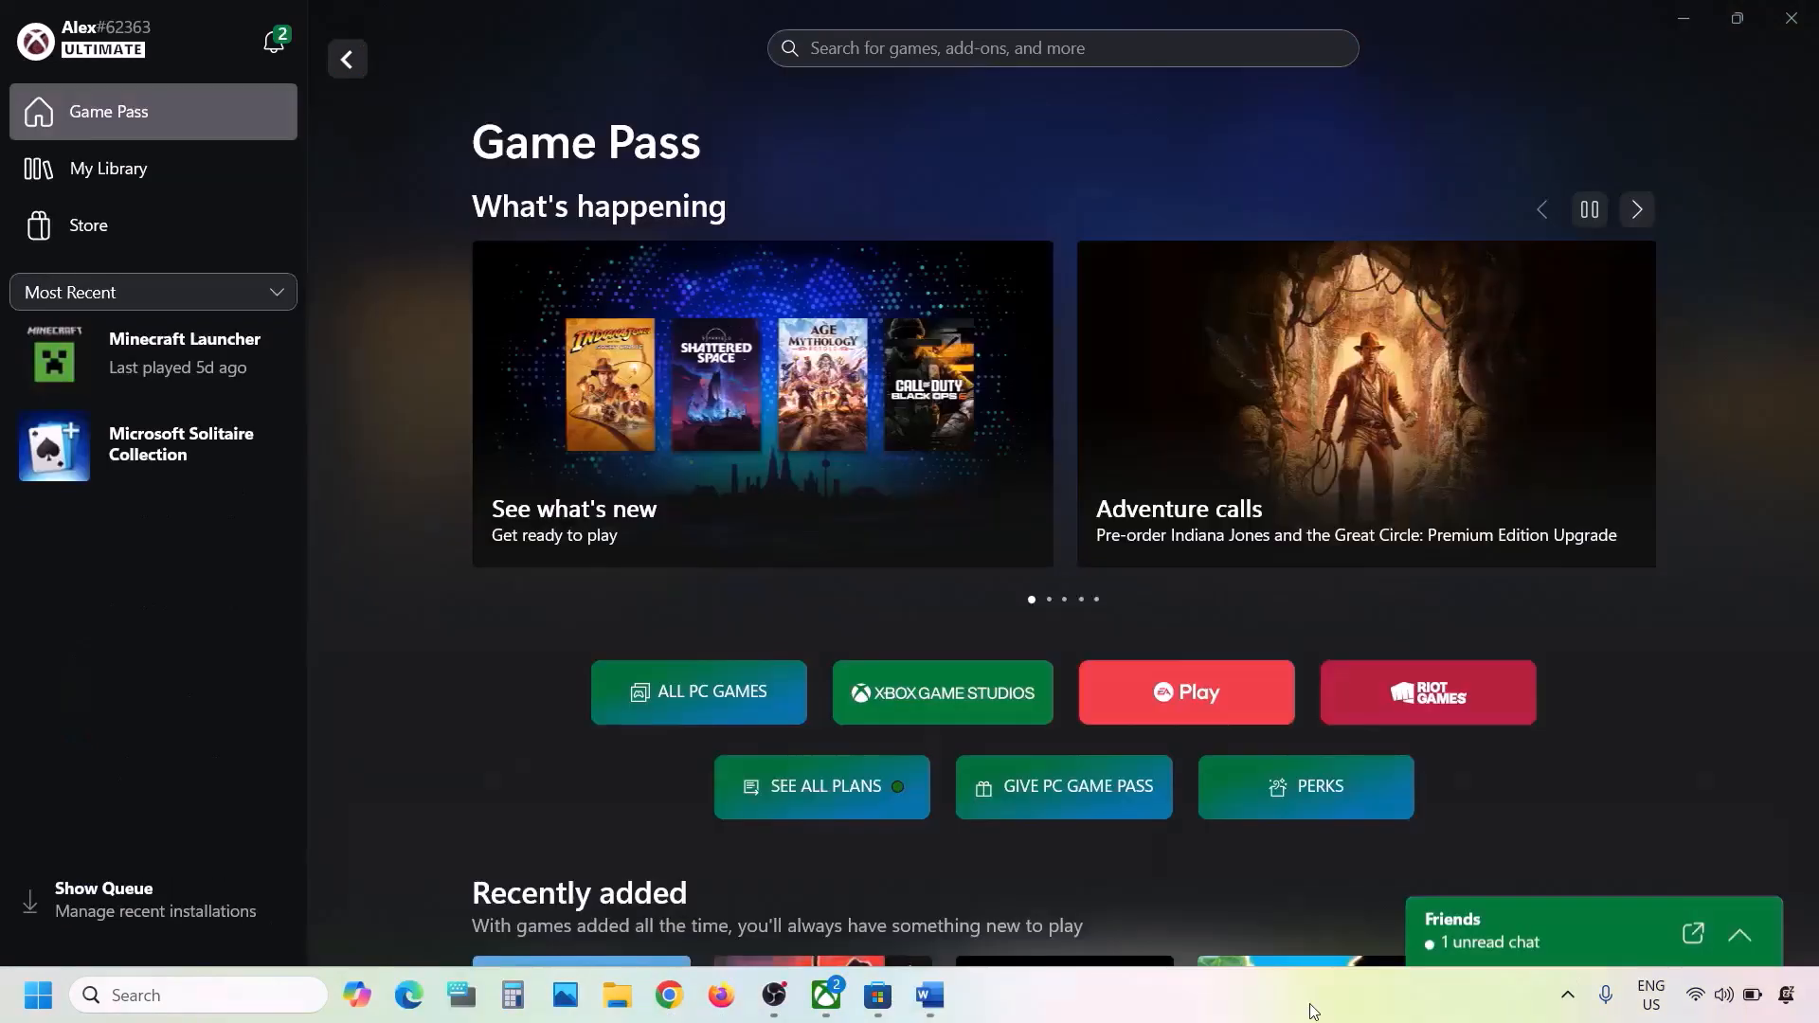
- Run the Gaming Services Repair Tool from the Xbox app's support options, and close the tool once the repair is done
{"action": "left_click", "coordinate": [930, 994]}
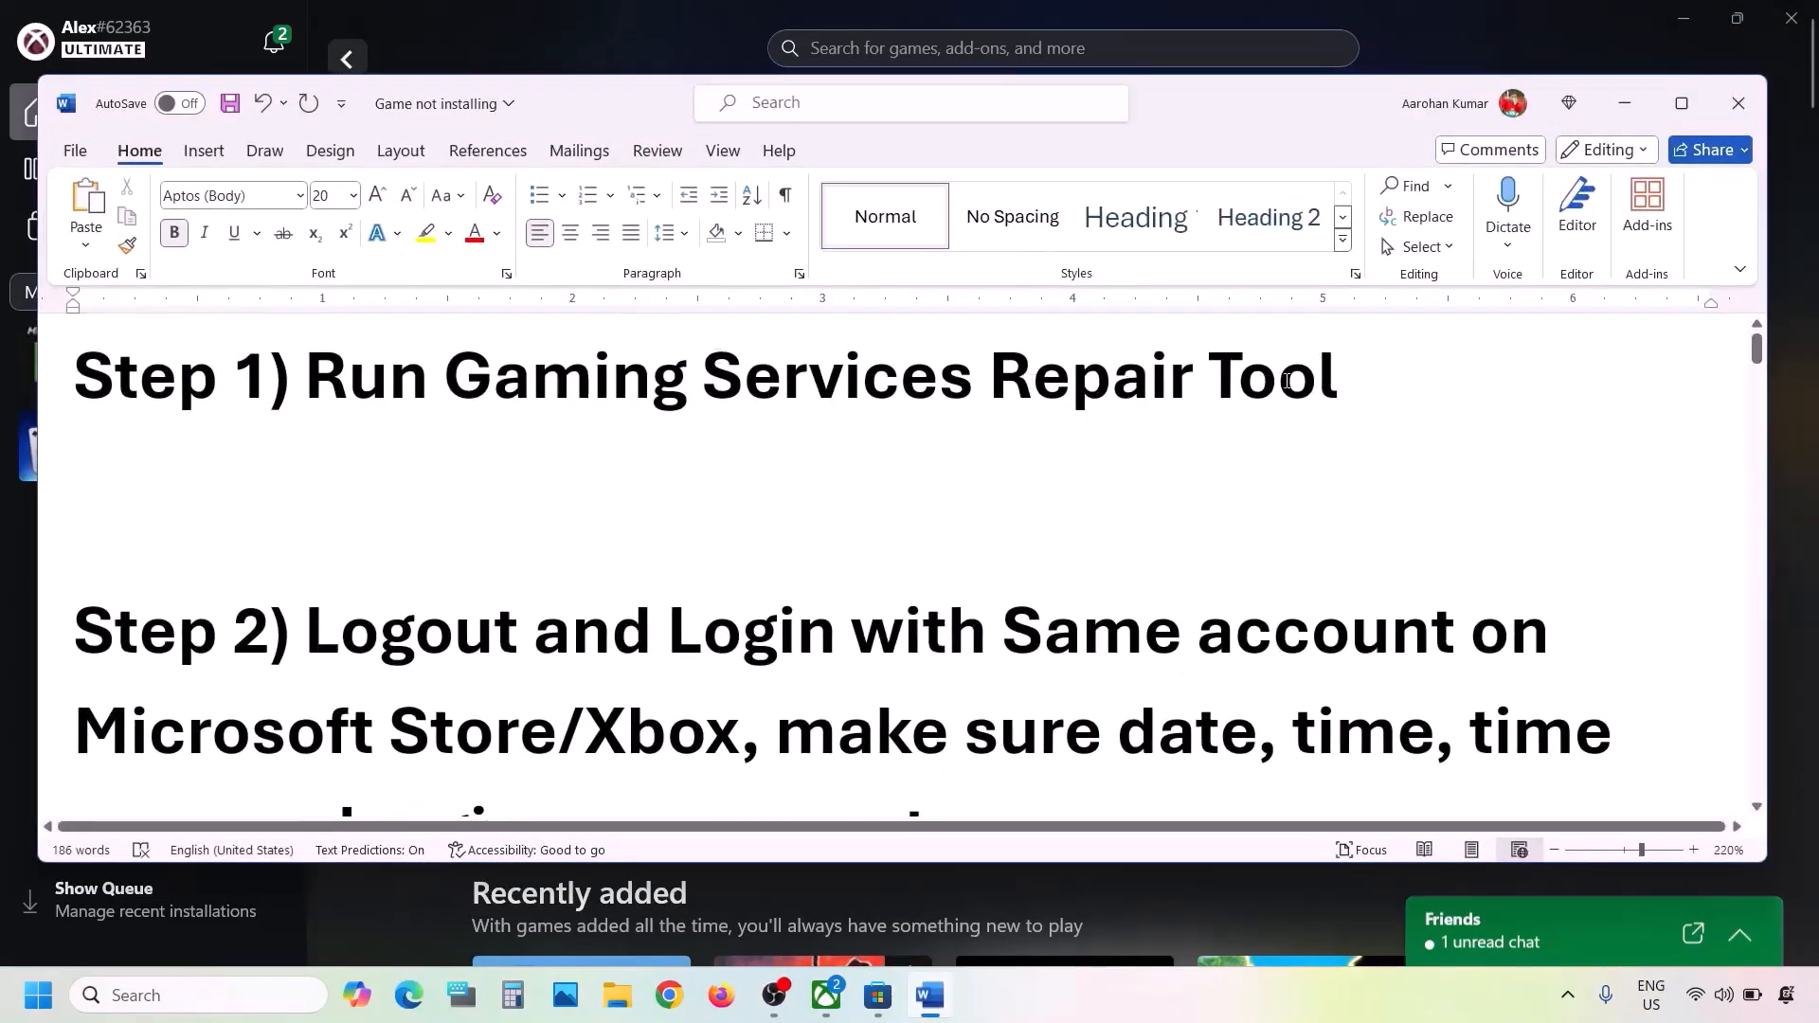
{"action": "left_click", "coordinate": [436, 3]}
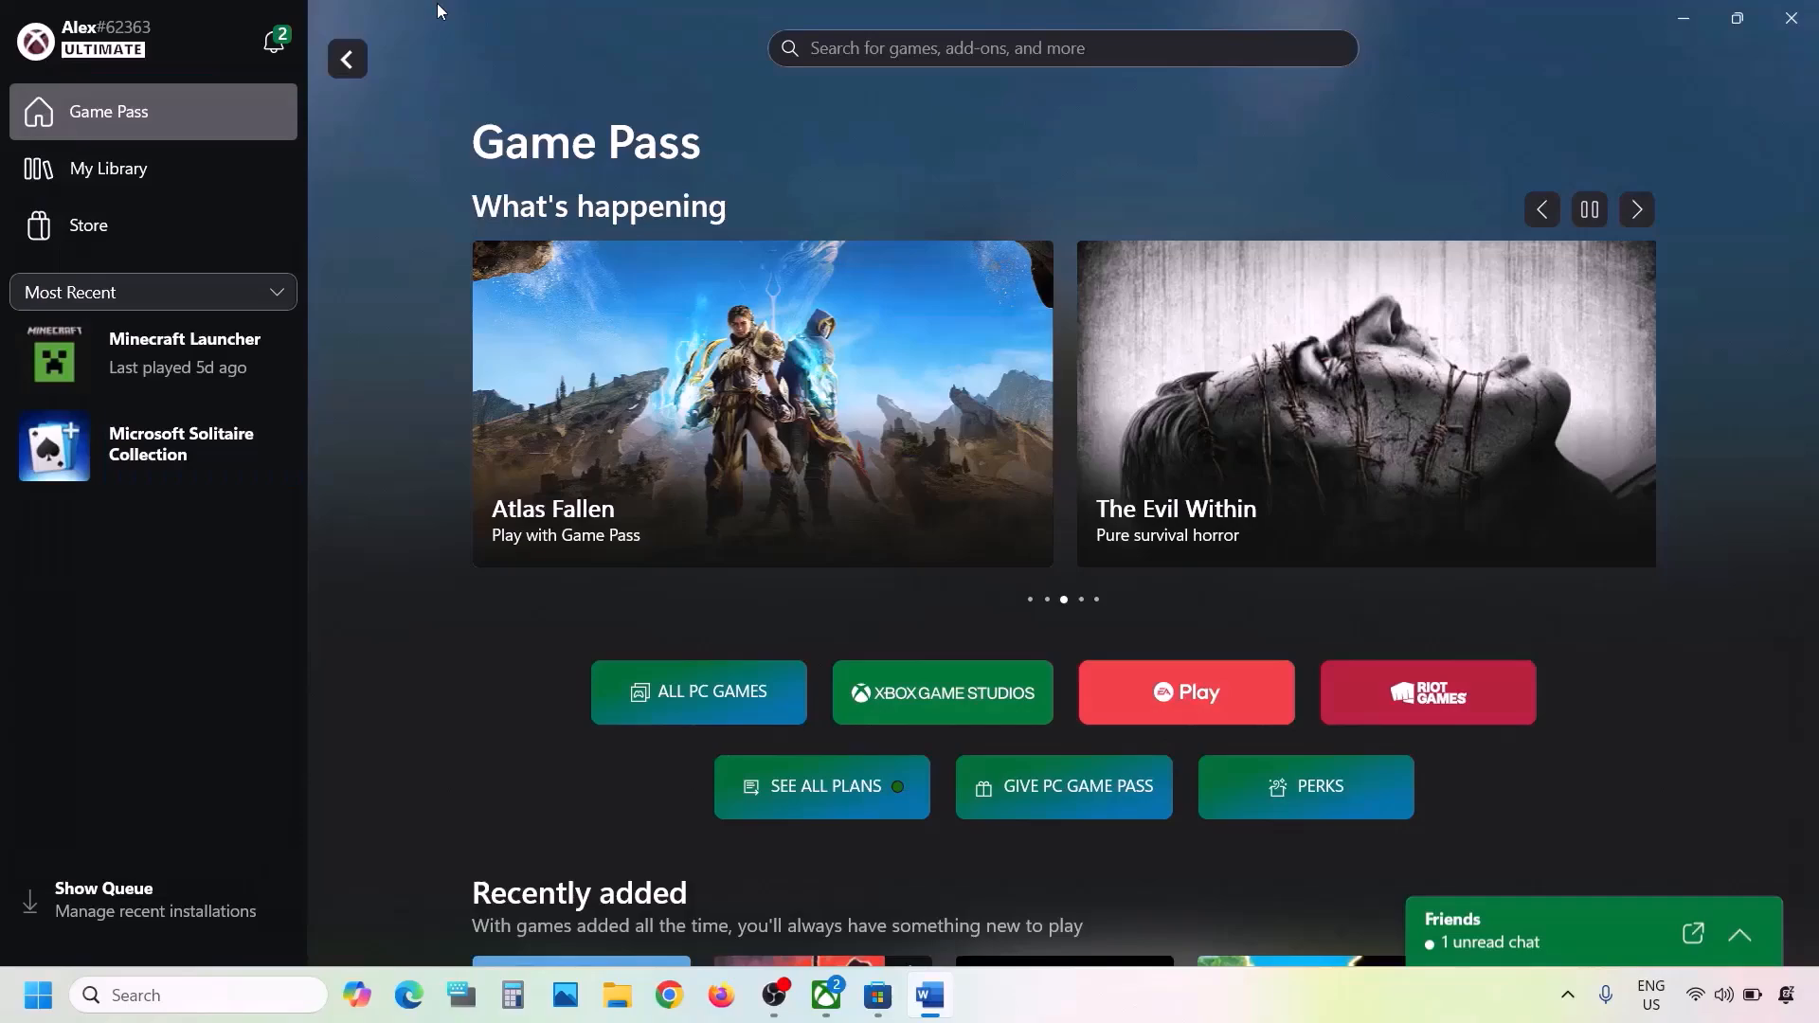
{"action": "left_click", "coordinate": [197, 41]}
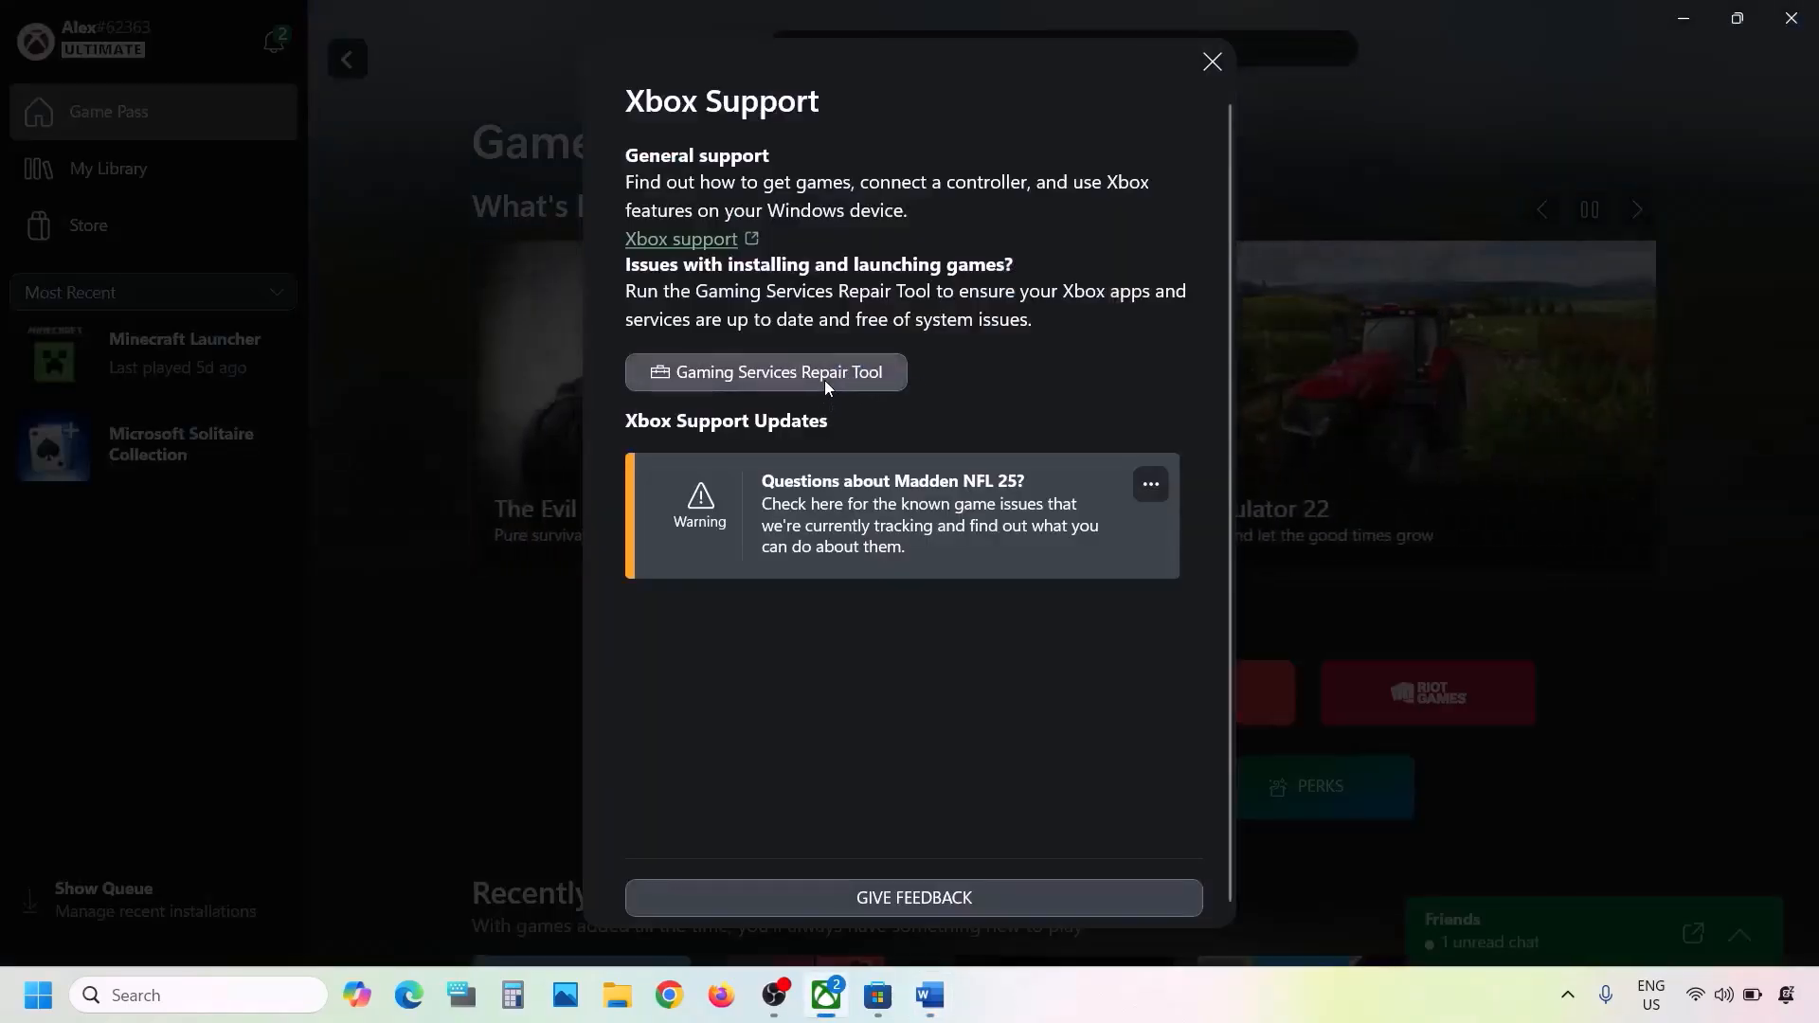
{"action": "left_click", "coordinate": [823, 379]}
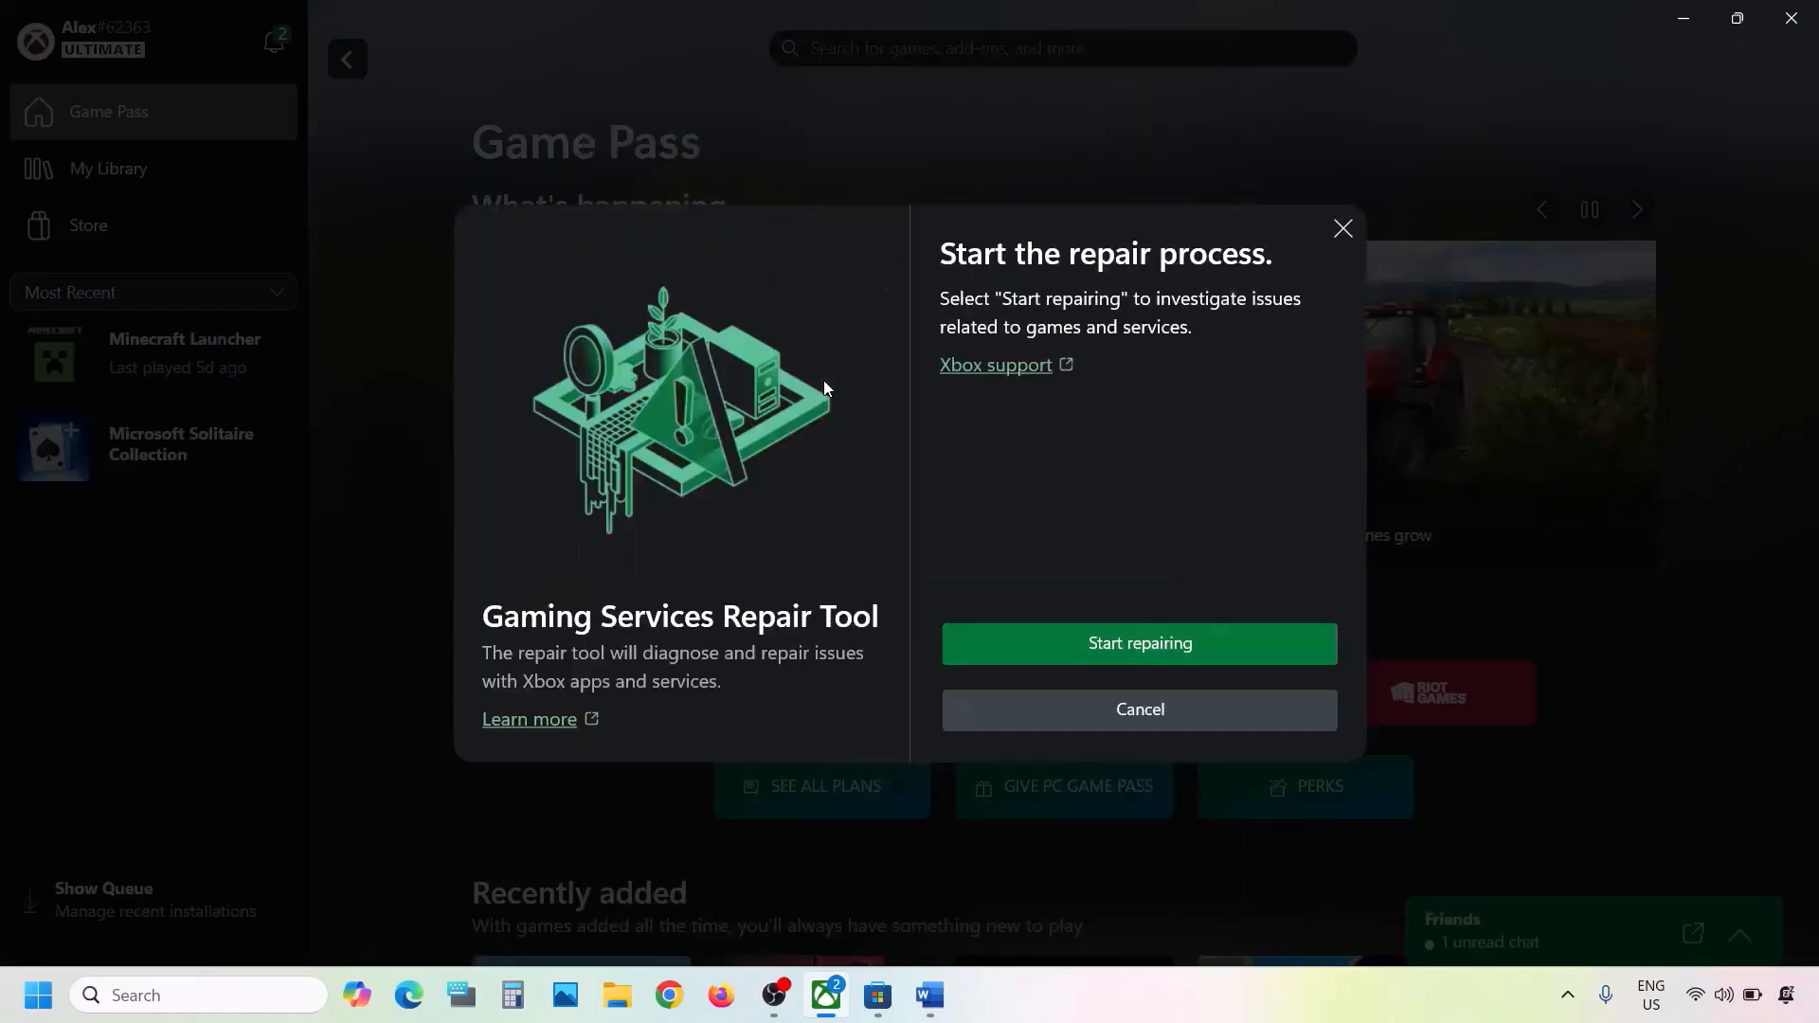
{"action": "left_click", "coordinate": [1166, 640]}
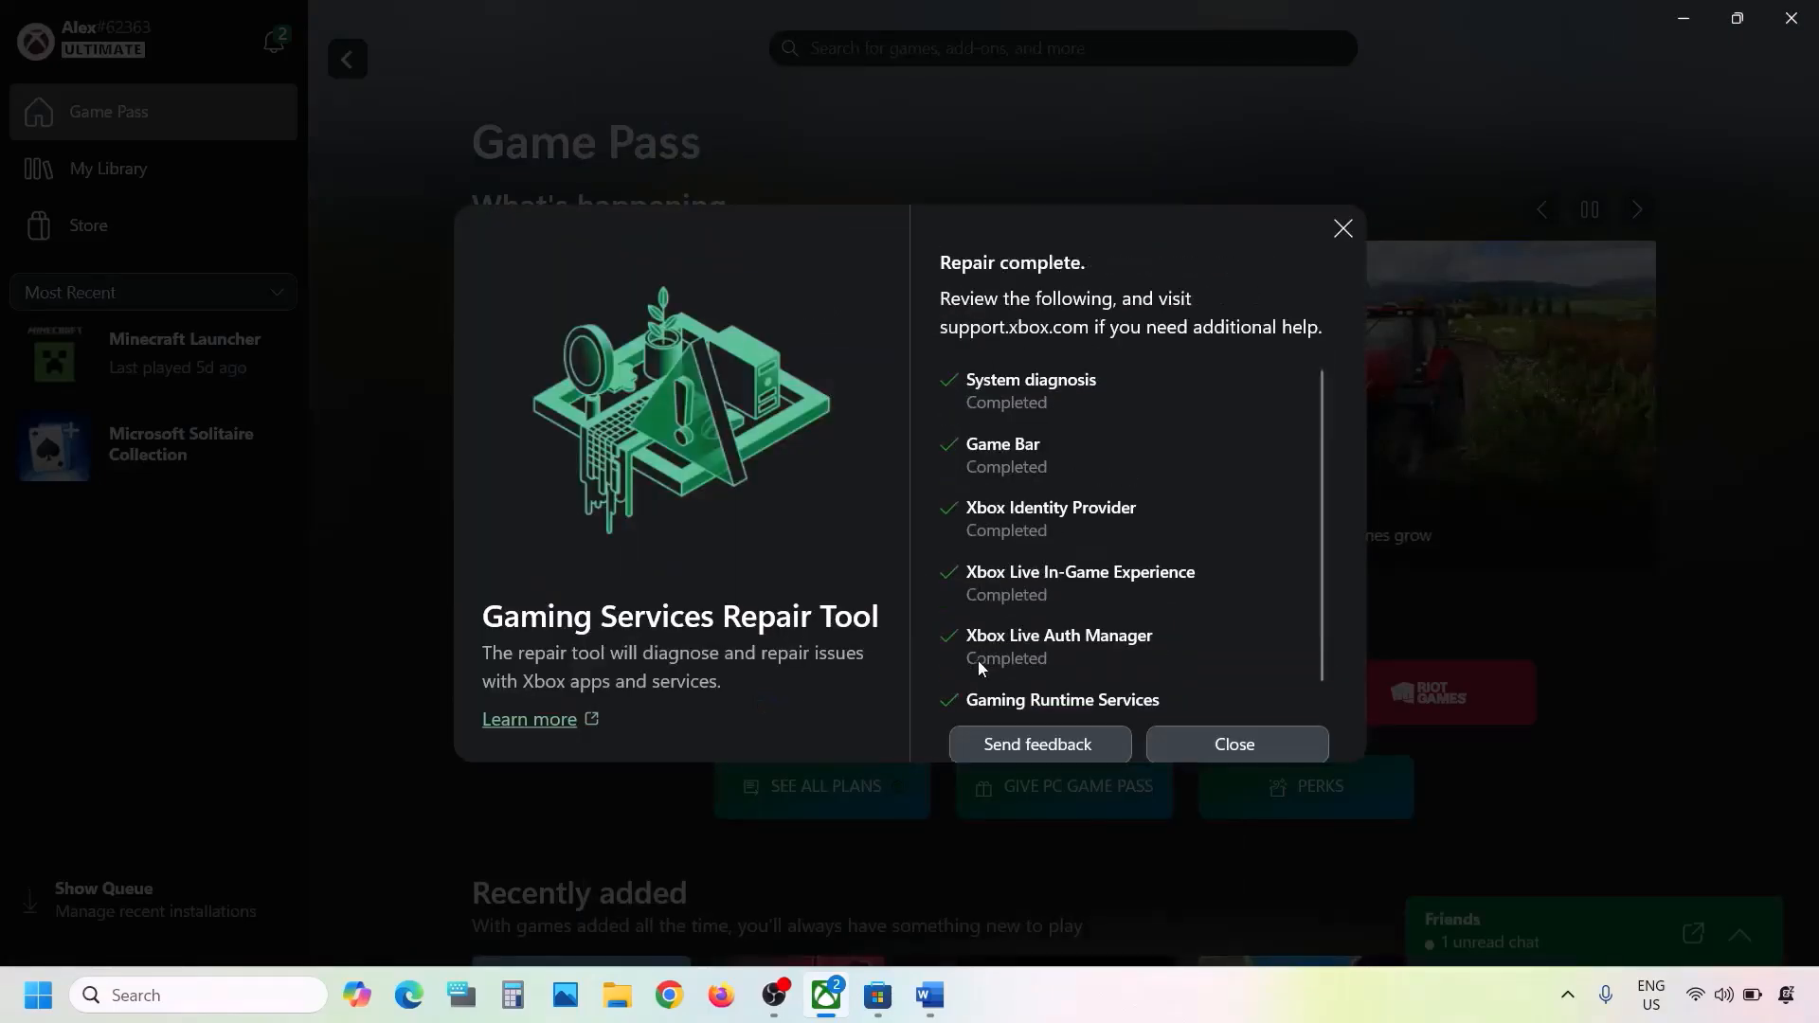
{"action": "left_click", "coordinate": [1186, 748]}
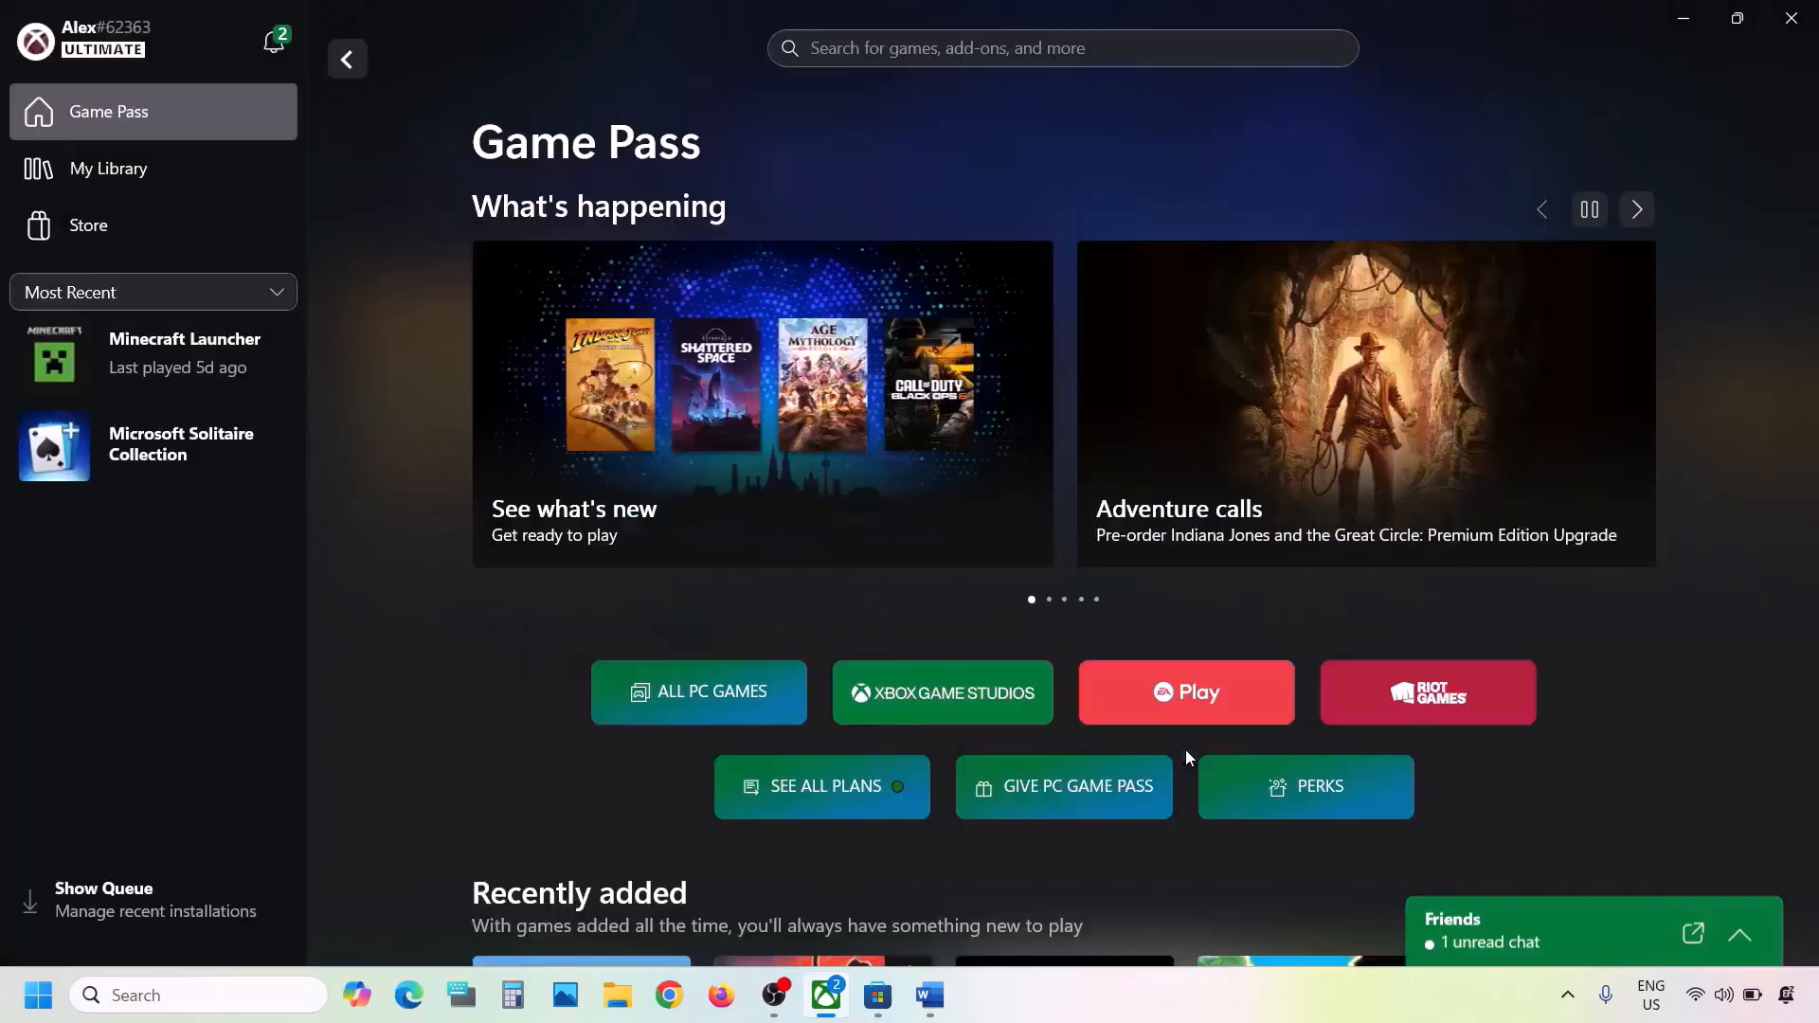
- Copy "Gaming Services Repair Tool" from the Word document and use it in Chrome to find the tool's Xbox support page
{"action": "left_click", "coordinate": [929, 995]}
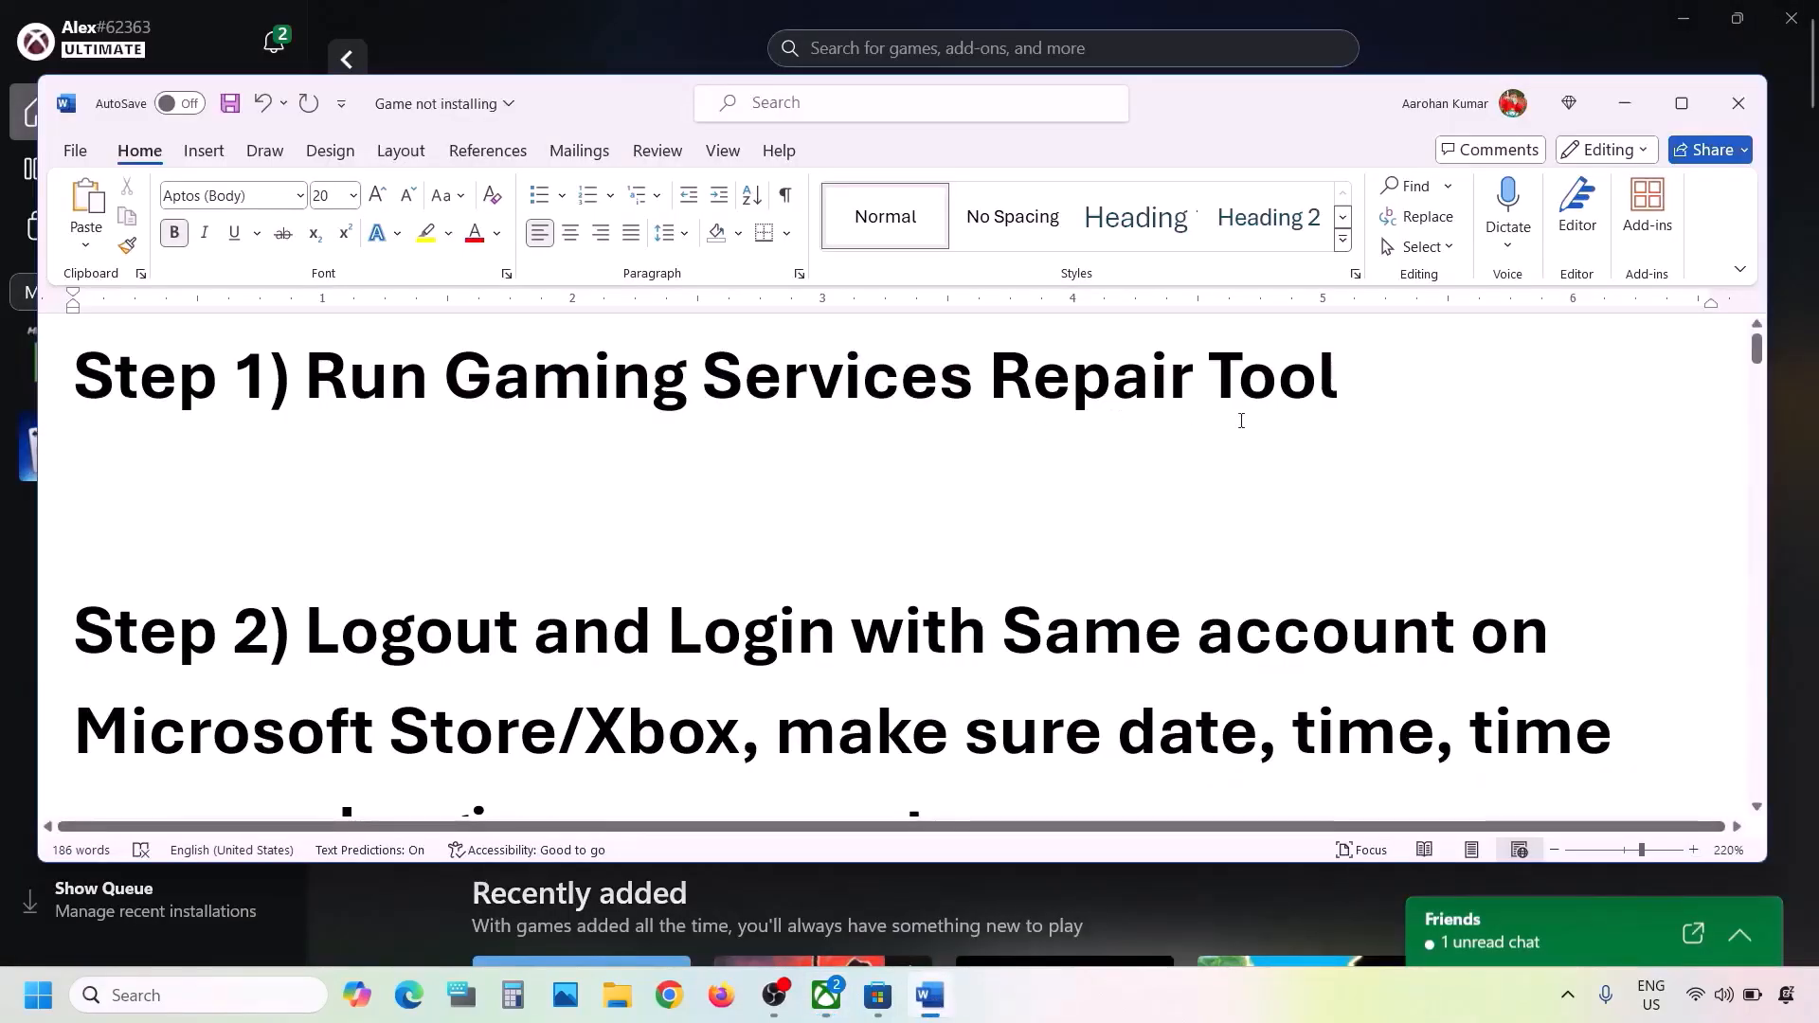
{"action": "left_click_drag", "start_coordinate": [1359, 385], "coordinate": [445, 386]}
{"action": "key", "text": "ctrl+c"}
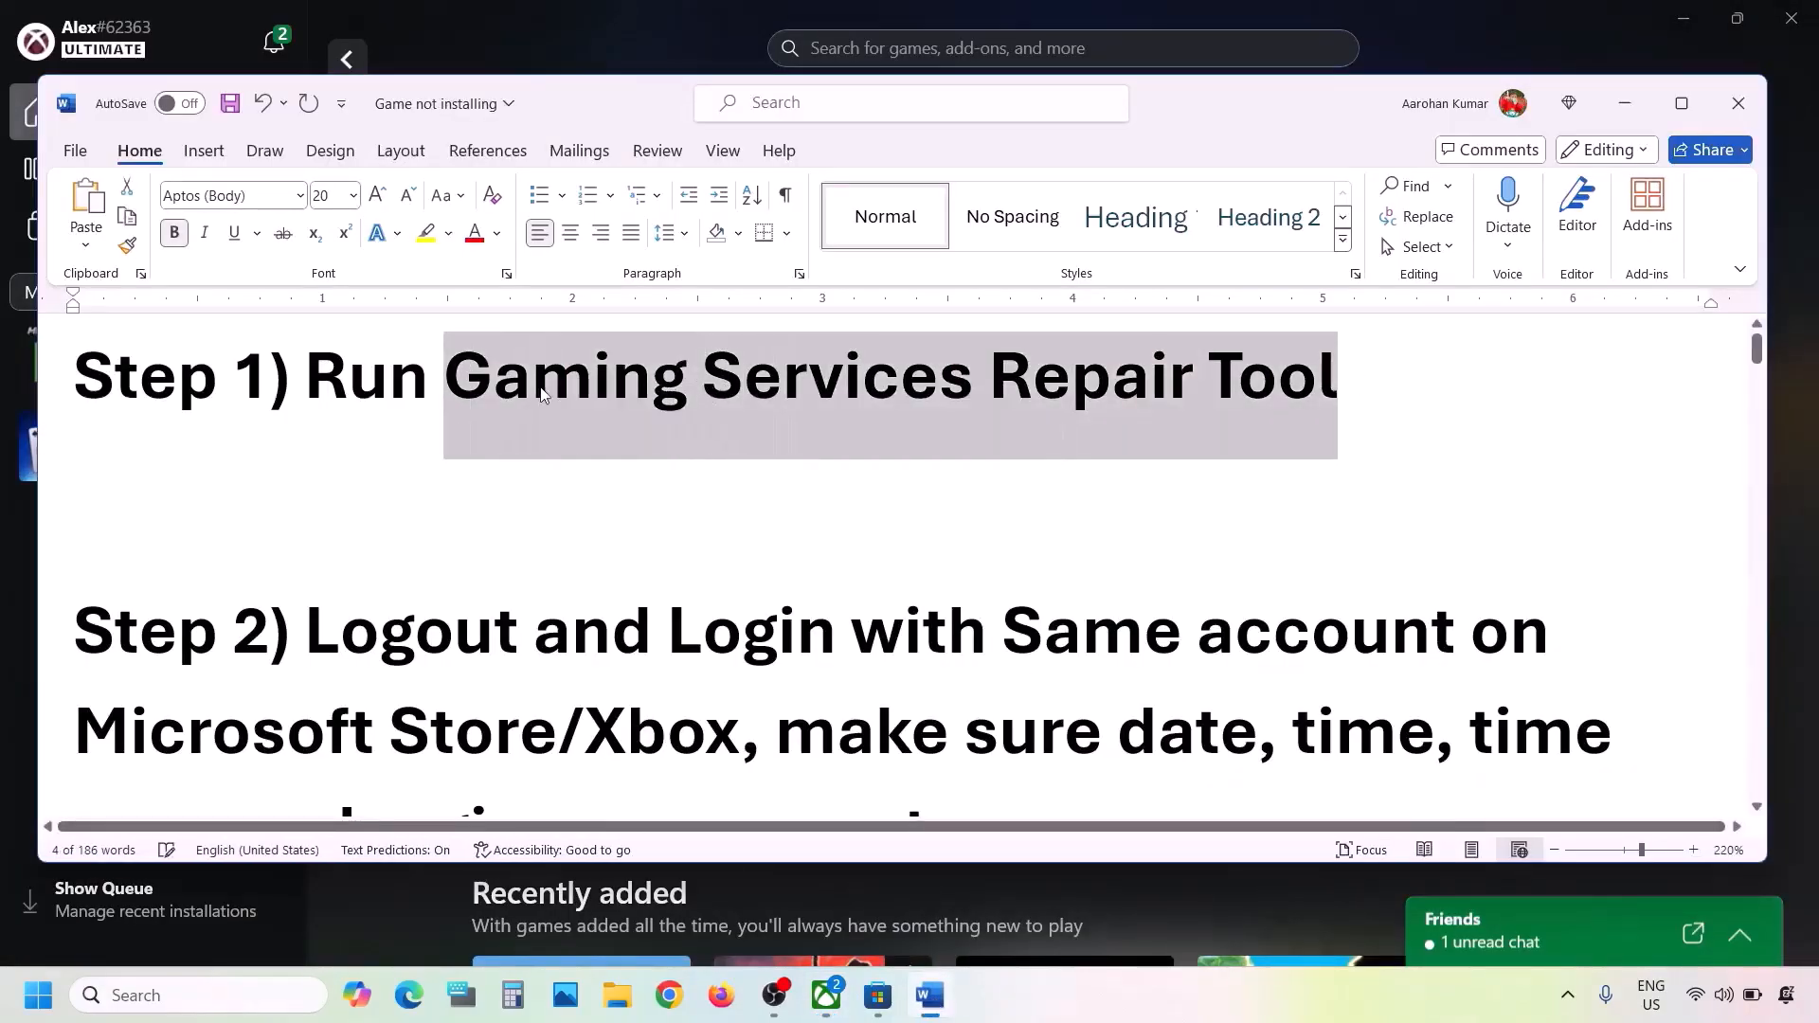
{"action": "left_click", "coordinate": [673, 997]}
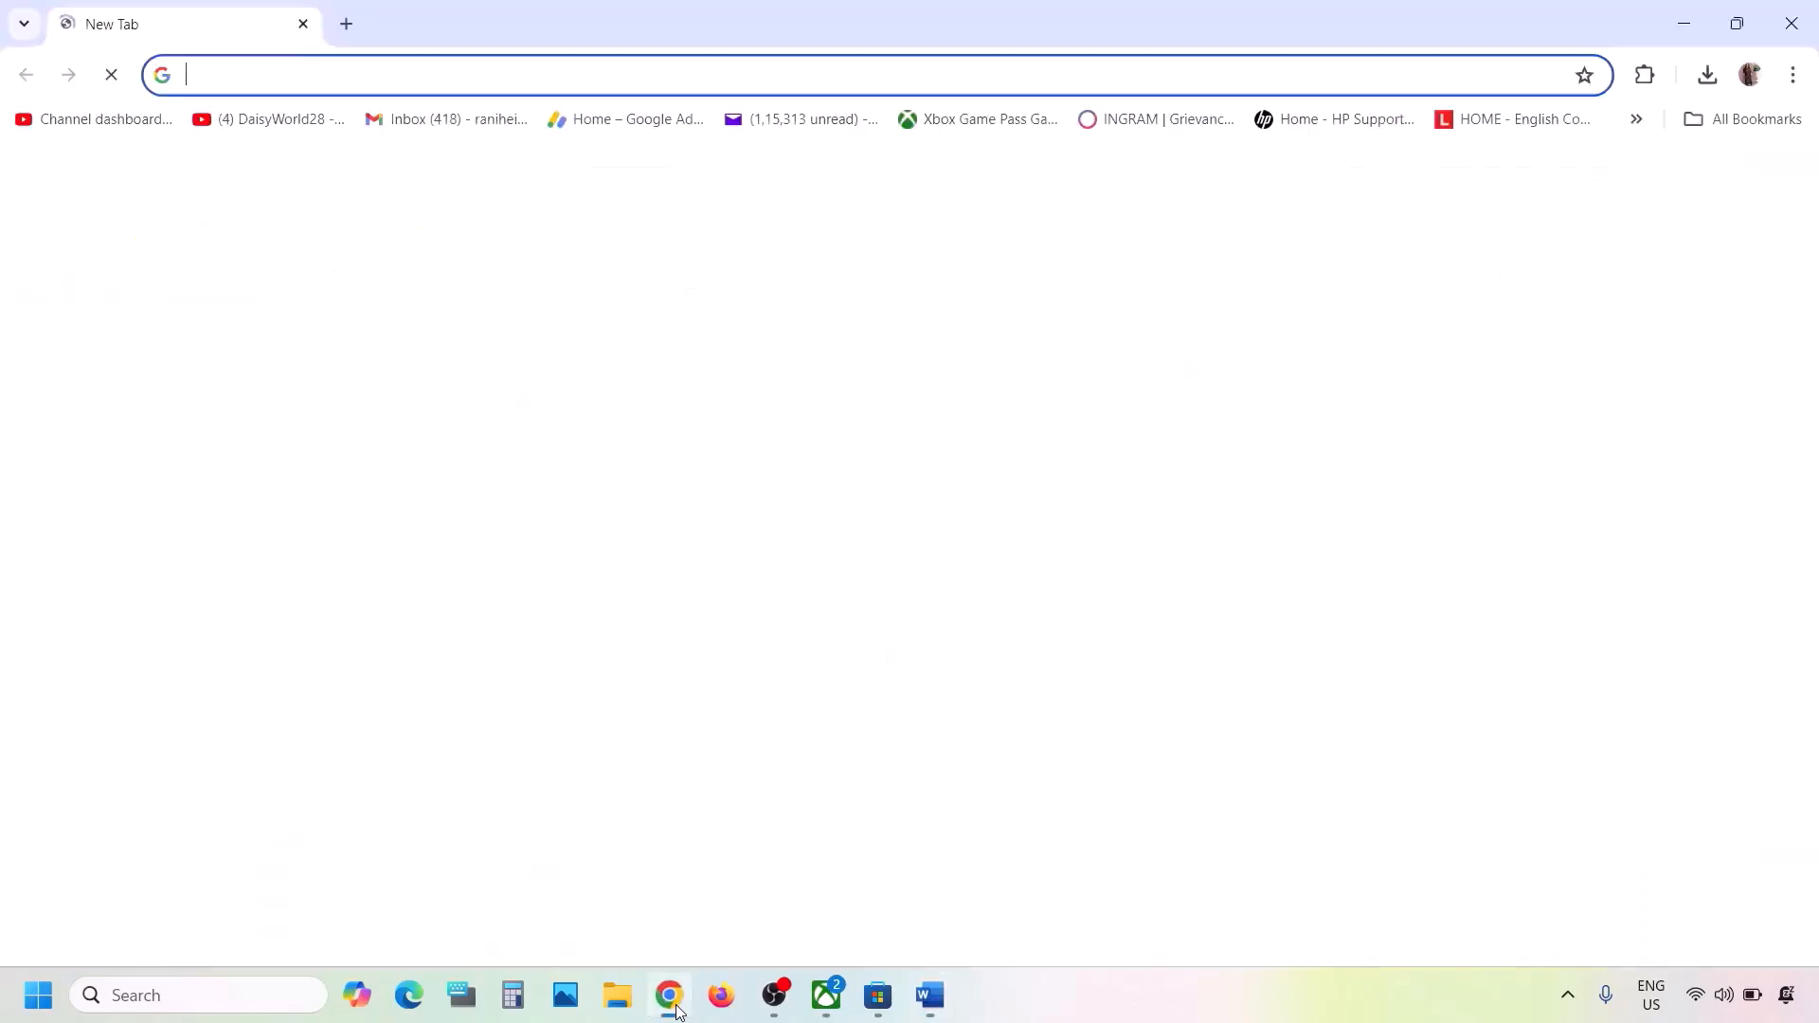
{"action": "key", "text": "ctrl+v"}
{"action": "key", "text": "Return"}
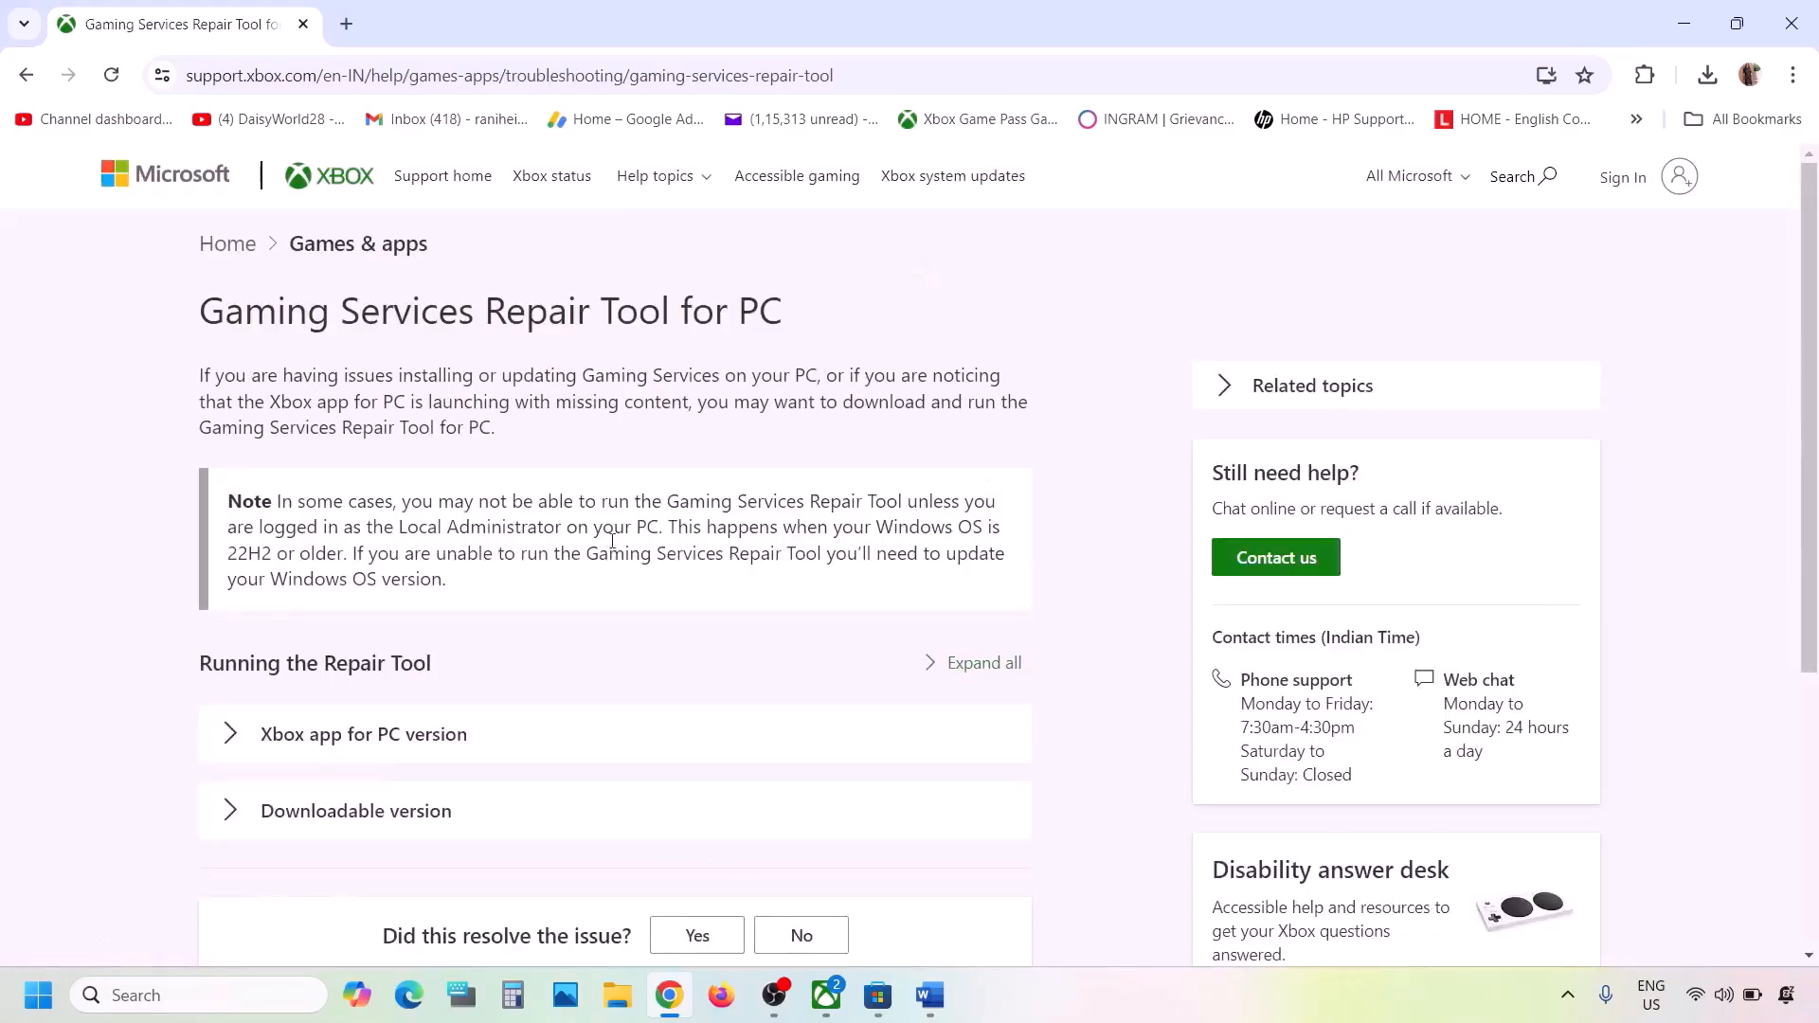
- Expand the Downloadable version section and download the Gaming Services Repair Tool for PC
{"action": "scroll", "coordinate": [433, 701], "scroll_direction": "down", "scroll_amount": 3}
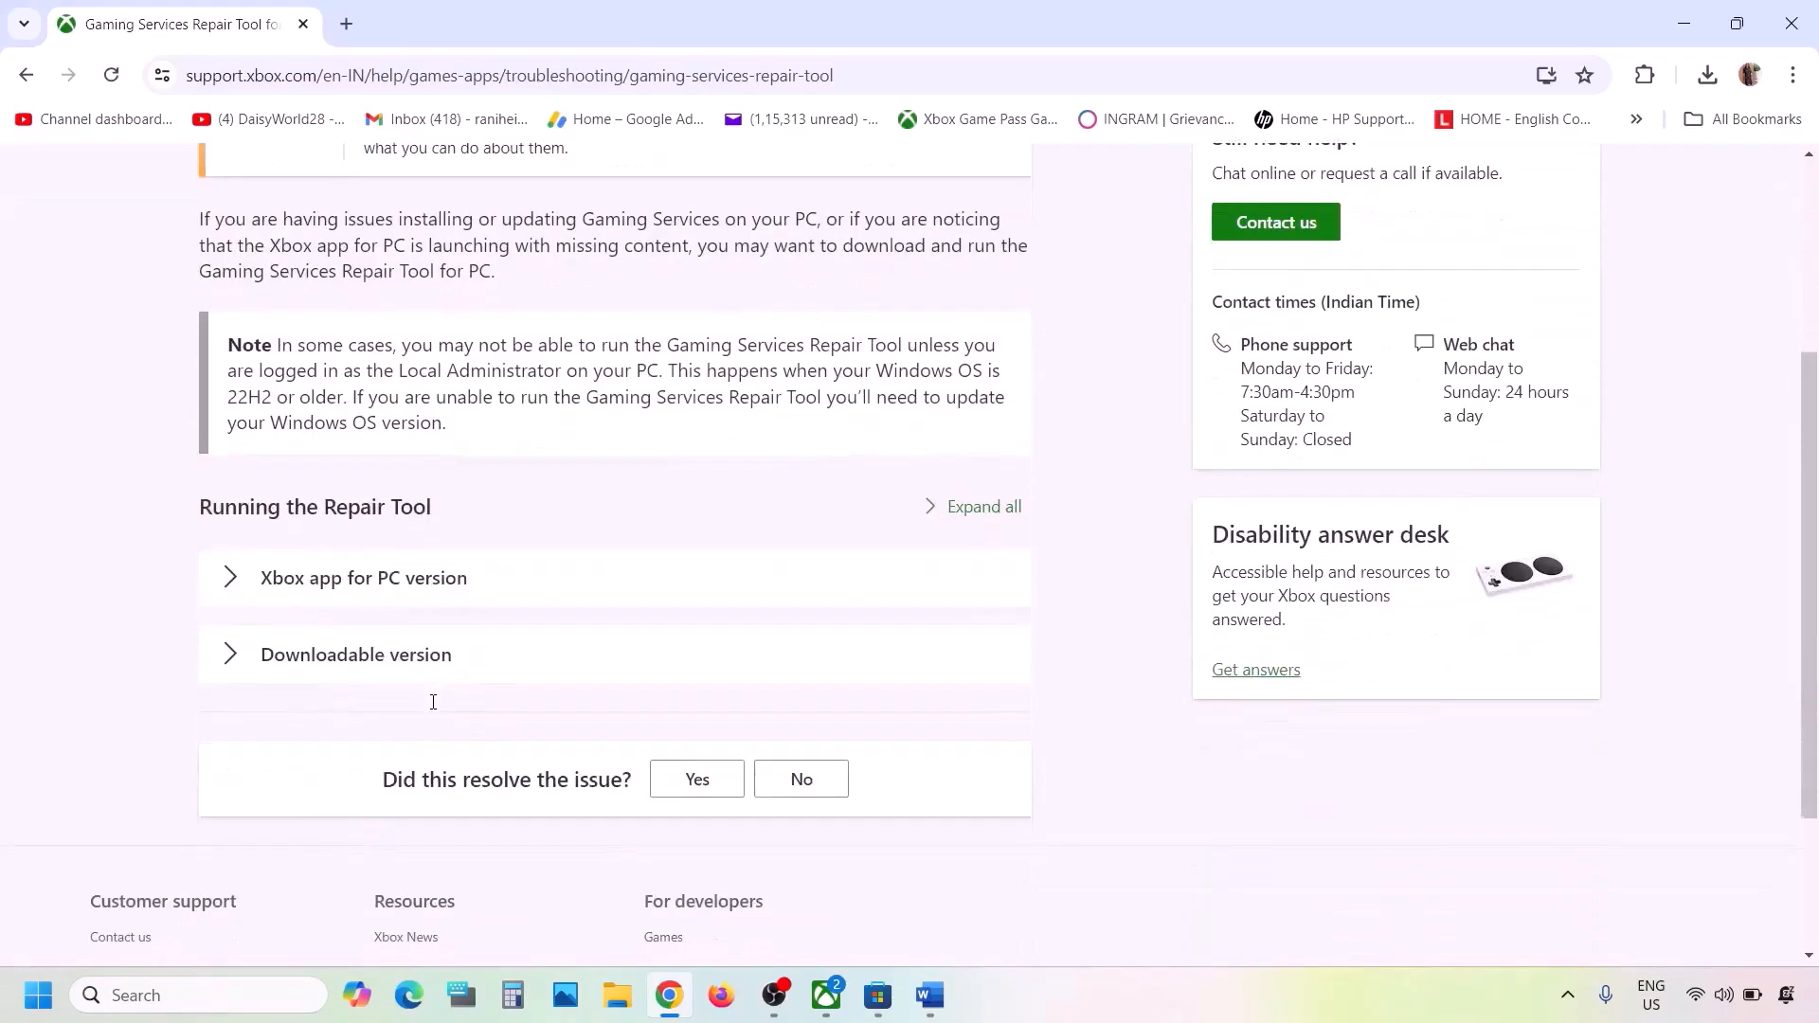
{"action": "left_click", "coordinate": [341, 655]}
{"action": "scroll", "coordinate": [341, 656], "scroll_direction": "down", "scroll_amount": 12}
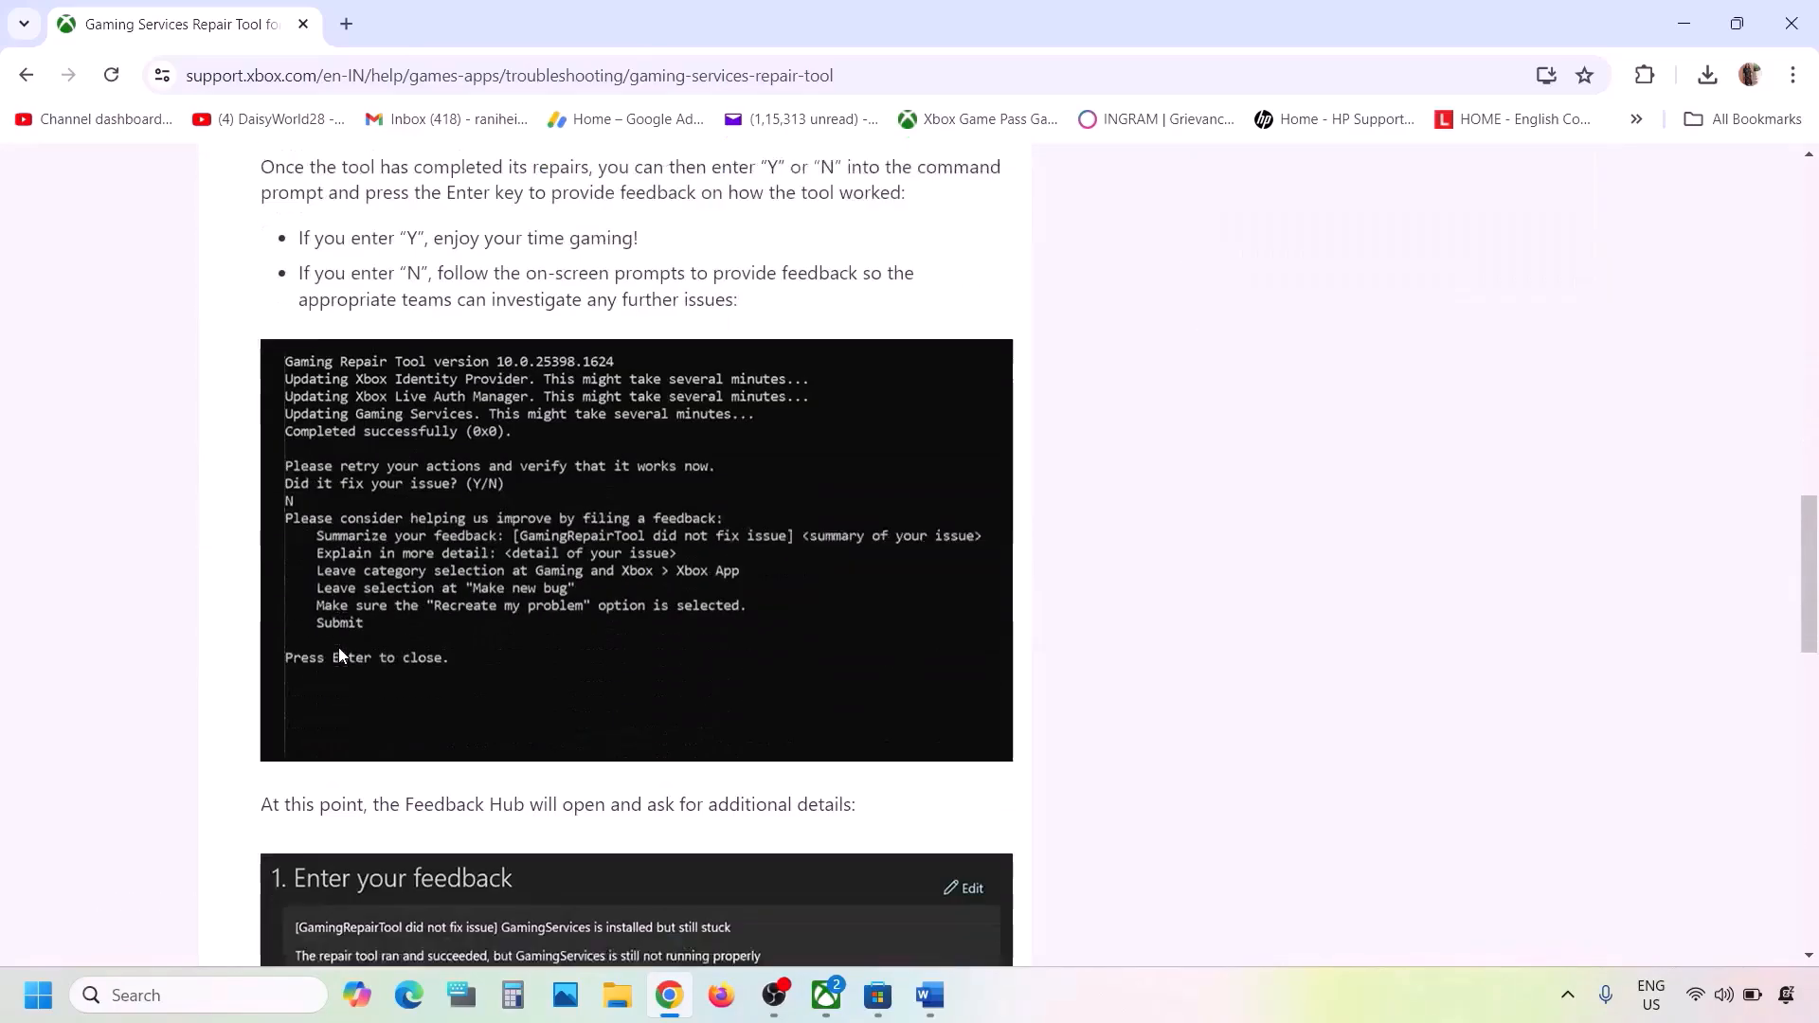
{"action": "scroll", "coordinate": [341, 655], "scroll_direction": "up", "scroll_amount": 3}
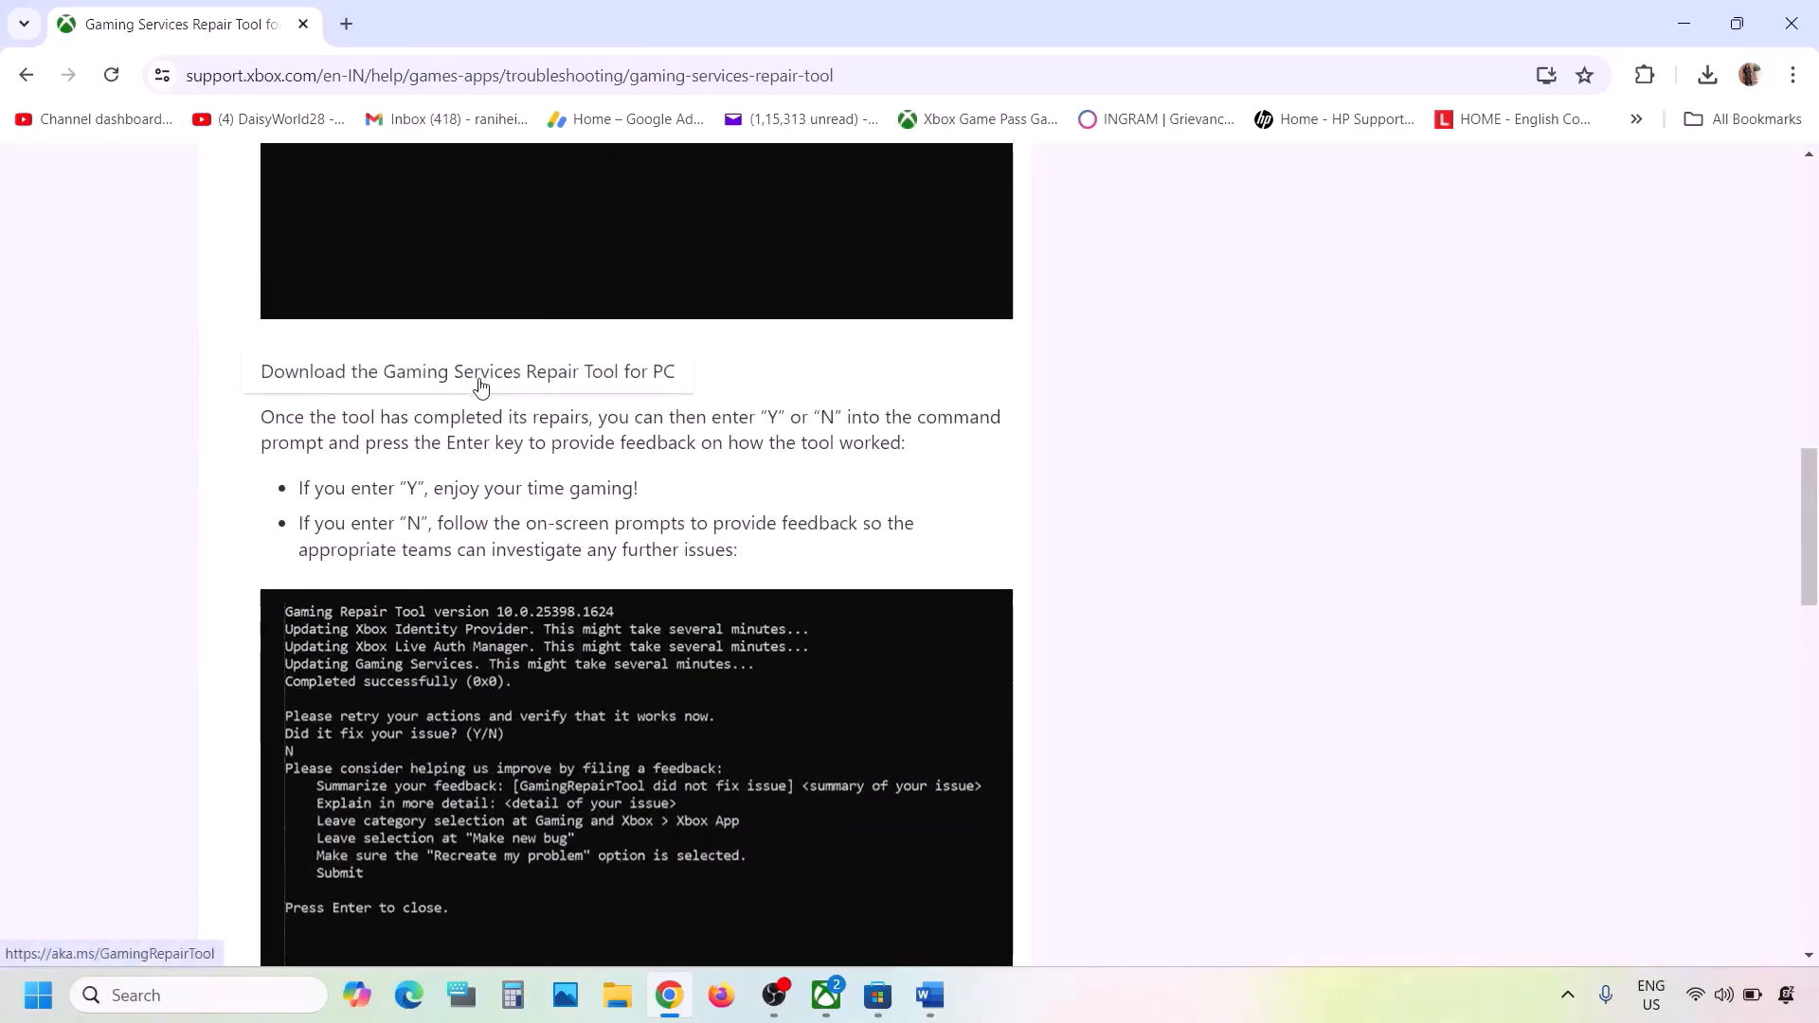
{"action": "left_click", "coordinate": [481, 382]}
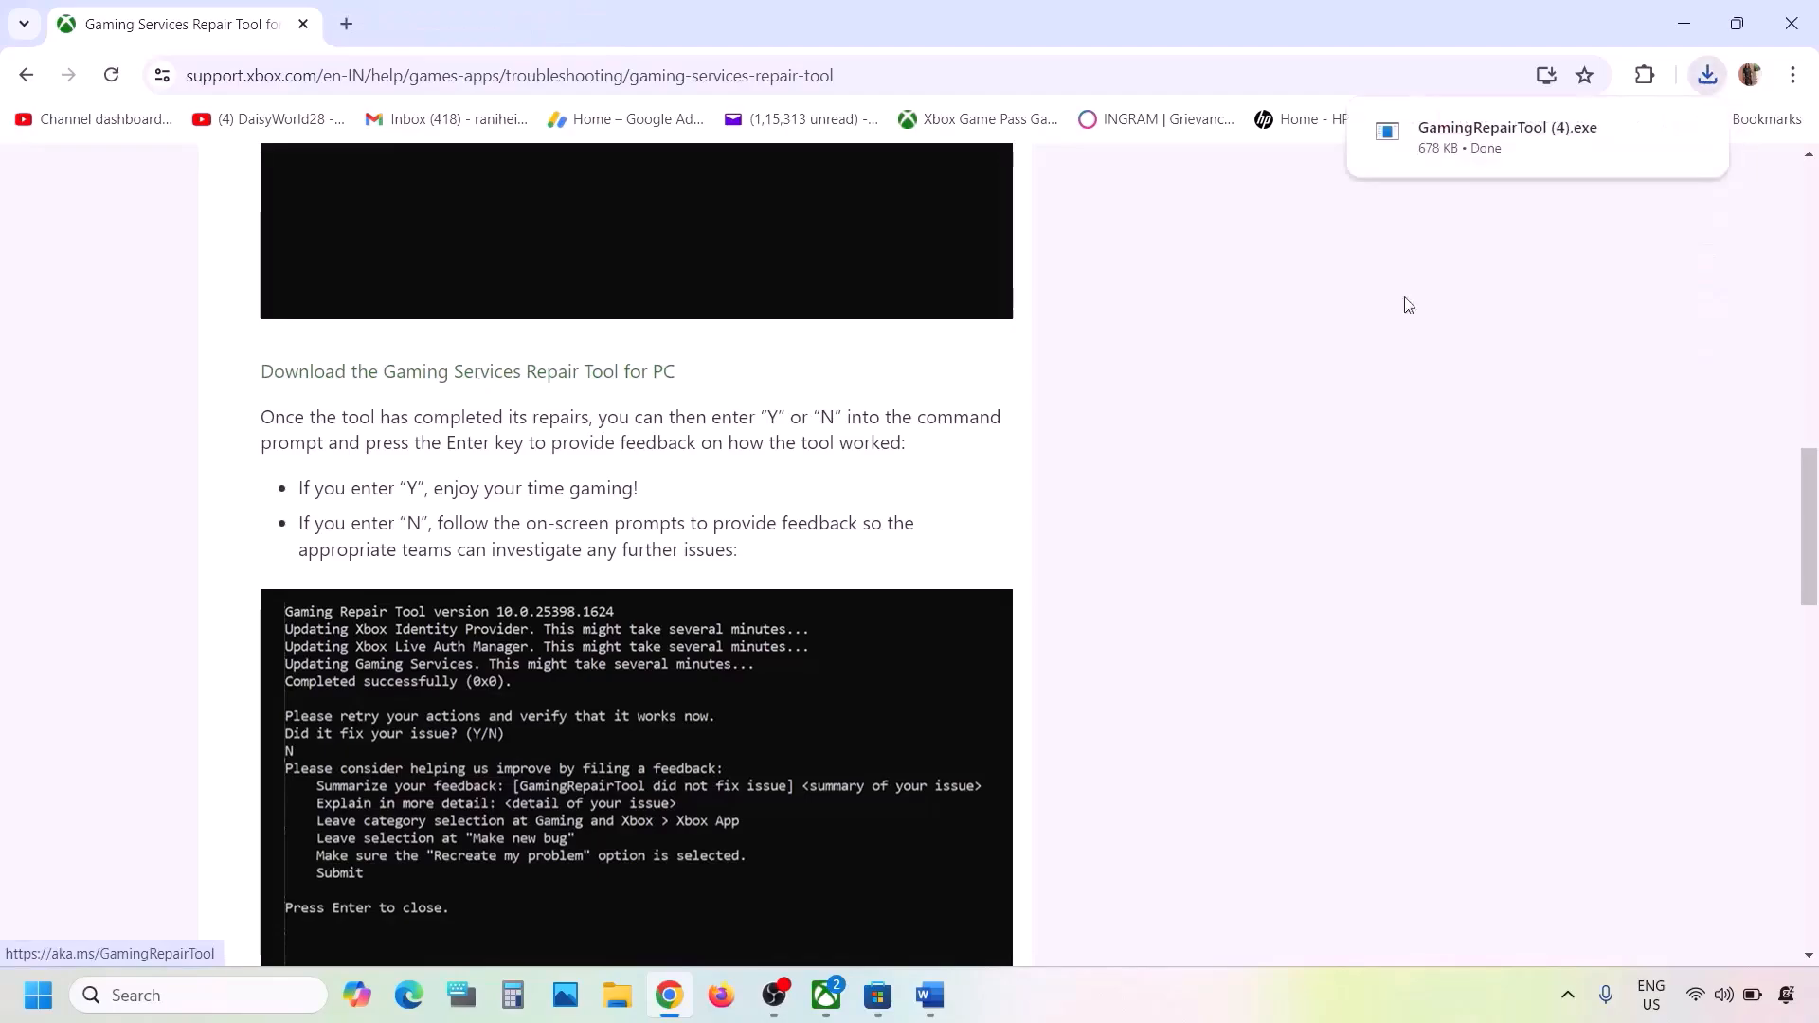
- Run the downloaded GamingRepairTool (4).exe and close its console window when the repair finishes
{"action": "left_click", "coordinate": [1531, 142]}
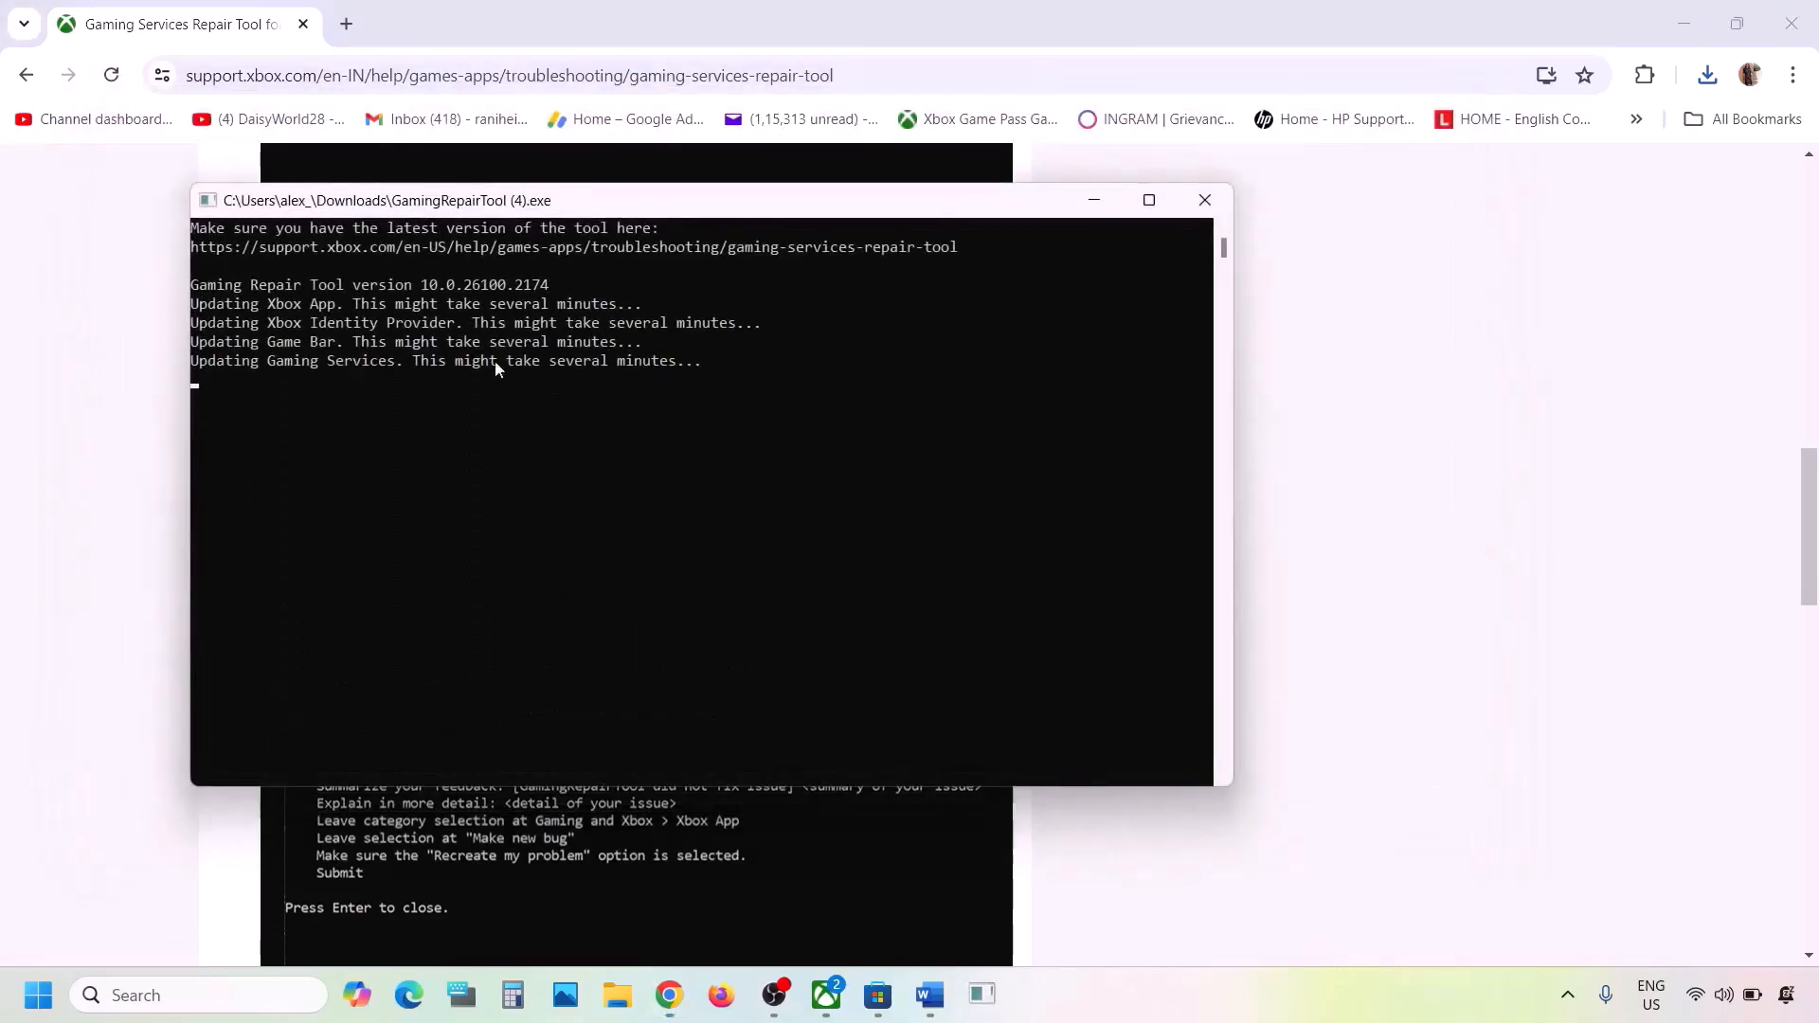
{"action": "left_click_drag", "start_coordinate": [216, 384], "coordinate": [446, 383]}
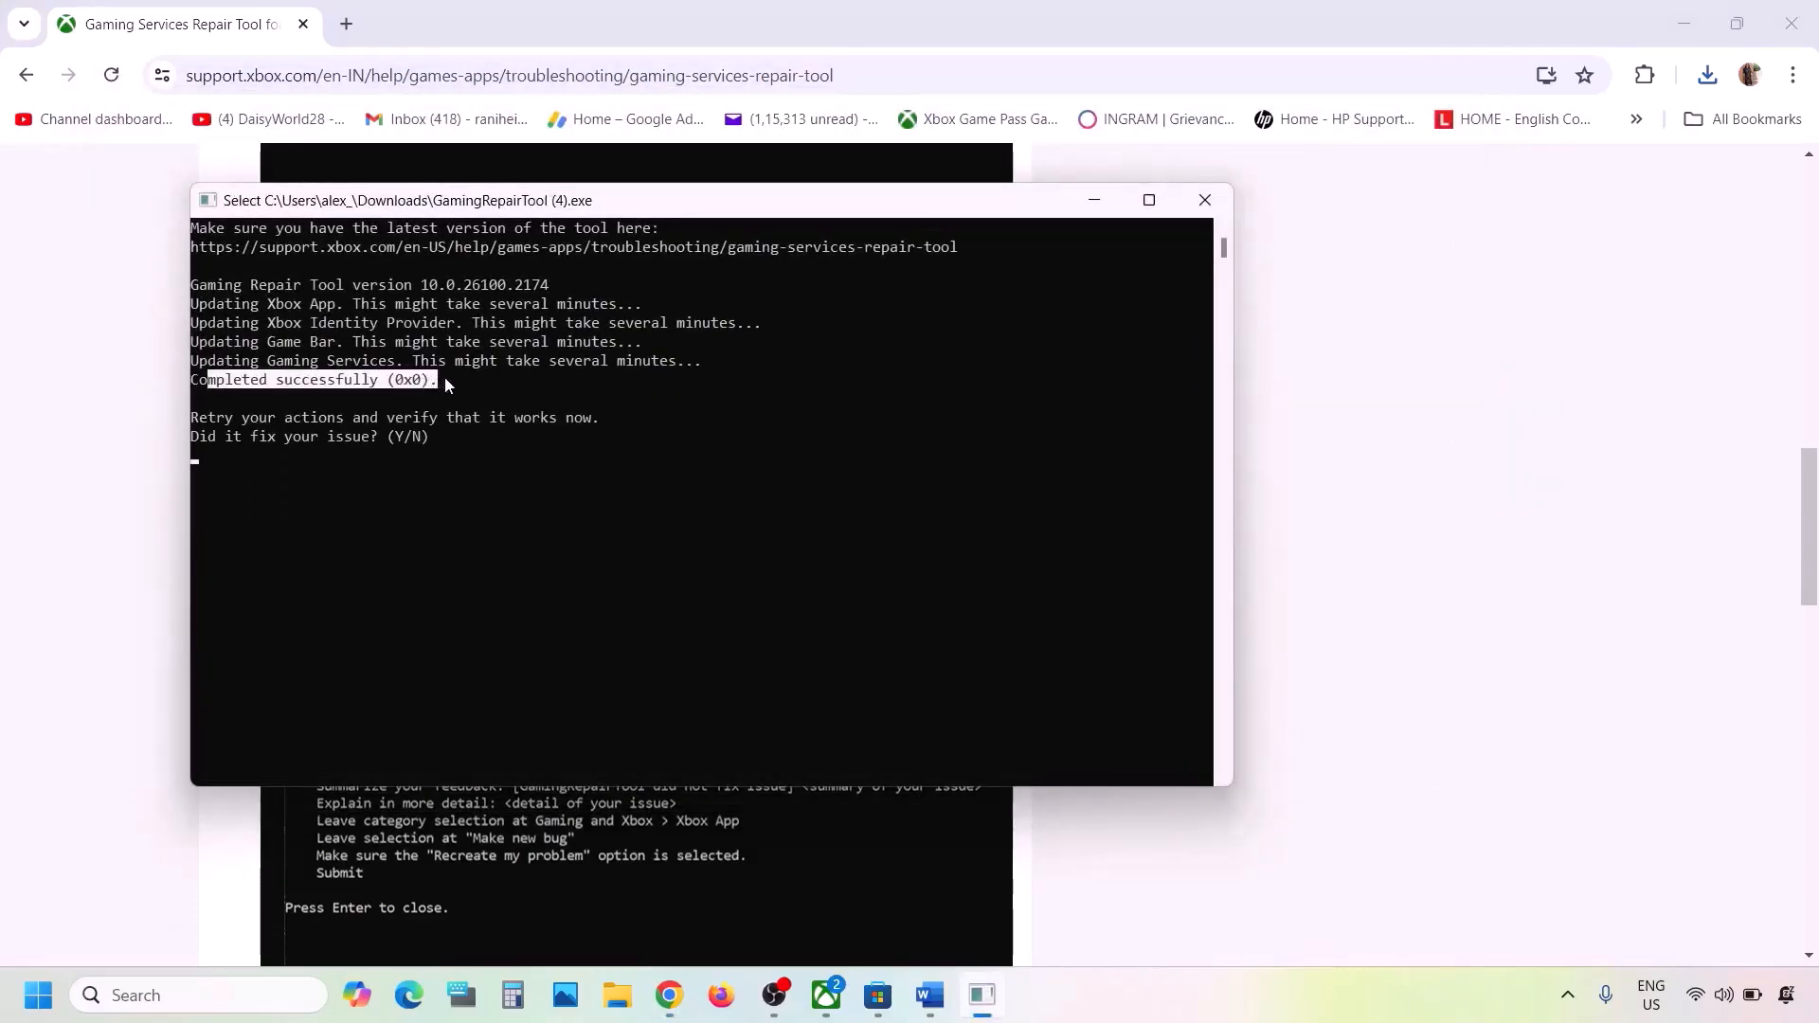
{"action": "left_click", "coordinate": [1203, 201]}
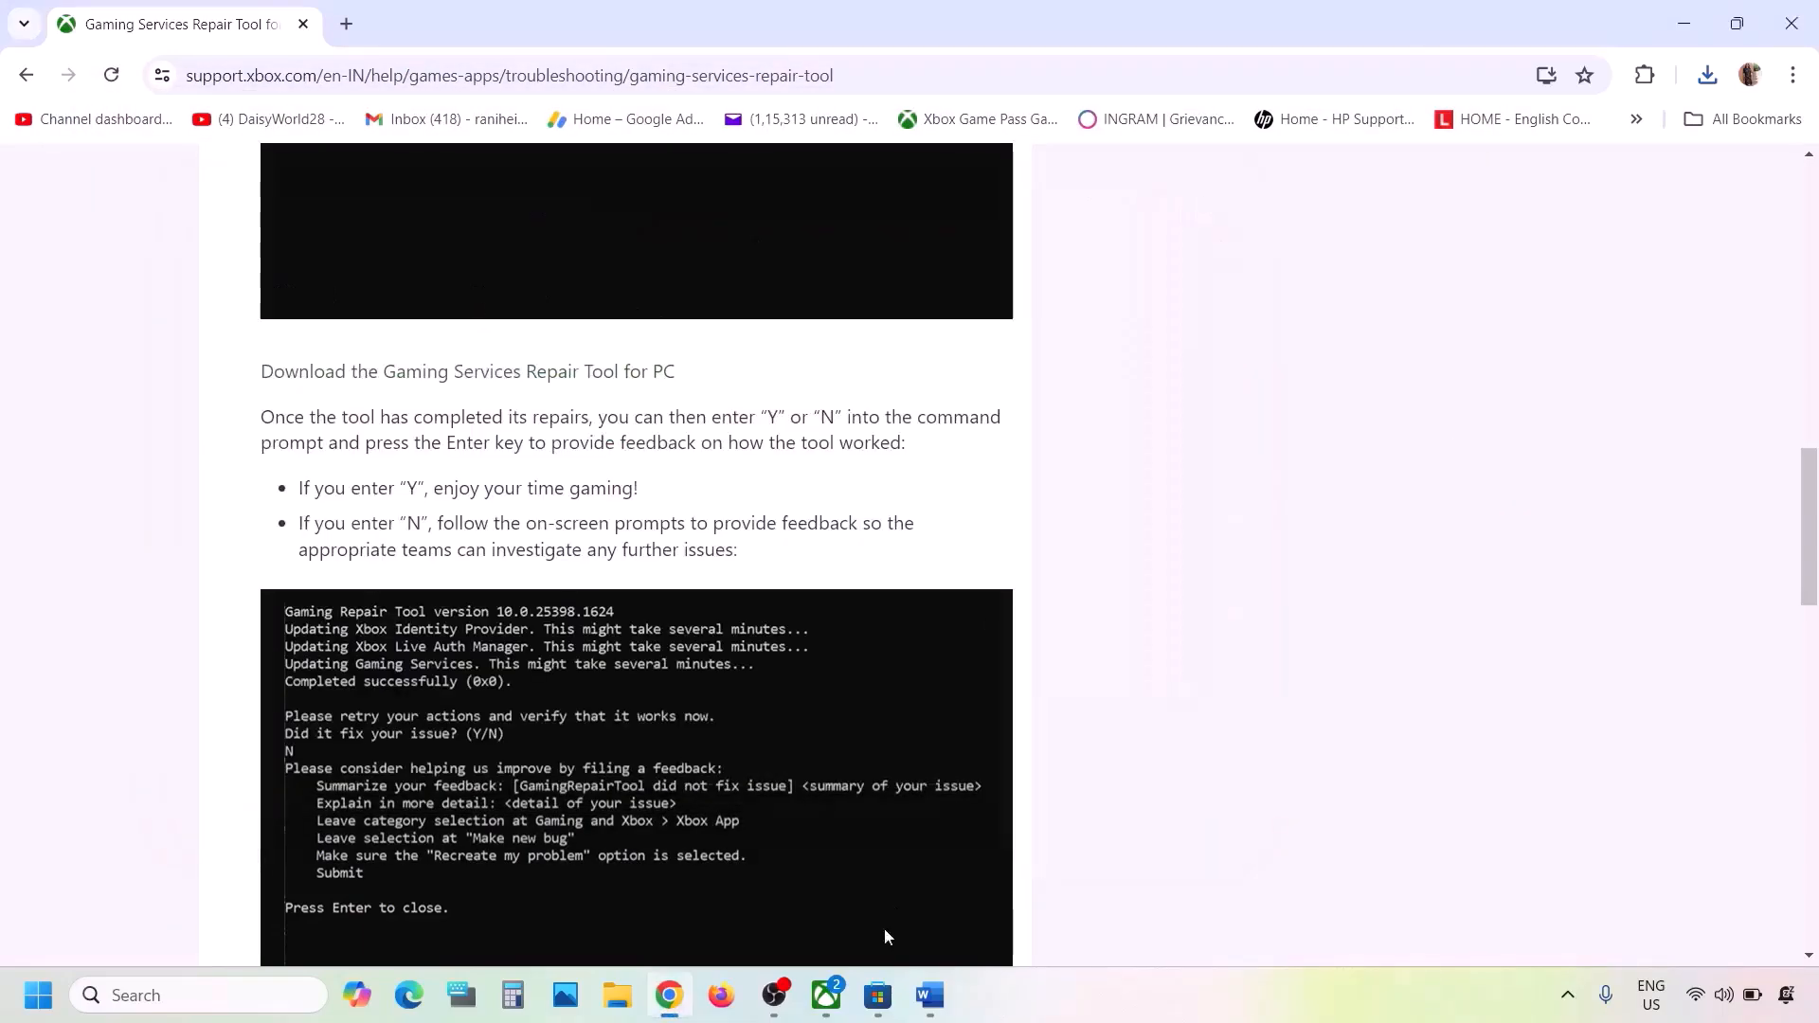
- Review Step 2 in the Word document, and sign out of the current account in Microsoft Store
{"action": "left_click", "coordinate": [931, 993]}
{"action": "scroll", "coordinate": [757, 577], "scroll_direction": "down", "scroll_amount": 3}
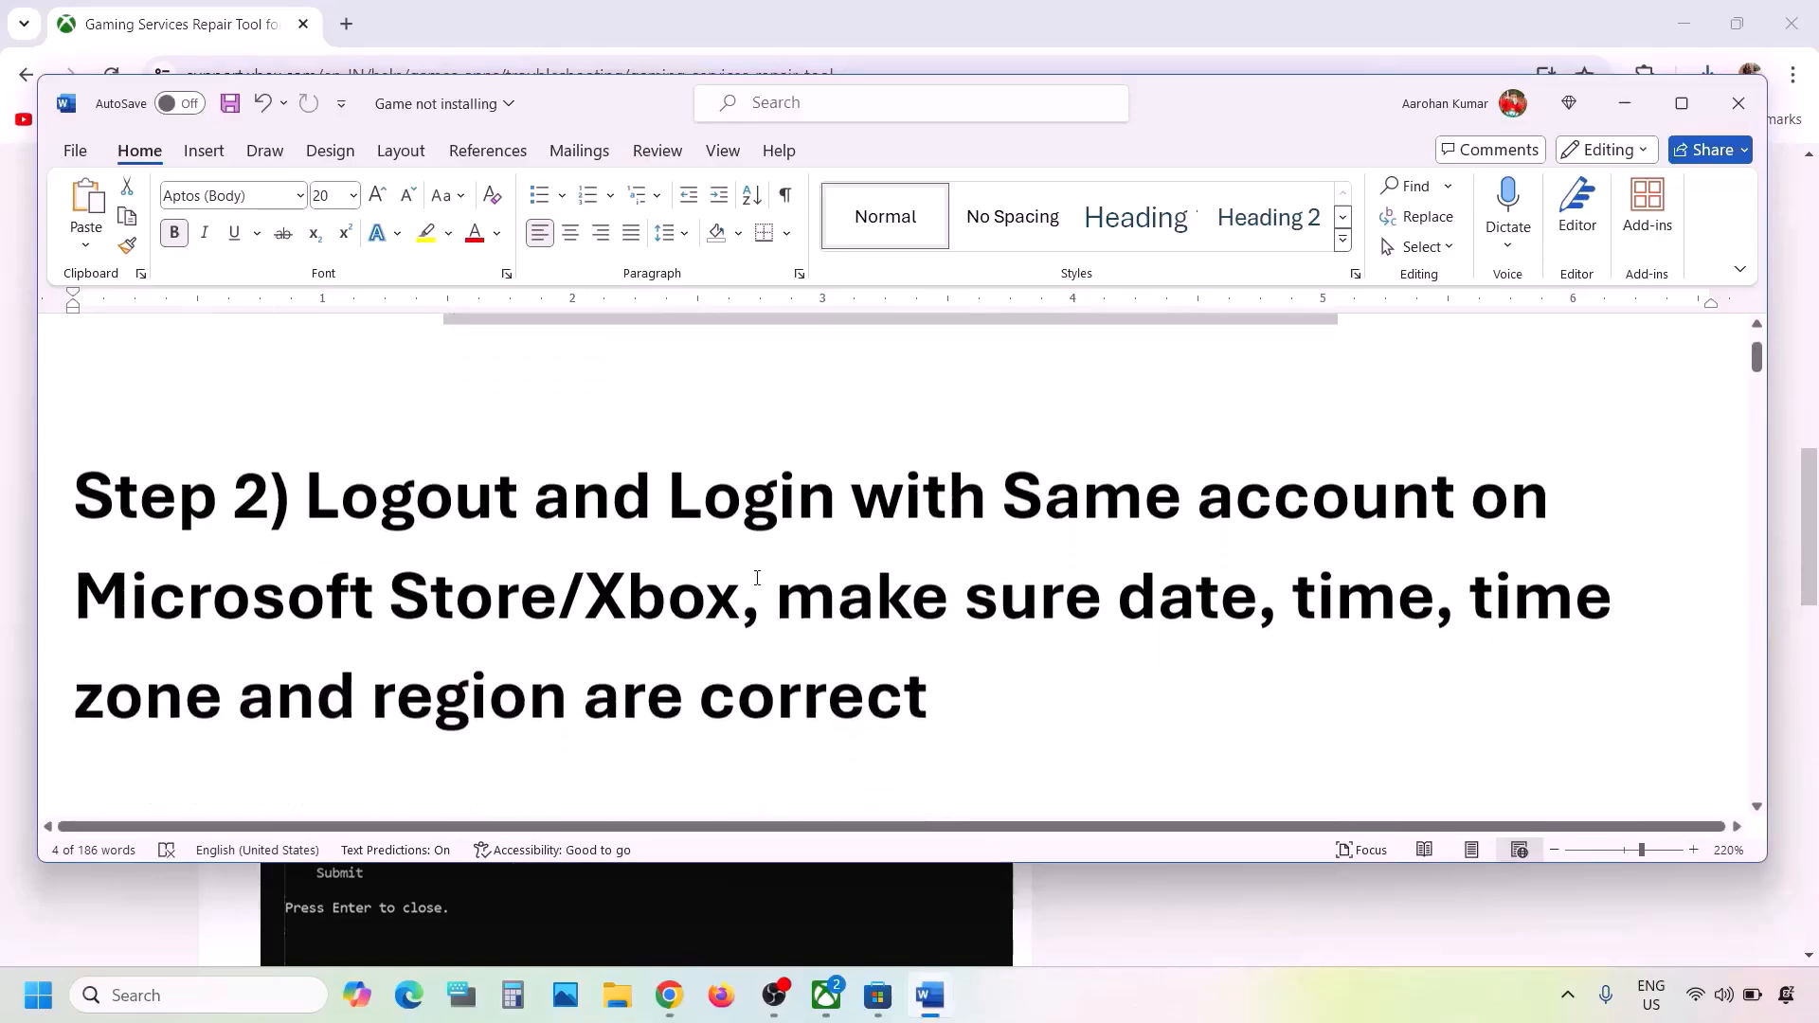
{"action": "left_click_drag", "start_coordinate": [314, 491], "coordinate": [732, 594]}
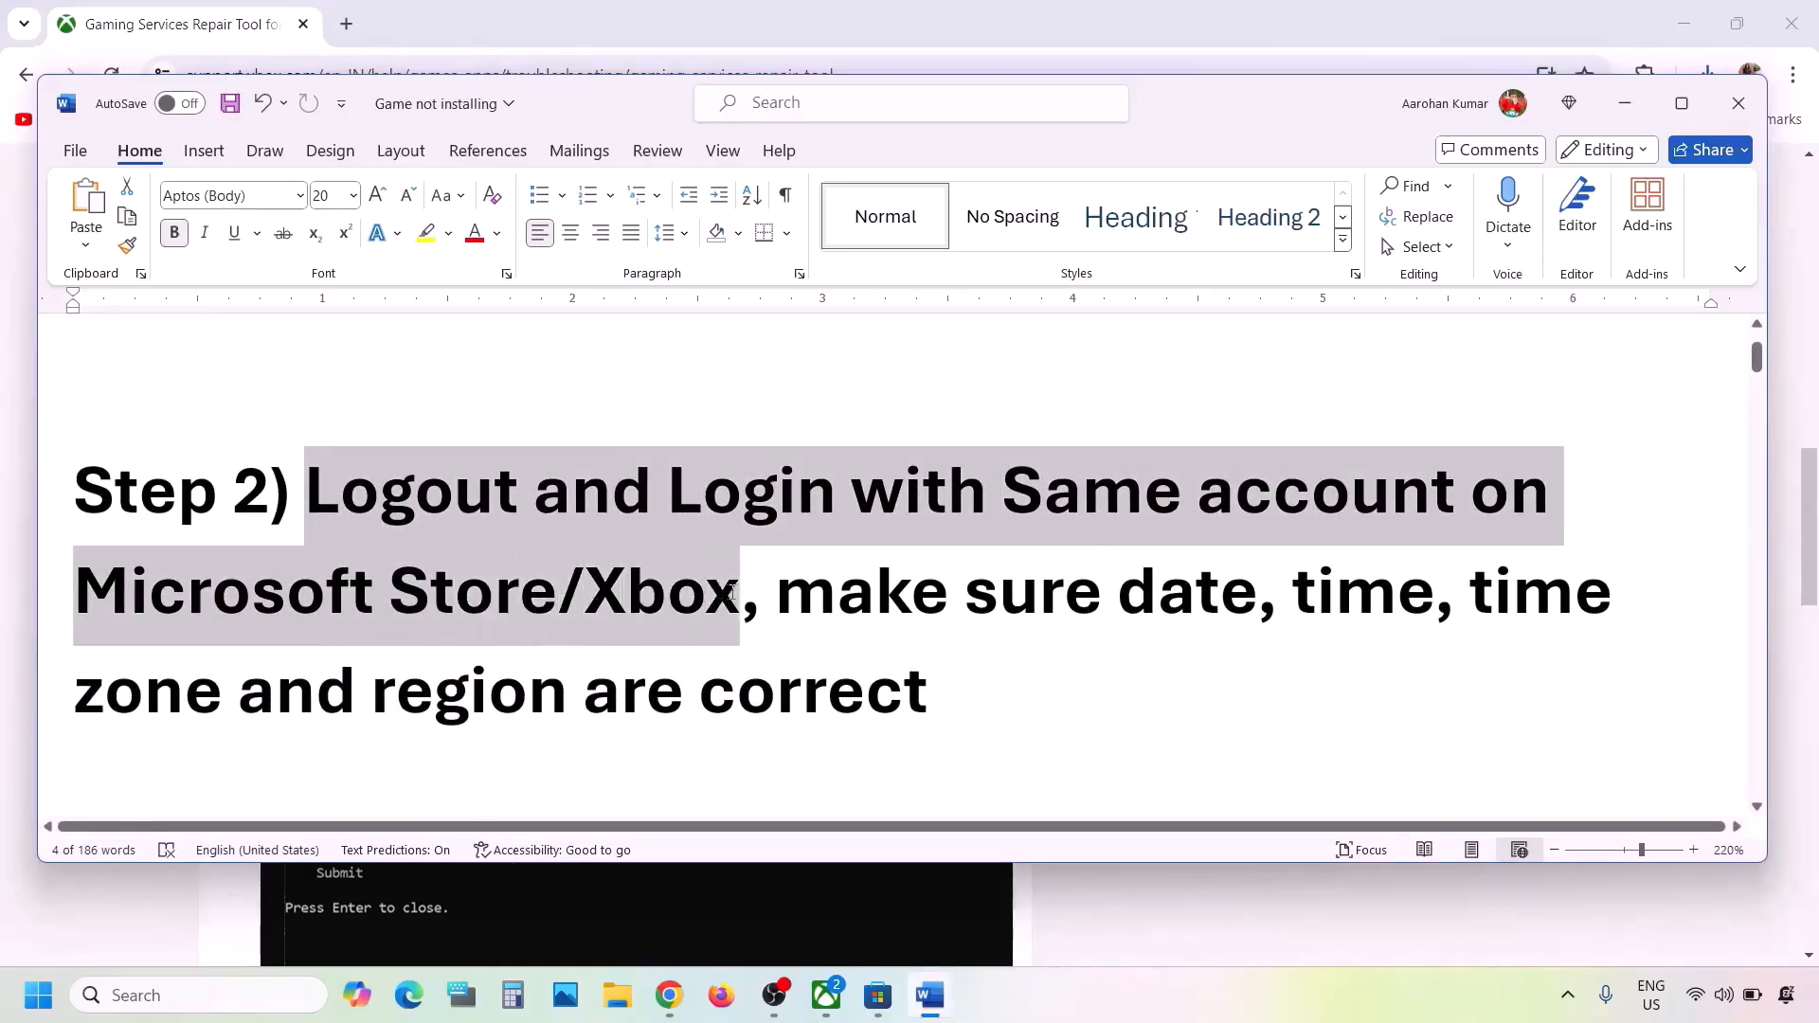
{"action": "left_click", "coordinate": [737, 595]}
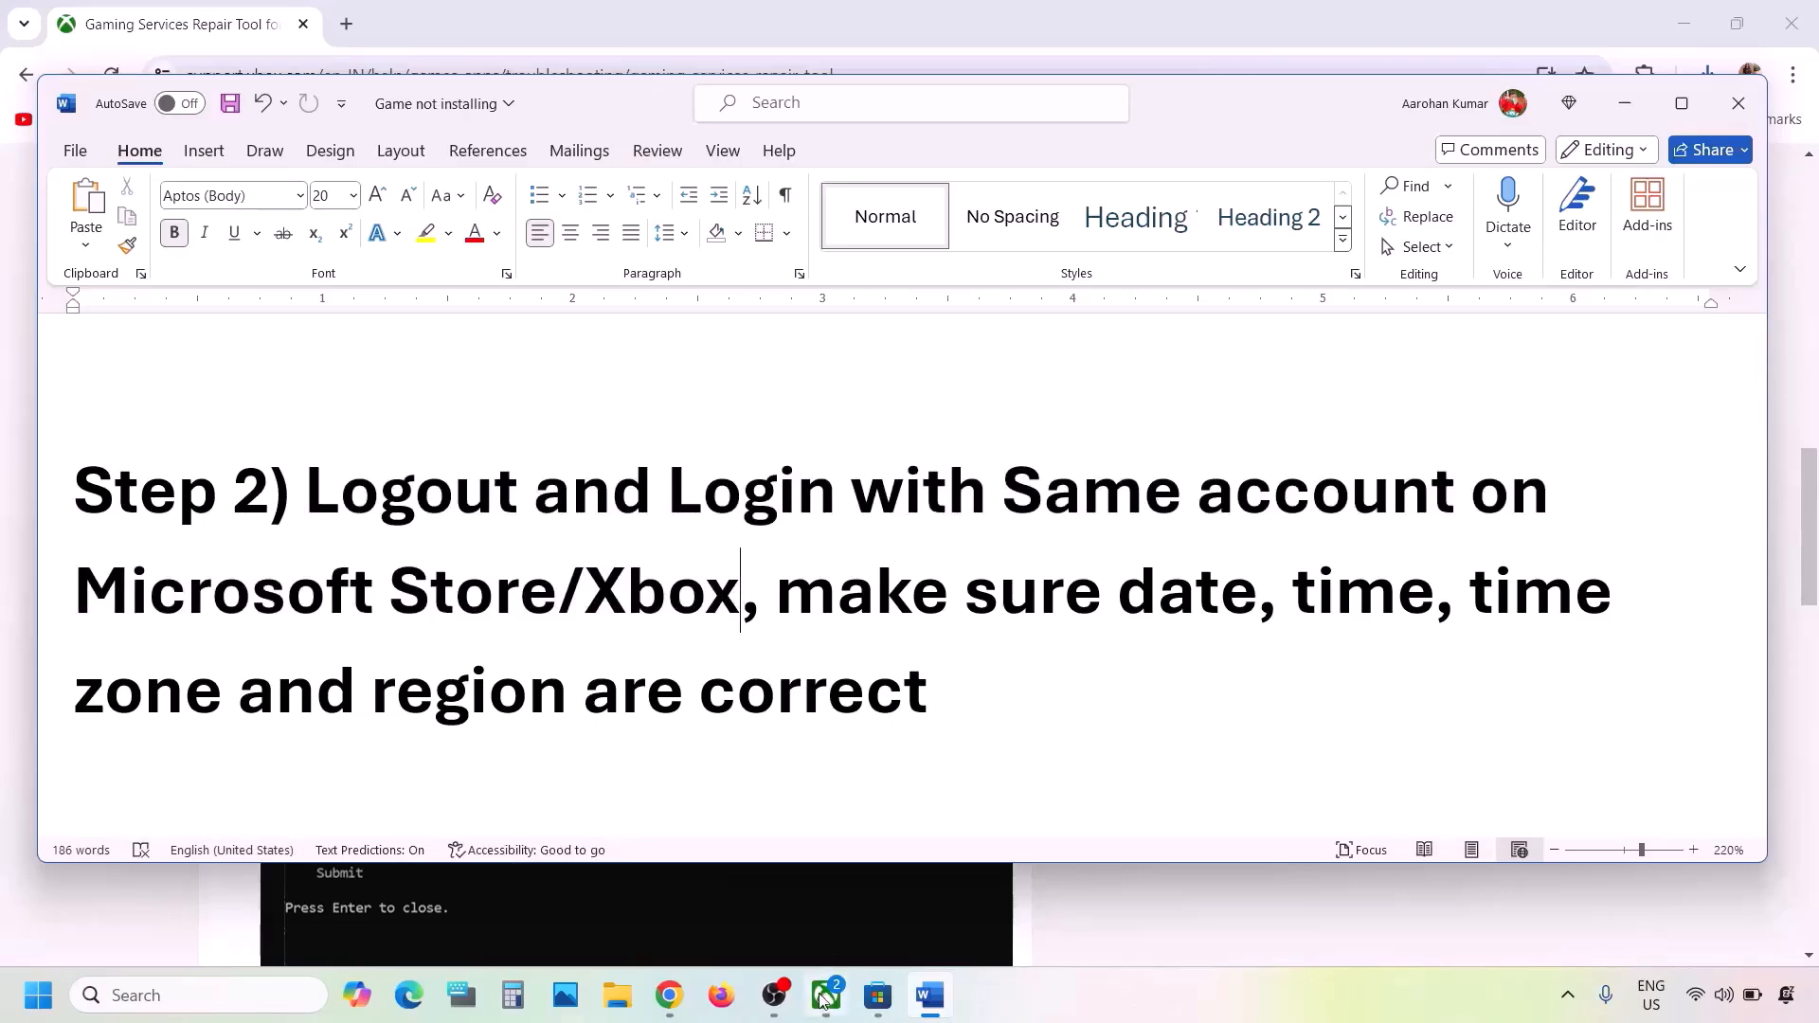
{"action": "left_click", "coordinate": [866, 1000]}
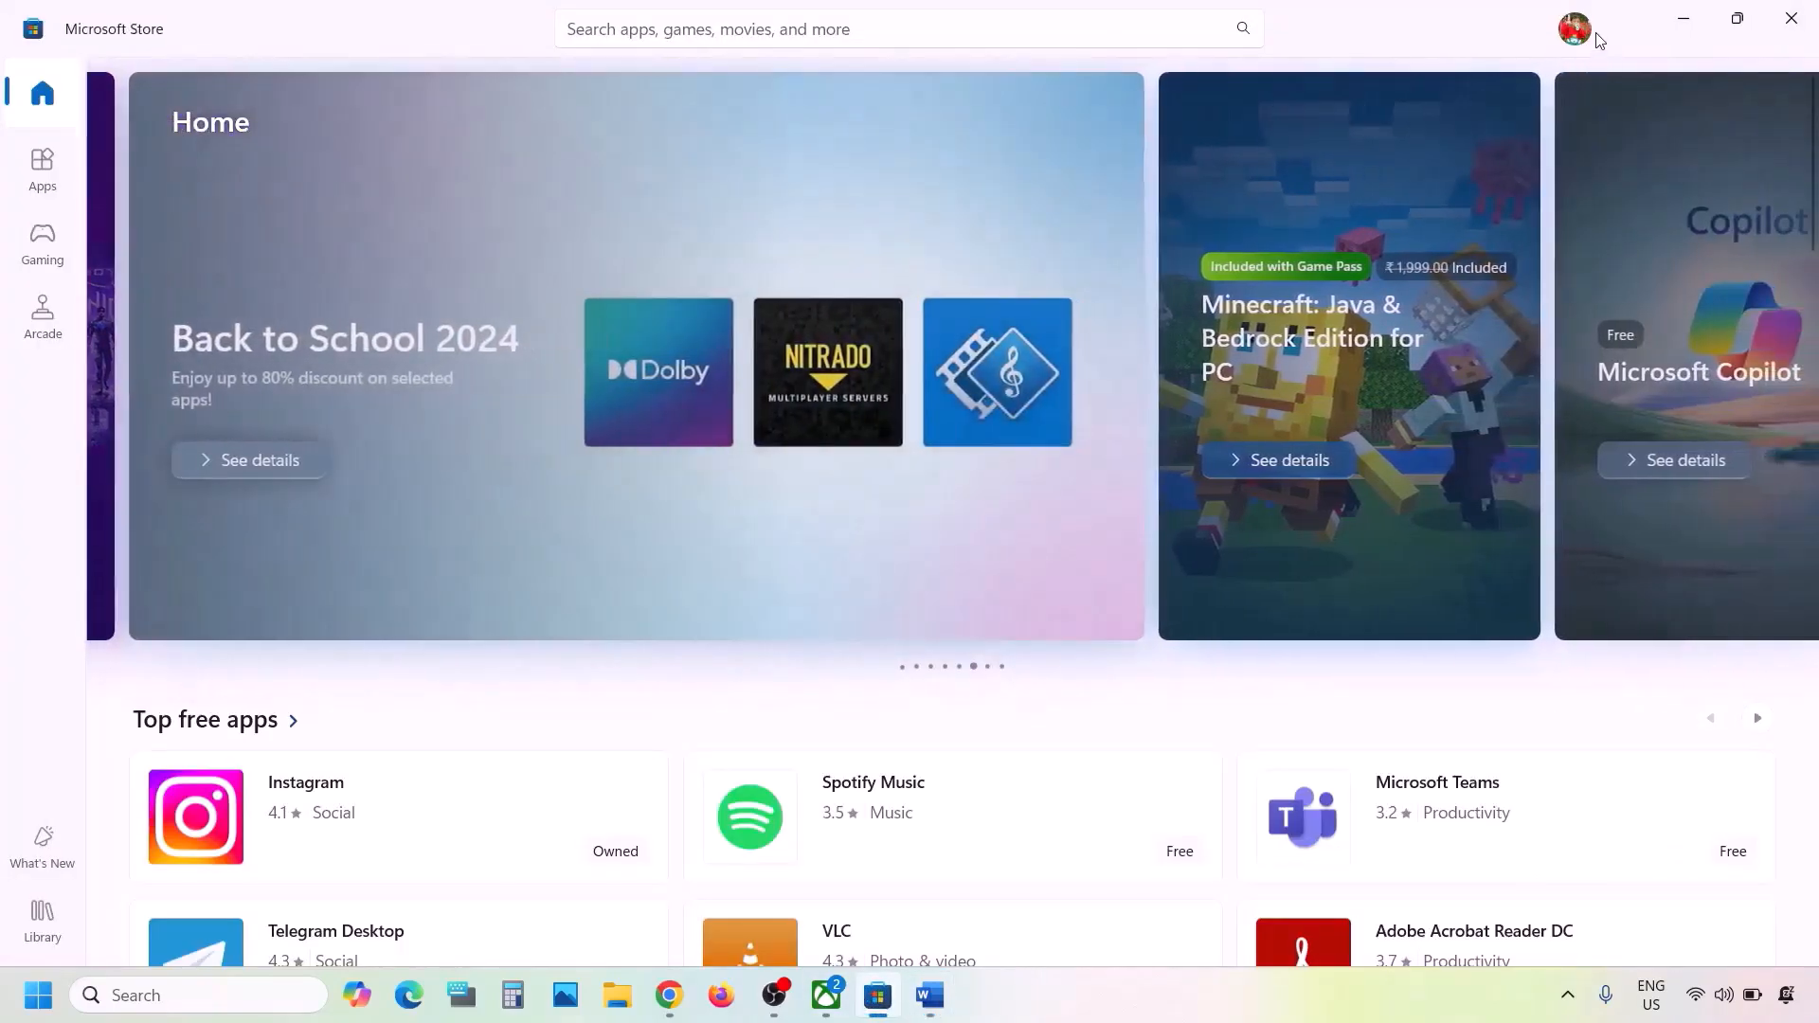
{"action": "left_click", "coordinate": [1576, 31]}
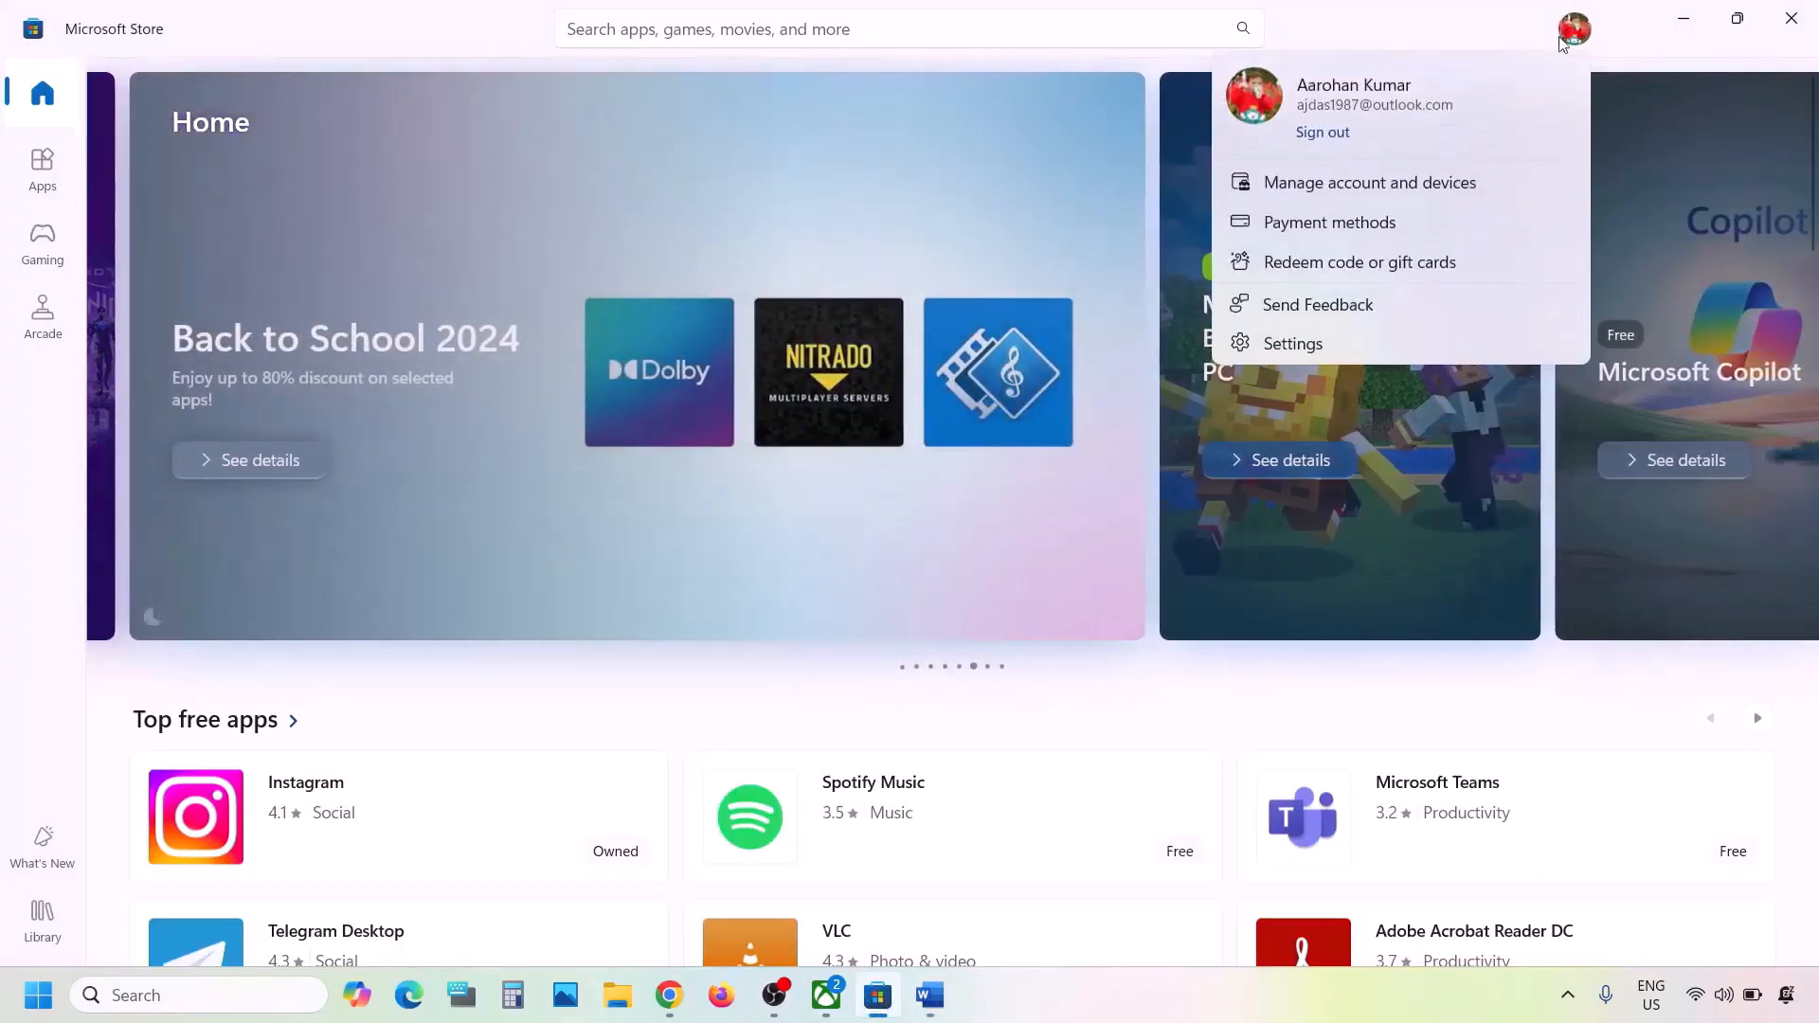
{"action": "left_click", "coordinate": [1322, 138]}
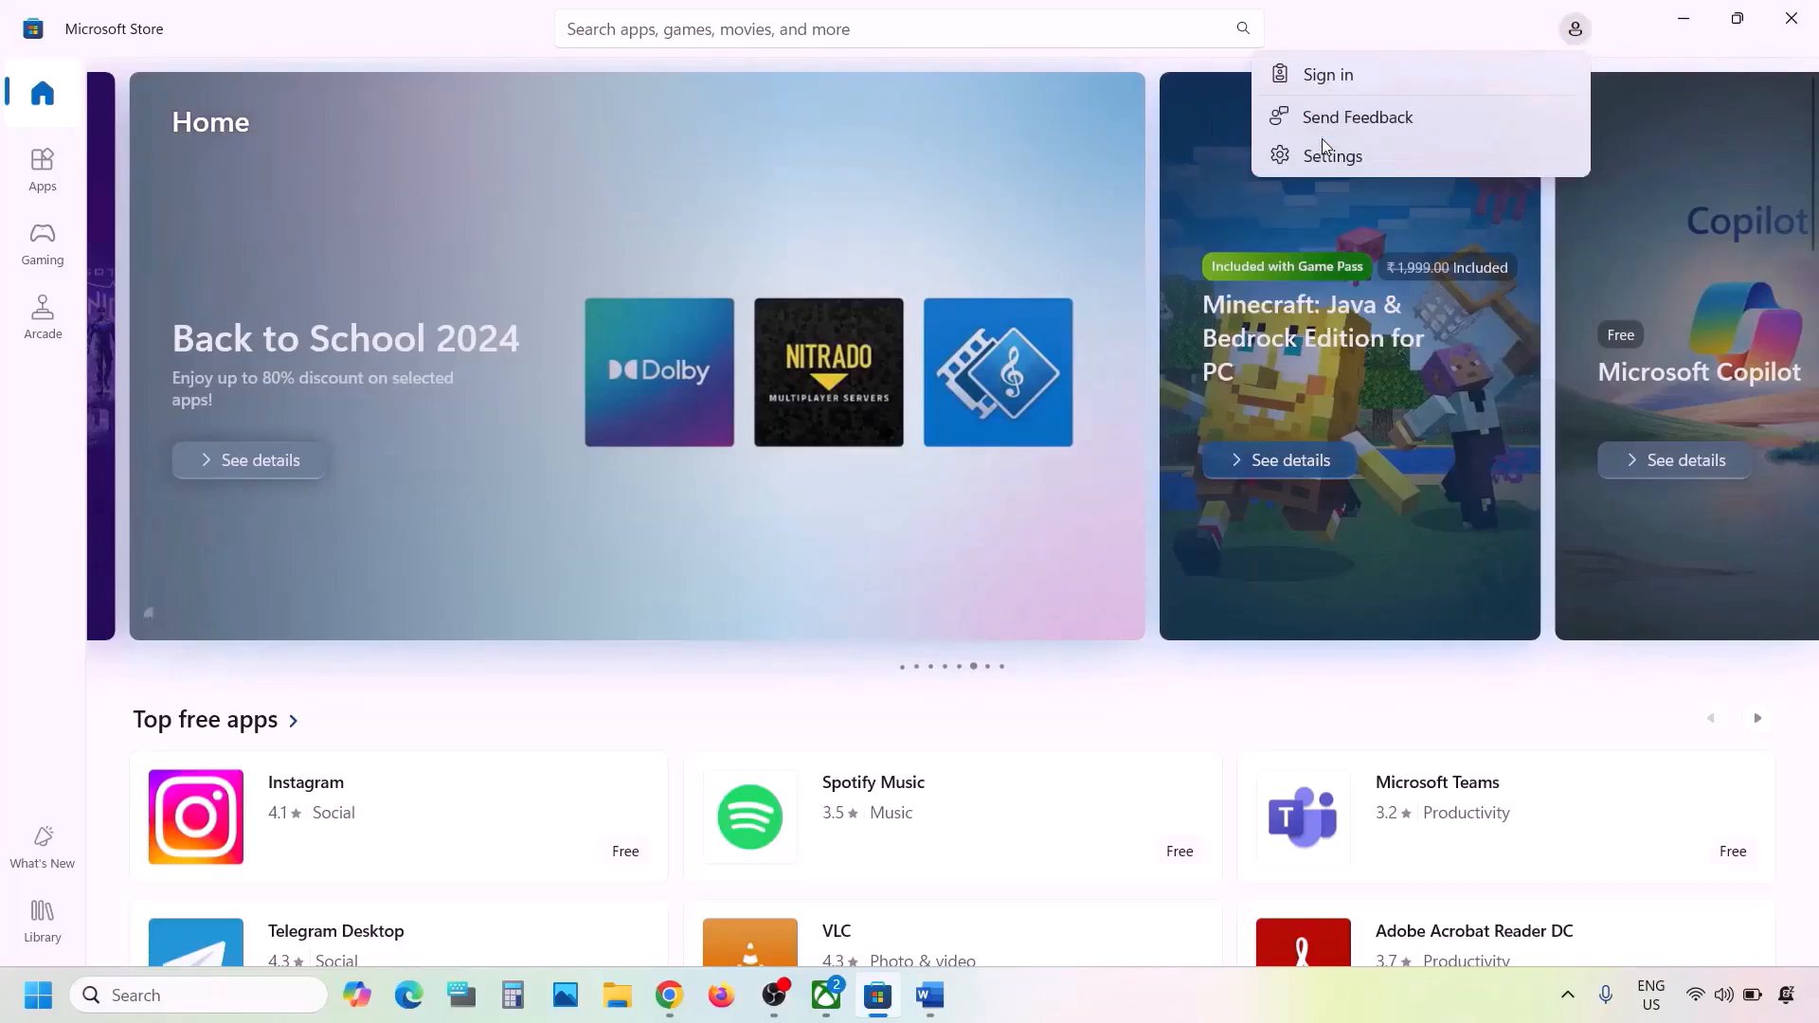
- Sign back in to Microsoft Store with the same Microsoft account, entering the account PIN to verify identity
{"action": "left_click", "coordinate": [1345, 85]}
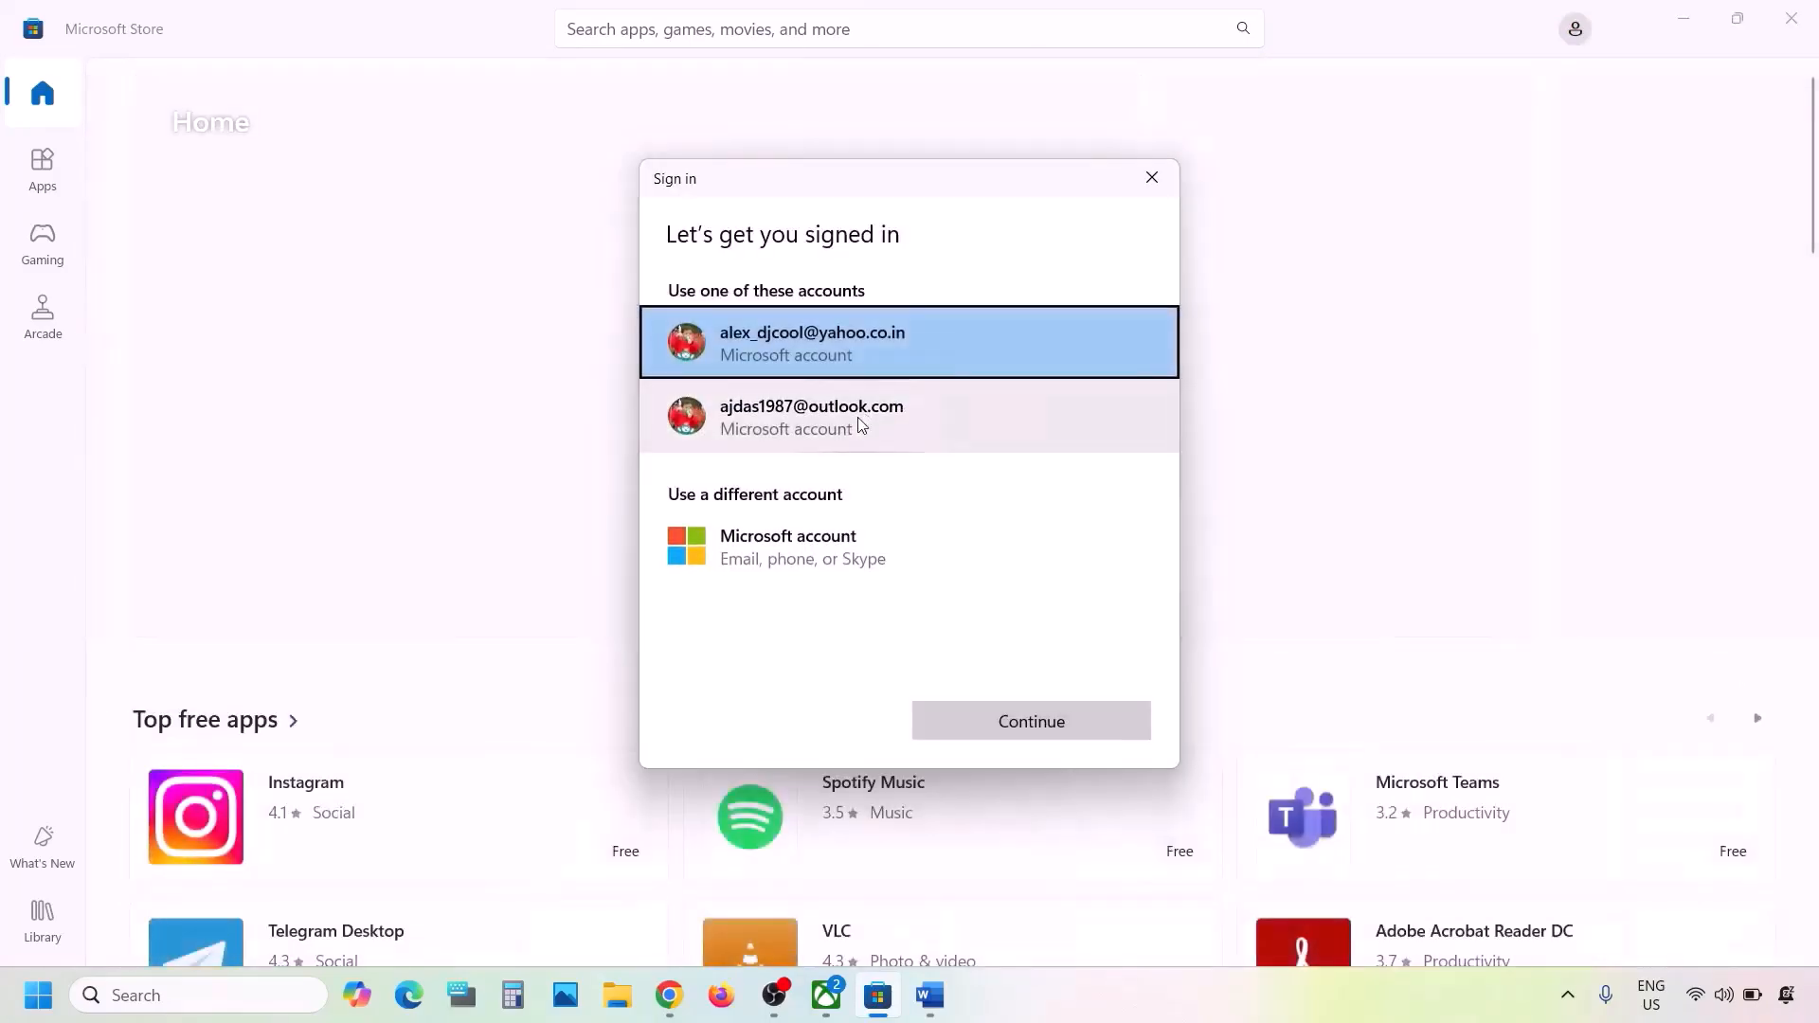
{"action": "left_click", "coordinate": [860, 421]}
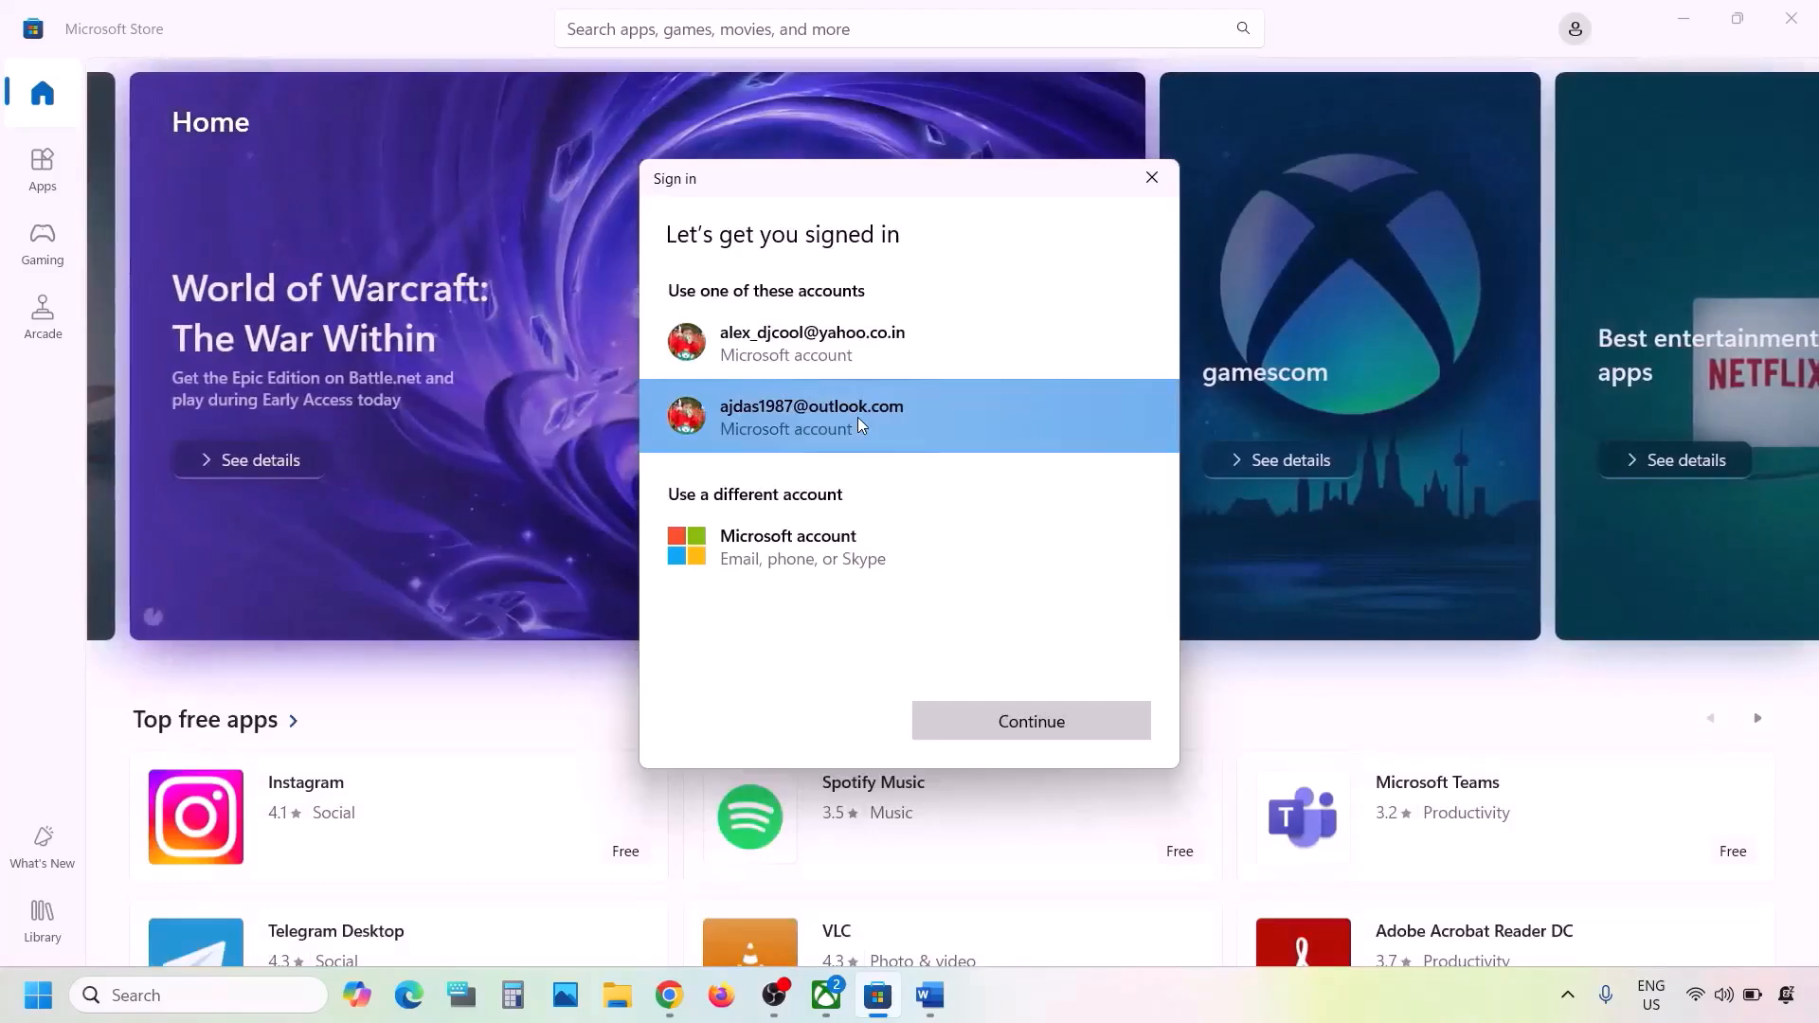
{"action": "left_click", "coordinate": [977, 720]}
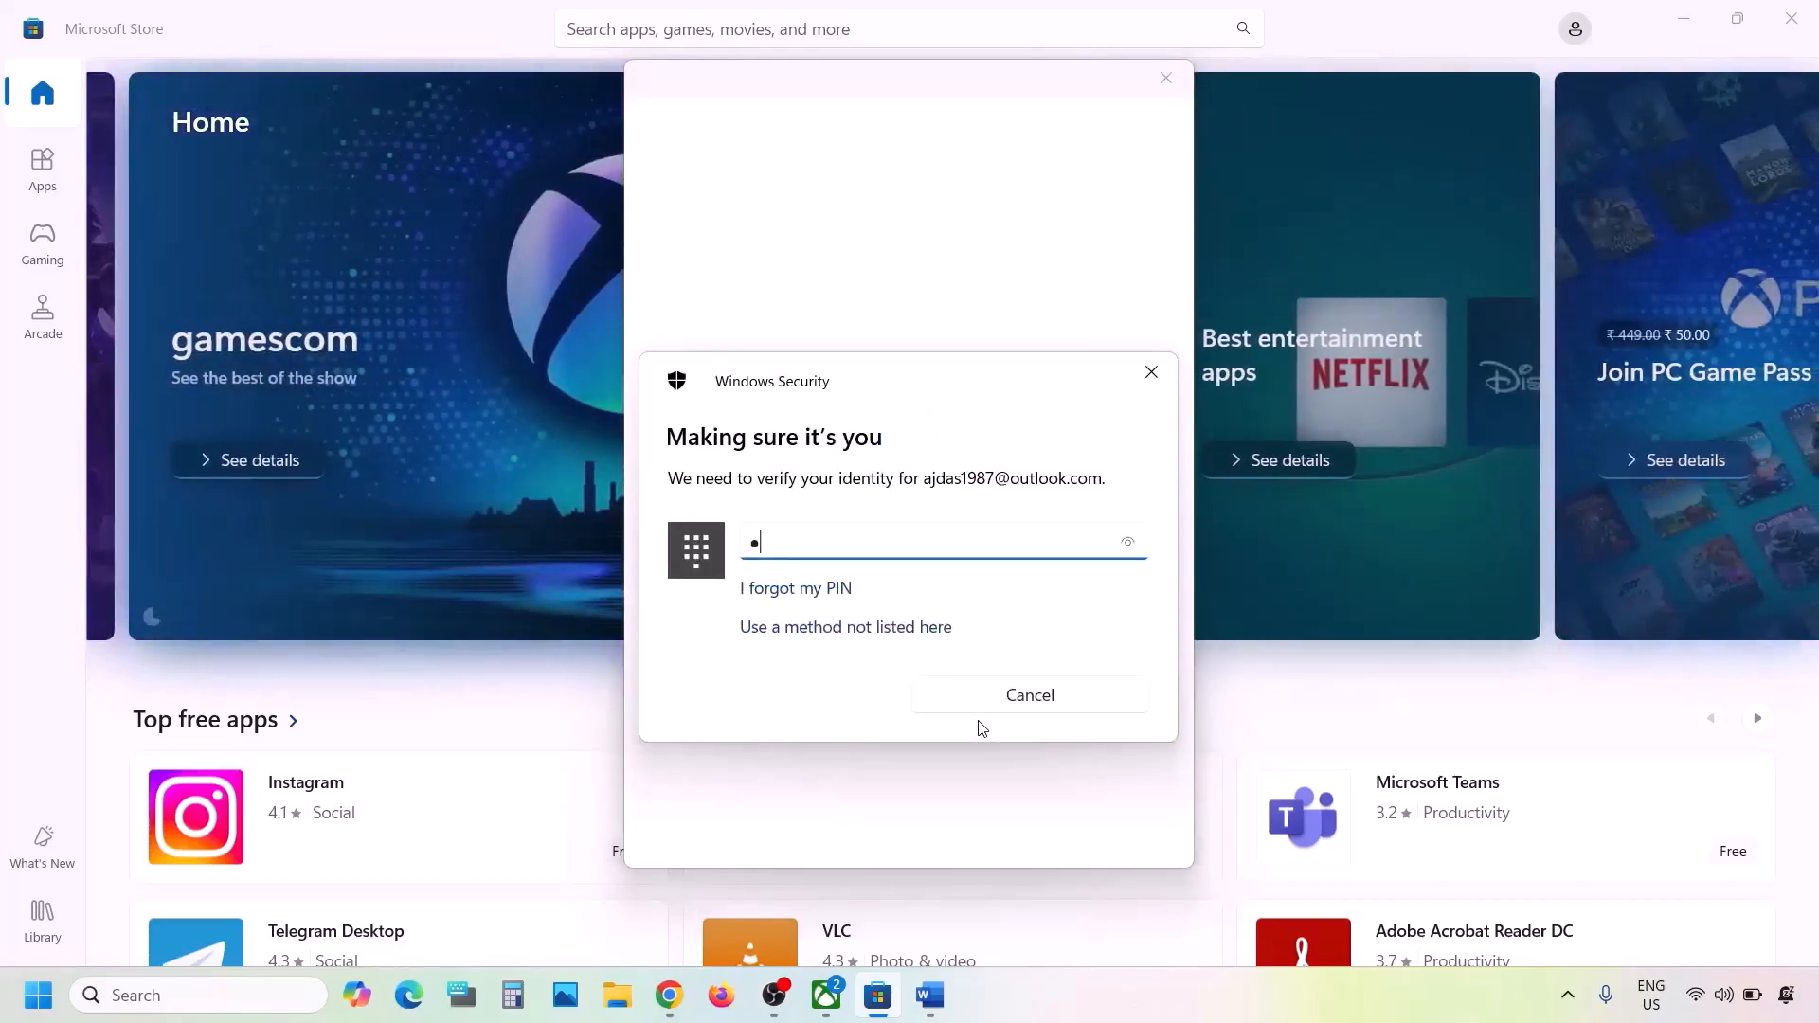
{"action": "type", "text": "••••"}
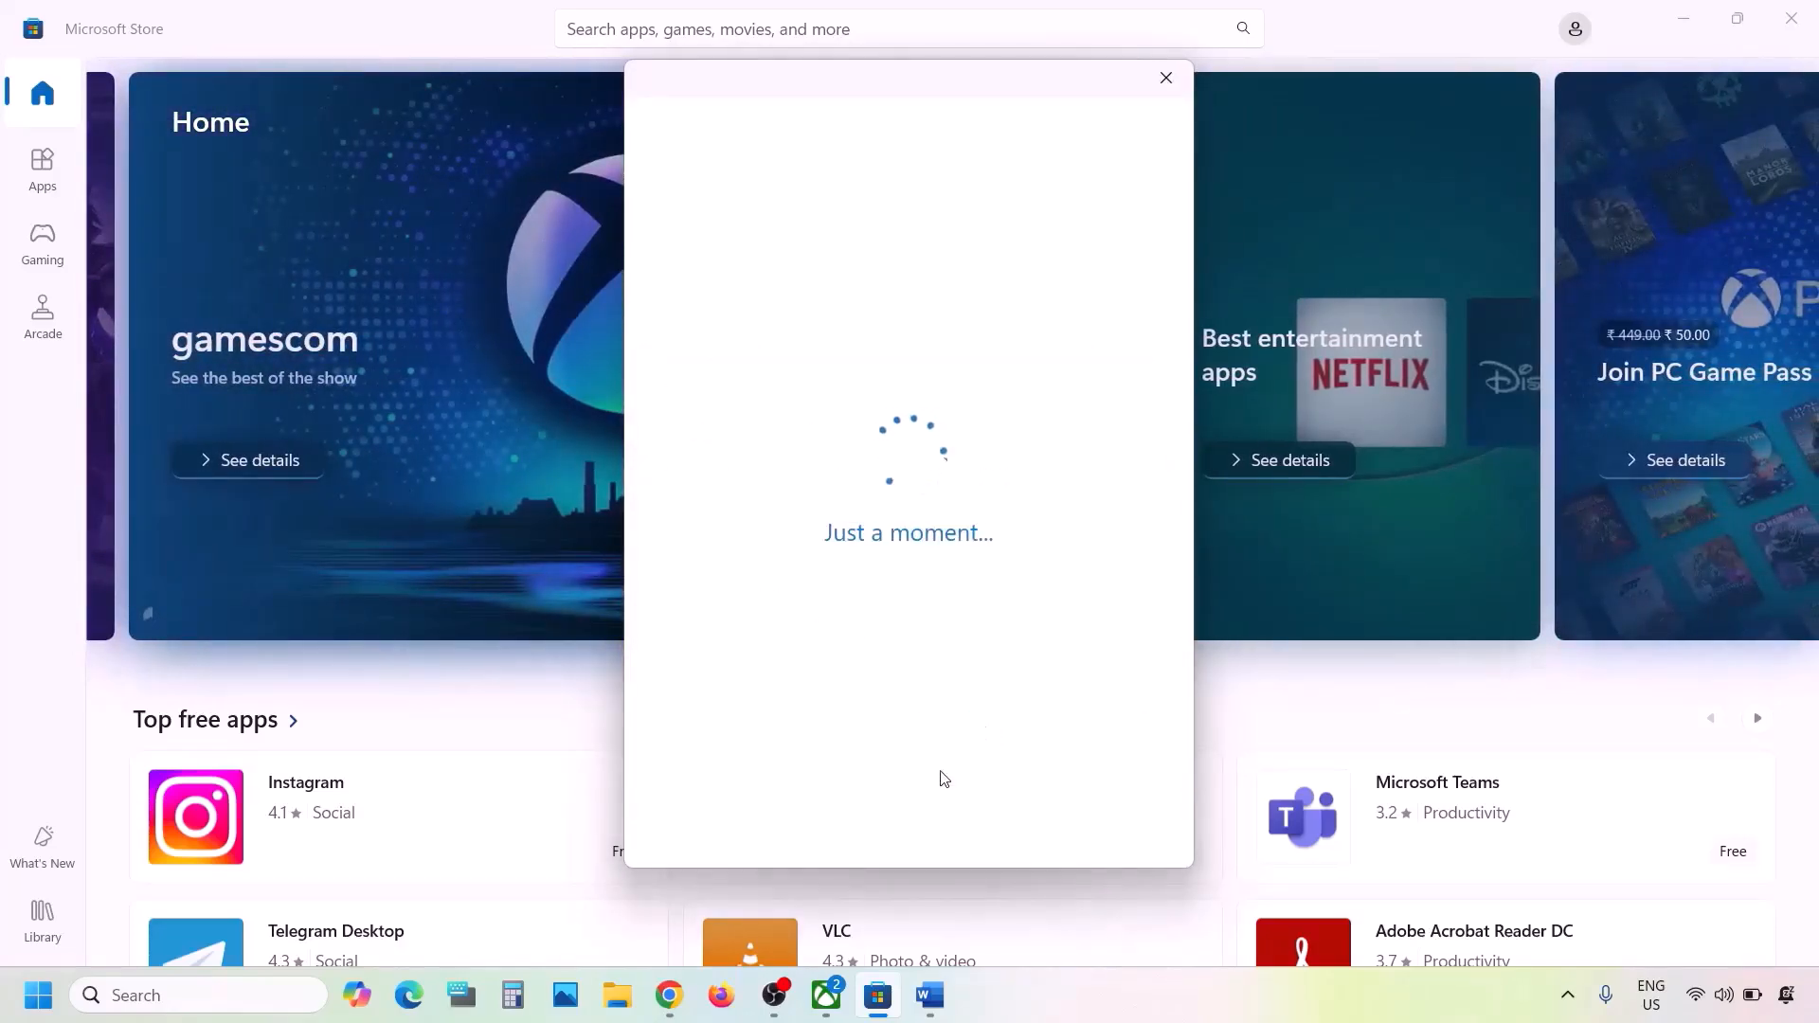
- Switch to the Xbox app and sign out of the current account
{"action": "left_click", "coordinate": [826, 995]}
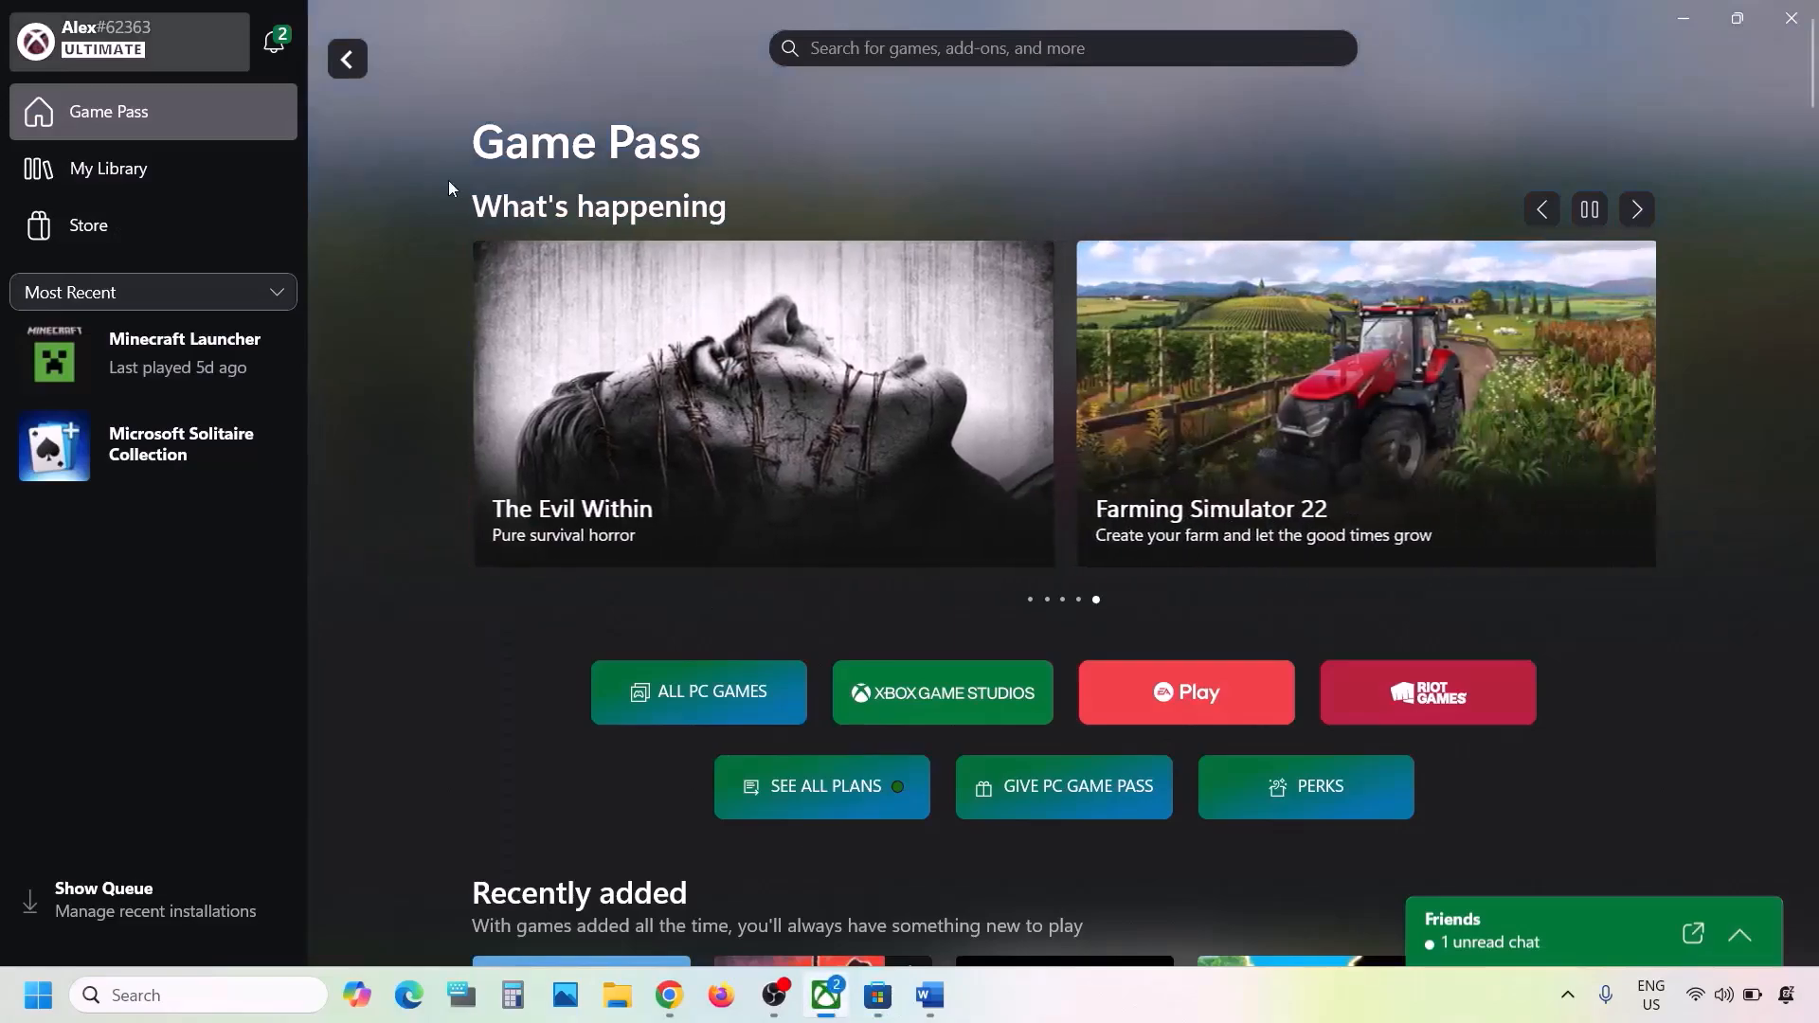
{"action": "left_click", "coordinate": [133, 56]}
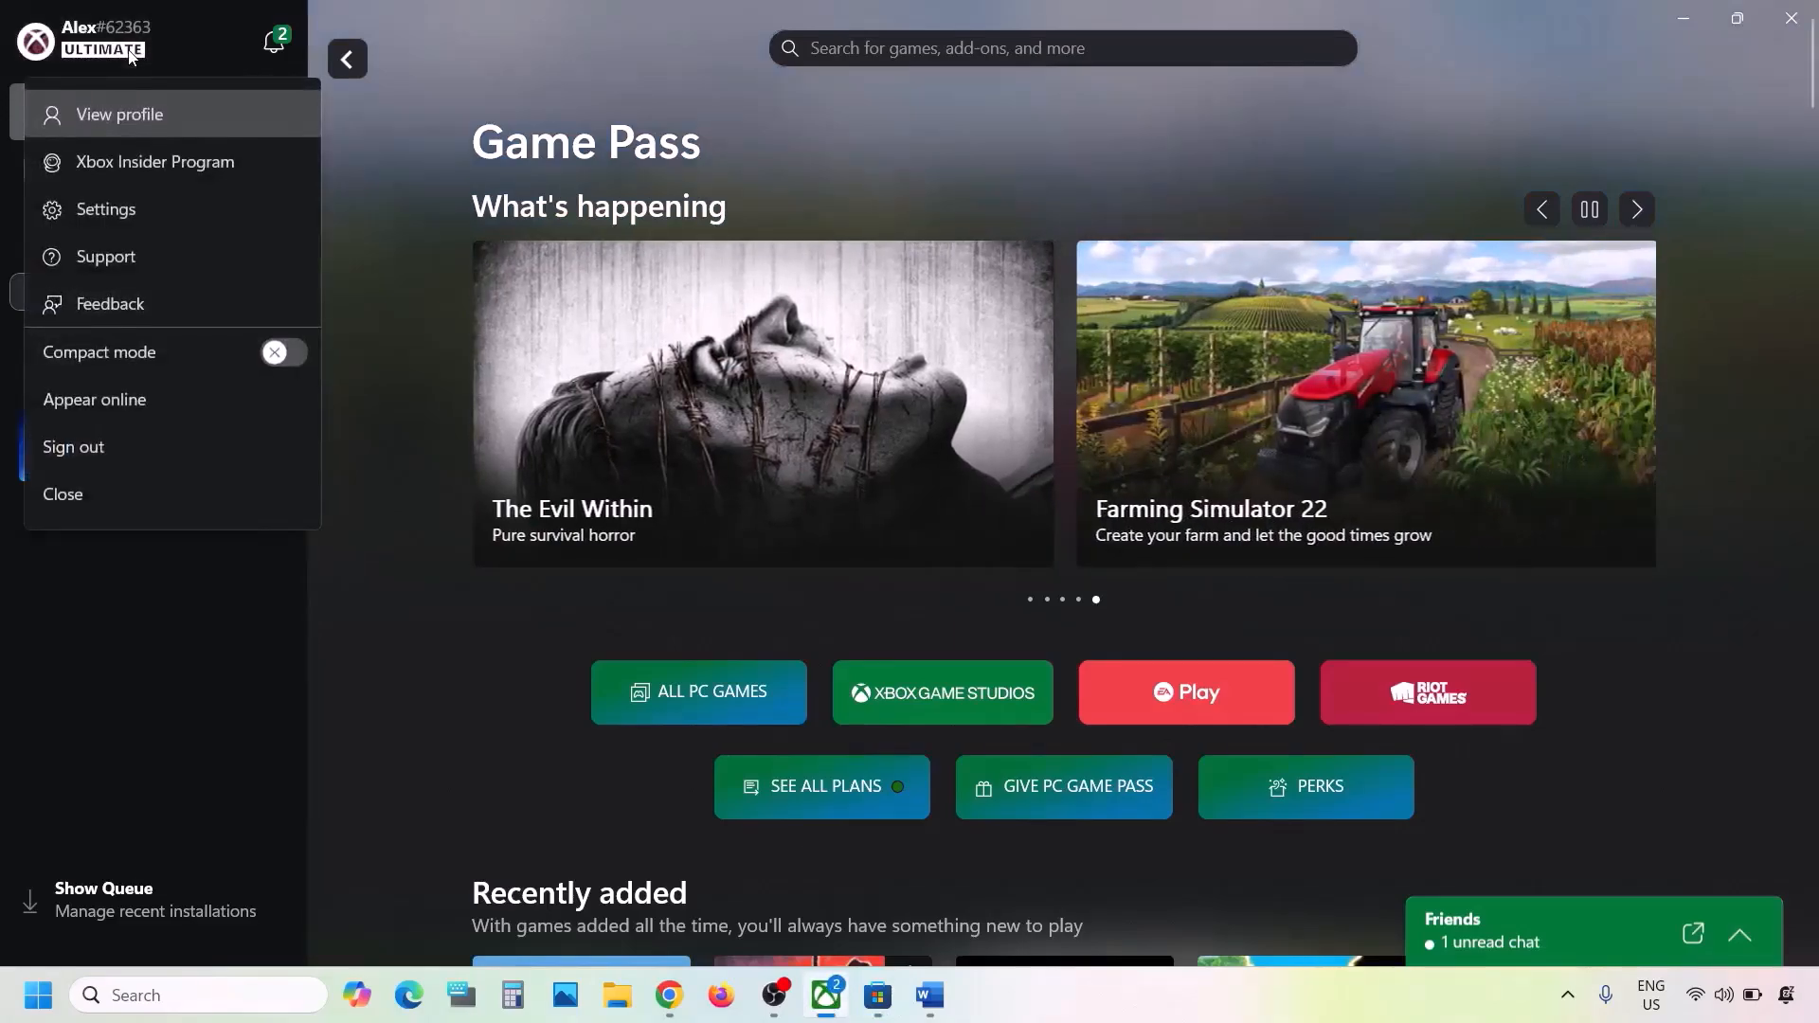
{"action": "left_click", "coordinate": [93, 449]}
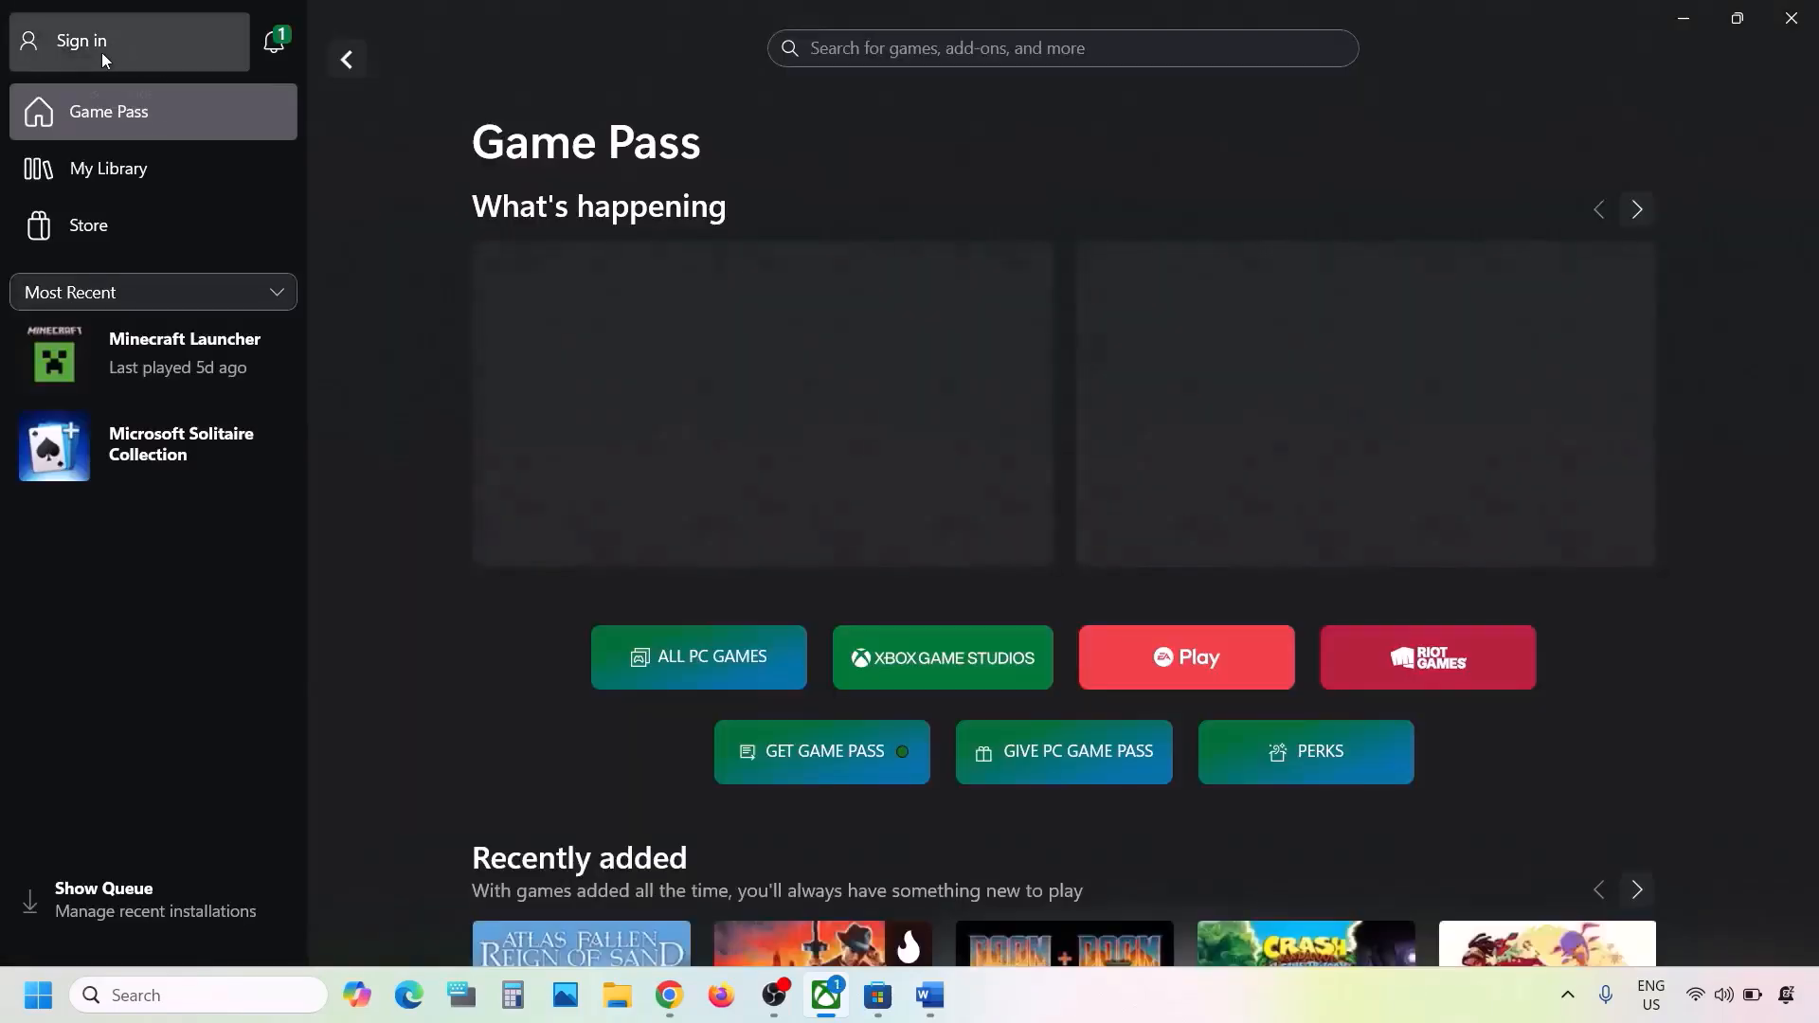
- Sign back in to the Xbox app with the same Microsoft account used in Microsoft Store, and return to the Word document
{"action": "left_click", "coordinate": [100, 53]}
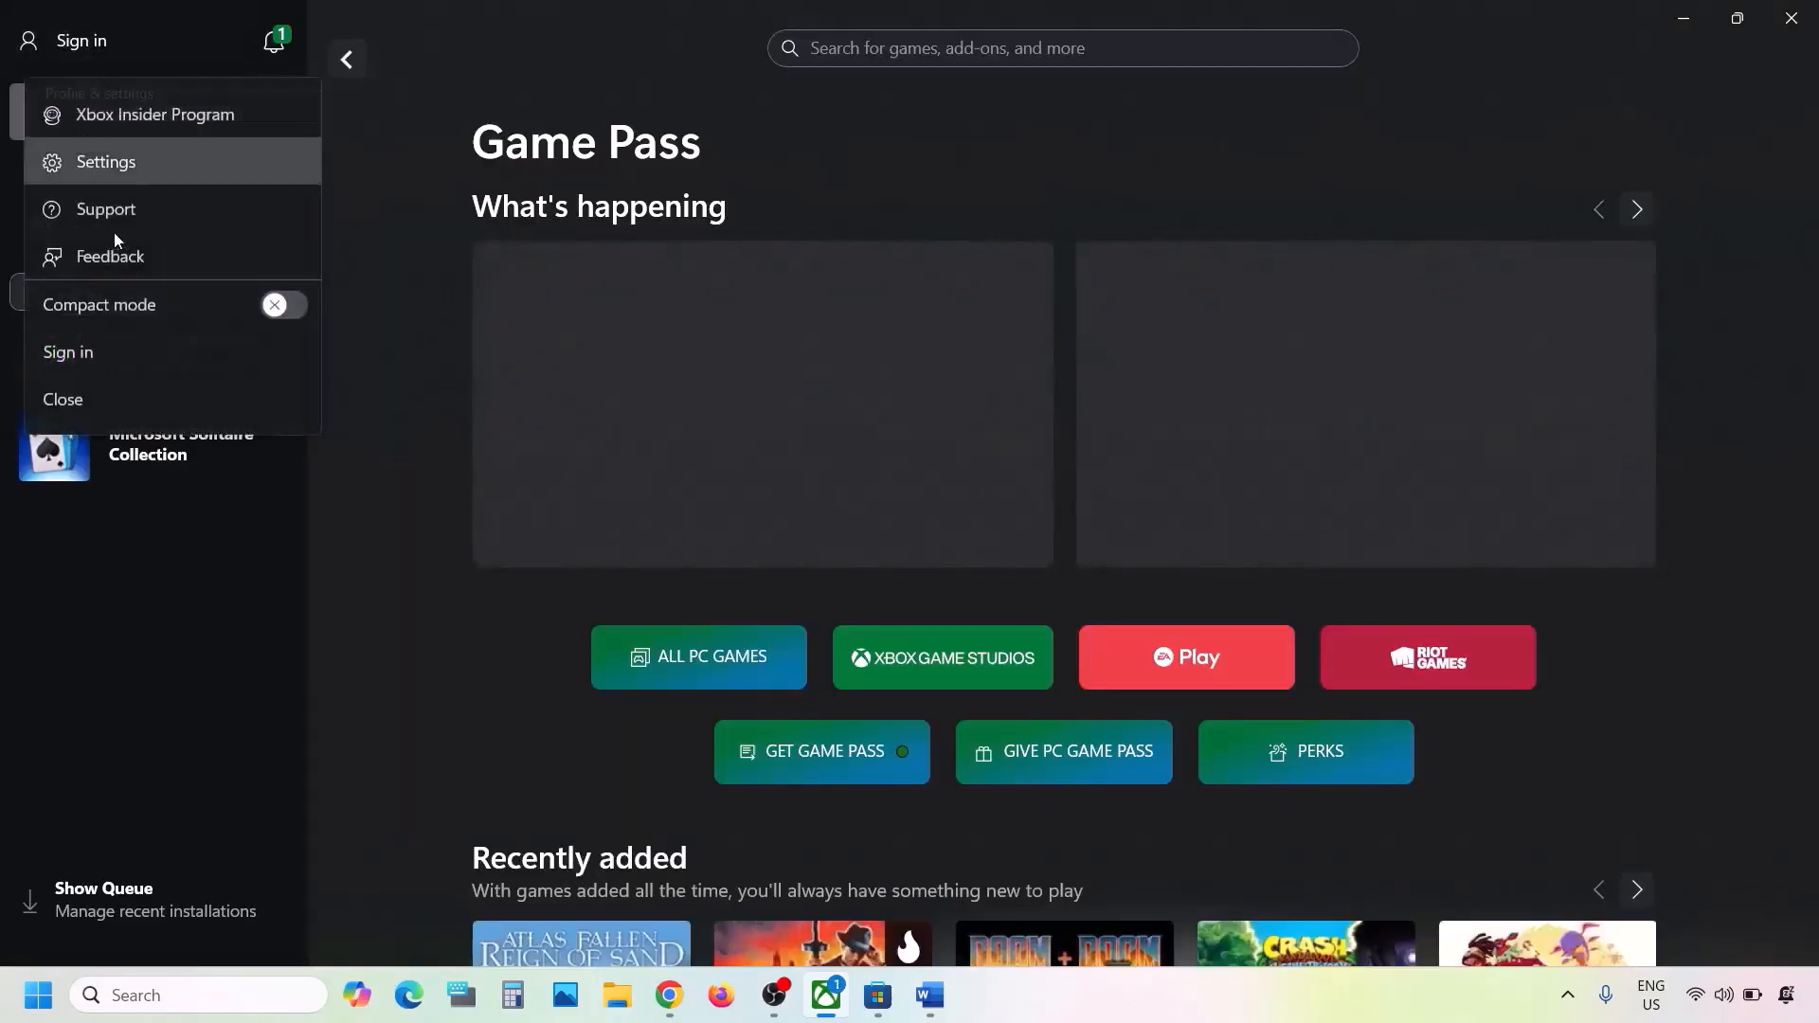
{"action": "left_click", "coordinate": [89, 343]}
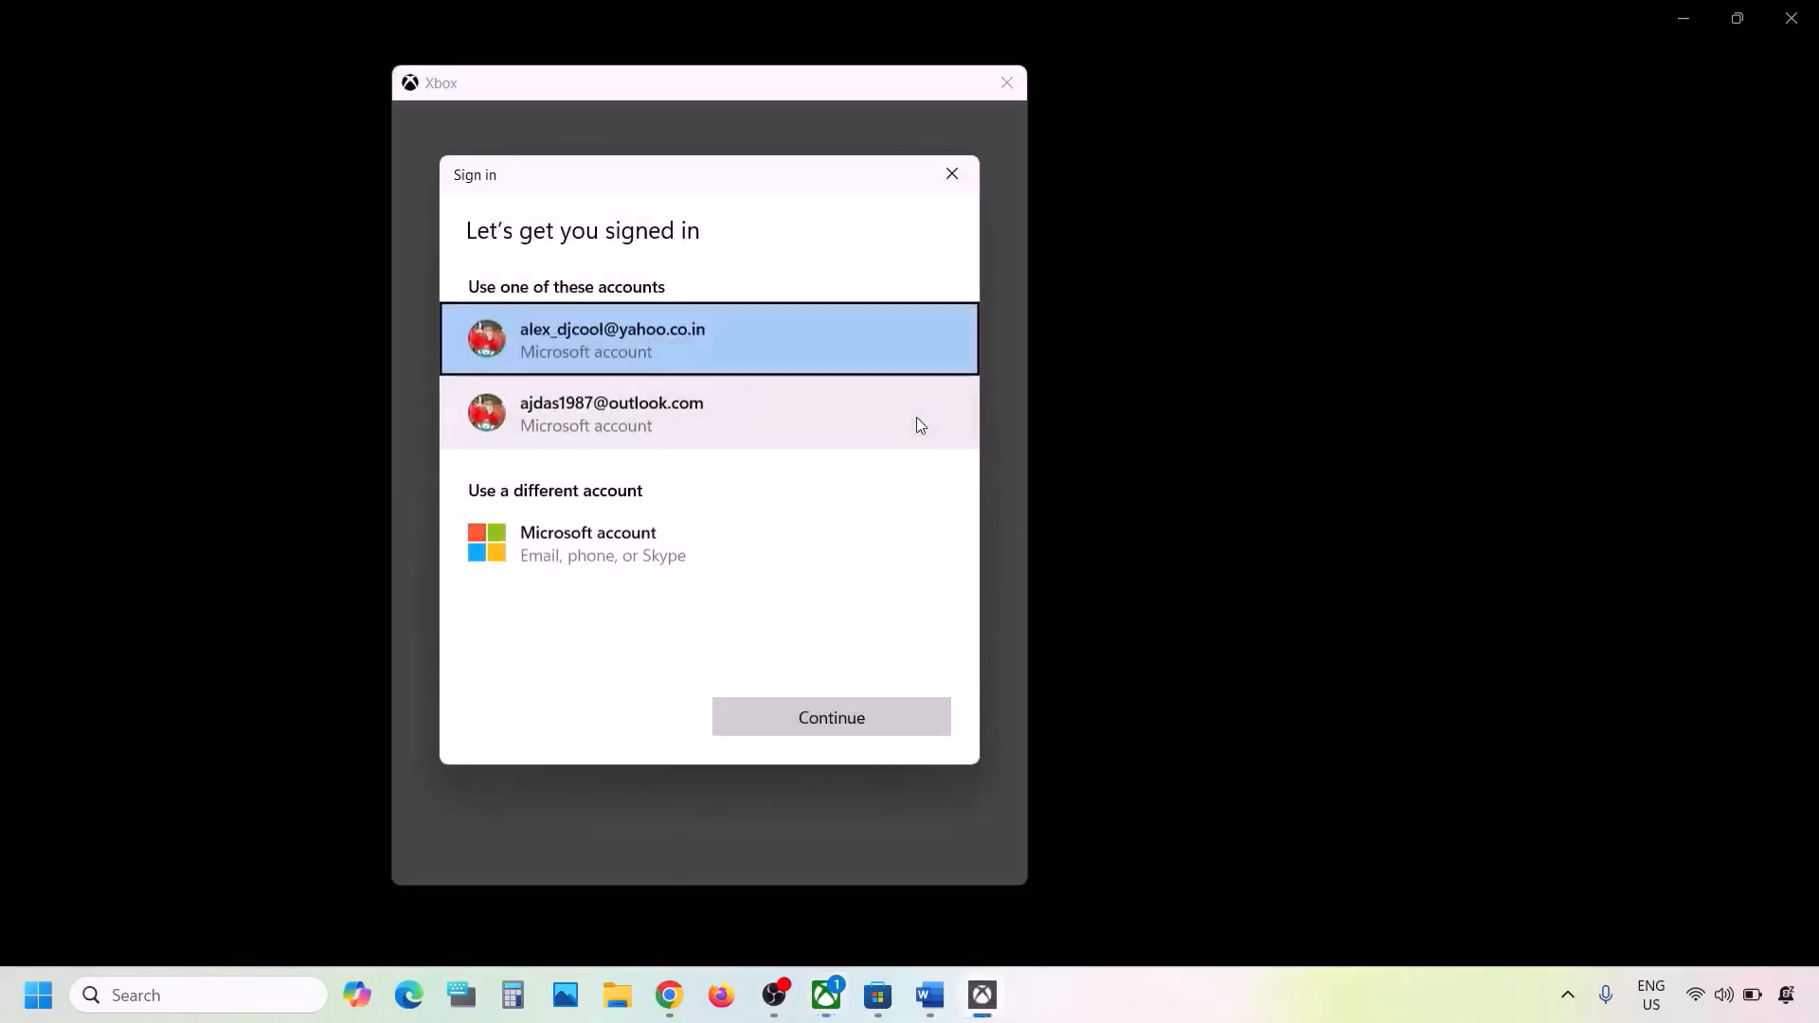
{"action": "left_click", "coordinate": [714, 425]}
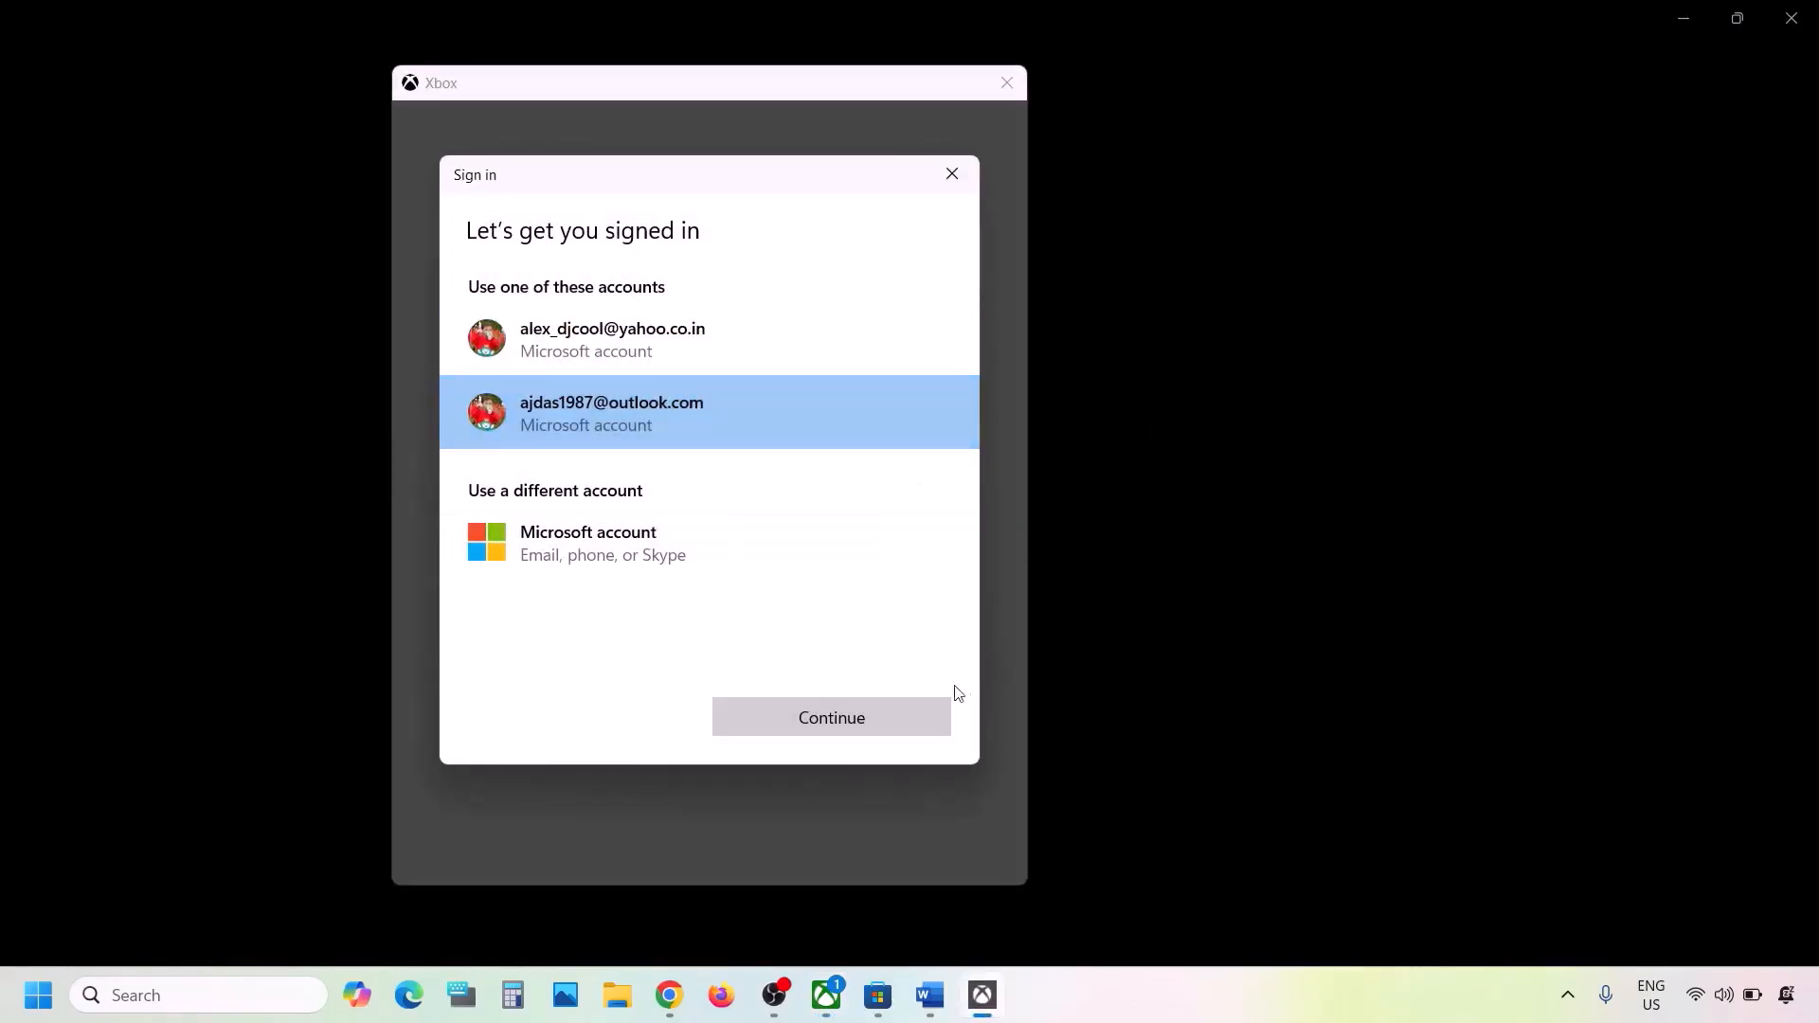
{"action": "left_click", "coordinate": [837, 727]}
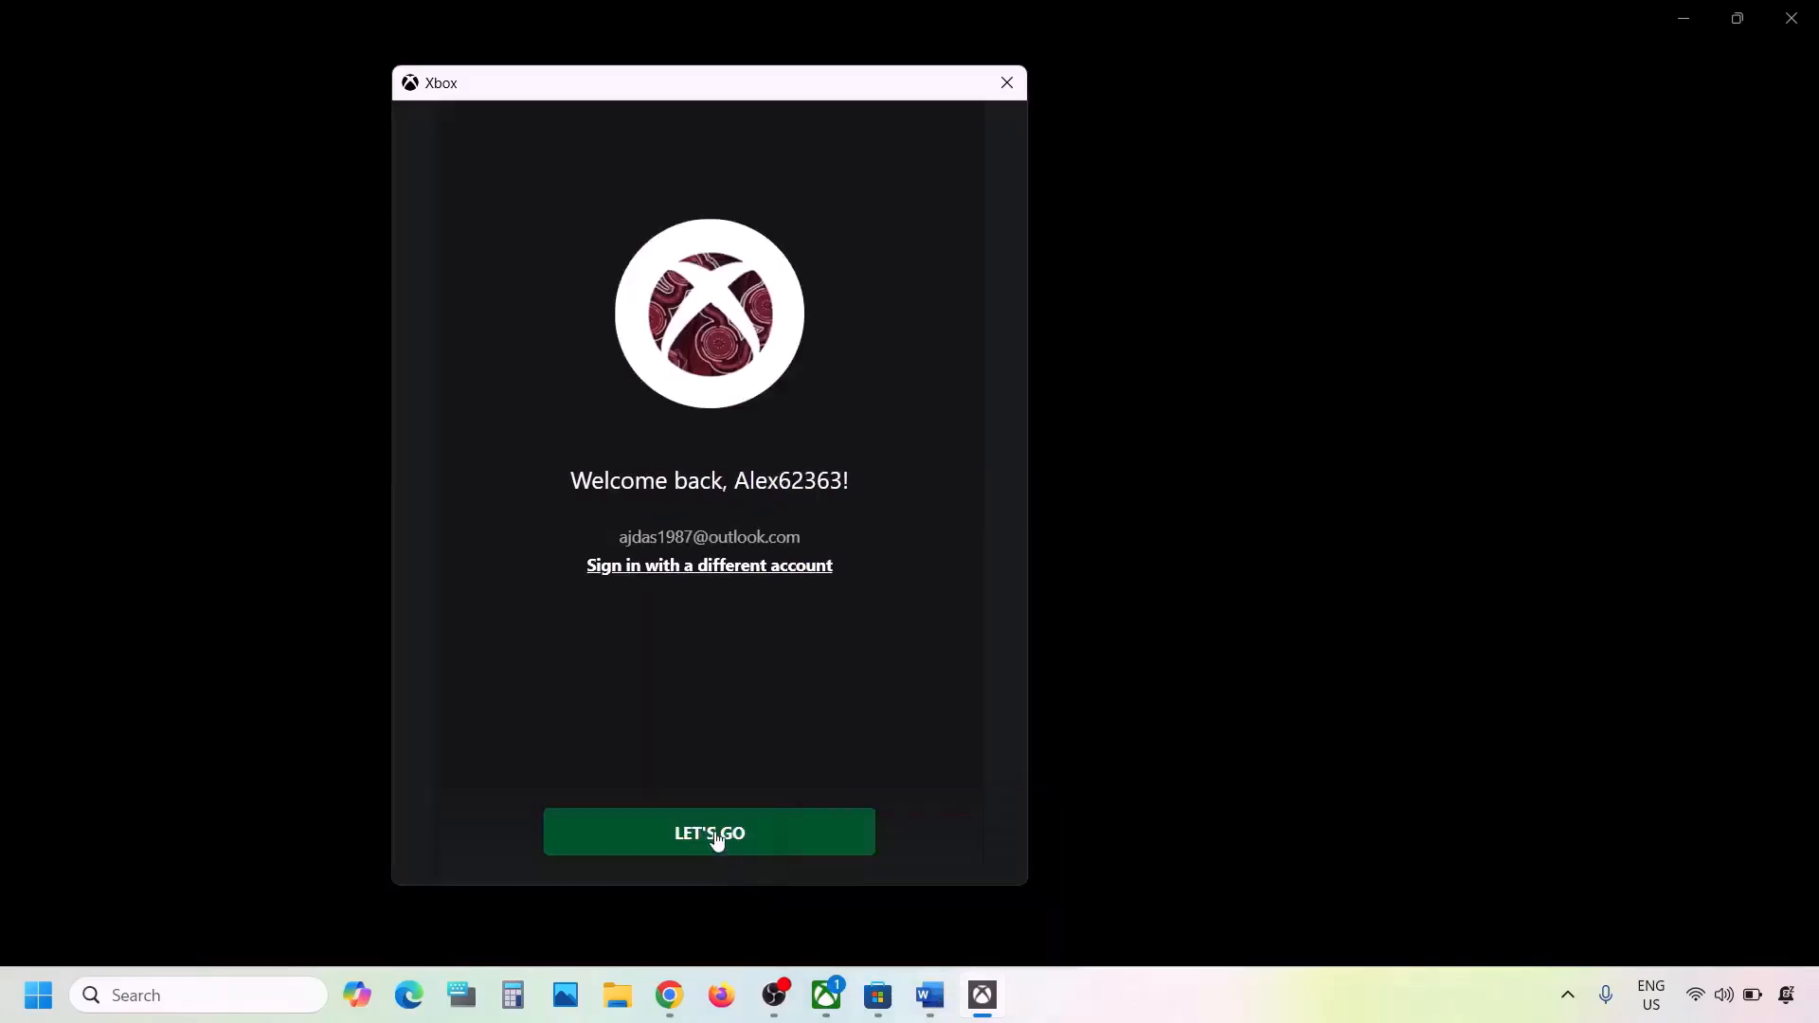
{"action": "left_click", "coordinate": [716, 833]}
{"action": "left_click", "coordinate": [929, 996]}
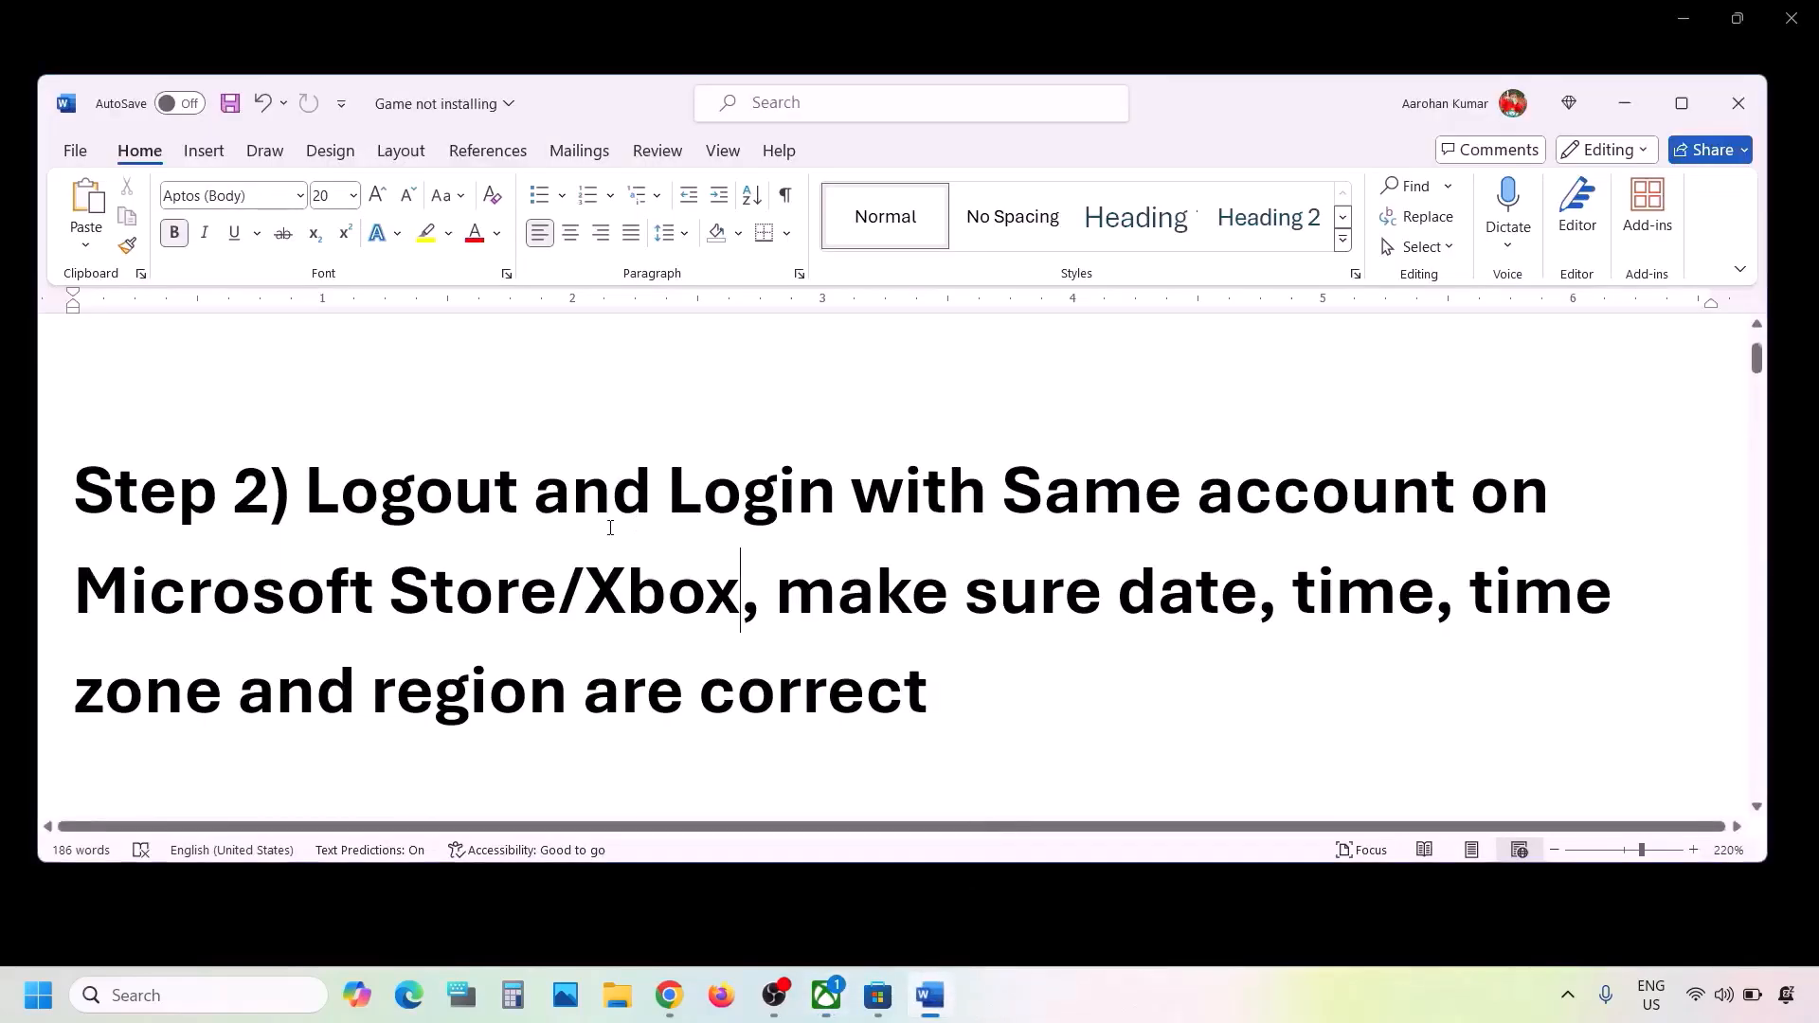
- Highlight the Step 2 reminder in the Word document about correct date, time, time zone and region
{"action": "scroll", "coordinate": [610, 527], "scroll_direction": "down", "scroll_amount": 2}
{"action": "scroll", "coordinate": [611, 528], "scroll_direction": "up", "scroll_amount": 3}
{"action": "left_click", "coordinate": [751, 488]}
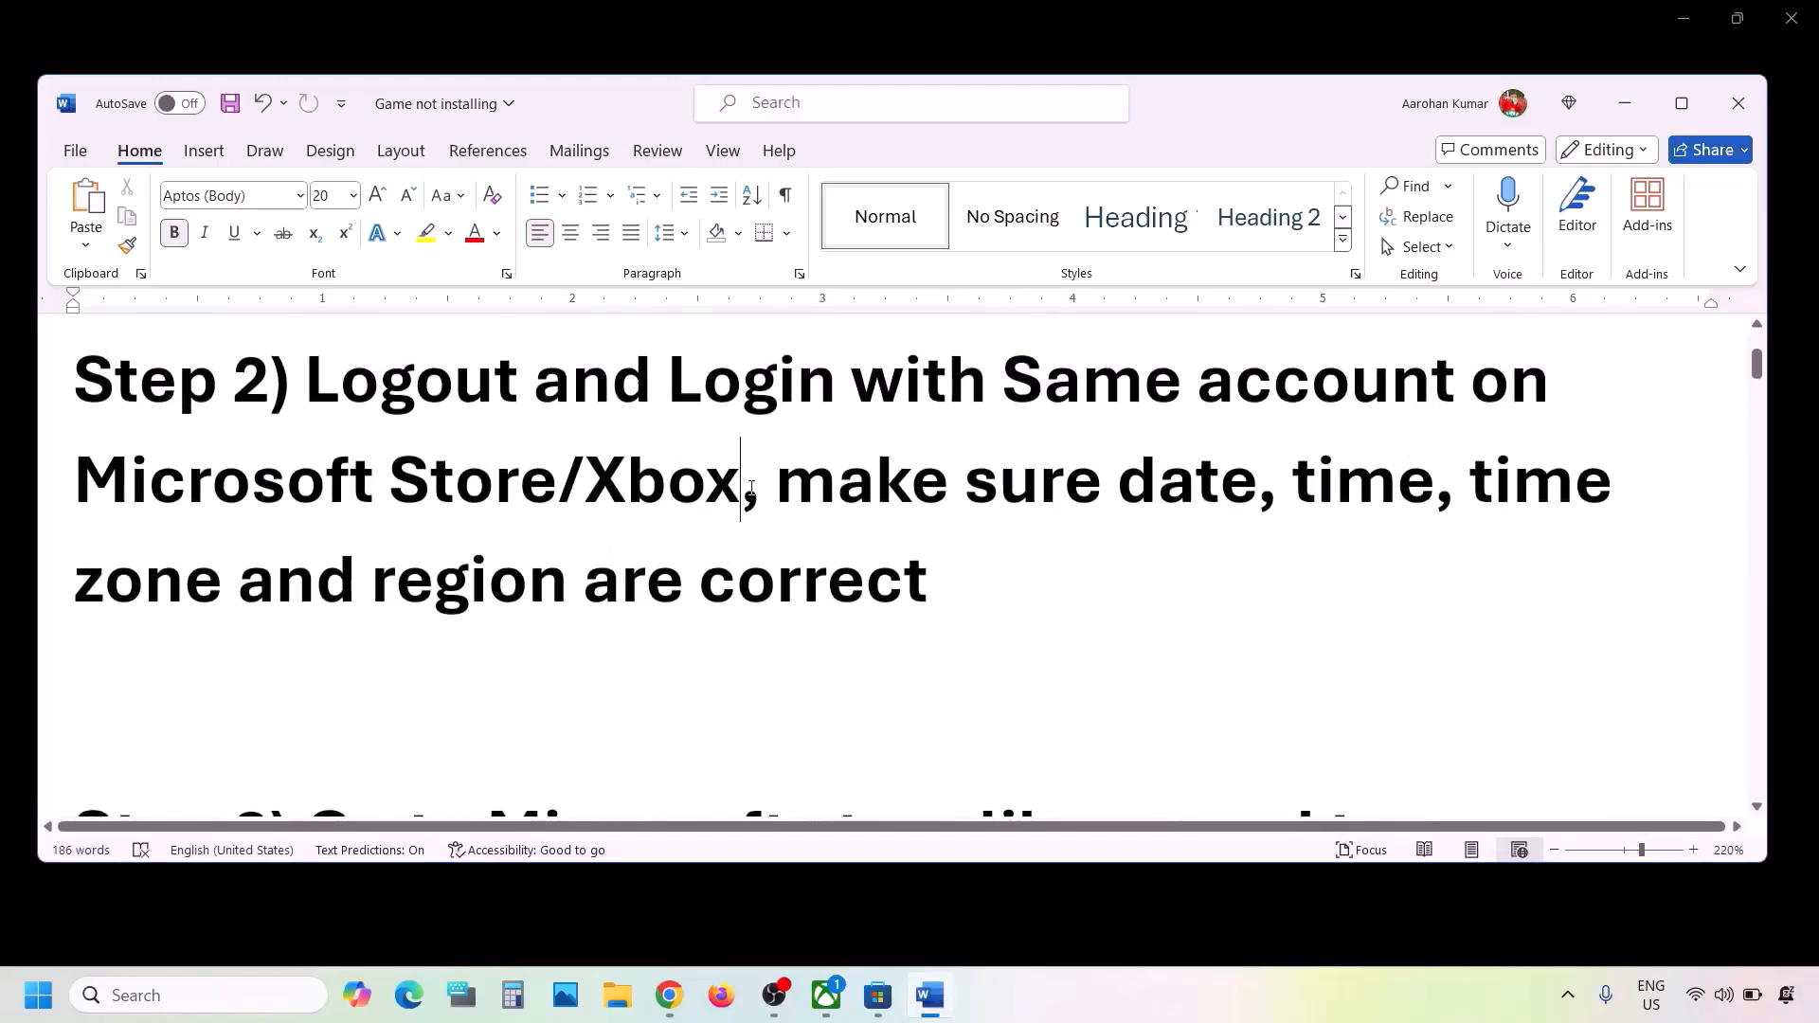
{"action": "left_click_drag", "start_coordinate": [794, 486], "coordinate": [1006, 584]}
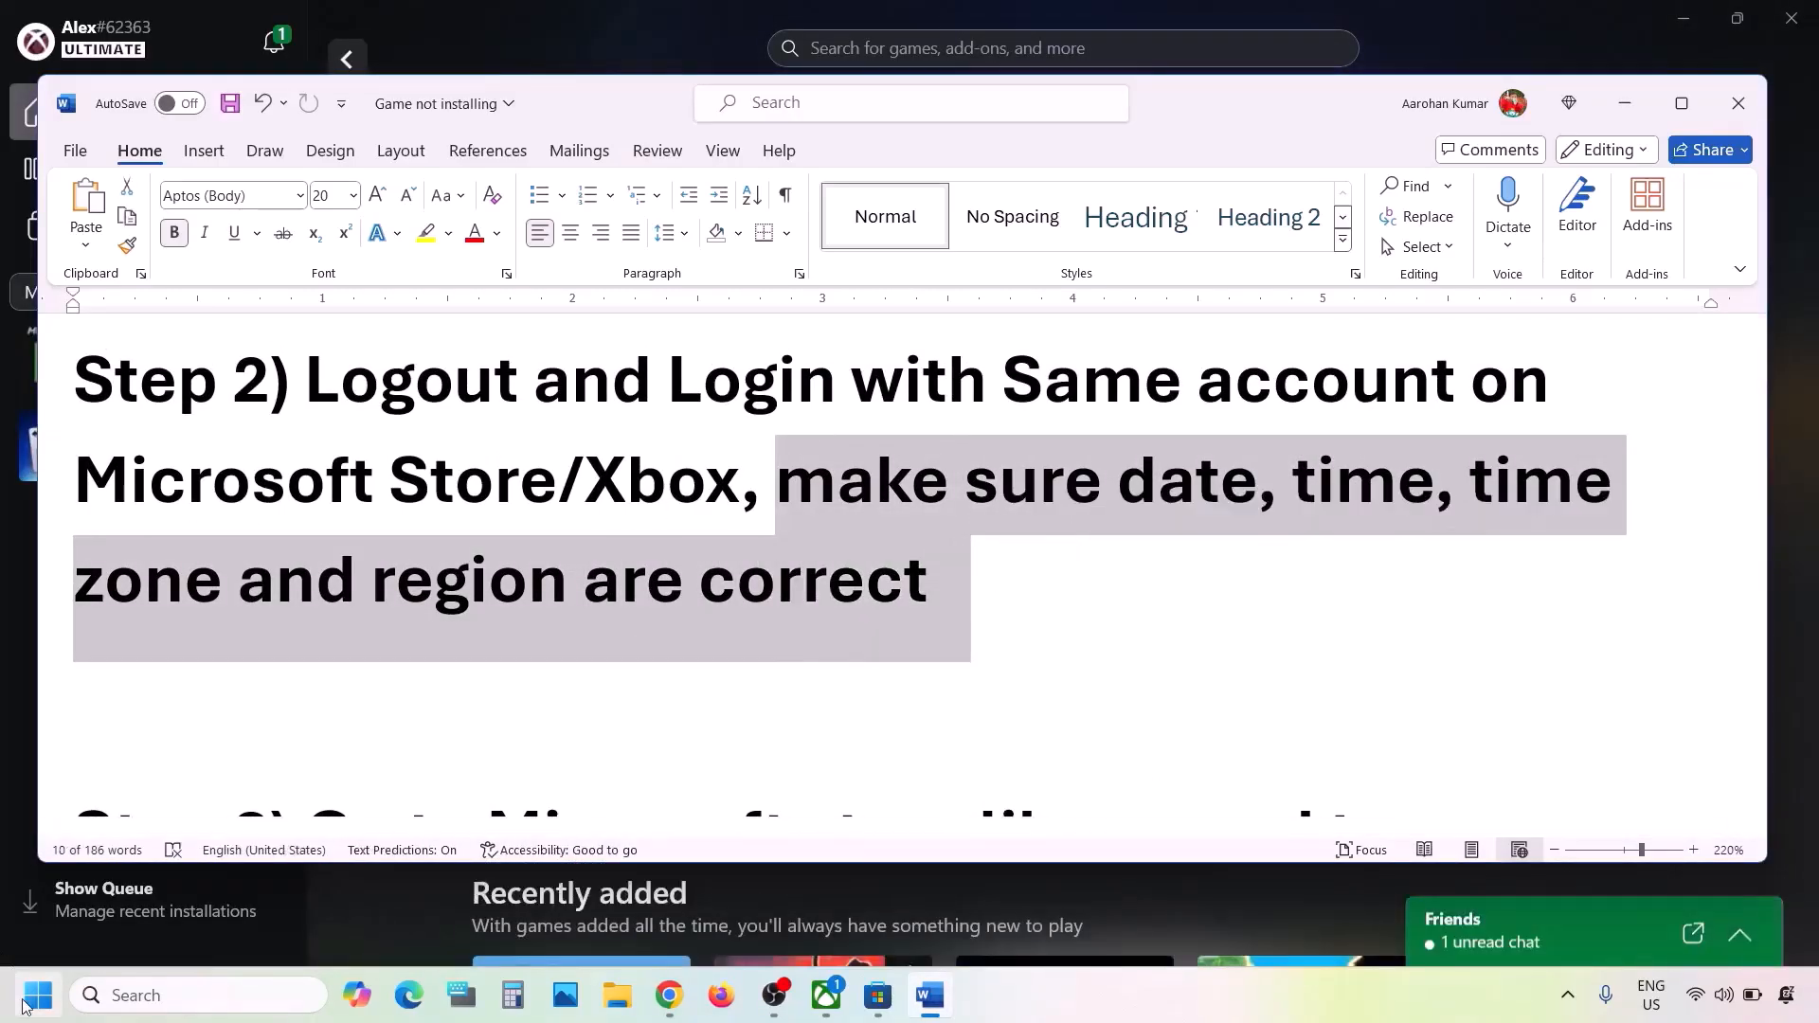
- Open the Date & time page in Windows Settings and synchronize the clock with the time server
{"action": "left_click", "coordinate": [26, 1006]}
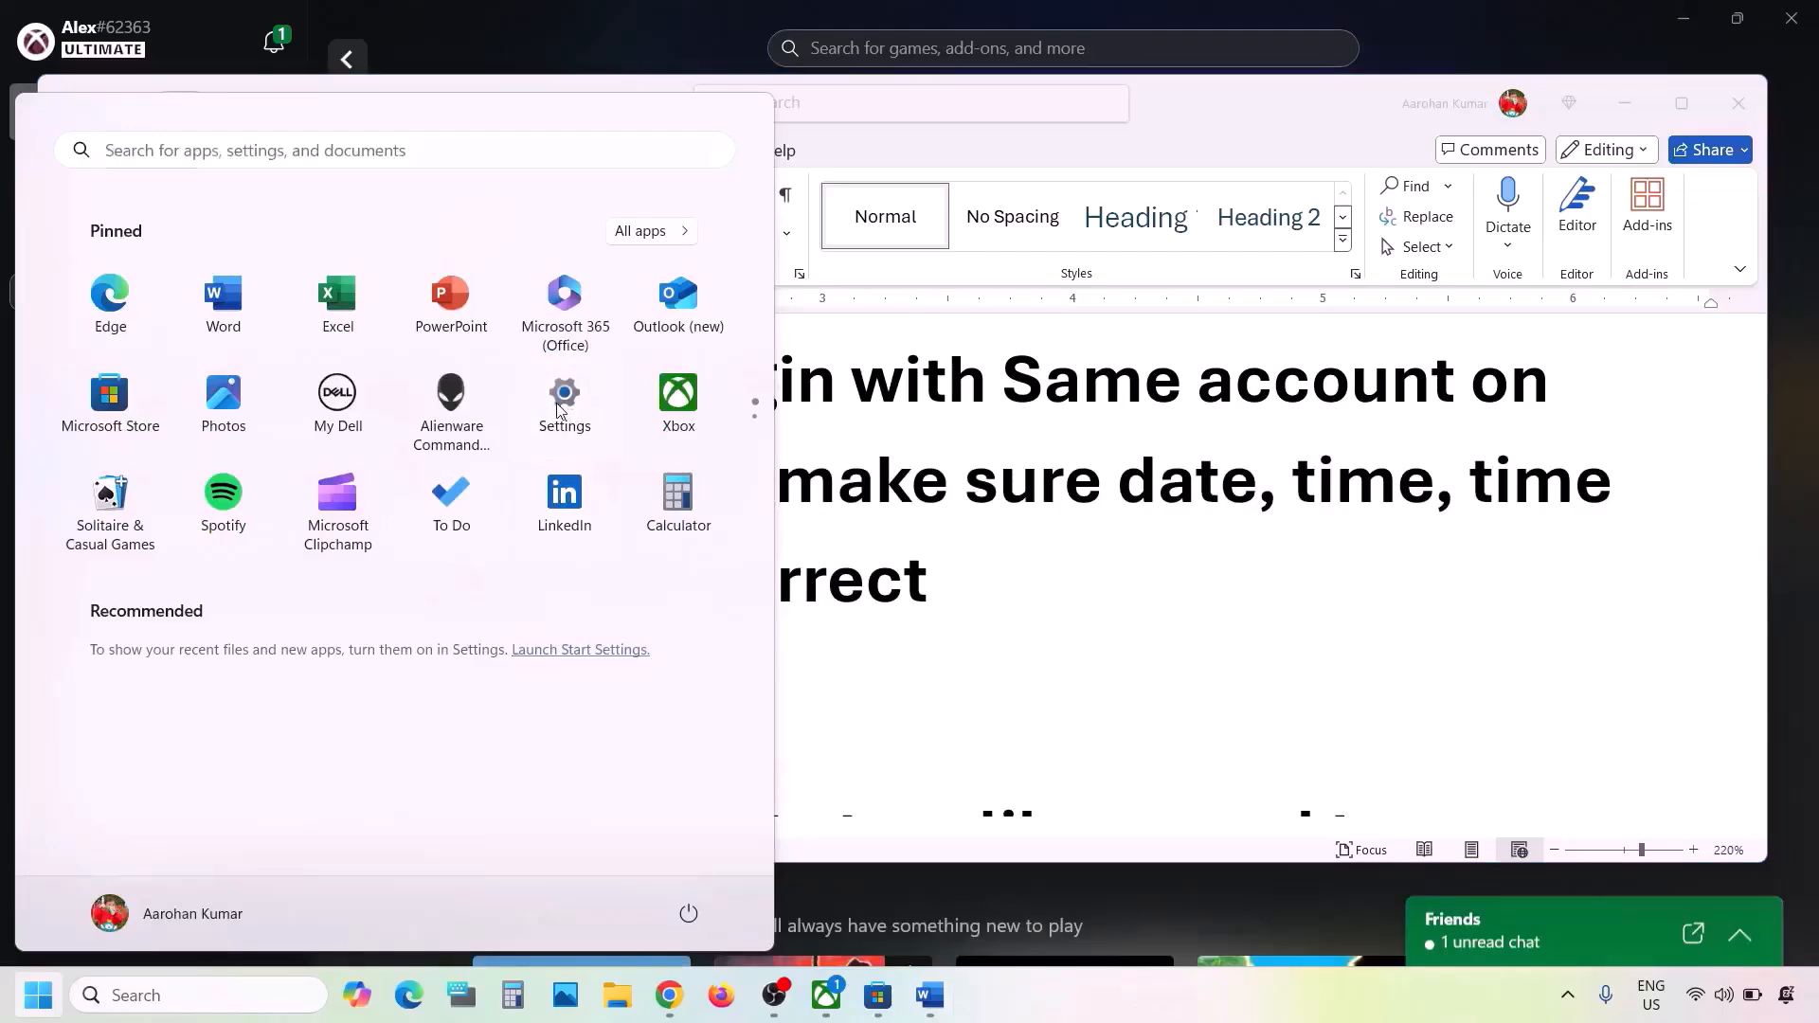
{"action": "left_click", "coordinate": [561, 408]}
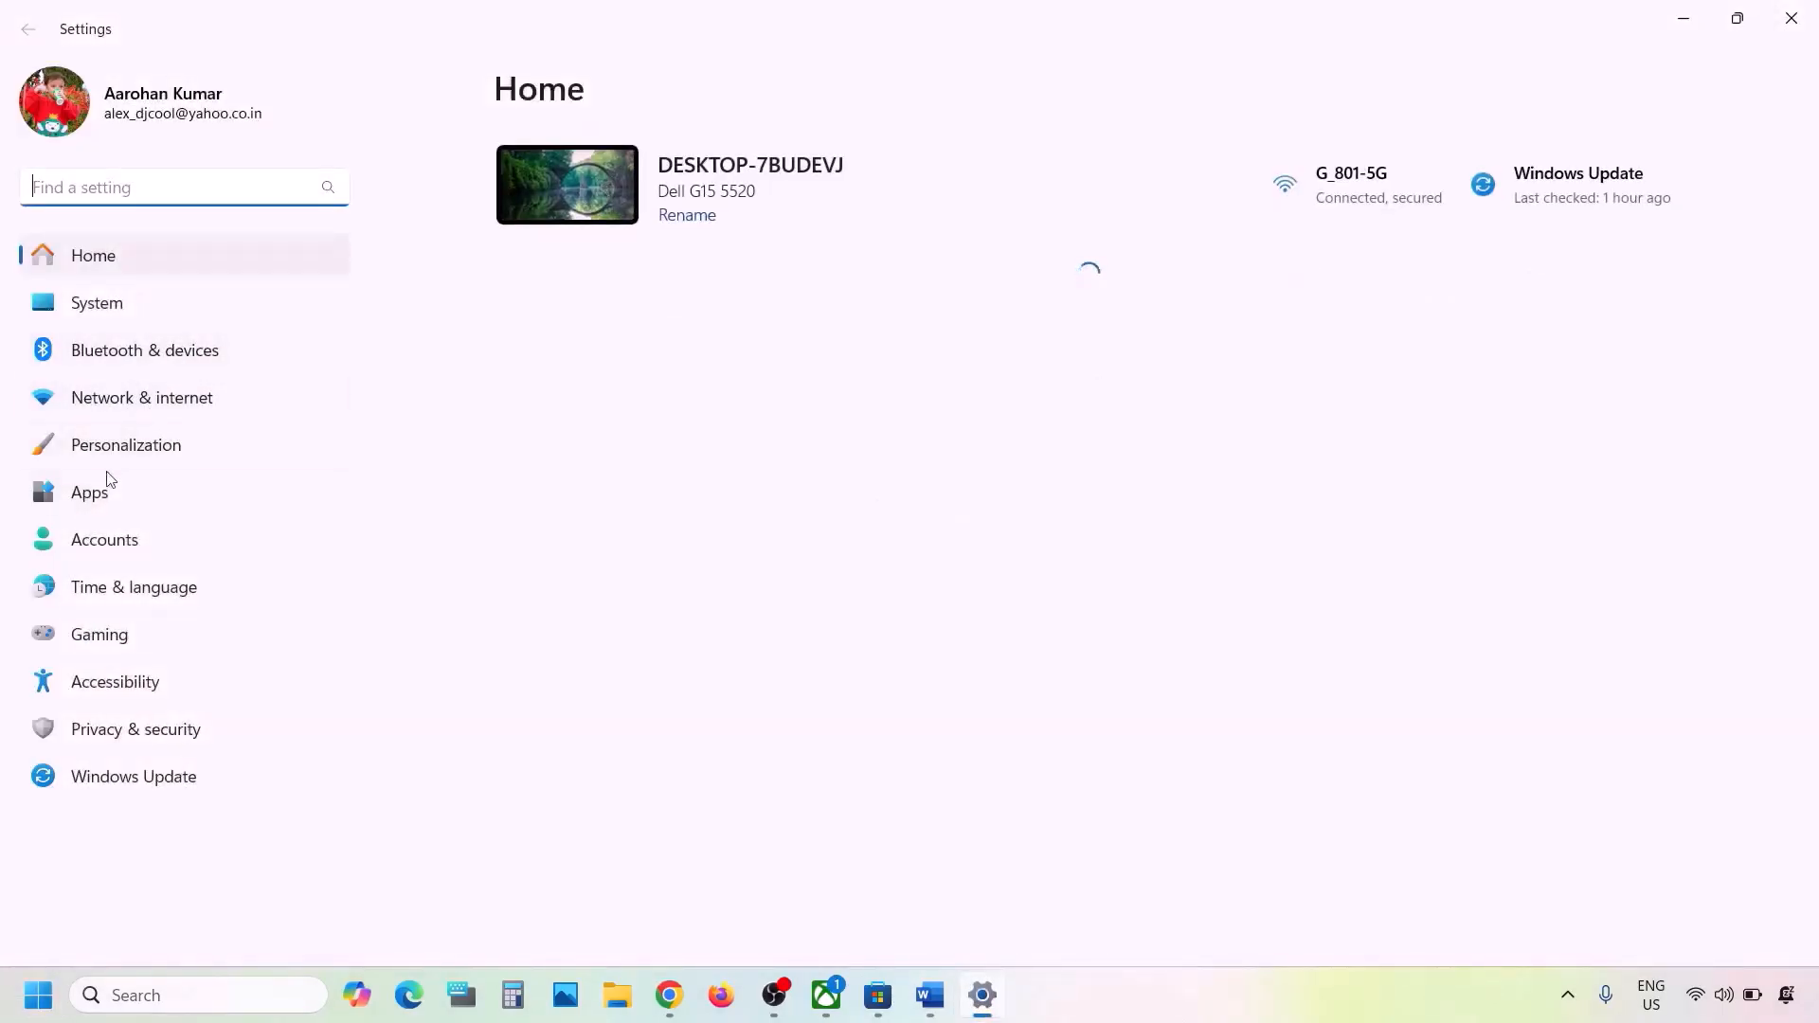
{"action": "left_click", "coordinate": [134, 593]}
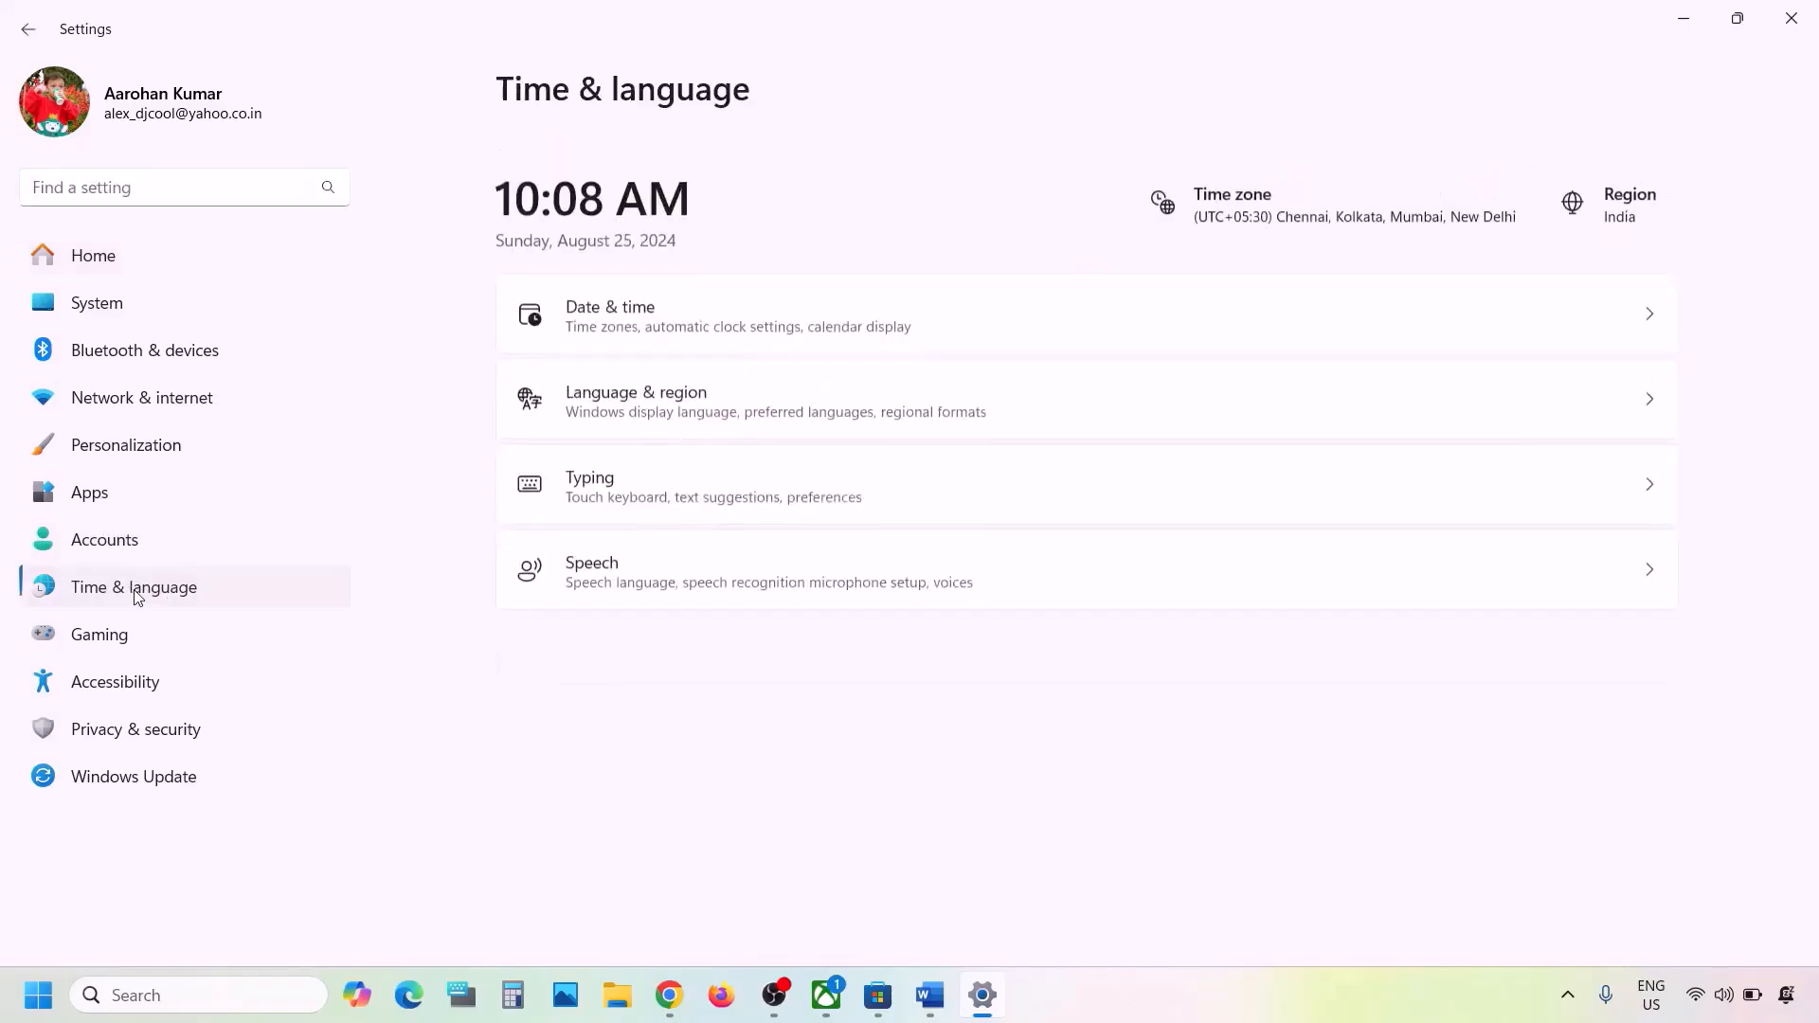
{"action": "left_click", "coordinate": [787, 303]}
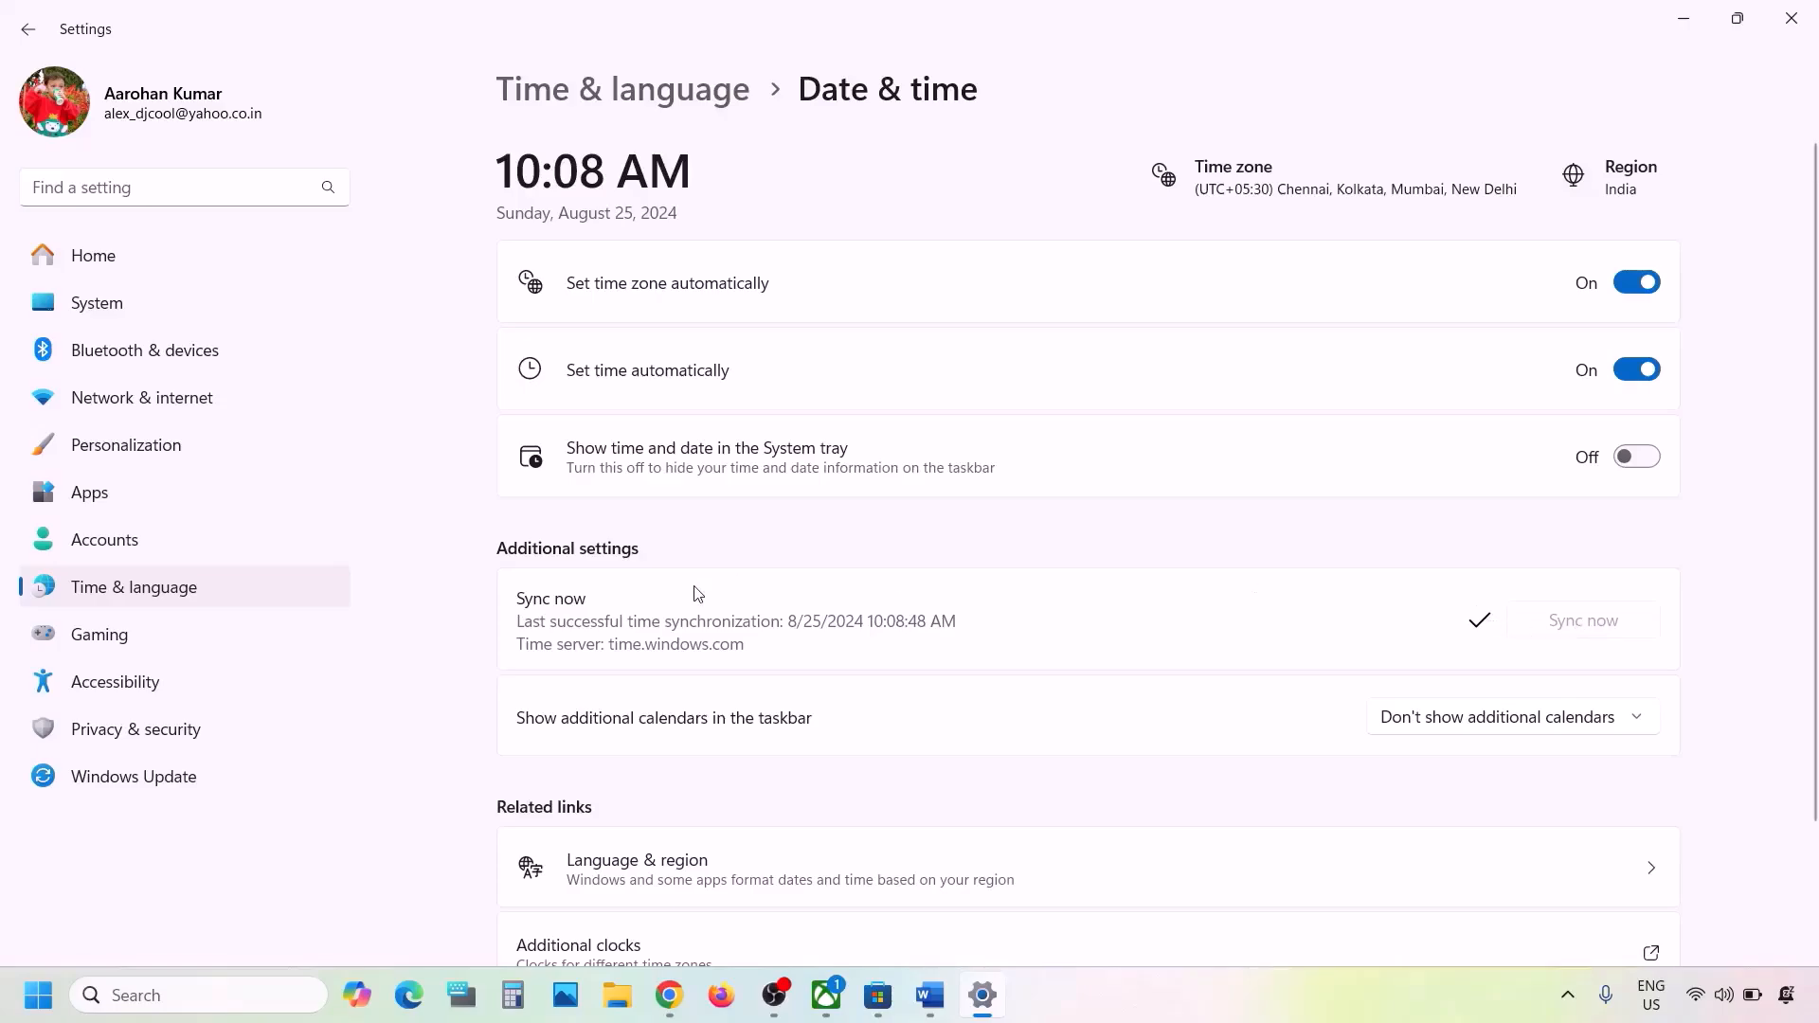
- Check the country or region choice in the Language & region settings without changing it, and close Settings
{"action": "left_click", "coordinate": [182, 588]}
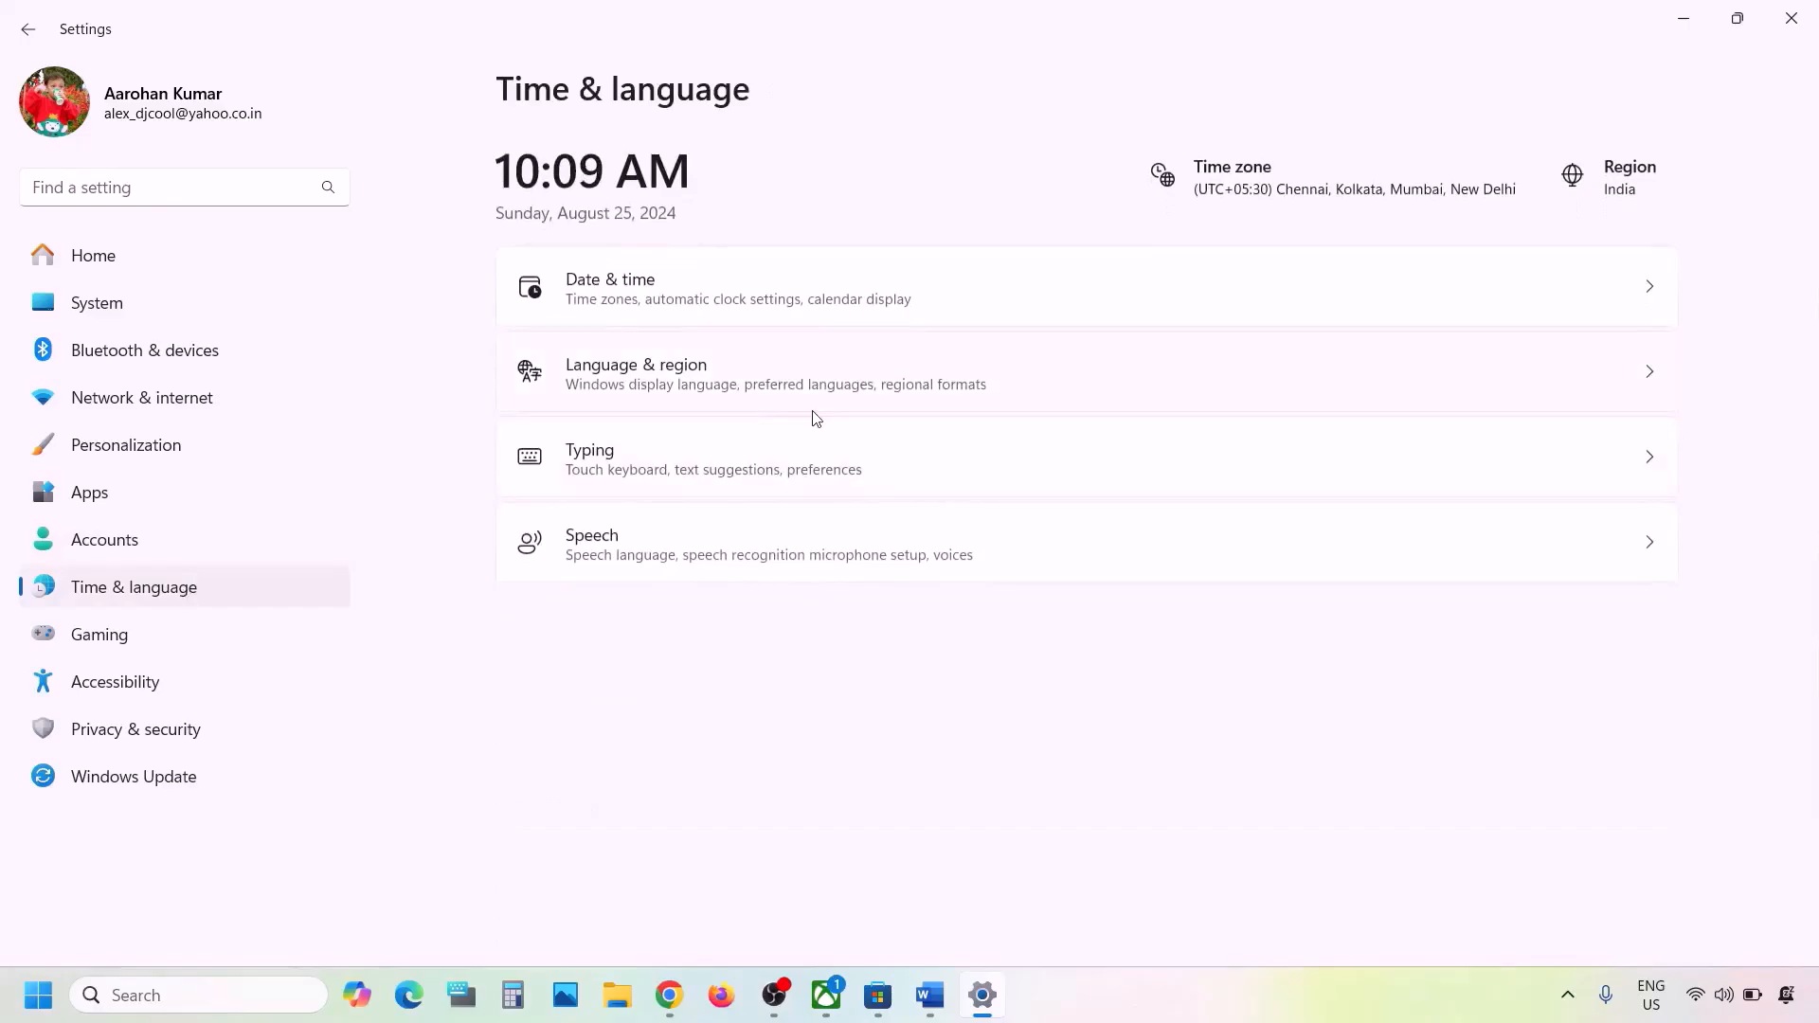
{"action": "left_click", "coordinate": [660, 380]}
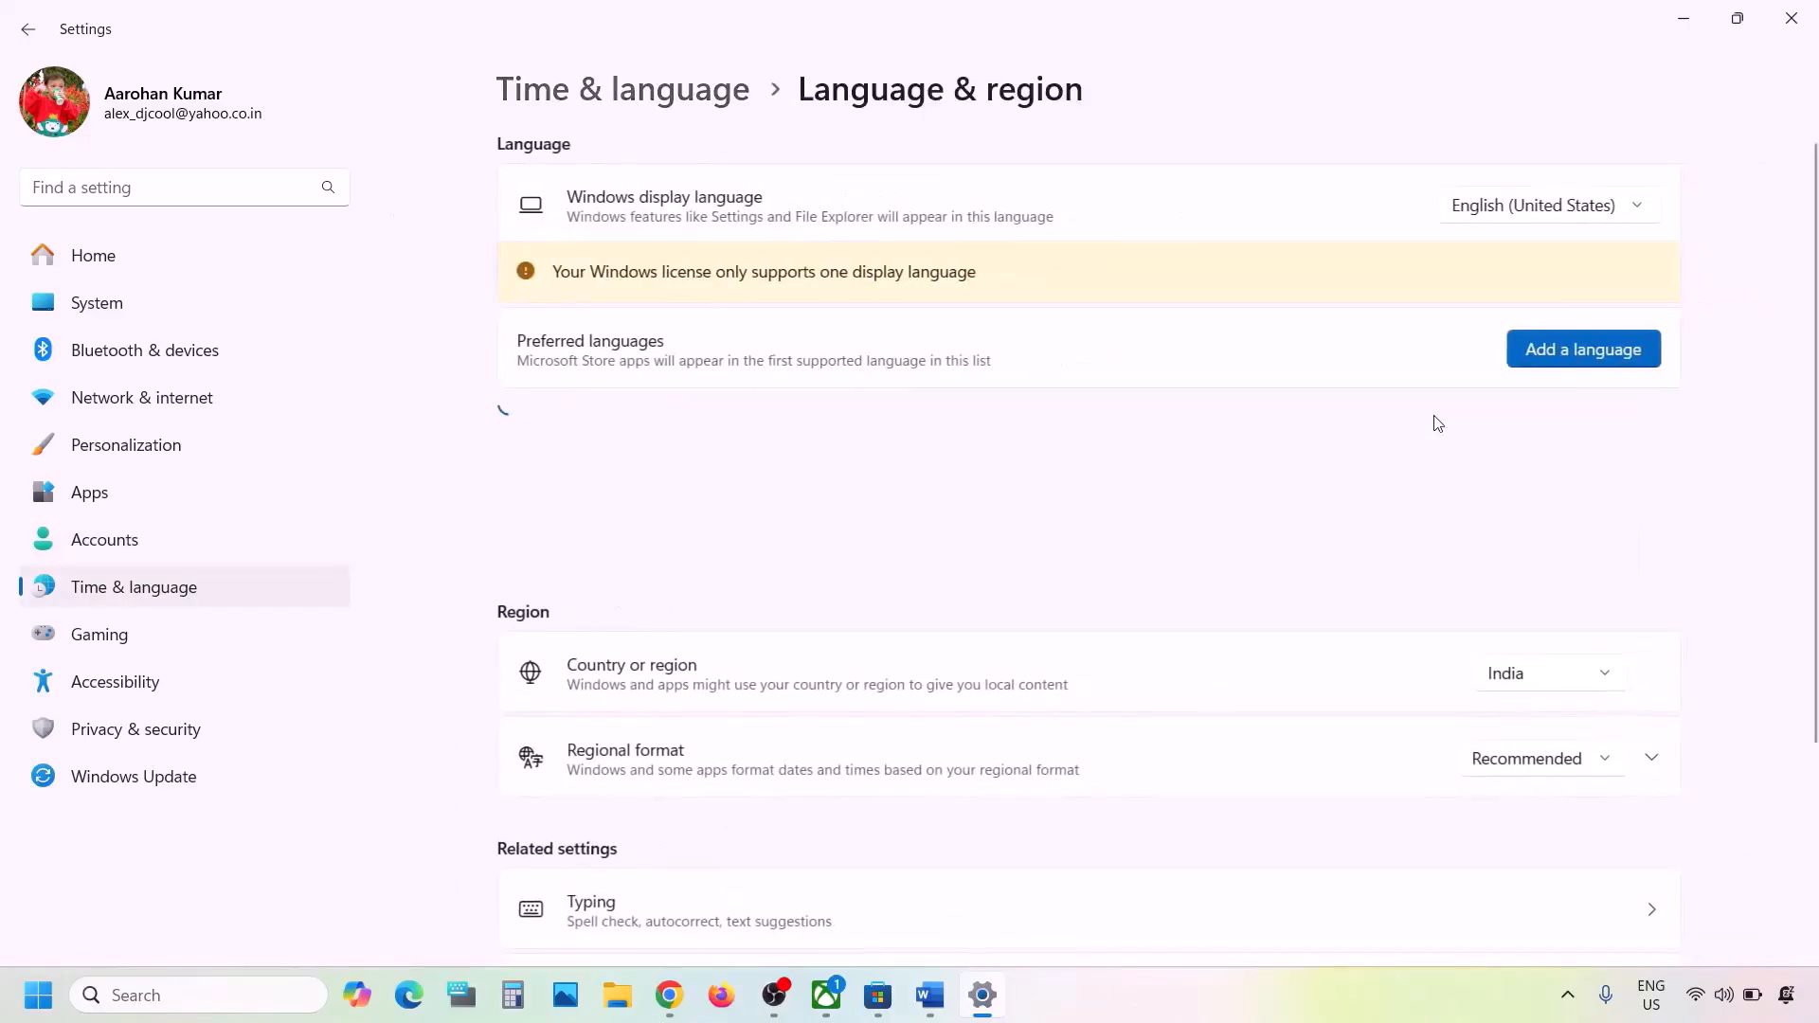
{"action": "left_click", "coordinate": [1573, 686]}
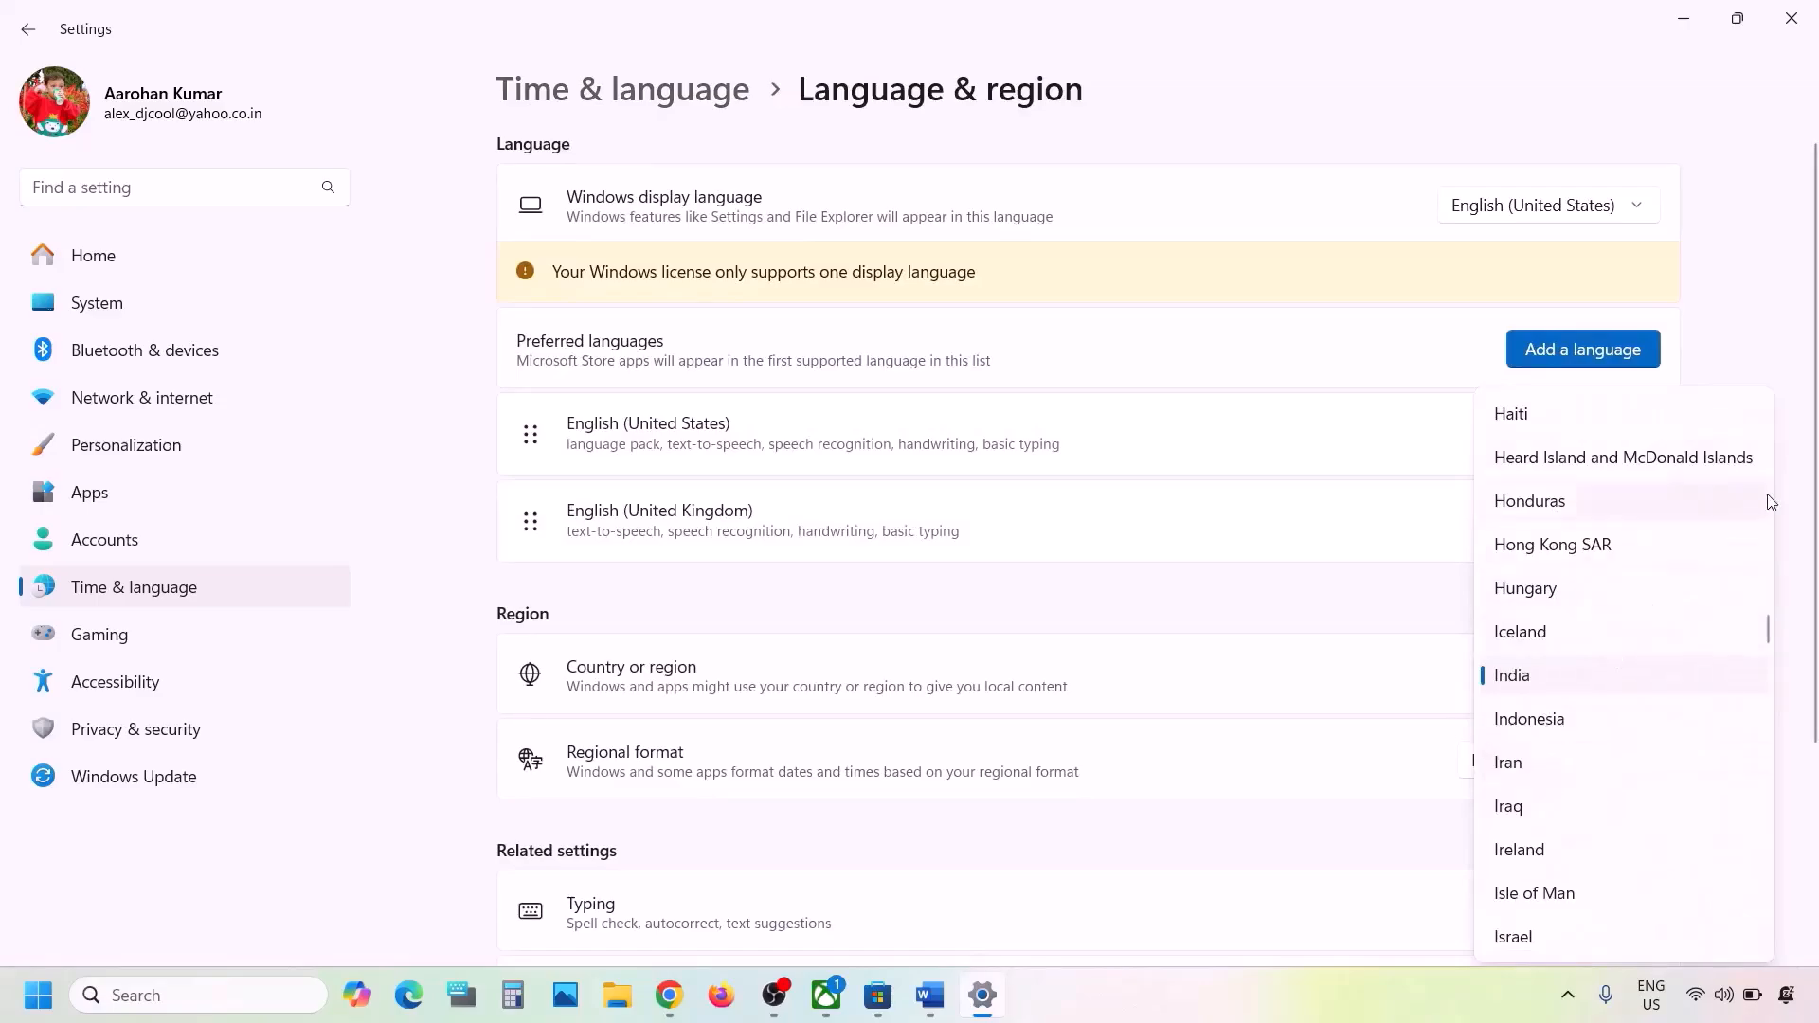
{"action": "left_click", "coordinate": [1799, 476]}
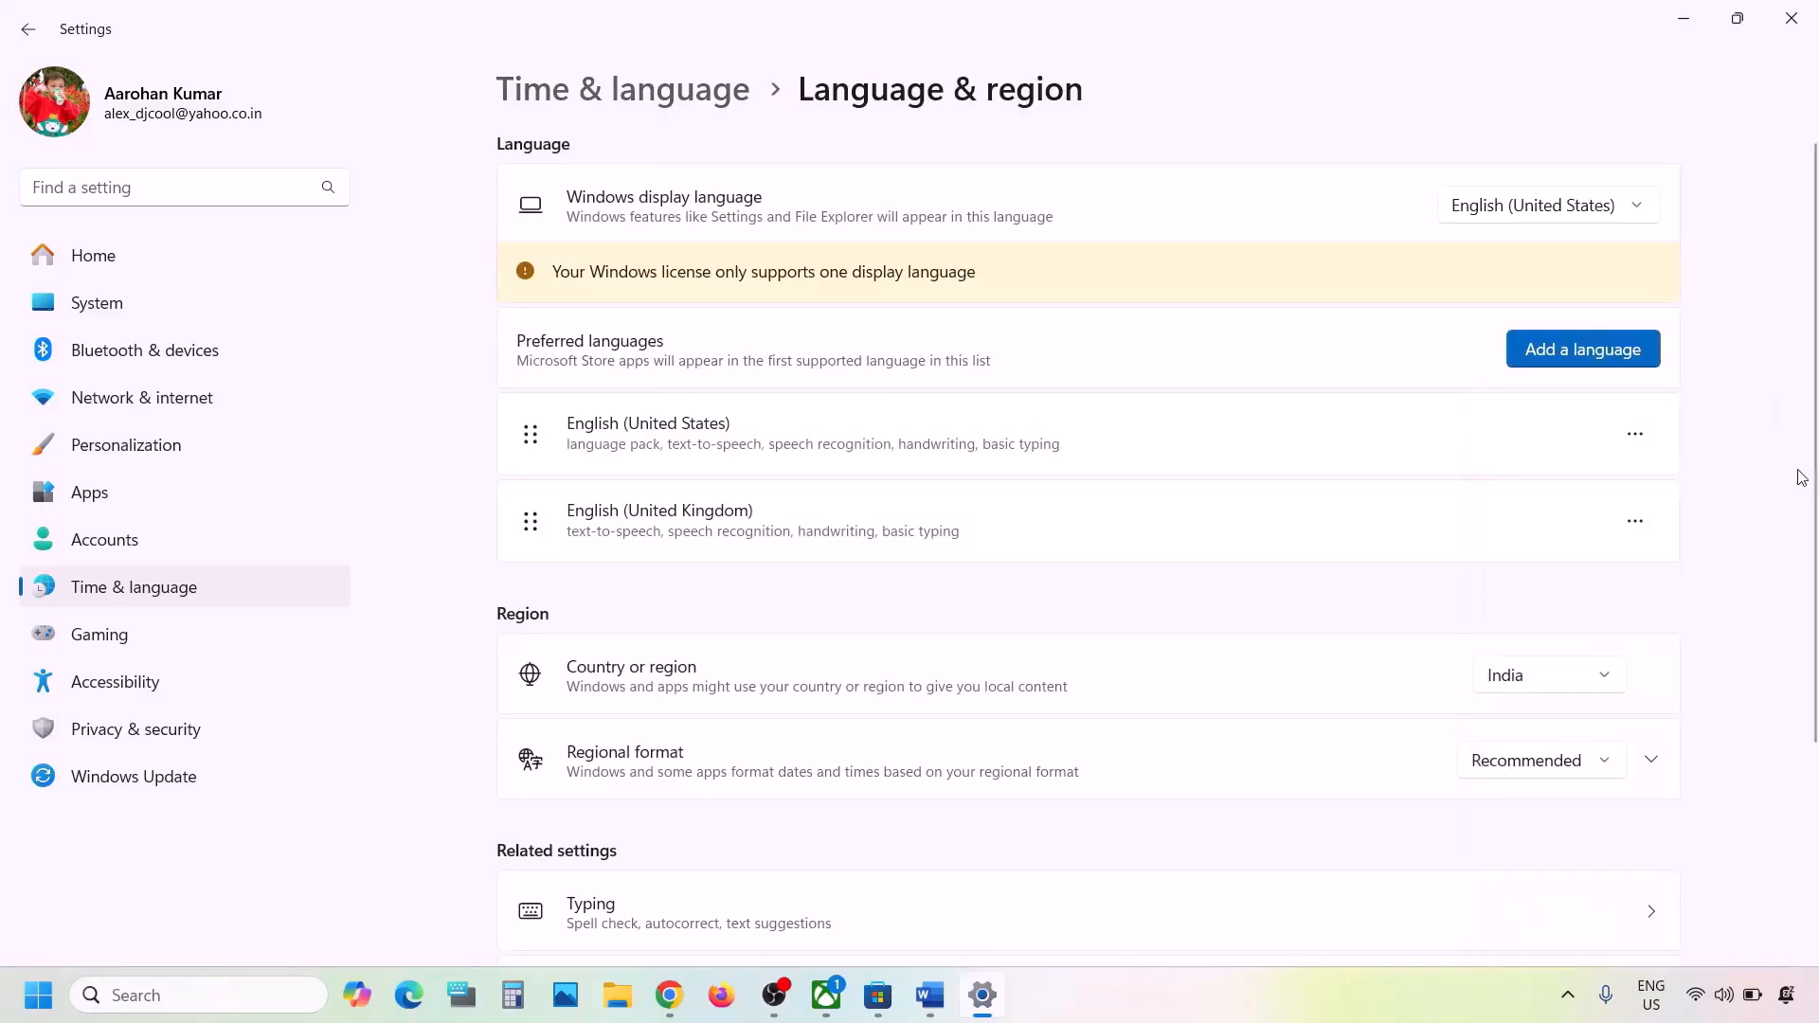
{"action": "left_click", "coordinate": [1789, 19]}
- Read Step 3 in the Word document about installing games from the Microsoft Store library
{"action": "left_click_drag", "start_coordinate": [773, 493], "coordinate": [838, 639]}
{"action": "scroll", "coordinate": [838, 640], "scroll_direction": "down", "scroll_amount": 5}
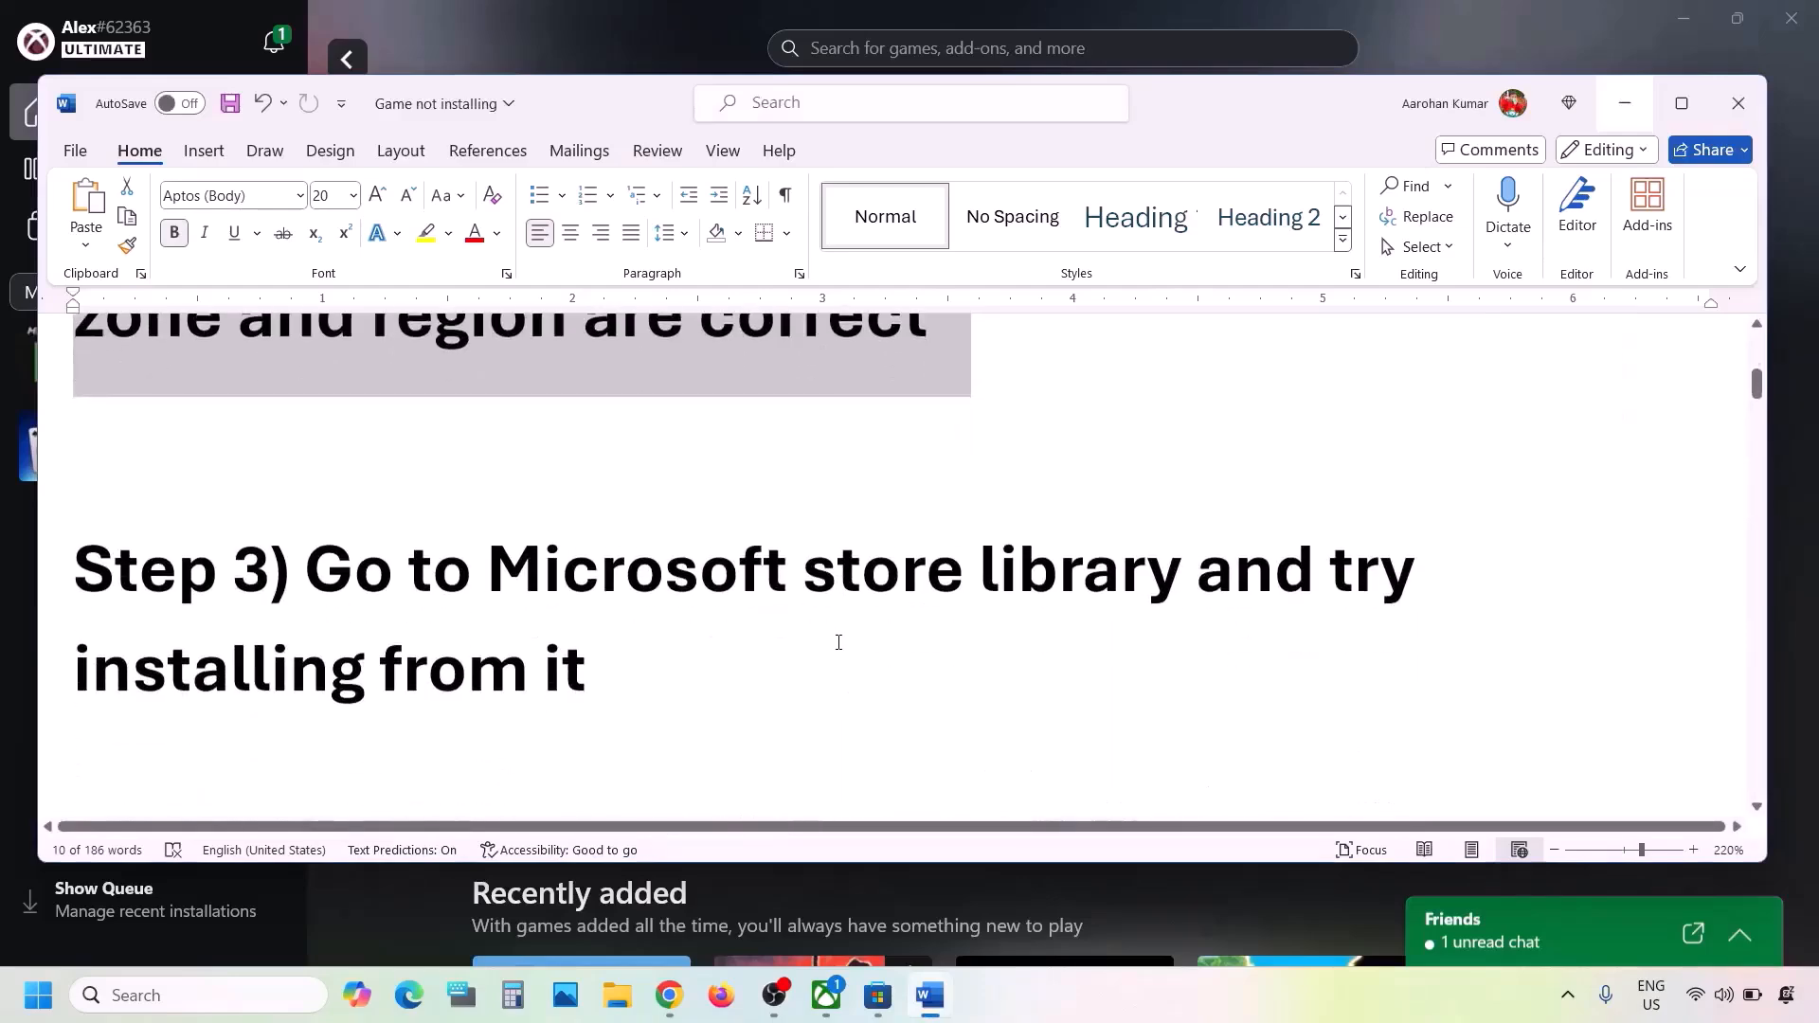
{"action": "left_click_drag", "start_coordinate": [324, 478], "coordinate": [586, 574]}
{"action": "left_click", "coordinate": [587, 574]}
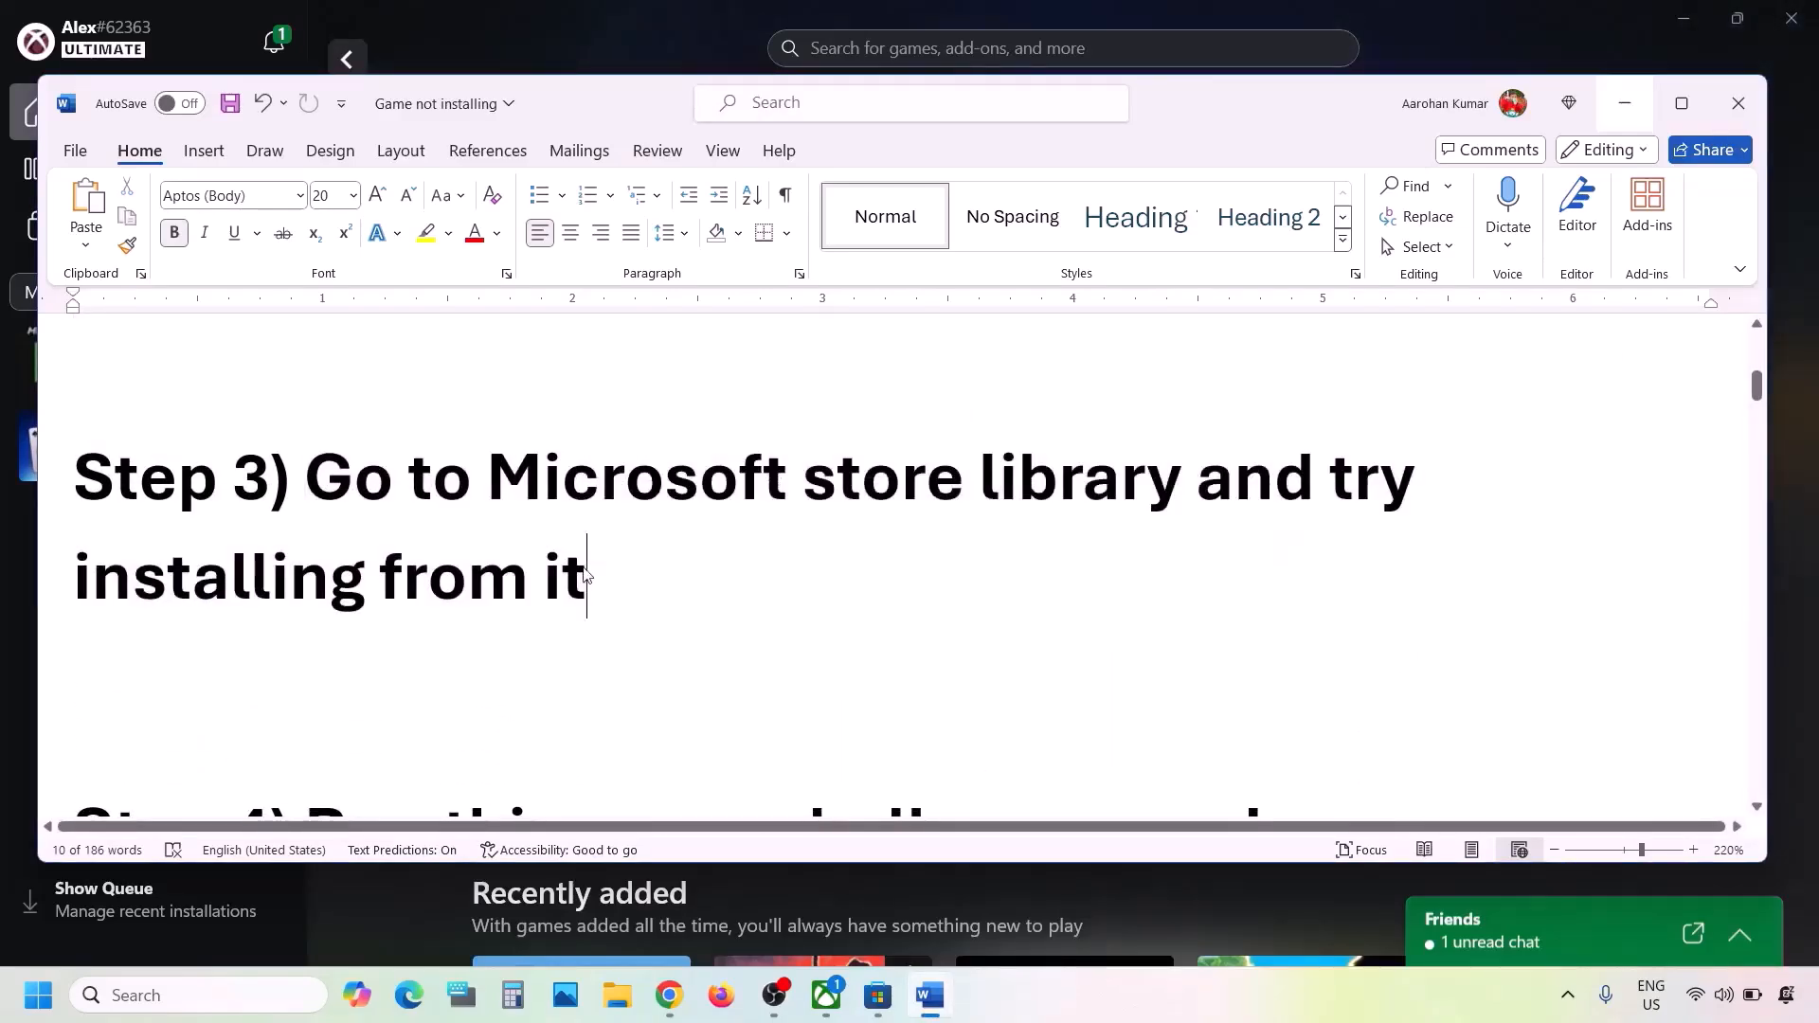
- Switch to Microsoft Store to check the game downloads and the library, and look briefly at the Xbox app
{"action": "left_click", "coordinate": [573, 53]}
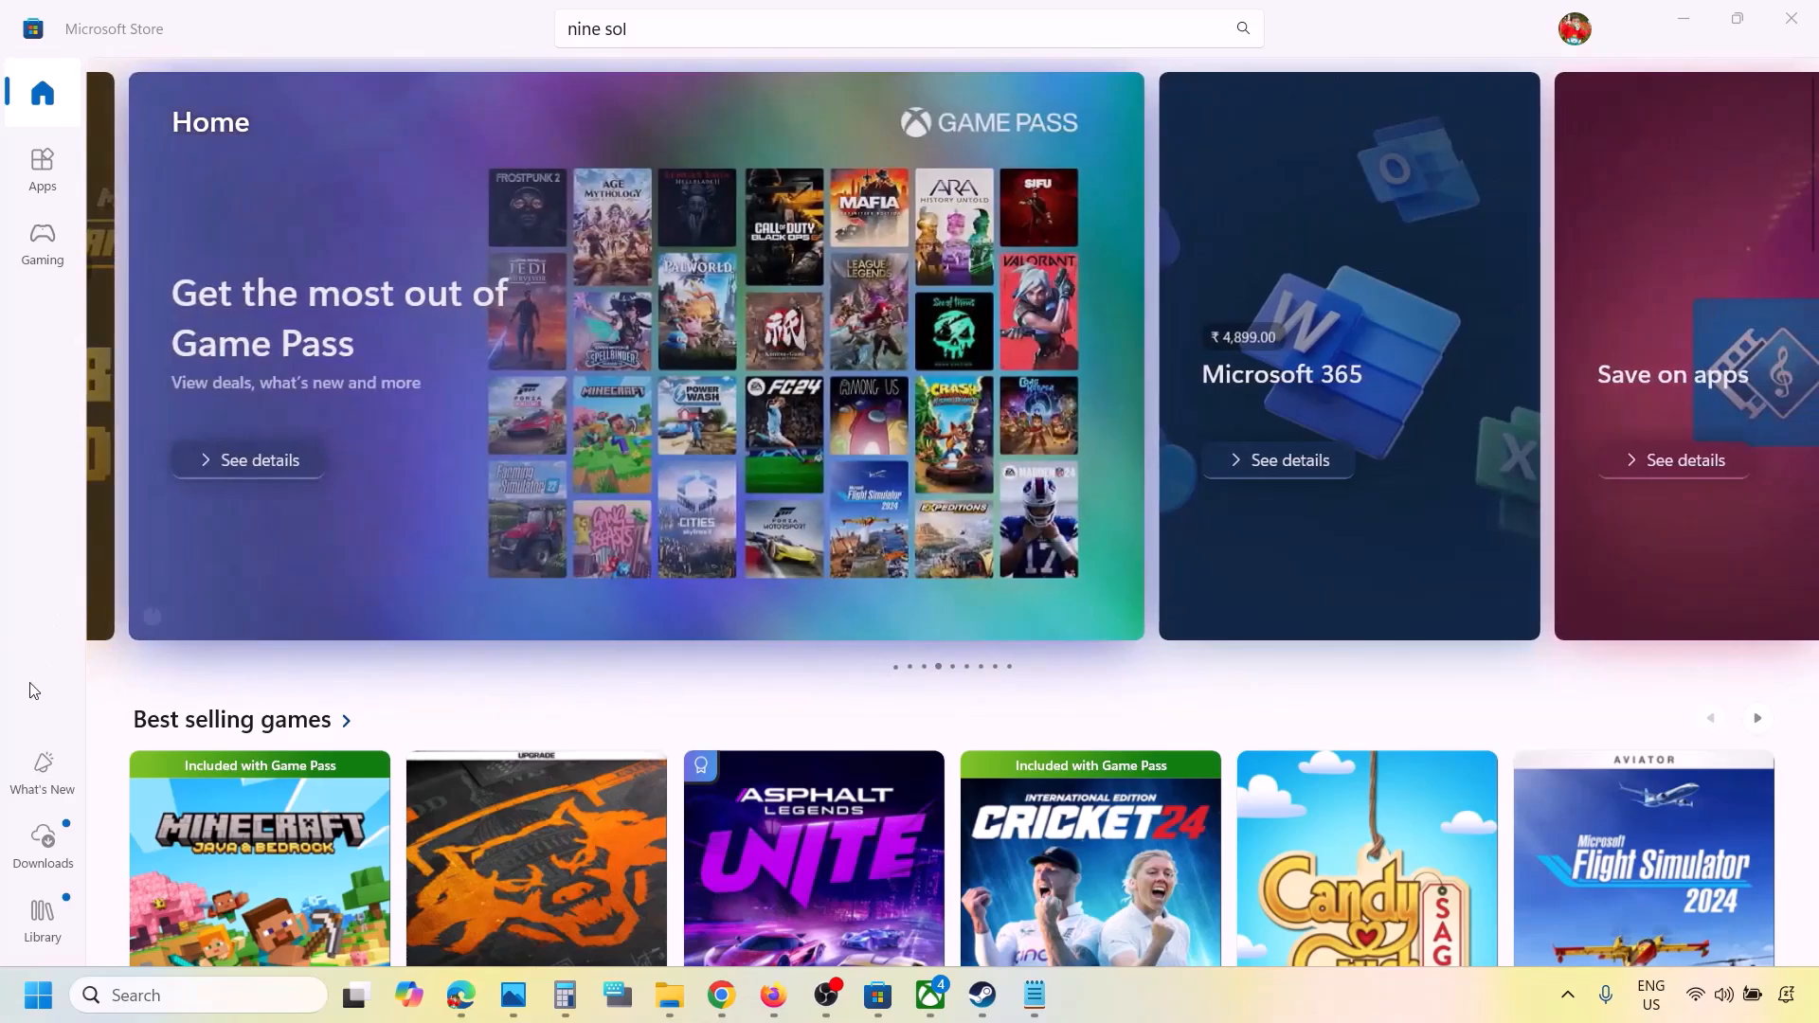
{"action": "left_click", "coordinate": [50, 839]}
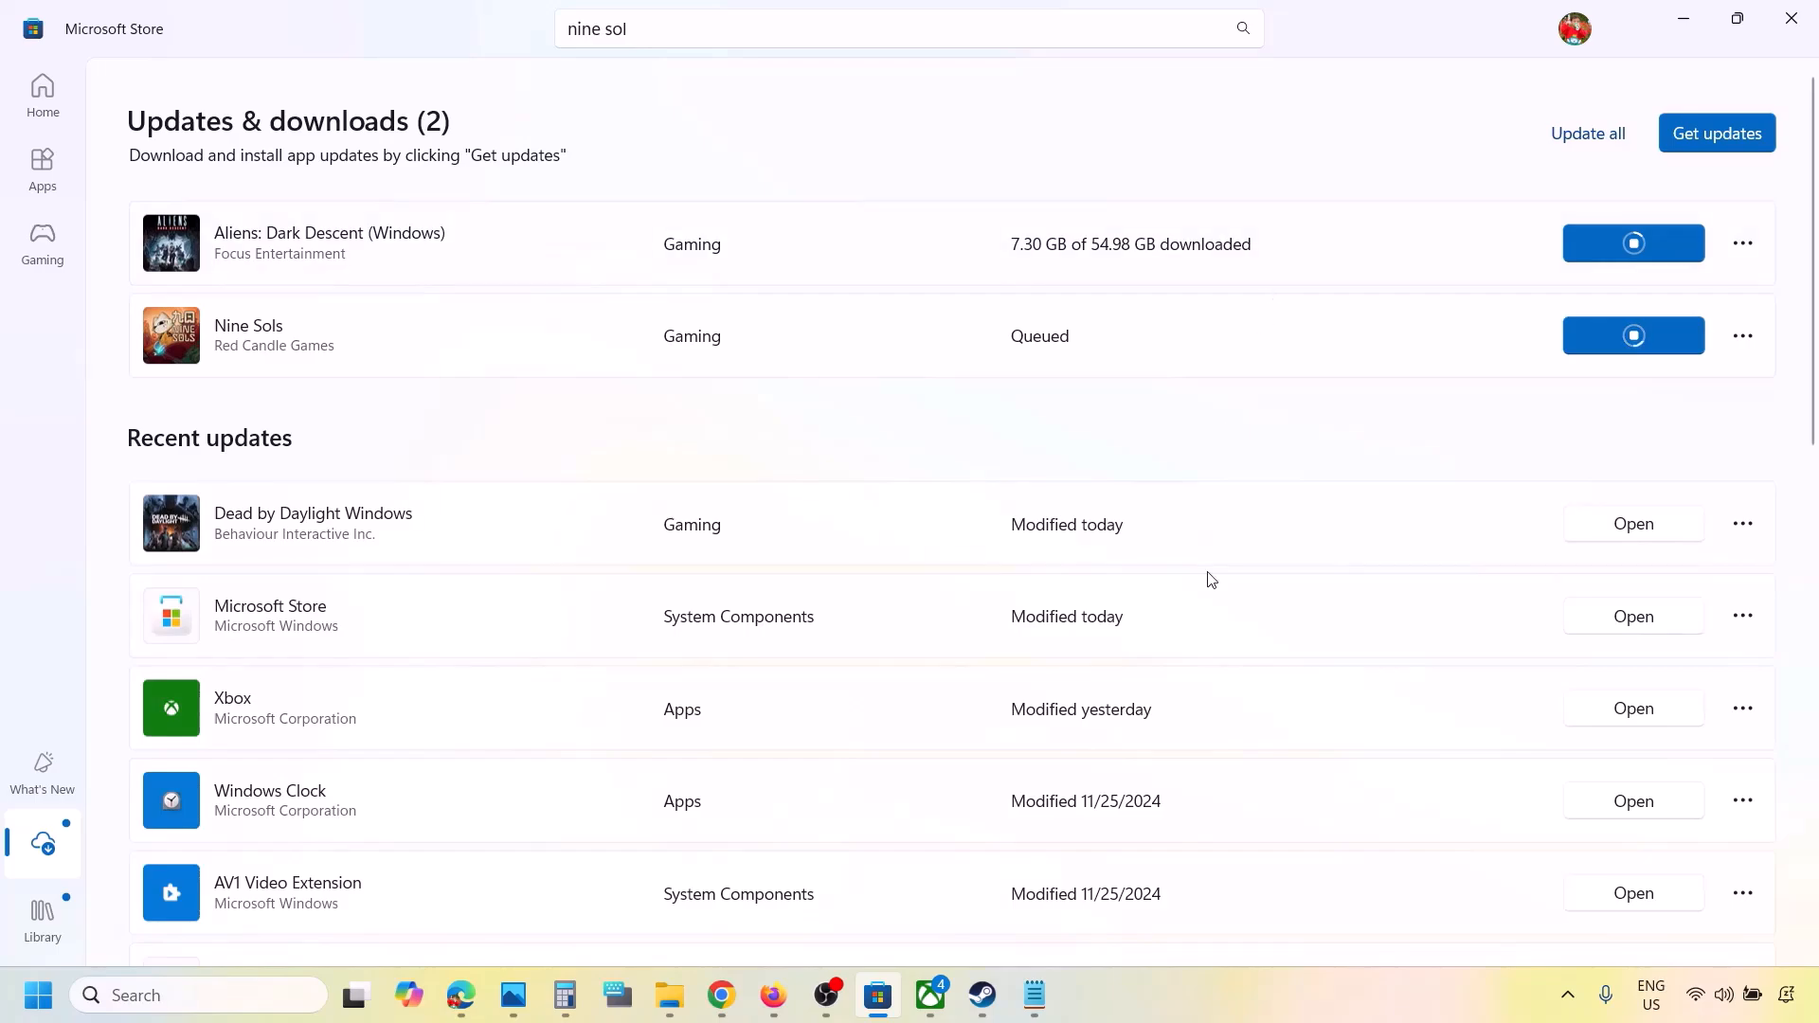
{"action": "scroll", "coordinate": [1210, 580], "scroll_direction": "down", "scroll_amount": 3}
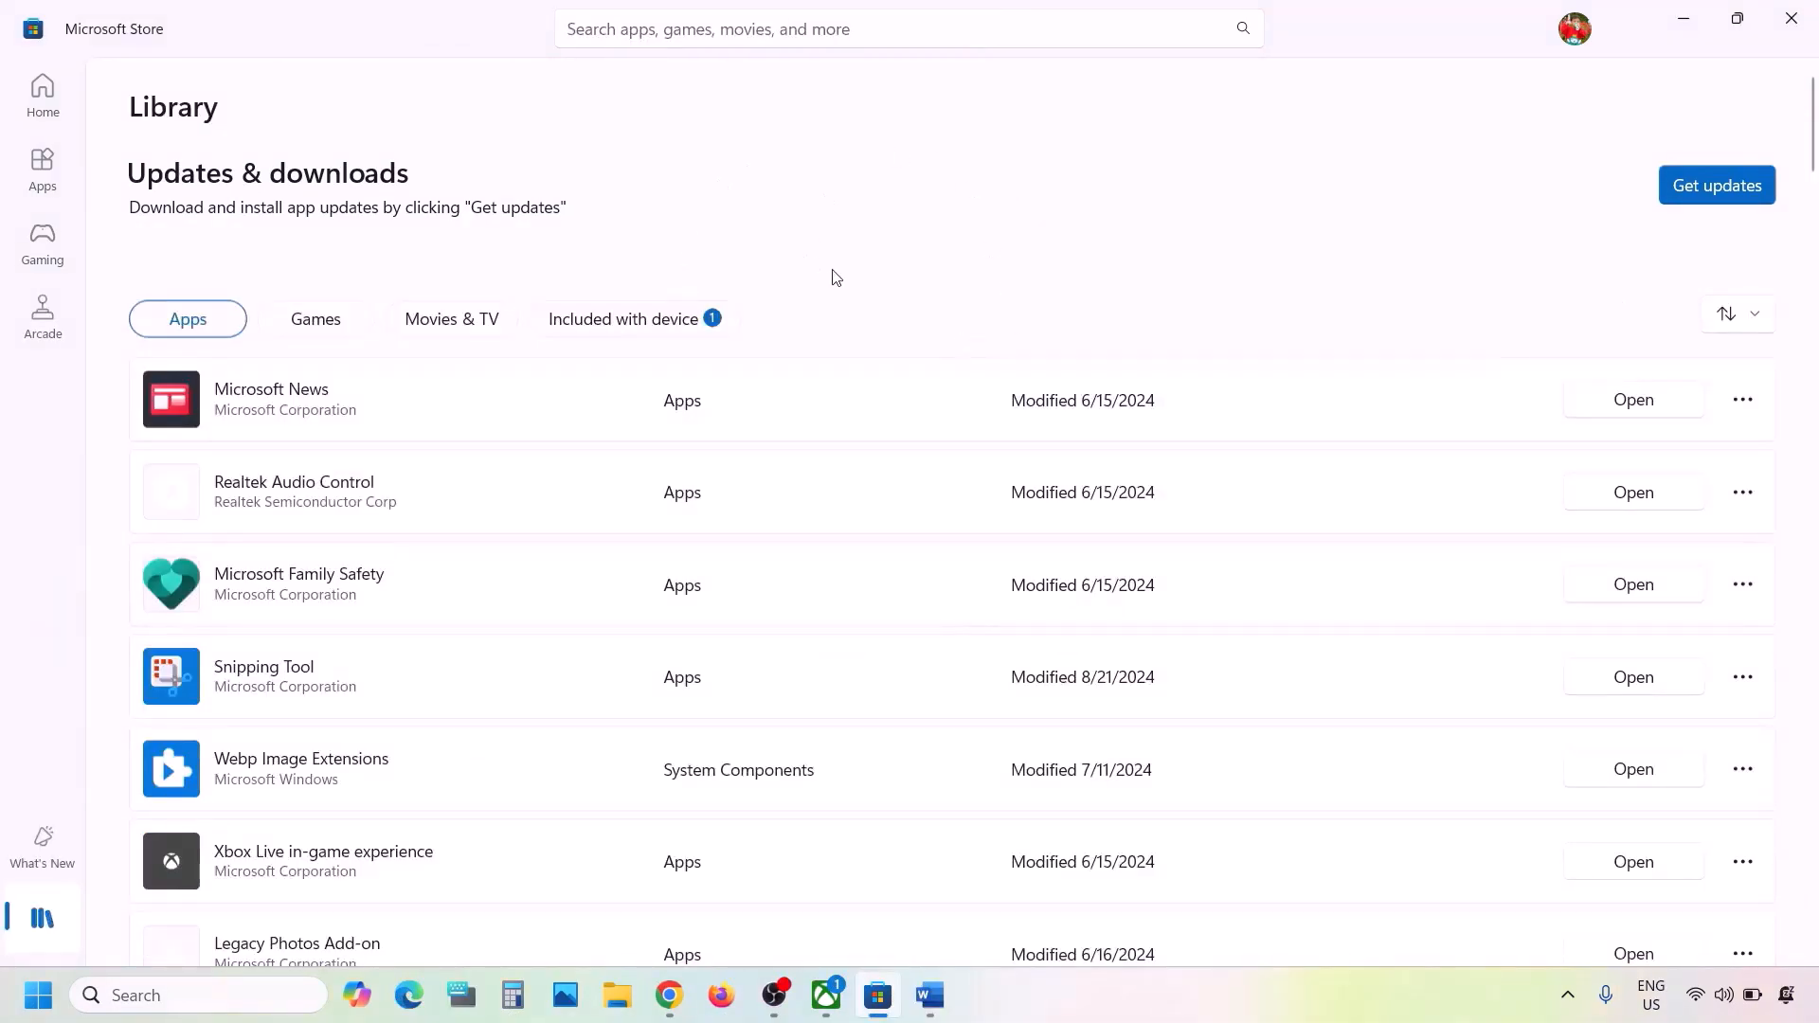
{"action": "left_click", "coordinate": [826, 995]}
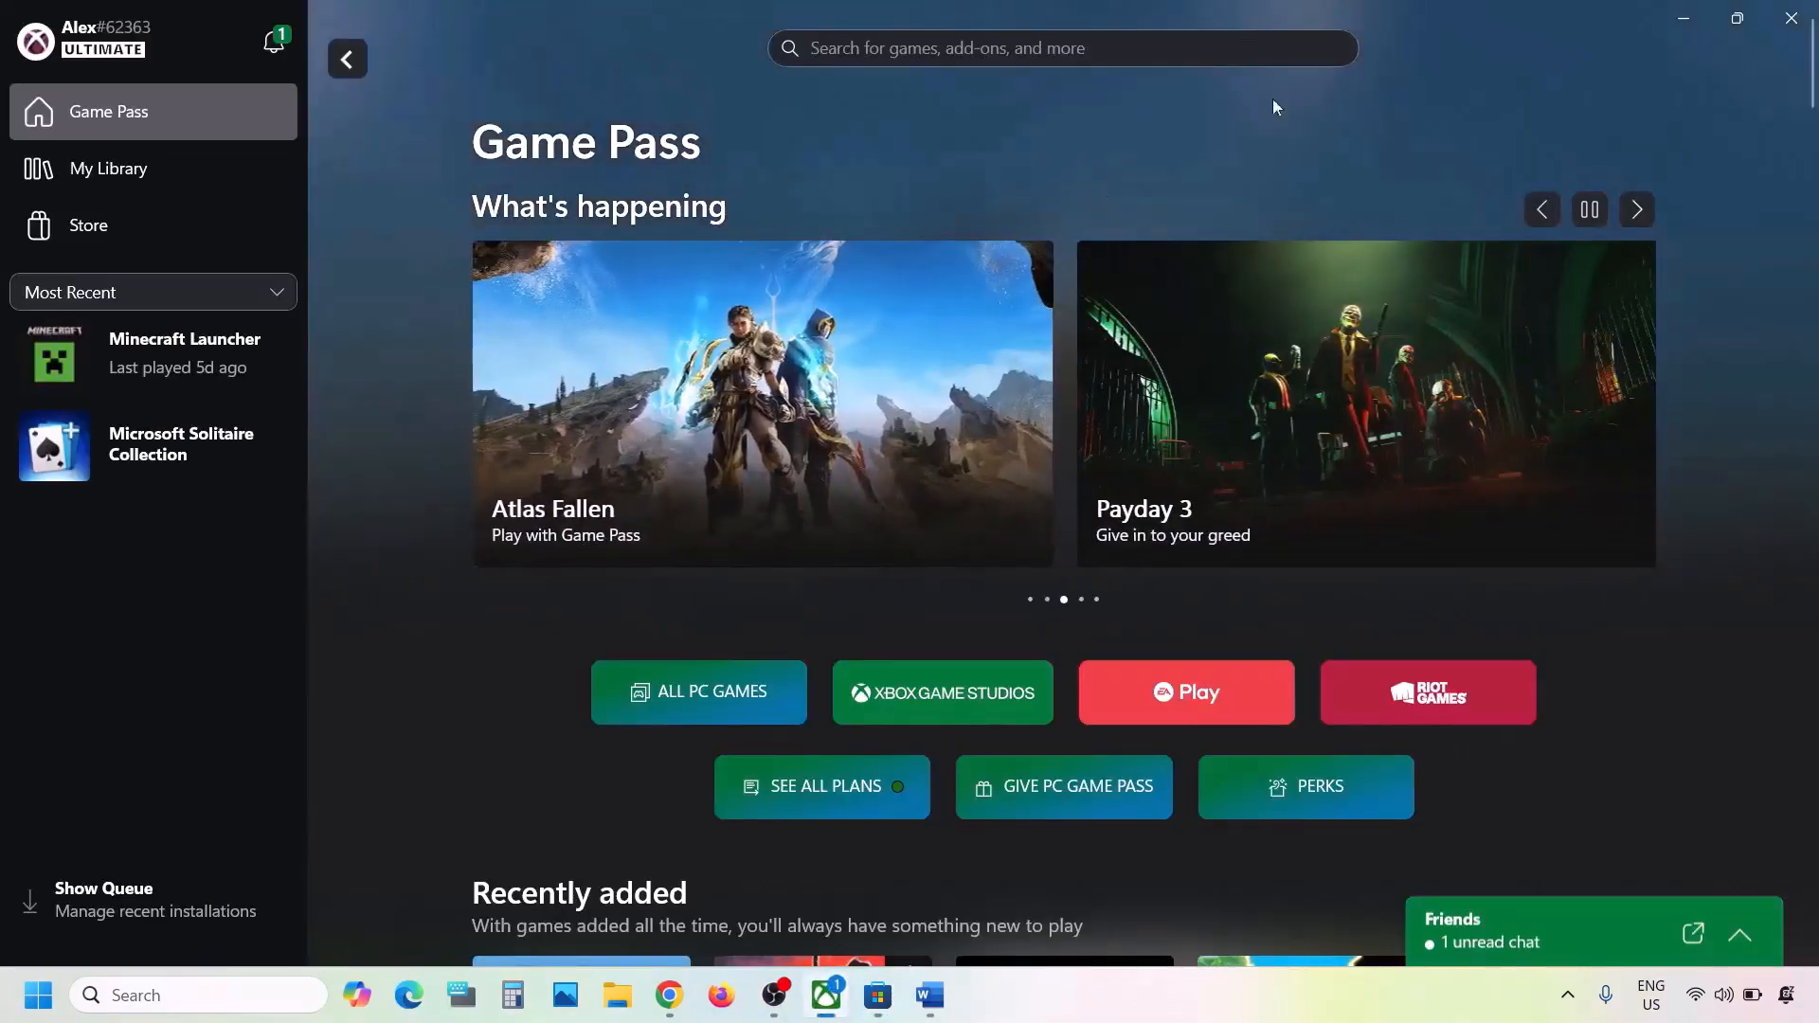
{"action": "left_click", "coordinate": [1691, 19]}
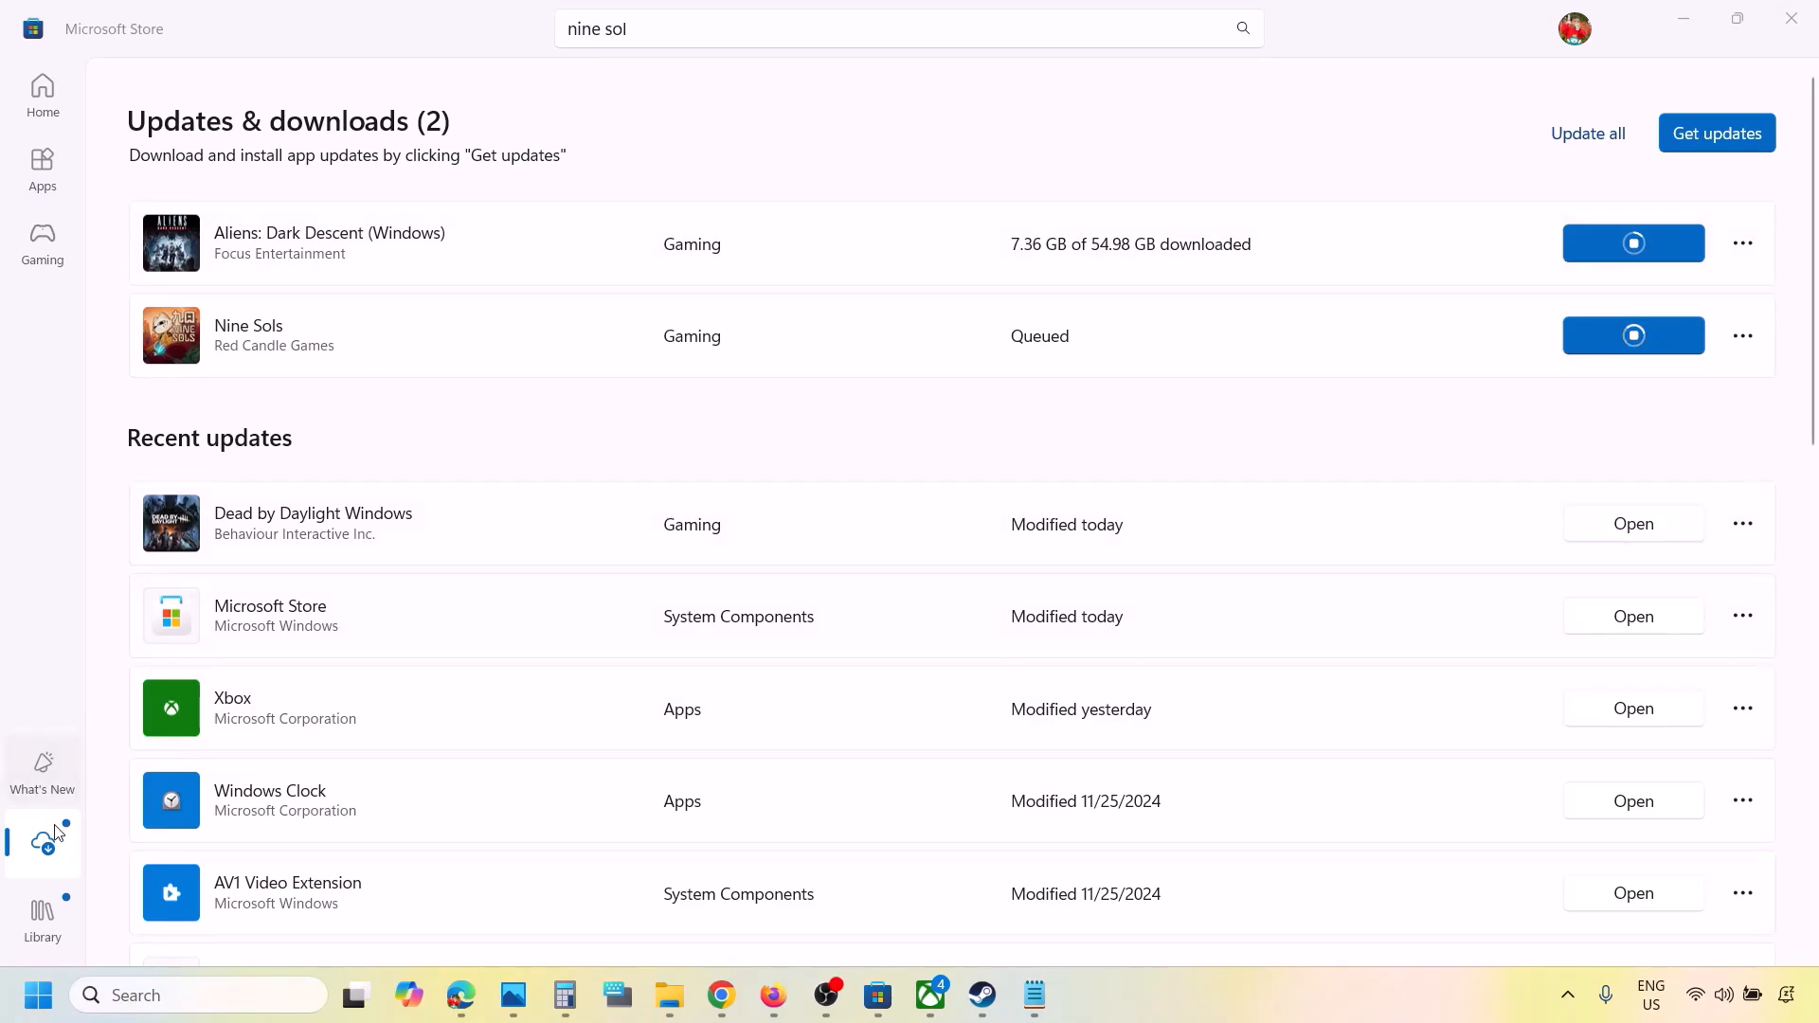
{"action": "left_click", "coordinate": [52, 855]}
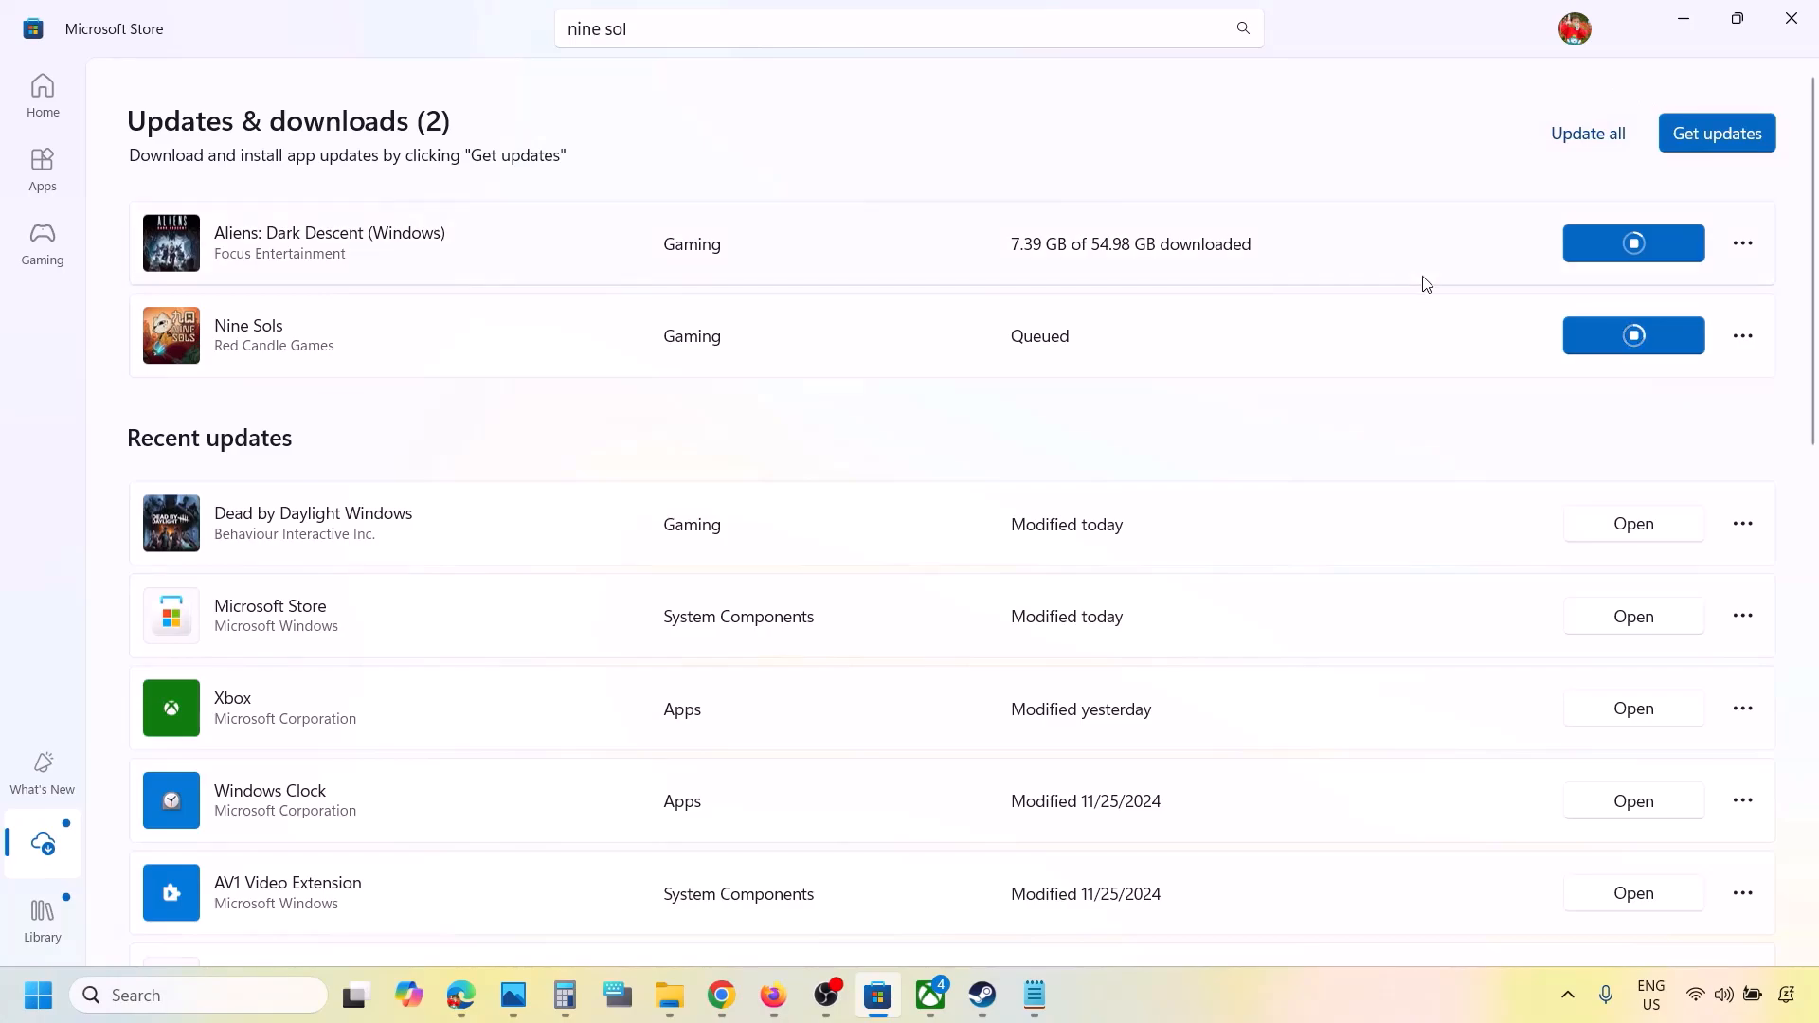
{"action": "right_click", "coordinate": [1190, 1012]}
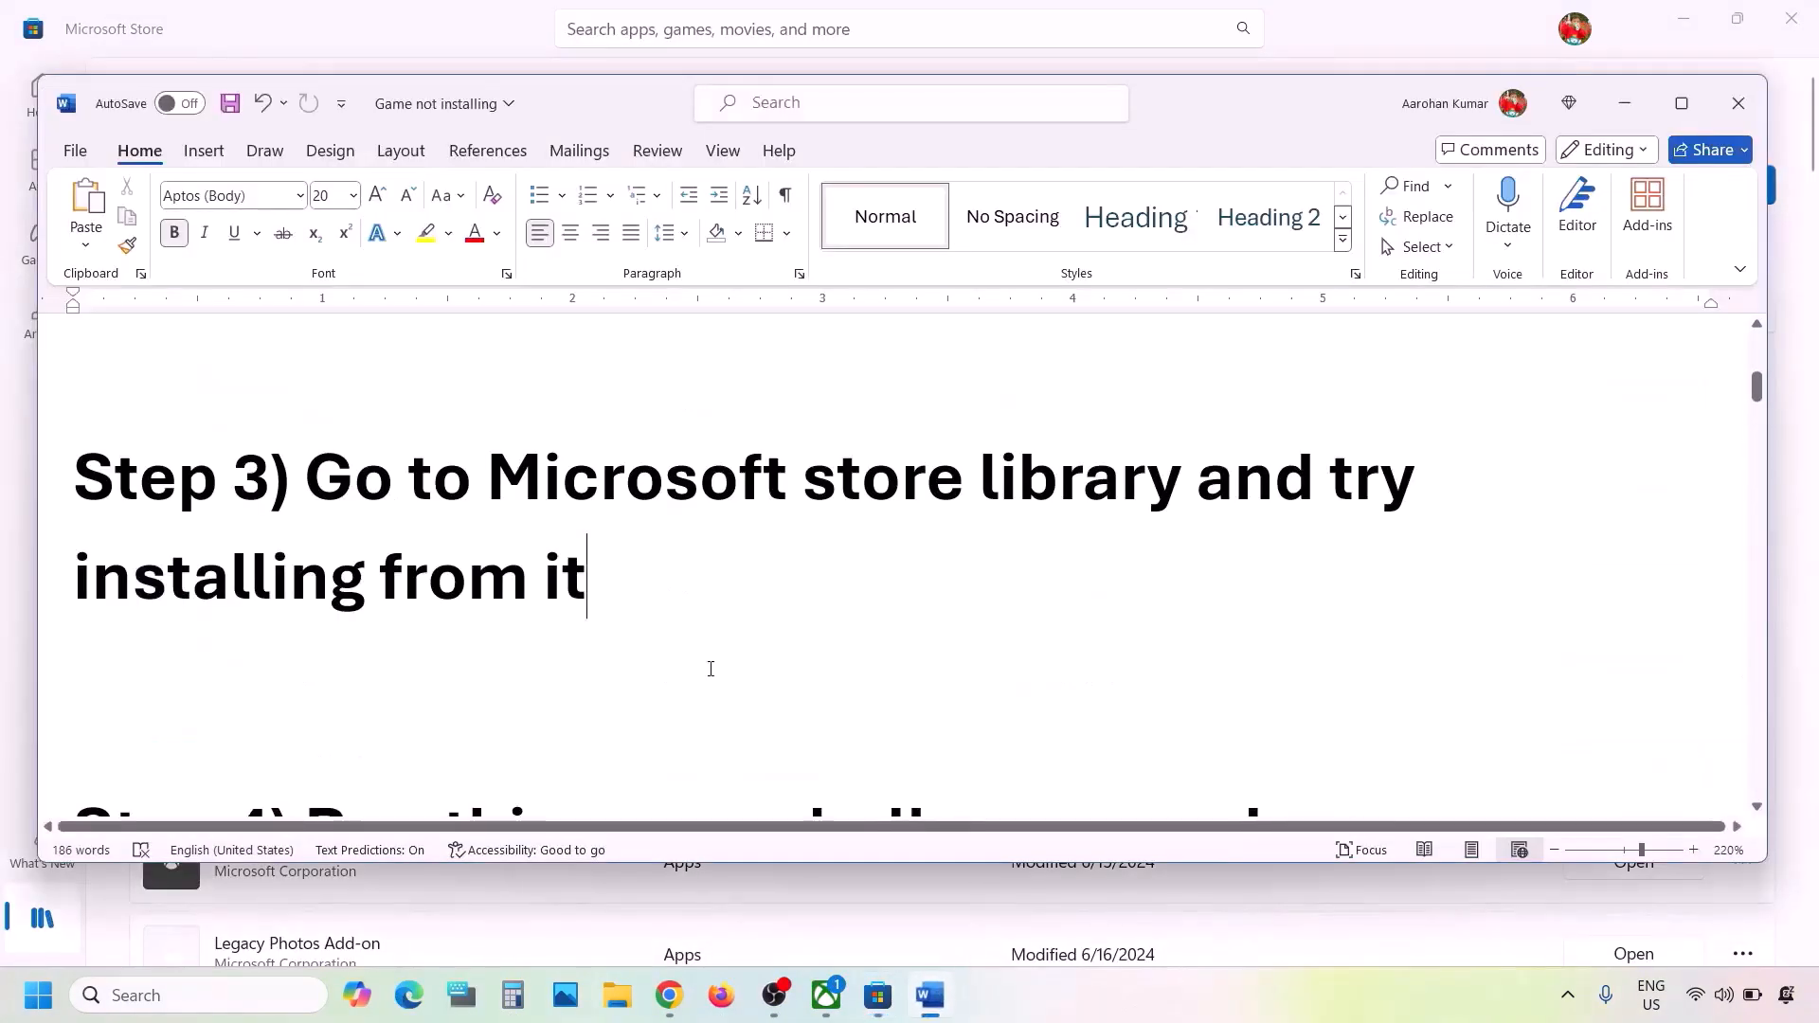
- Return to the Word document and copy the full Step 4 PowerShell command that starts with Get-AppxPackage -AllUsers
{"action": "scroll", "coordinate": [711, 669], "scroll_direction": "down", "scroll_amount": 1}
{"action": "scroll", "coordinate": [710, 668], "scroll_direction": "down", "scroll_amount": 2}
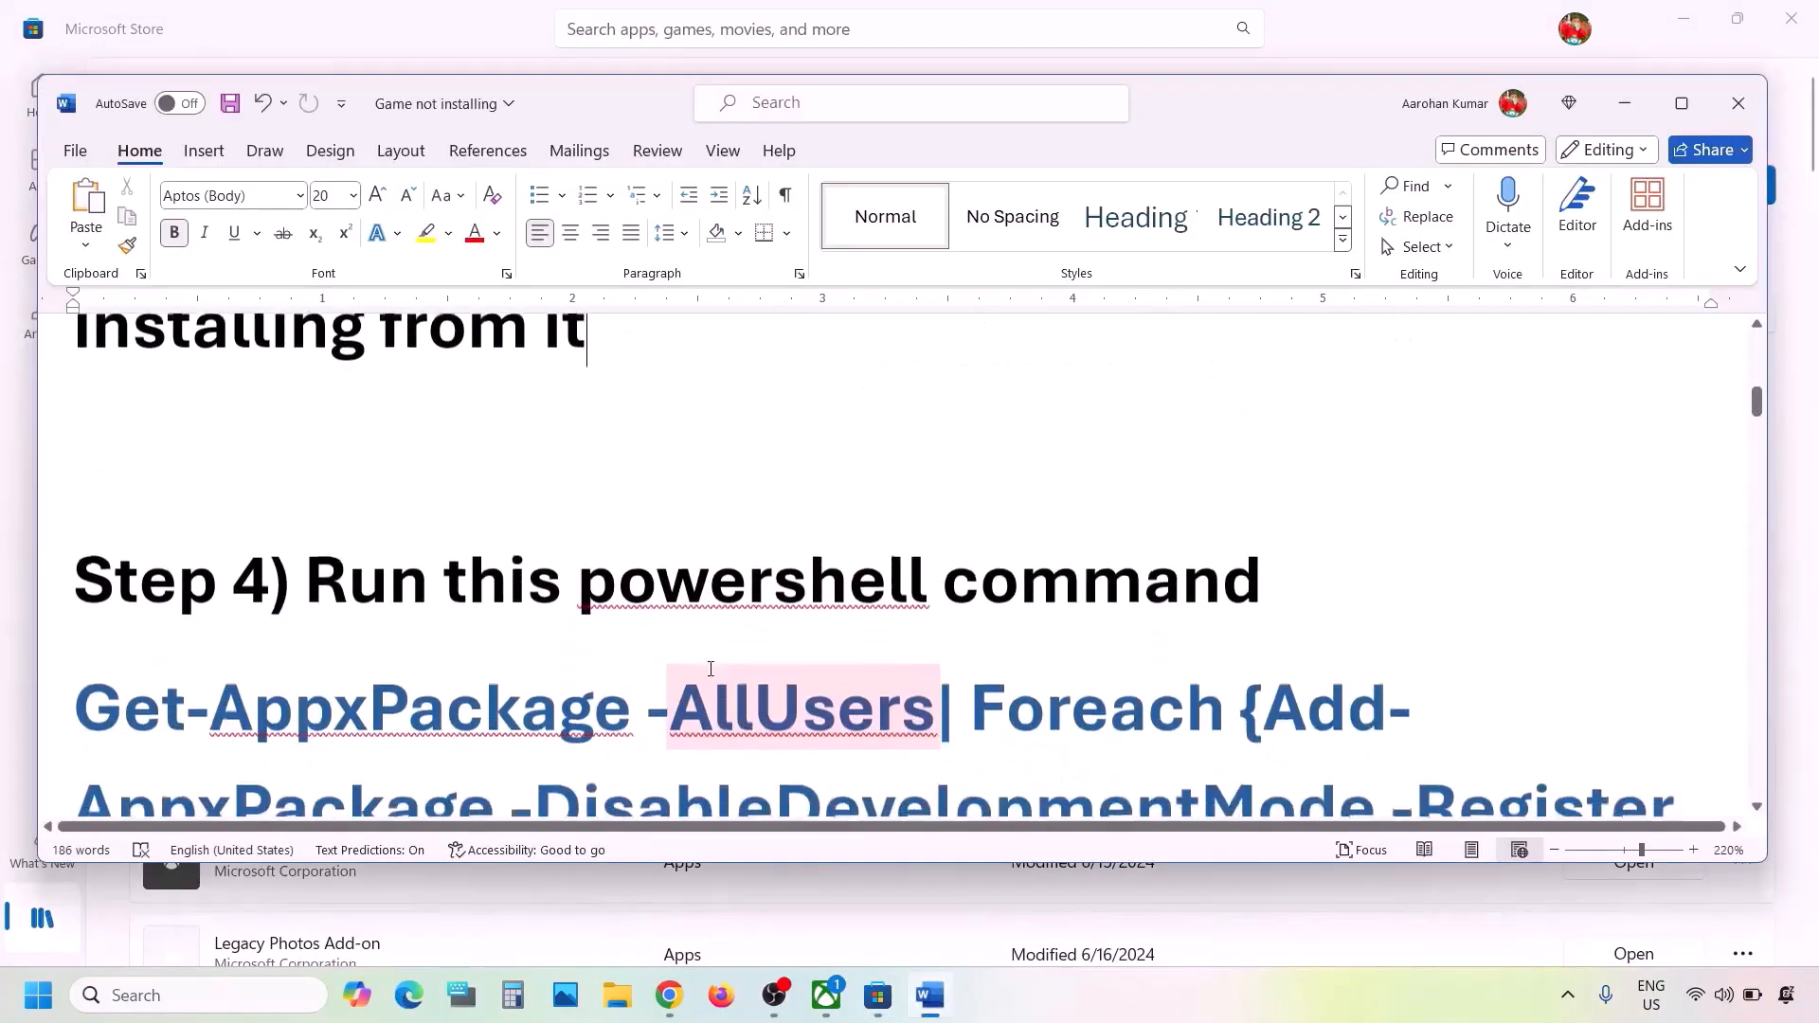
{"action": "scroll", "coordinate": [418, 603], "scroll_direction": "down", "scroll_amount": 3}
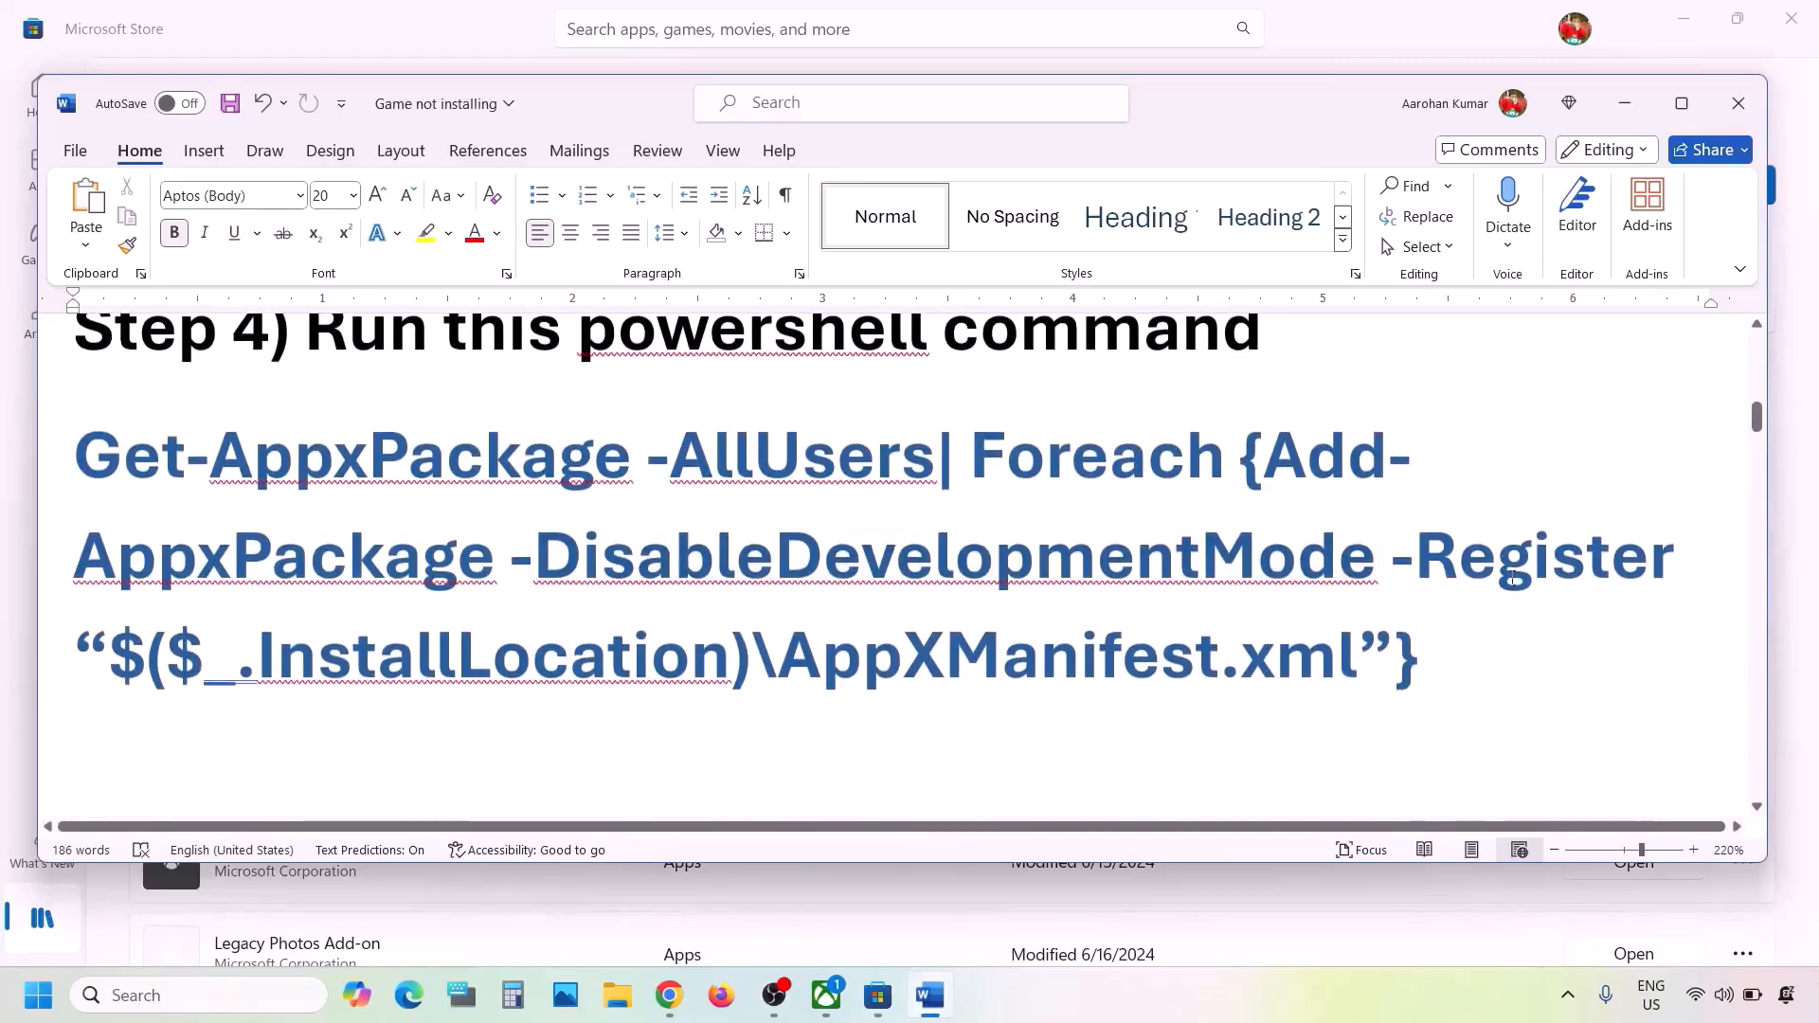
{"action": "left_click_drag", "start_coordinate": [1487, 637], "coordinate": [74, 463]}
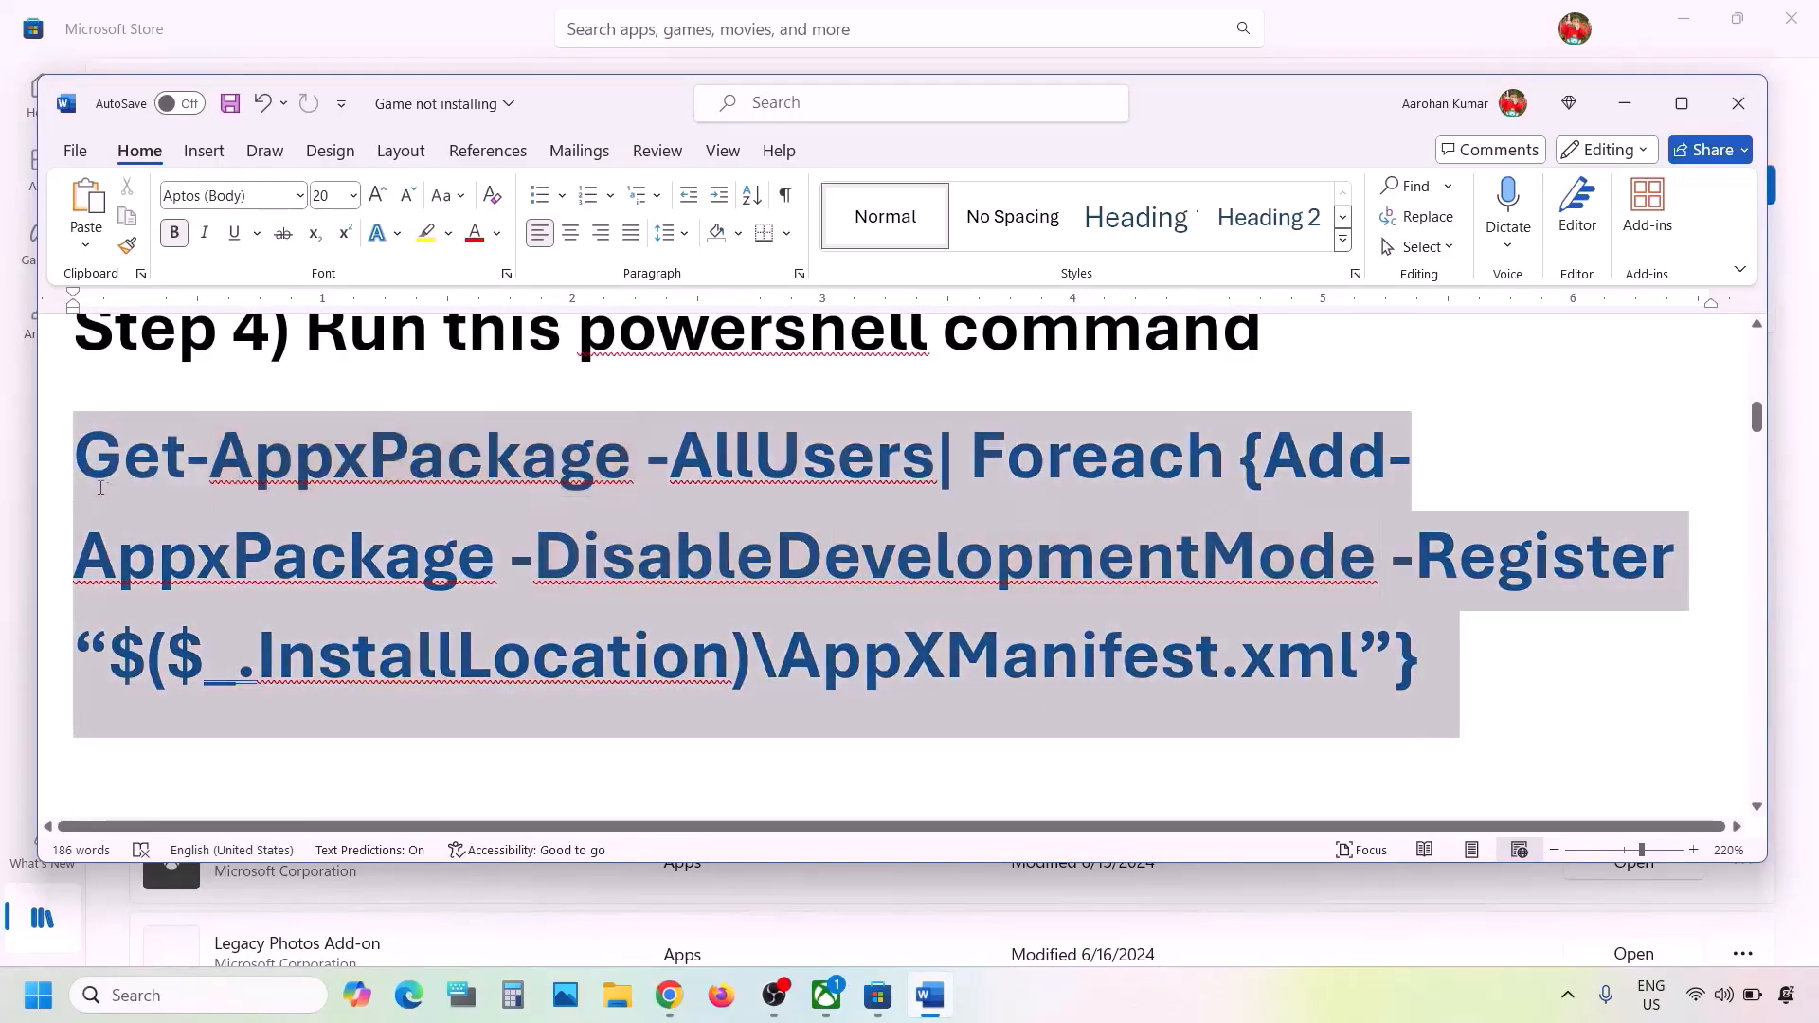
{"action": "right_click", "coordinate": [100, 428]}
{"action": "left_click", "coordinate": [169, 547]}
- Launch Windows PowerShell as administrator, and paste and run the copied Get-AppxPackage command to re-register all apps
{"action": "left_click", "coordinate": [183, 1008]}
{"action": "type", "text": "powershell"}
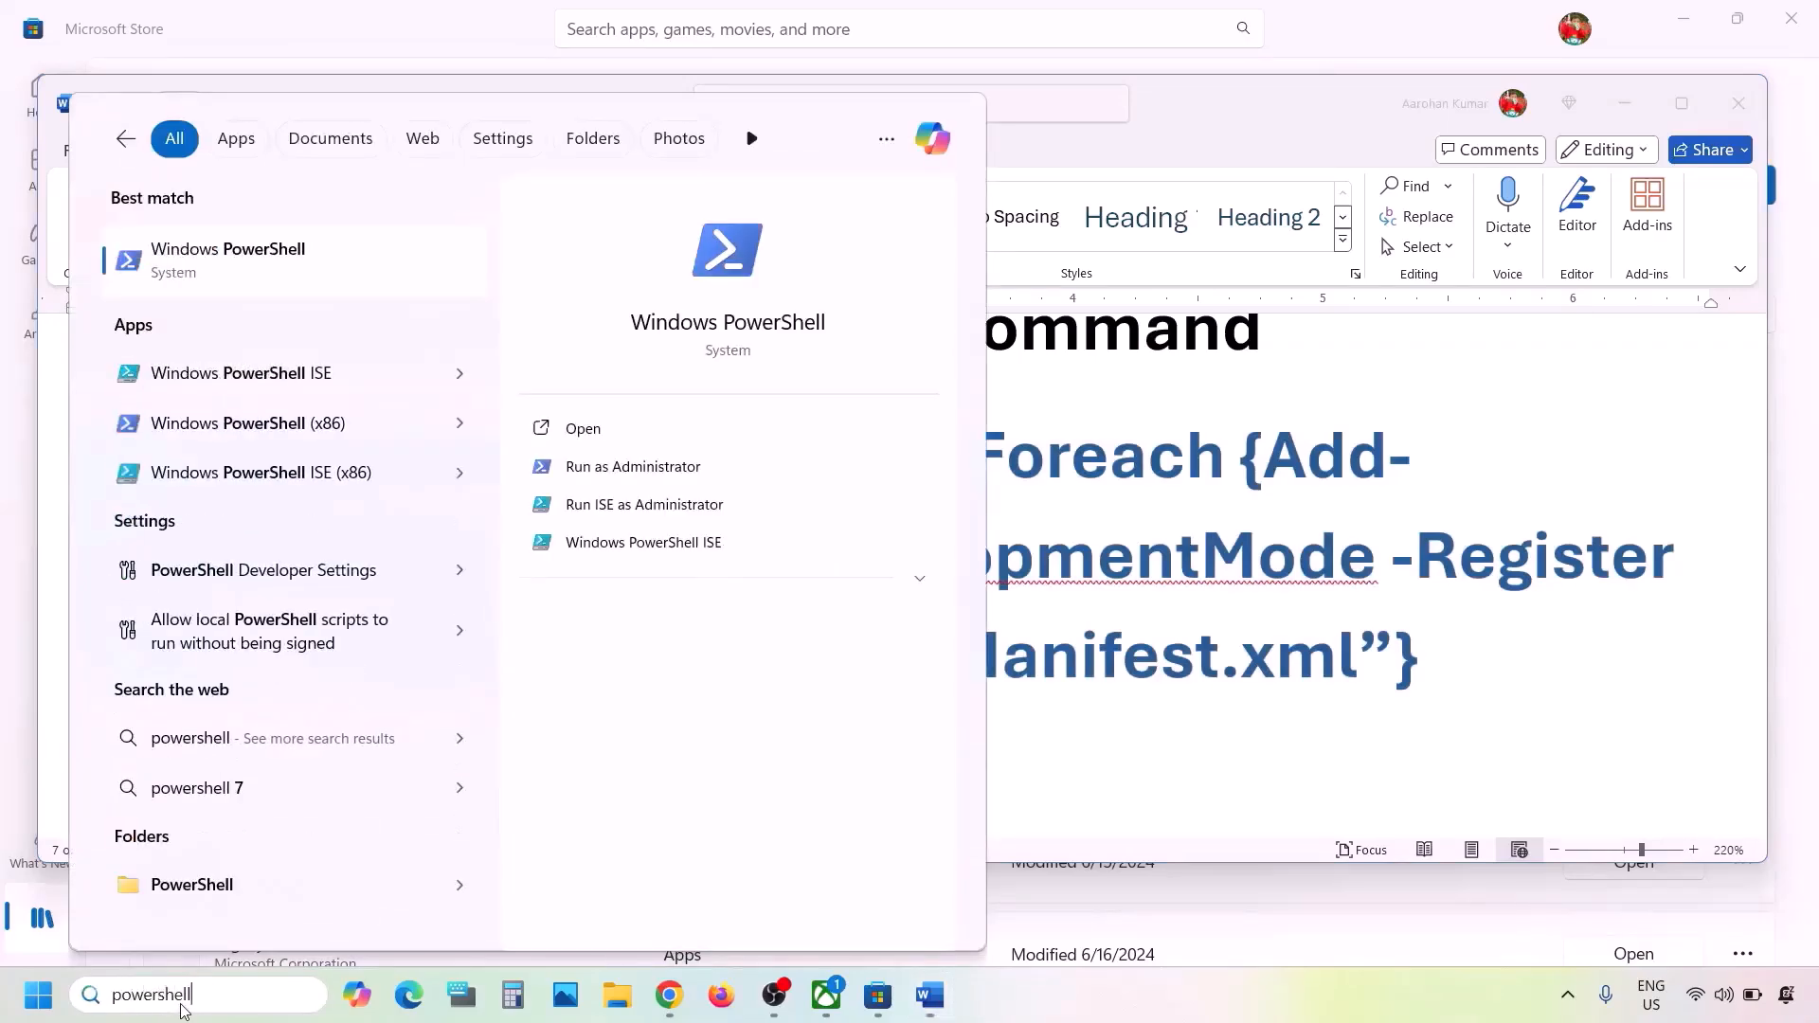
{"action": "right_click", "coordinate": [230, 268]}
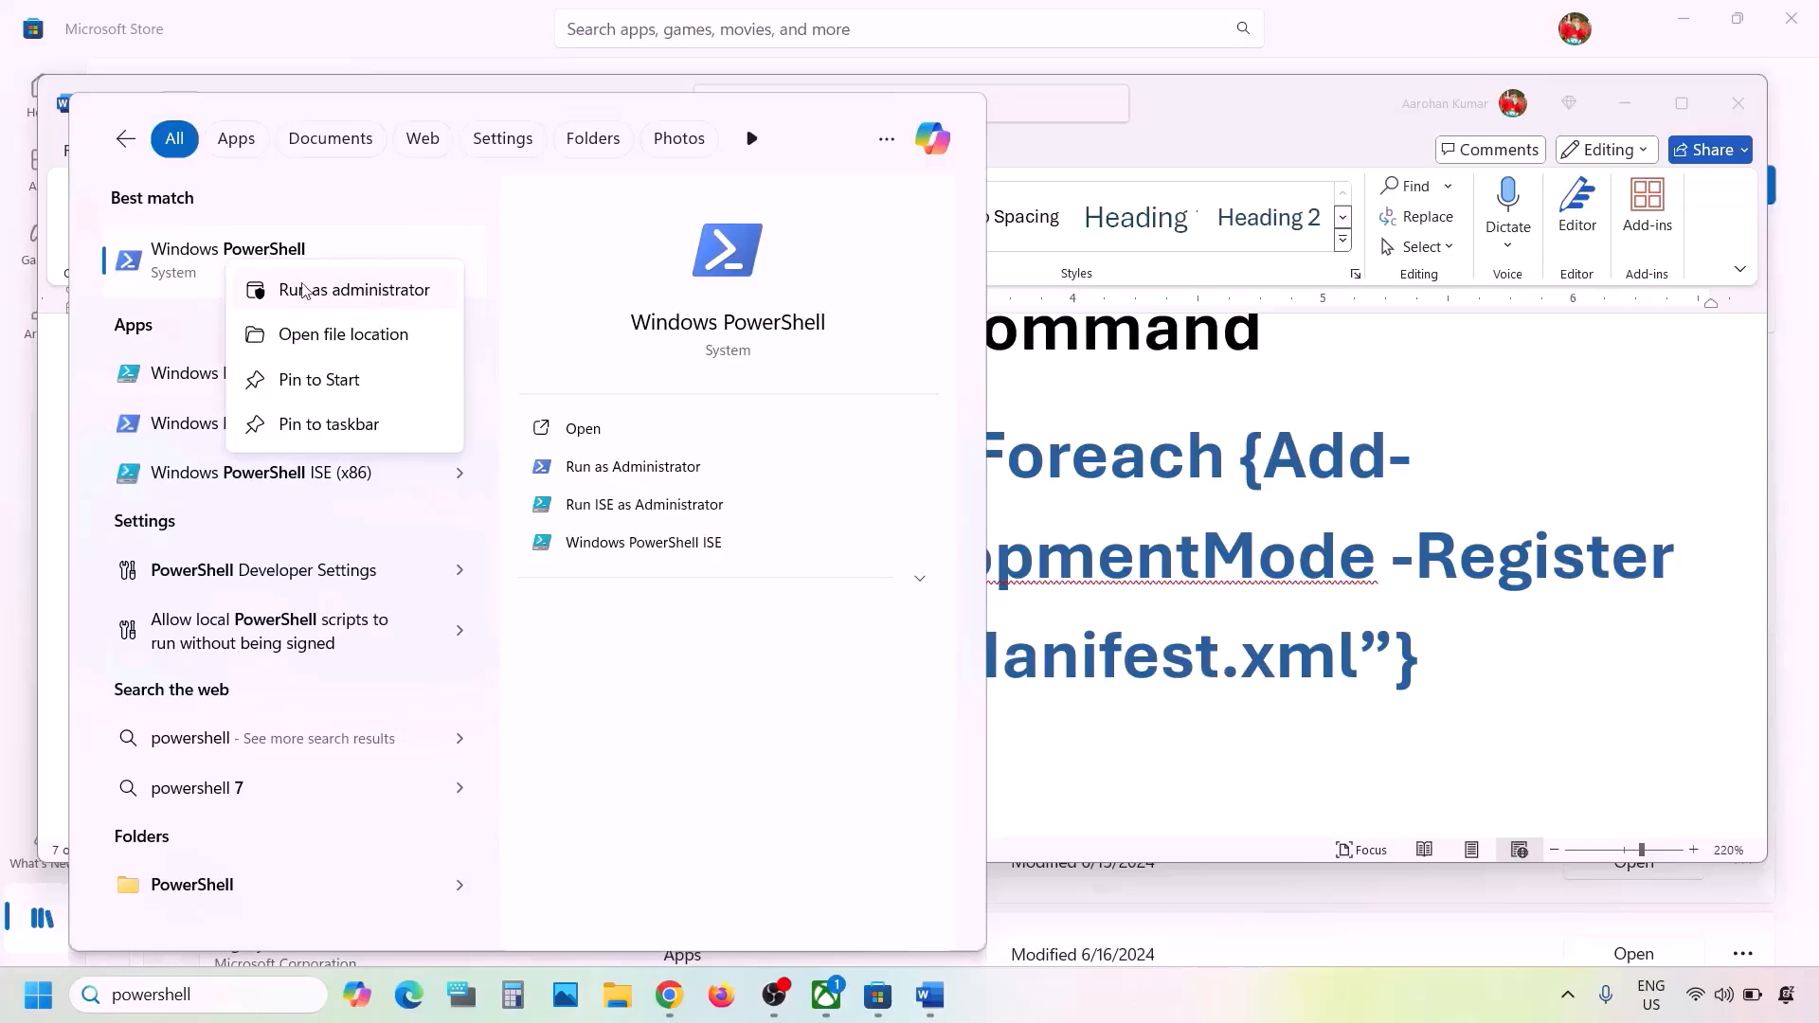
{"action": "left_click", "coordinate": [359, 292]}
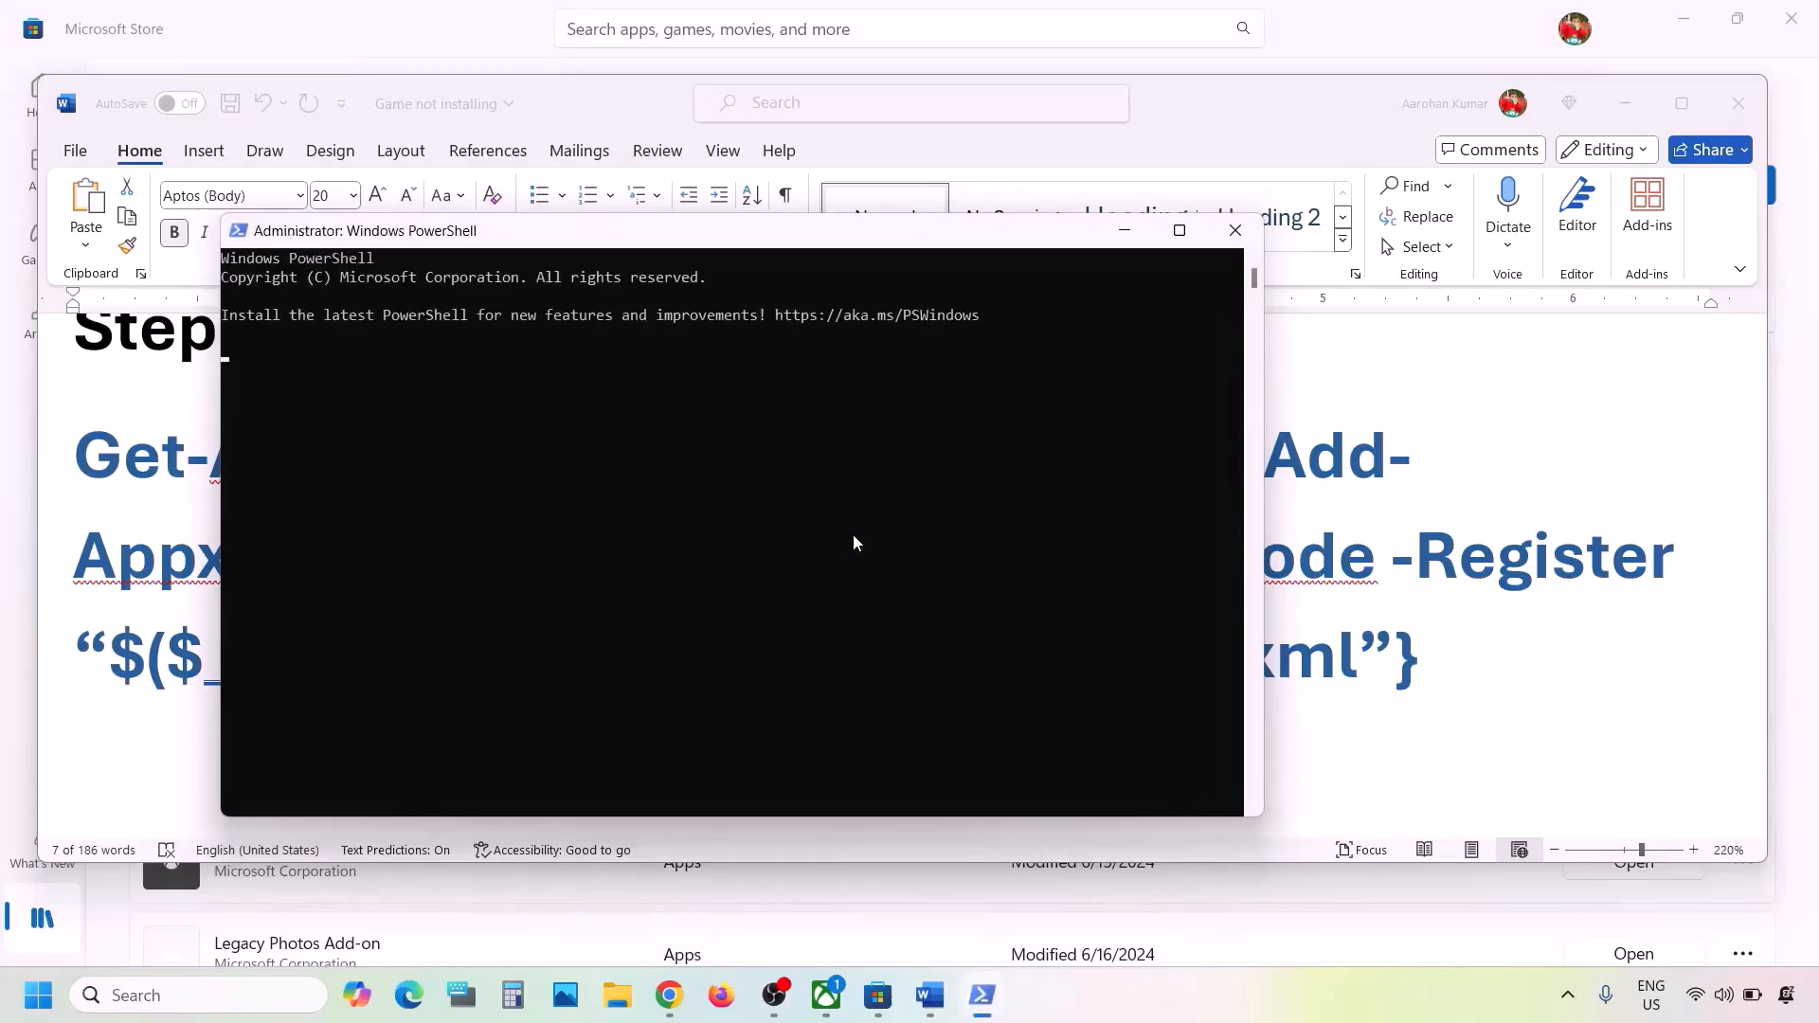
{"action": "right_click", "coordinate": [854, 536]}
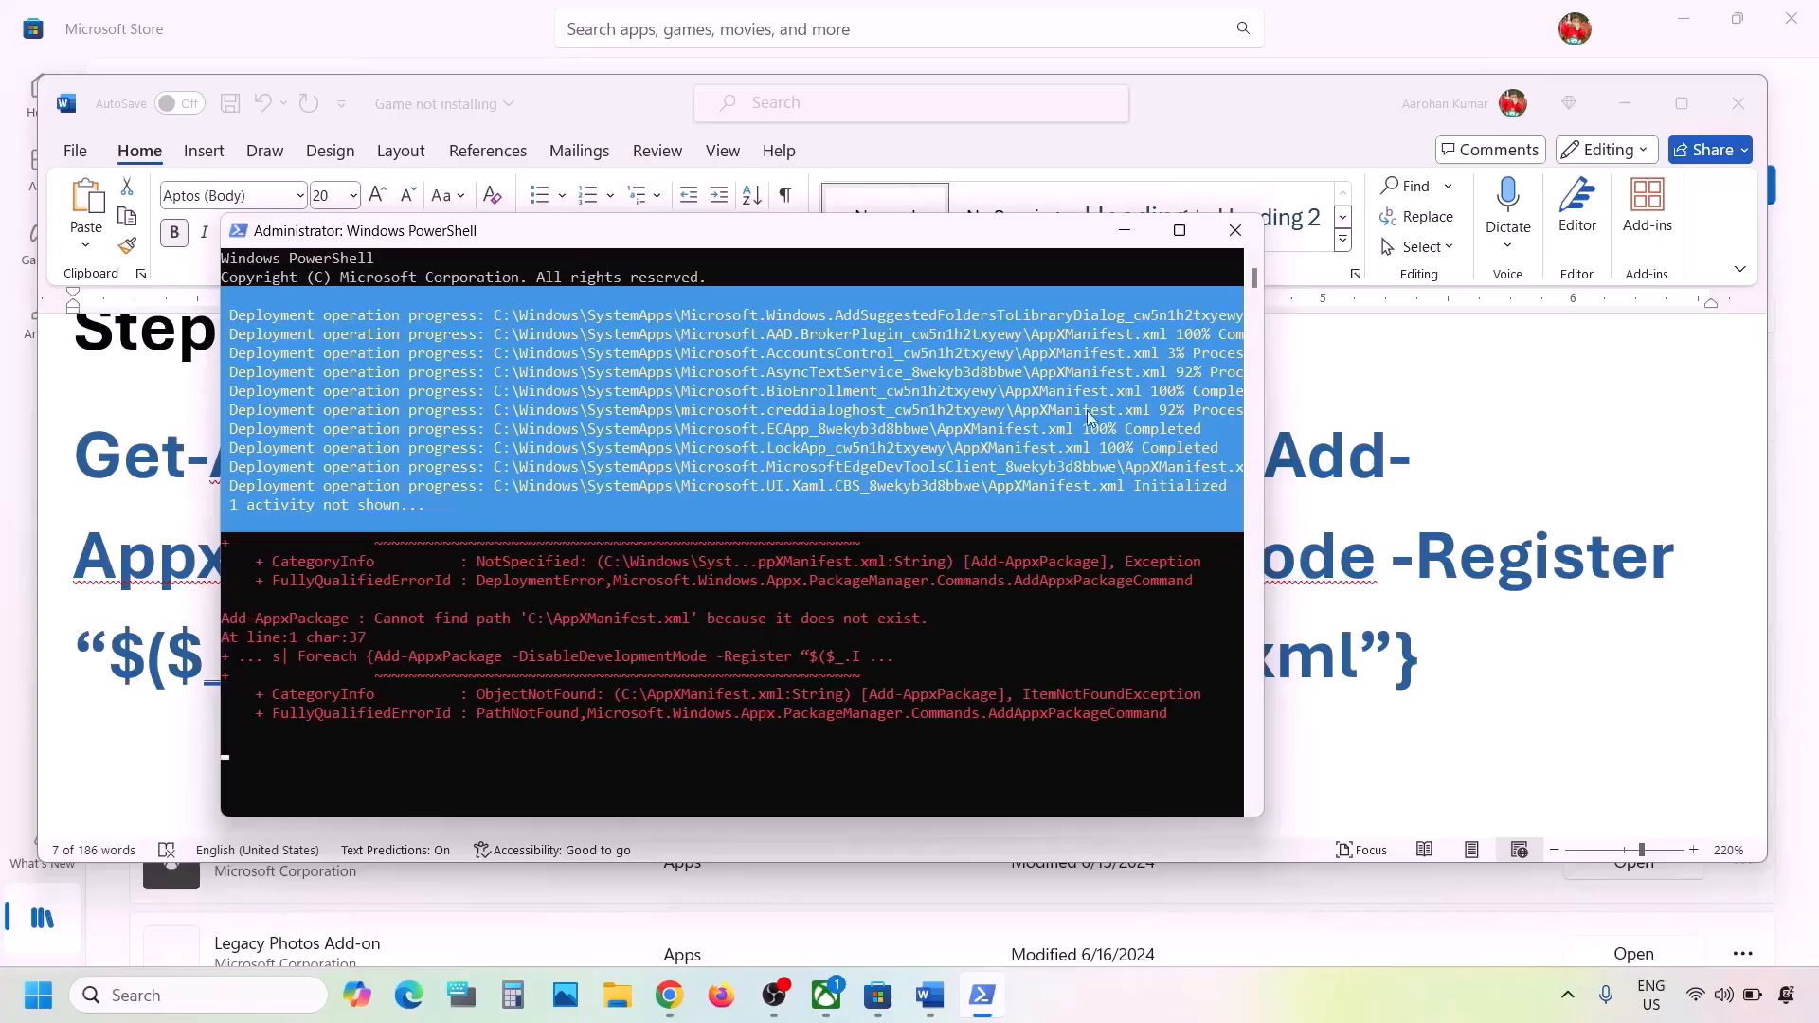
- Return to the Word document and highlight the Step 5 instruction, Delete Microsoft Store Local Cache Files
{"action": "left_click", "coordinate": [1363, 531]}
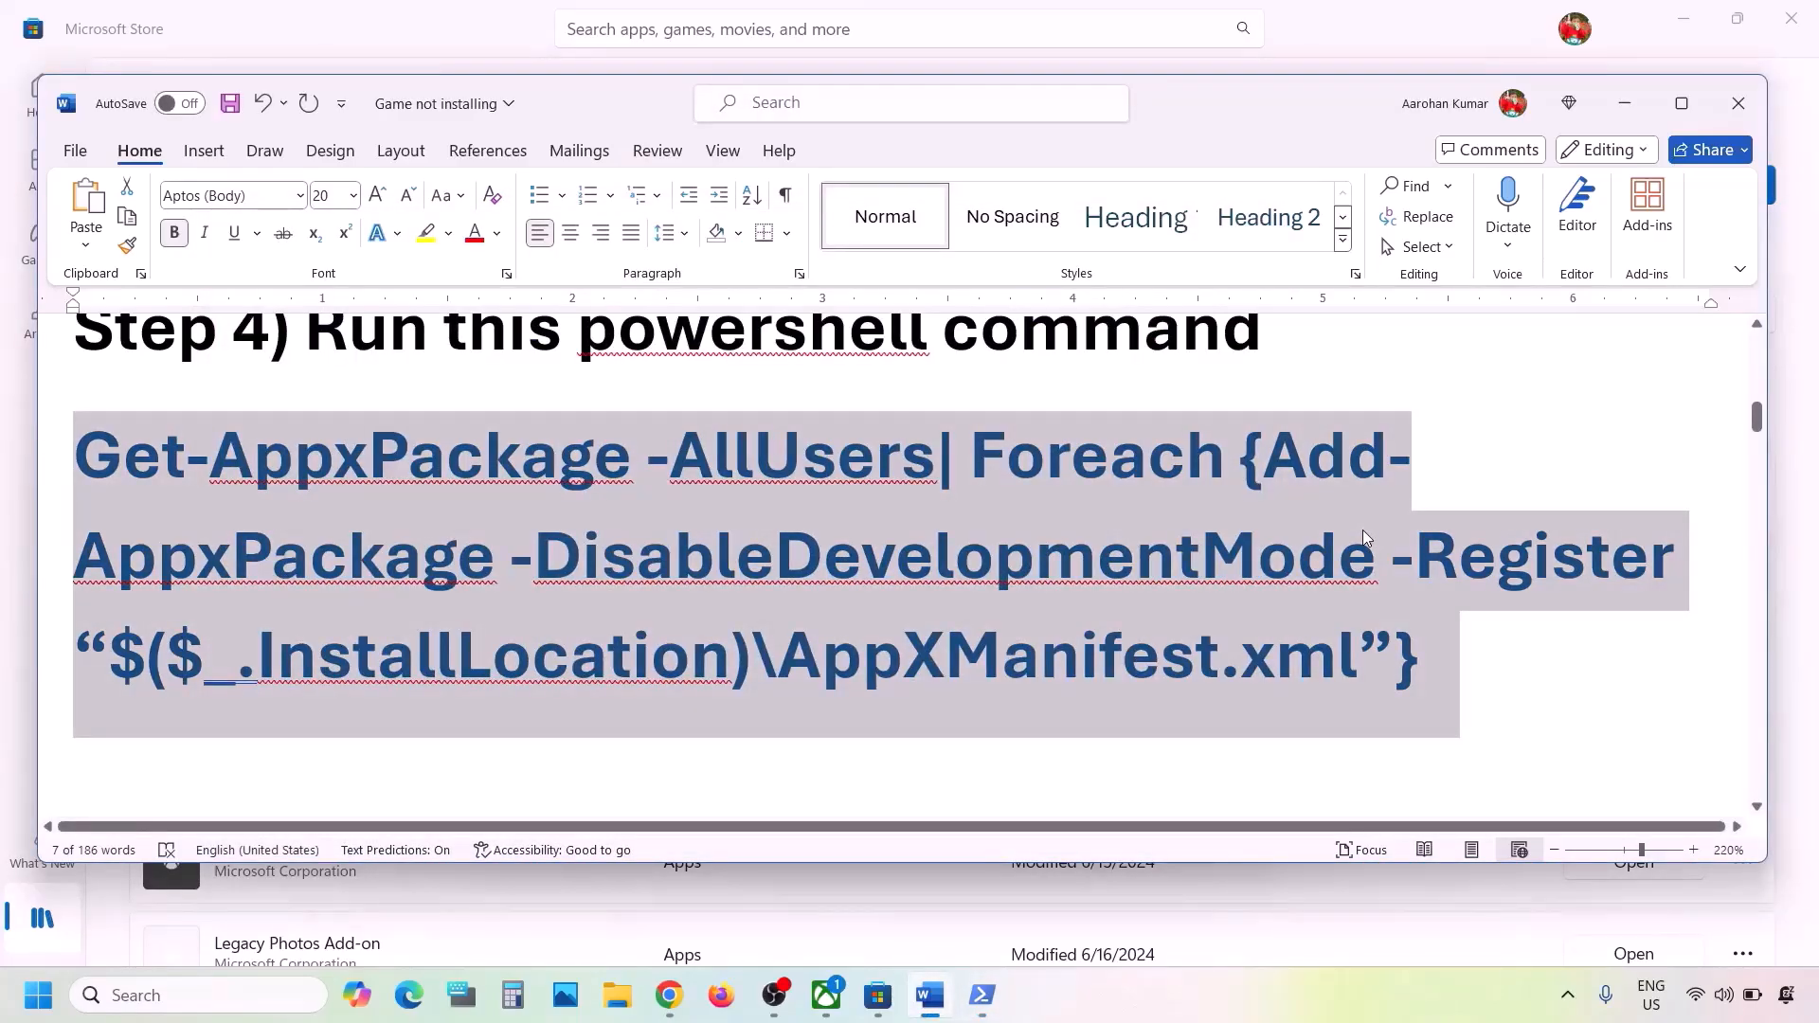
{"action": "scroll", "coordinate": [978, 580], "scroll_direction": "down", "scroll_amount": 5}
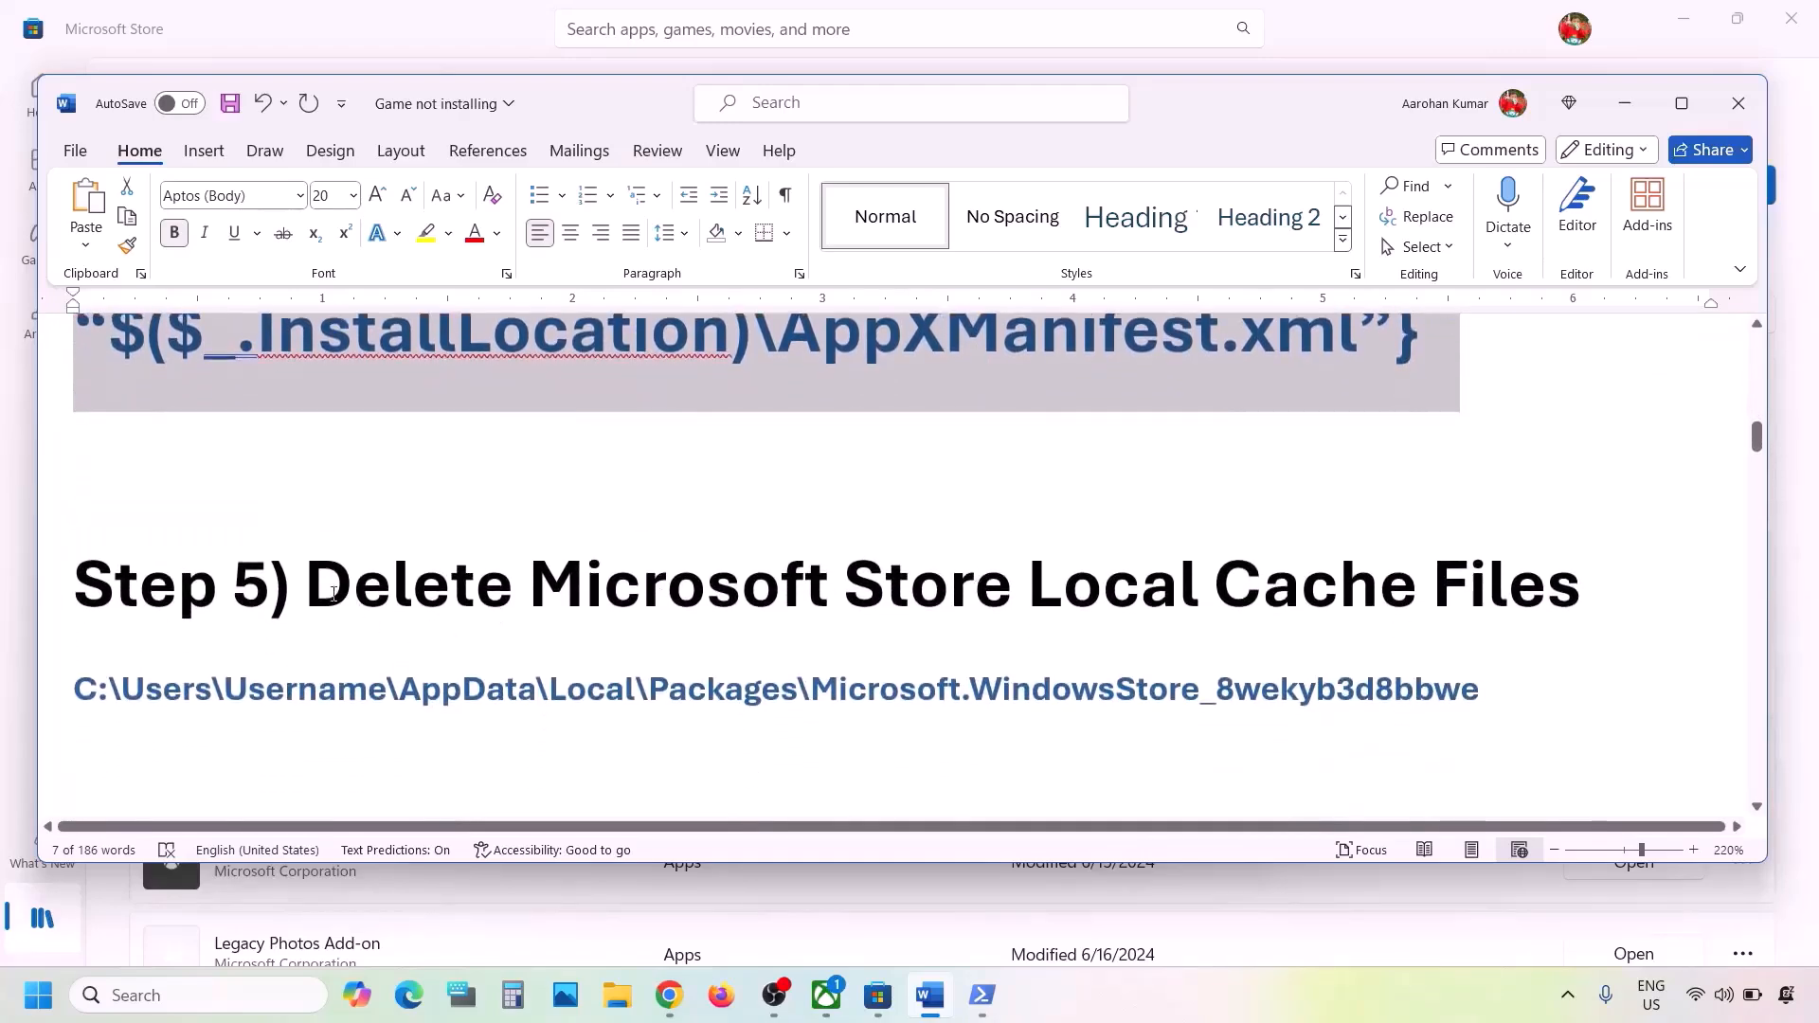
{"action": "left_click_drag", "start_coordinate": [318, 585], "coordinate": [1577, 592]}
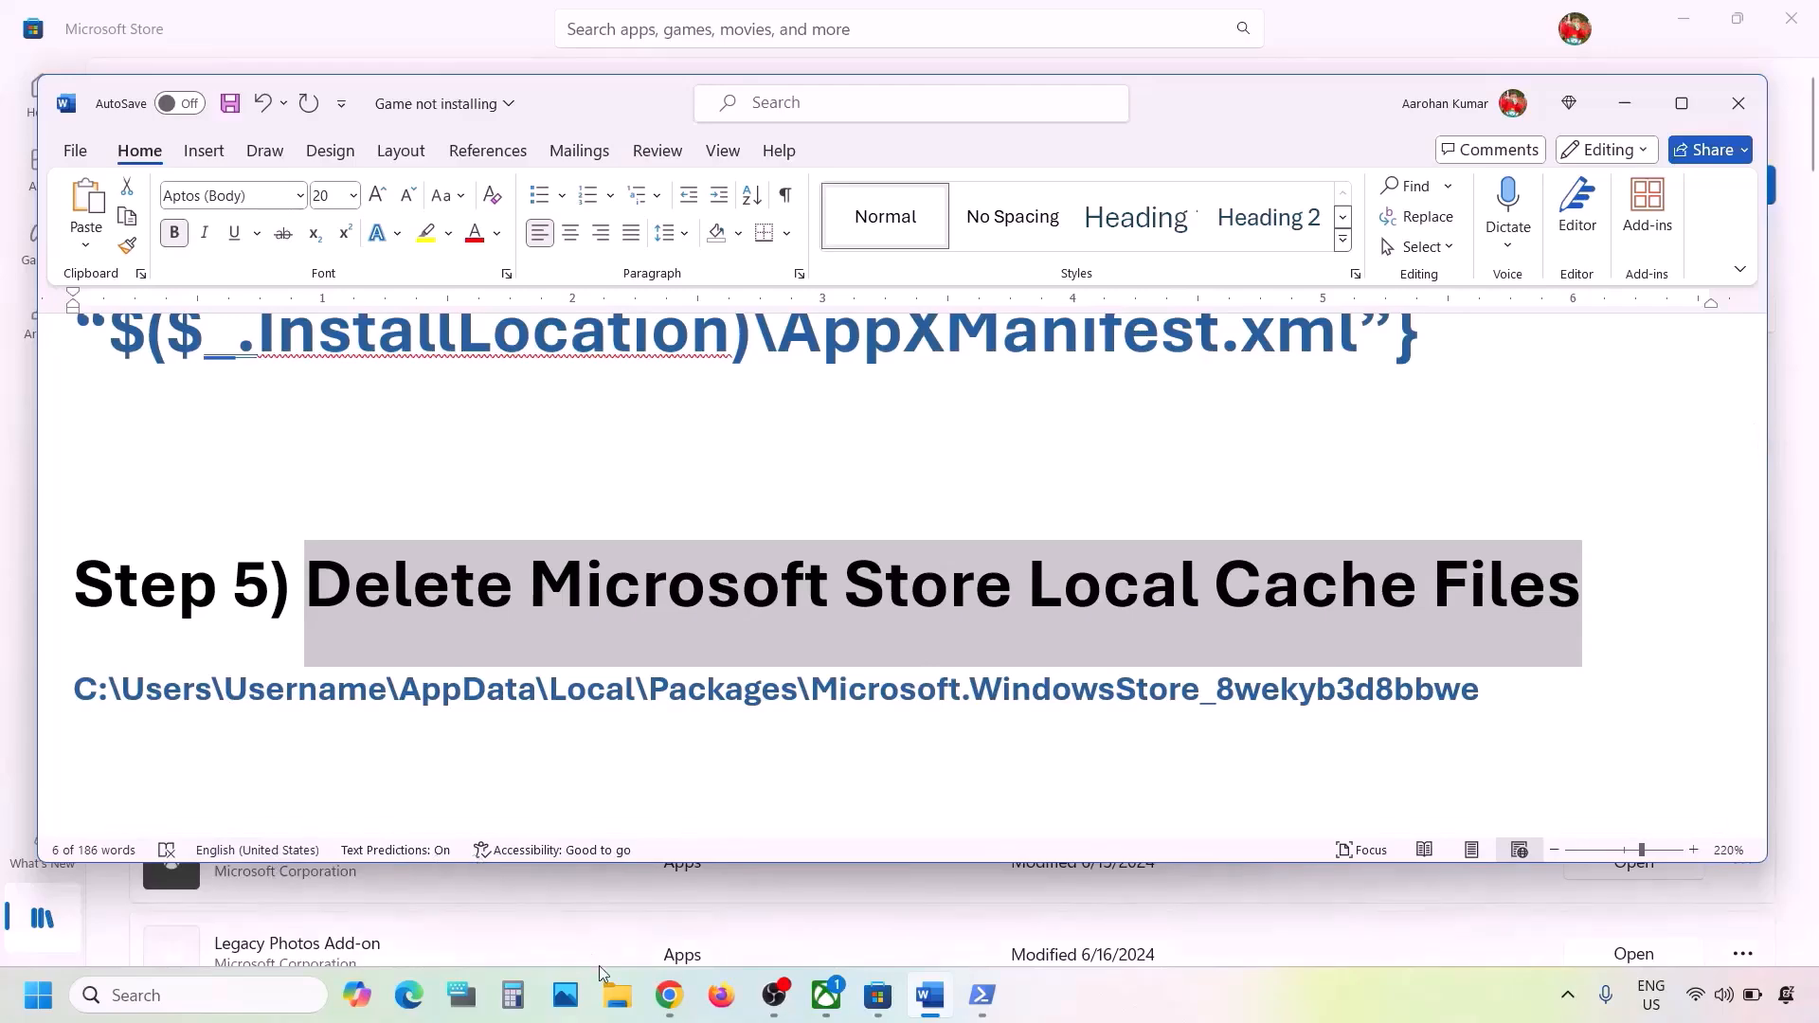
- Open File Explorer and browse through OS (C:) and Users to the current user's profile folder
{"action": "left_click", "coordinate": [614, 992]}
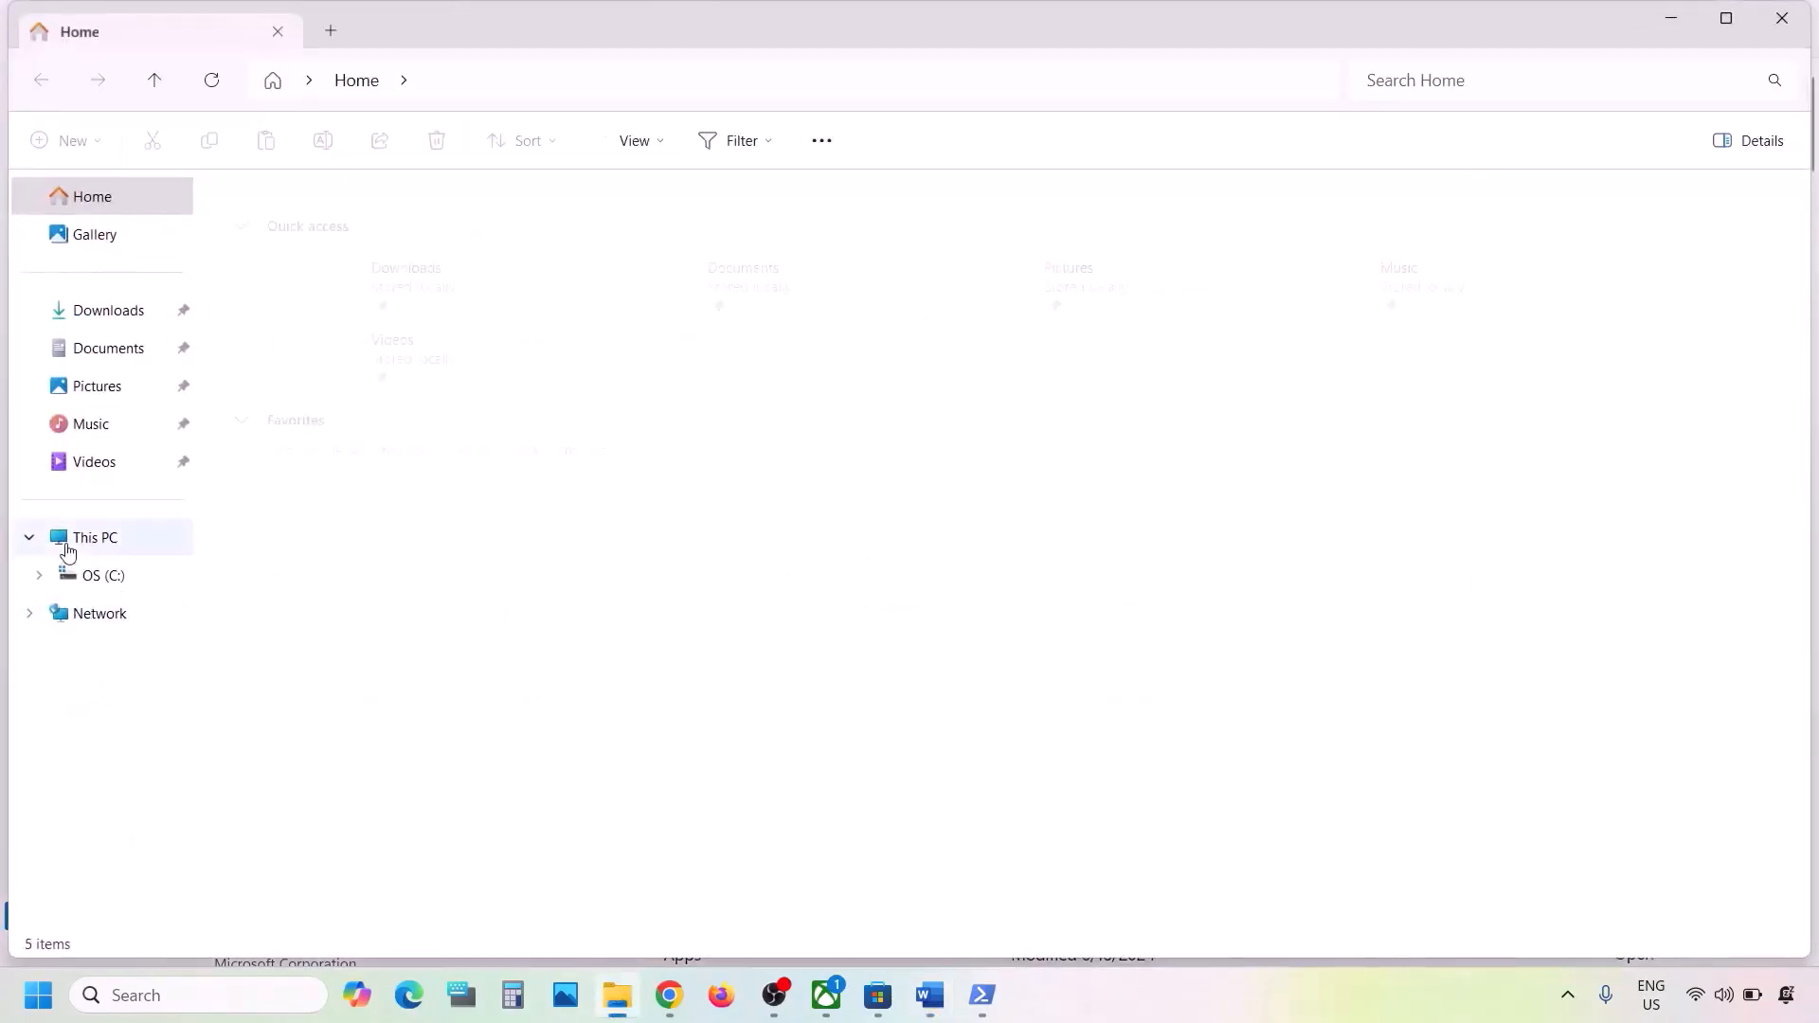
{"action": "left_click", "coordinate": [67, 572]}
{"action": "left_click", "coordinate": [87, 538]}
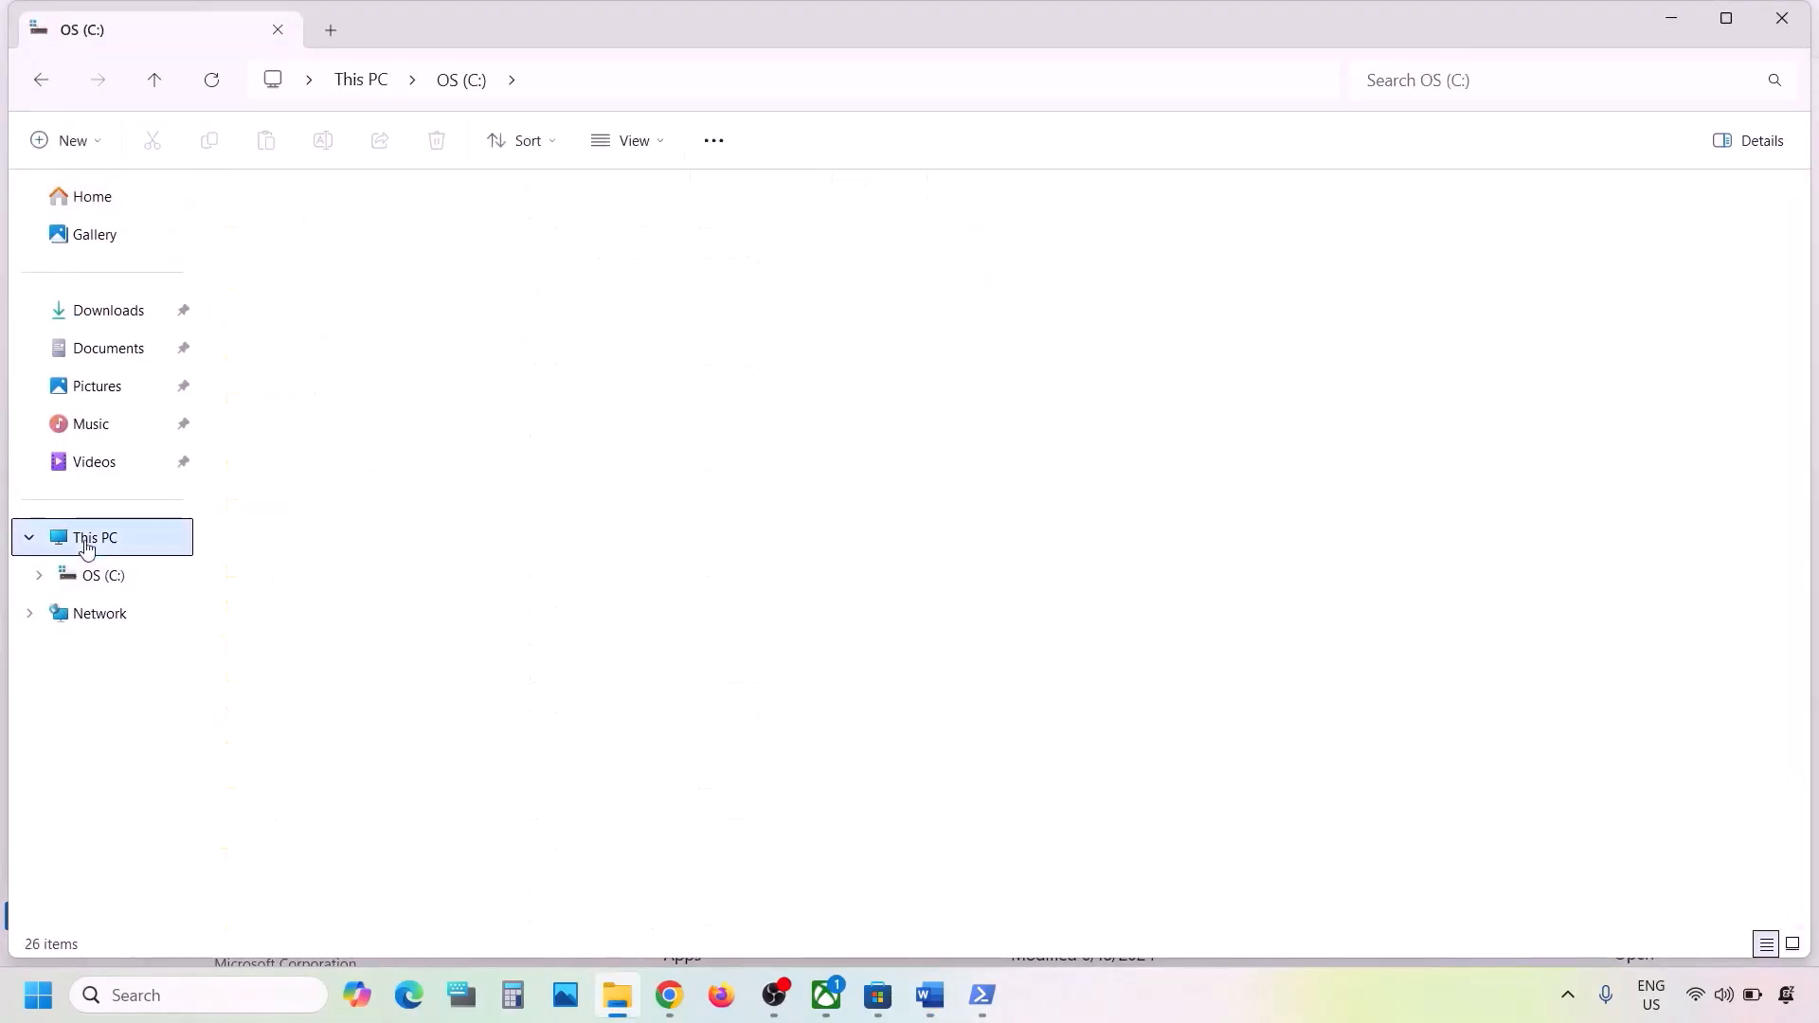
{"action": "double_click", "coordinate": [412, 261]}
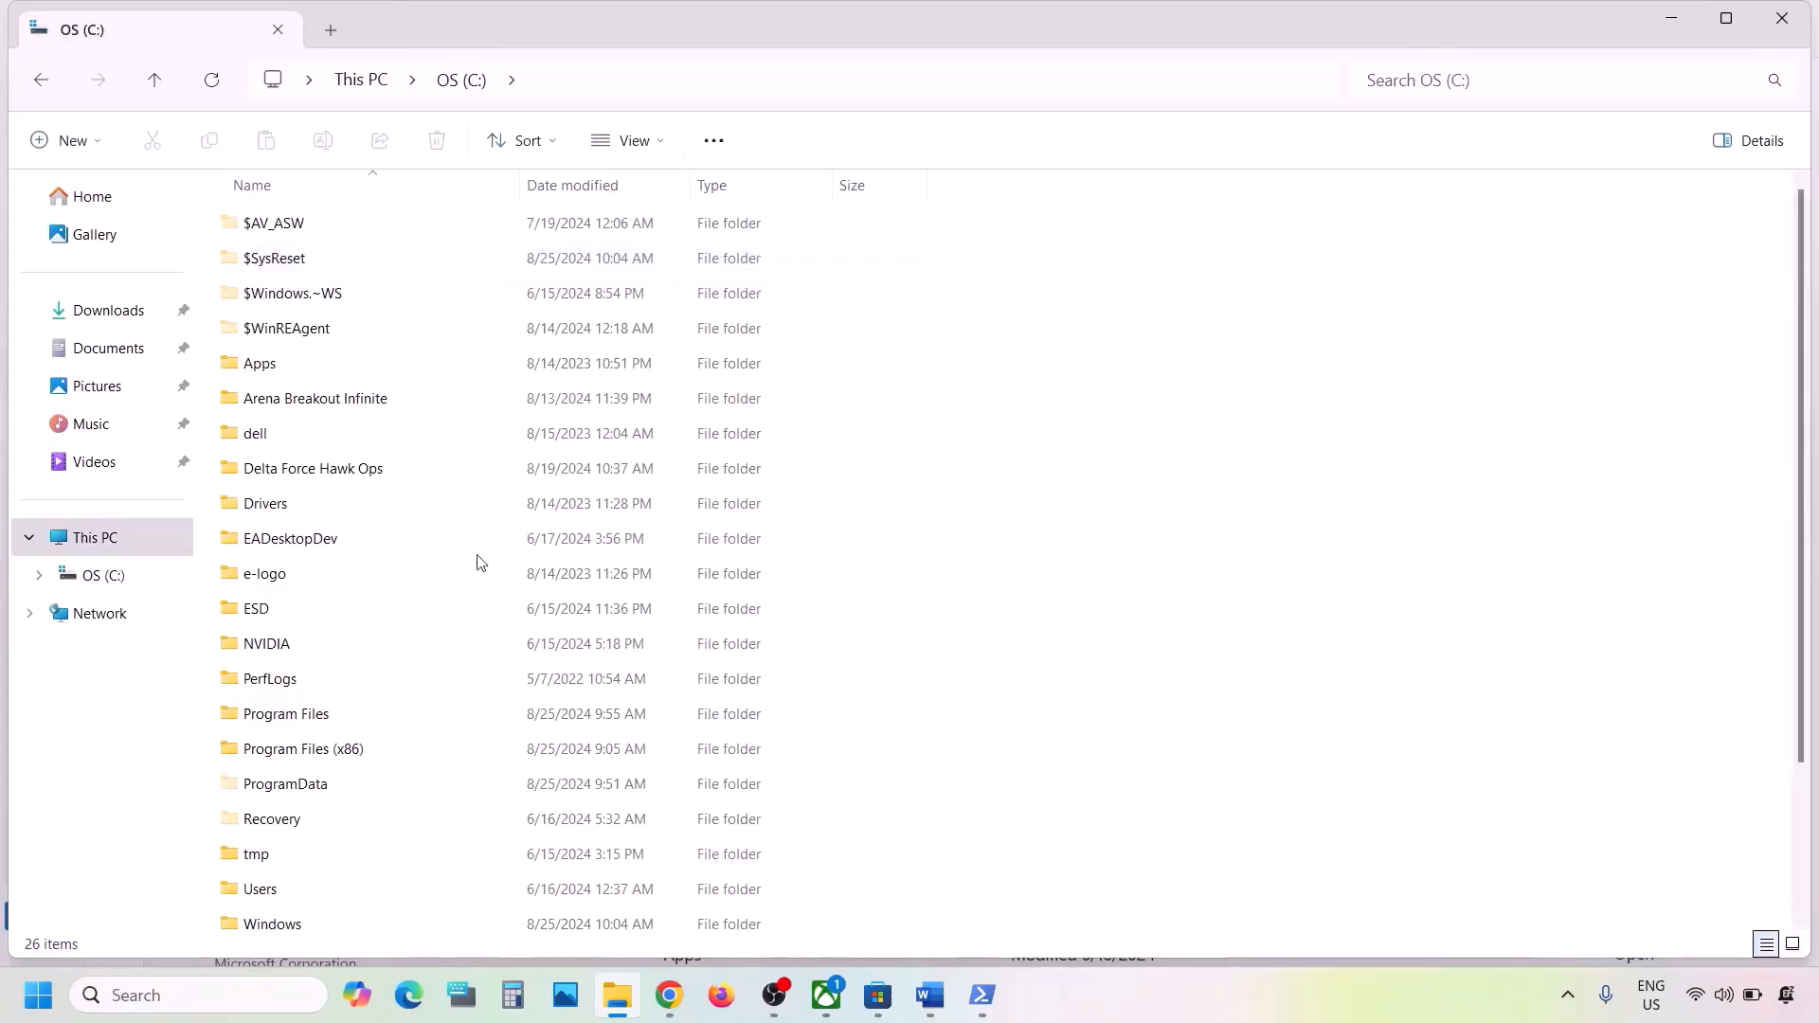
{"action": "scroll", "coordinate": [478, 563], "scroll_direction": "down", "scroll_amount": 2}
{"action": "left_click", "coordinate": [265, 713]}
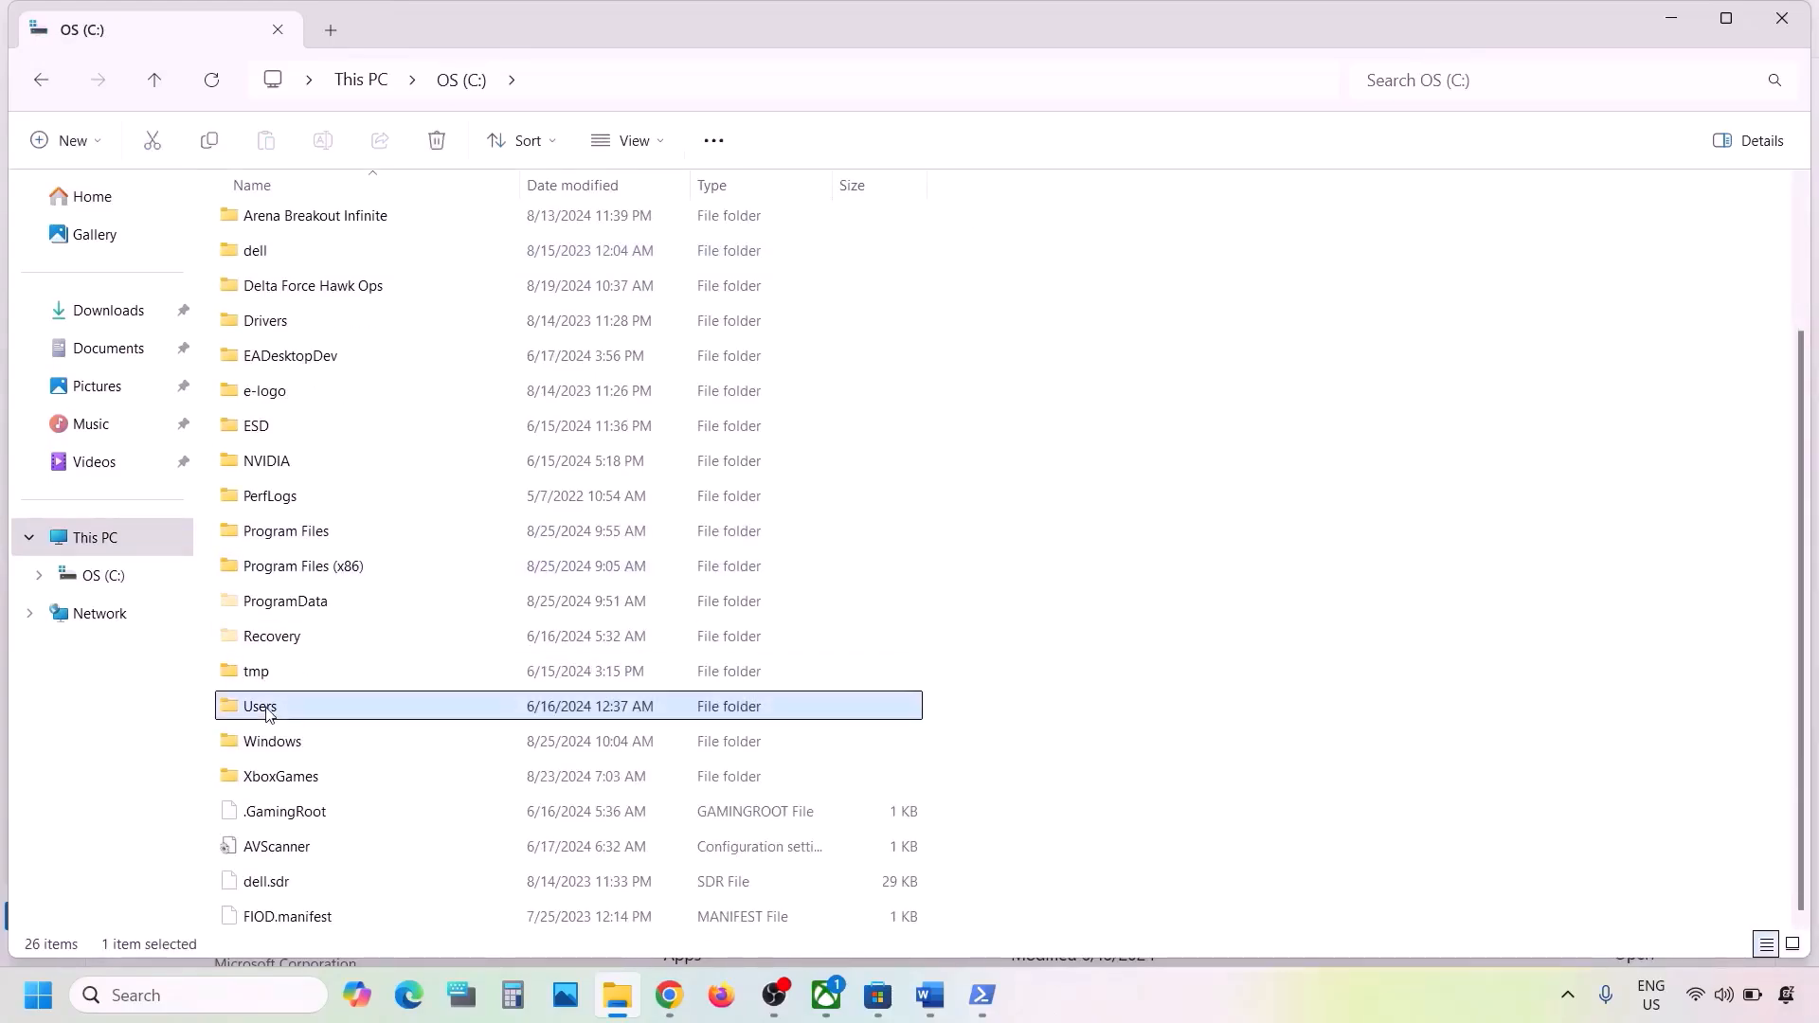
{"action": "double_click", "coordinate": [316, 712]}
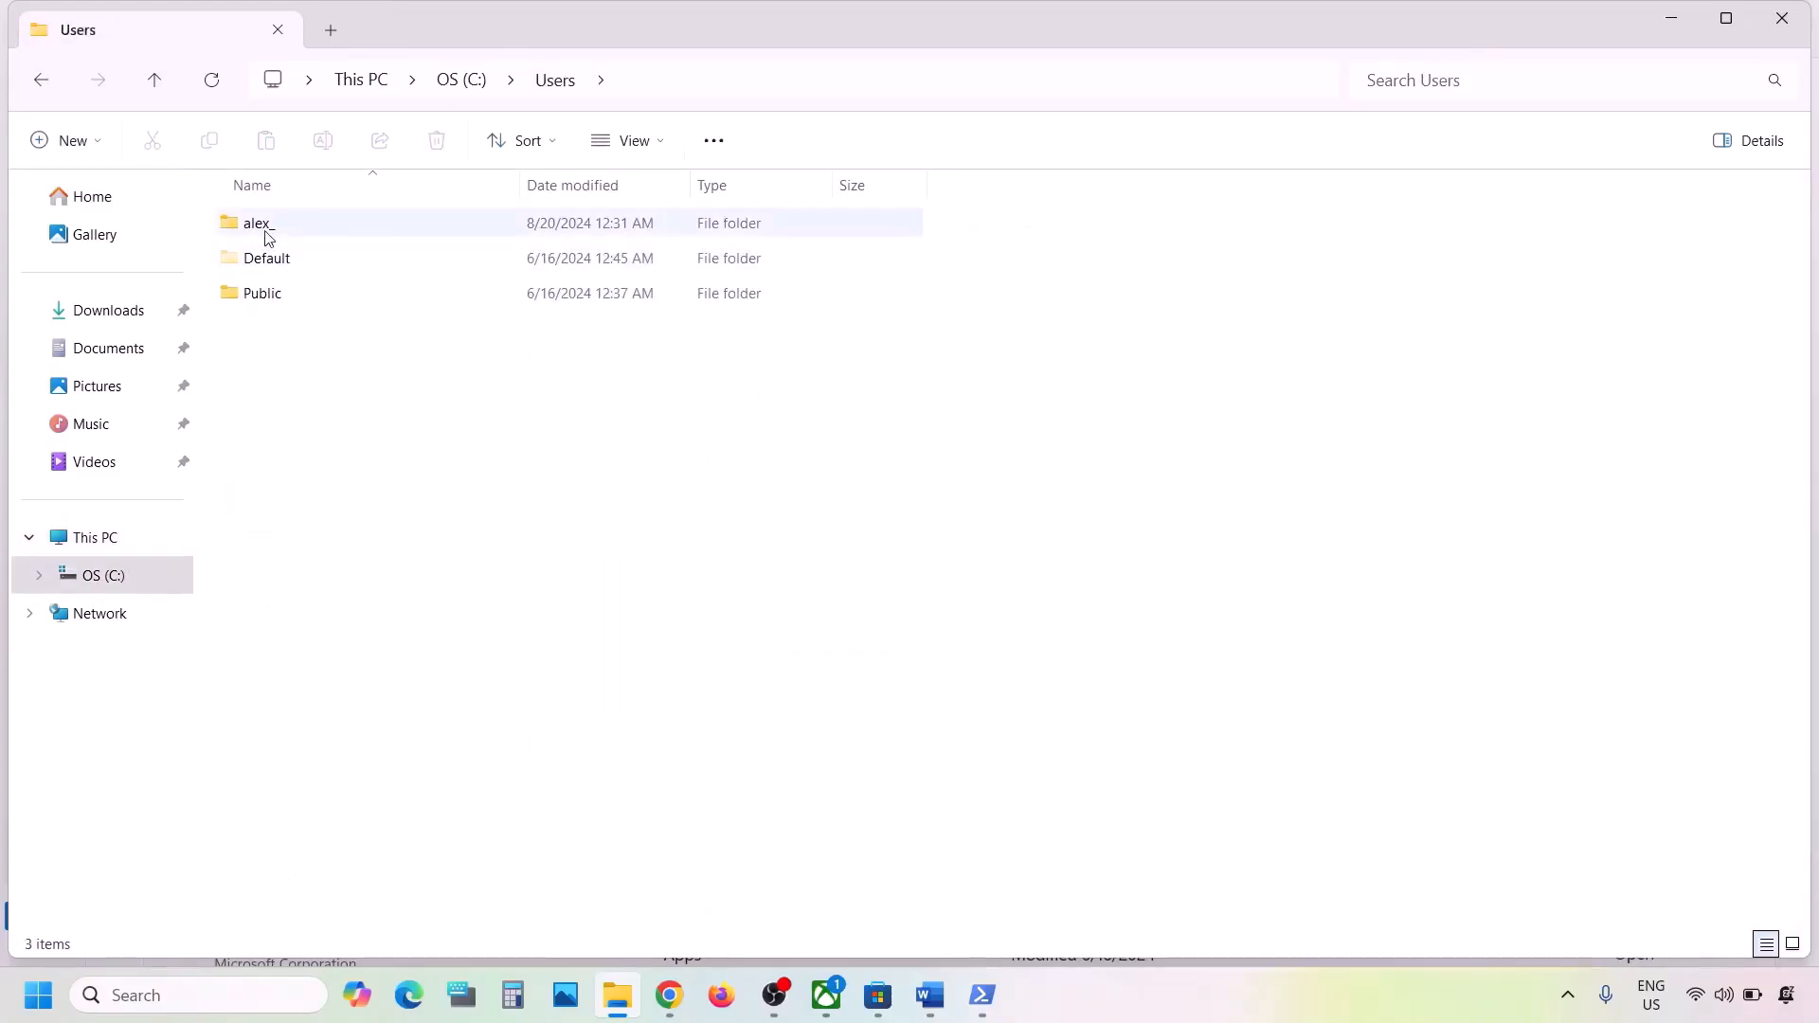
{"action": "left_click", "coordinate": [304, 228]}
{"action": "double_click", "coordinate": [322, 228]}
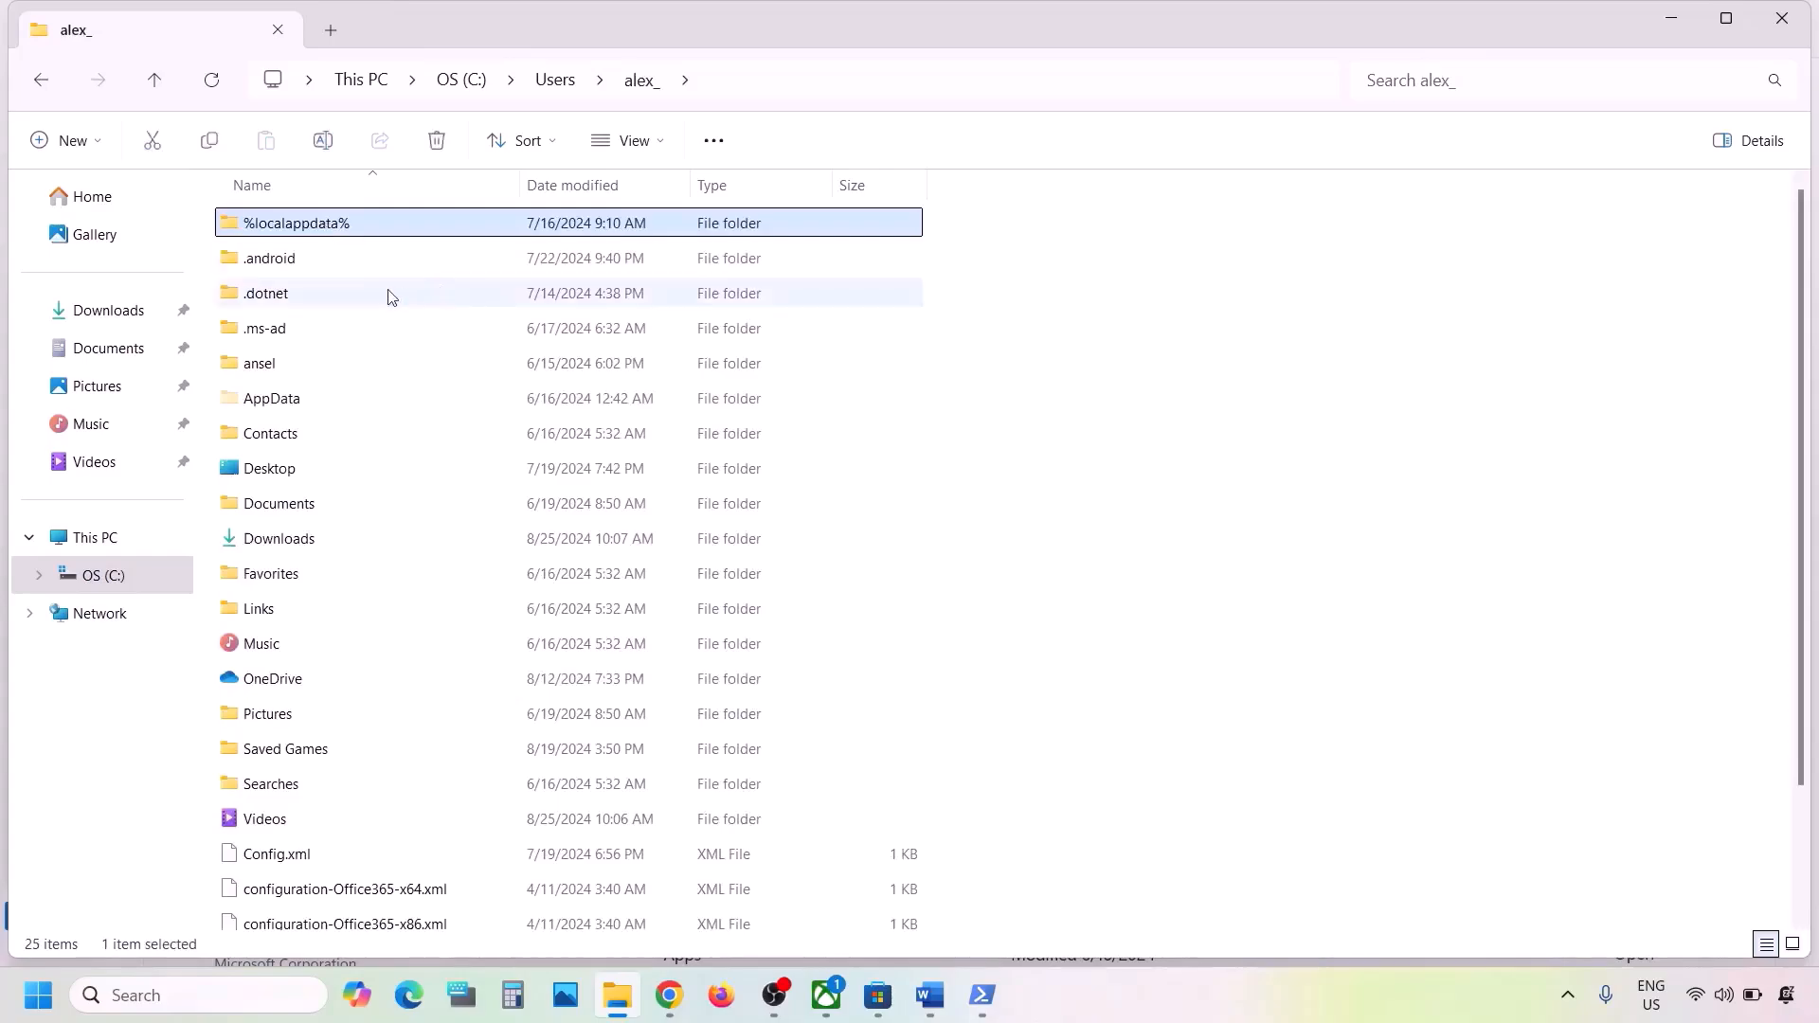
- Check the Hidden items display option, and browse through AppData and Local to the Packages folder
{"action": "left_click", "coordinate": [263, 403]}
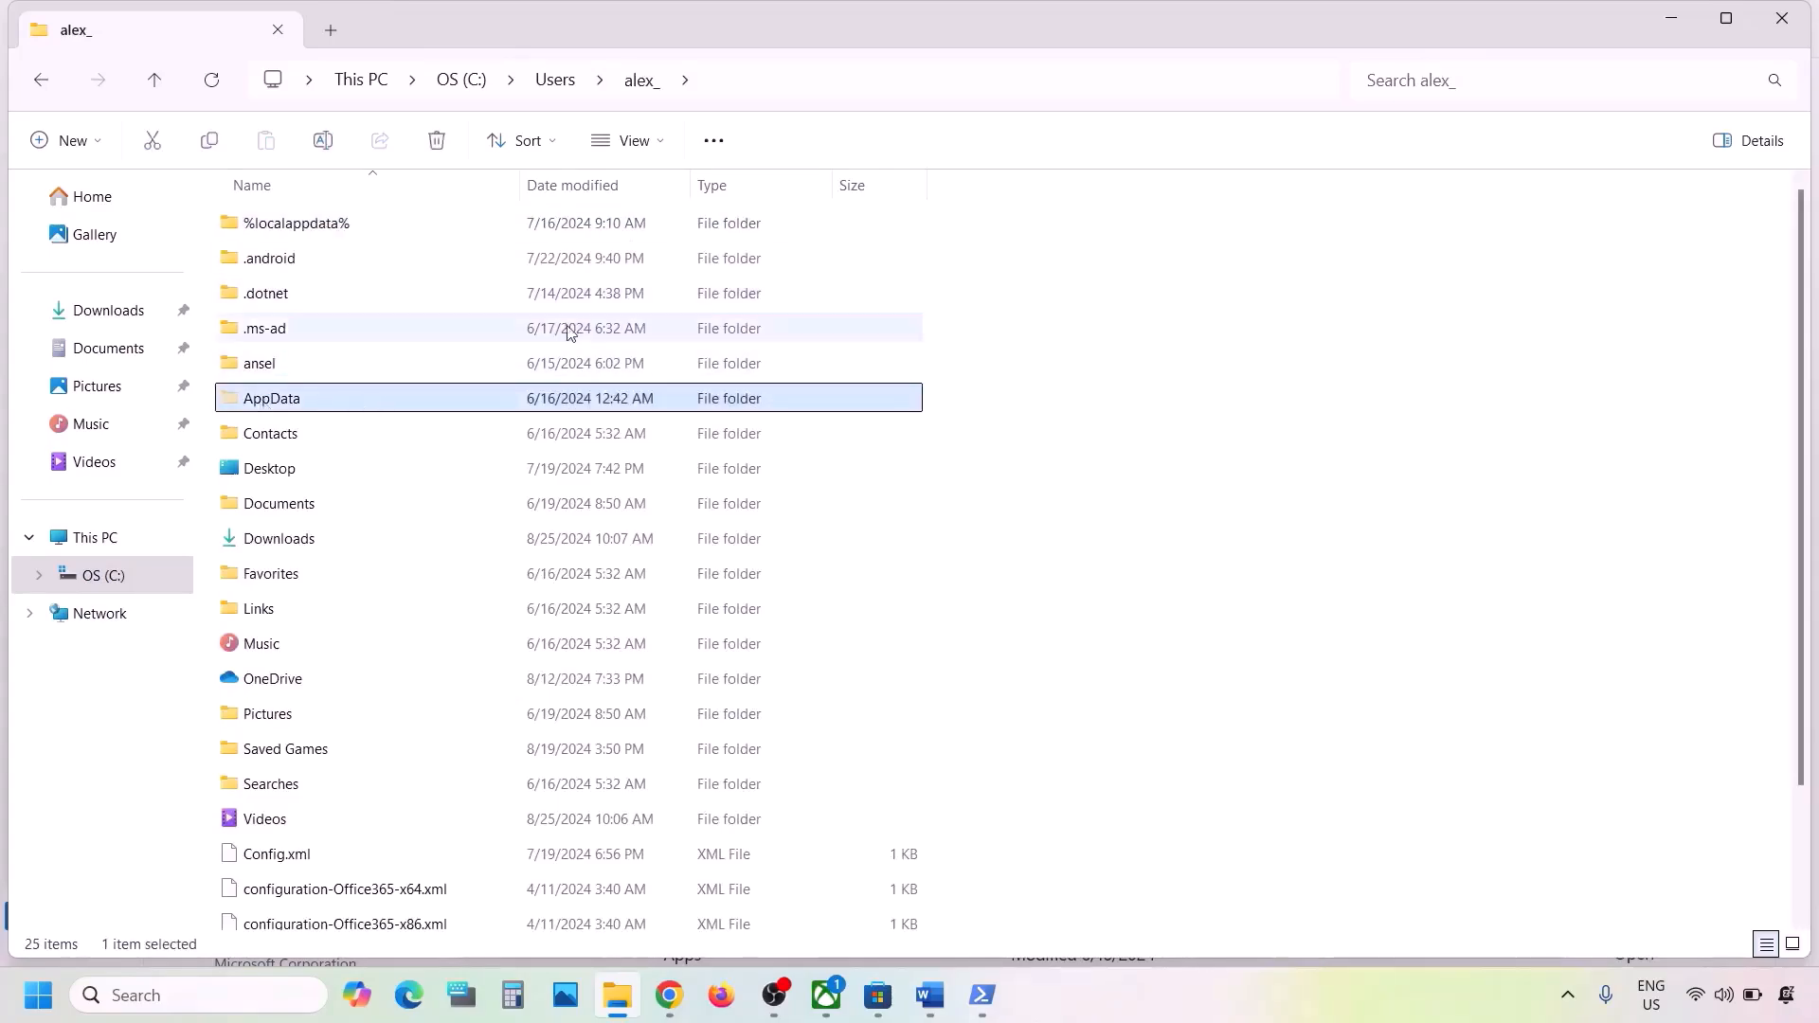
{"action": "left_click", "coordinate": [668, 142]}
{"action": "mouse_move", "coordinate": [633, 594]}
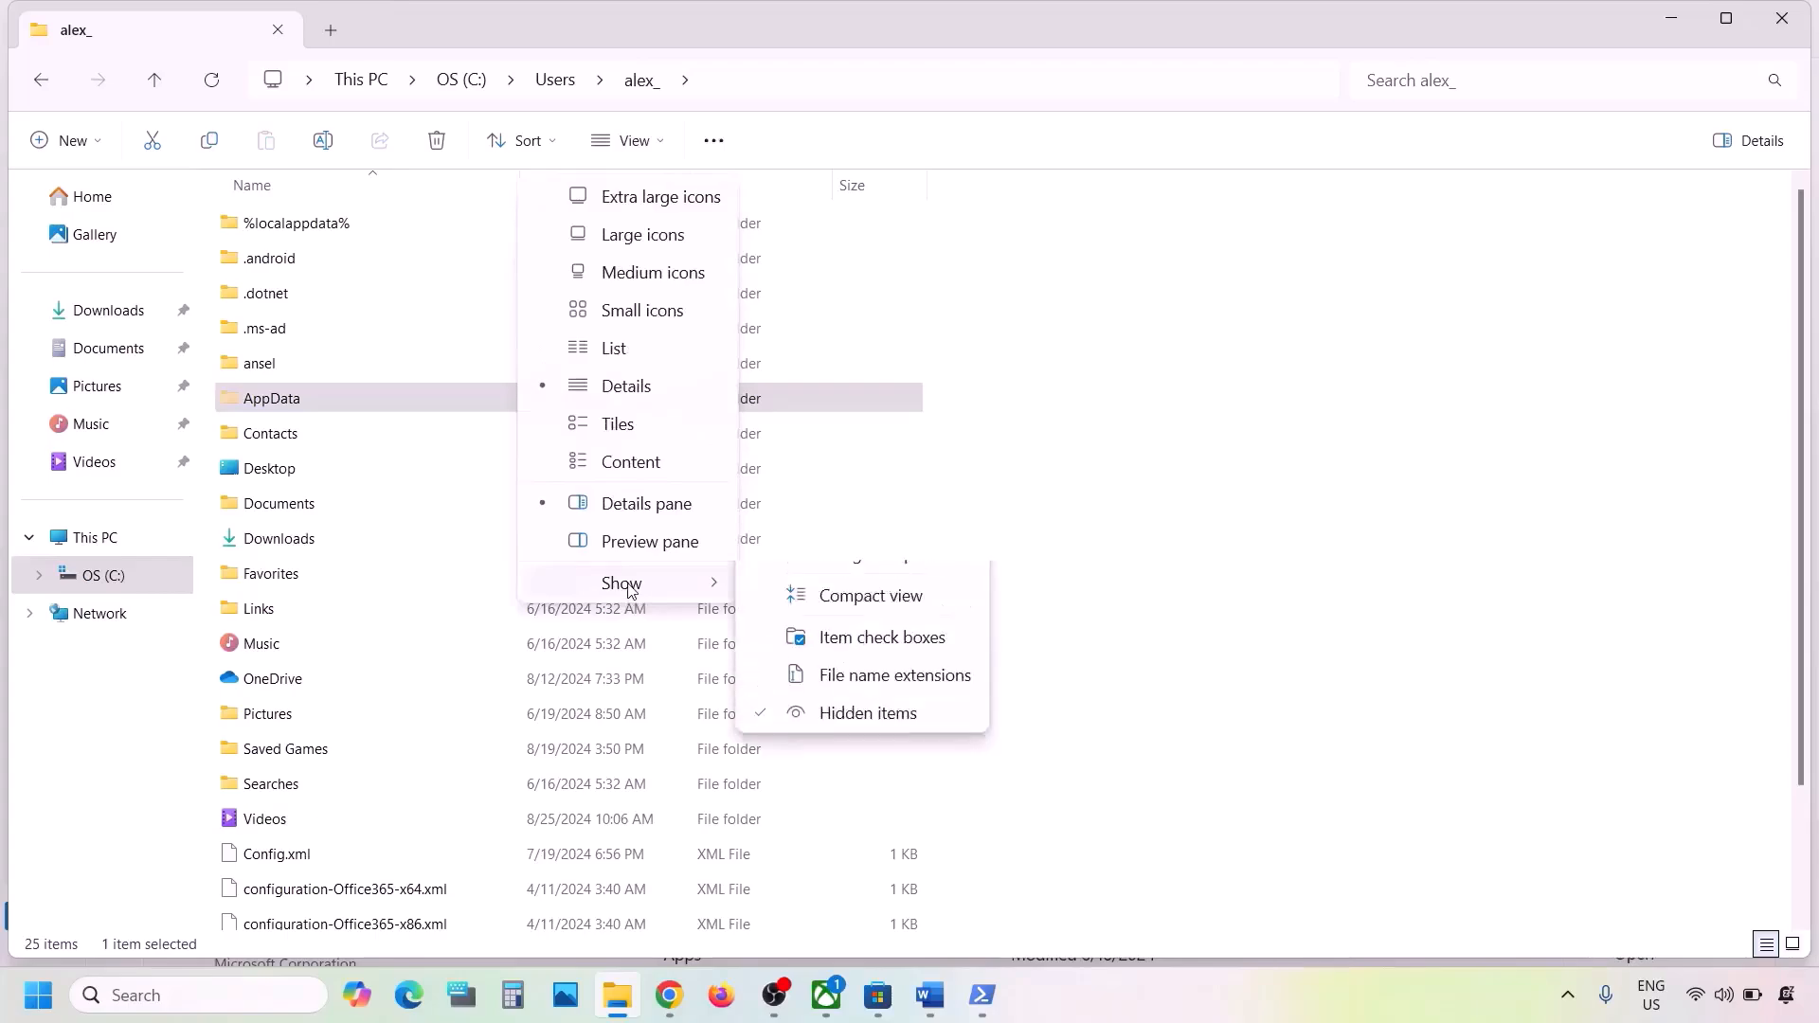
{"action": "left_click", "coordinate": [268, 398]}
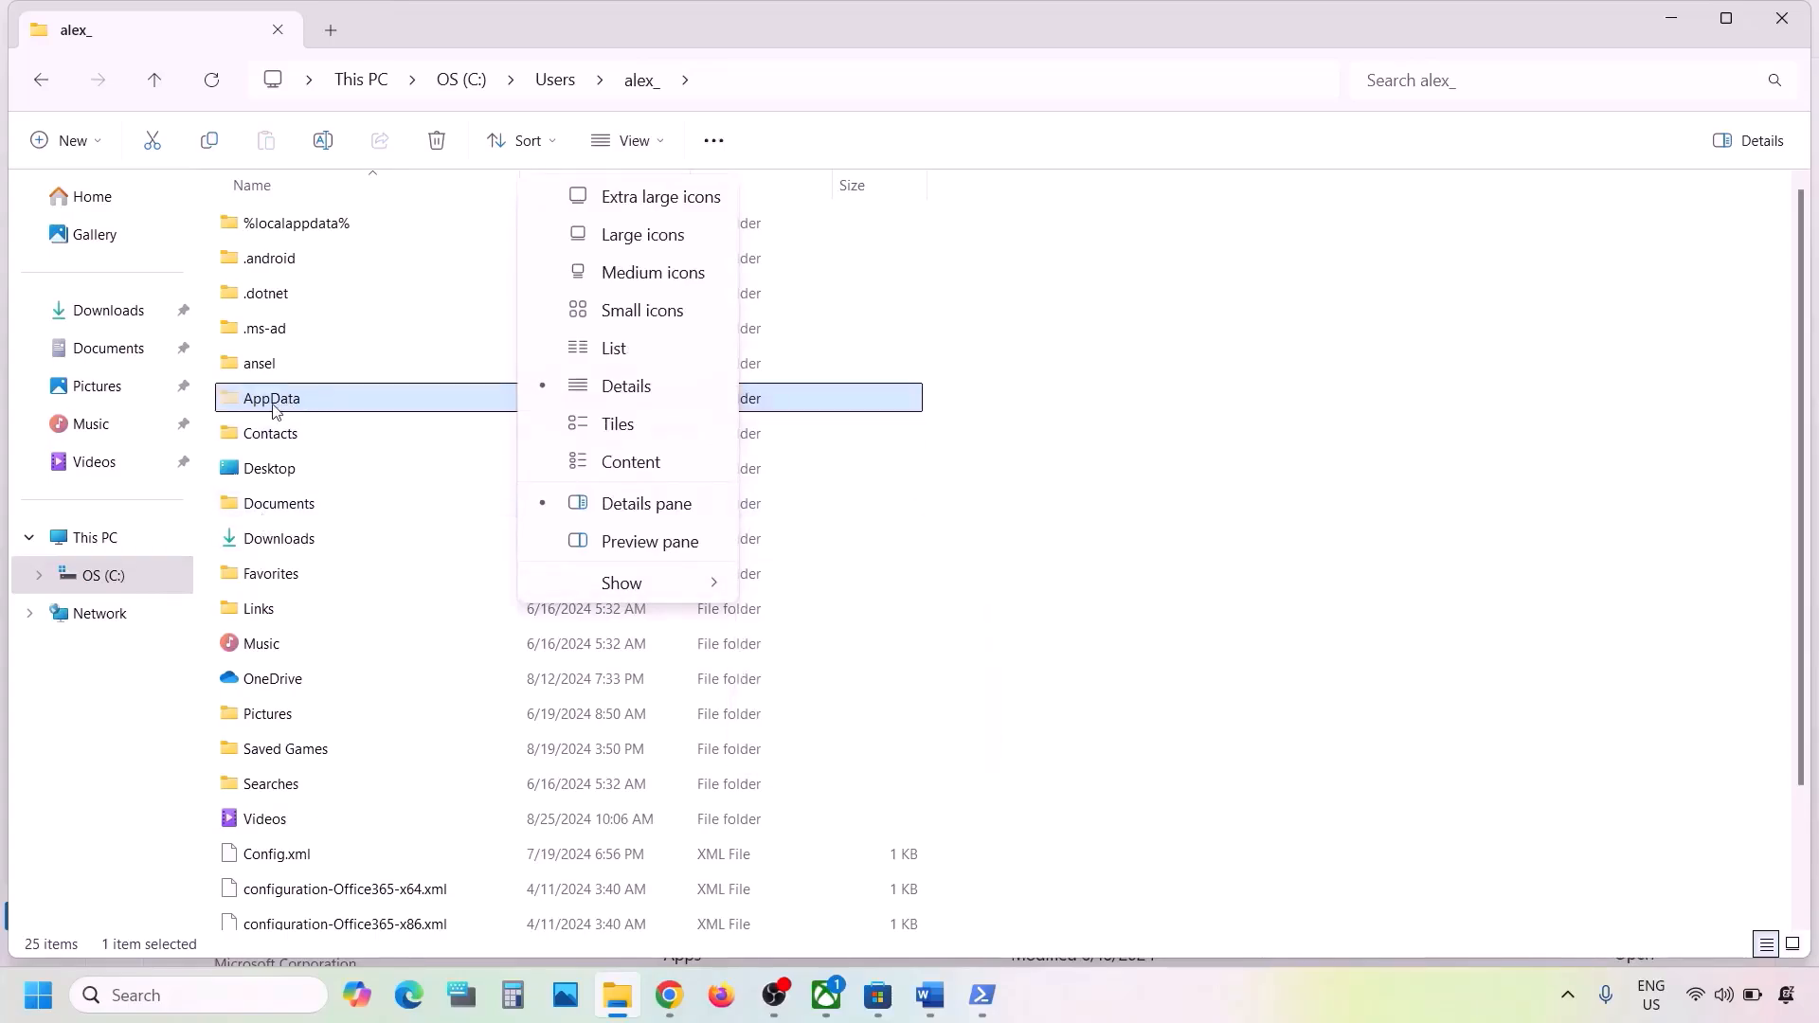
{"action": "double_click", "coordinate": [274, 408]}
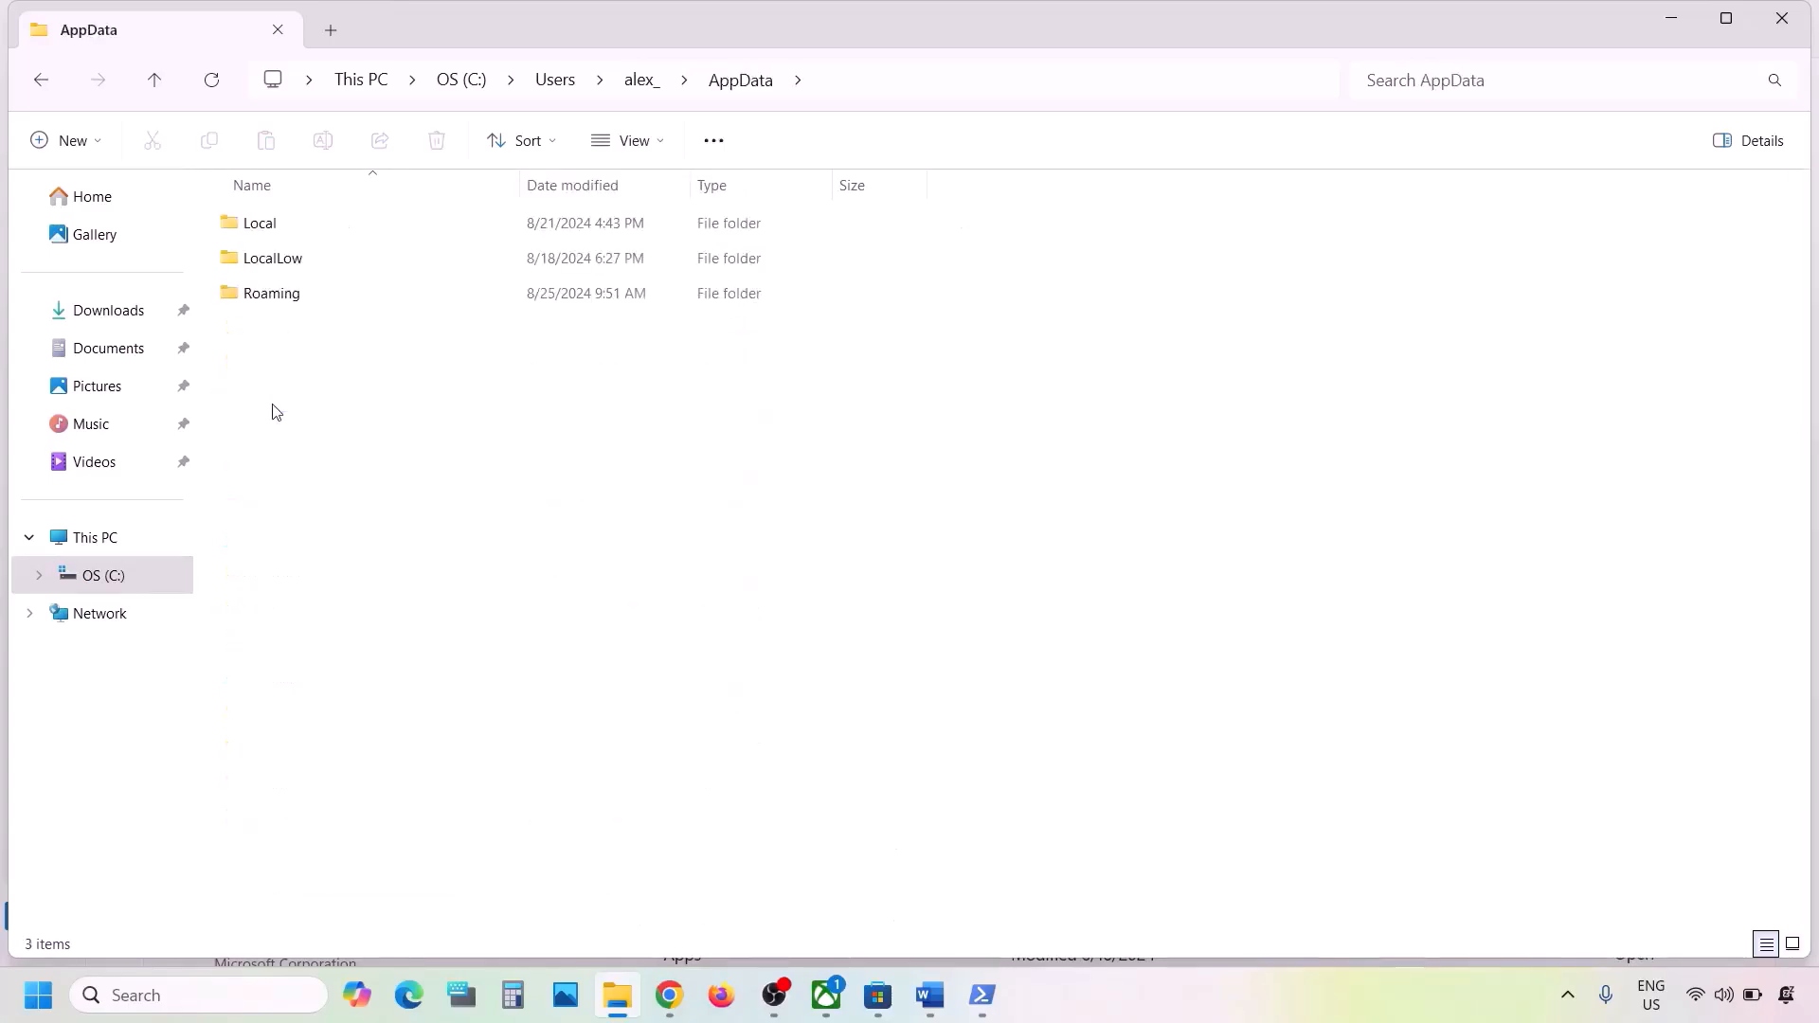
{"action": "double_click", "coordinate": [259, 227]}
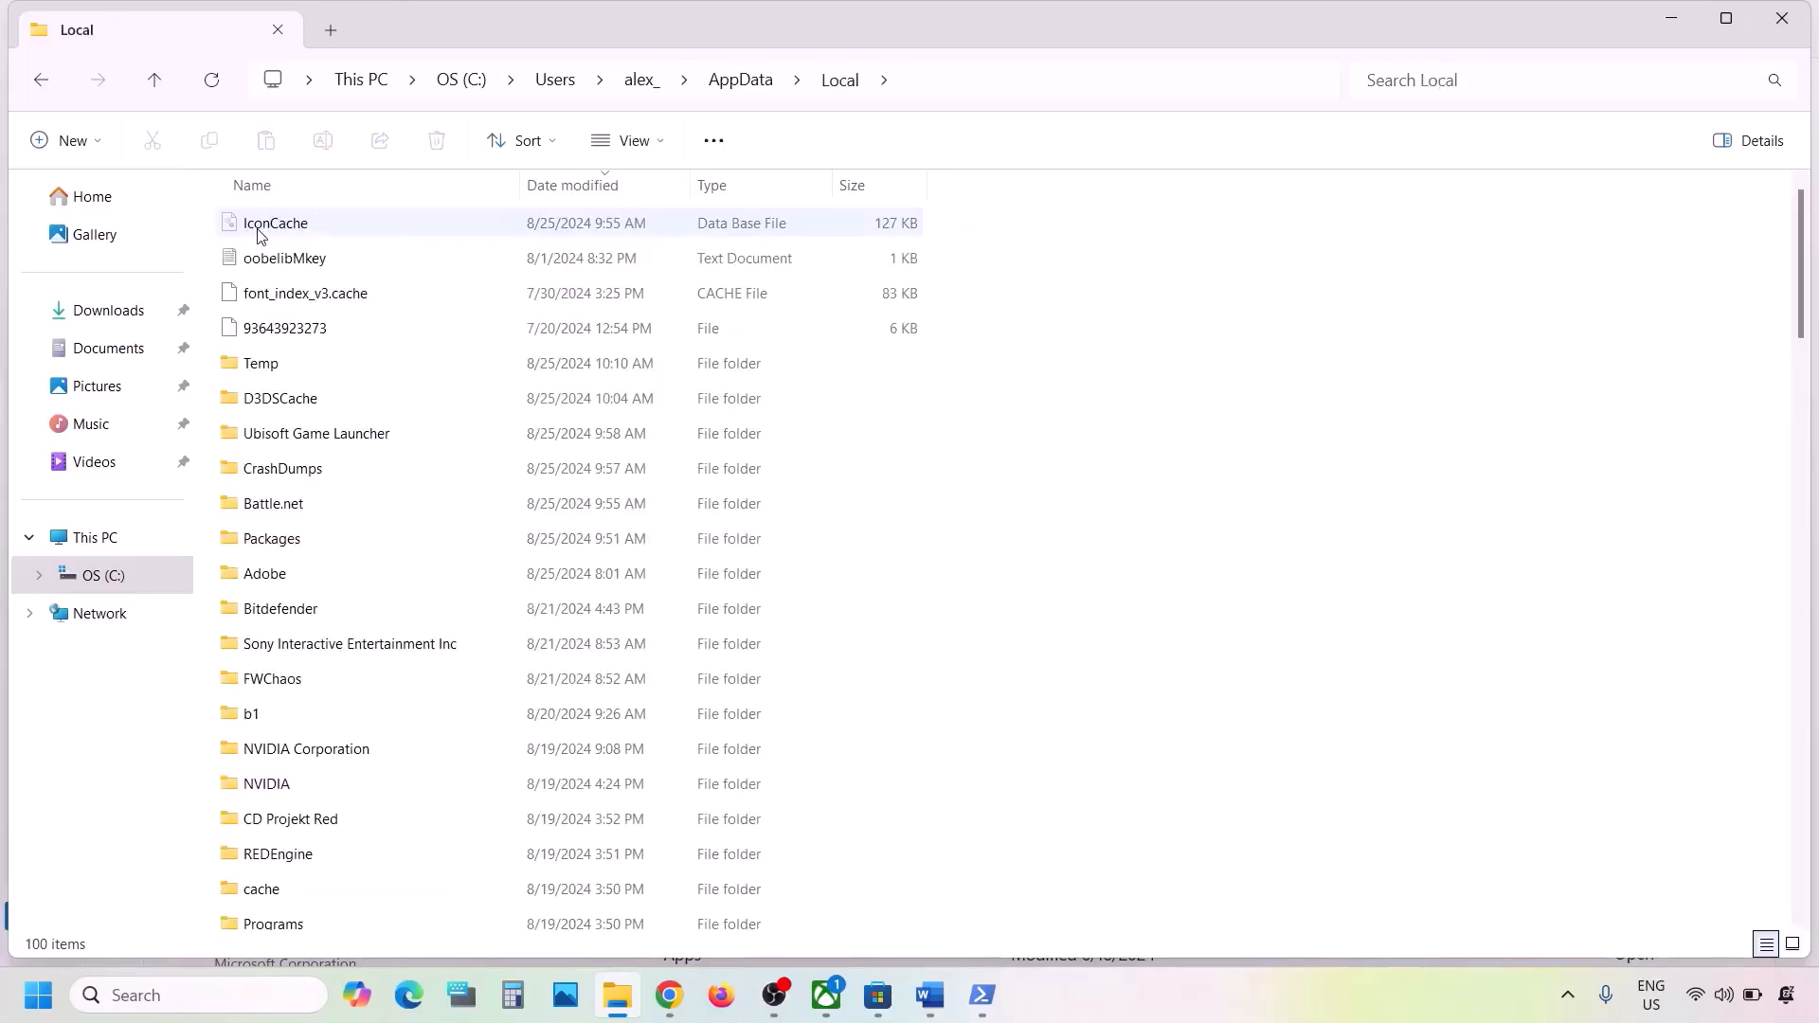
{"action": "double_click", "coordinate": [284, 544]}
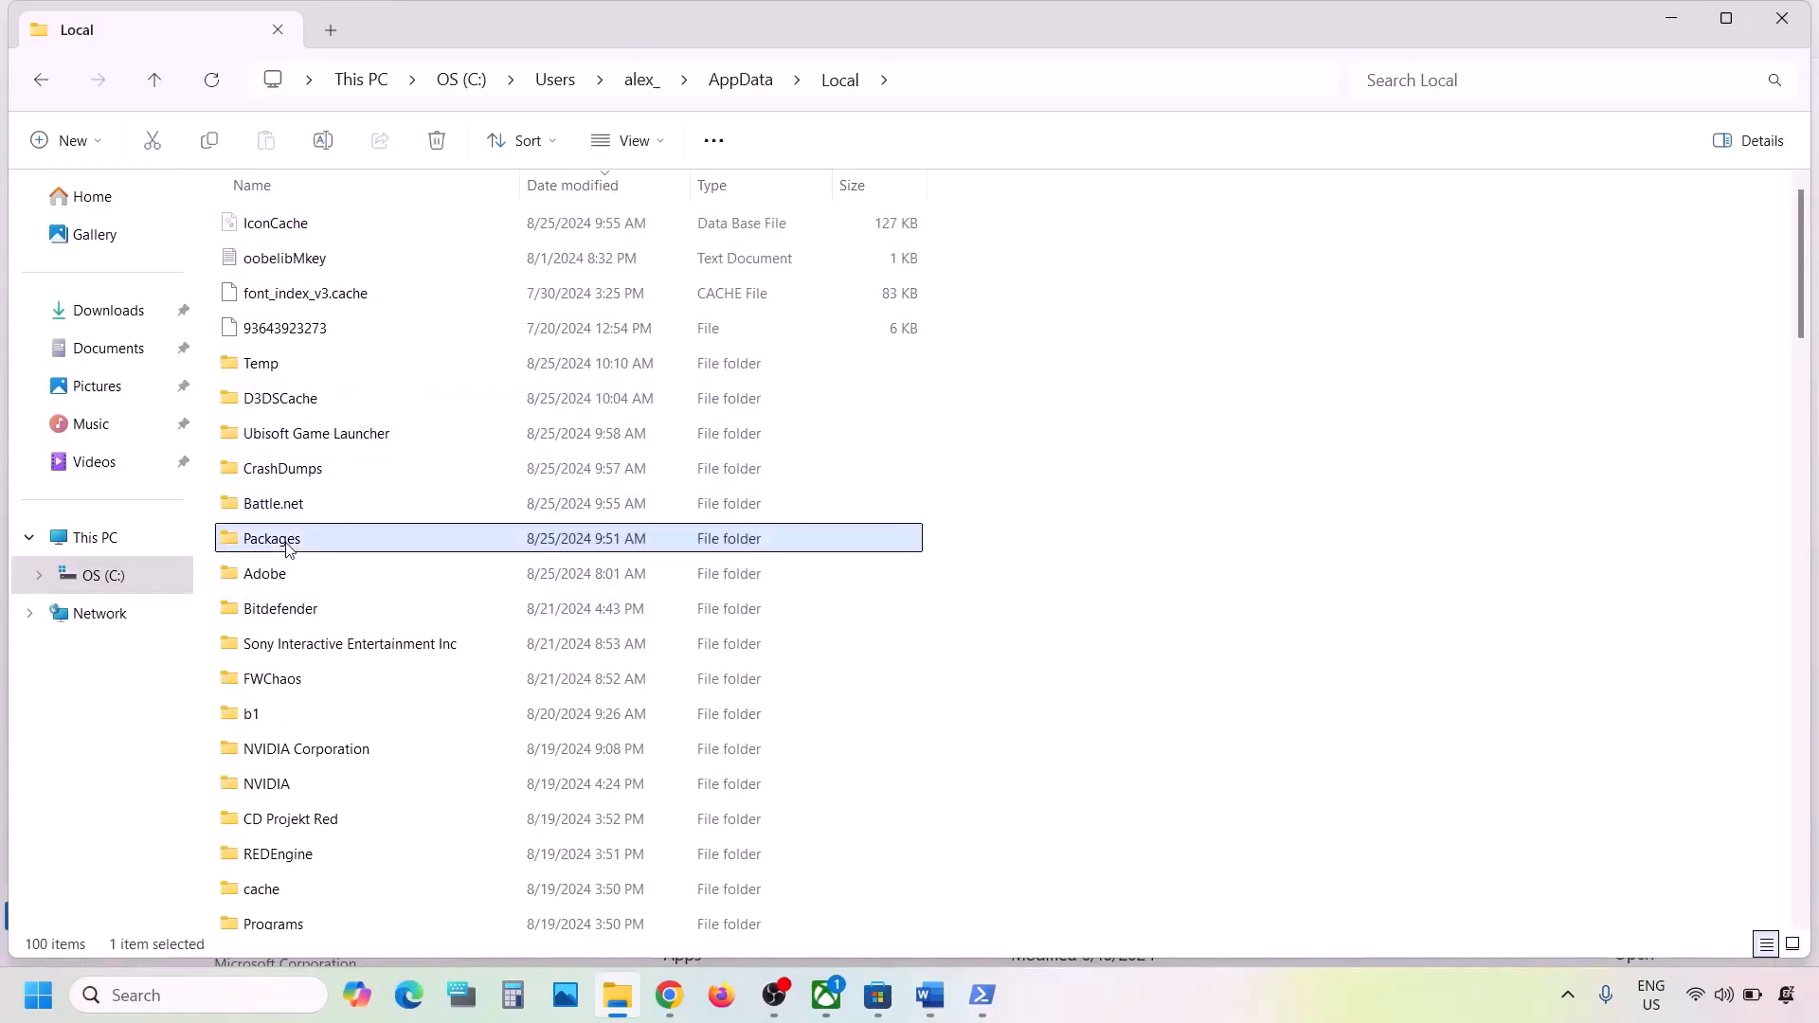
- Return to the Word document and highlight the folder name Microsoft.WindowsStore_8wekyb3d8bbwe in the Step 5 path, and minimize the document
{"action": "scroll", "coordinate": [443, 563], "scroll_direction": "down", "scroll_amount": 5}
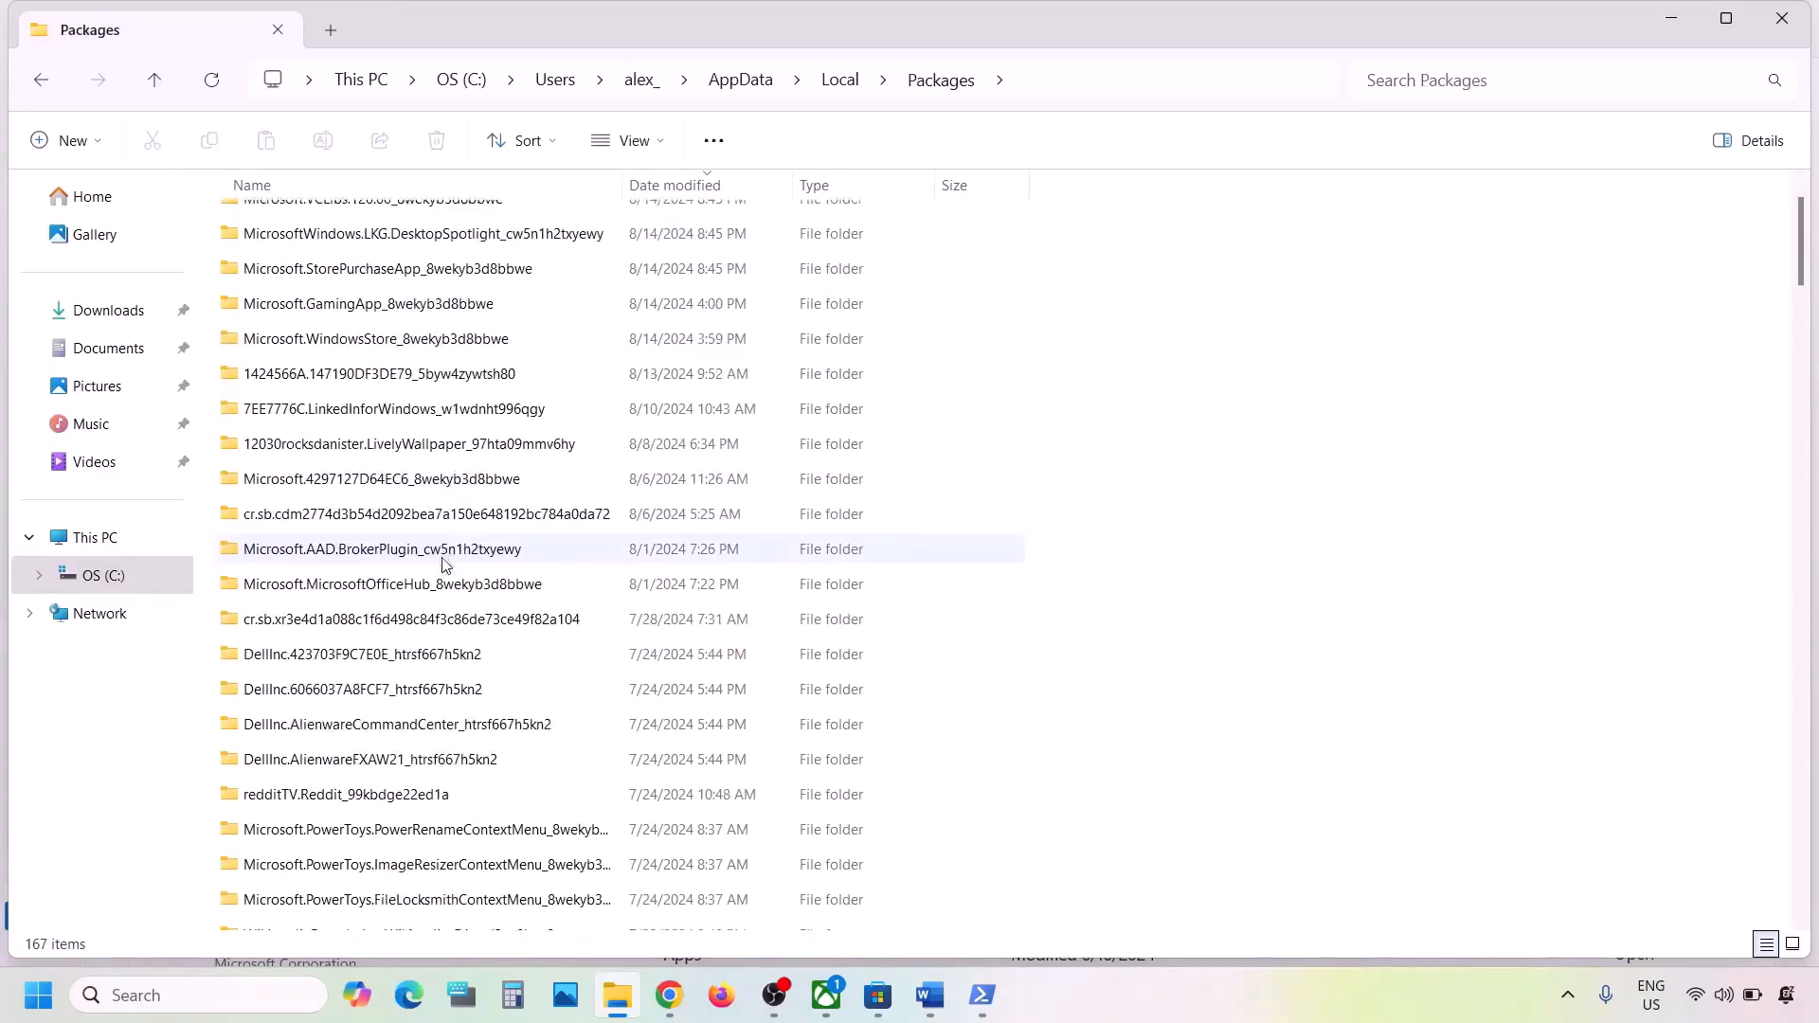
{"action": "scroll", "coordinate": [443, 563], "scroll_direction": "down", "scroll_amount": 6}
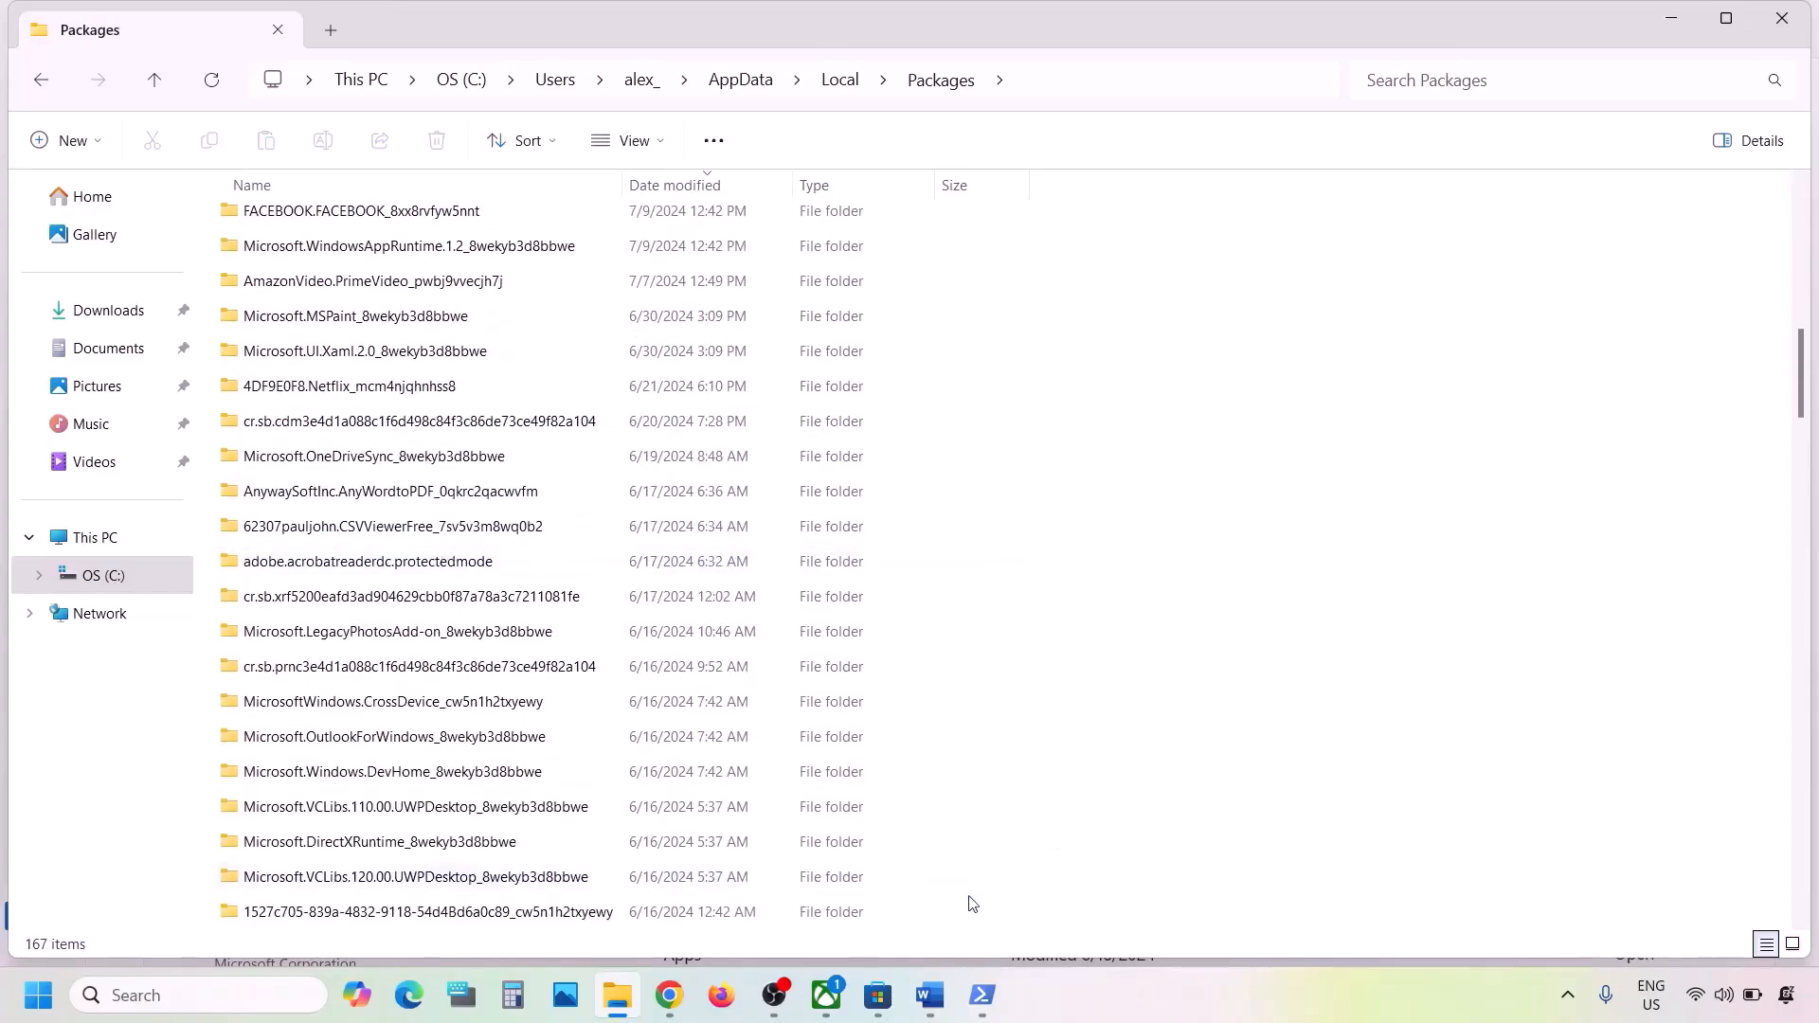
{"action": "left_click", "coordinate": [929, 994]}
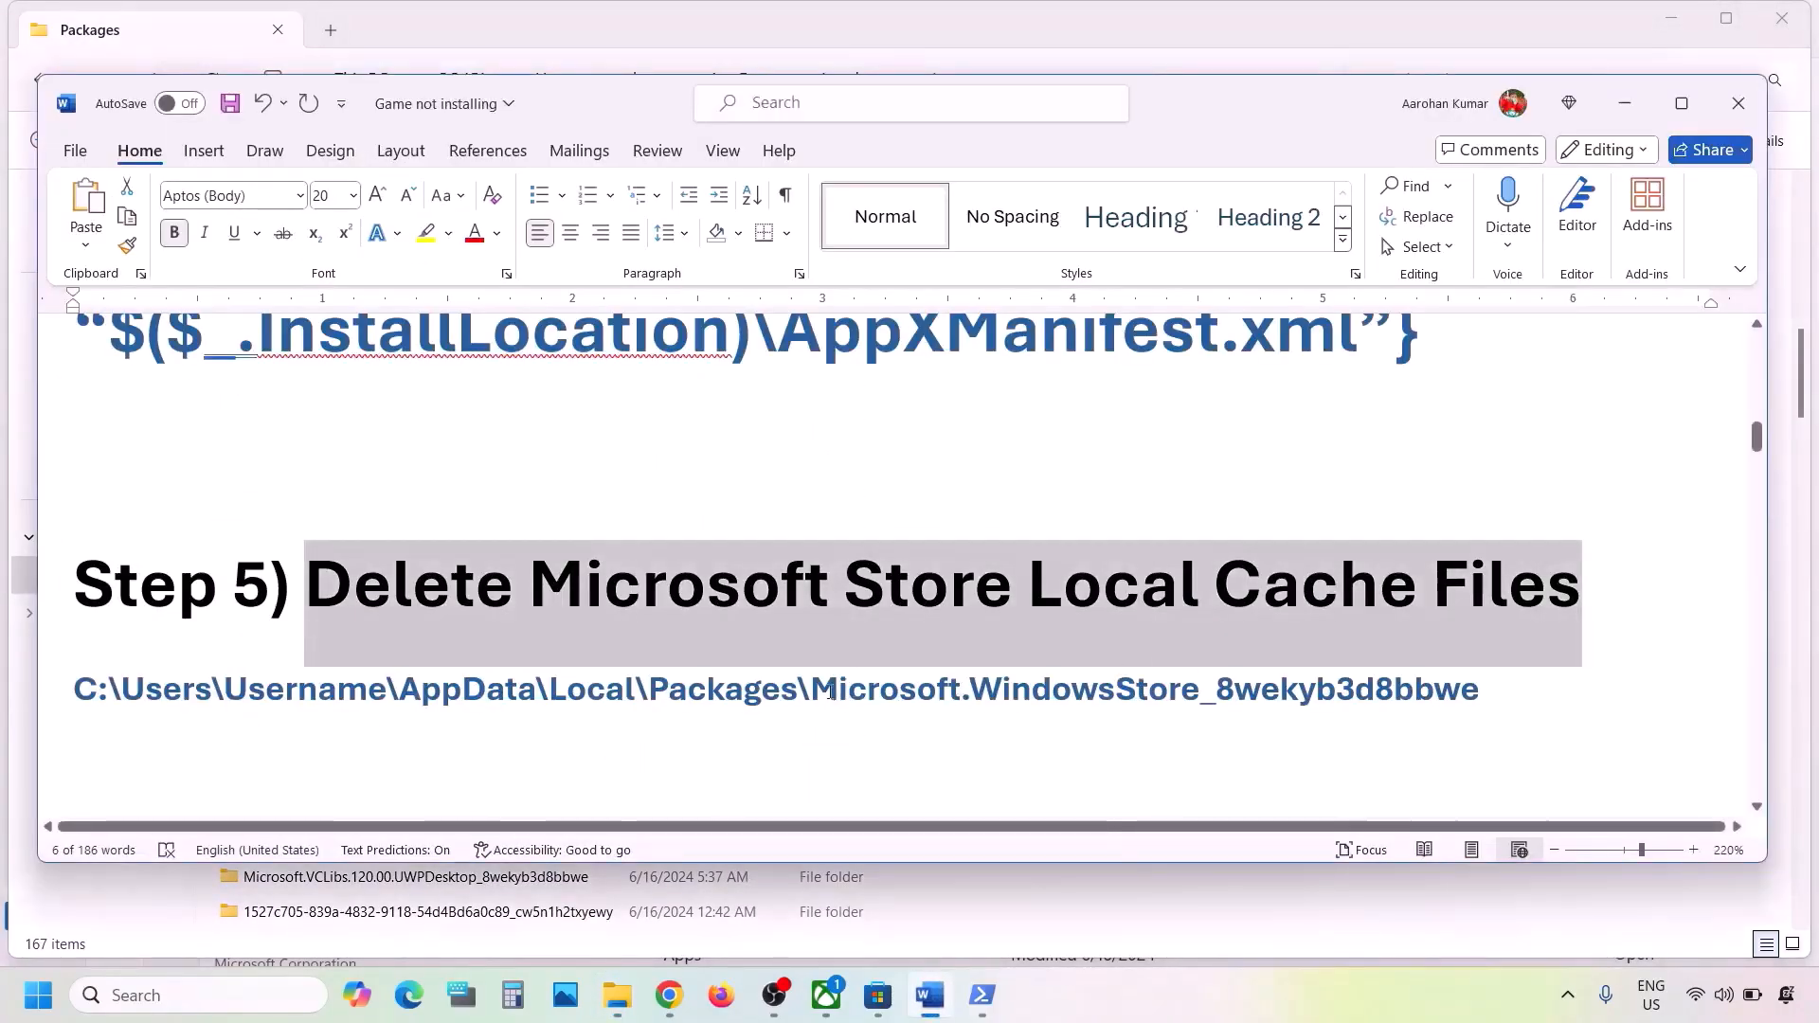
{"action": "left_click_drag", "start_coordinate": [812, 690], "coordinate": [1300, 684]}
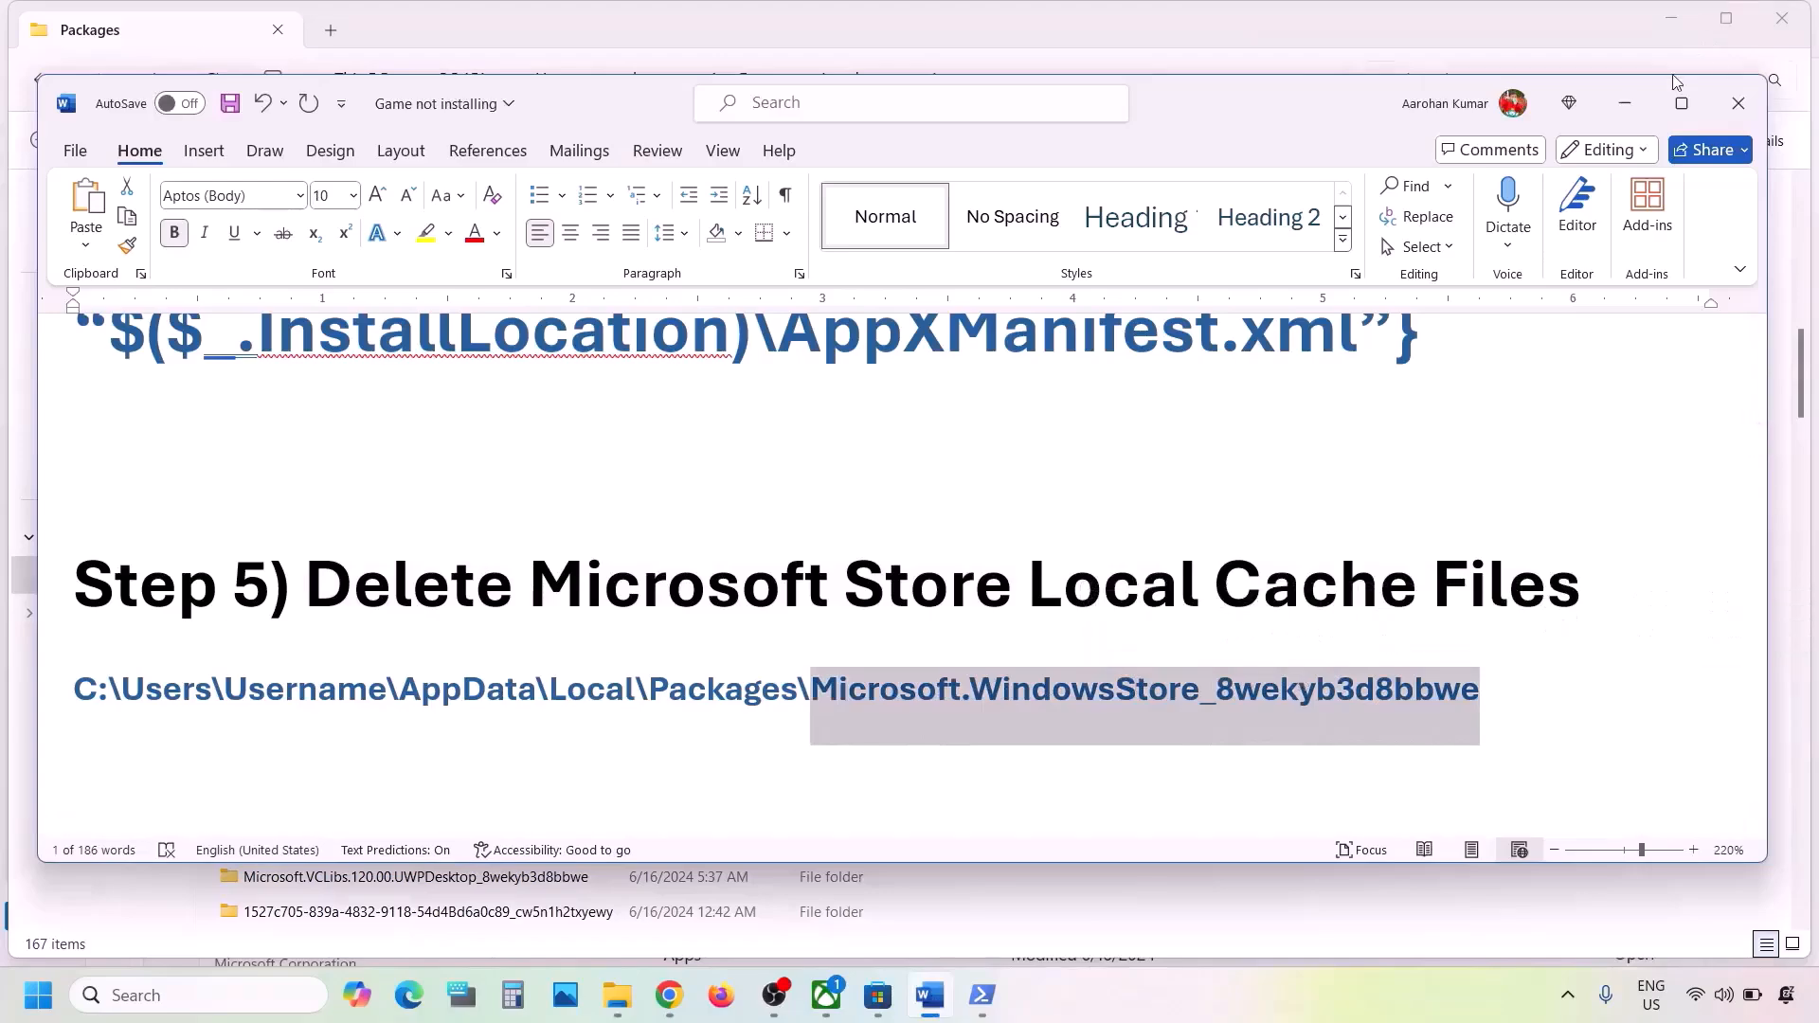
{"action": "left_click", "coordinate": [1625, 102]}
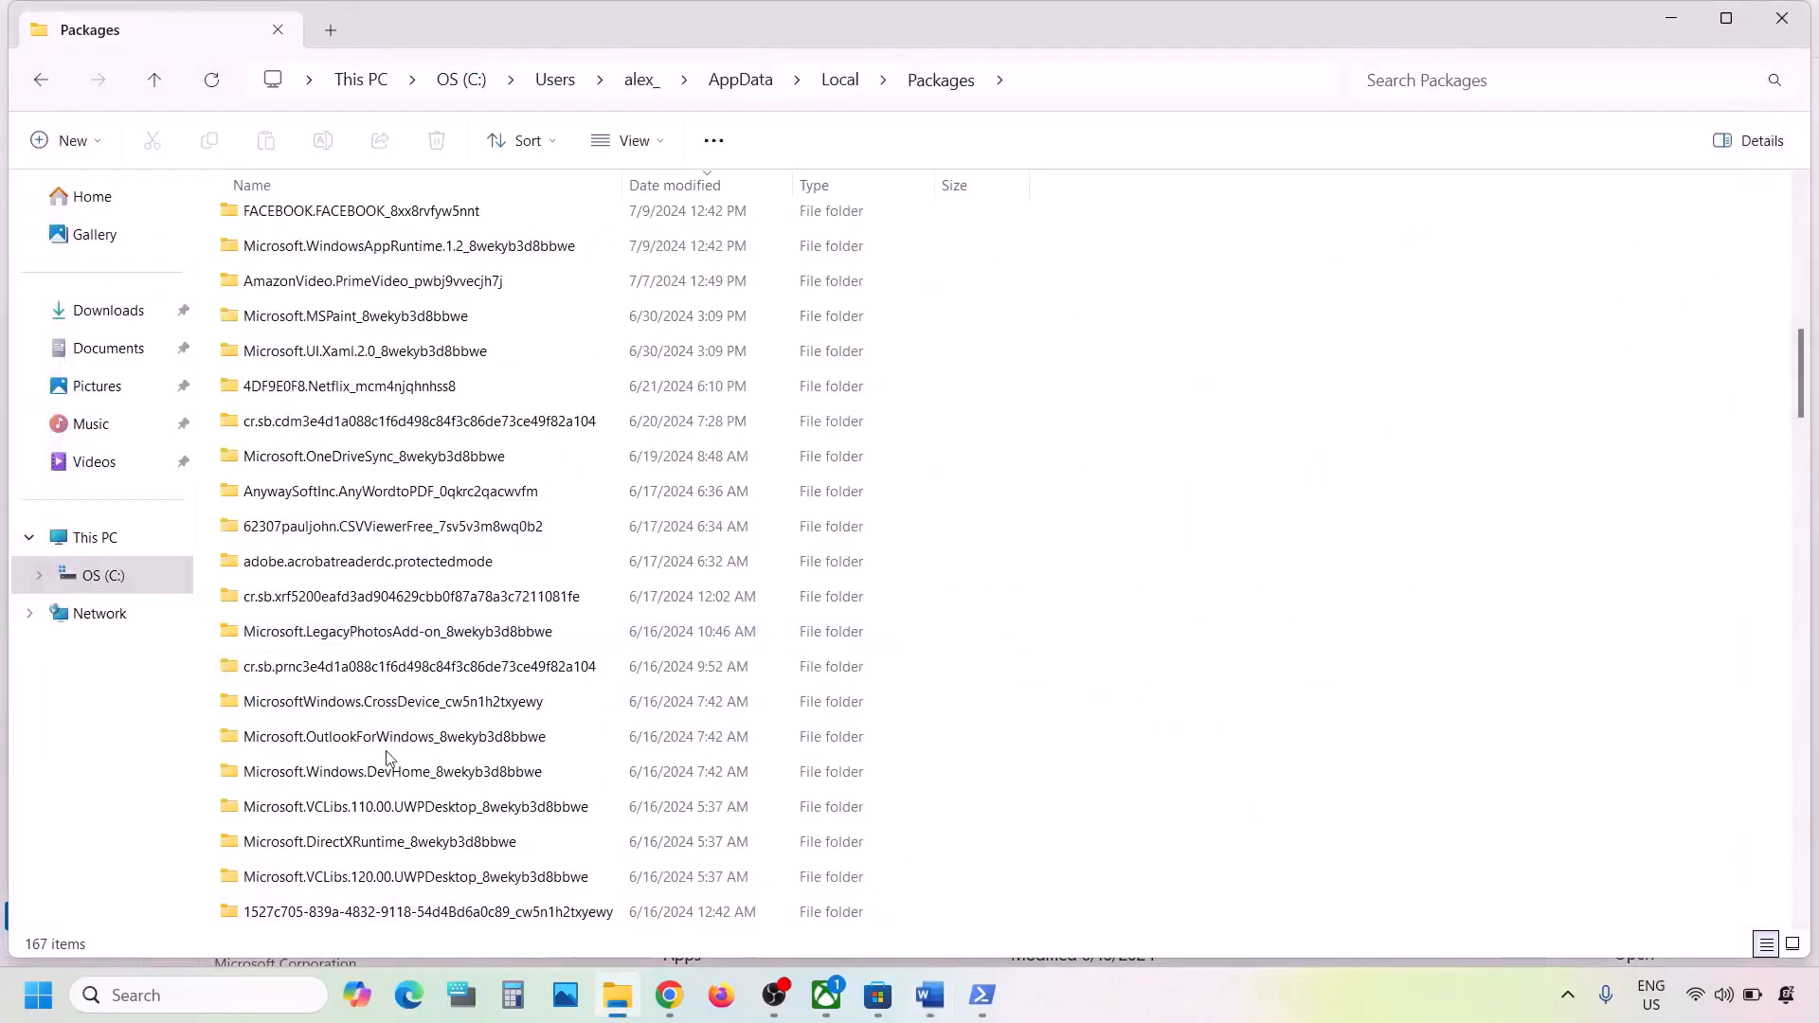
- Find the Microsoft.WindowsStore_8wekyb3d8bbwe folder within Packages and open it
{"action": "scroll", "coordinate": [388, 757], "scroll_direction": "down", "scroll_amount": 7}
{"action": "scroll", "coordinate": [387, 757], "scroll_direction": "down", "scroll_amount": 5}
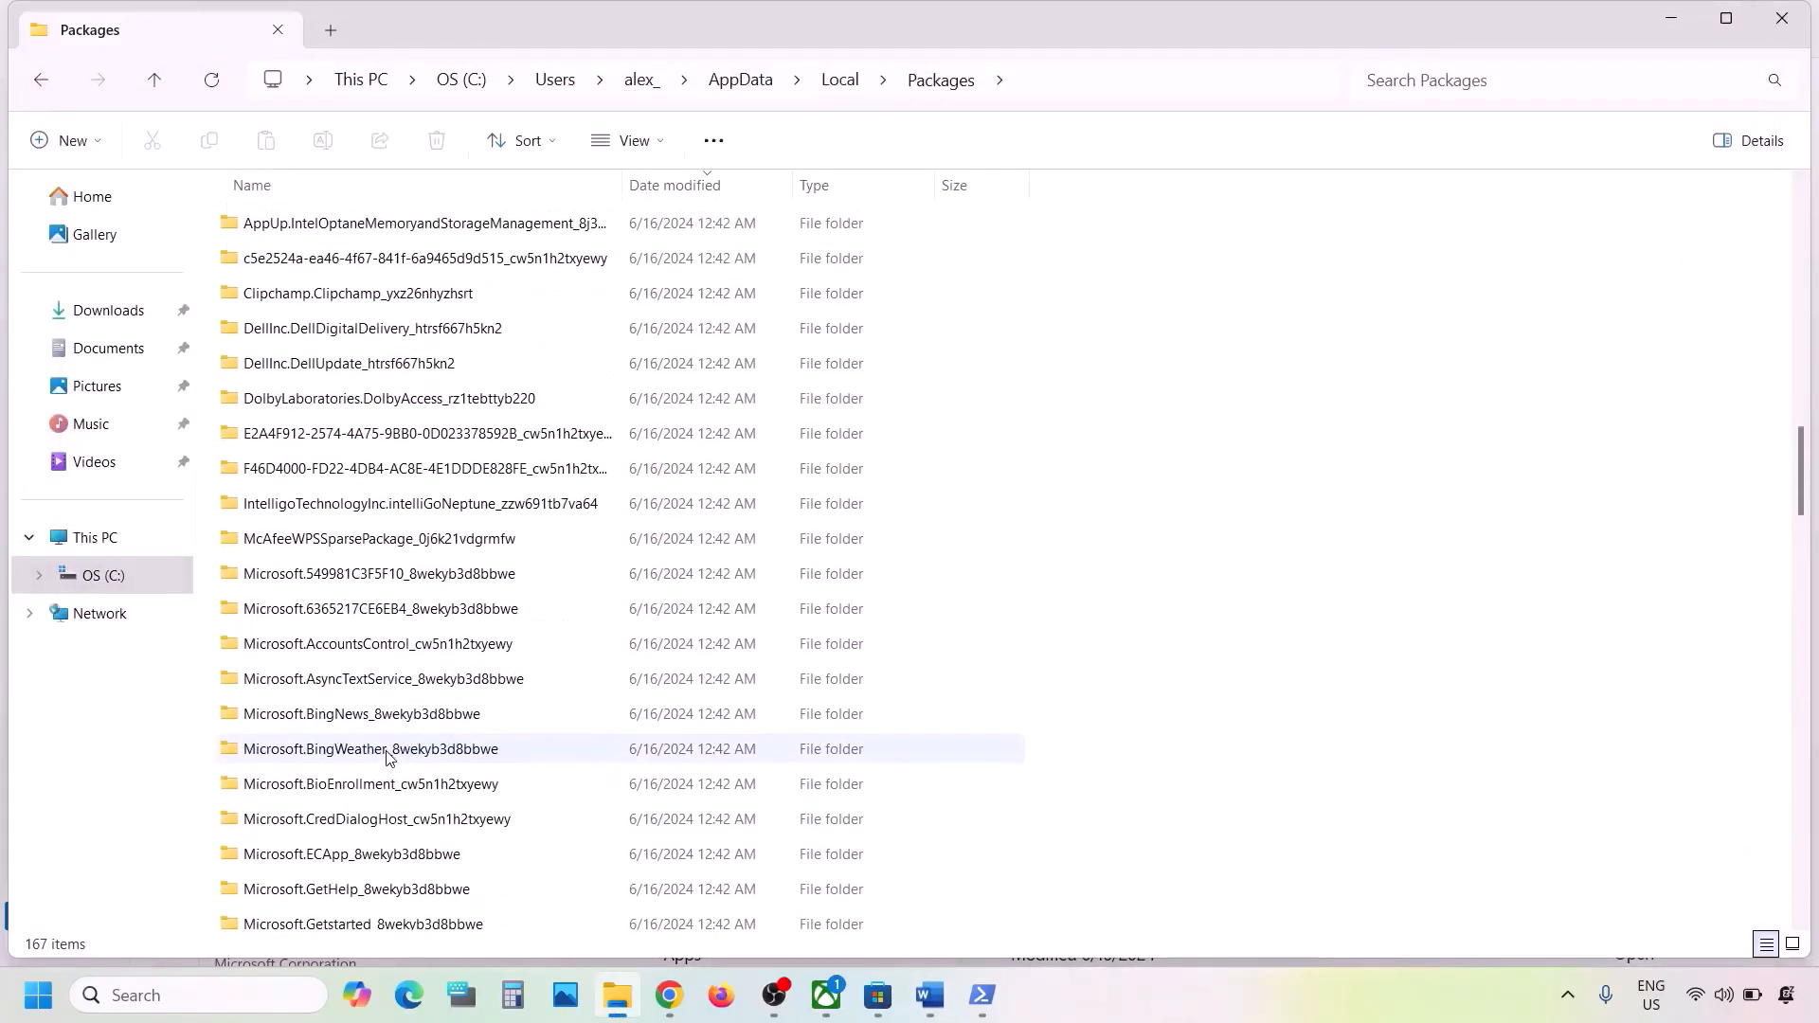
{"action": "scroll", "coordinate": [388, 757], "scroll_direction": "down", "scroll_amount": 6}
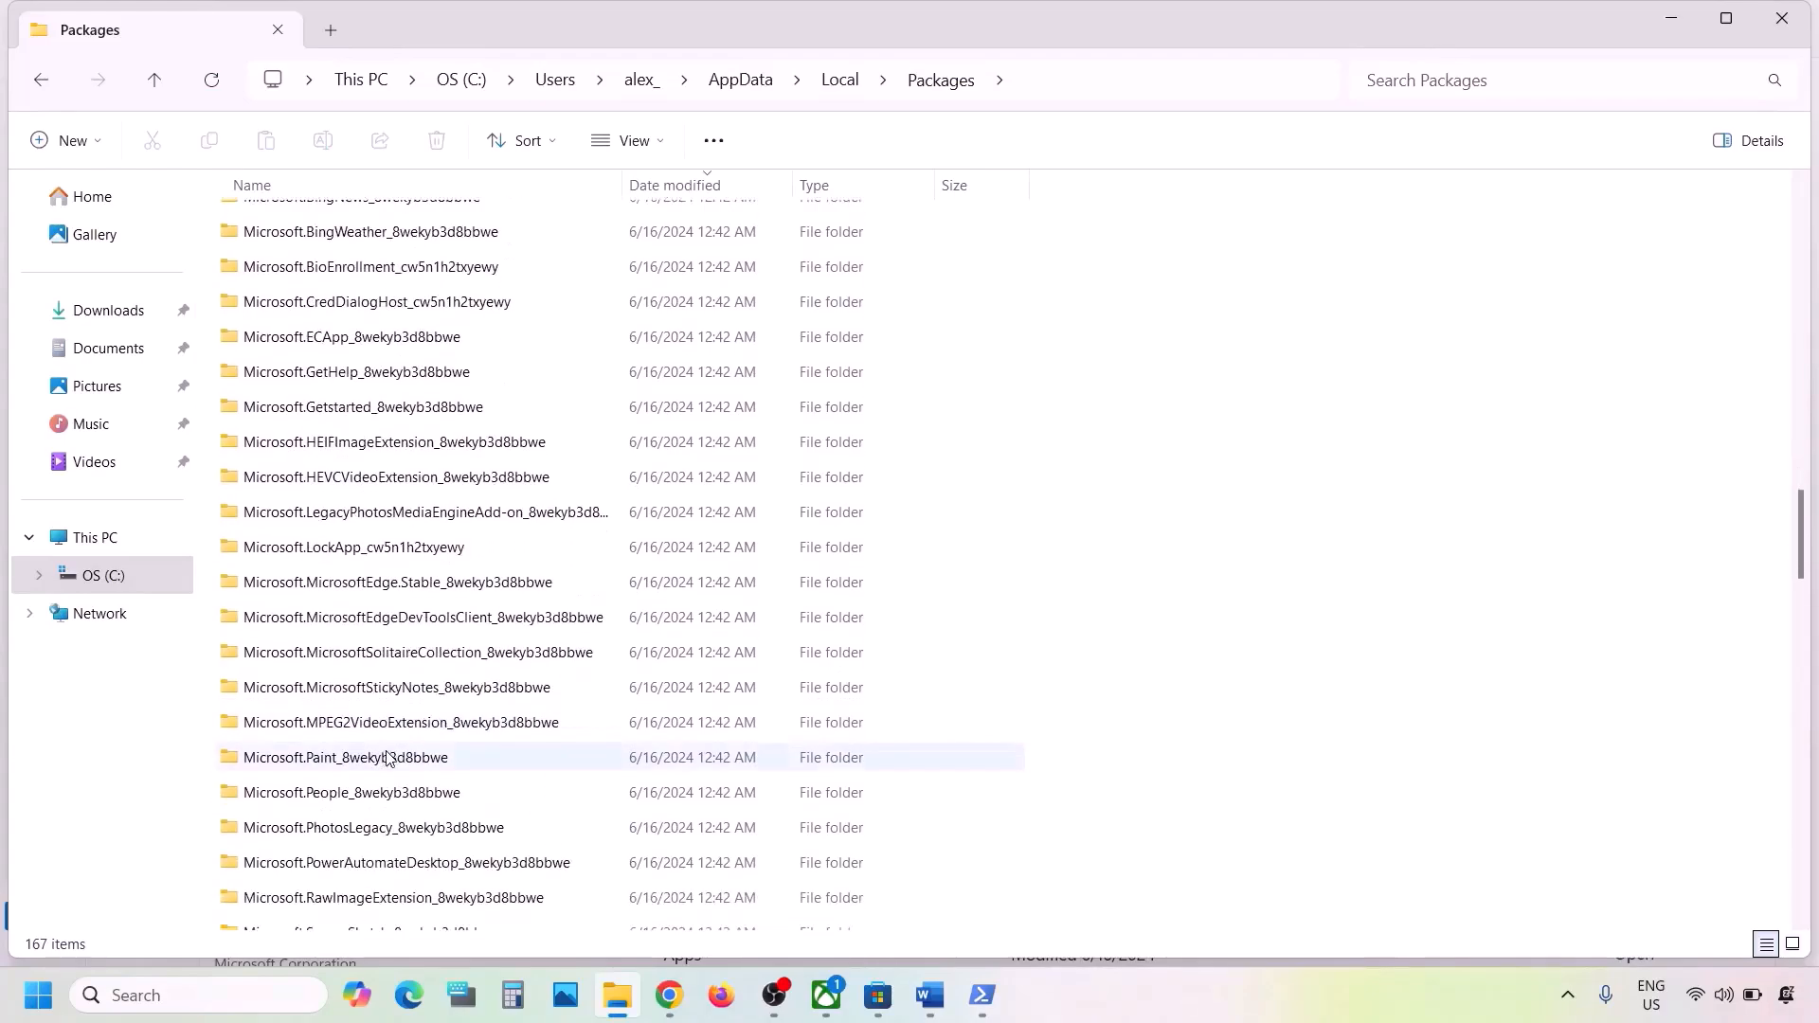
{"action": "scroll", "coordinate": [387, 757], "scroll_direction": "down", "scroll_amount": 7}
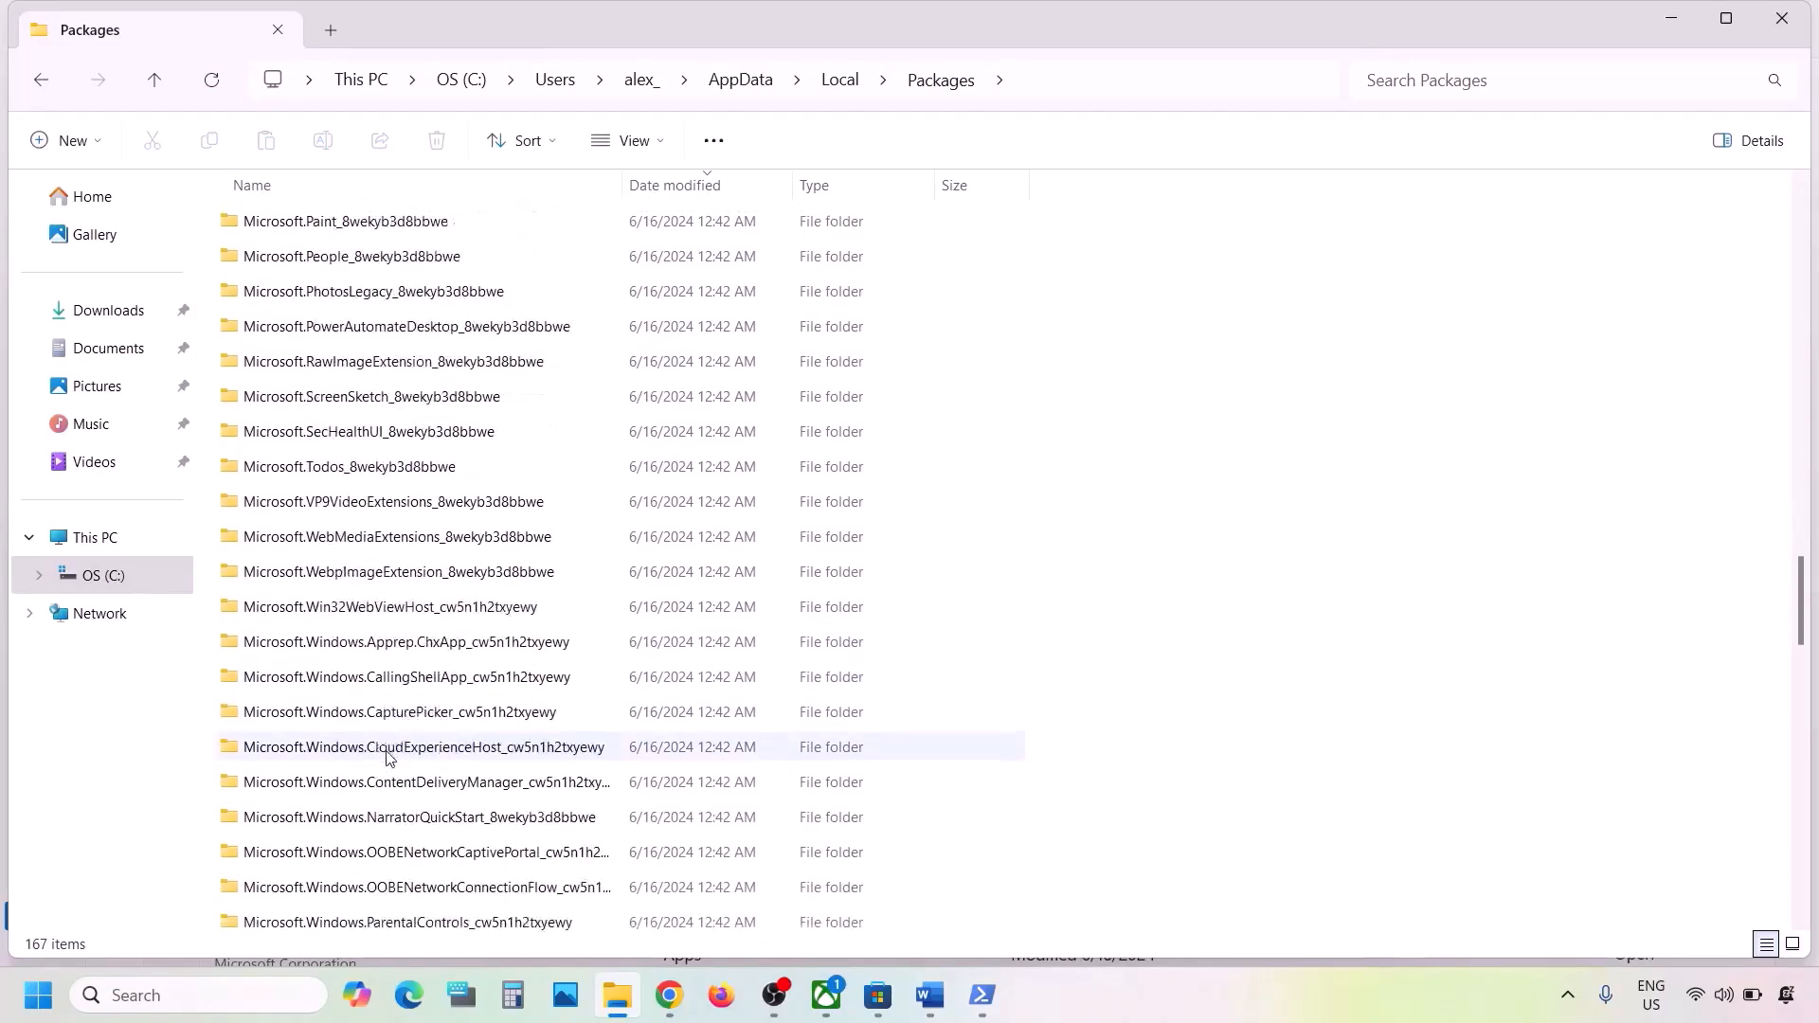
{"action": "scroll", "coordinate": [388, 757], "scroll_direction": "down", "scroll_amount": 2}
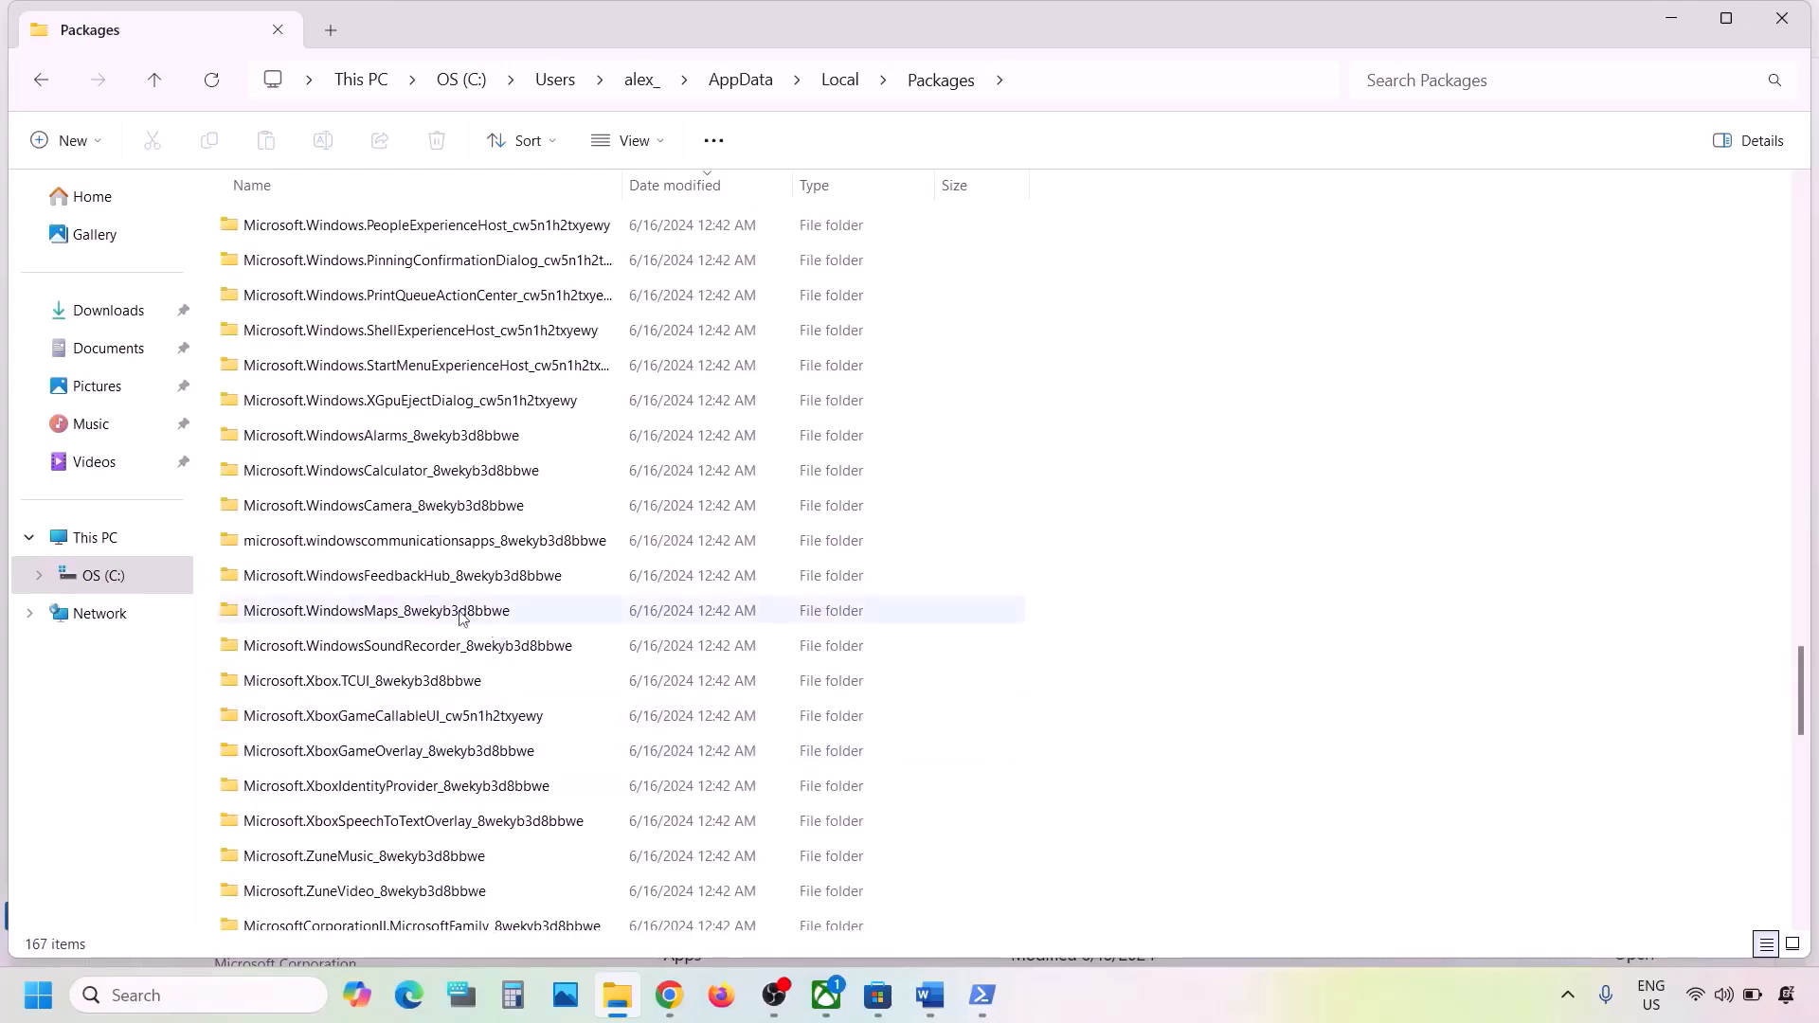
{"action": "left_click", "coordinate": [1117, 1015]}
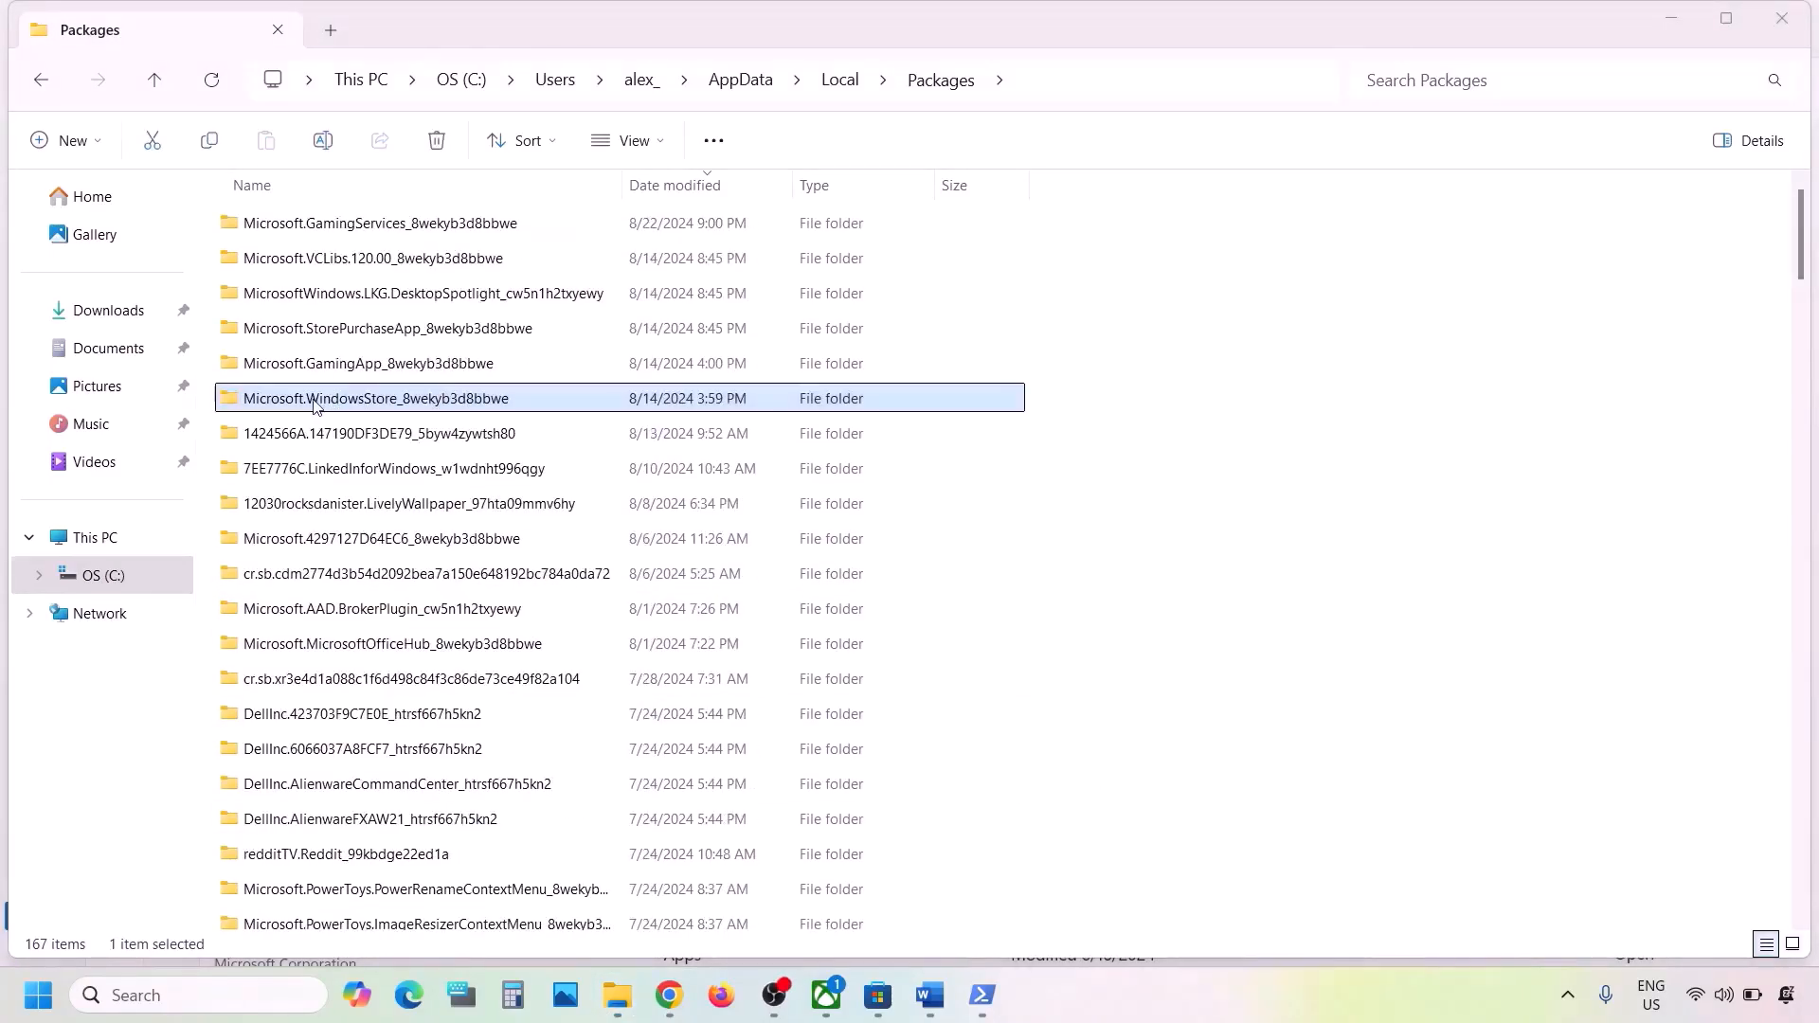
{"action": "left_click", "coordinate": [315, 405]}
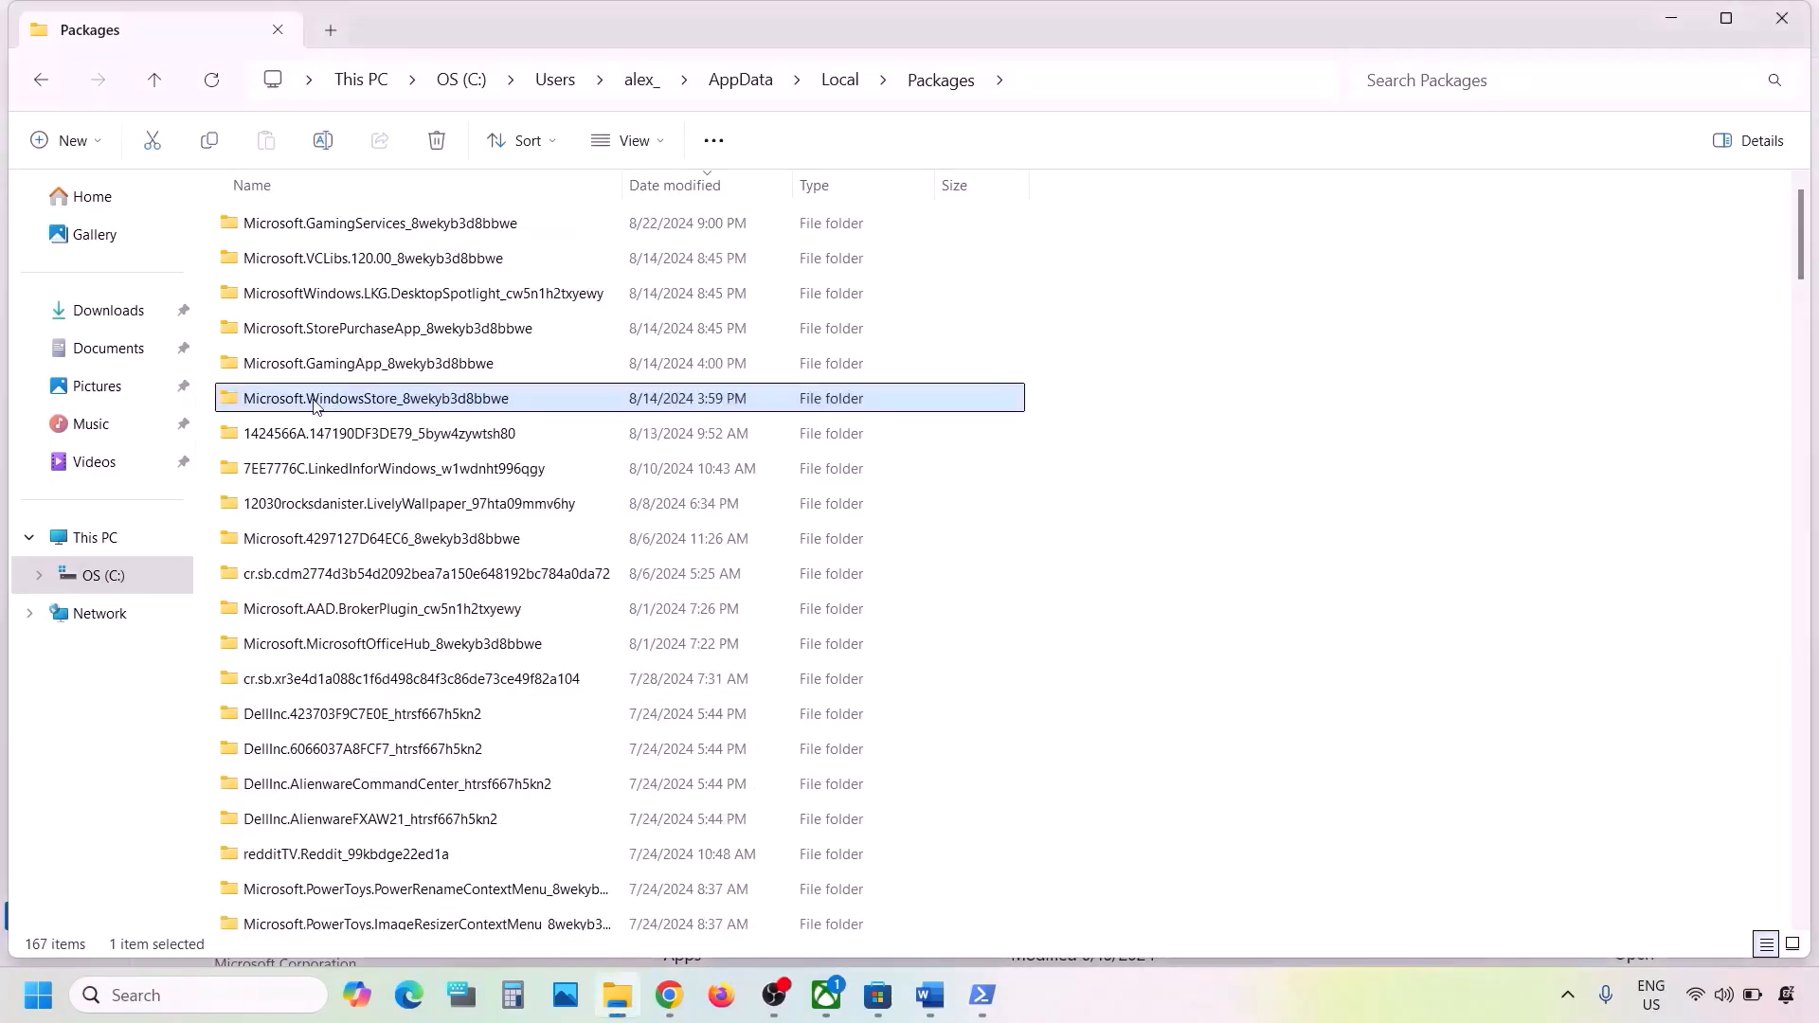
{"action": "double_click", "coordinate": [484, 402]}
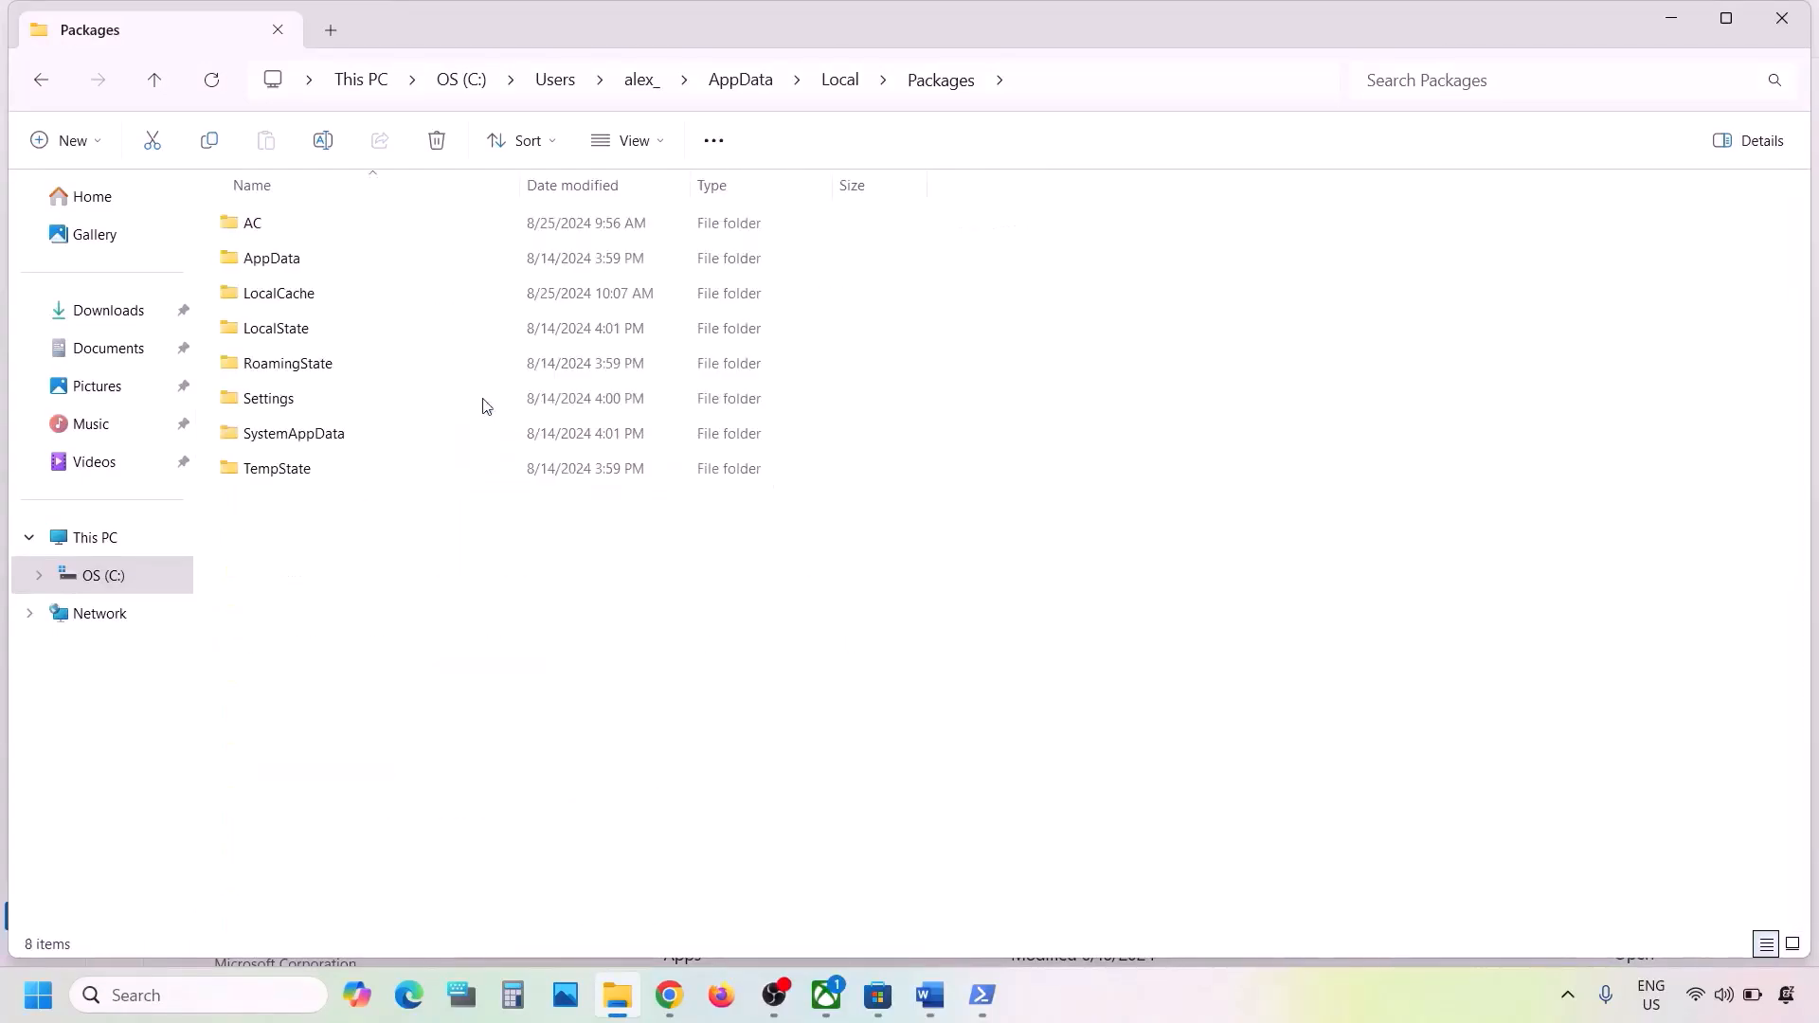
- Delete the LocalCache folder inside the Microsoft.WindowsStore_8wekyb3d8bbwe folder
{"action": "left_click", "coordinate": [375, 300]}
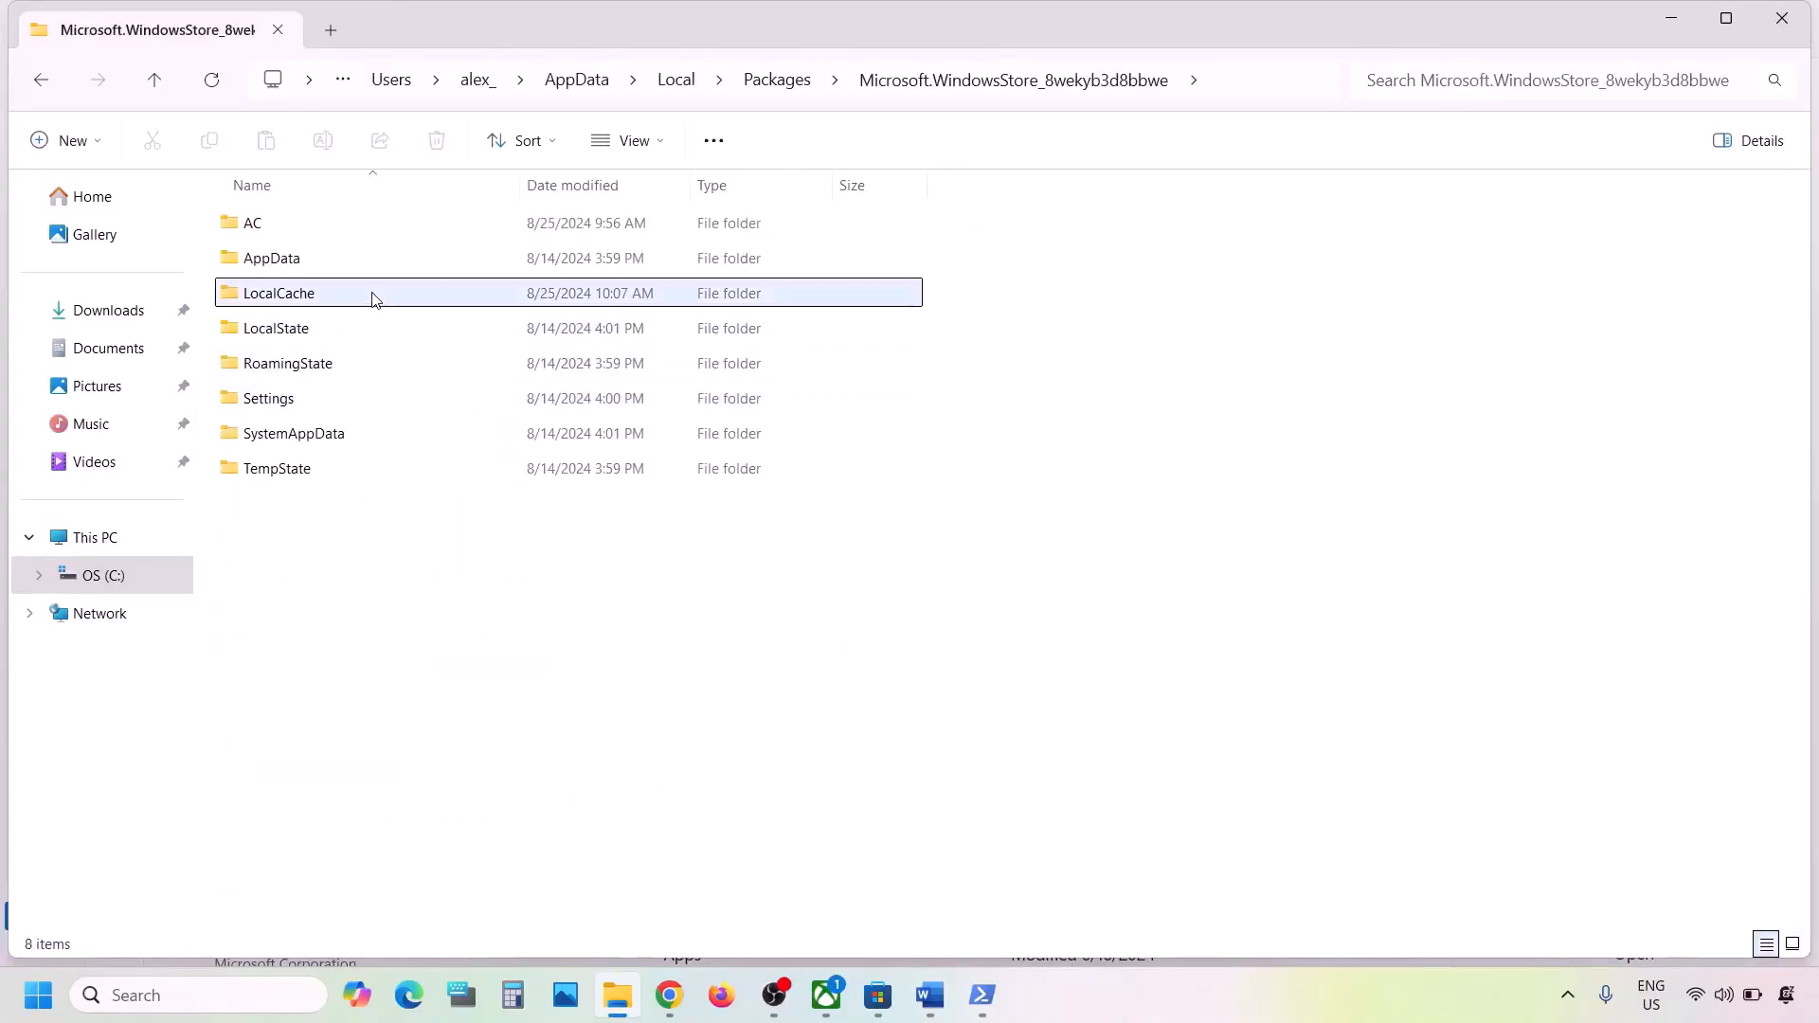
{"action": "right_click", "coordinate": [317, 297]}
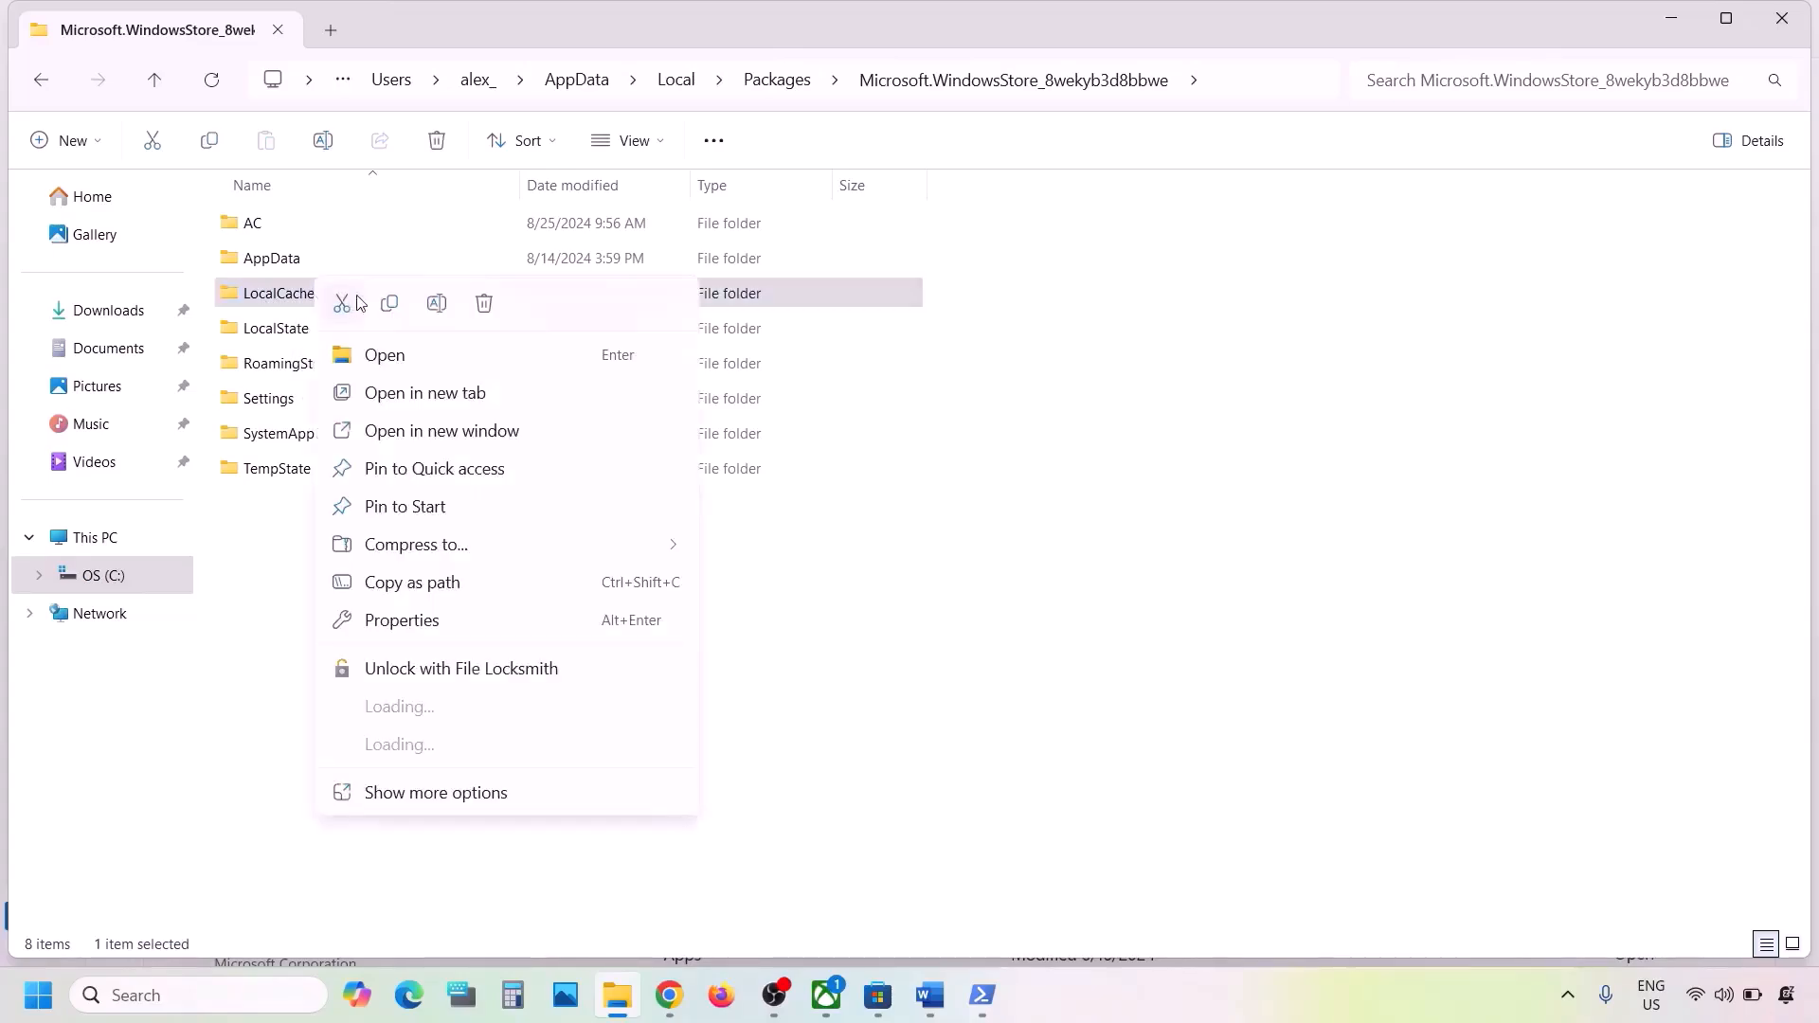
{"action": "left_click", "coordinate": [490, 305]}
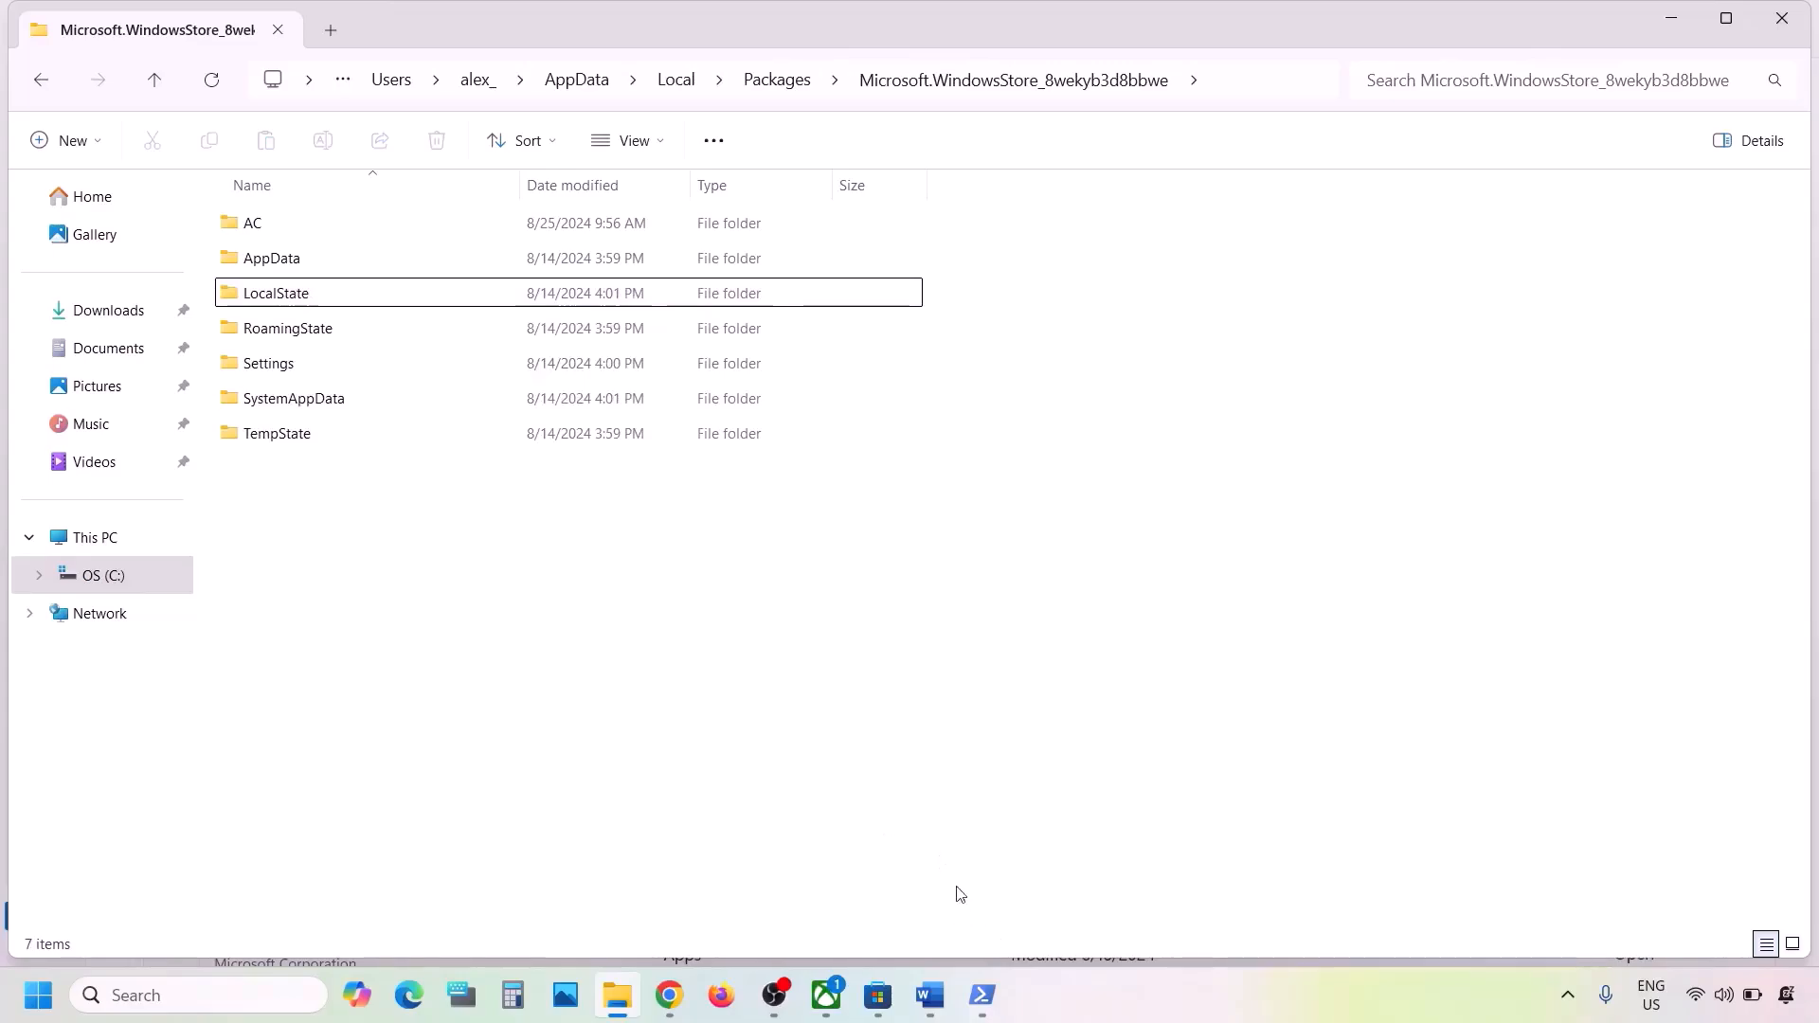
- Switch to the Word document and copy the command name WSRESET from Step 6
{"action": "left_click", "coordinate": [931, 995]}
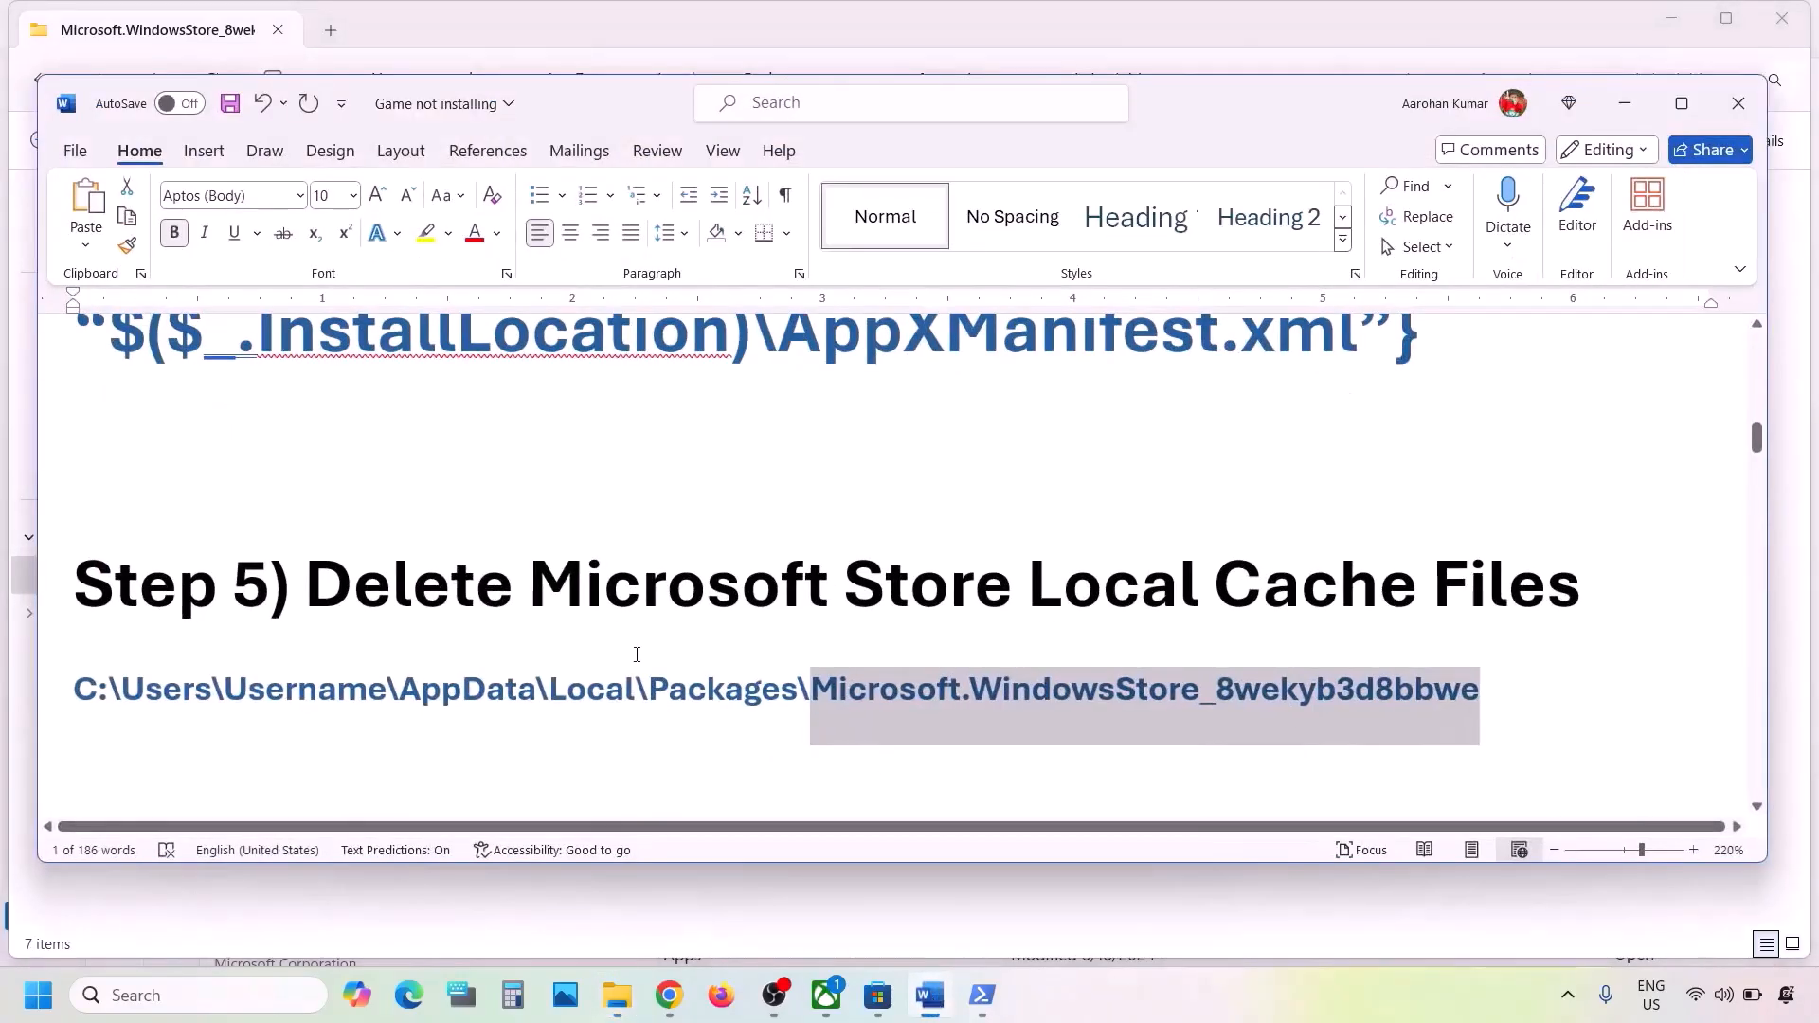
{"action": "scroll", "coordinate": [637, 654], "scroll_direction": "down", "scroll_amount": 3}
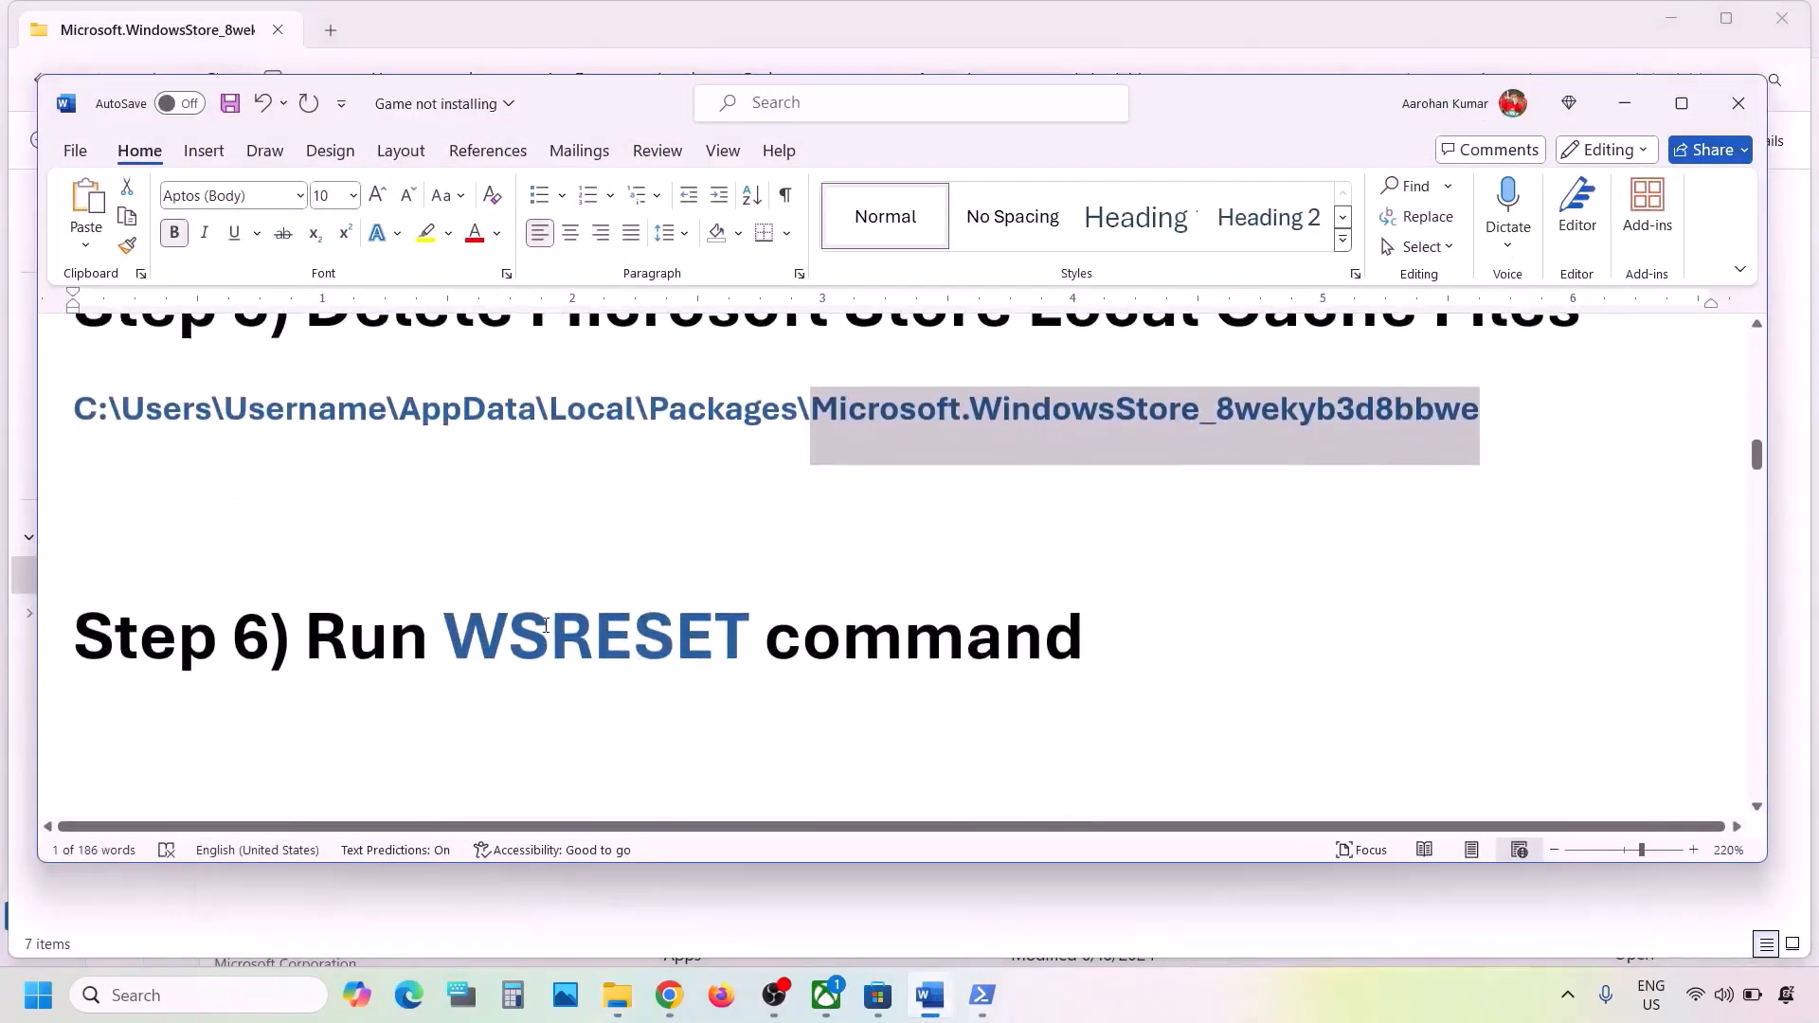
{"action": "left_click", "coordinate": [547, 625]}
{"action": "double_click", "coordinate": [546, 625]}
{"action": "key", "text": "ctrl+c"}
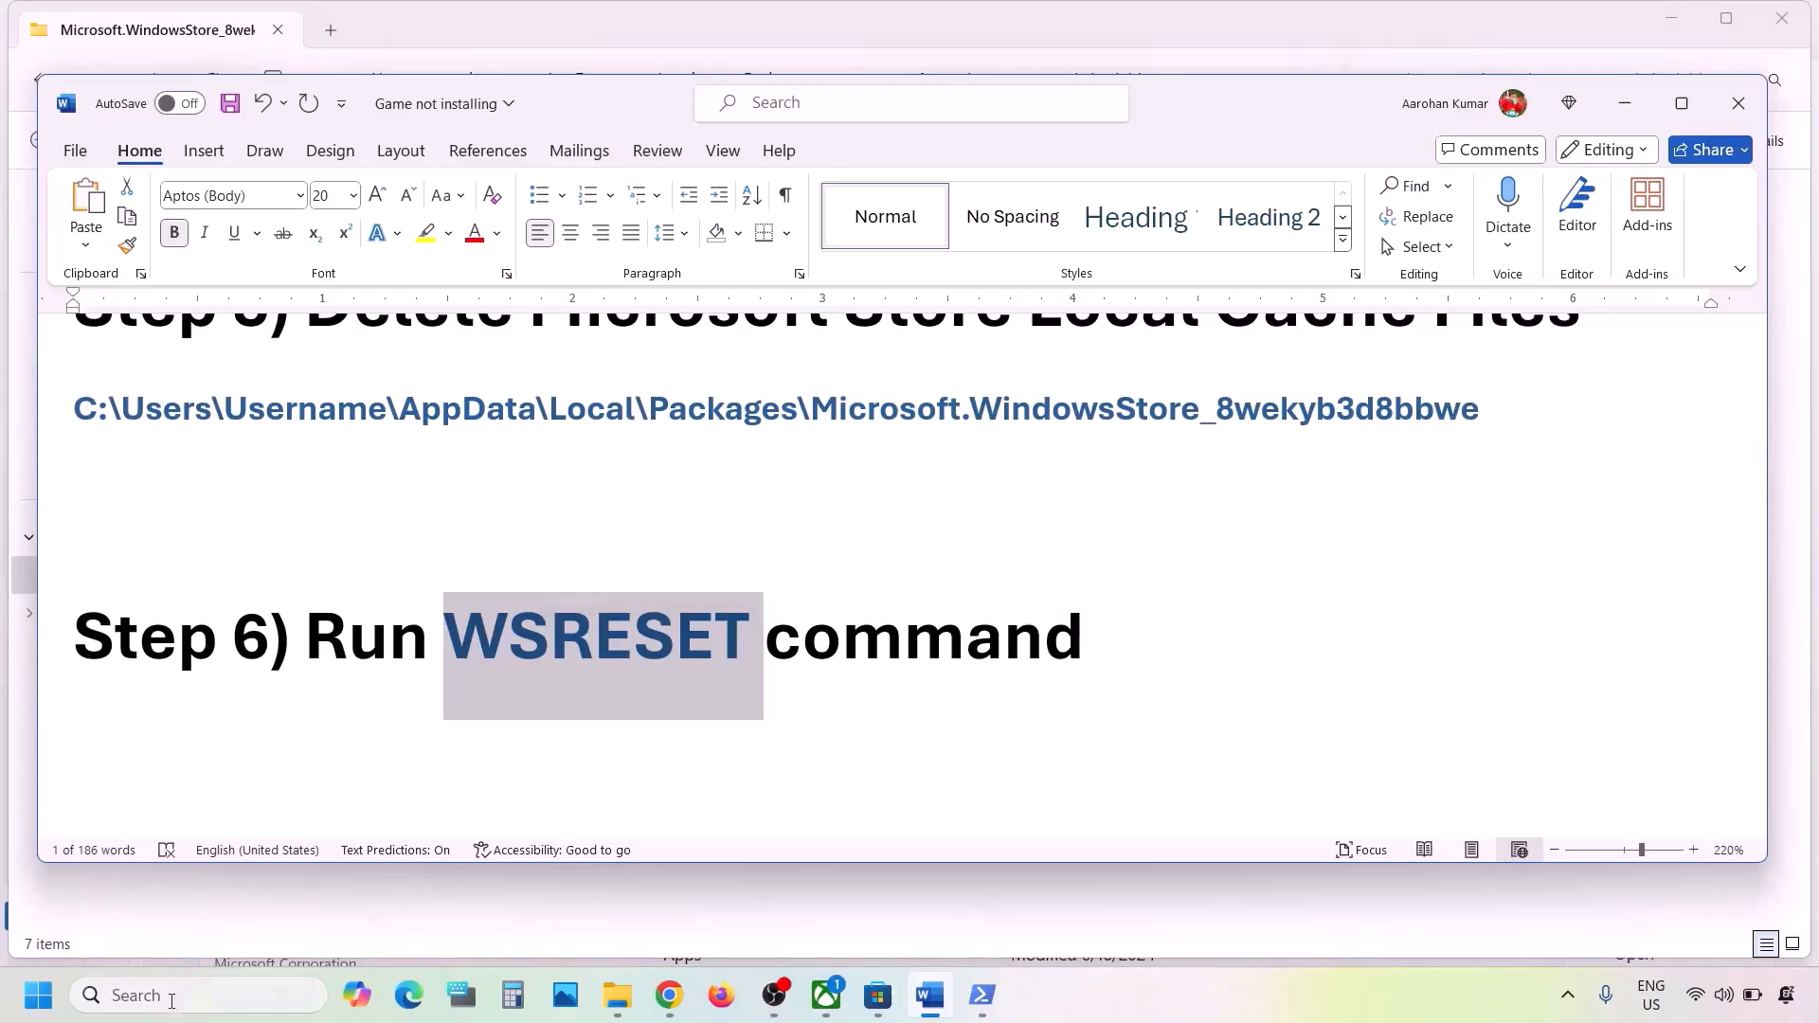
- Search Windows for the copied WSRESET command and run it to reset the Microsoft Store cache
{"action": "left_click", "coordinate": [173, 1004]}
{"action": "key", "text": "ctrl+v"}
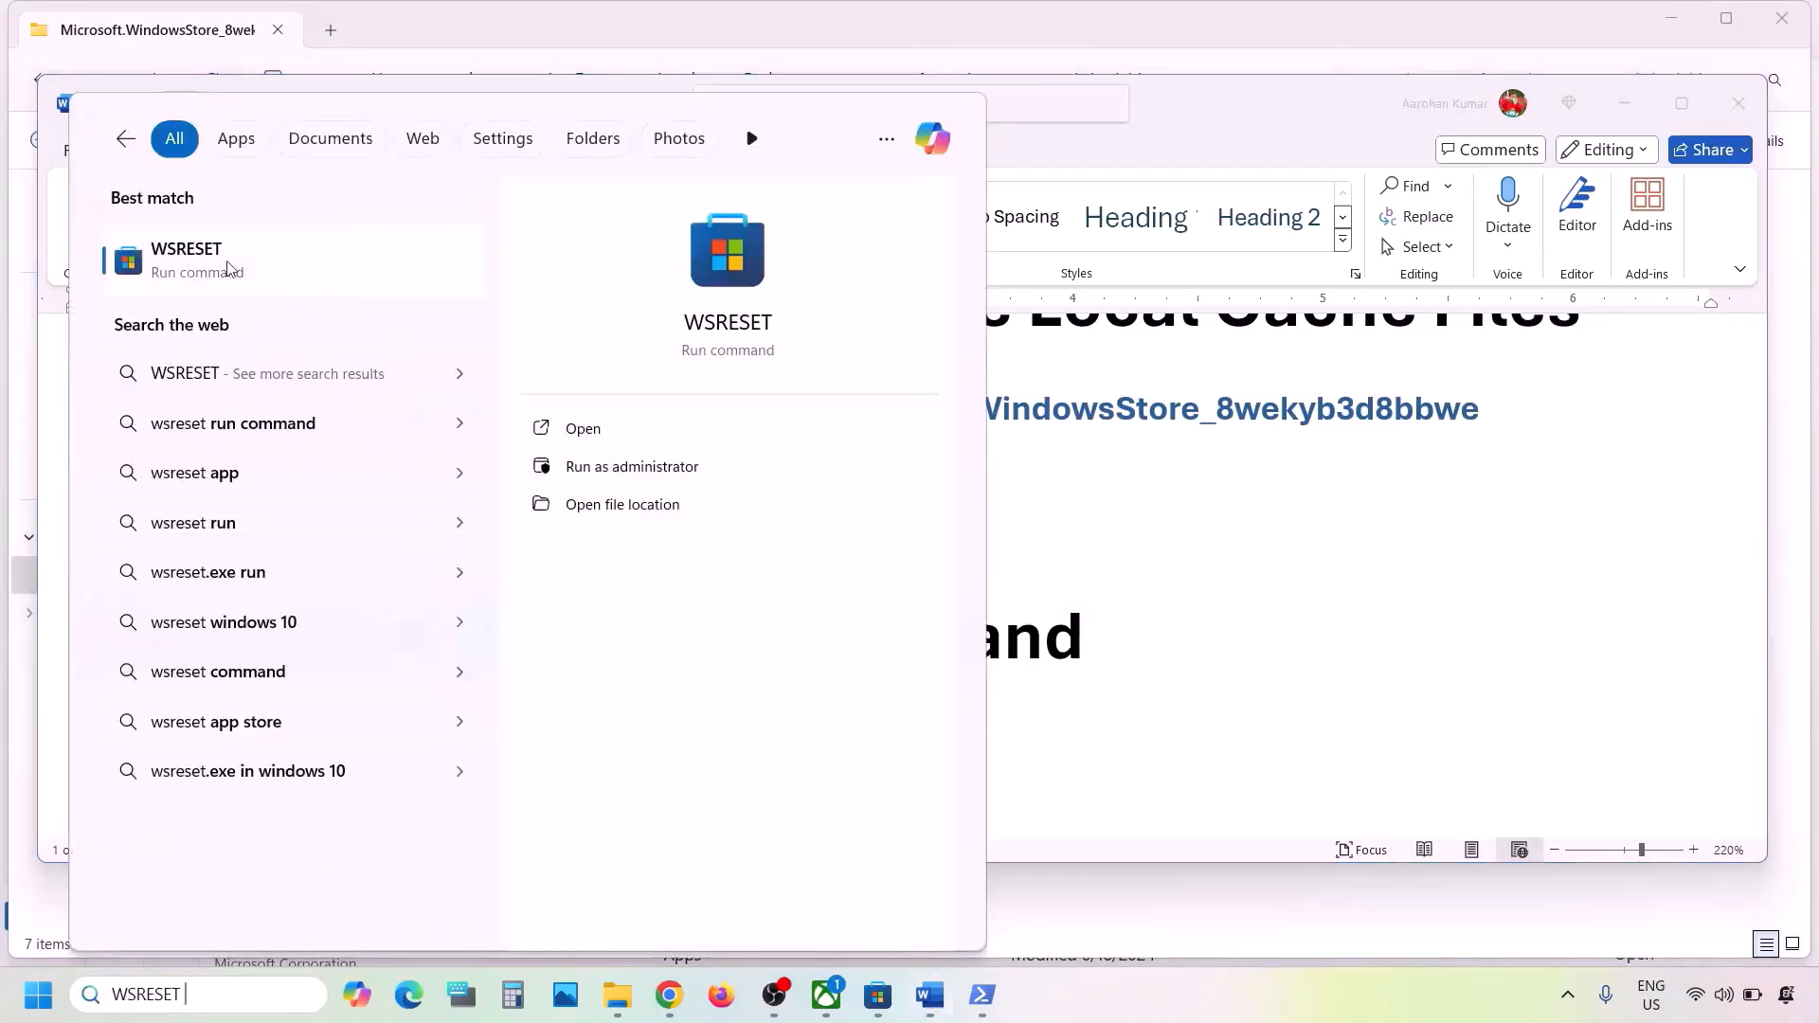
{"action": "left_click", "coordinate": [240, 265]}
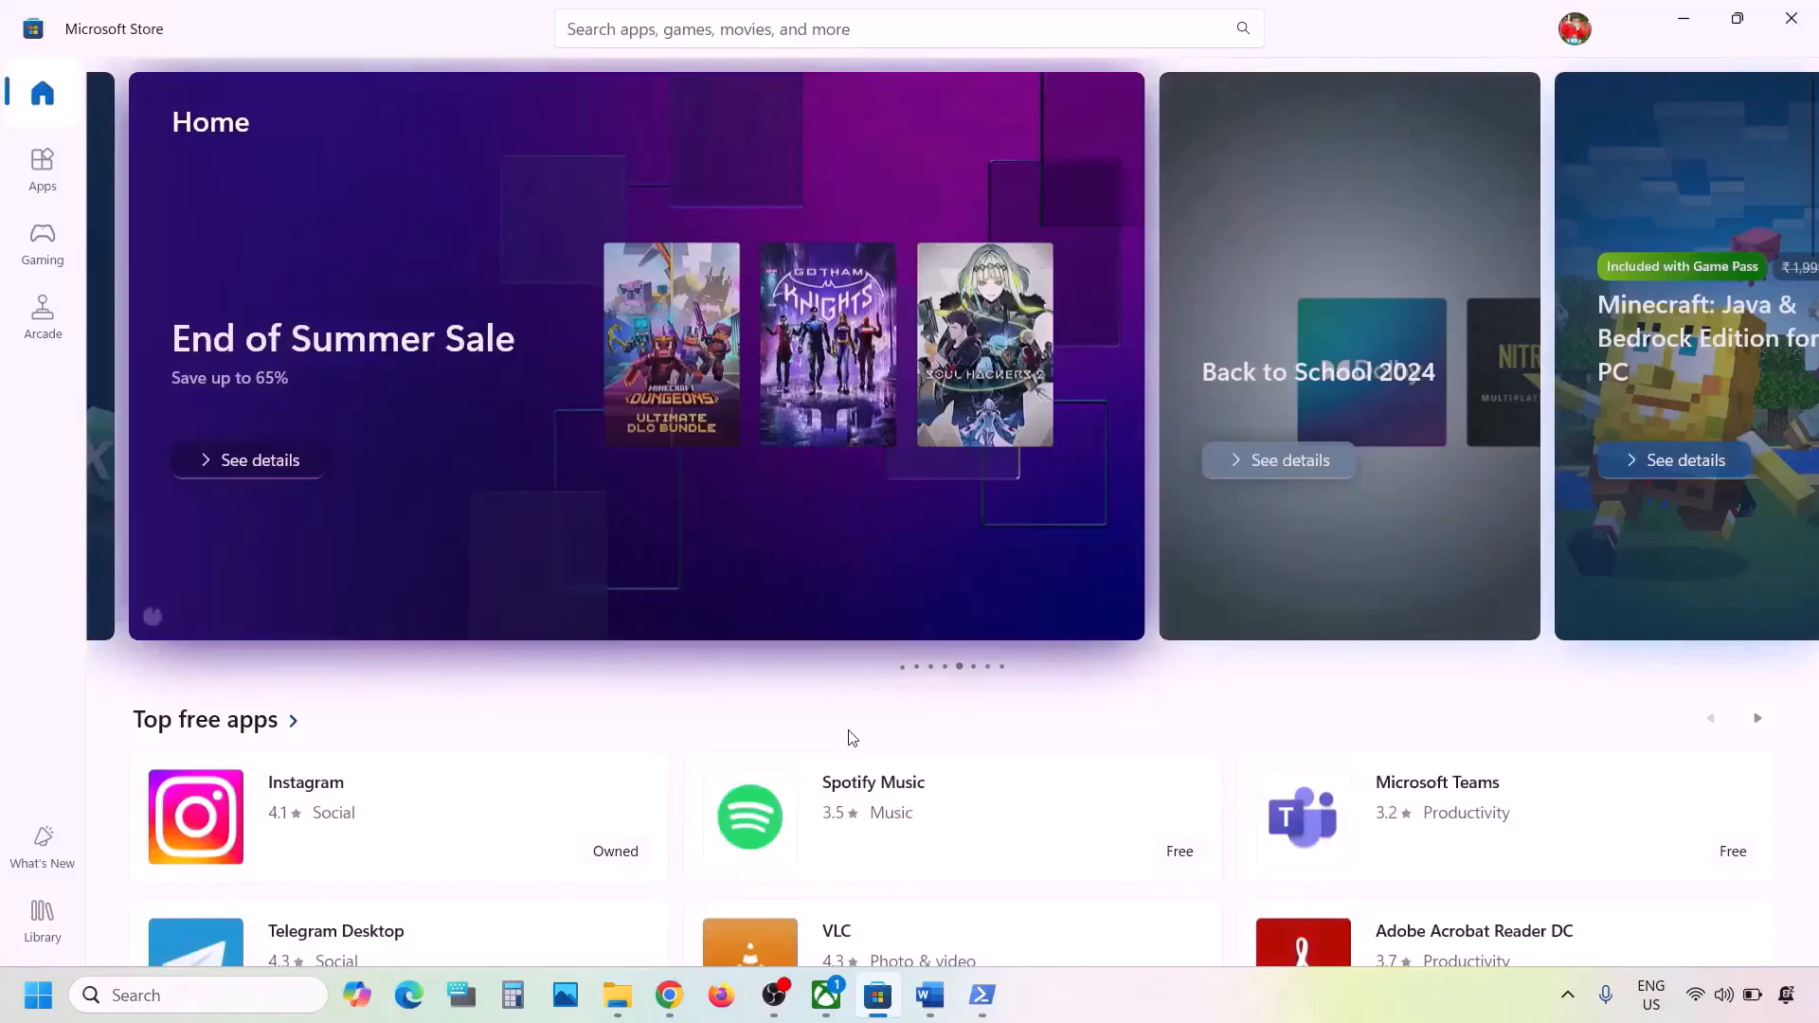
- Return to the Word document and highlight "reset Xbox App/Store" in the Step 7 heading
{"action": "left_click", "coordinate": [929, 995]}
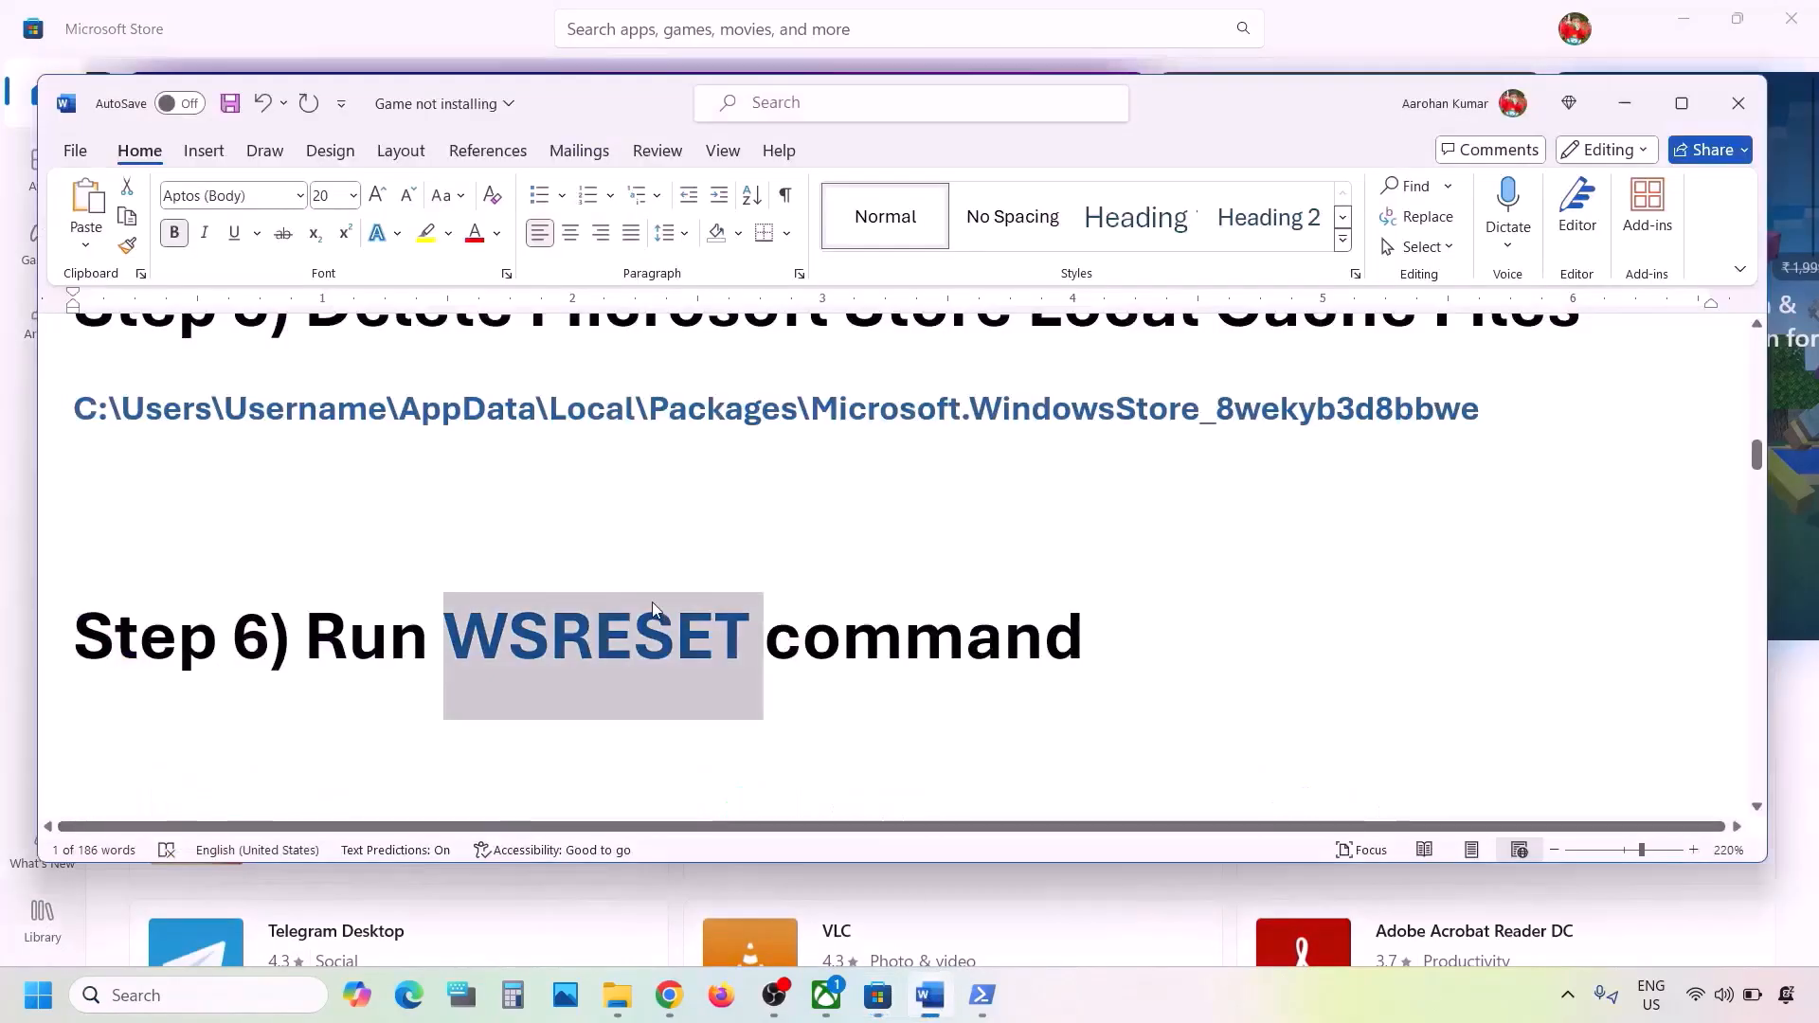
{"action": "scroll", "coordinate": [654, 608], "scroll_direction": "down", "scroll_amount": 5}
{"action": "scroll", "coordinate": [654, 601], "scroll_direction": "up", "scroll_amount": 1}
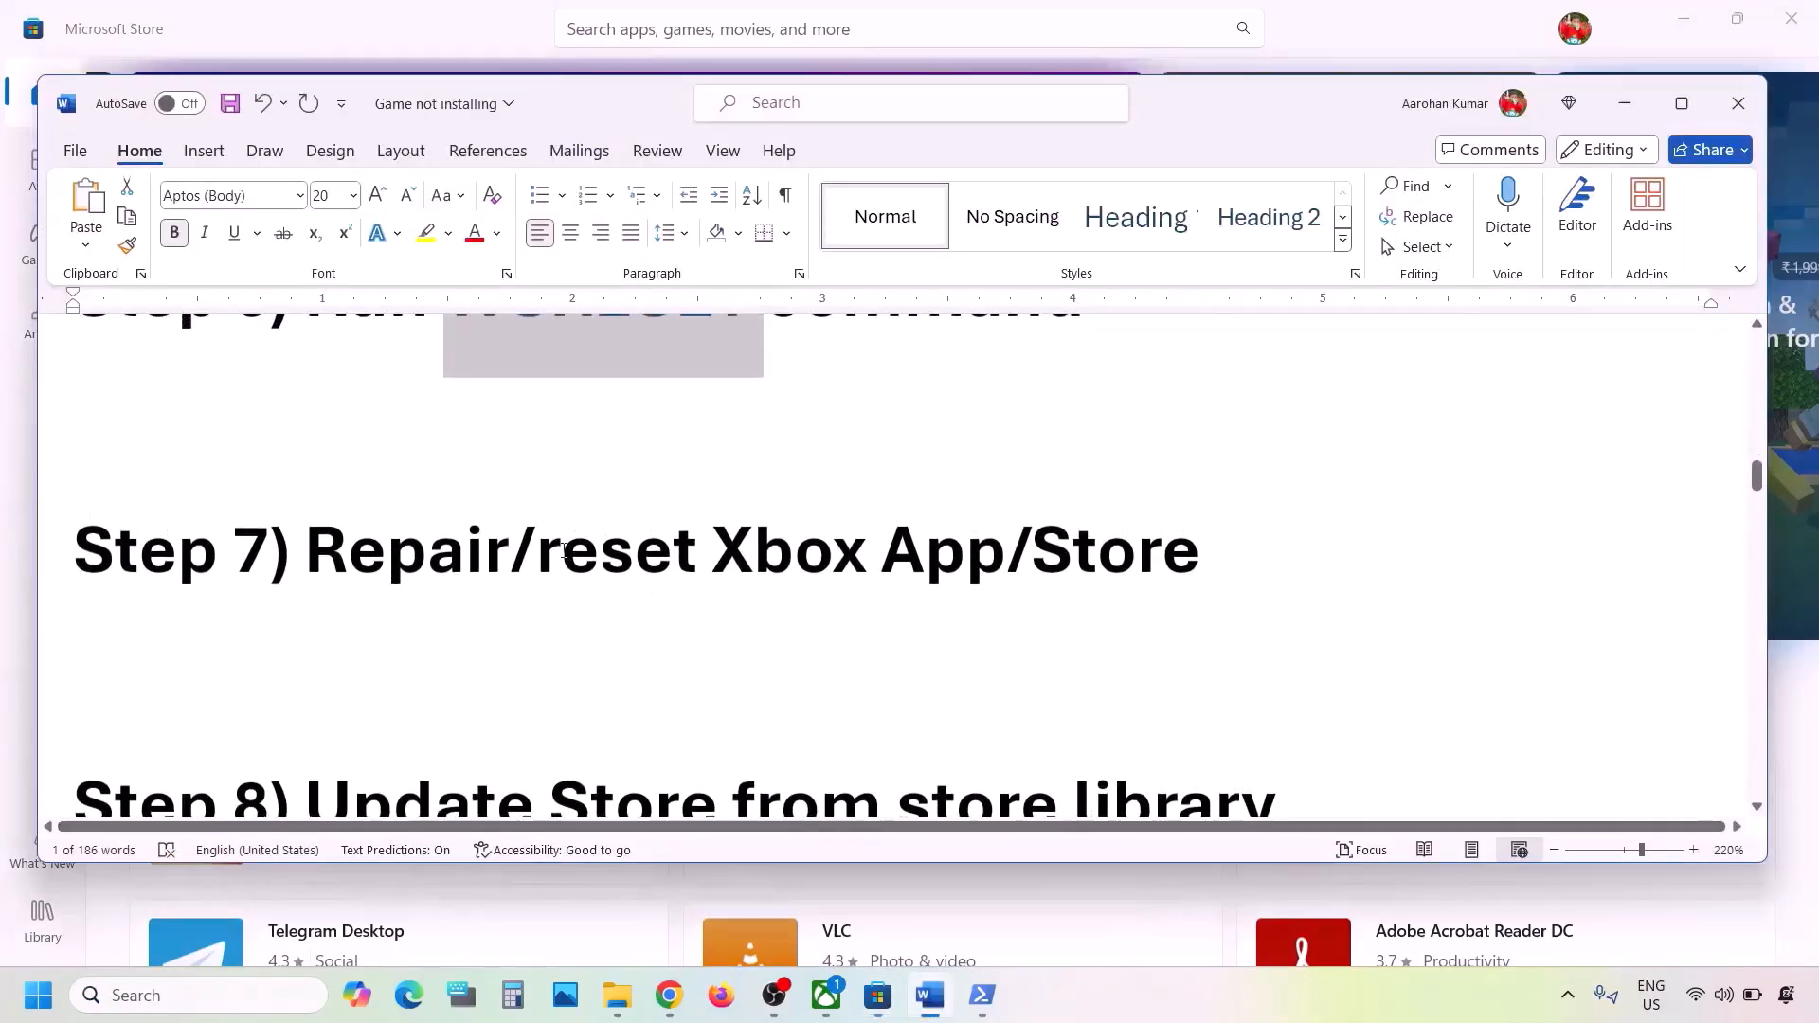
{"action": "left_click_drag", "start_coordinate": [564, 550], "coordinate": [1236, 552]}
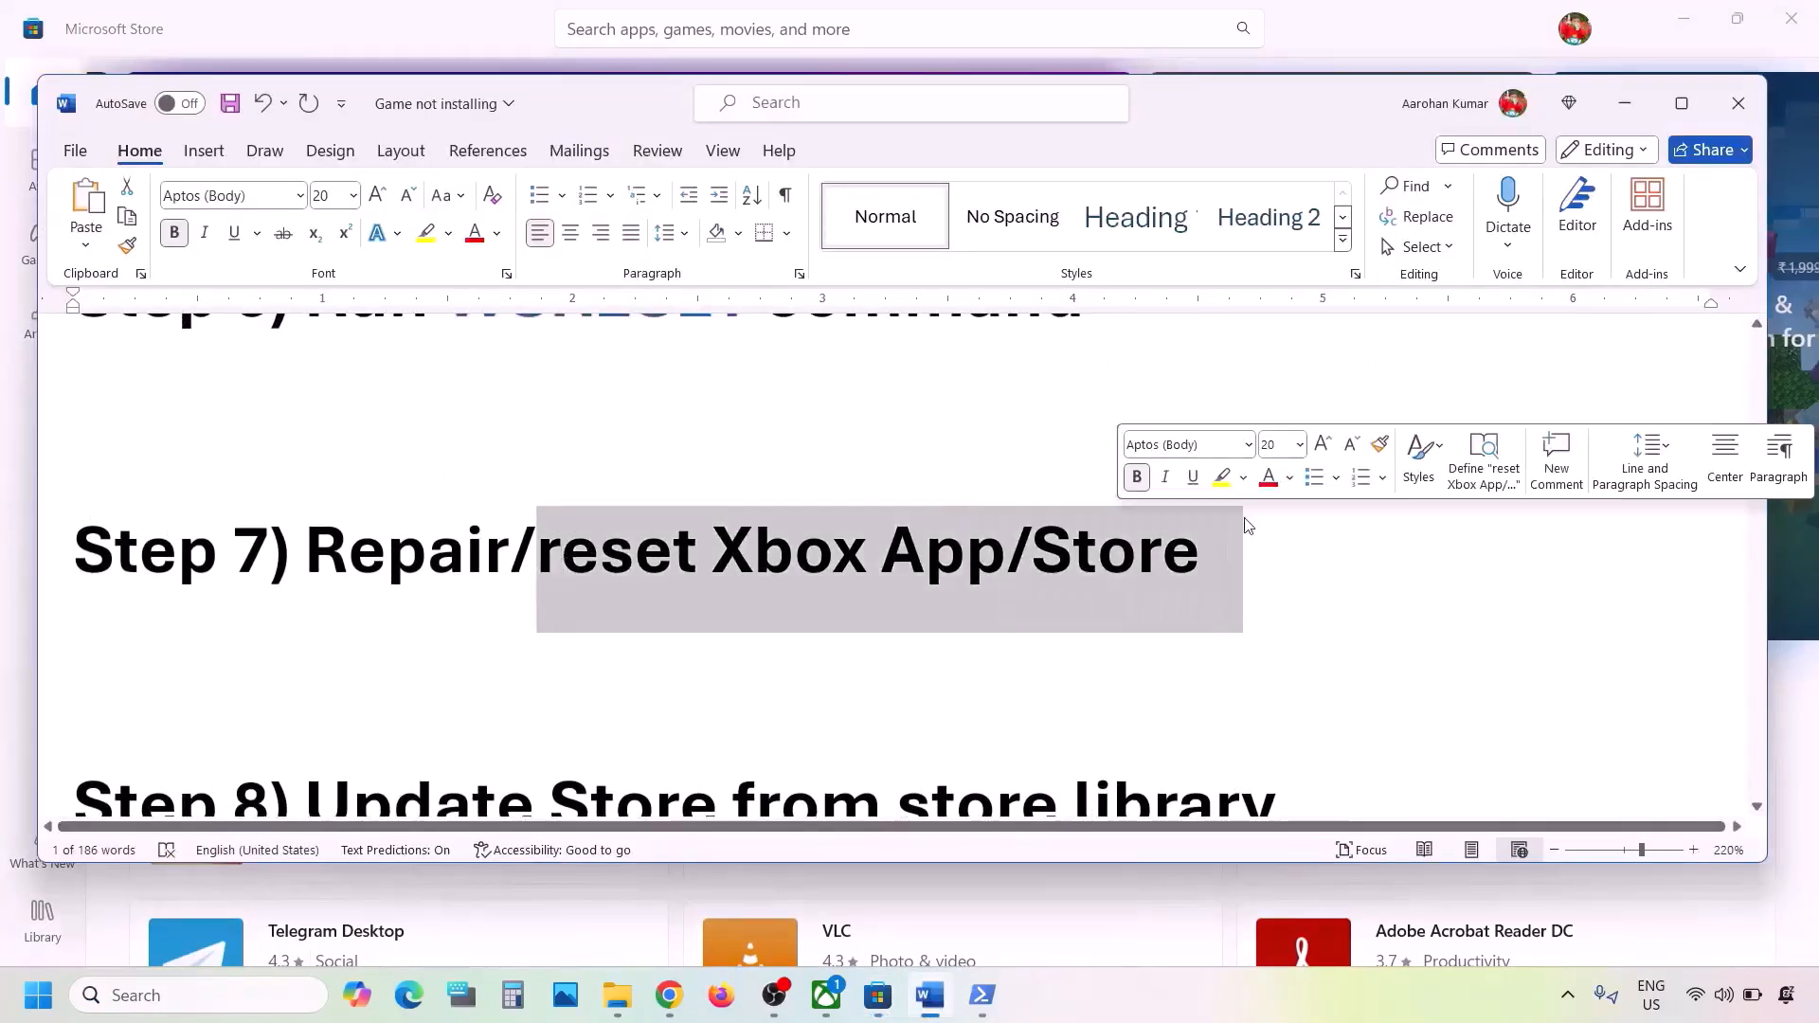
- Search Windows for xbox and open the Xbox app's settings page
{"action": "left_click", "coordinate": [196, 1005]}
{"action": "type", "text": "xbox"}
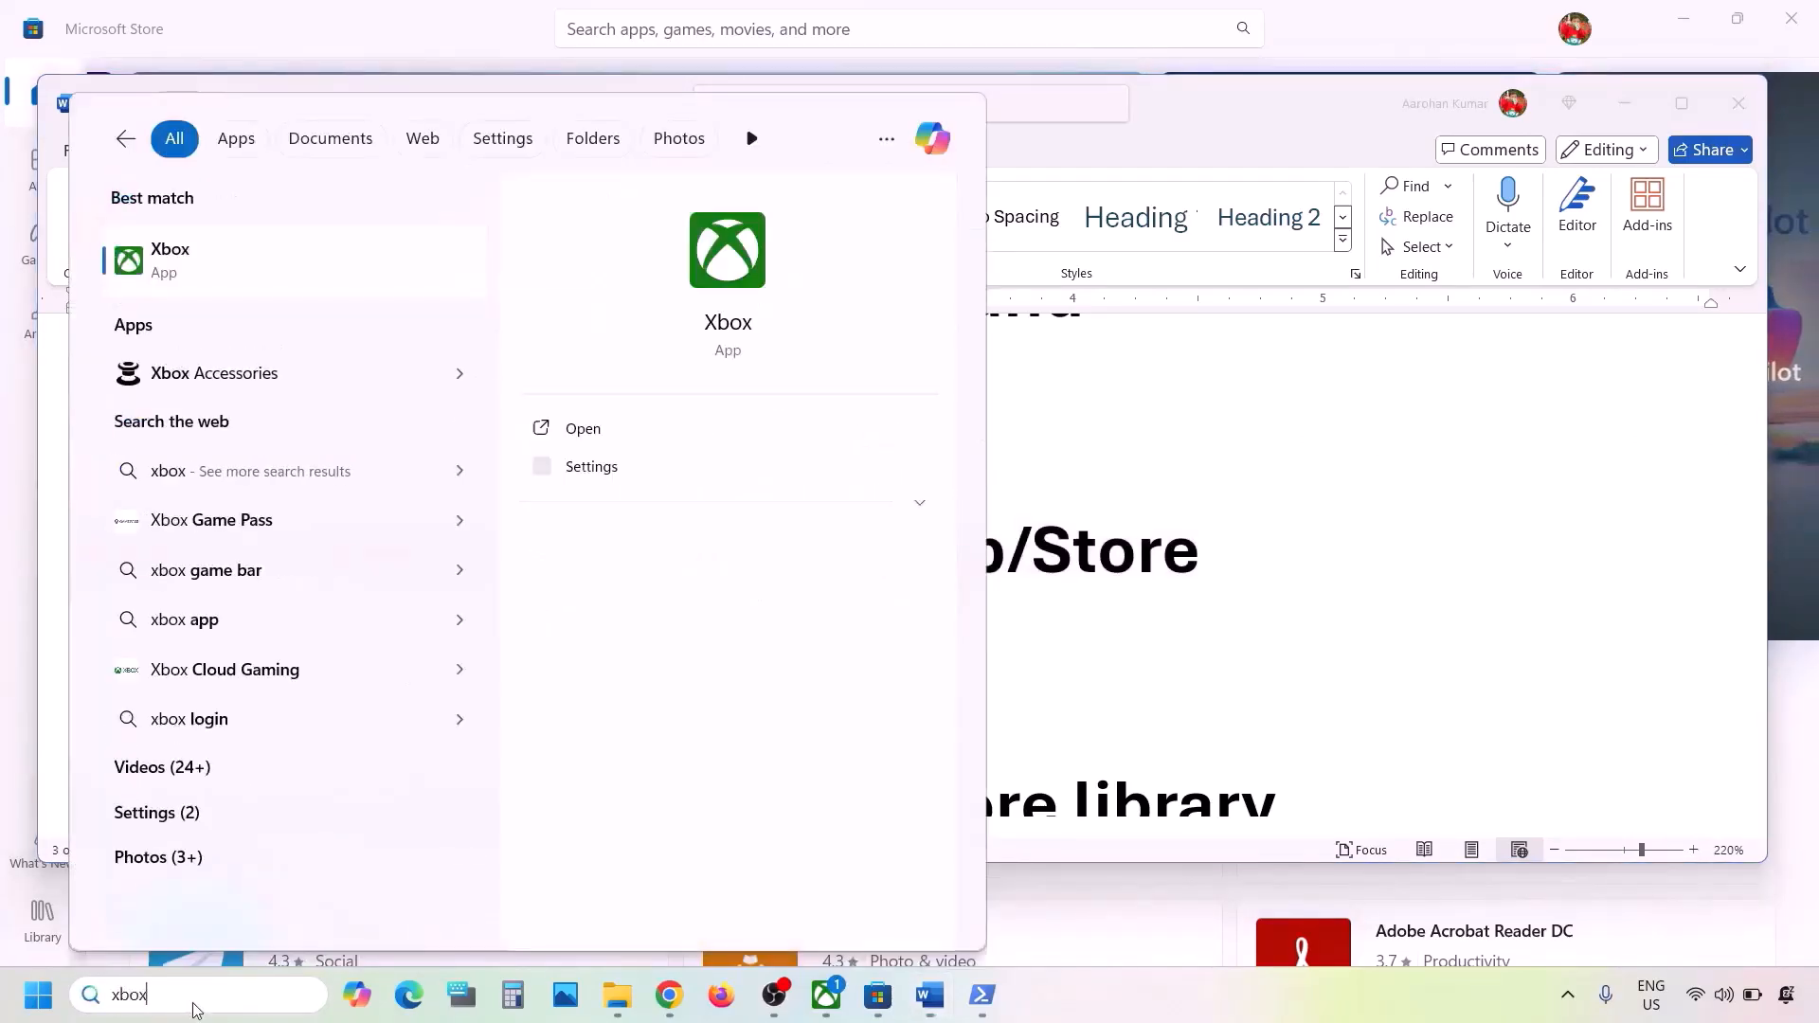
{"action": "right_click", "coordinate": [217, 275]}
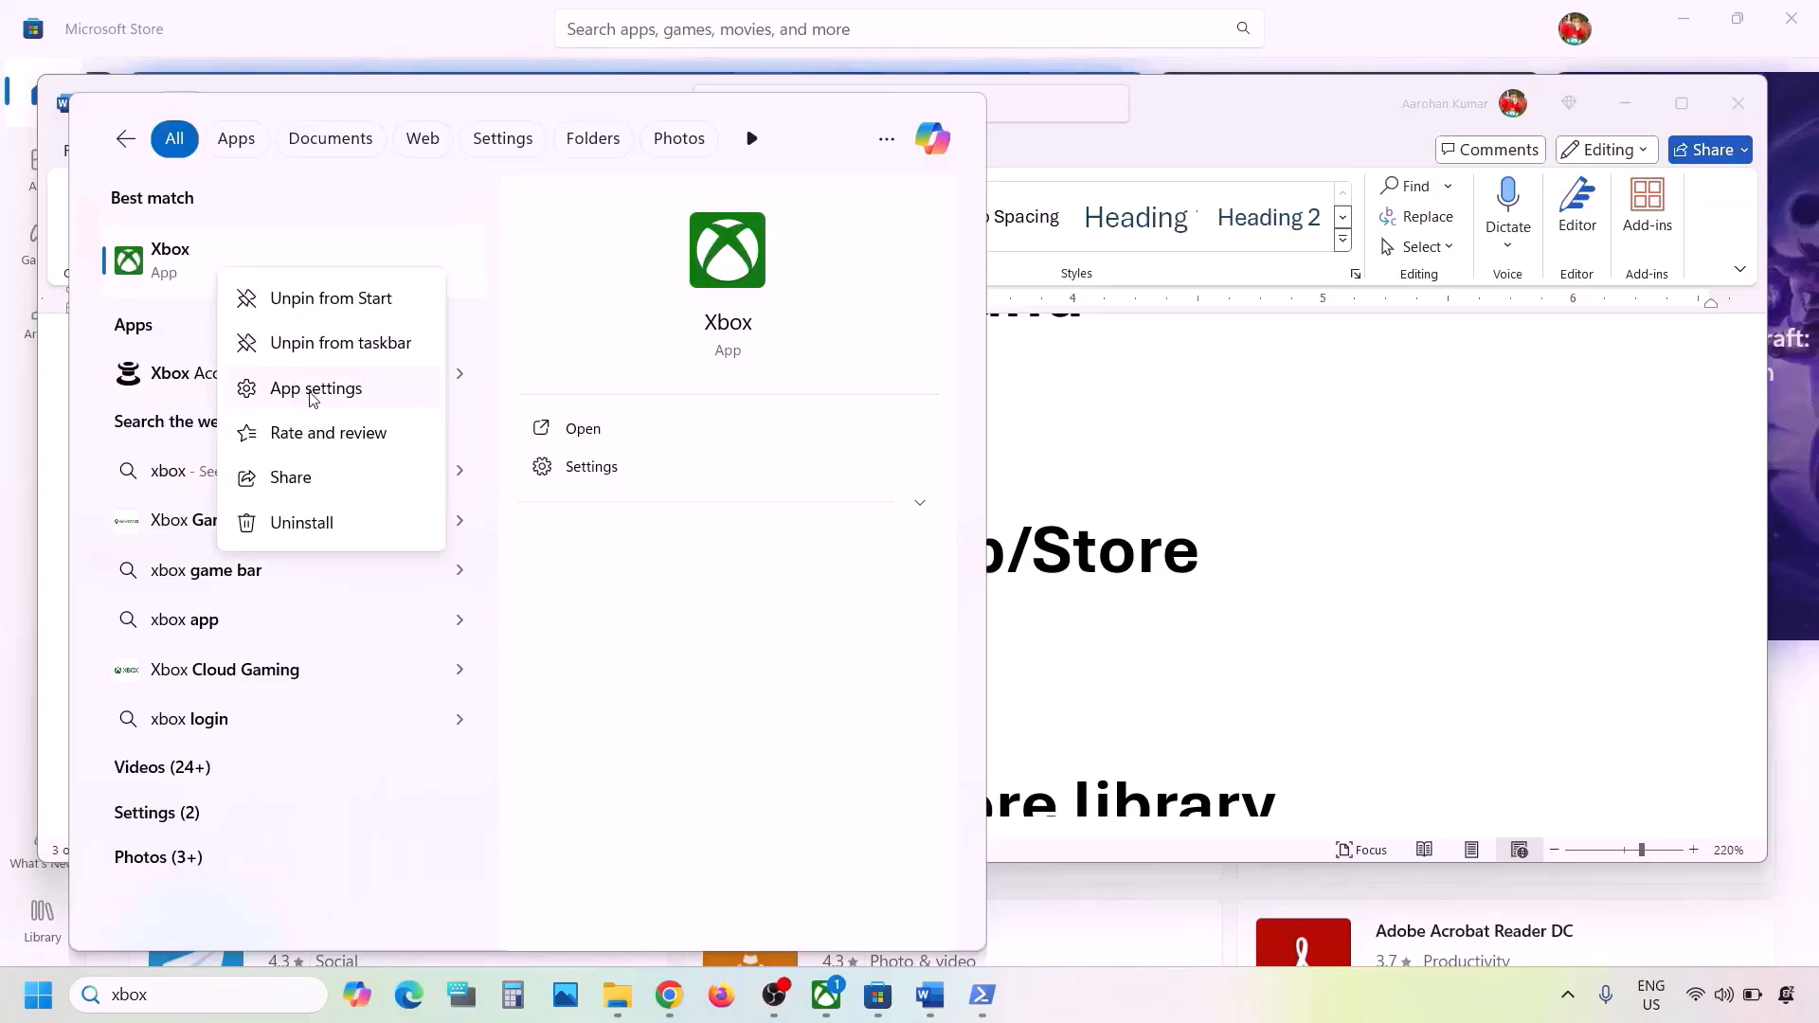
{"action": "left_click", "coordinate": [314, 391]}
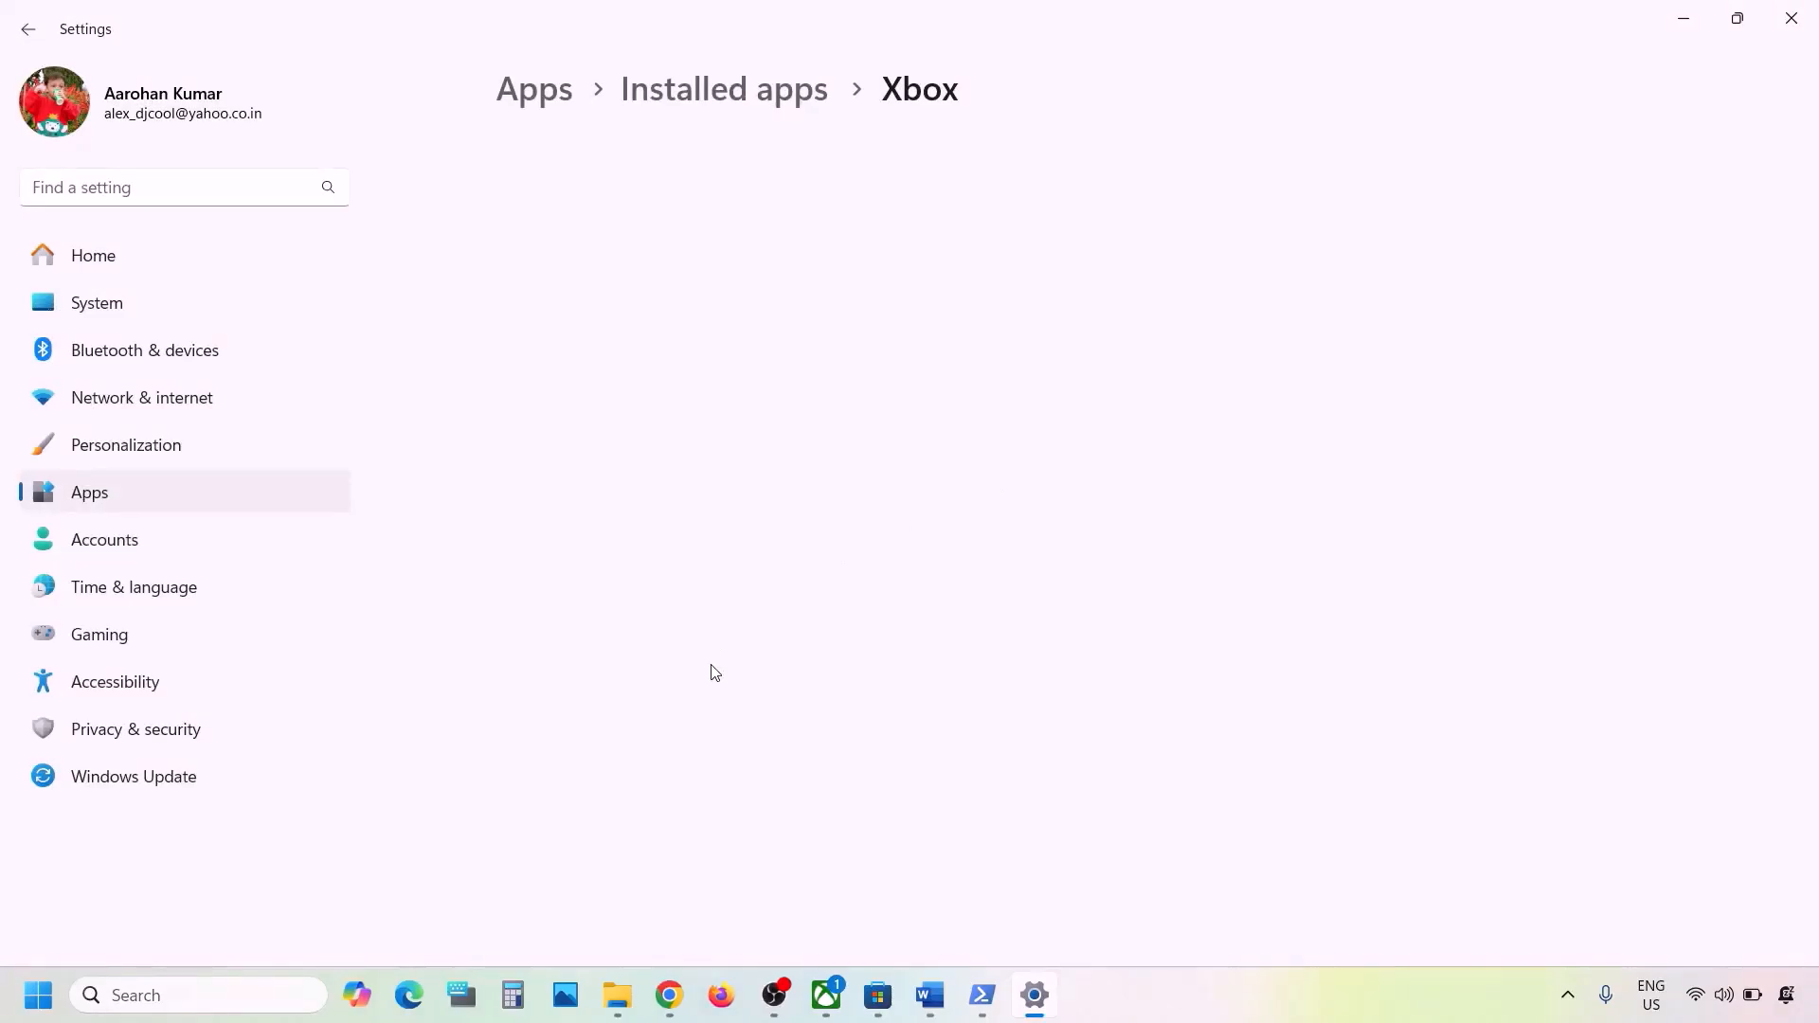
- Repair the Xbox app and reset it, confirming the deletion of its app data
{"action": "scroll", "coordinate": [714, 673], "scroll_direction": "down", "scroll_amount": 10}
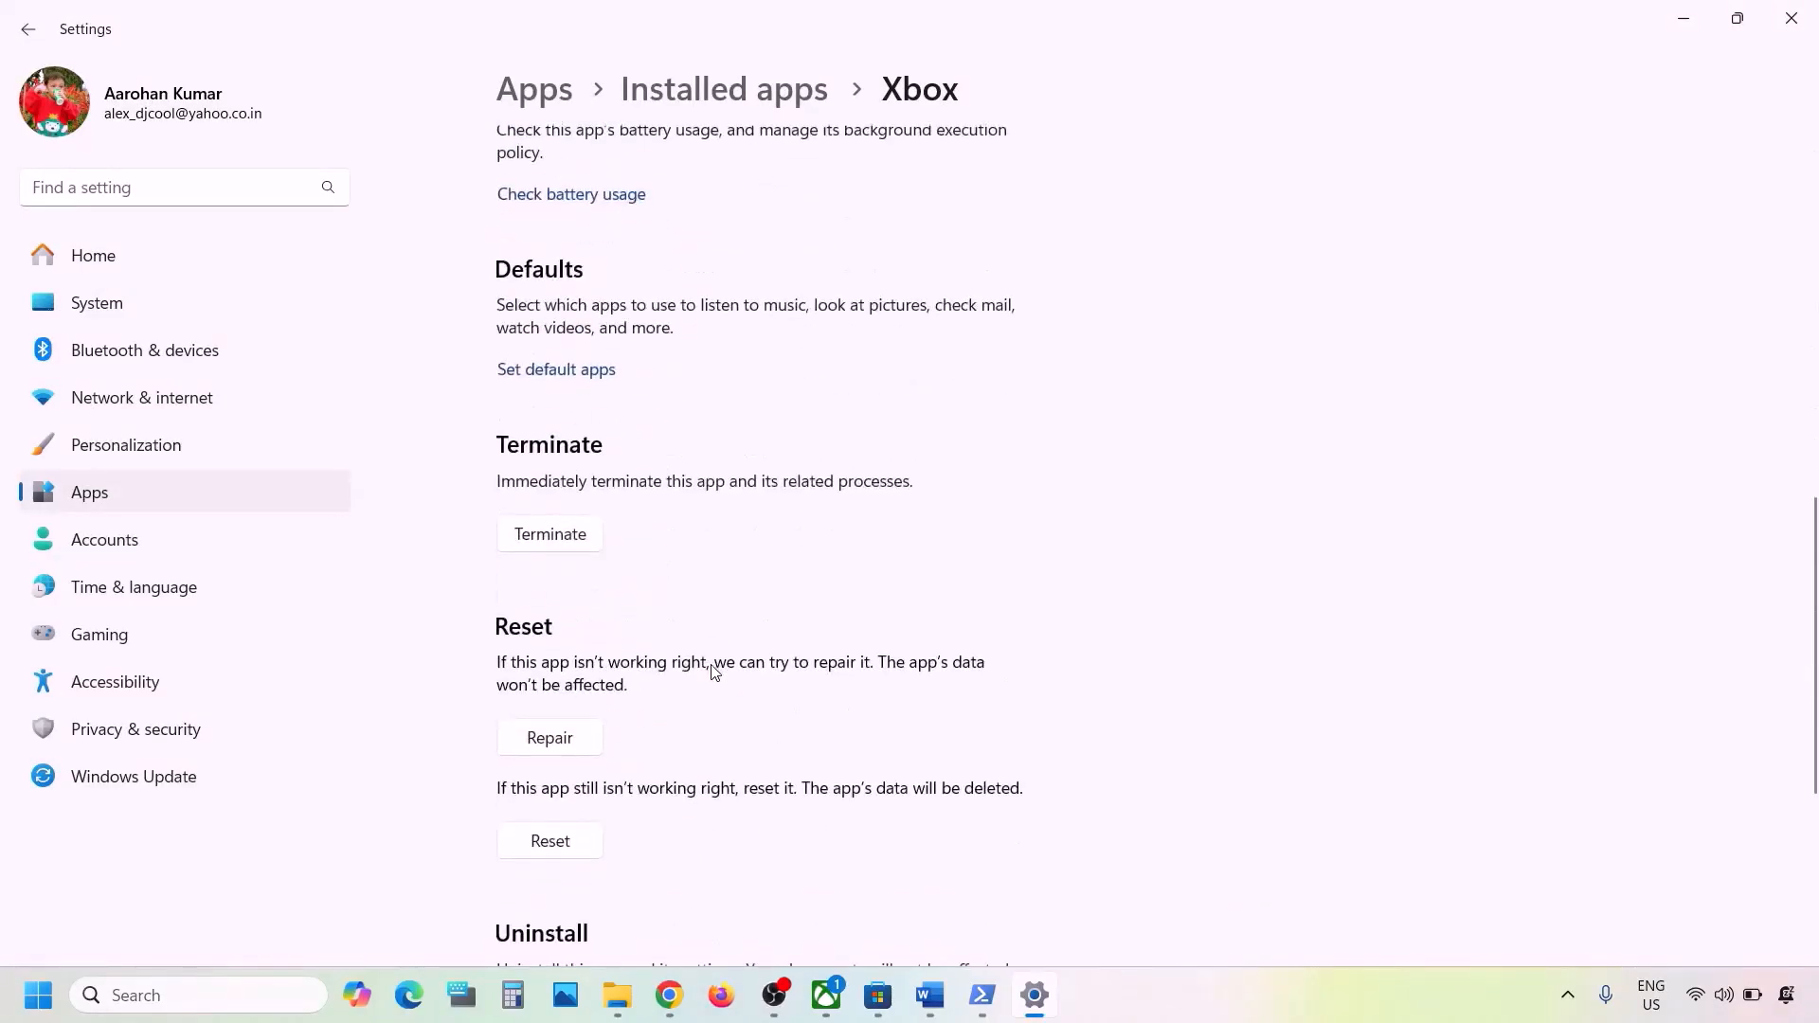
{"action": "scroll", "coordinate": [714, 673], "scroll_direction": "down", "scroll_amount": 2}
{"action": "left_click", "coordinate": [572, 561]}
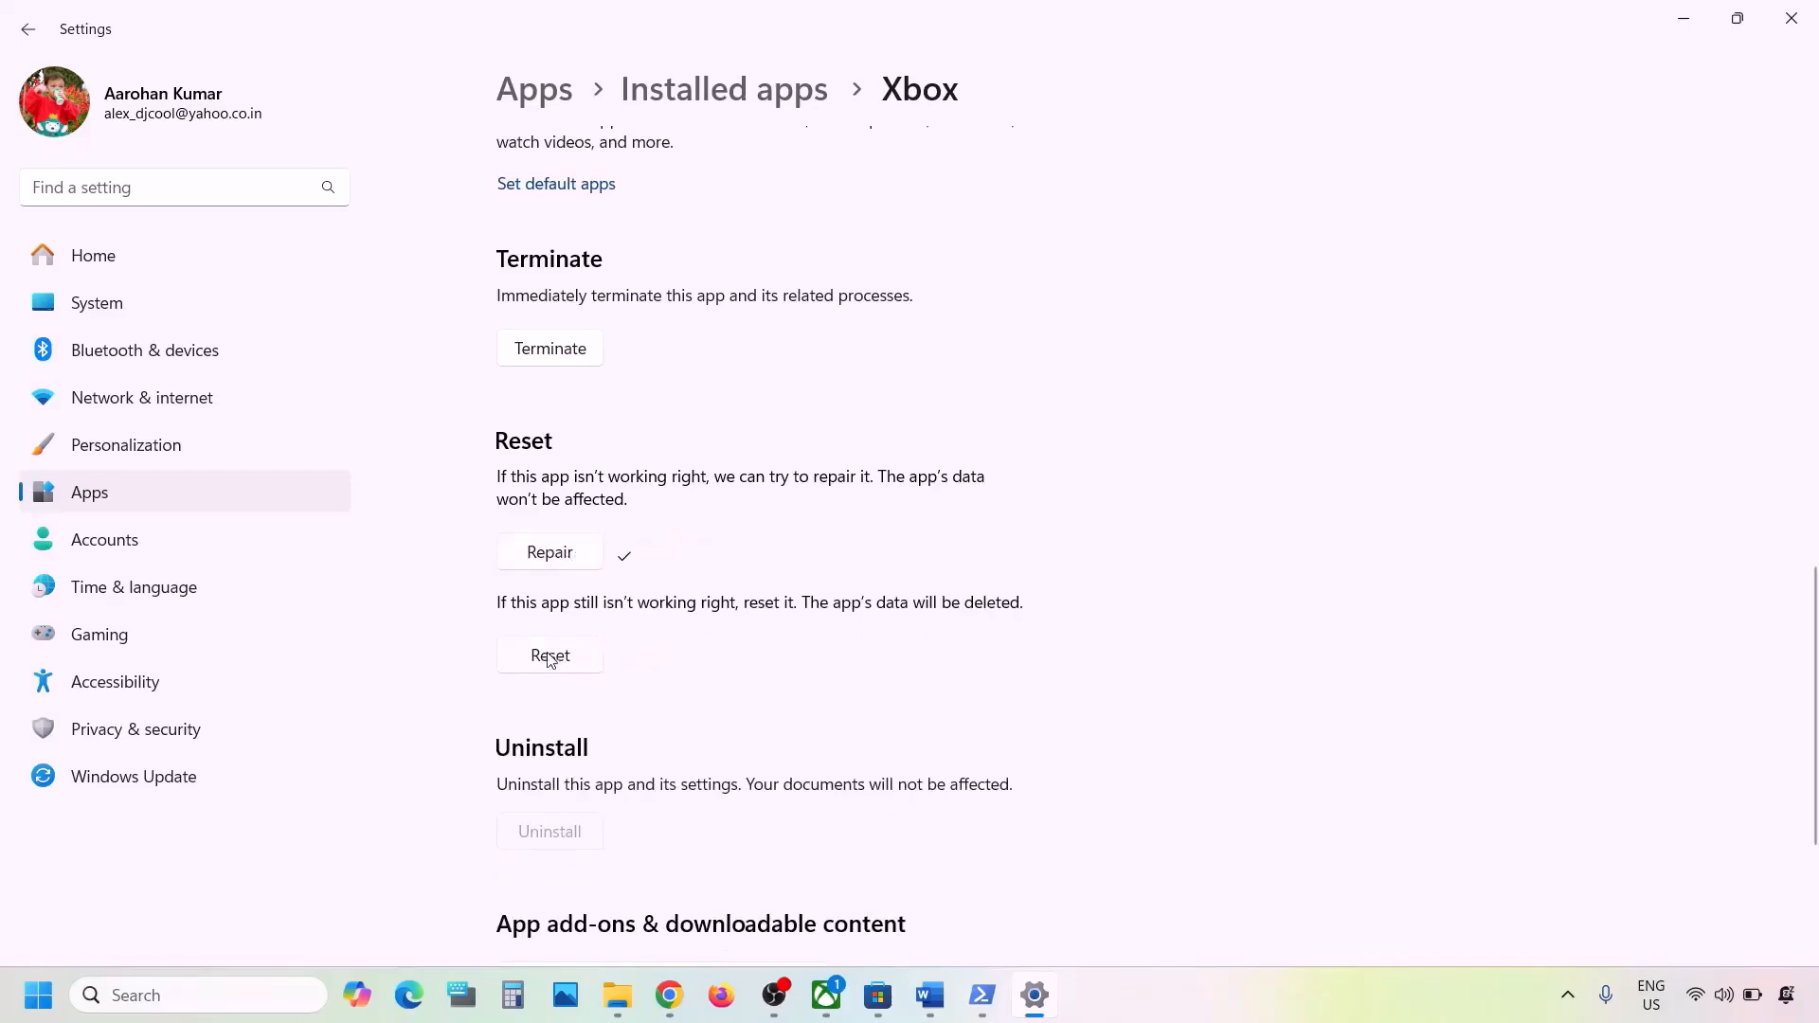
{"action": "left_click", "coordinate": [575, 666]}
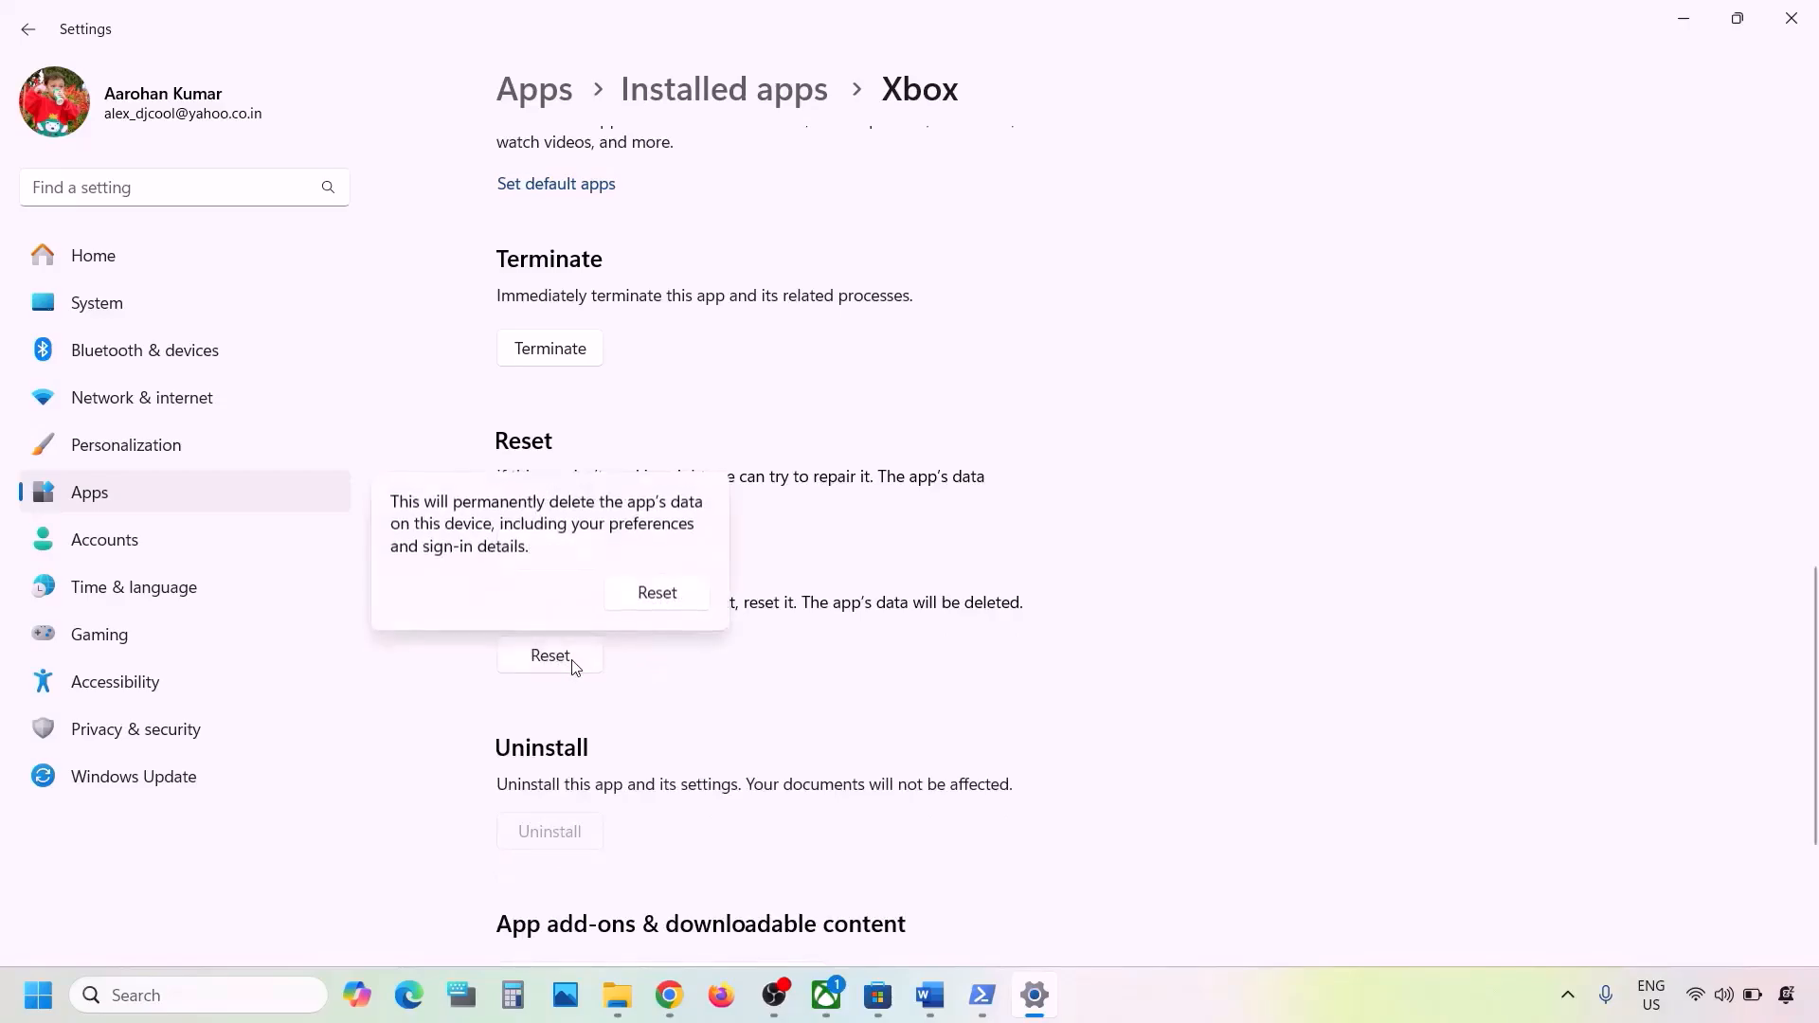
{"action": "left_click", "coordinate": [691, 594]}
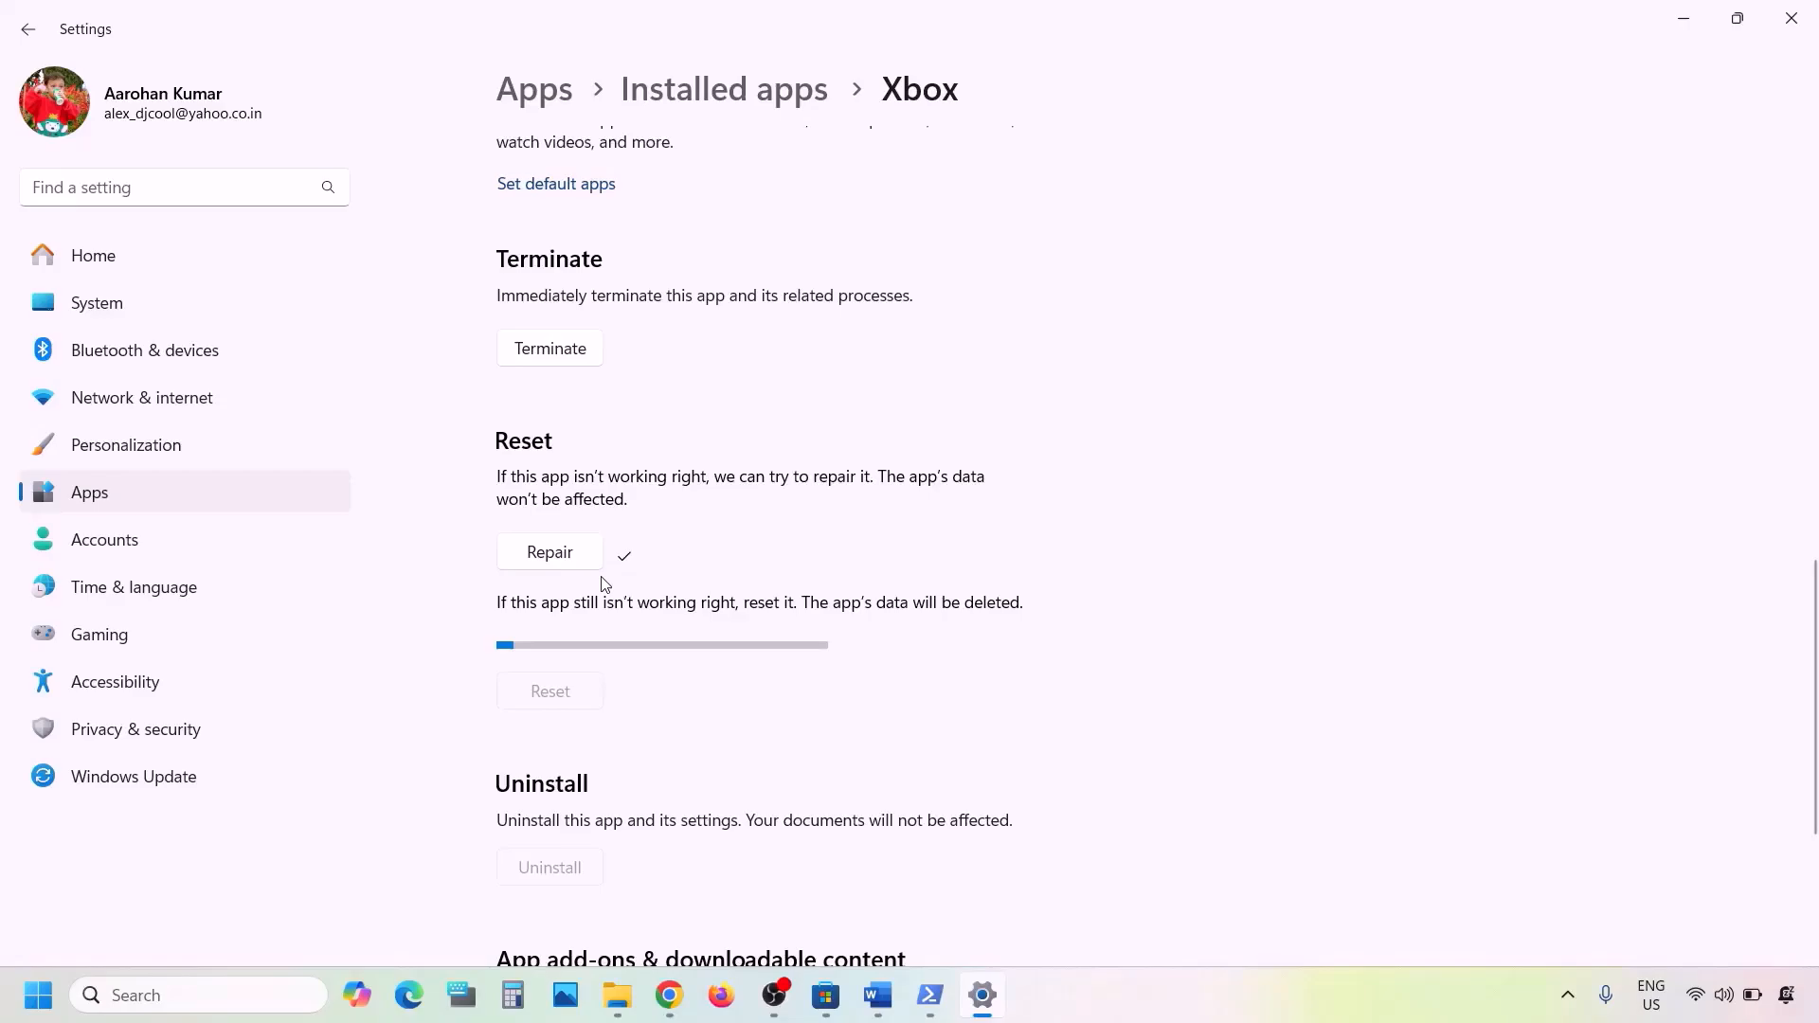
- Search Windows for store and open the app settings page of Microsoft Store
{"action": "left_click", "coordinate": [212, 994]}
{"action": "type", "text": "store"}
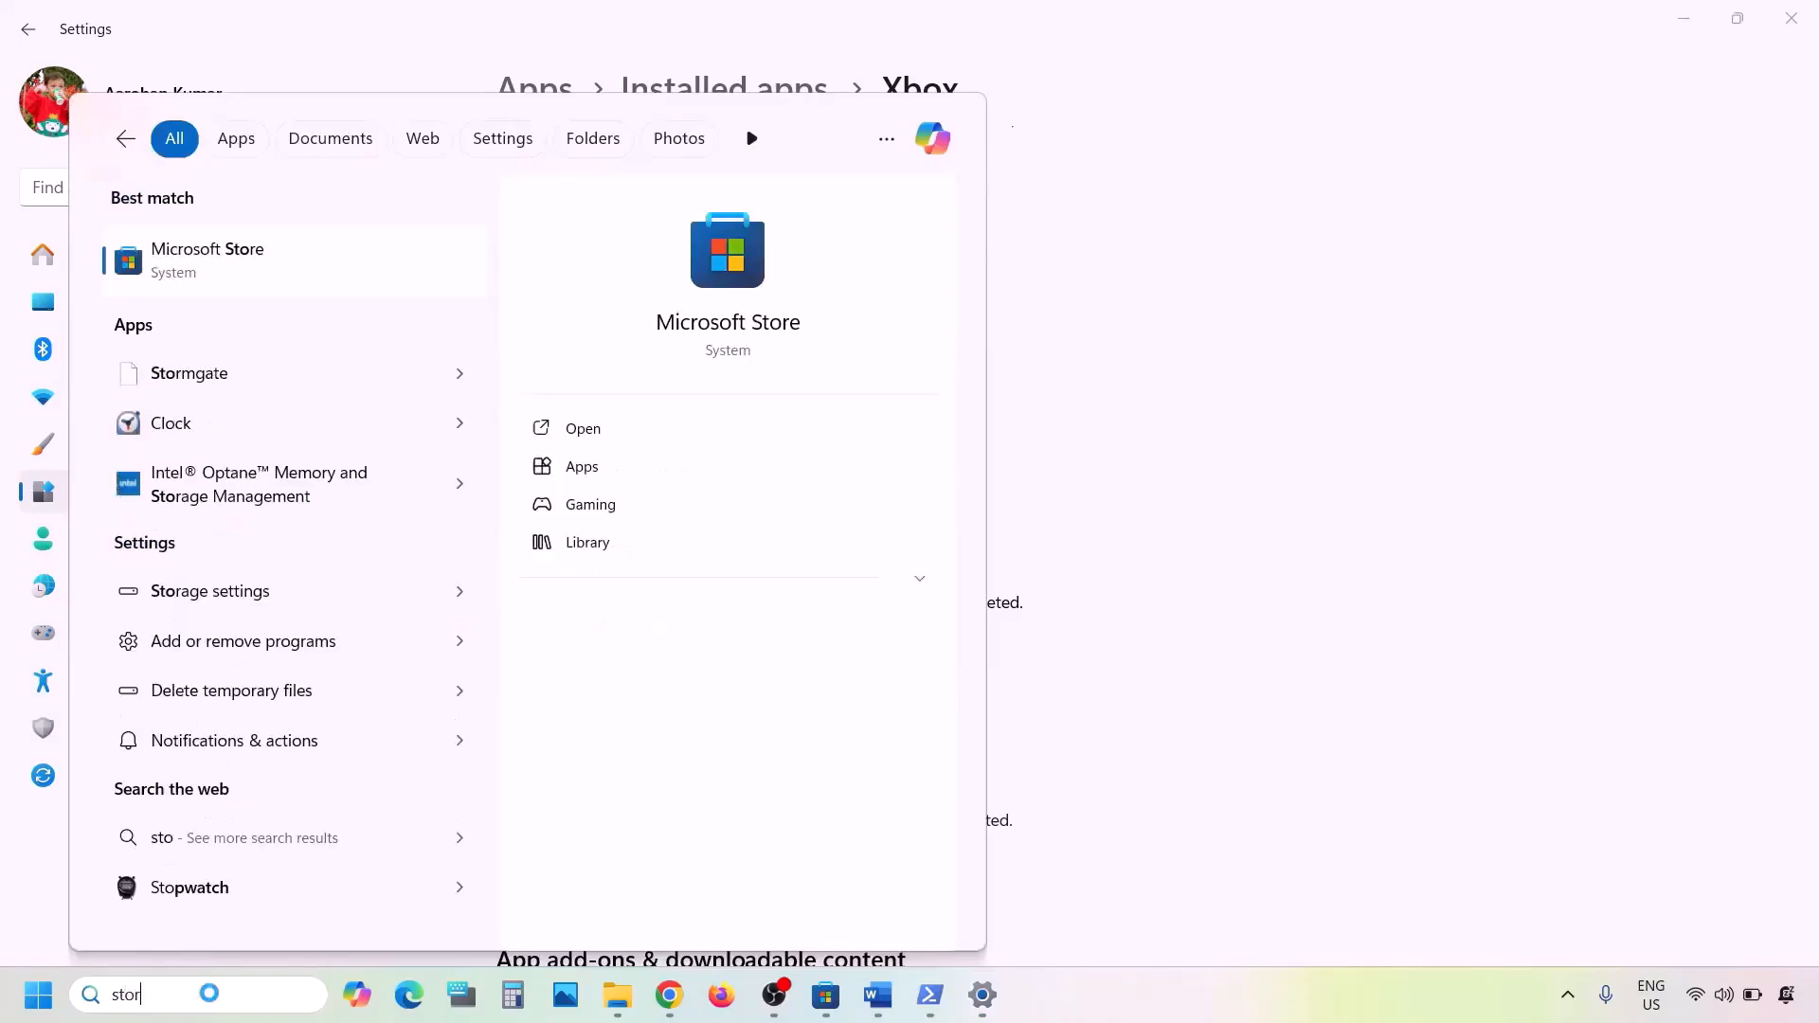
{"action": "right_click", "coordinate": [201, 277]}
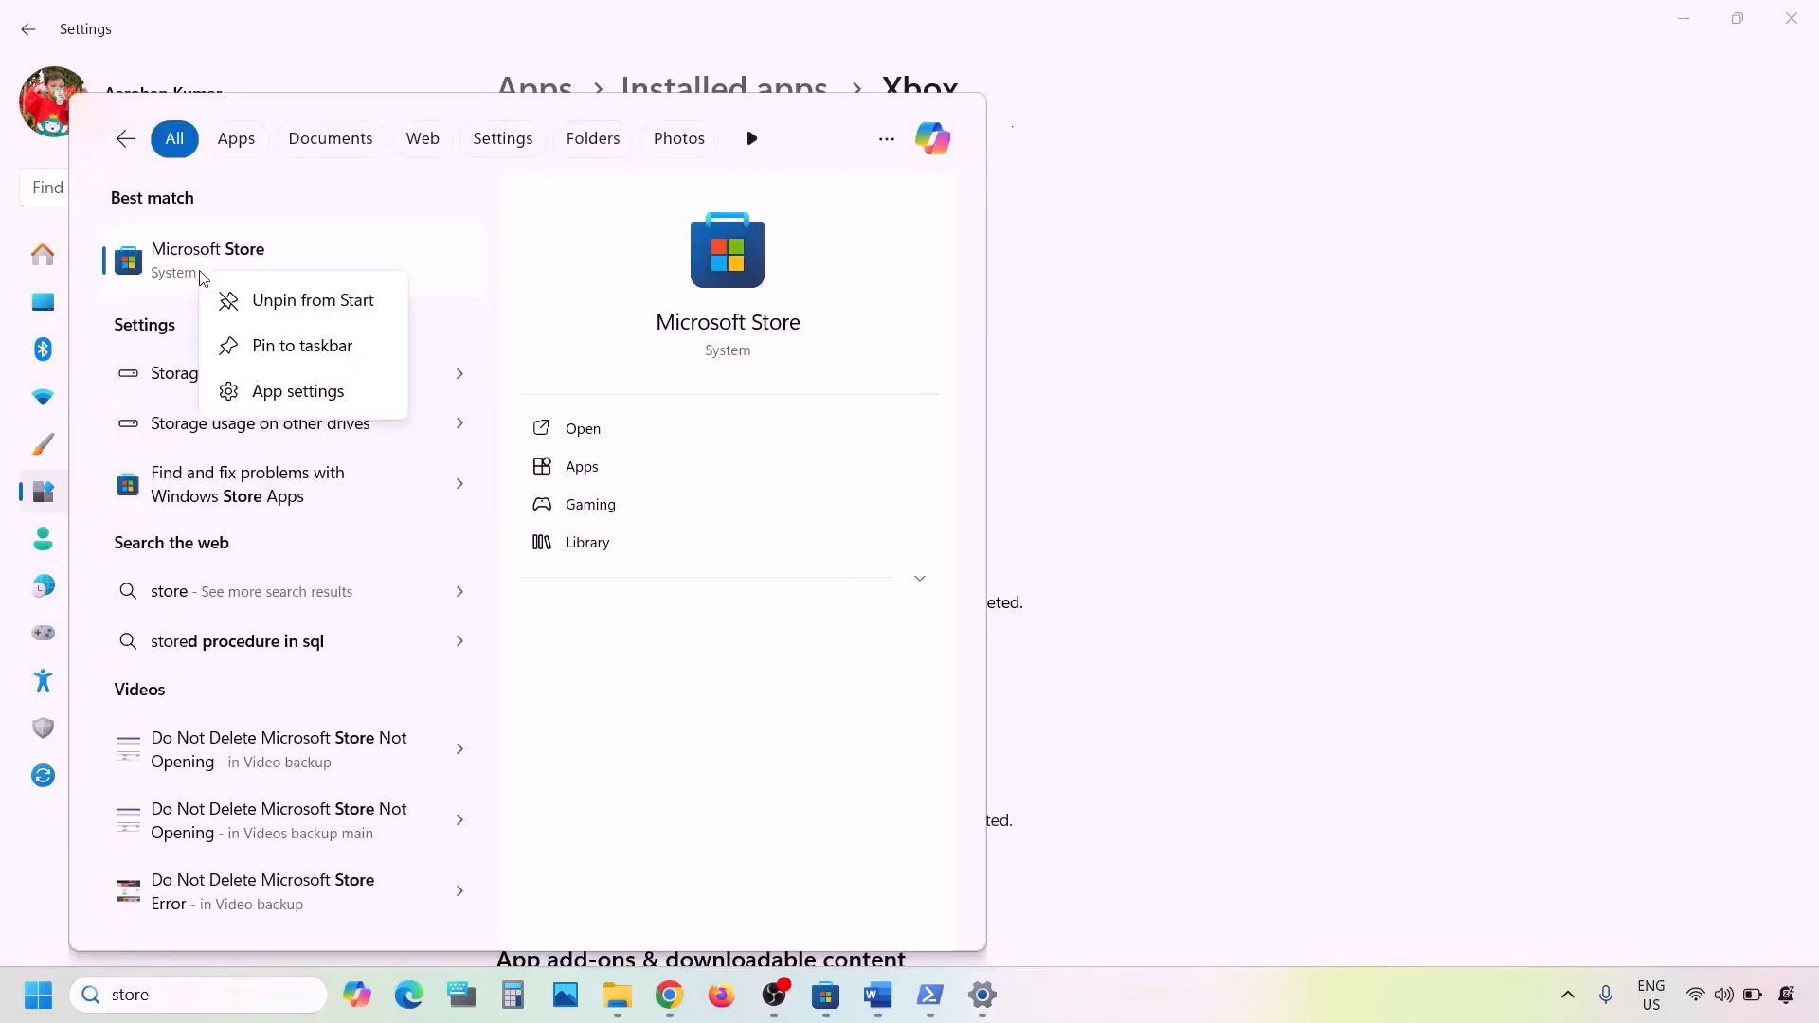
{"action": "left_click", "coordinate": [276, 391]}
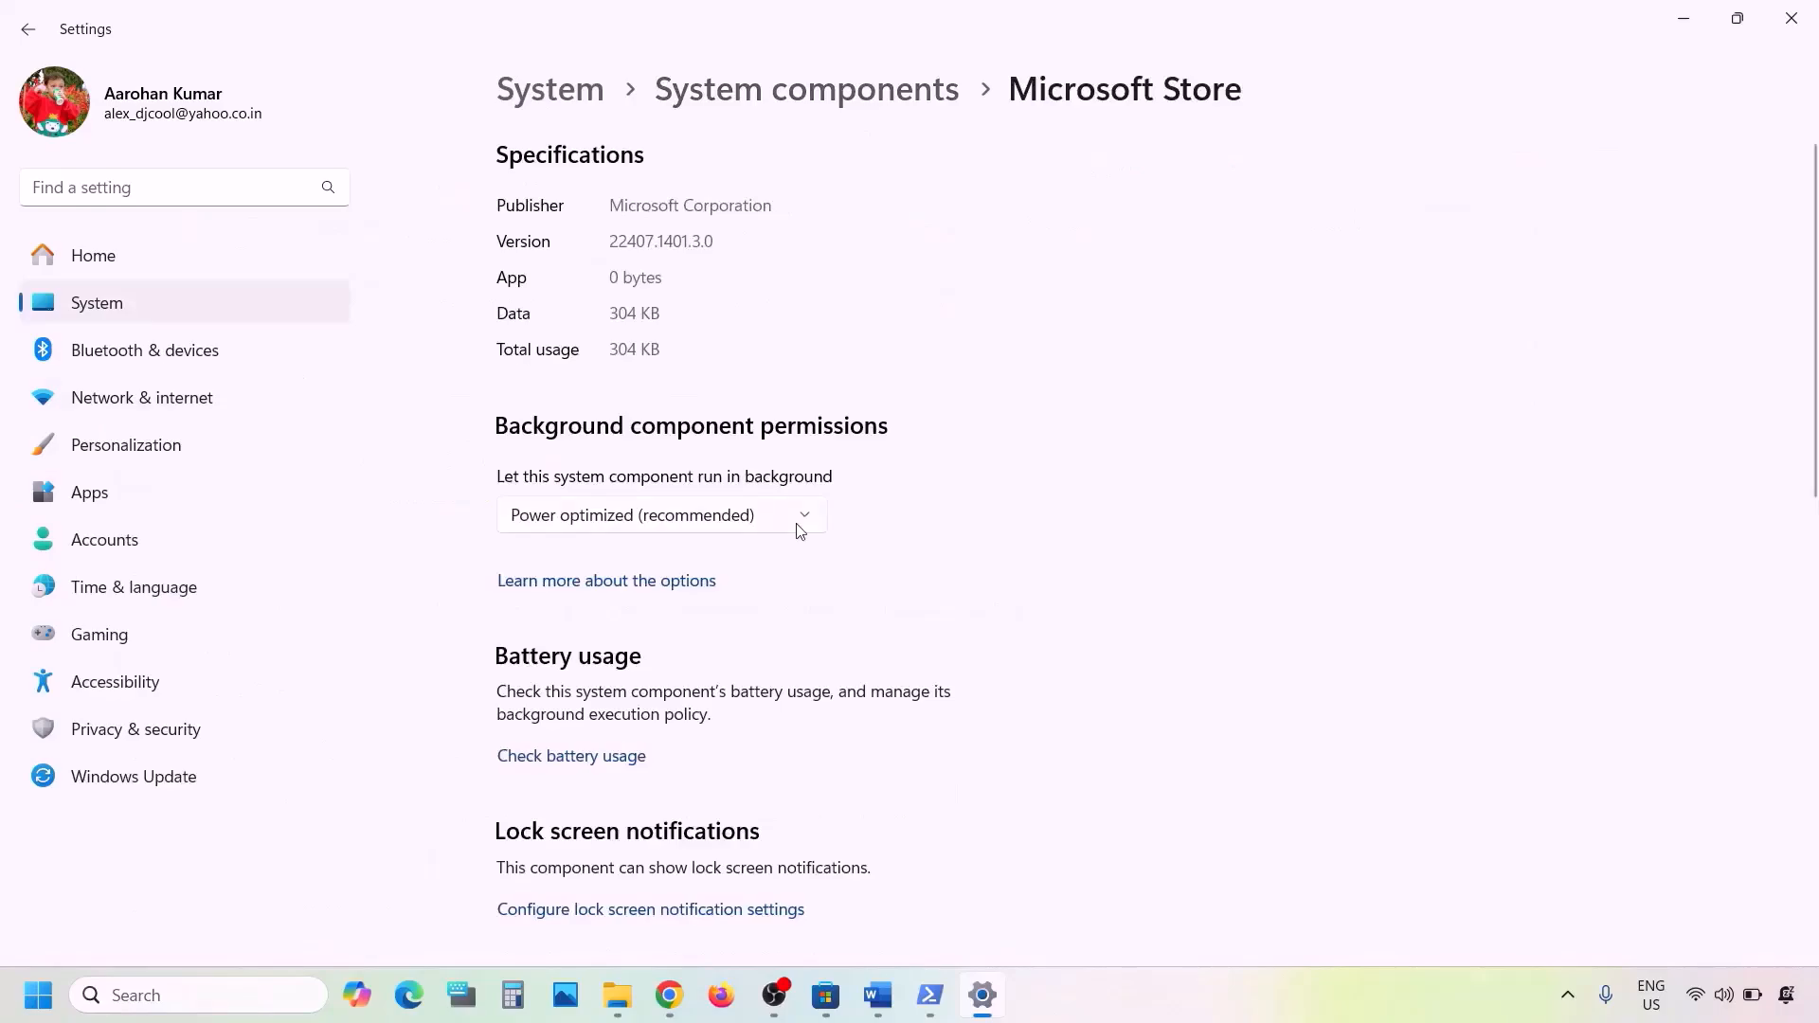
- Repair the Microsoft Store component and reset it, confirming the deletion of its data
{"action": "scroll", "coordinate": [799, 524], "scroll_direction": "down", "scroll_amount": 10}
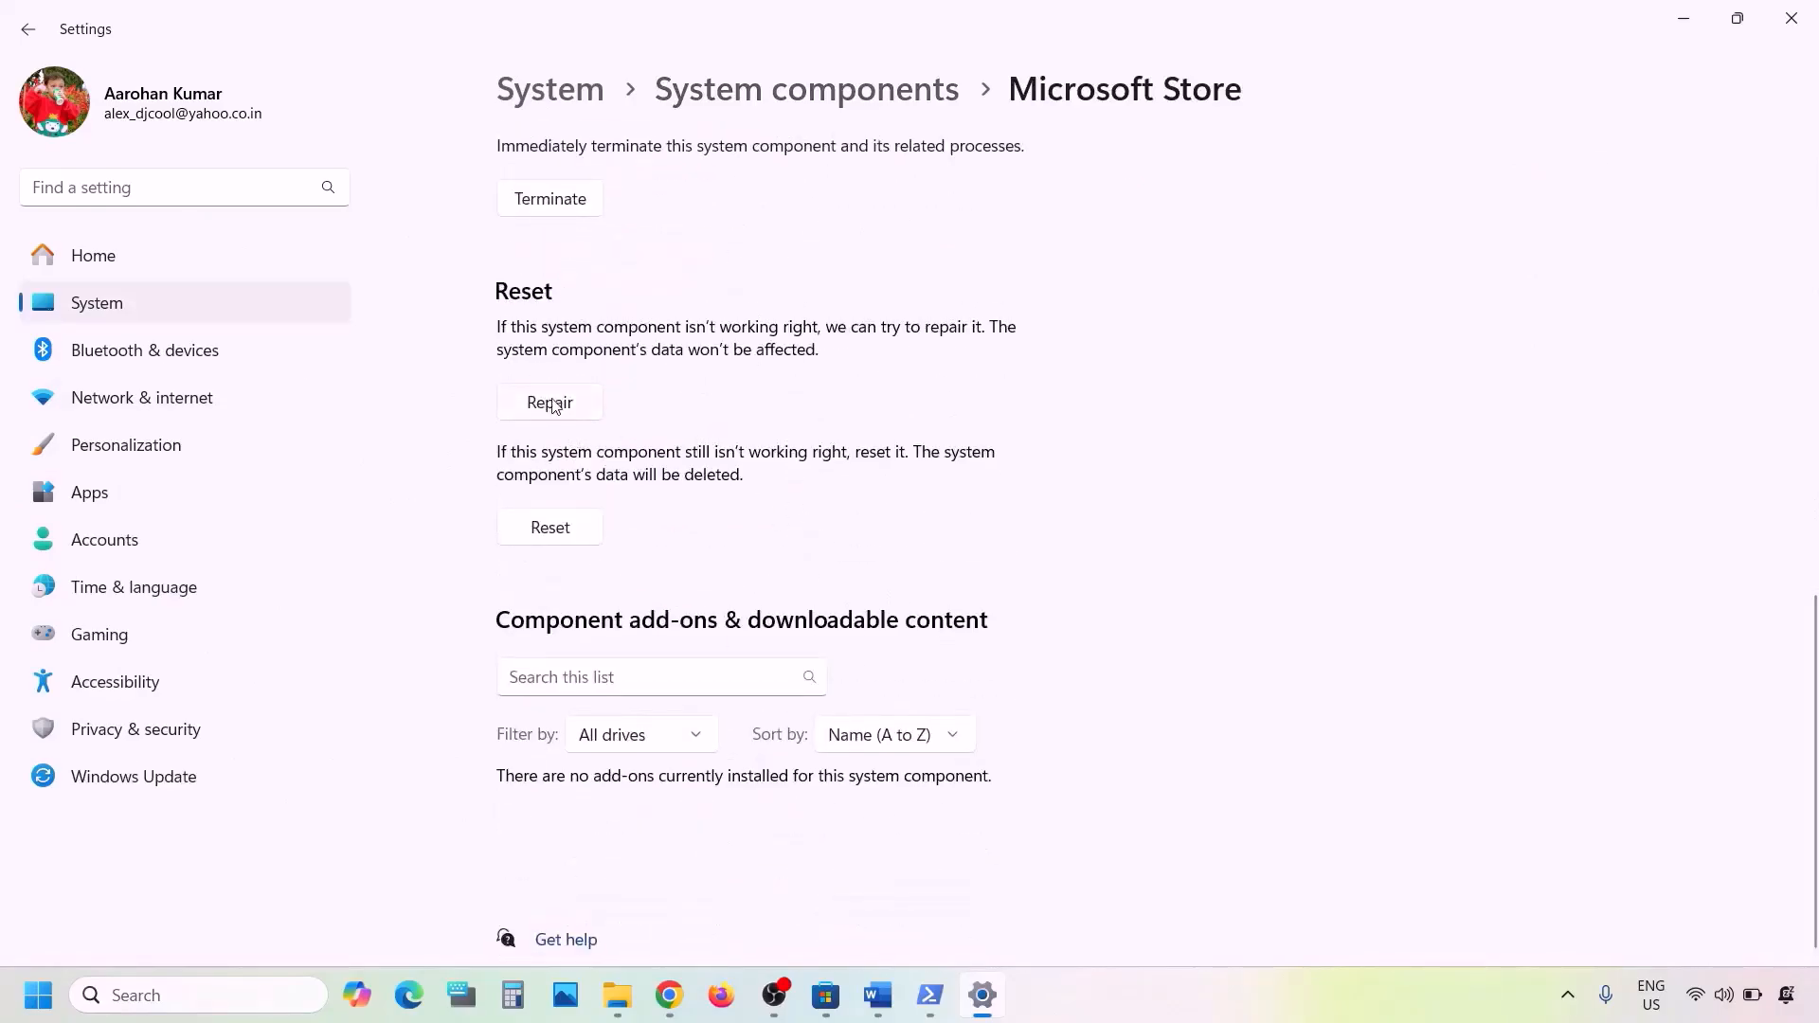
{"action": "left_click", "coordinate": [550, 404]}
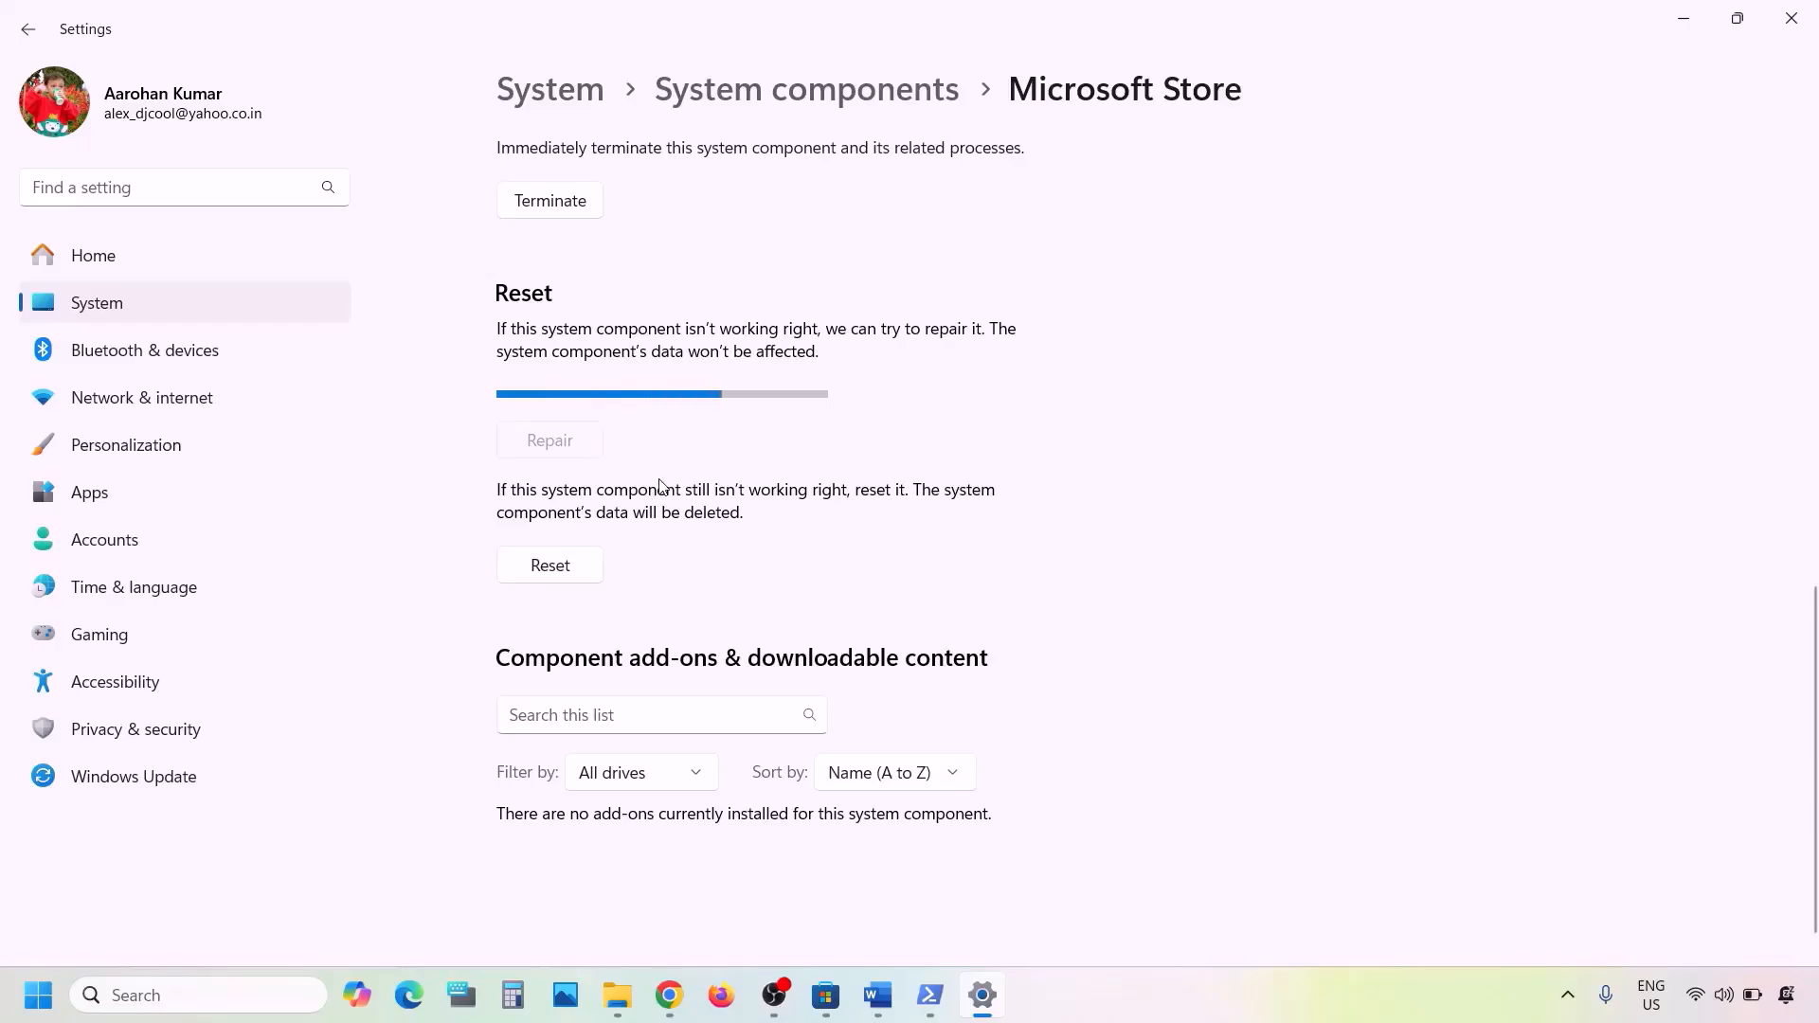
{"action": "left_click", "coordinate": [550, 530]}
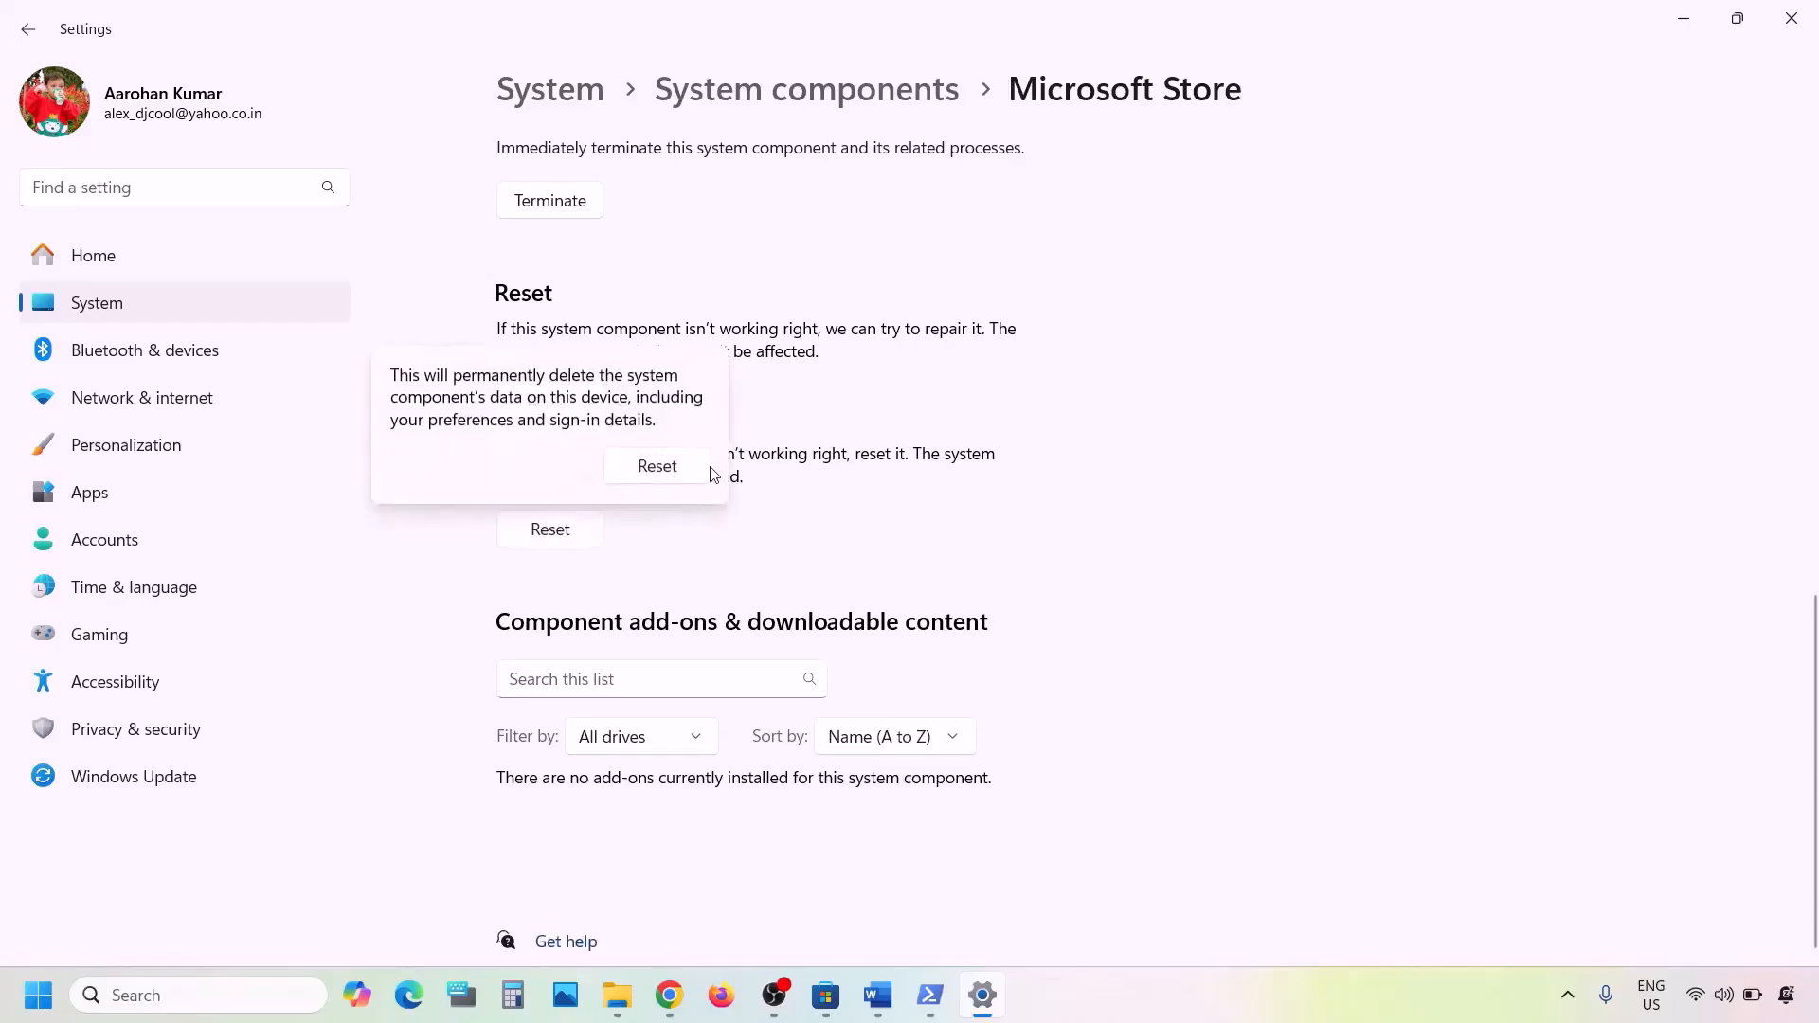
{"action": "left_click", "coordinate": [699, 469]}
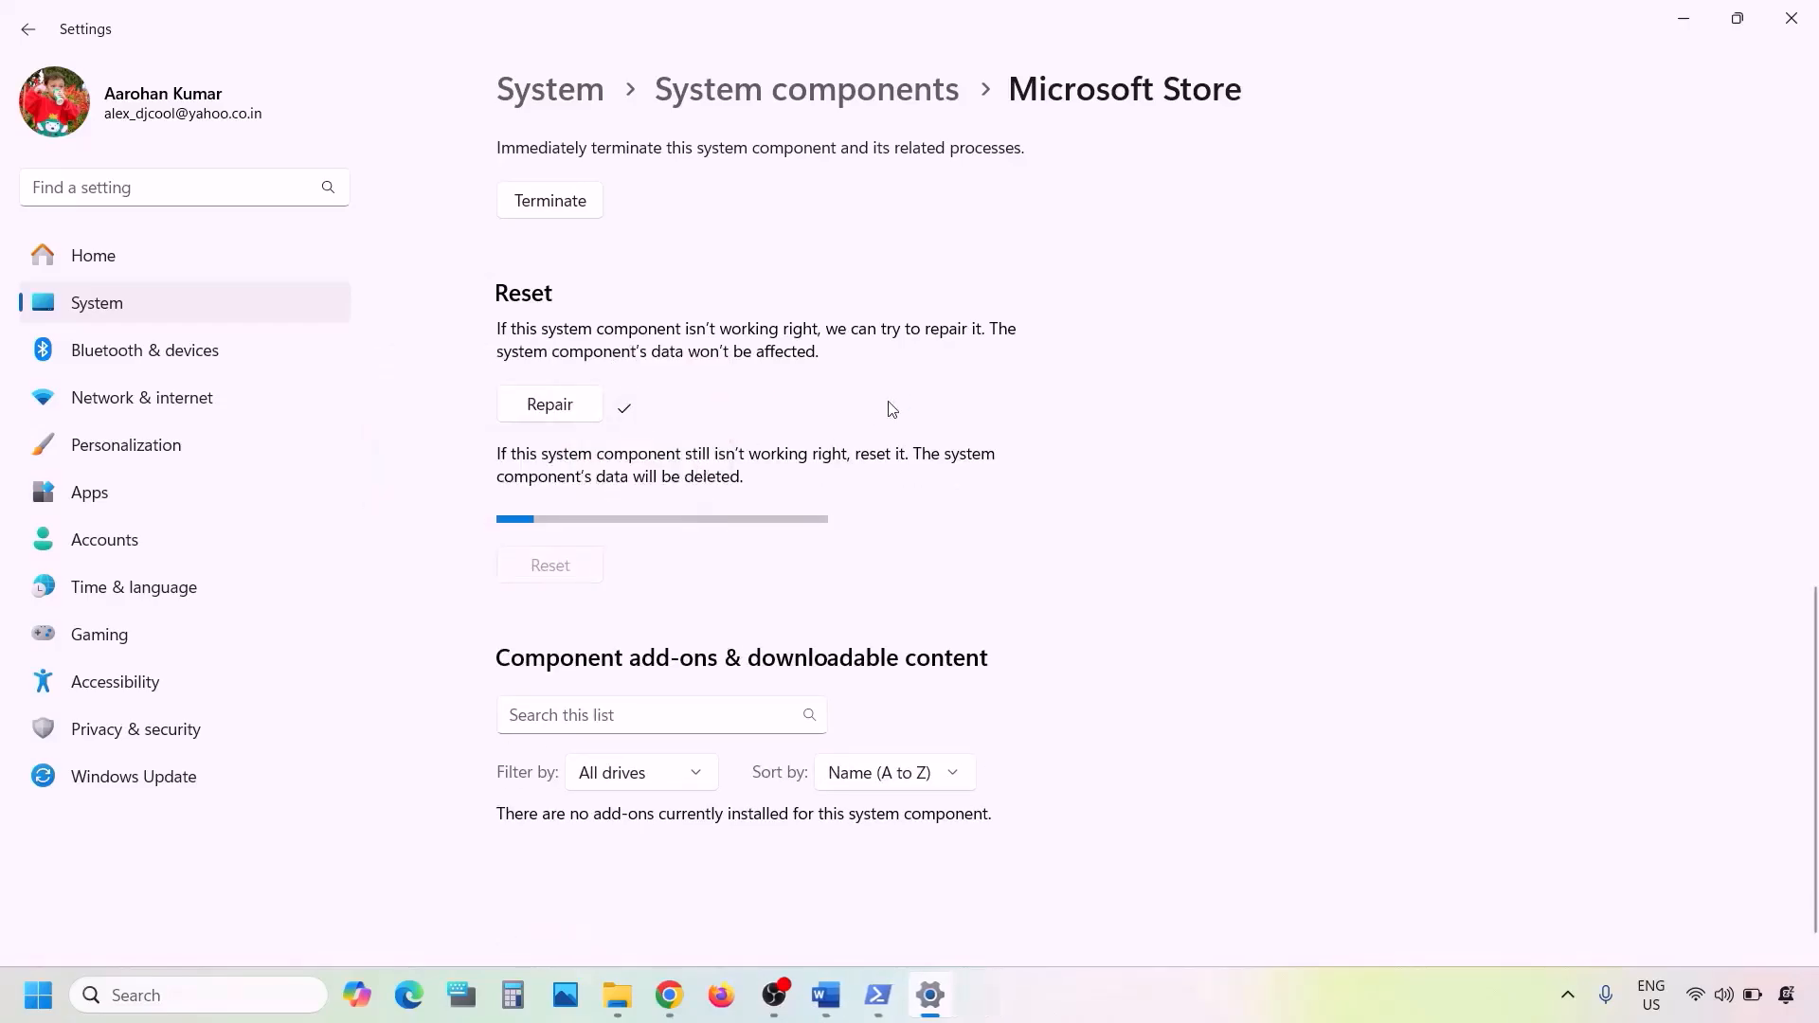
- Switch to the Word document and highlight "Update Store from store library" in the Step 8 heading
{"action": "left_click", "coordinate": [825, 995]}
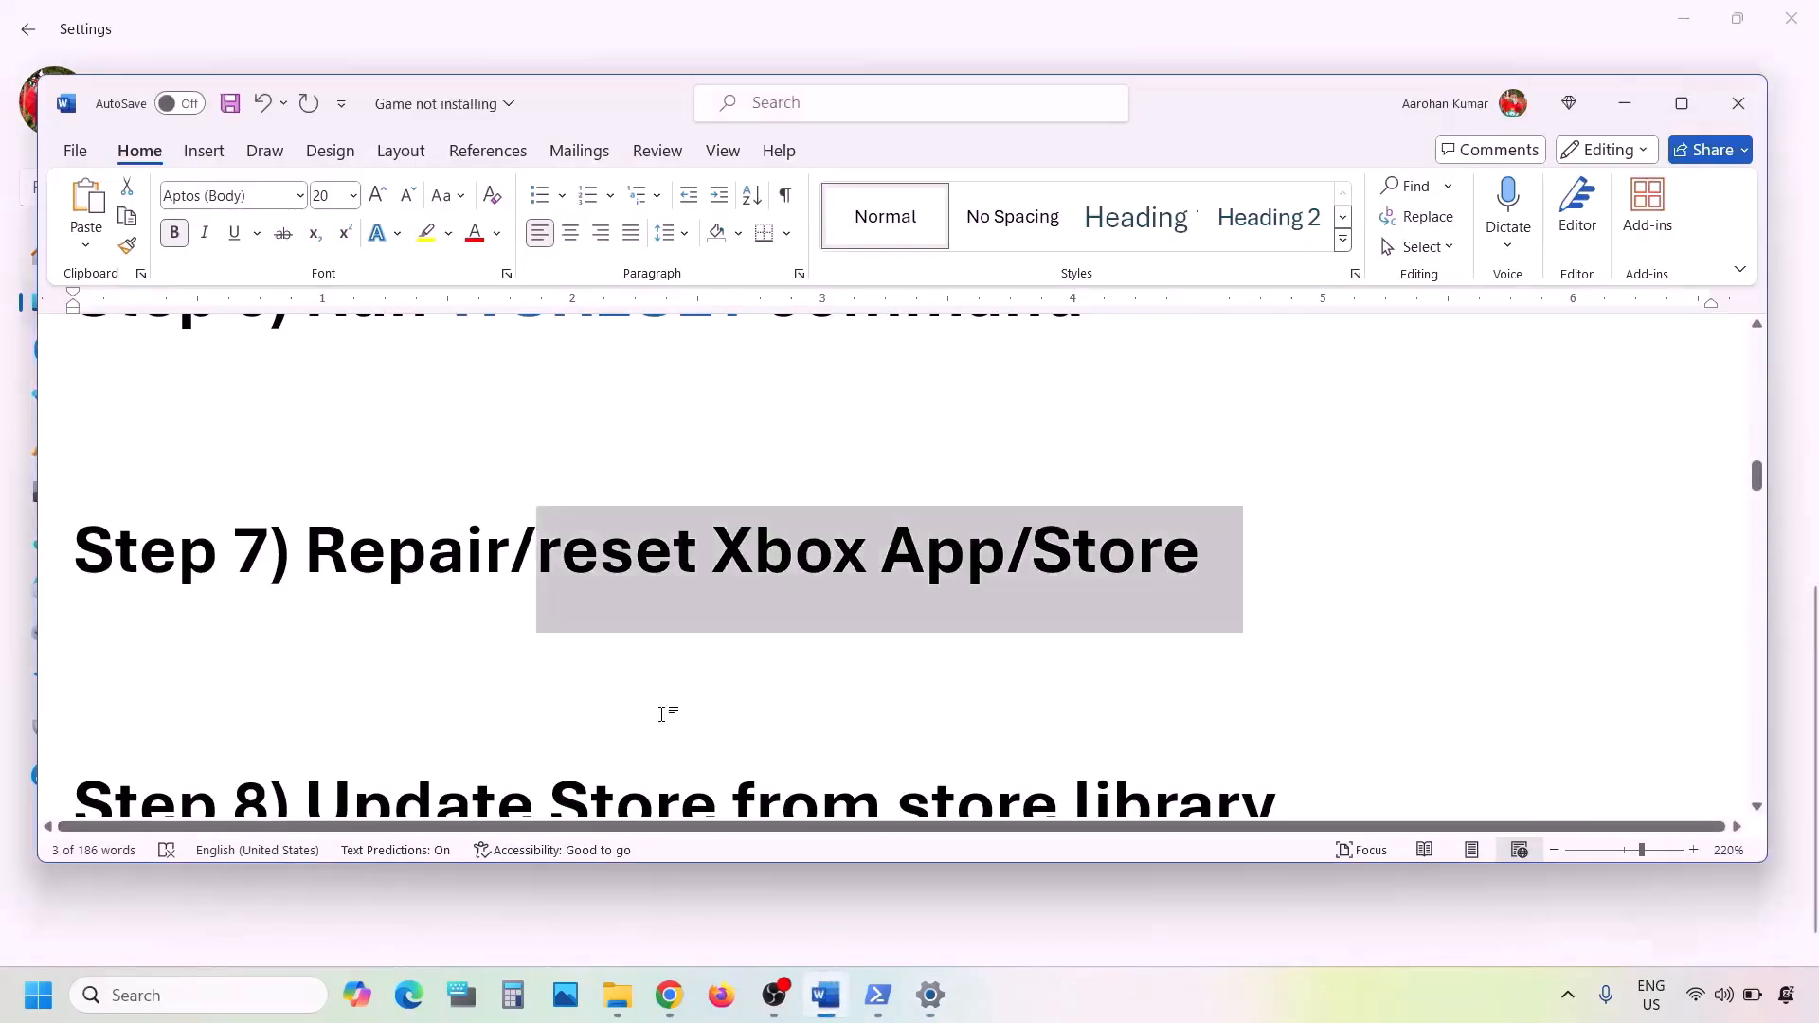
{"action": "scroll", "coordinate": [664, 713], "scroll_direction": "down", "scroll_amount": 2}
{"action": "scroll", "coordinate": [663, 714], "scroll_direction": "down", "scroll_amount": 2}
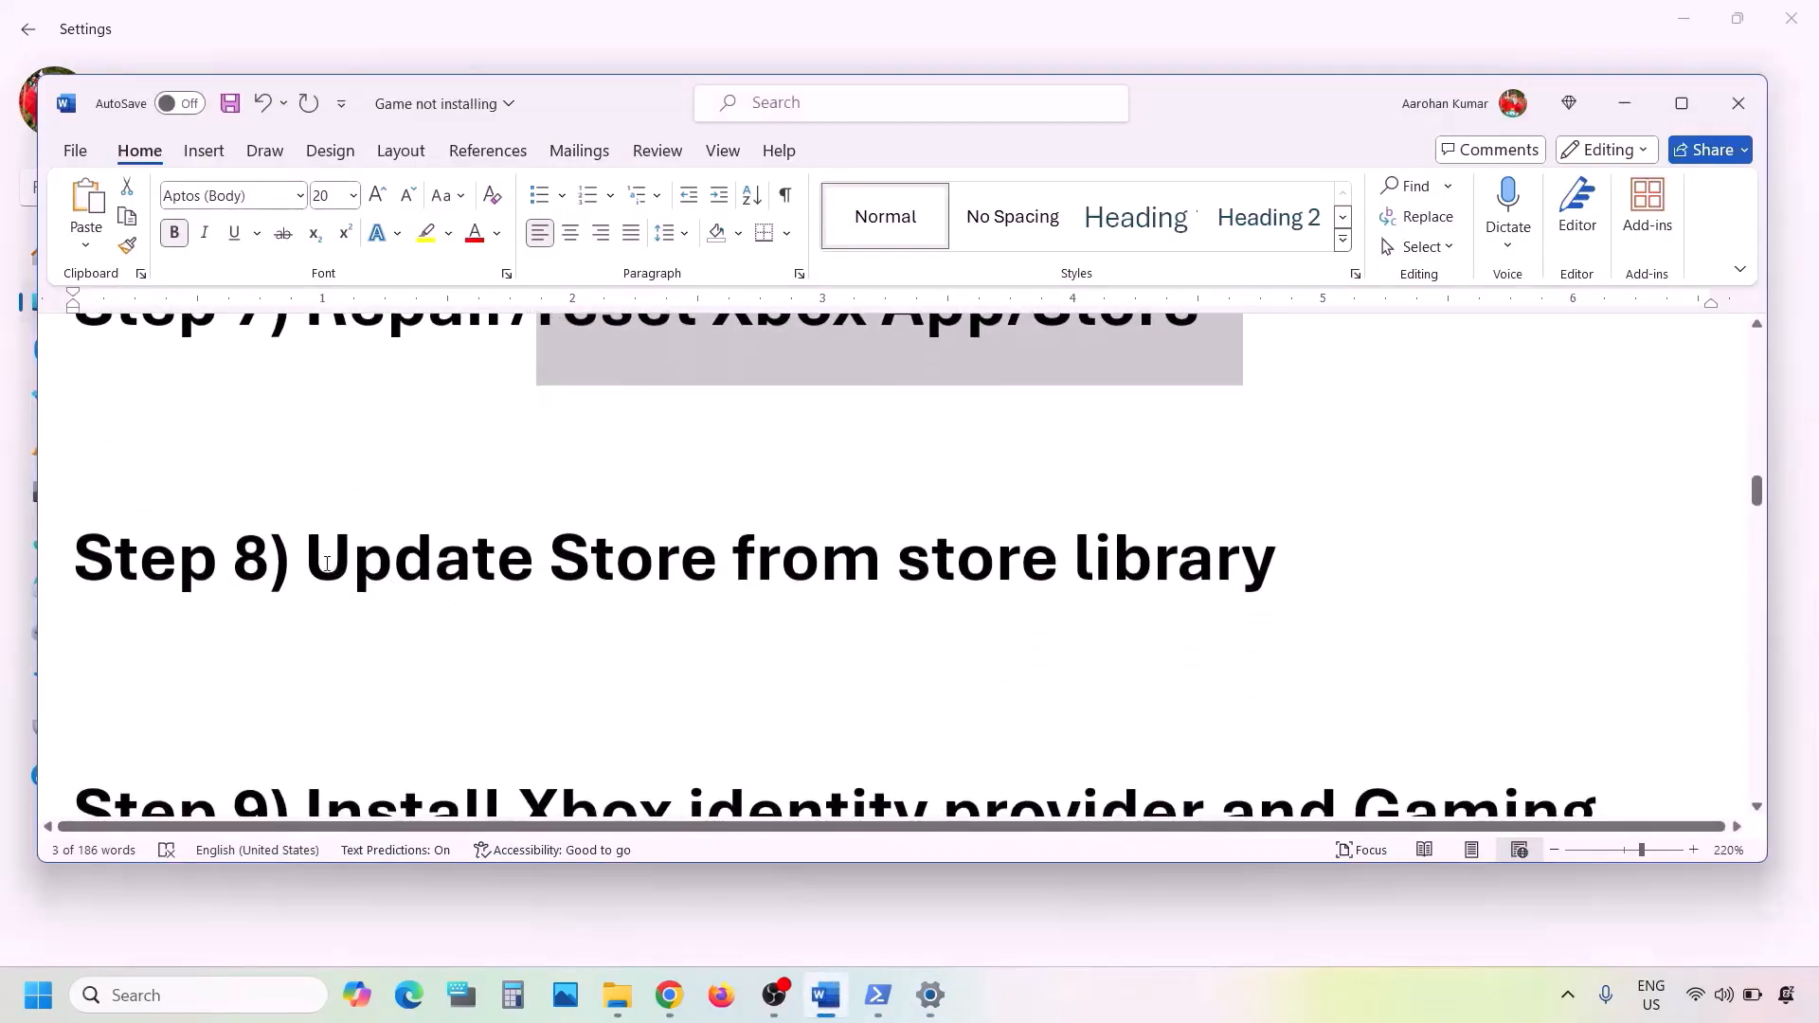
{"action": "left_click_drag", "start_coordinate": [306, 563], "coordinate": [1189, 588]}
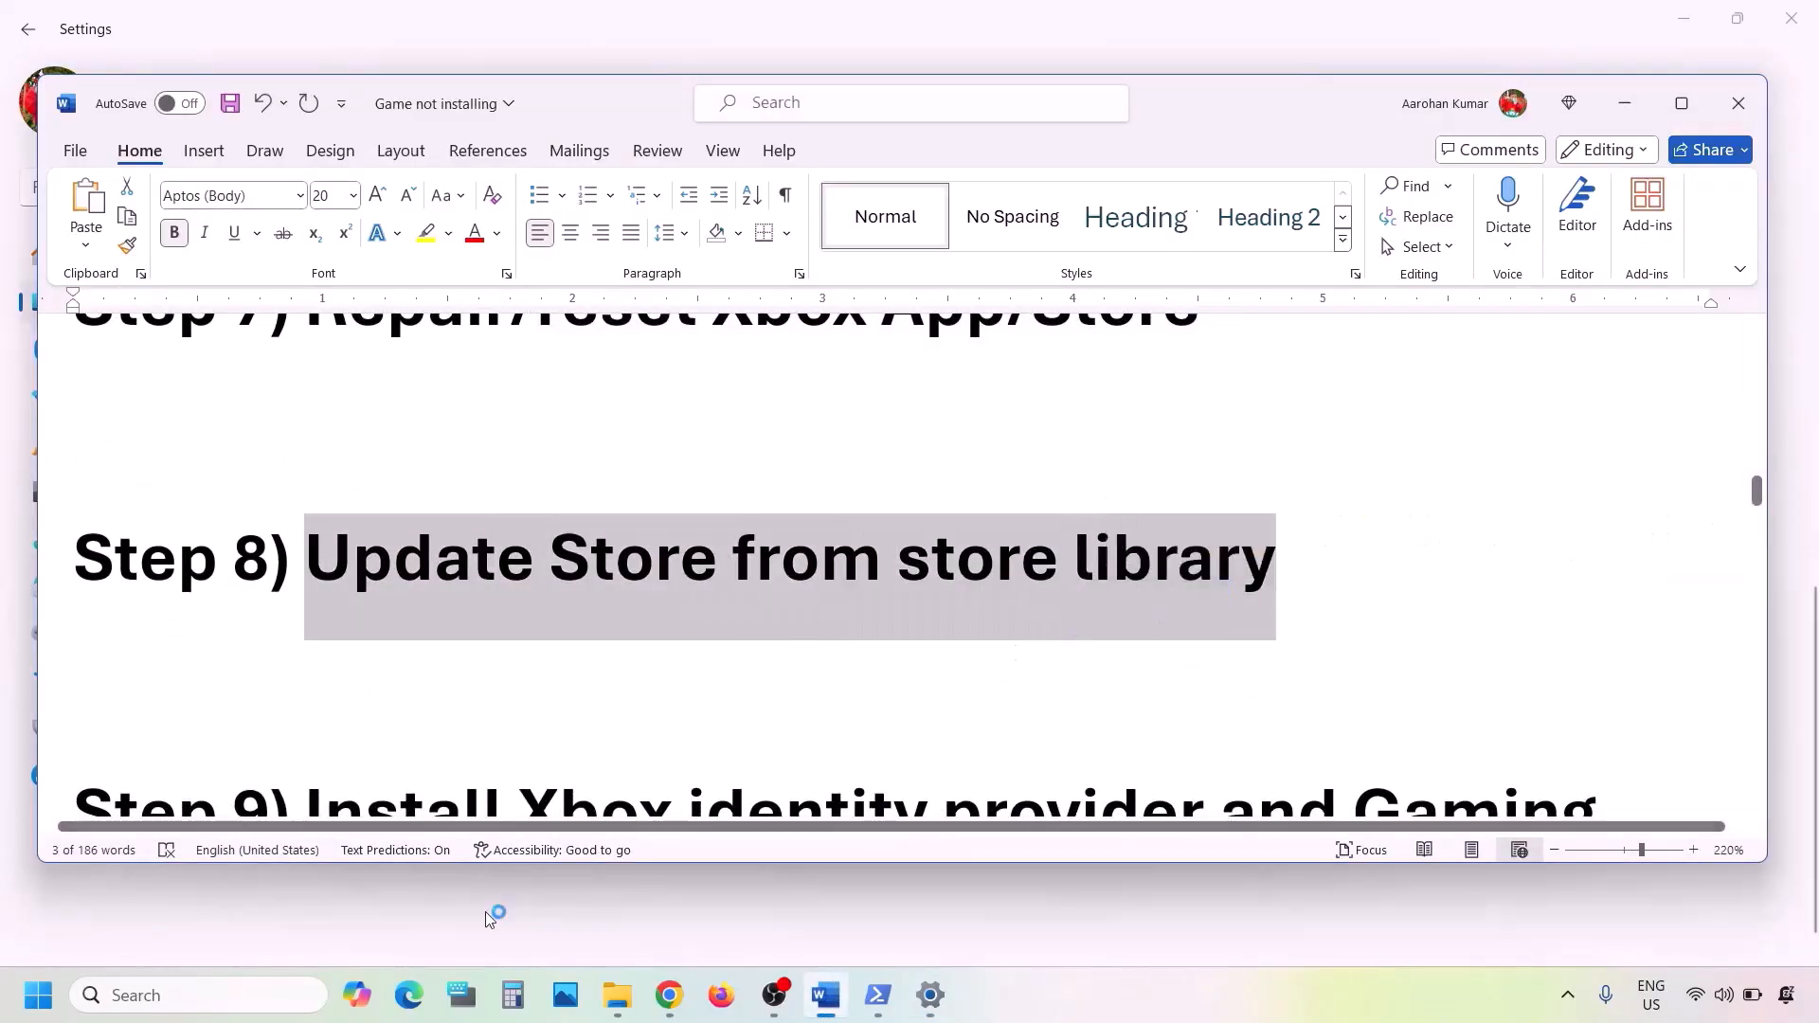
- Search Windows for store, open Microsoft Store in a maximized window, and go to its Library
{"action": "left_click", "coordinate": [168, 991]}
{"action": "type", "text": "store"}
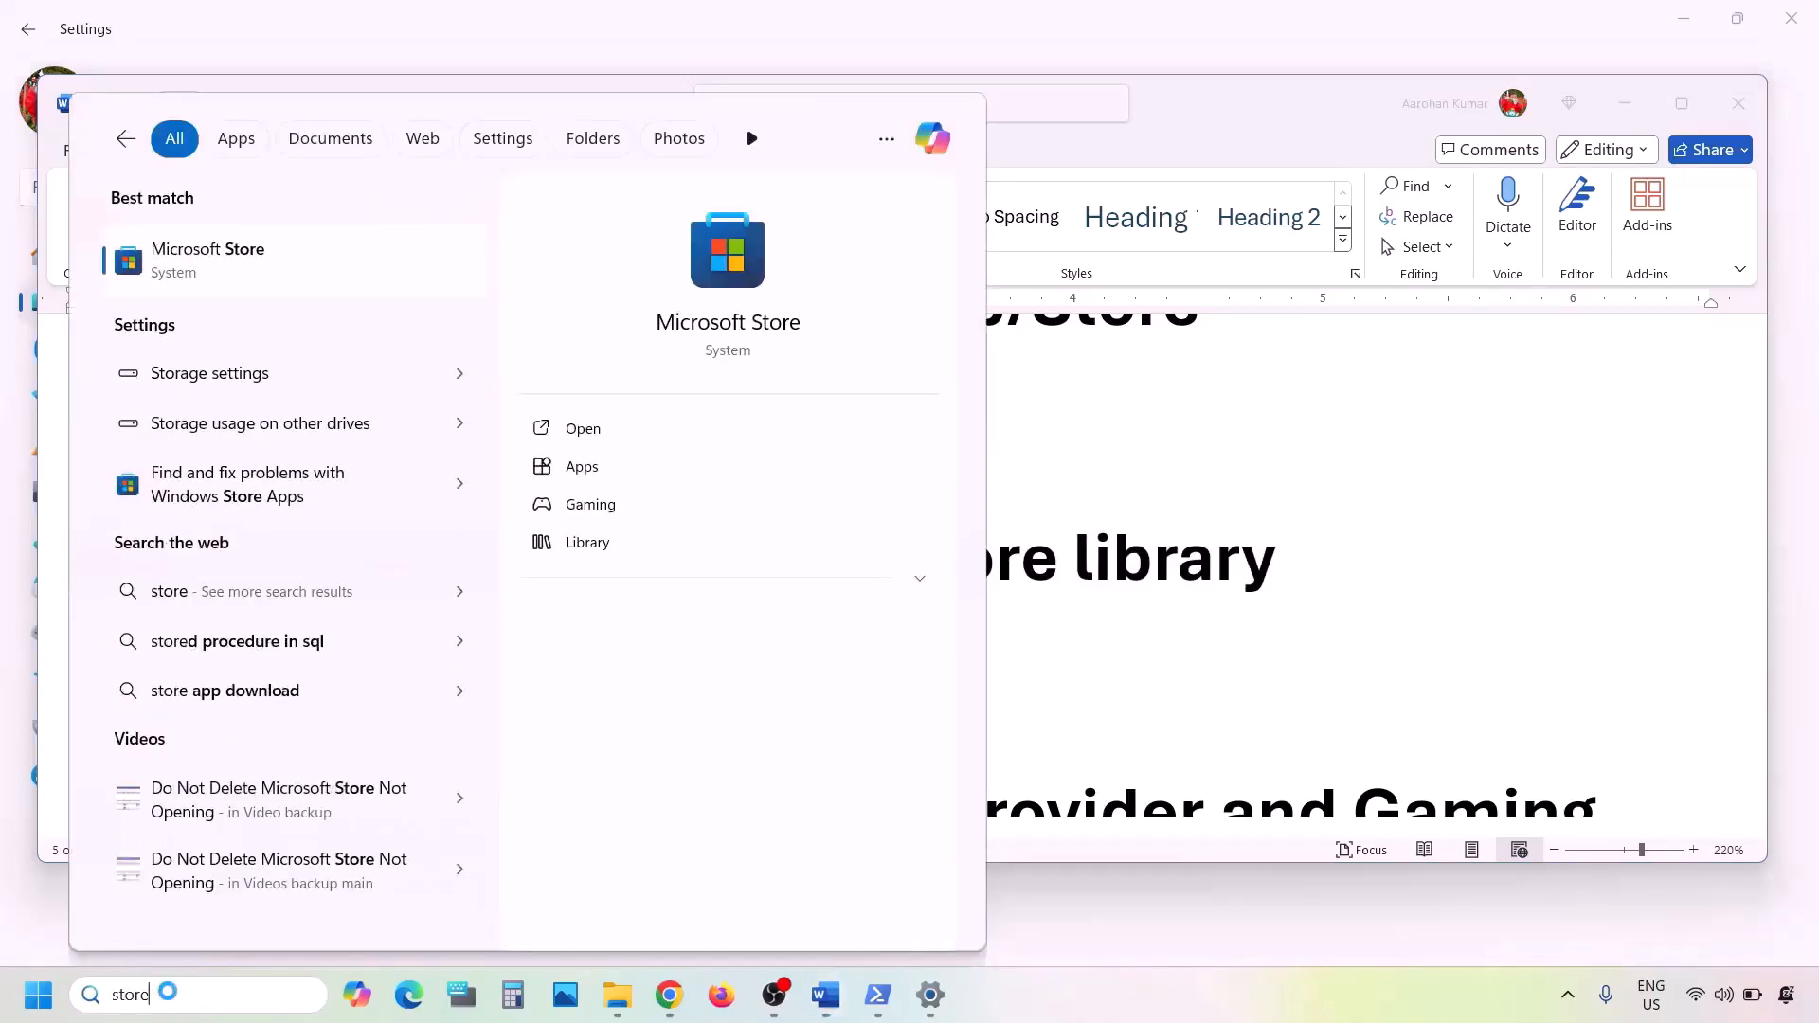
{"action": "key", "text": "Return"}
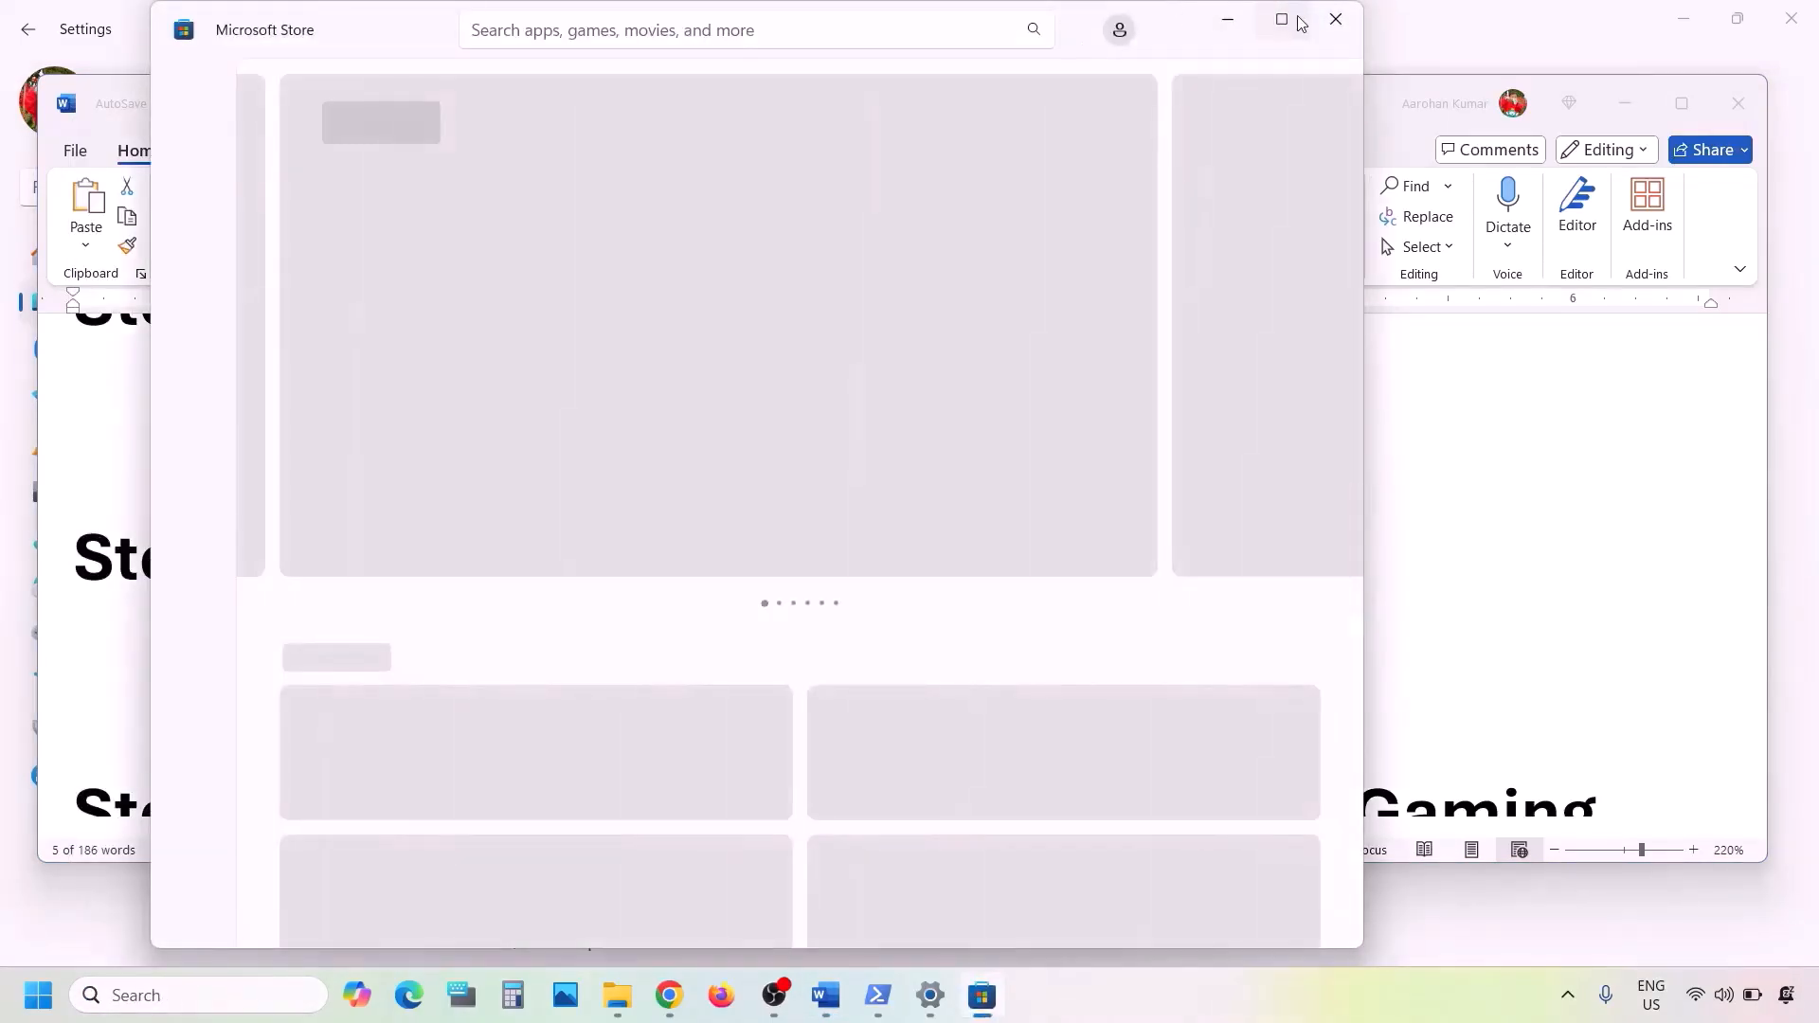
{"action": "left_click", "coordinate": [1281, 19]}
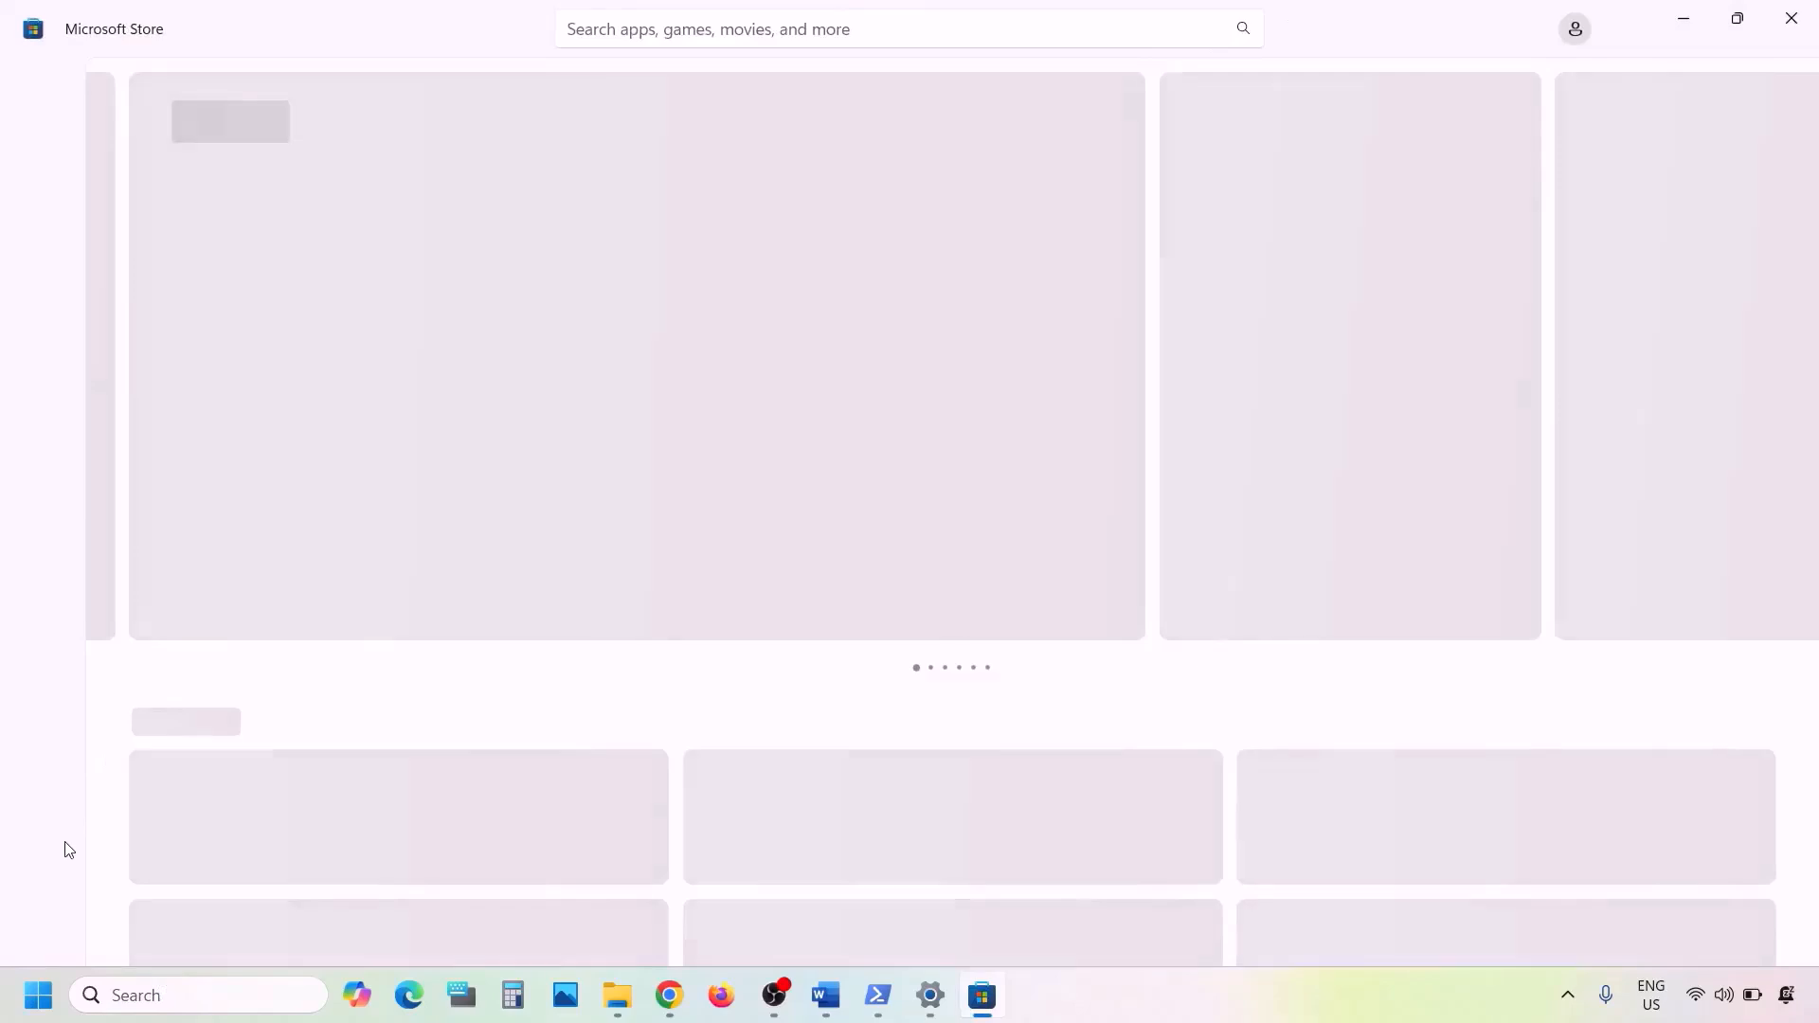
{"action": "left_click", "coordinate": [36, 939]}
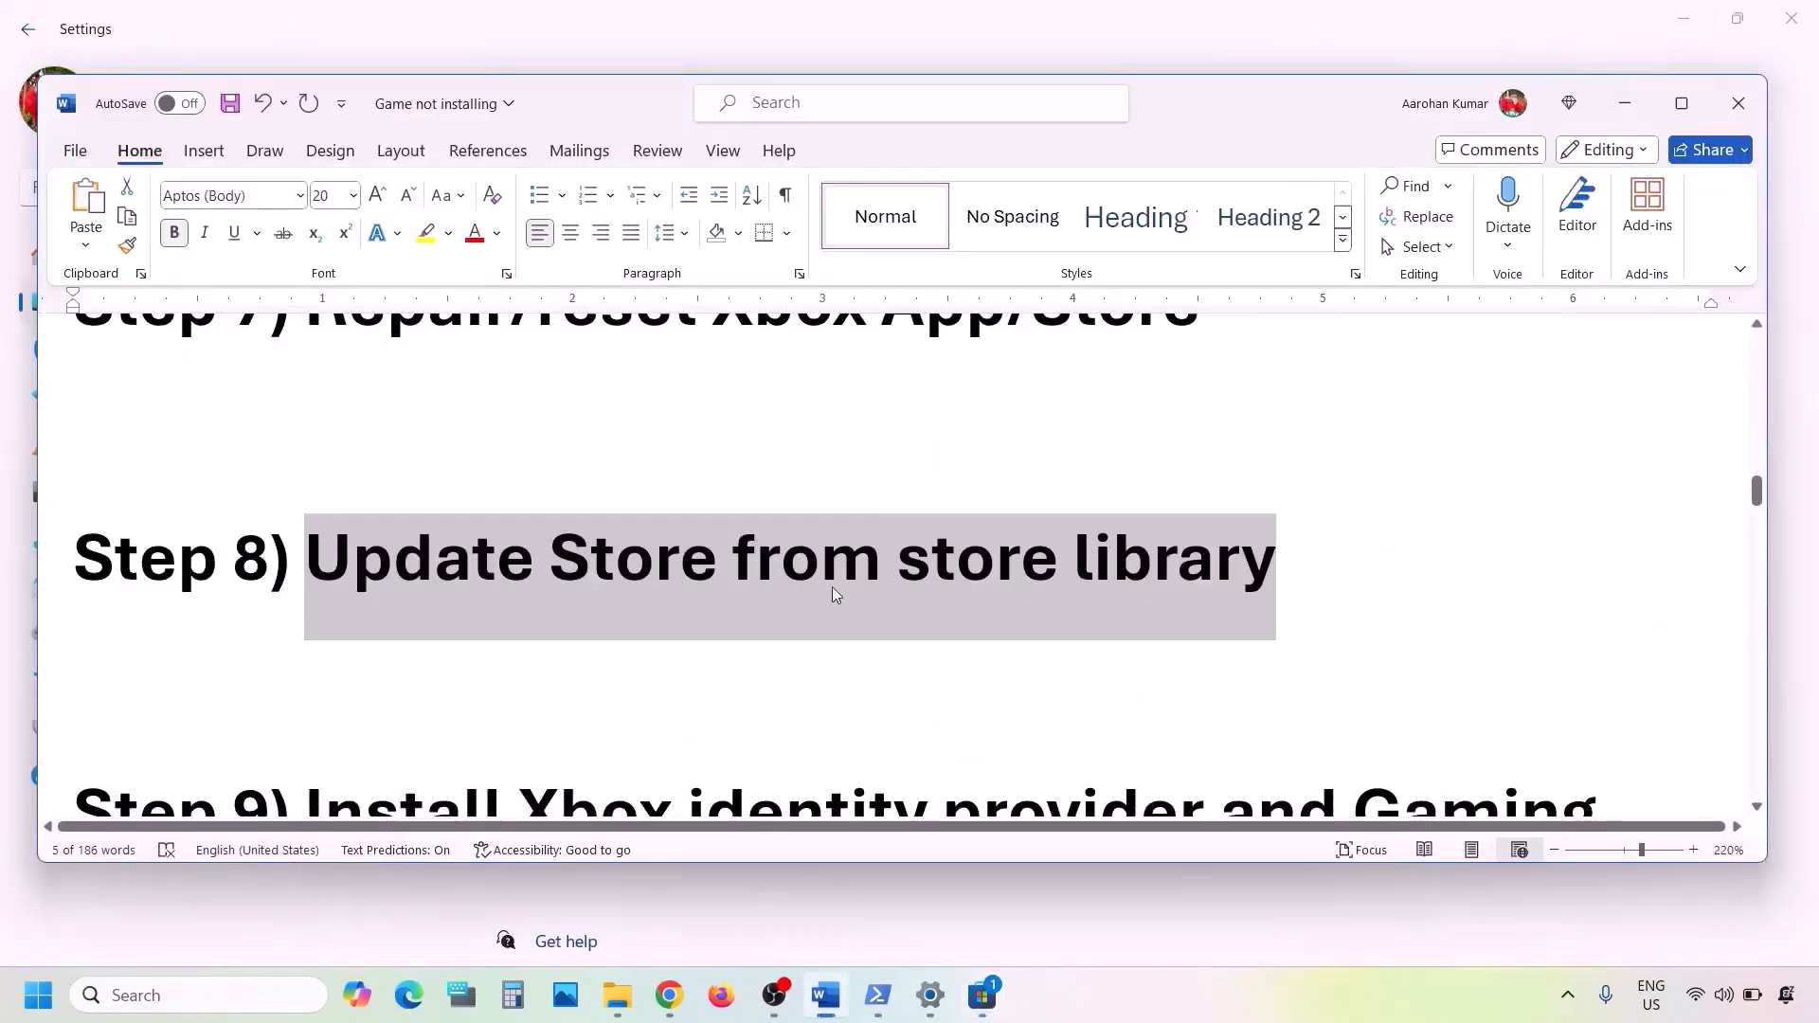
- In the Word document, highlight the Step 9 heading text and copy the Xbox Identity Provider link below it
{"action": "scroll", "coordinate": [832, 588], "scroll_direction": "down", "scroll_amount": 4}
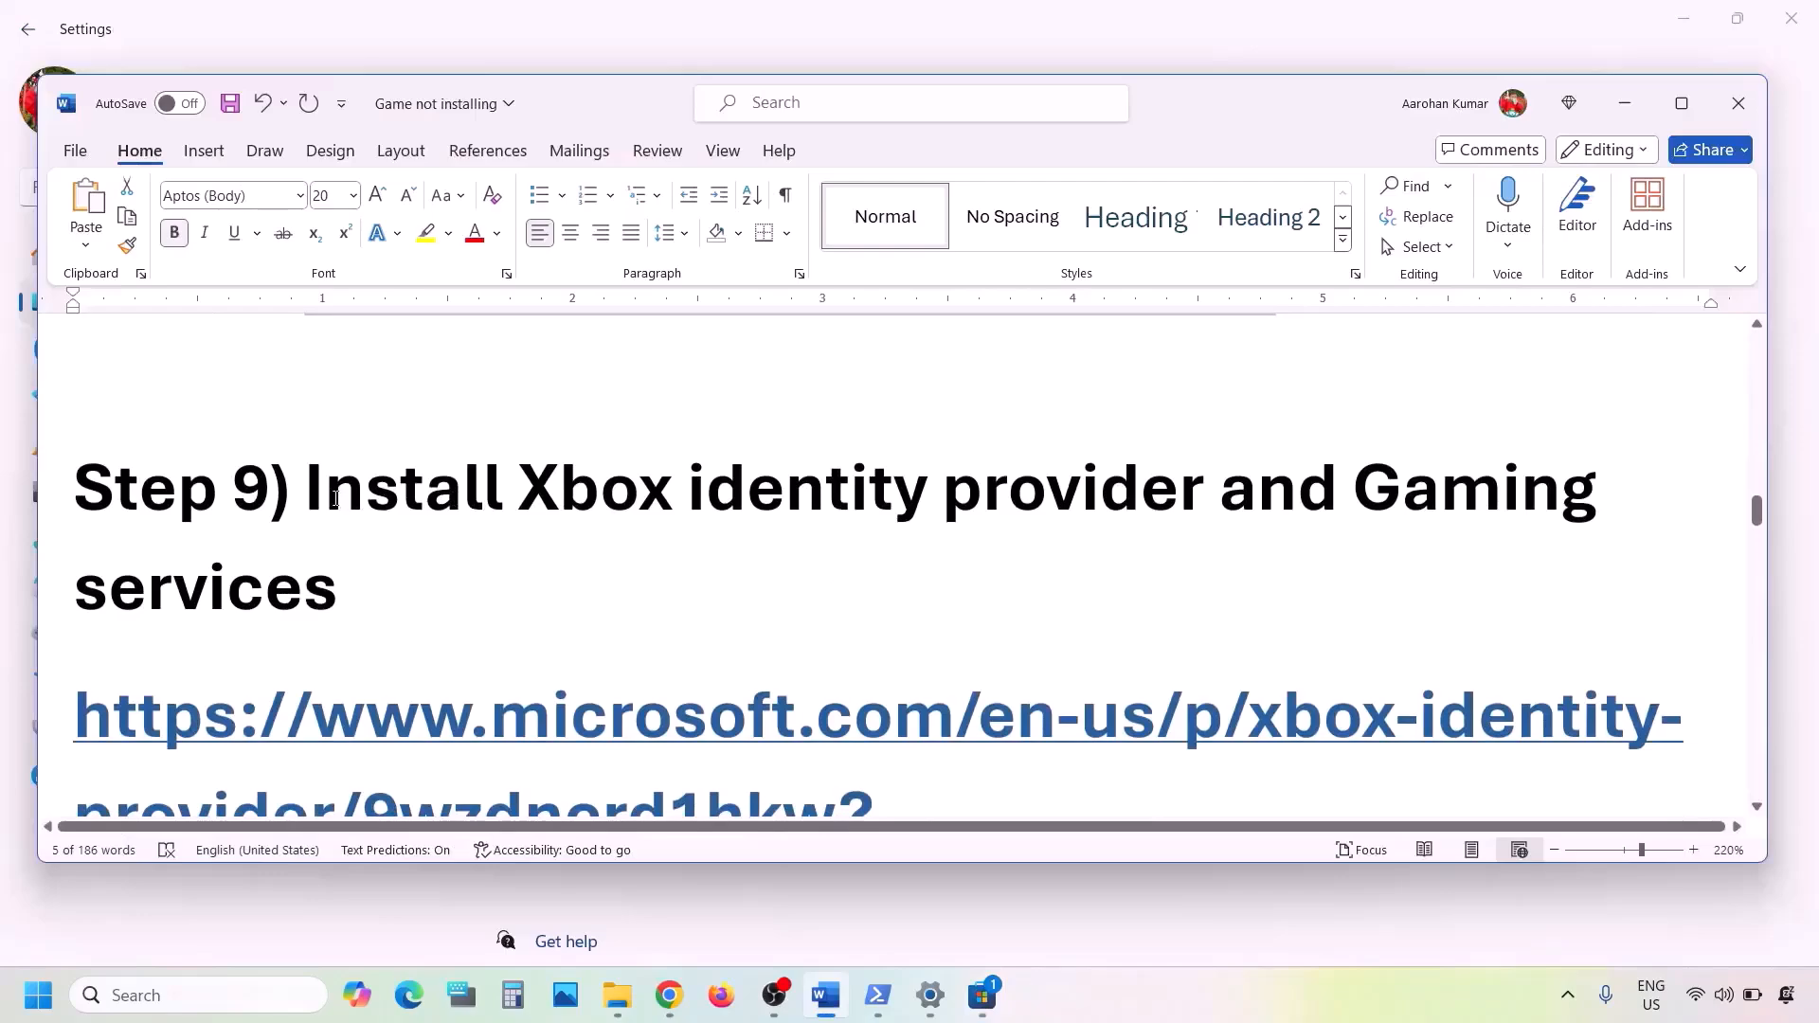
{"action": "left_click_drag", "start_coordinate": [343, 500], "coordinate": [954, 580]}
{"action": "scroll", "coordinate": [954, 578], "scroll_direction": "down", "scroll_amount": 2}
{"action": "scroll", "coordinate": [954, 576], "scroll_direction": "down", "scroll_amount": 5}
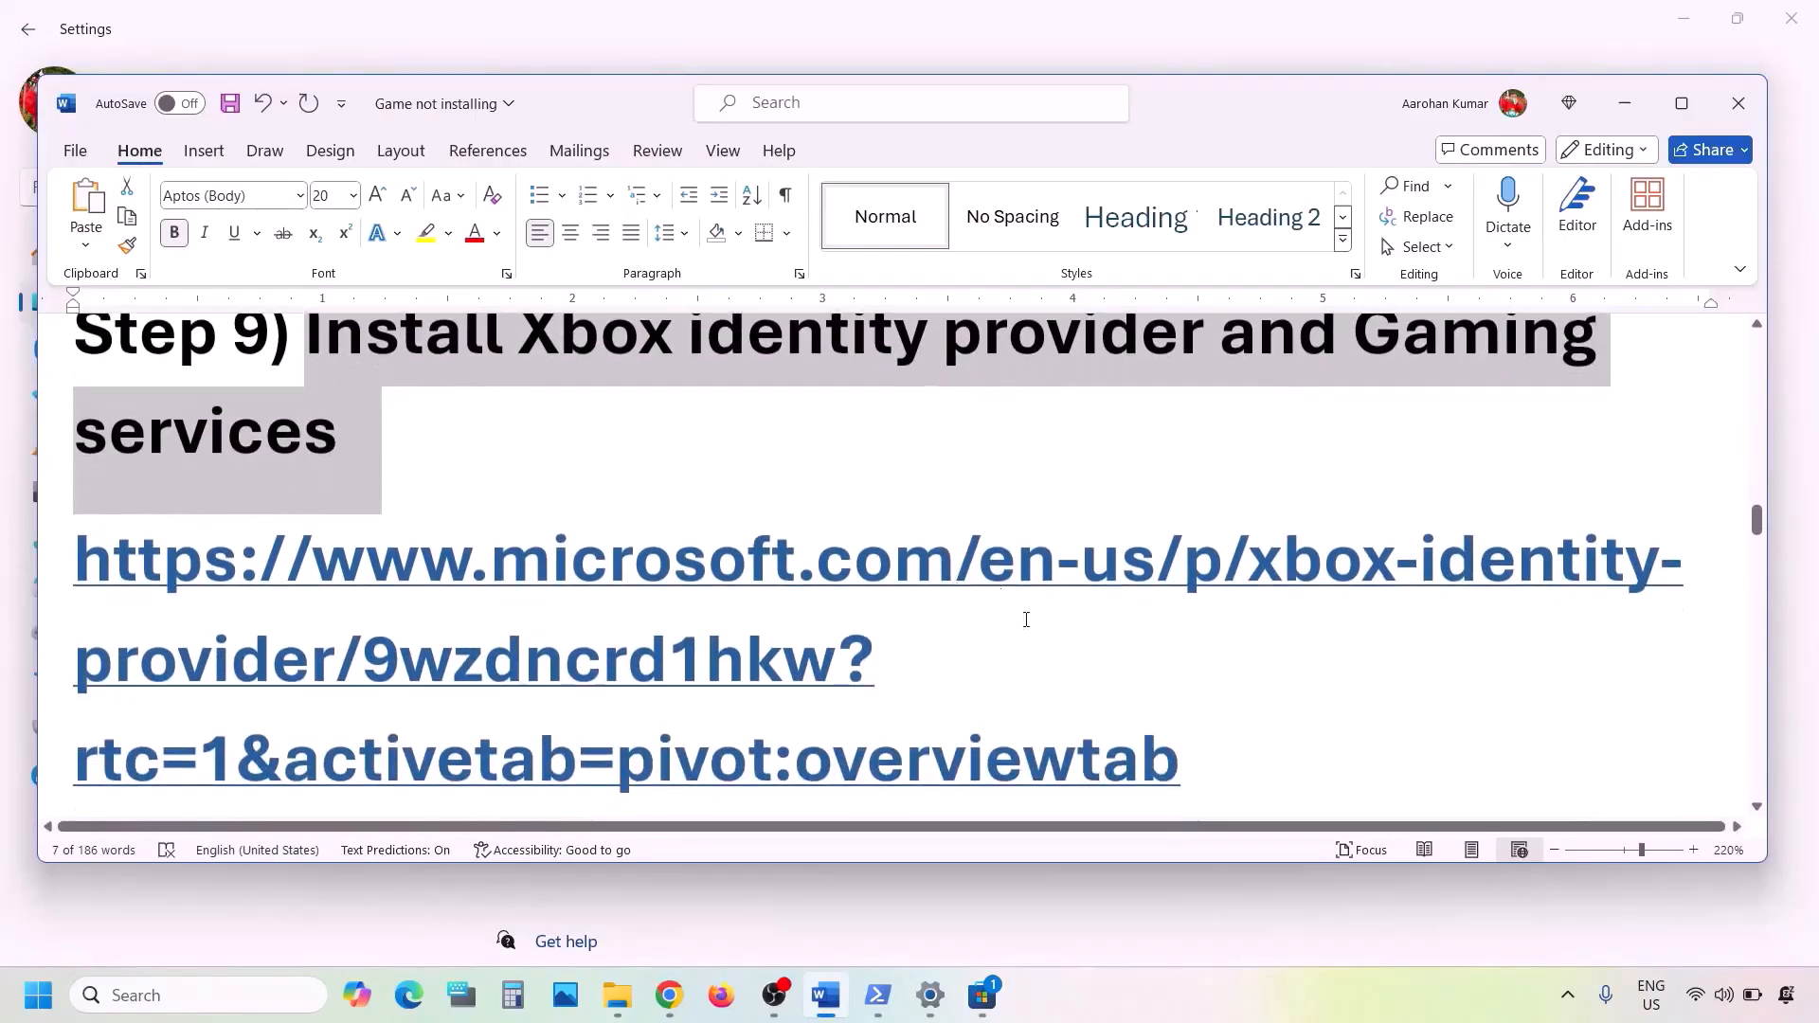
{"action": "left_click_drag", "start_coordinate": [1195, 591], "coordinate": [81, 393]}
{"action": "key", "text": "ctrl+c"}
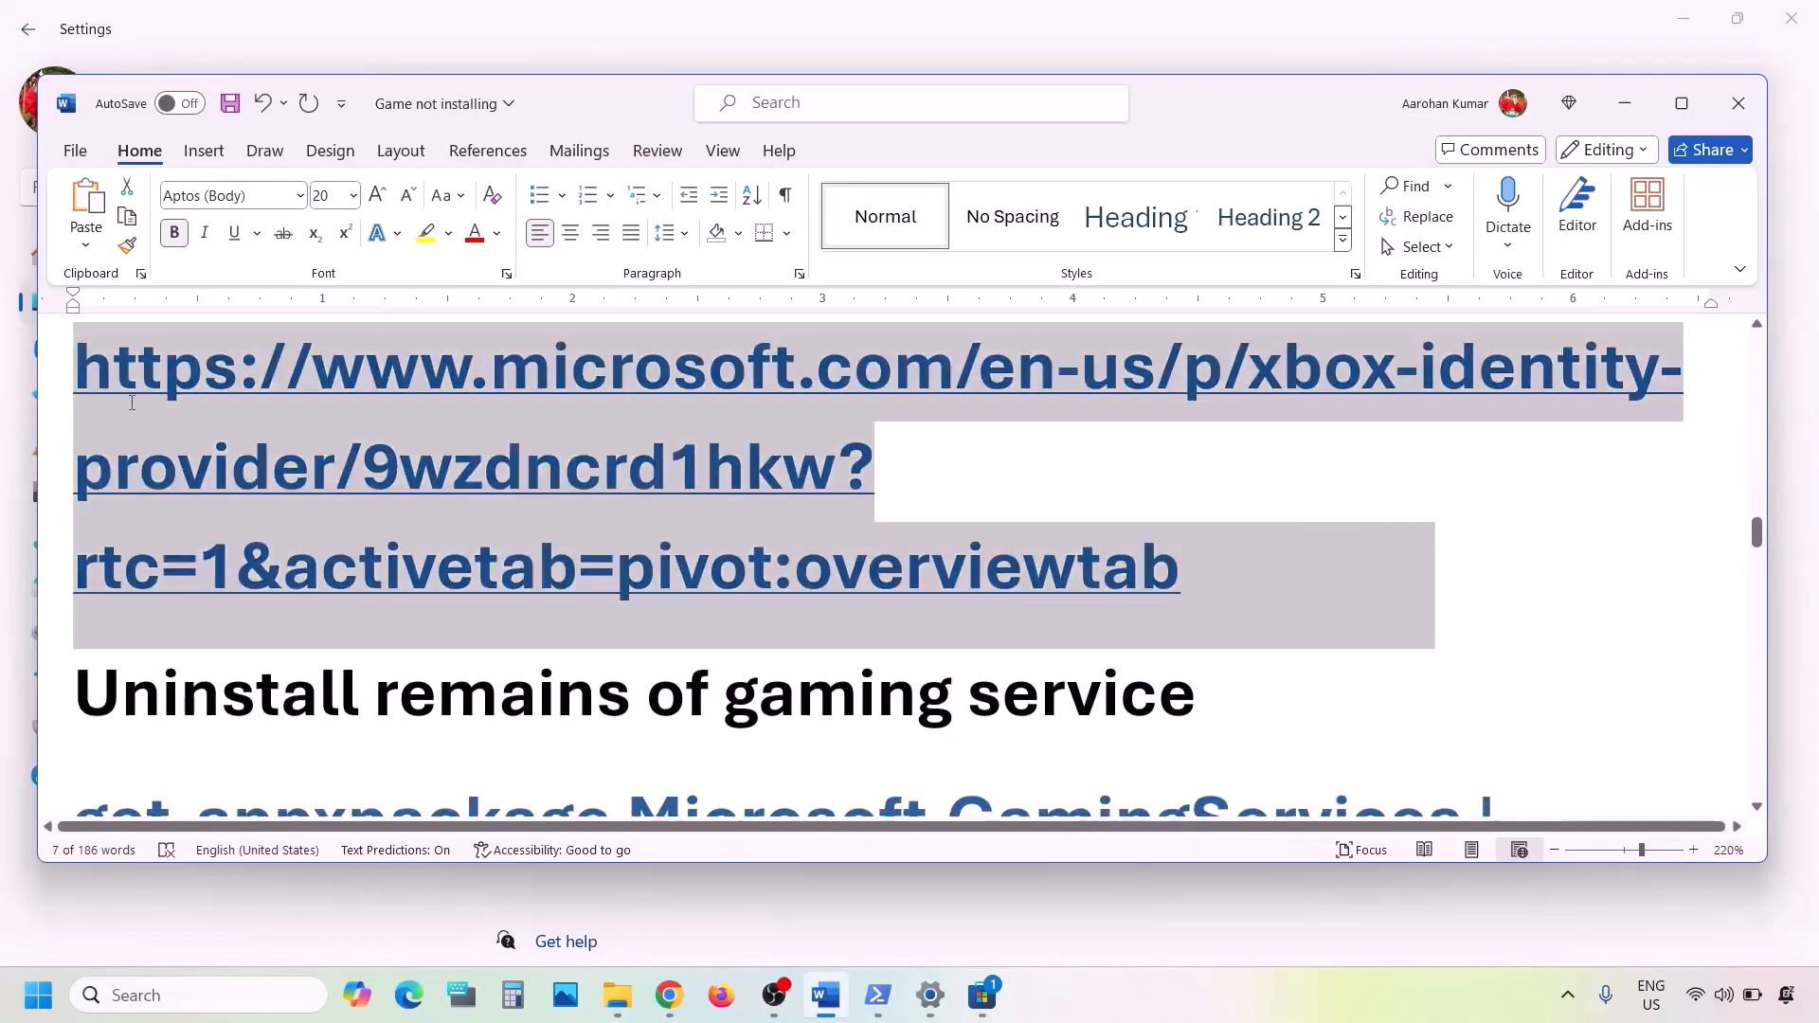
- Switch to Chrome and load the copied Xbox Identity Provider link in the empty New Tab
{"action": "left_click", "coordinate": [669, 994]}
{"action": "left_click", "coordinate": [346, 24]}
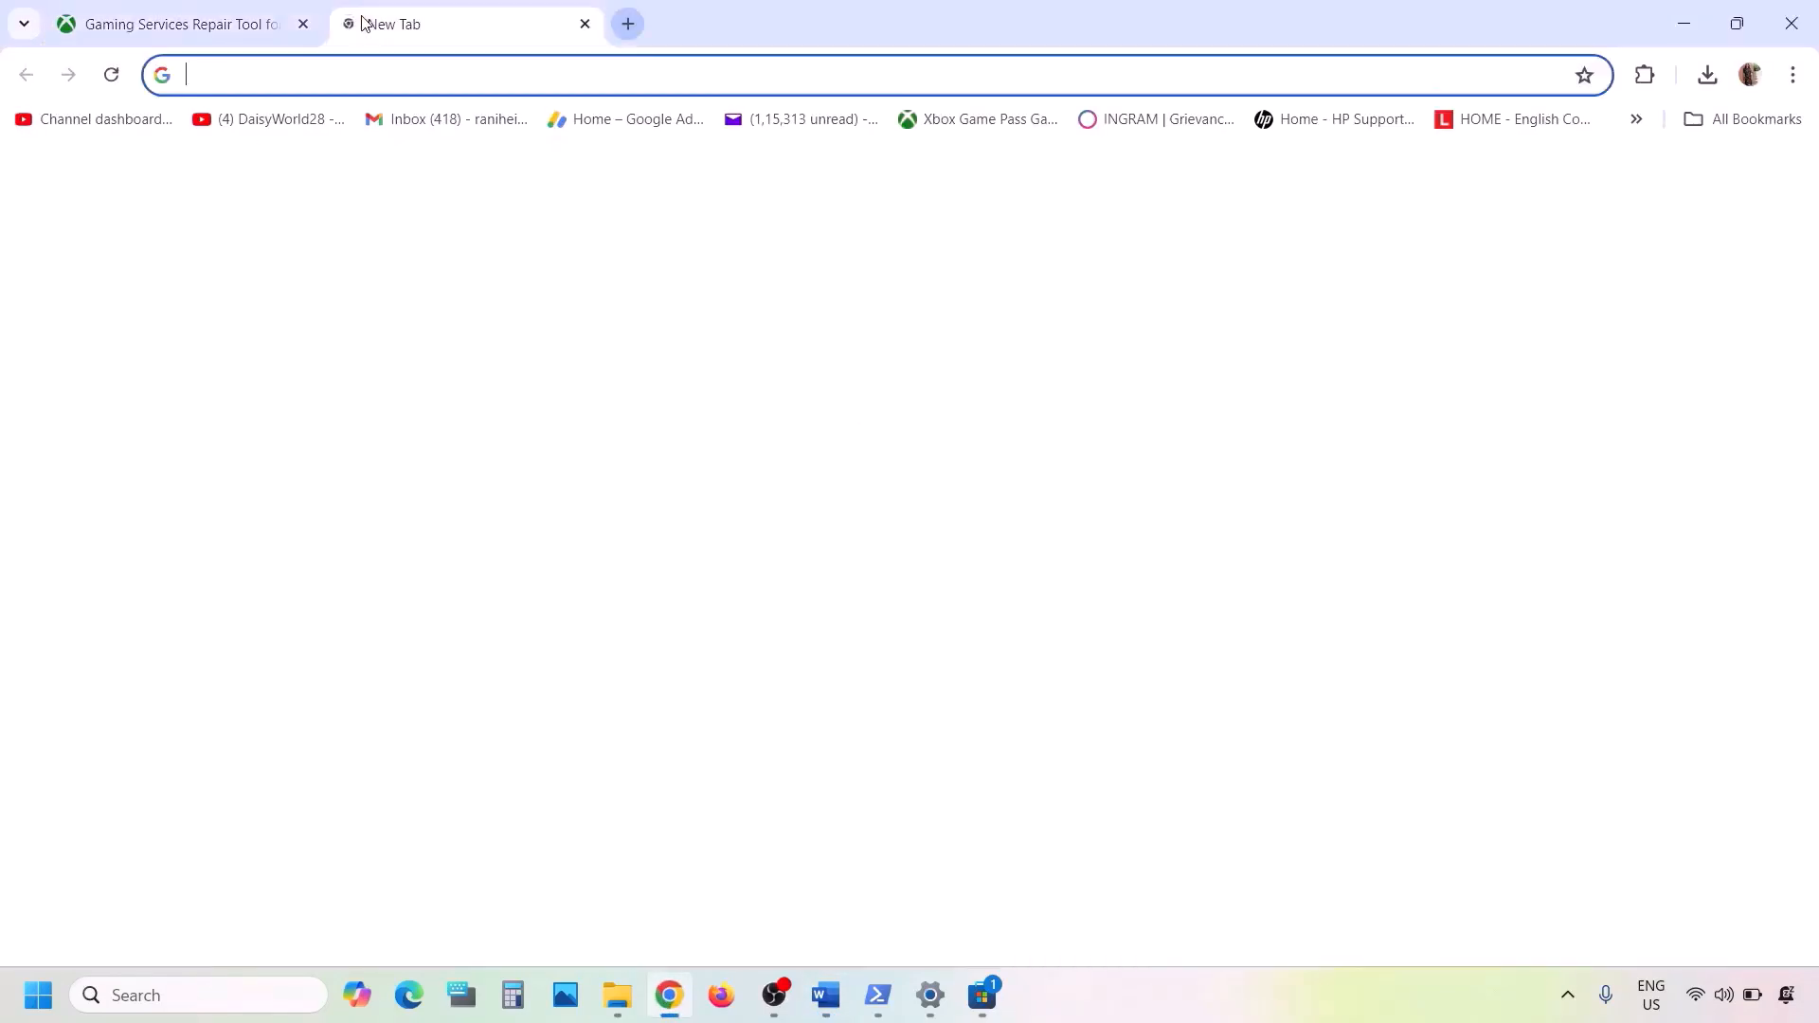
{"action": "key", "text": "ctrl+v"}
{"action": "key", "text": "Return"}
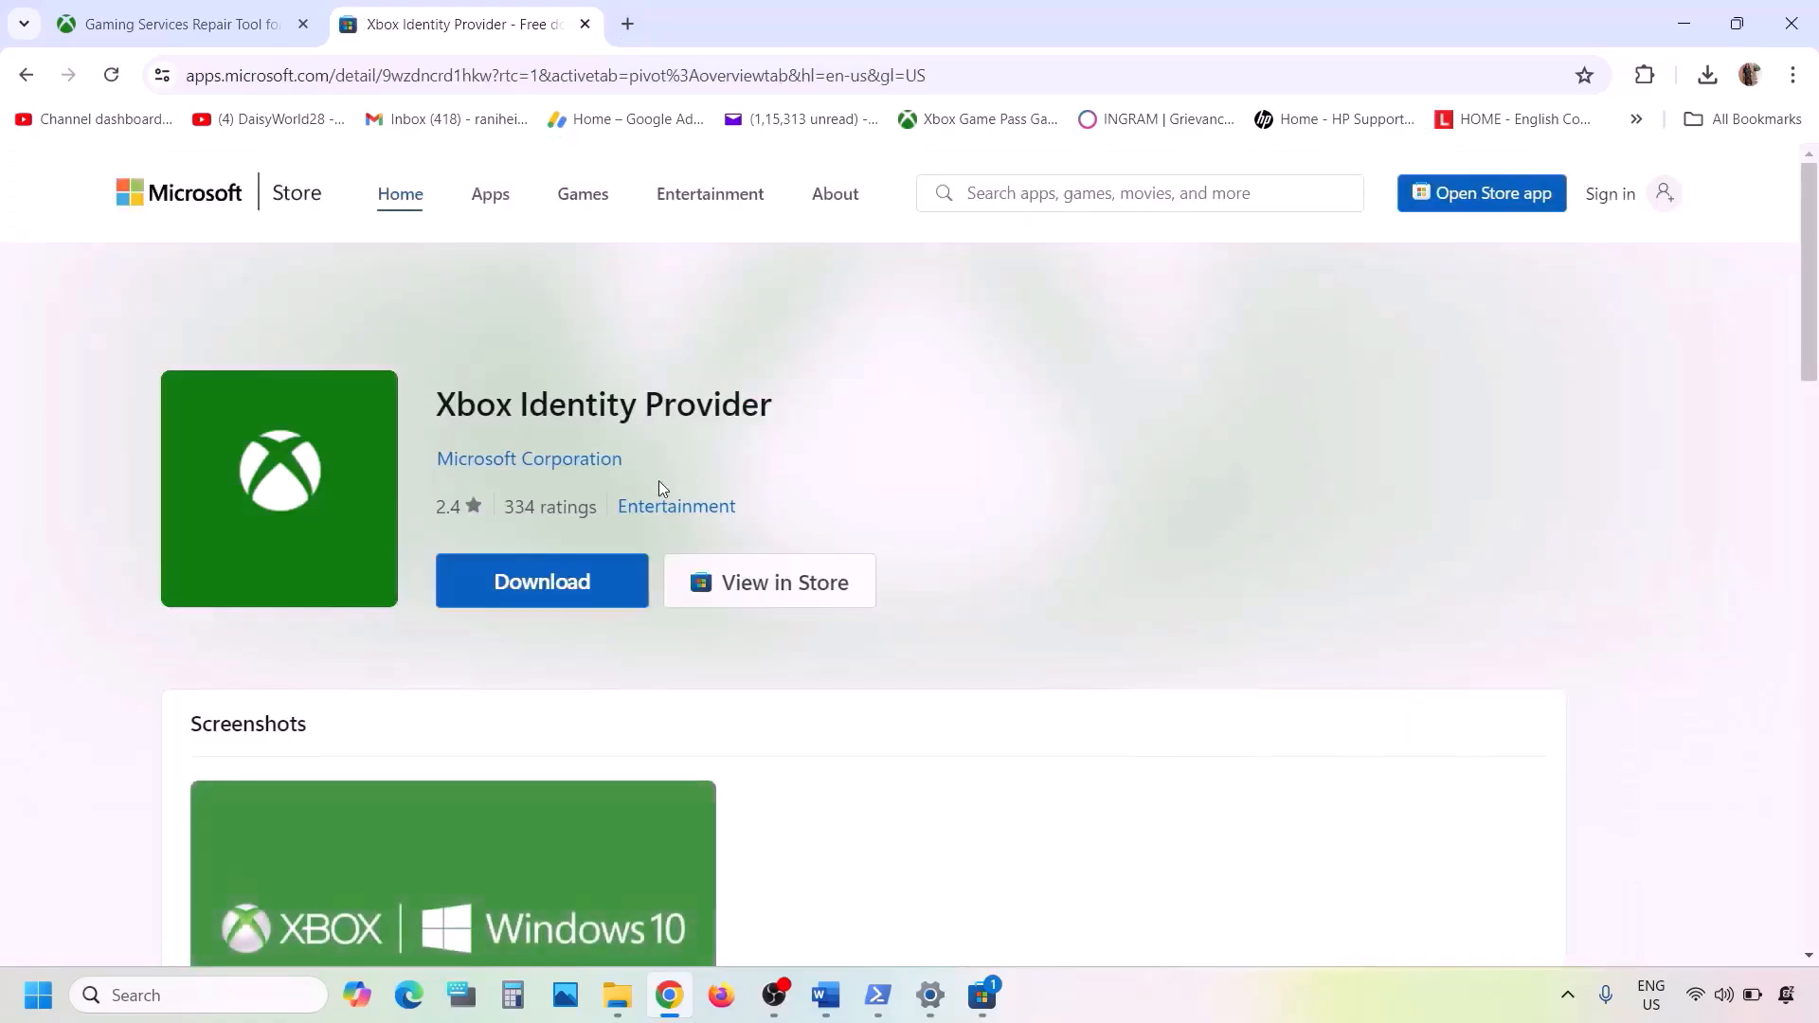
- Download Xbox Identity Provider and open its page in the Microsoft Store app, dismissing the Game Pass offer
{"action": "left_click", "coordinate": [571, 585]}
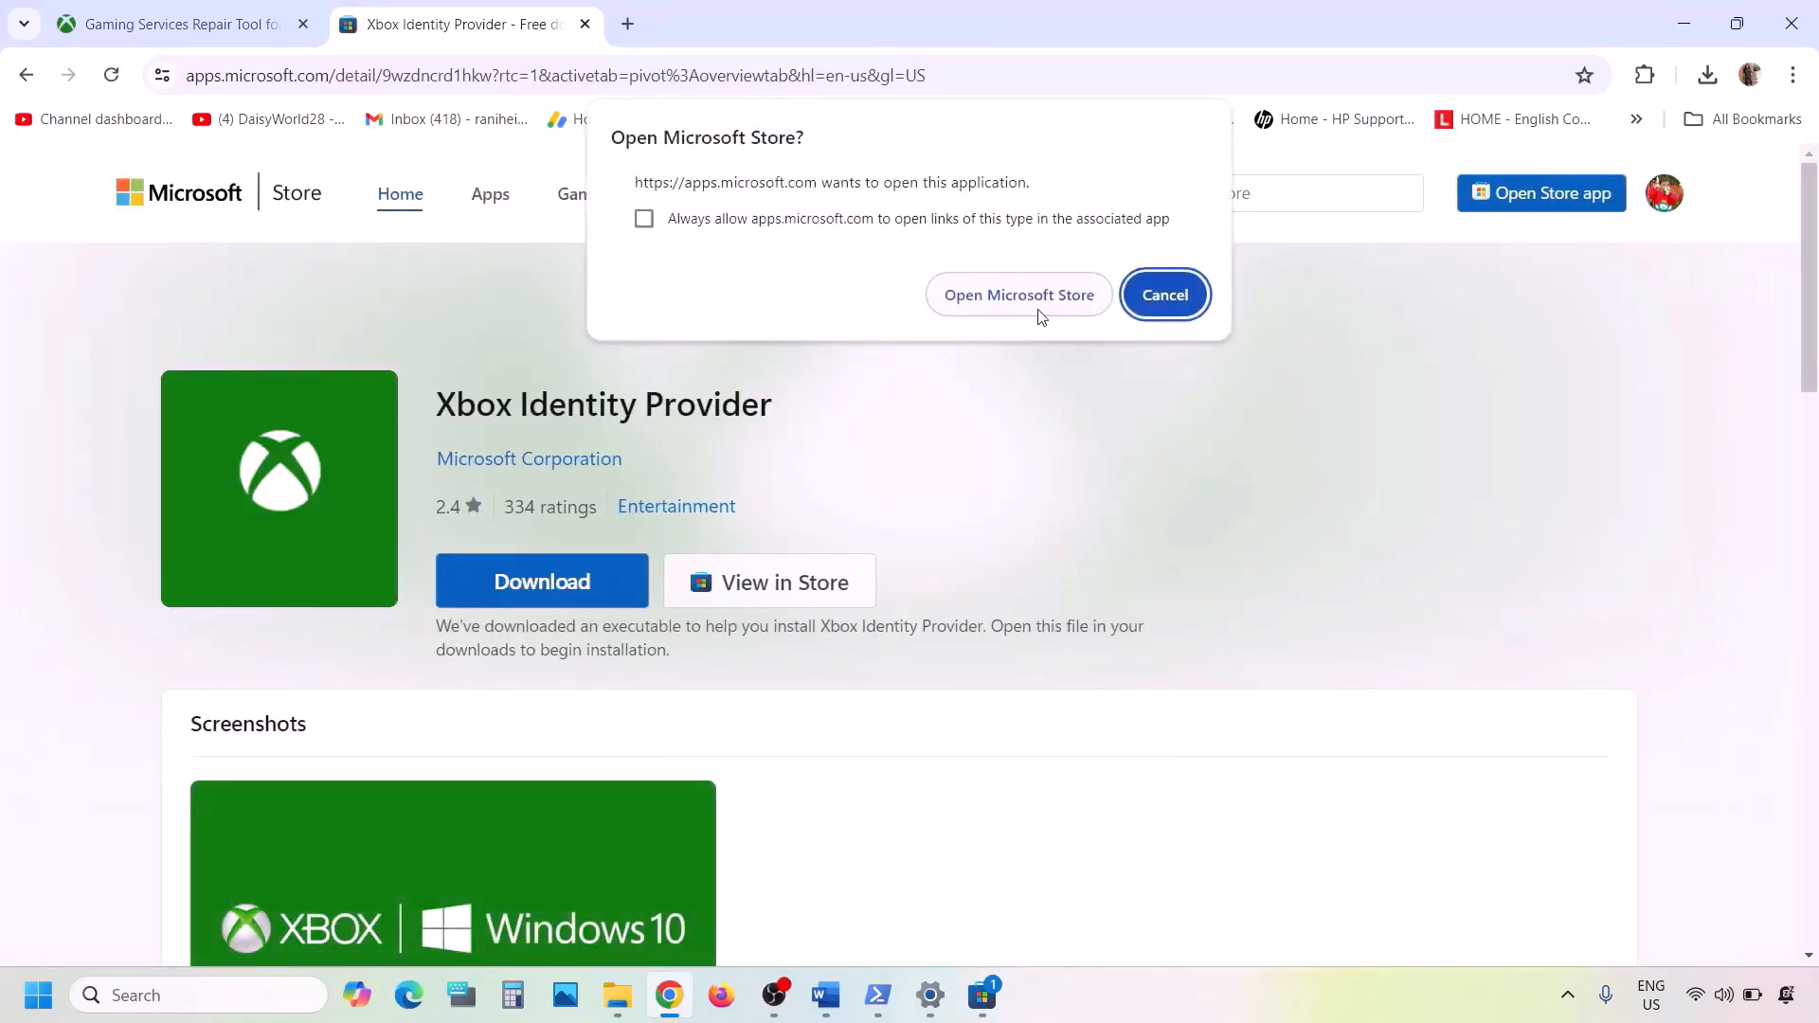
{"action": "left_click", "coordinate": [1020, 295]}
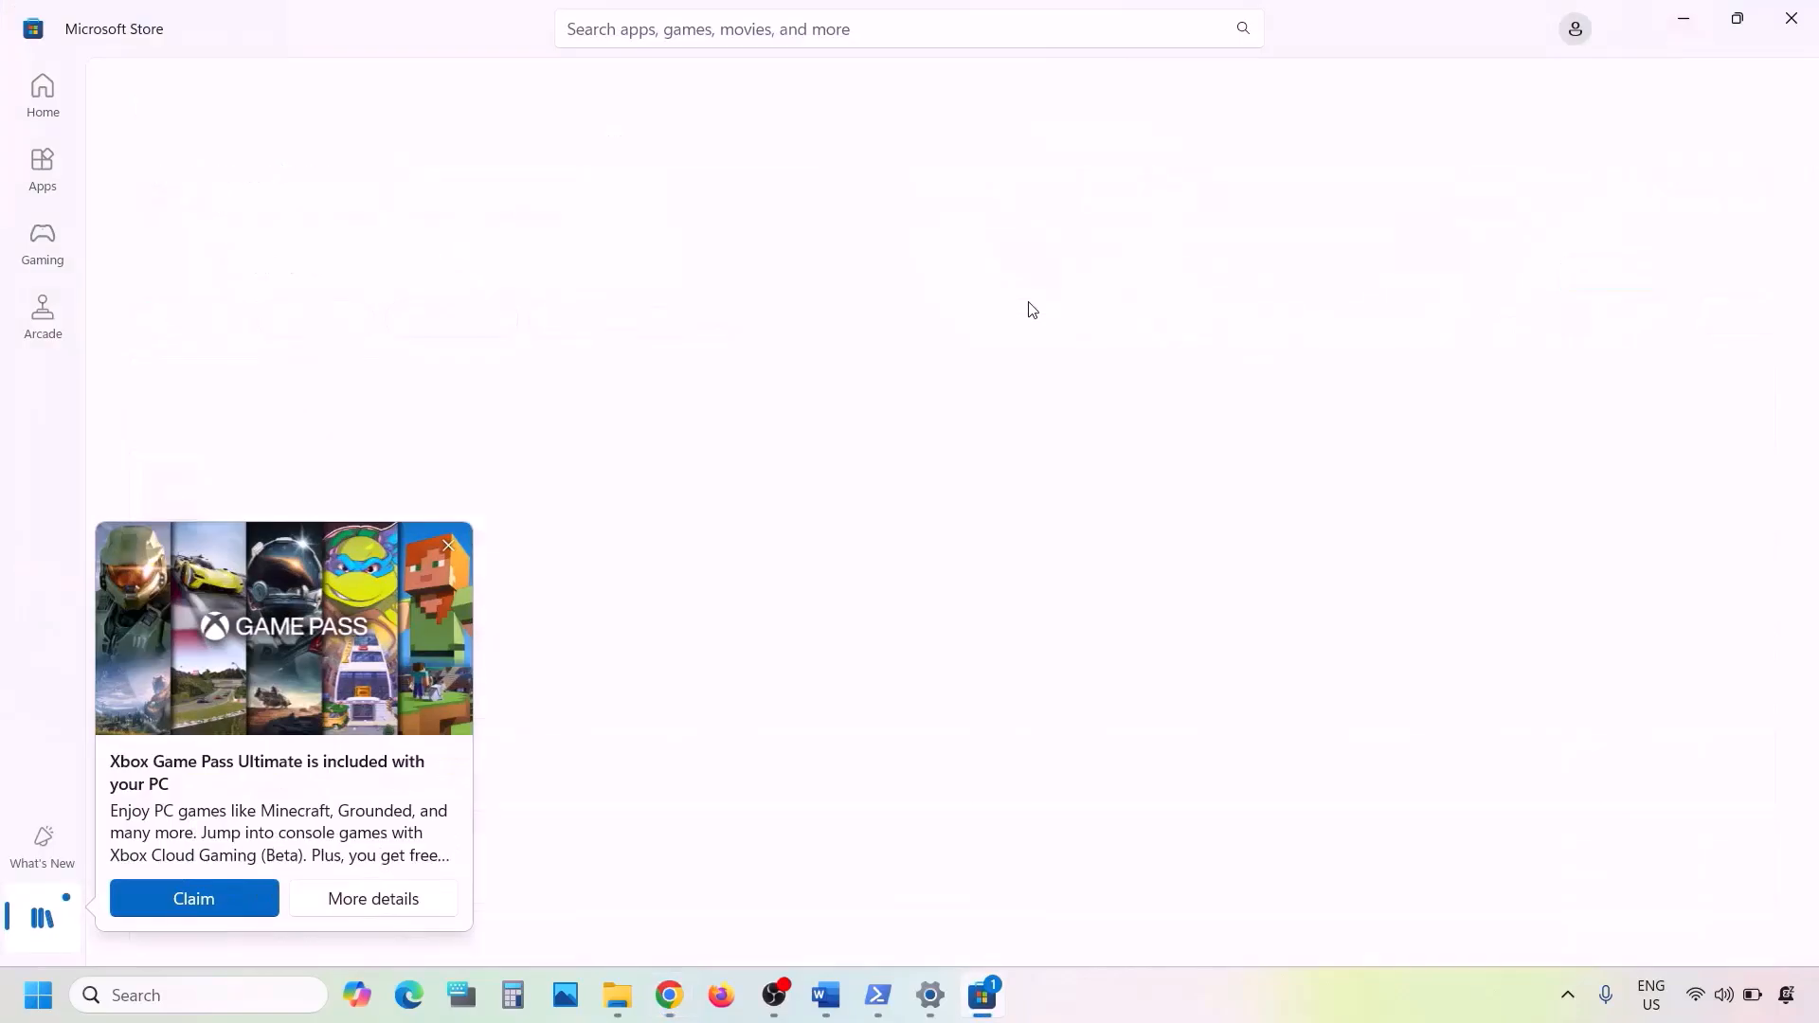
{"action": "left_click", "coordinate": [448, 549]}
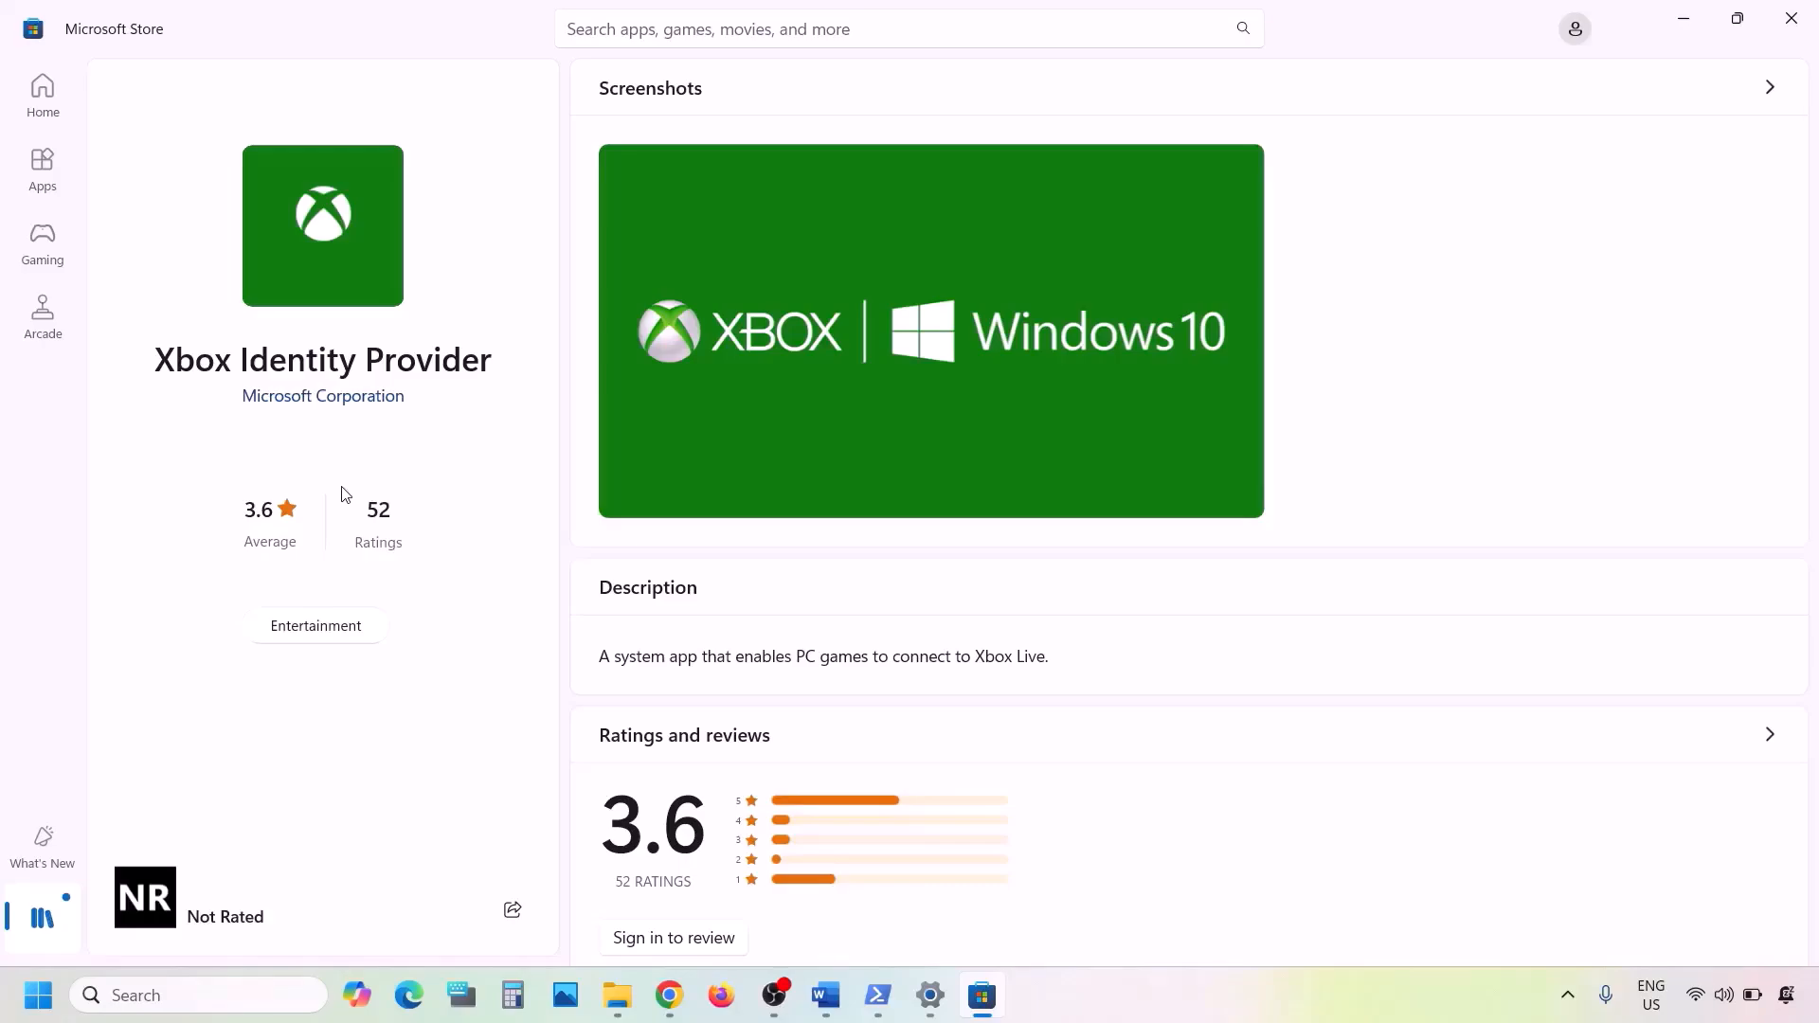
- Switch to the Word document and copy the command "get-appxpackage Microsoft.GamingServices | remove-AppxPackage -allusers" under "Uninstall remains of gaming service"
{"action": "left_click", "coordinate": [827, 995]}
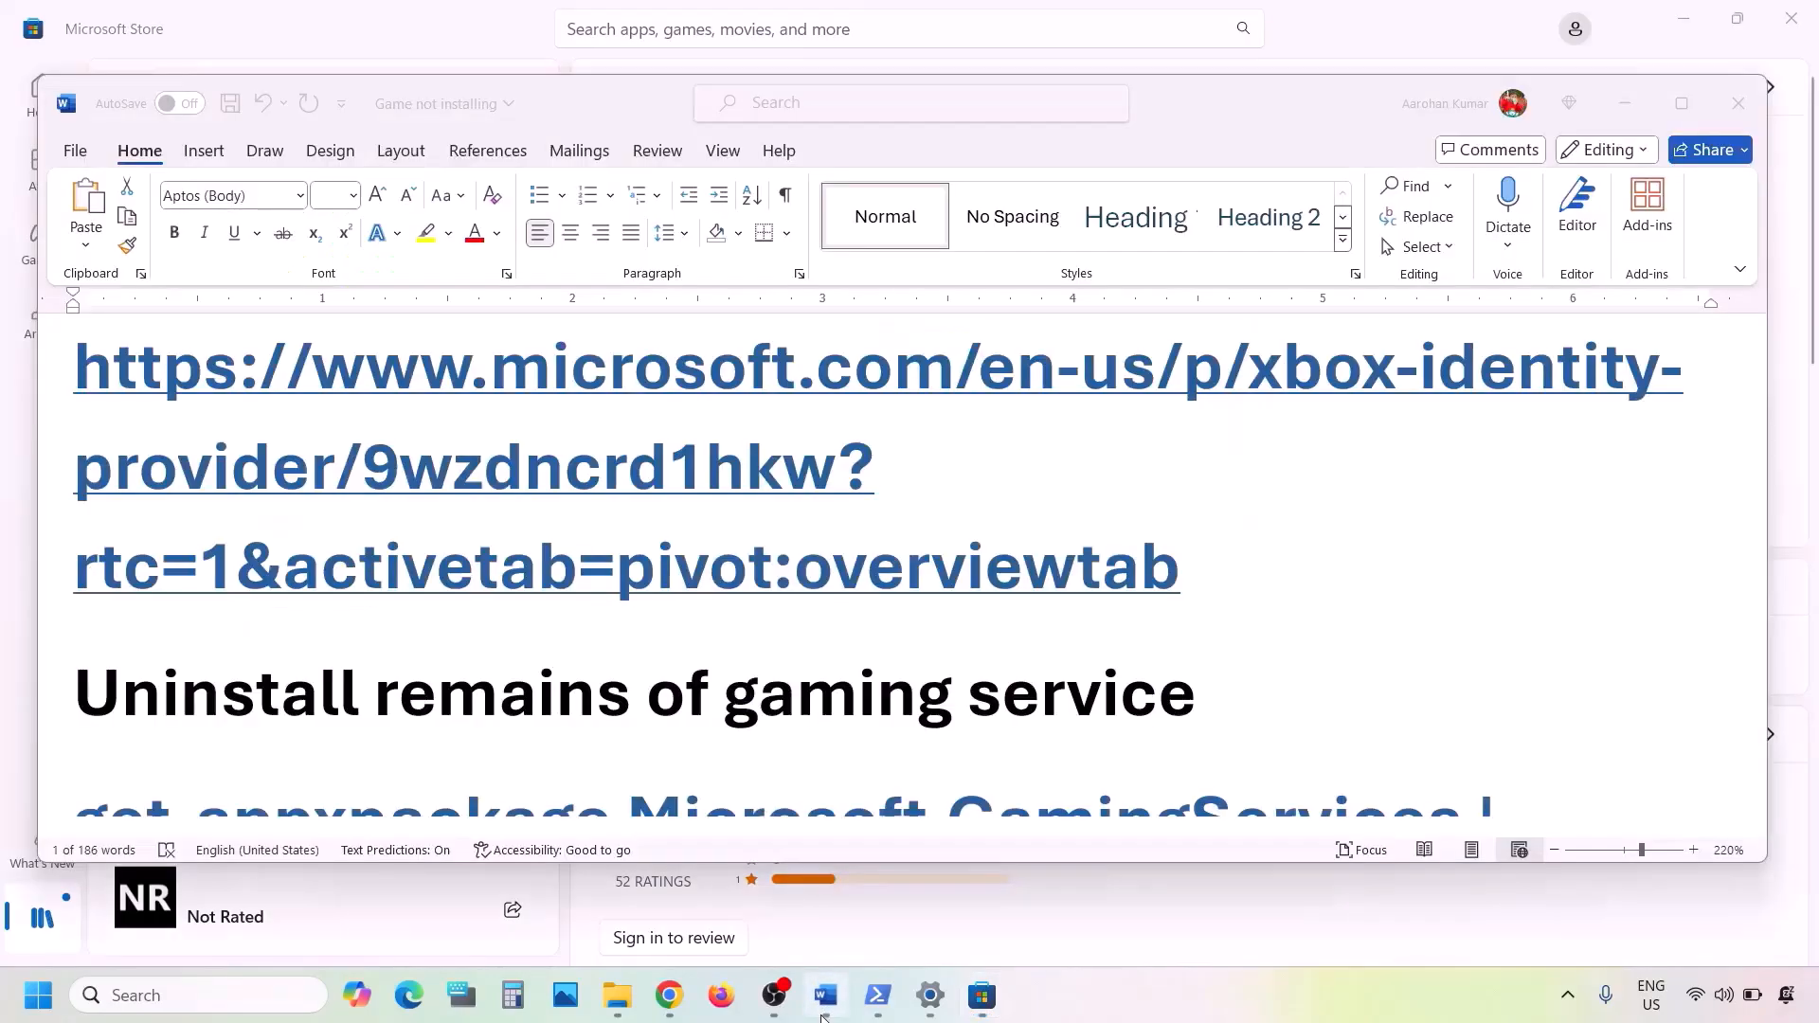
{"action": "scroll", "coordinate": [684, 595], "scroll_direction": "down", "scroll_amount": 3}
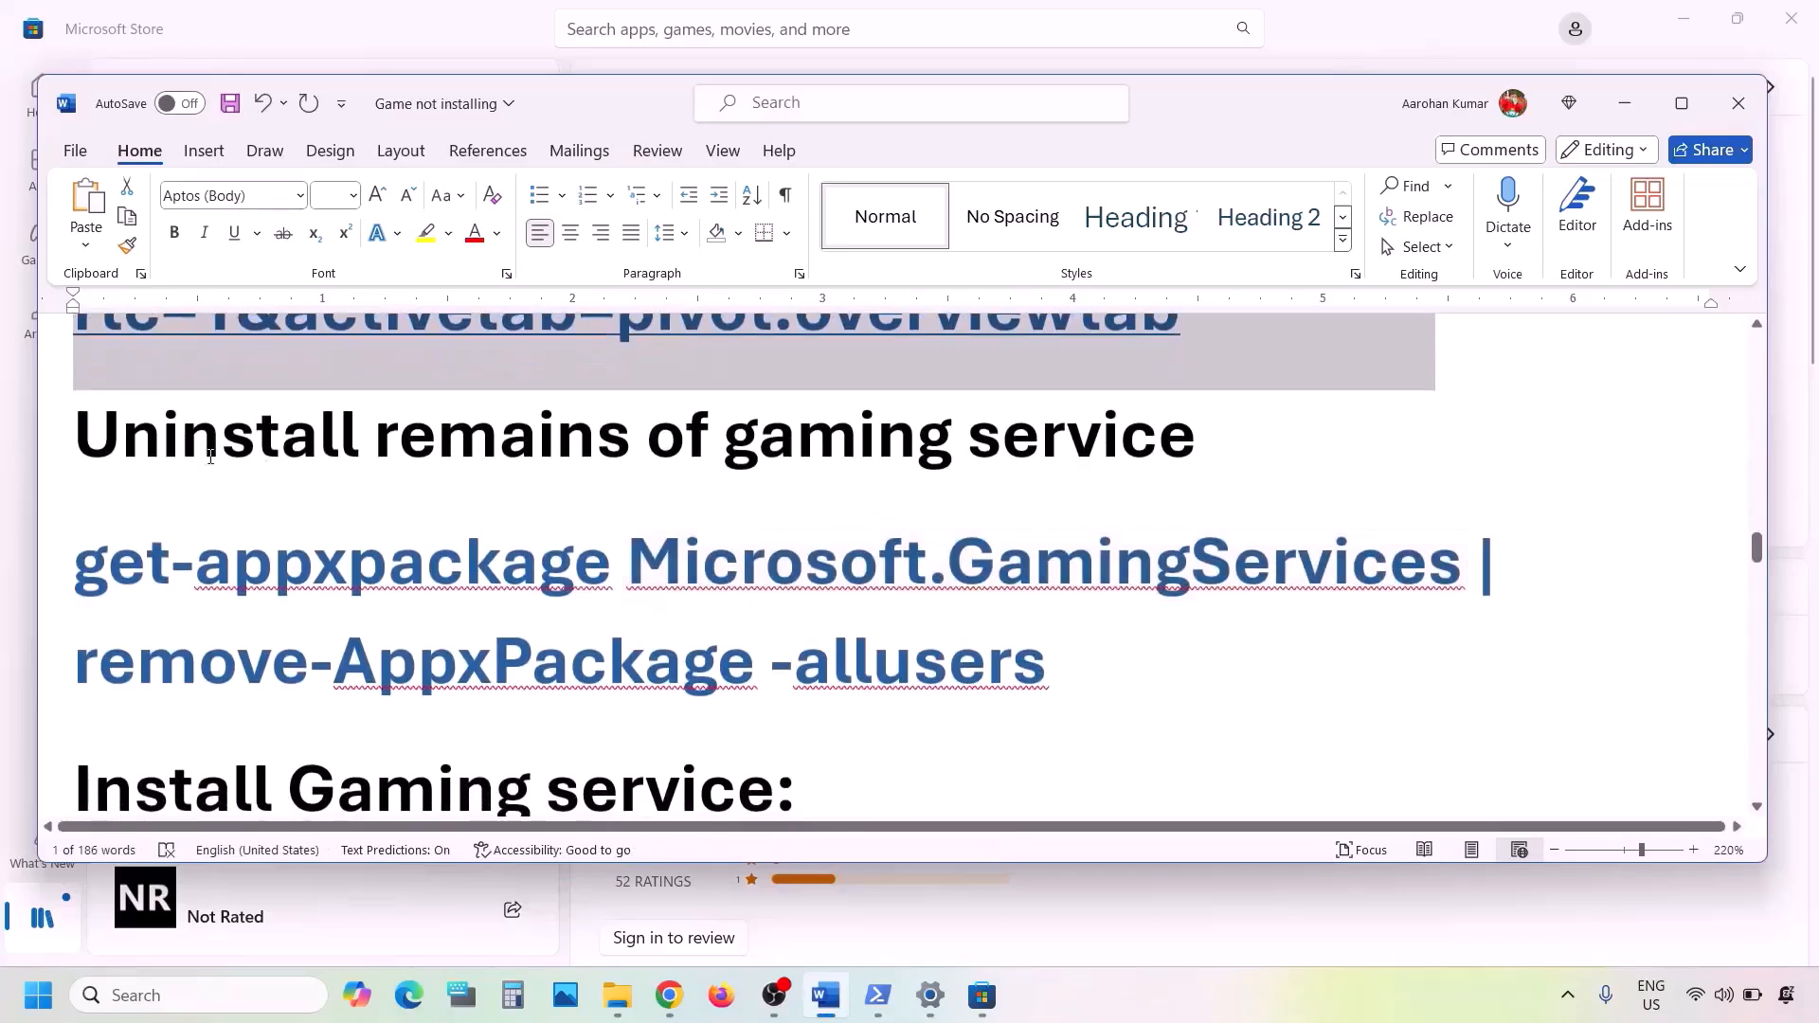
{"action": "left_click_drag", "start_coordinate": [76, 445], "coordinate": [1222, 445]}
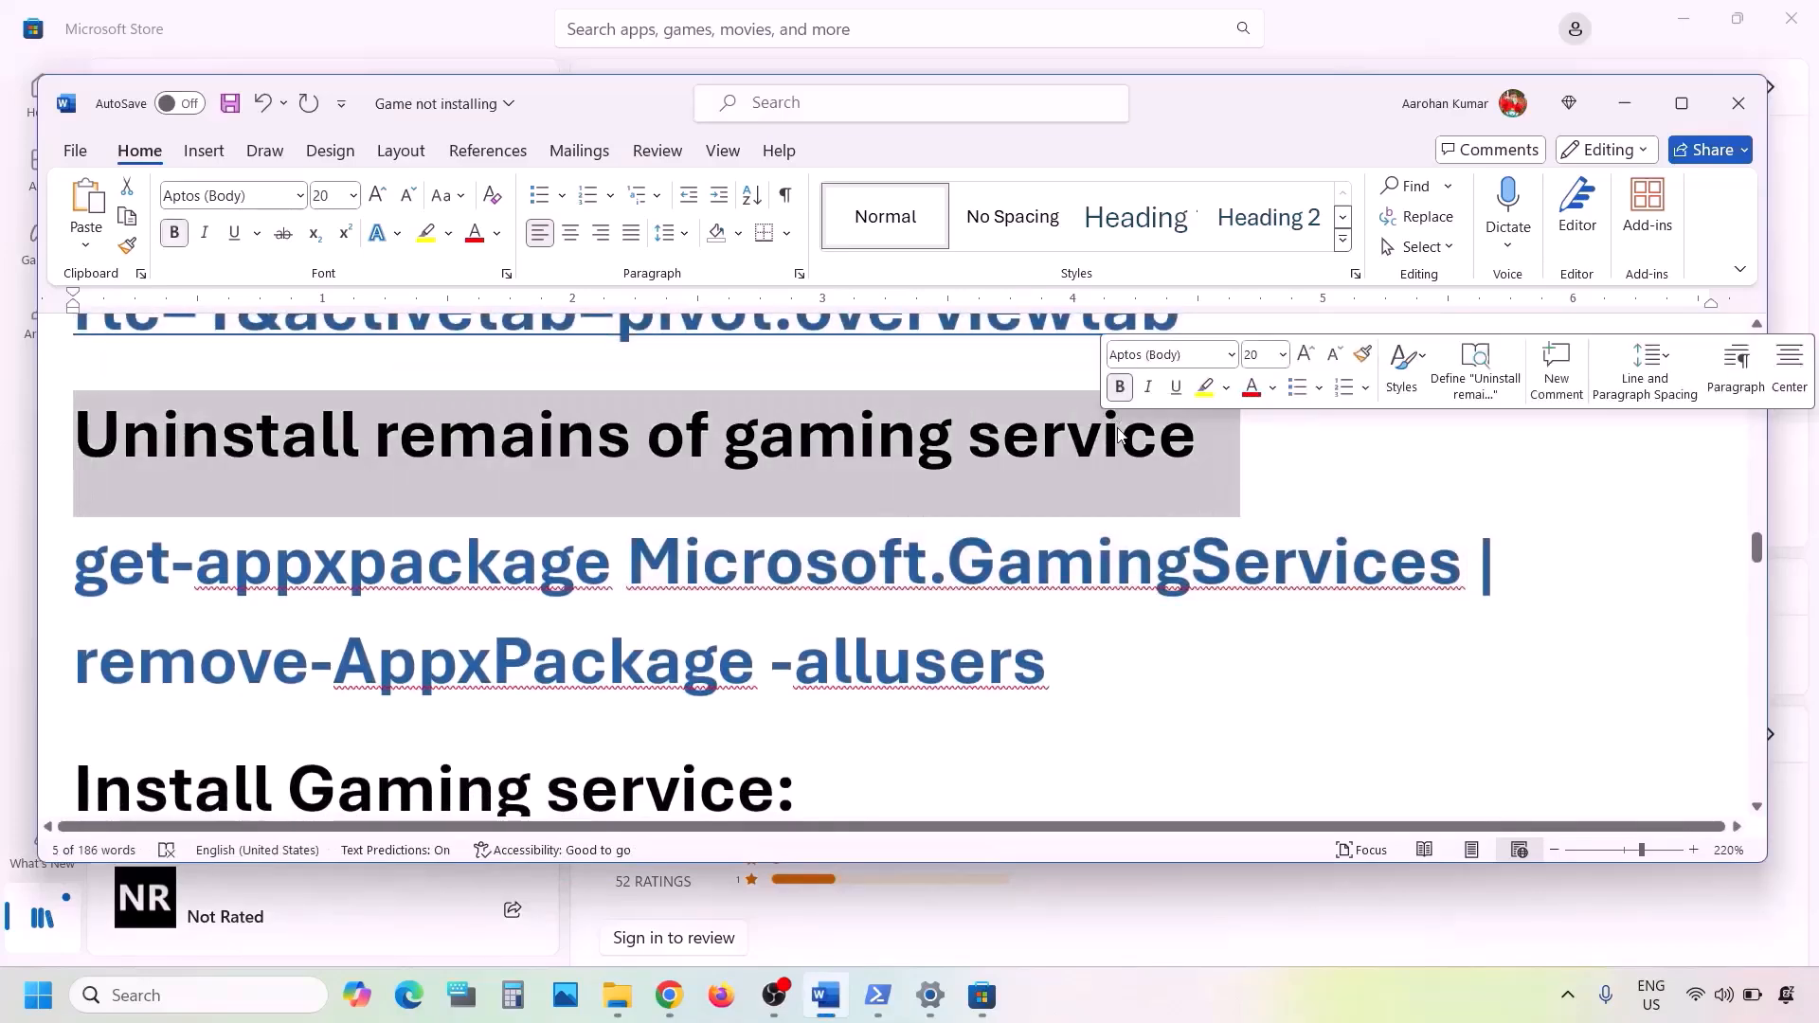
{"action": "left_click_drag", "start_coordinate": [1063, 657], "coordinate": [131, 588]}
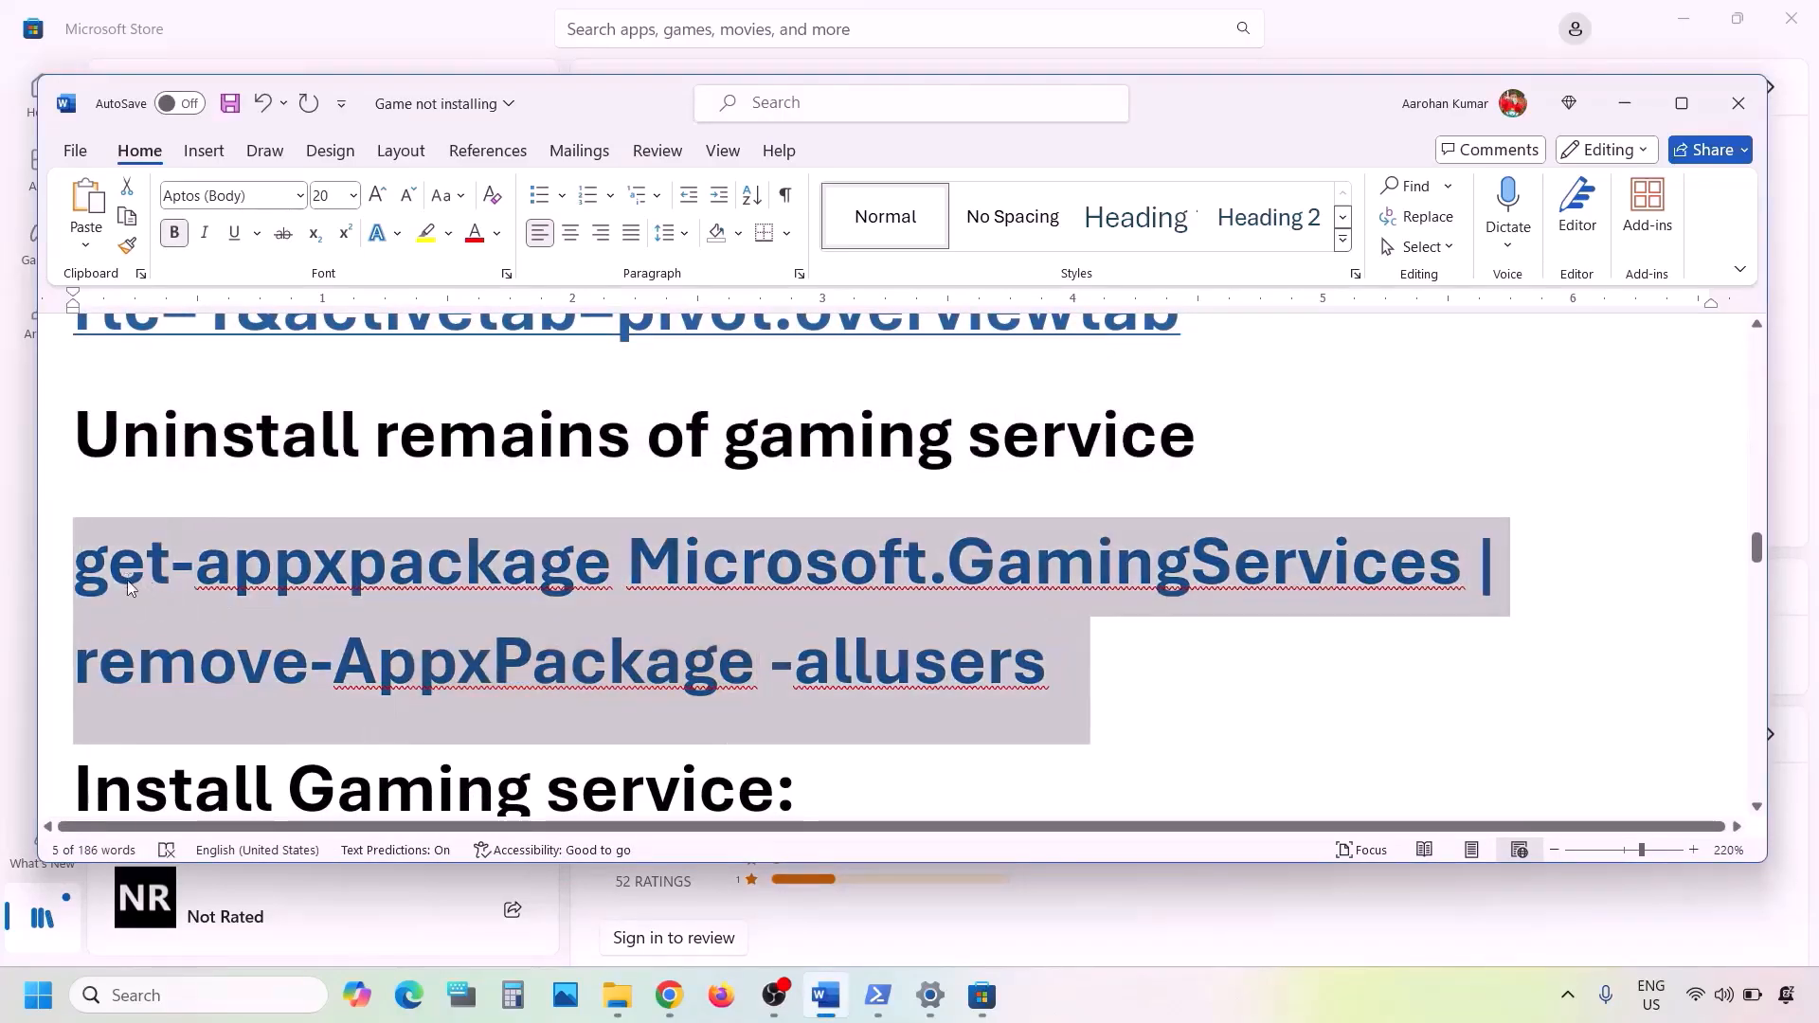
{"action": "right_click", "coordinate": [314, 628]}
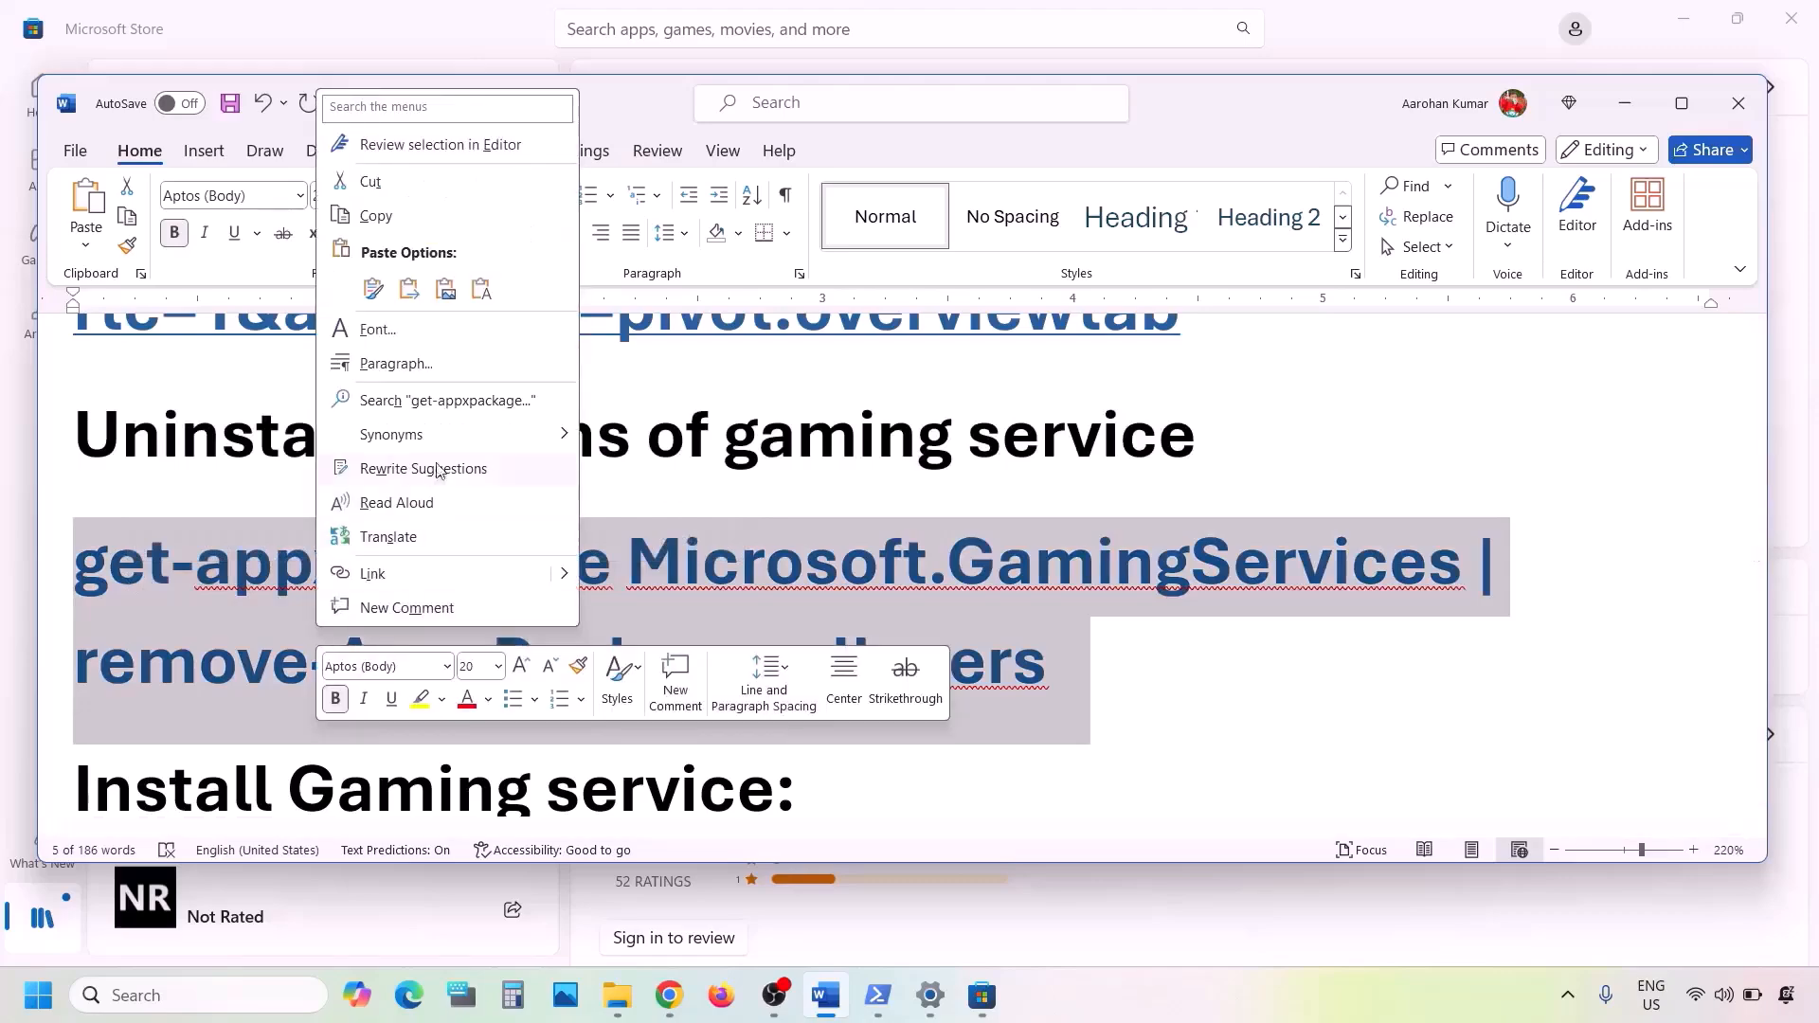
{"action": "left_click", "coordinate": [376, 216]}
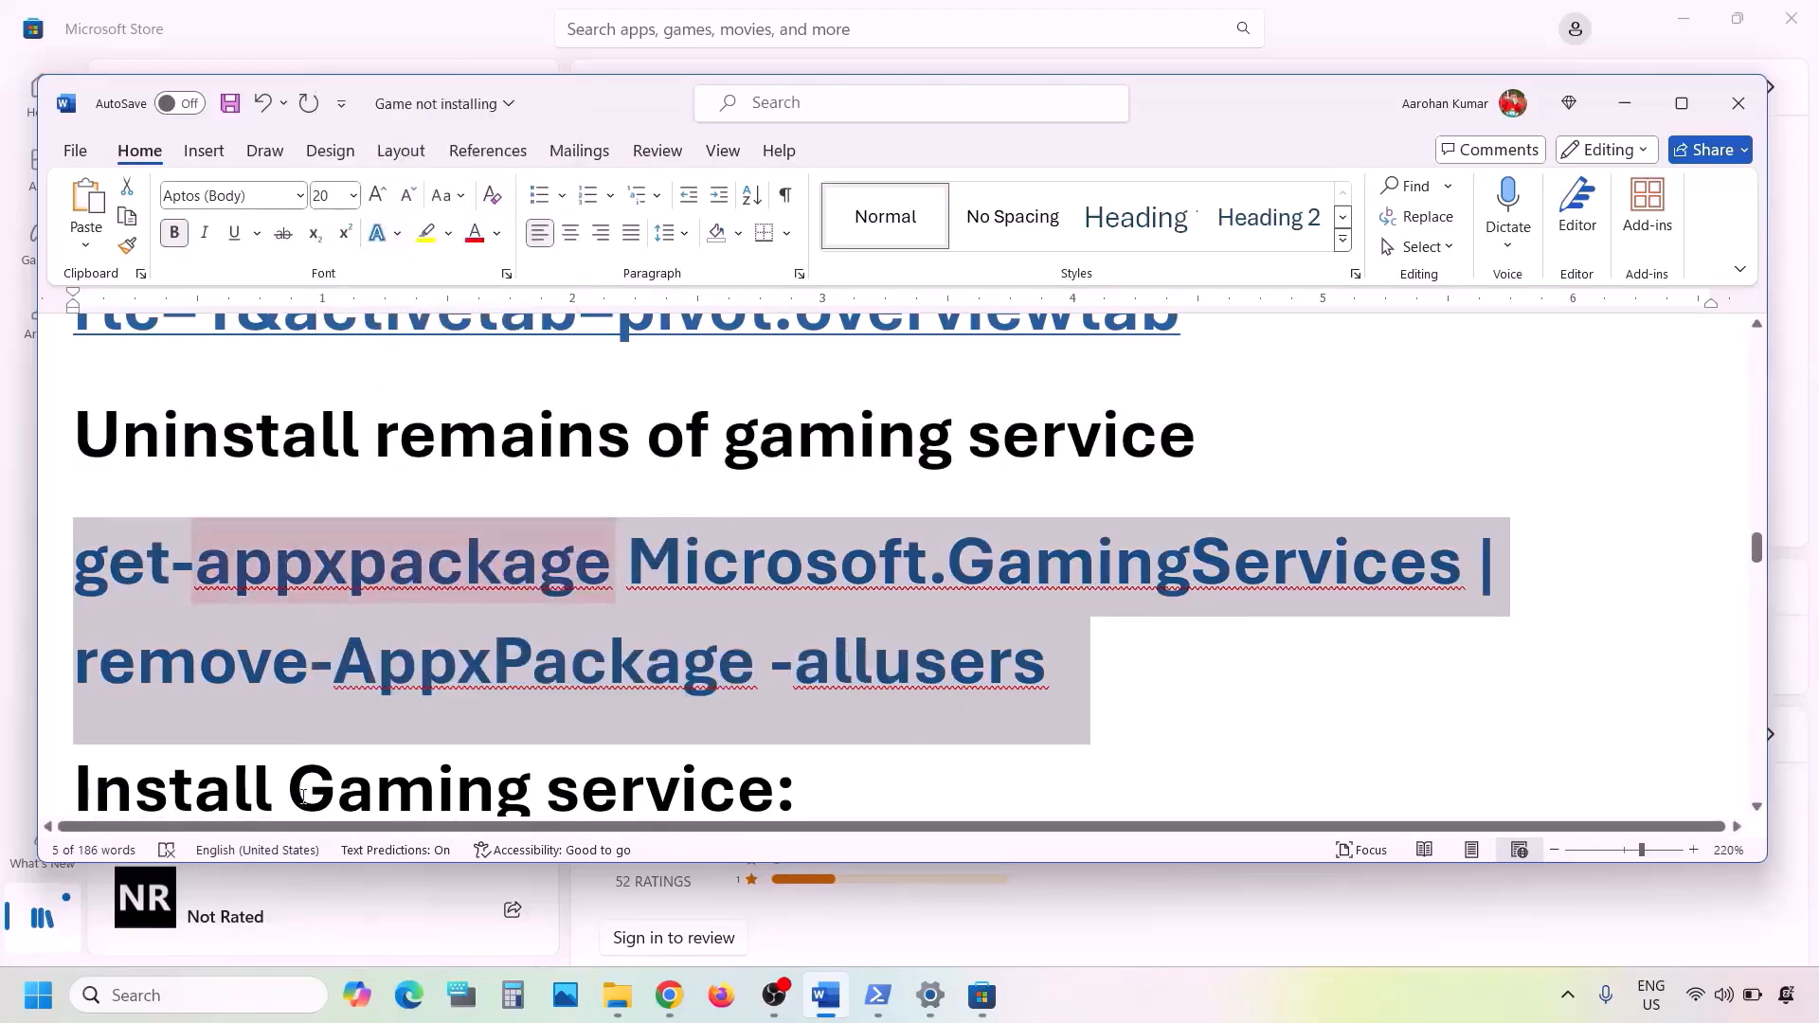
- Open Windows PowerShell as administrator and run the copied command that removes Microsoft.GamingServices for all users
{"action": "left_click", "coordinate": [211, 992]}
{"action": "type", "text": "pow"}
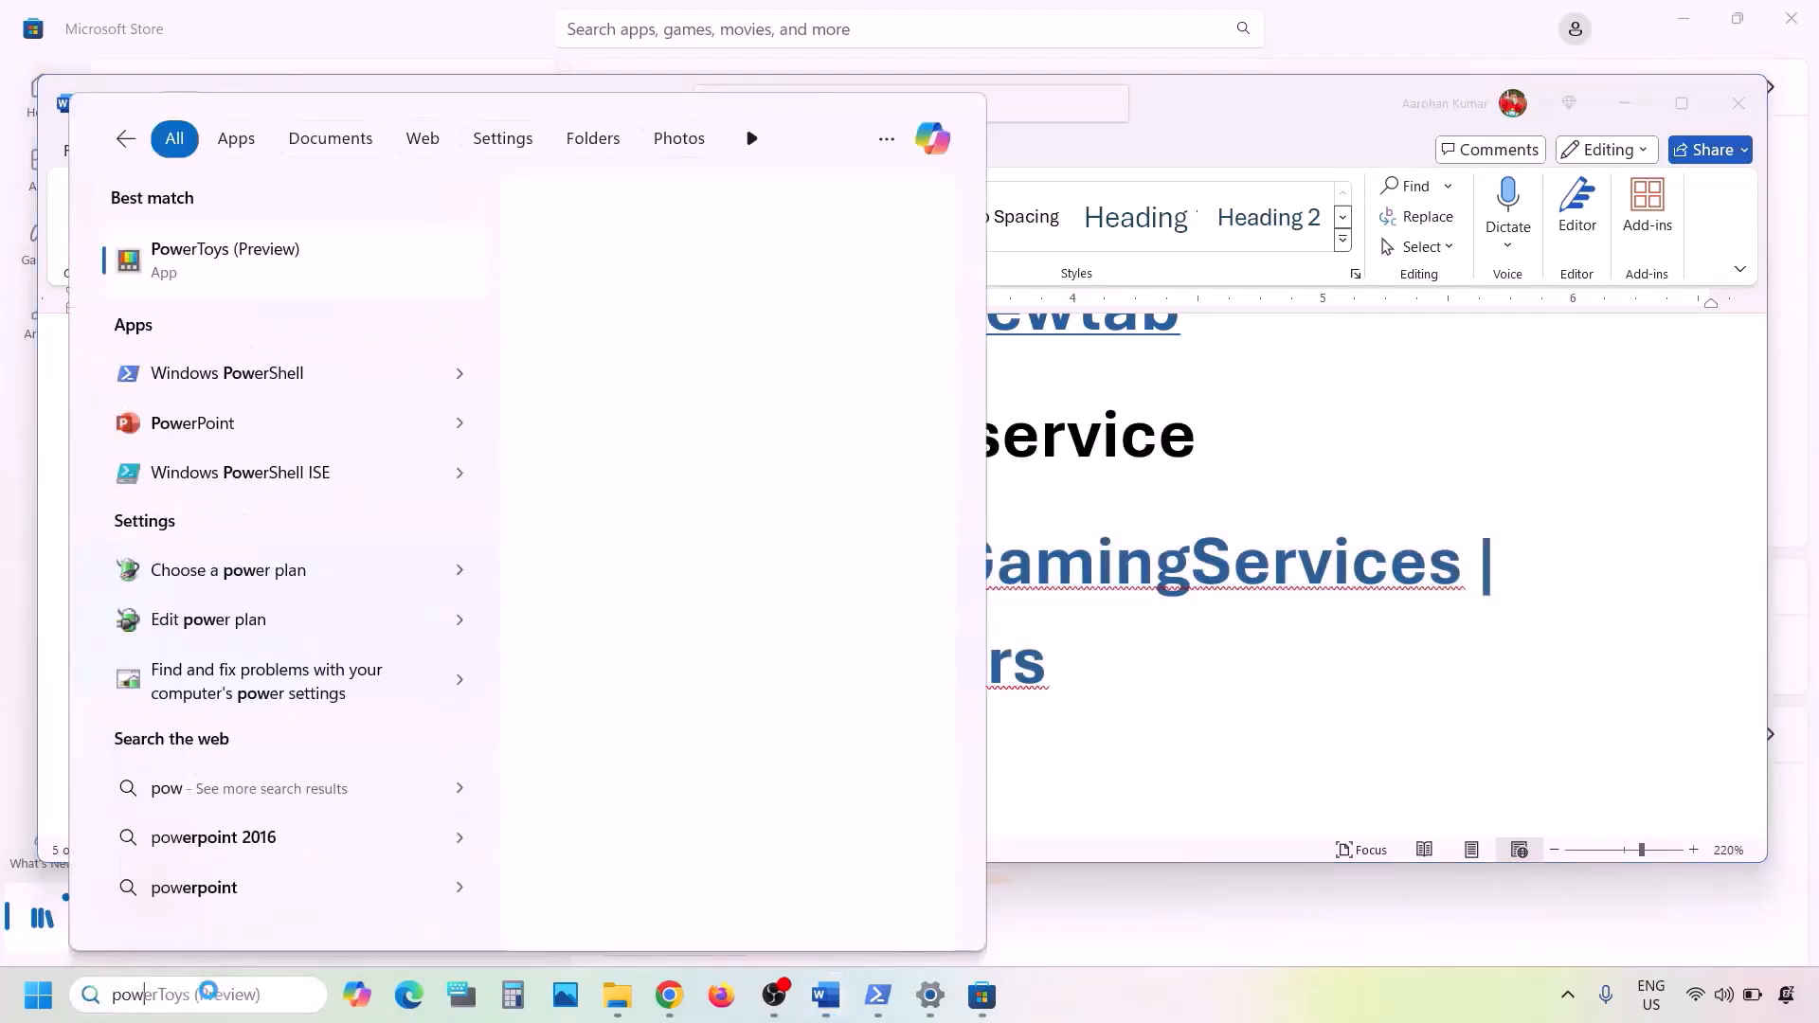
{"action": "type", "text": "ershell"}
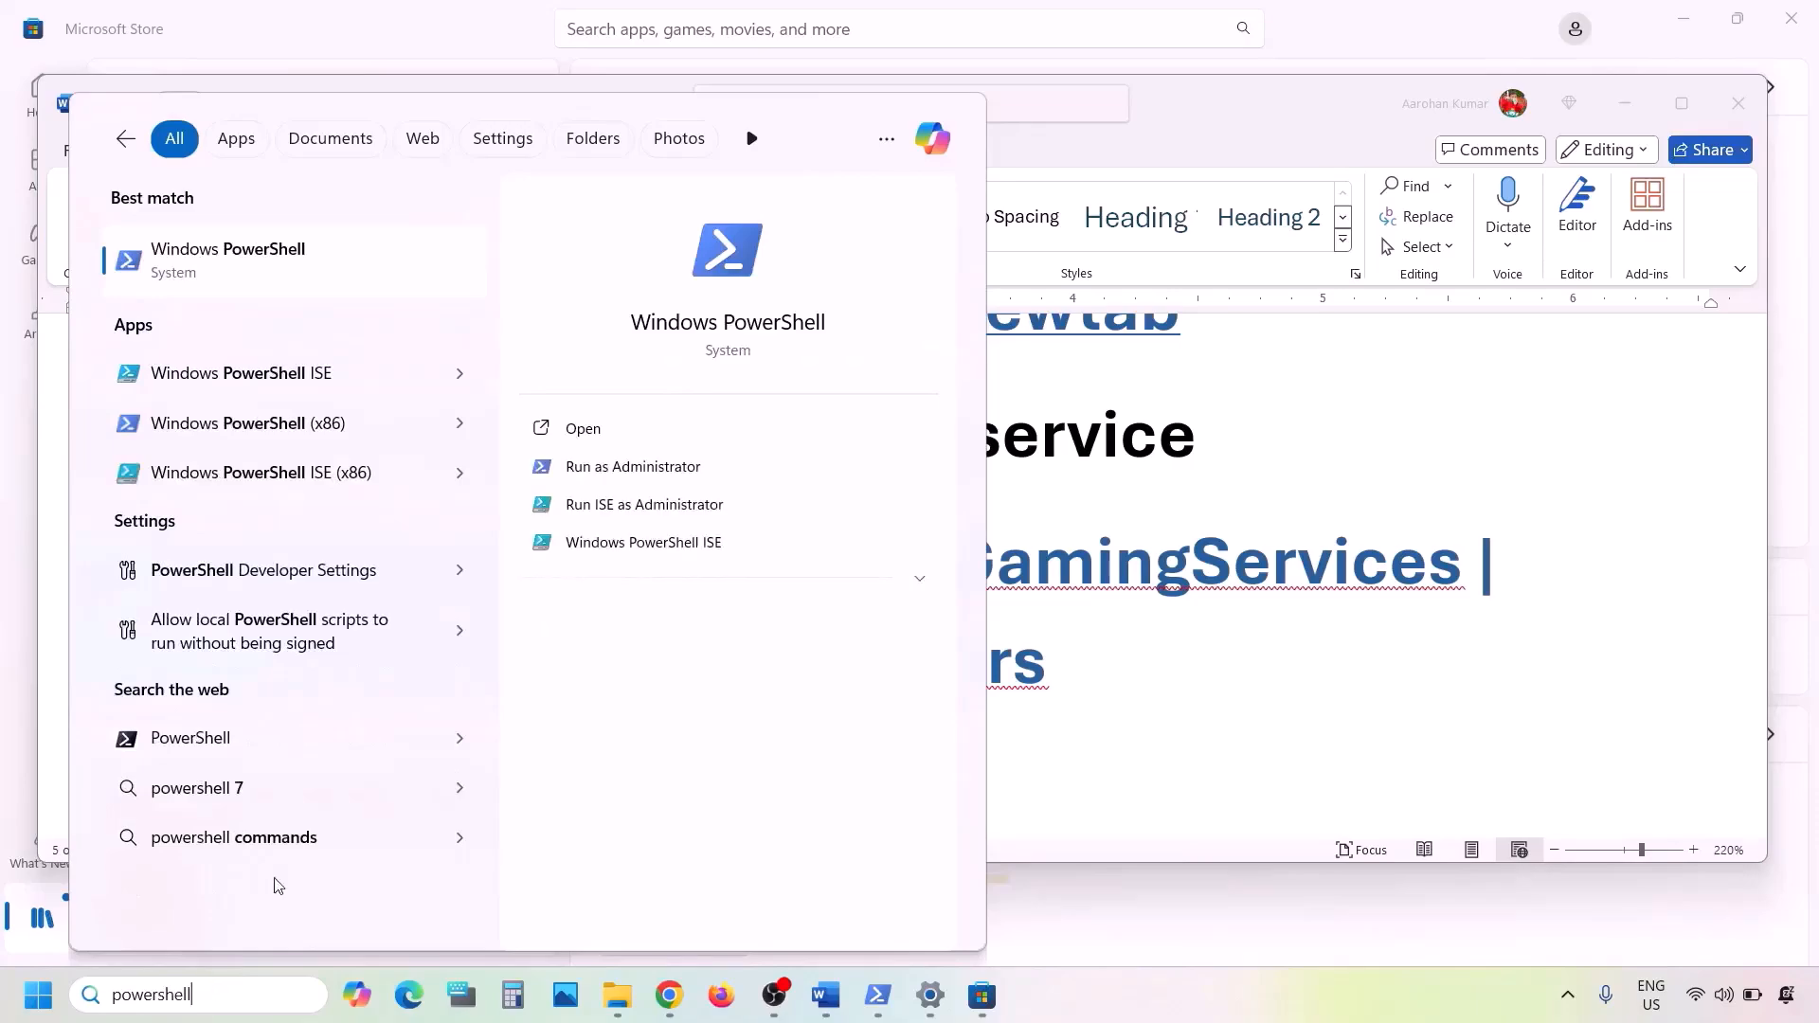
{"action": "right_click", "coordinate": [319, 282]}
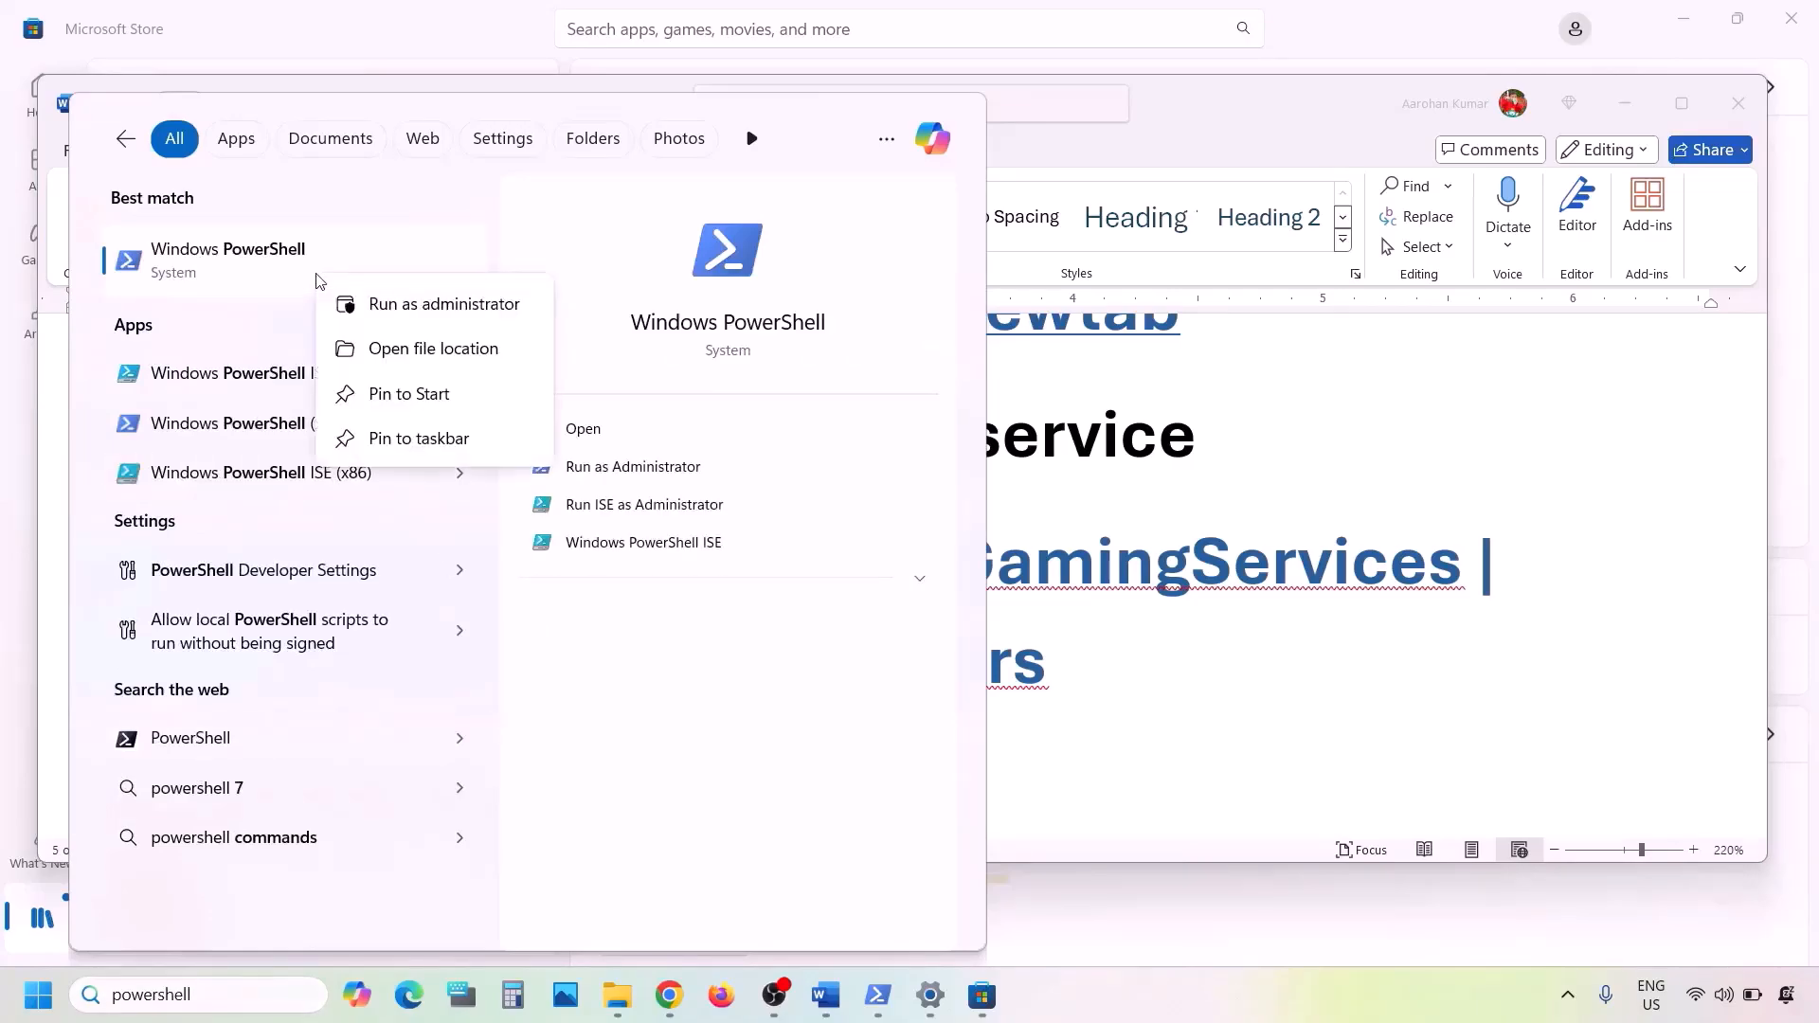
{"action": "left_click", "coordinate": [444, 305]}
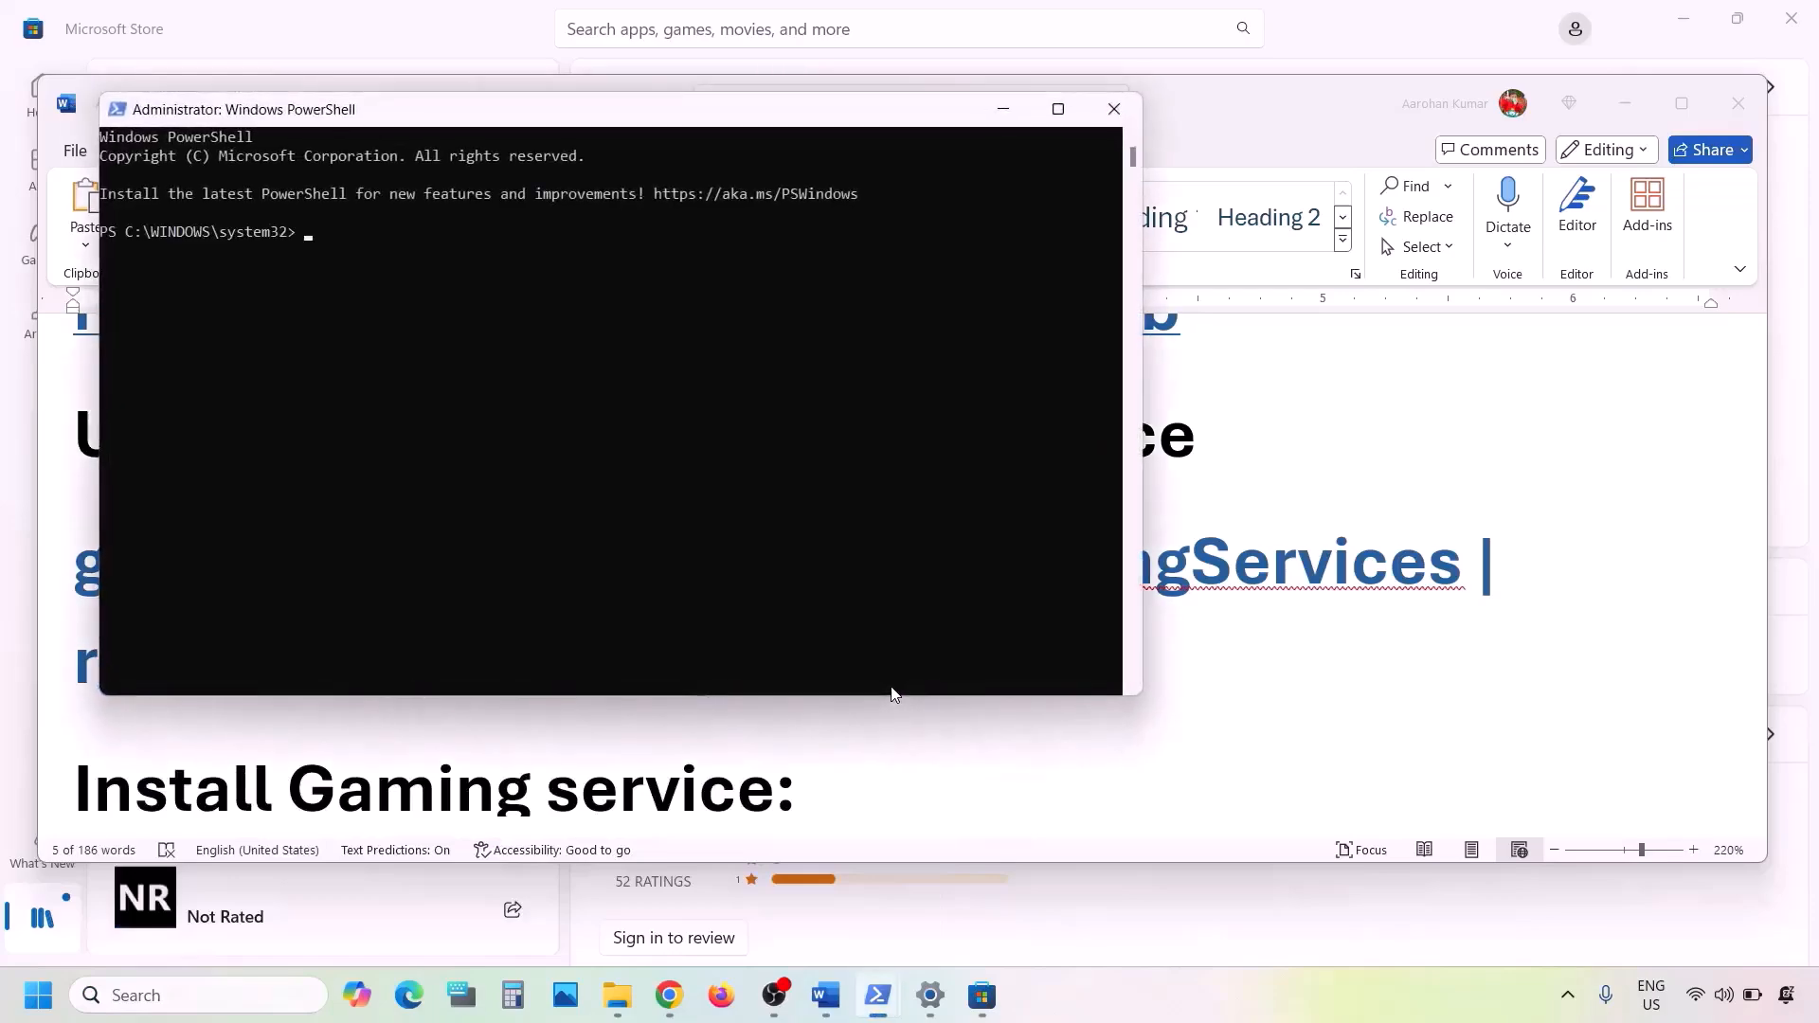
{"action": "key", "text": "ctrl+v"}
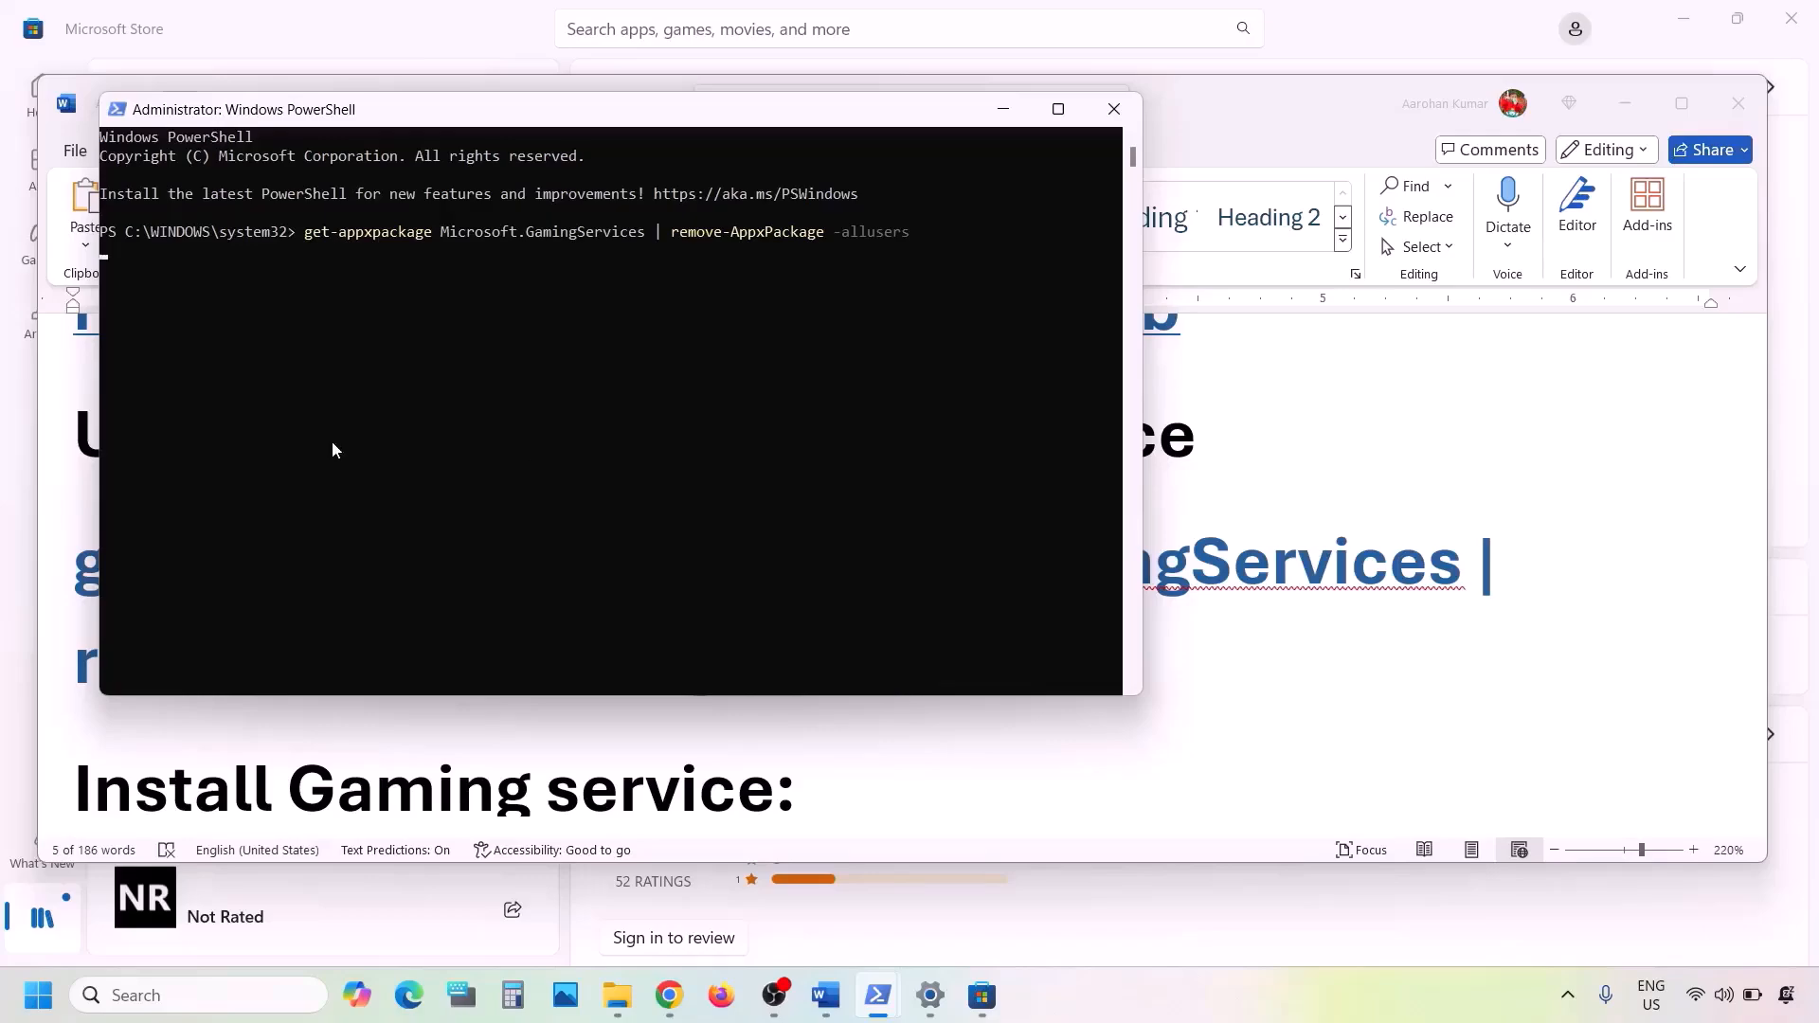
- Switch to the Word document and copy the command "start ms-windows-store://pdp/?productid=9MWPM2CQNLHN" under "Install Gaming service"
{"action": "left_click", "coordinate": [1048, 749]}
{"action": "scroll", "coordinate": [1018, 749], "scroll_direction": "down", "scroll_amount": 5}
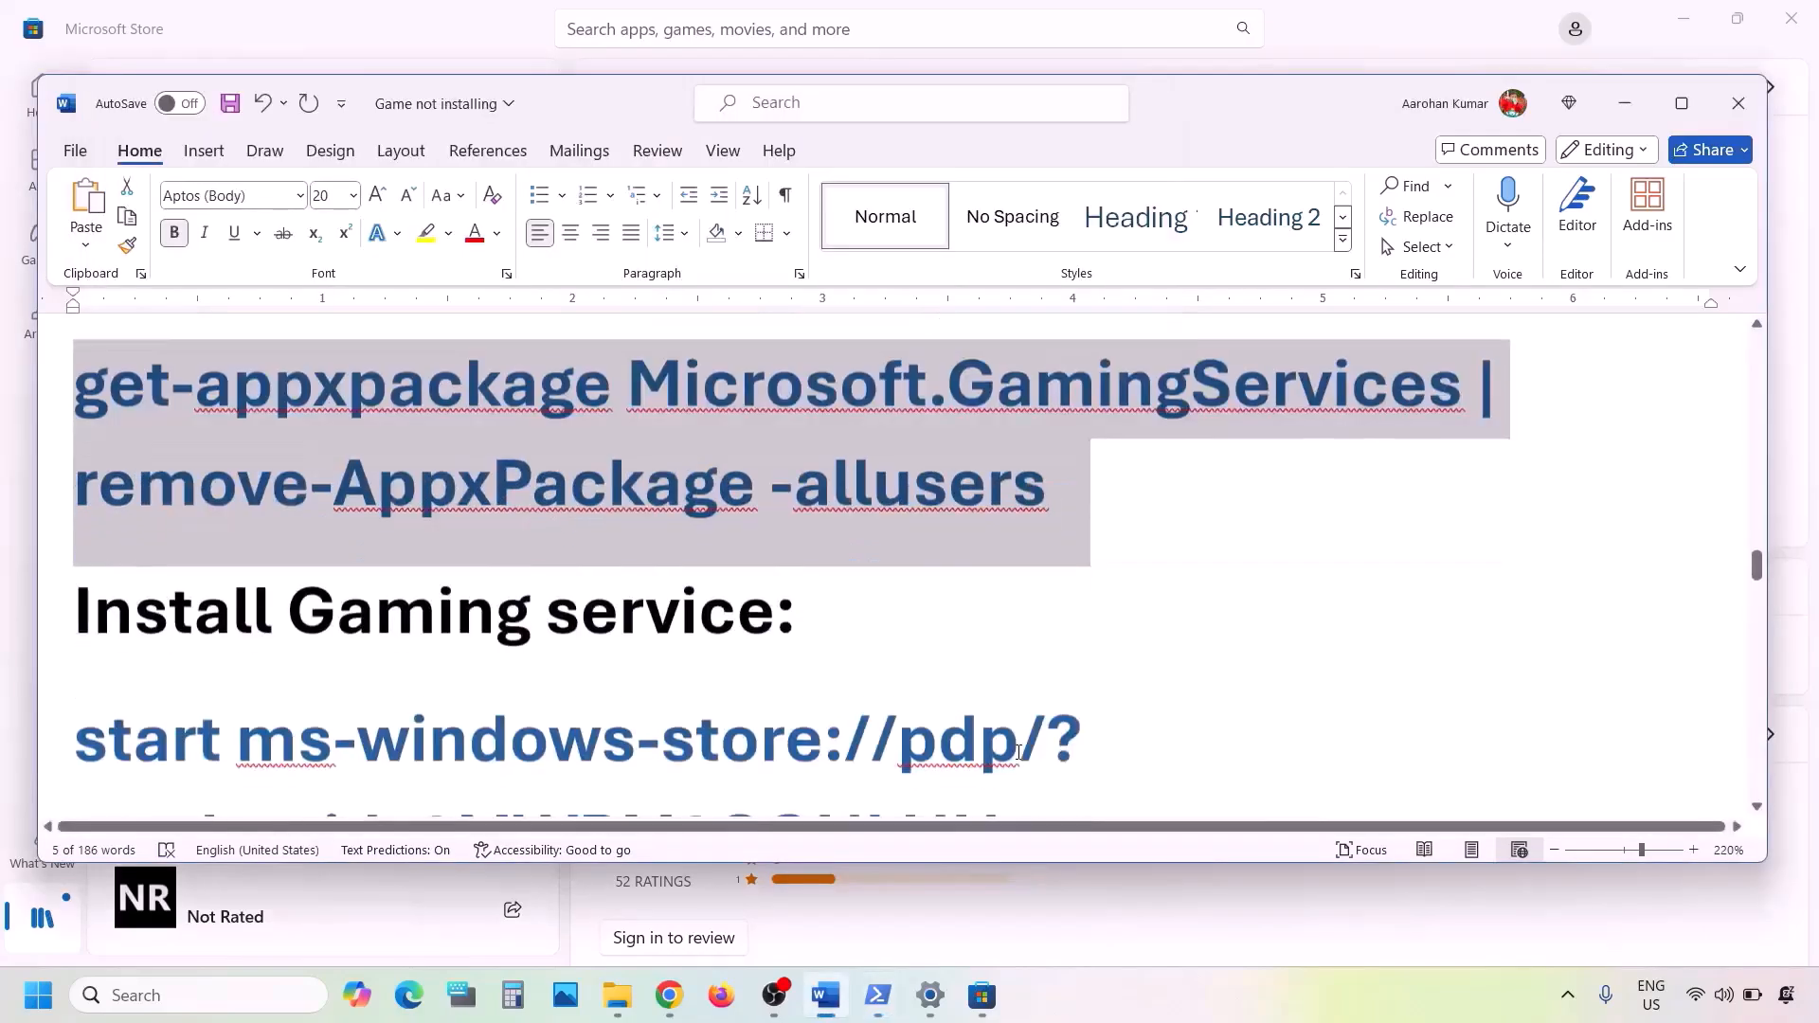
{"action": "left_click_drag", "start_coordinate": [1059, 662], "coordinate": [75, 559]}
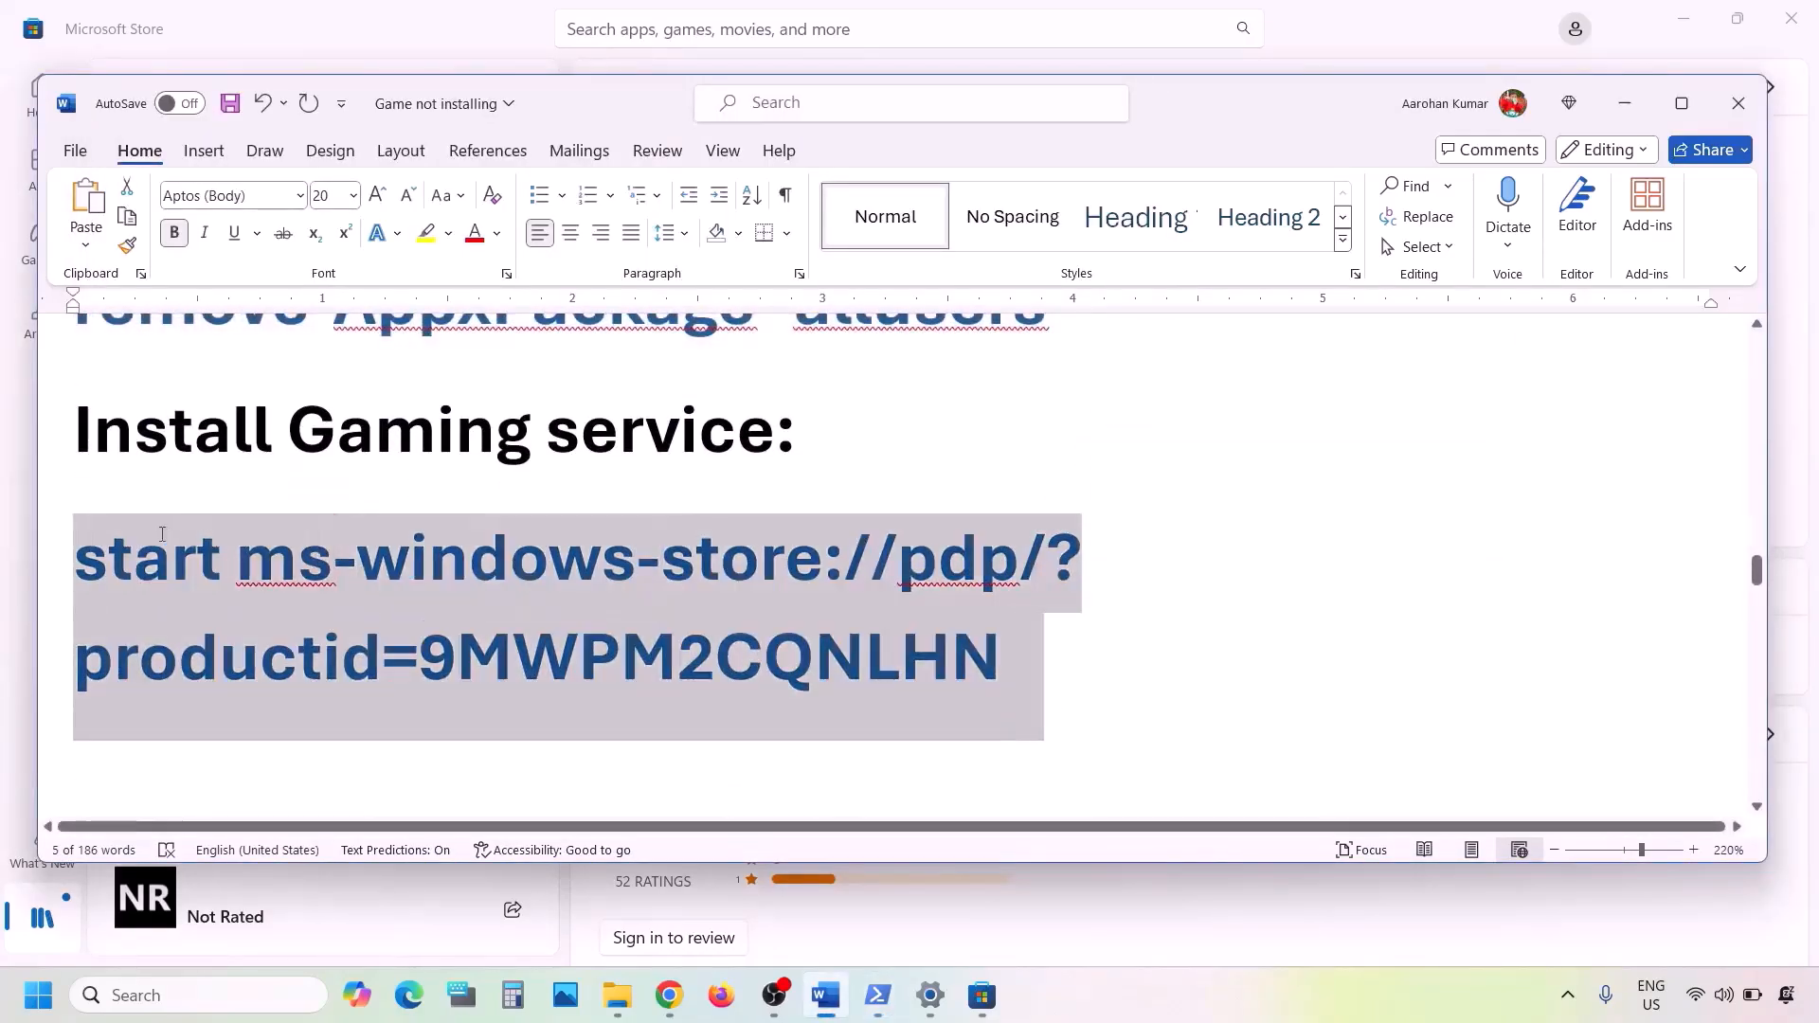
{"action": "right_click", "coordinate": [157, 530]}
{"action": "left_click", "coordinate": [224, 549]}
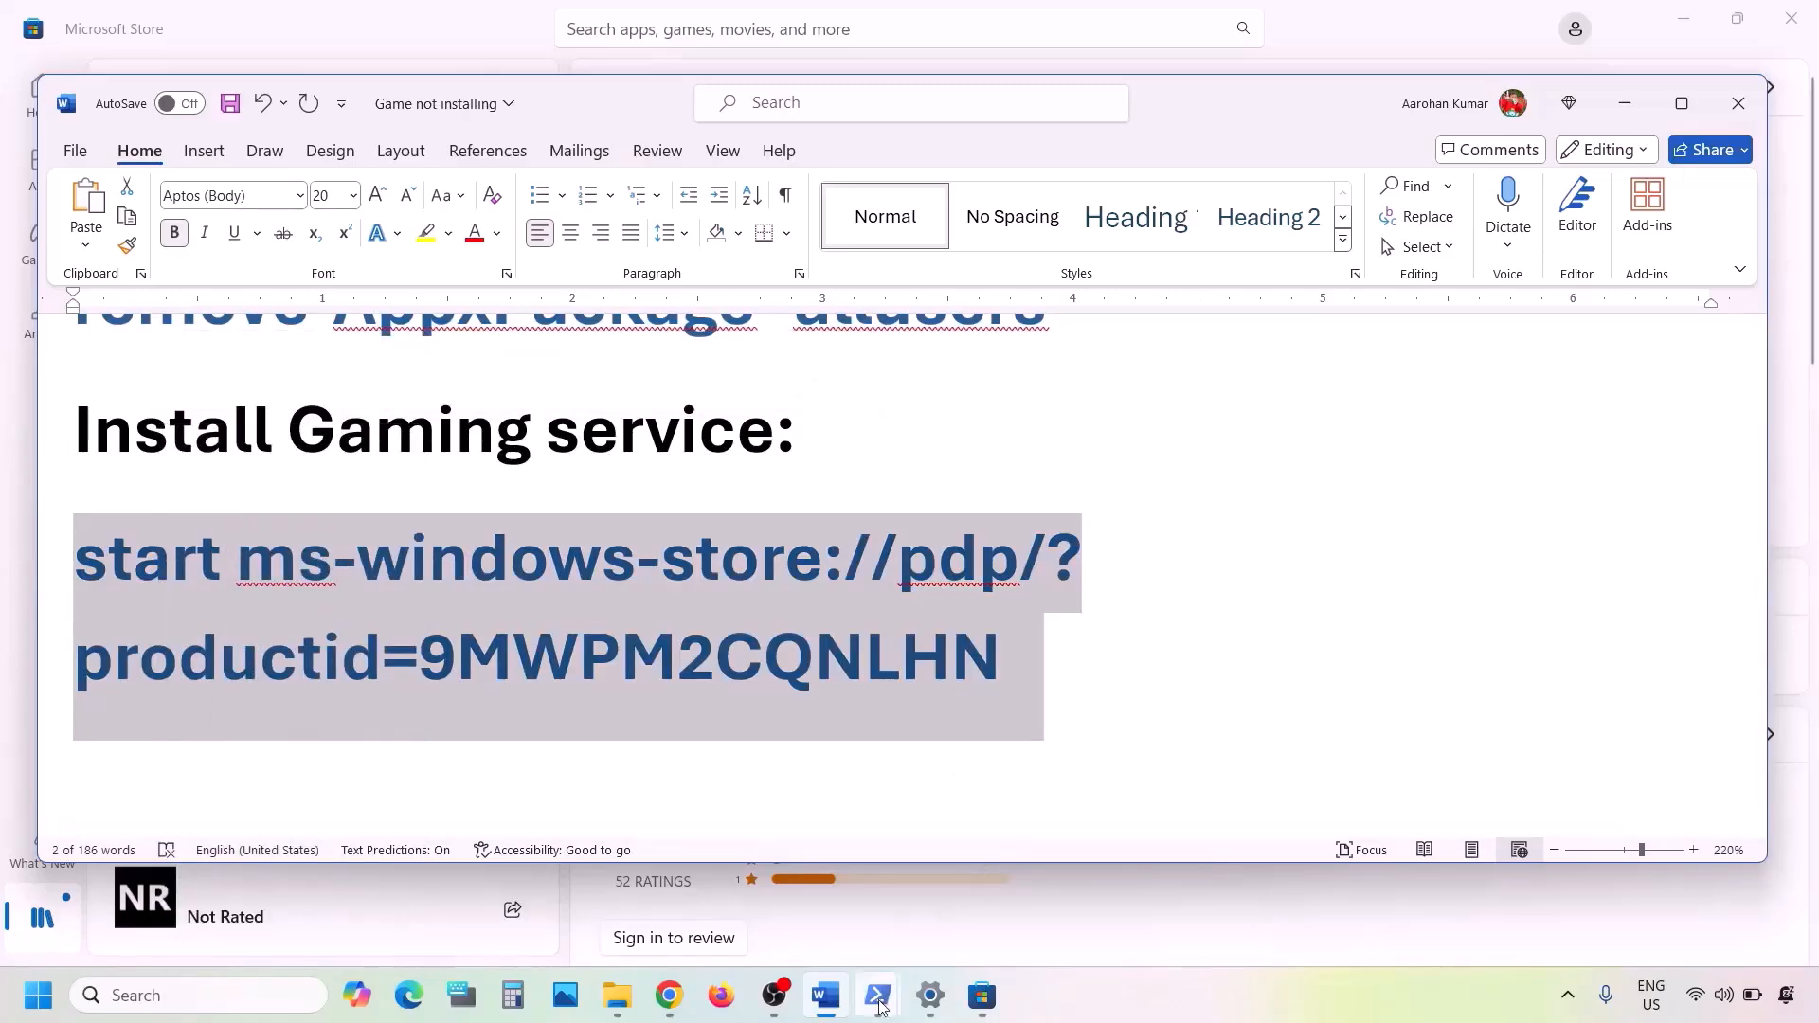
- Run the copied Store command in the administrator PowerShell window and get Gaming Services from its Microsoft Store page
{"action": "mouse_move", "coordinate": [878, 995]}
{"action": "left_click", "coordinate": [979, 911]}
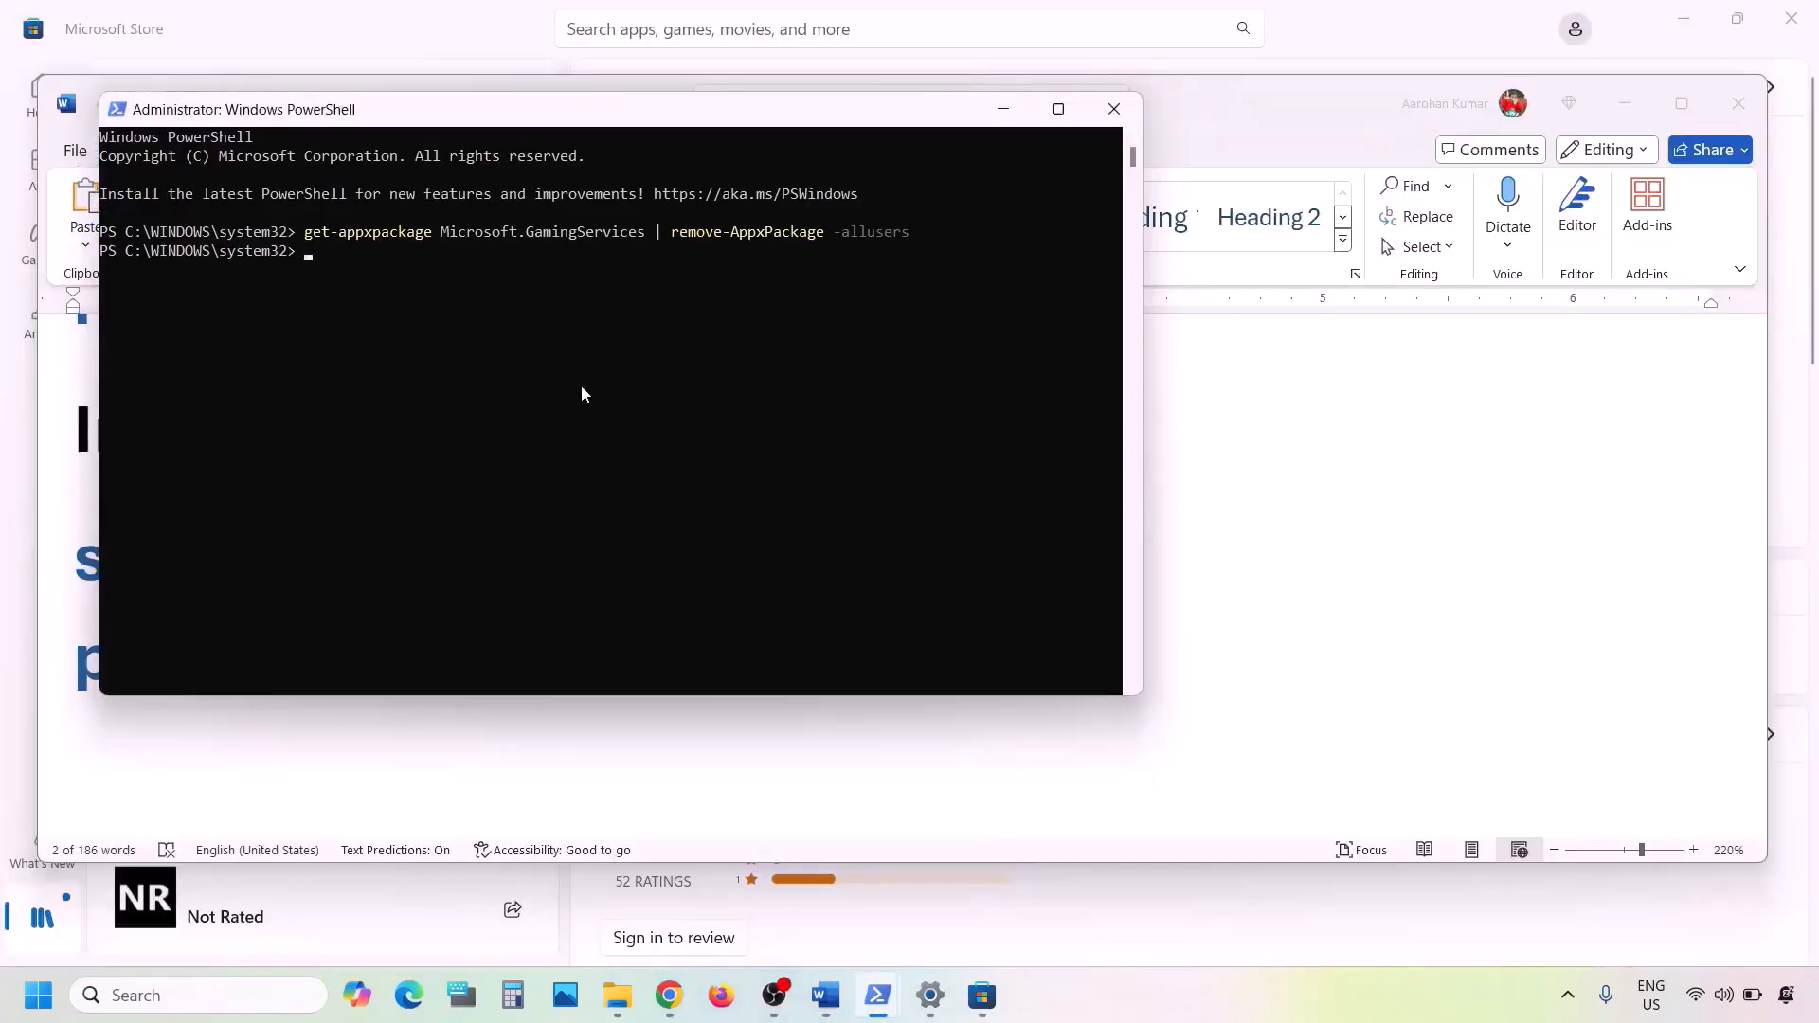
{"action": "key", "text": "ctrl+v"}
{"action": "key", "text": "Return"}
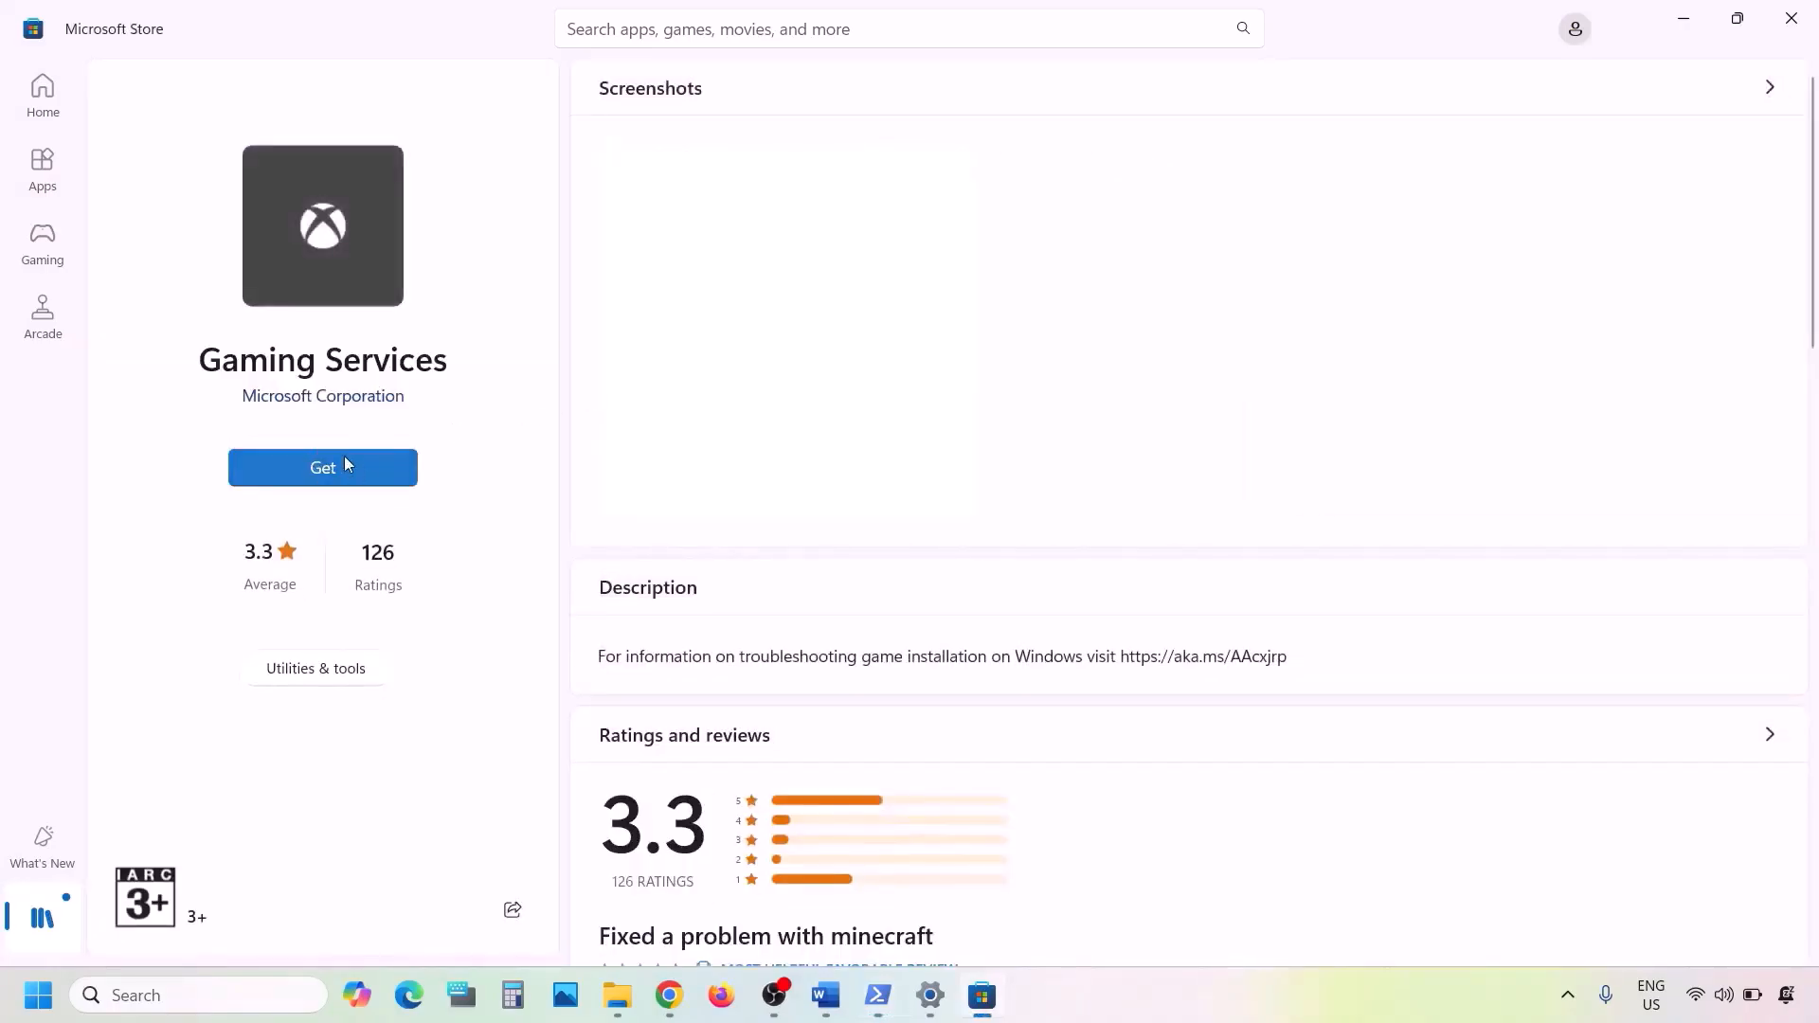
{"action": "left_click", "coordinate": [361, 468]}
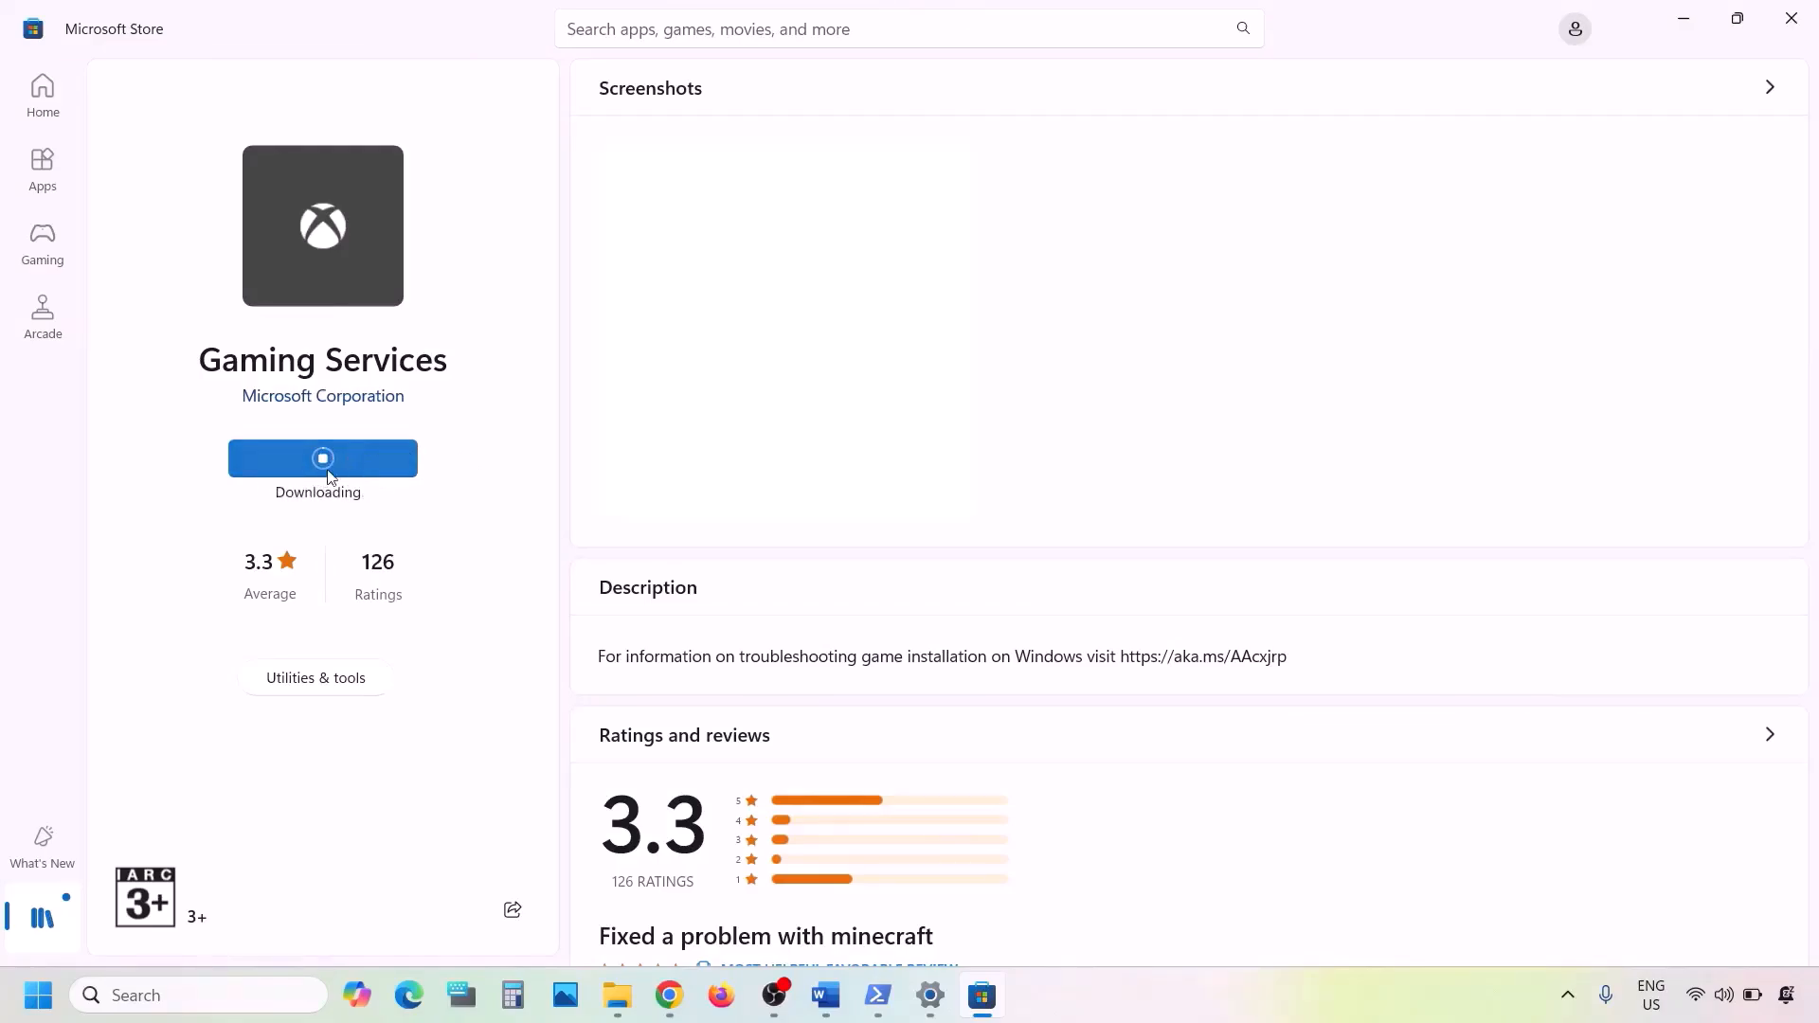
- Switch to the Word document, go to the Step 10 list of services to start, and maximize the window
{"action": "left_click", "coordinate": [820, 1005]}
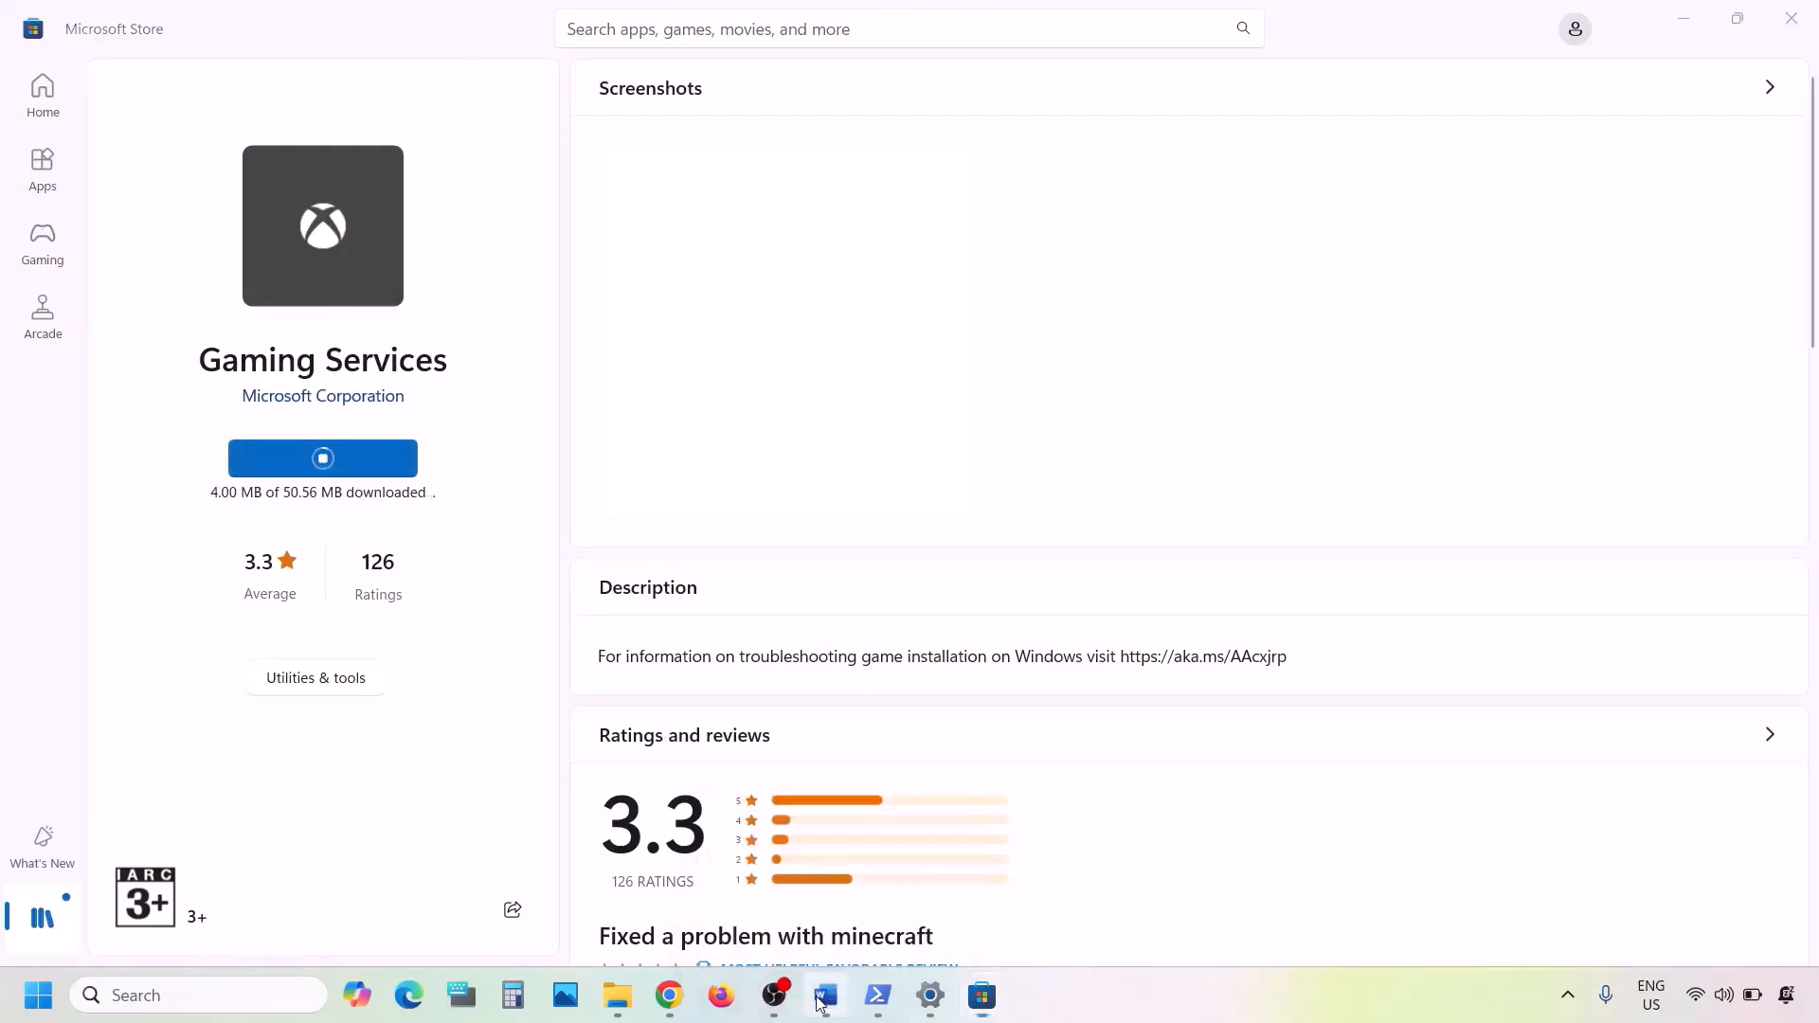
{"action": "scroll", "coordinate": [571, 720], "scroll_direction": "down", "scroll_amount": 4}
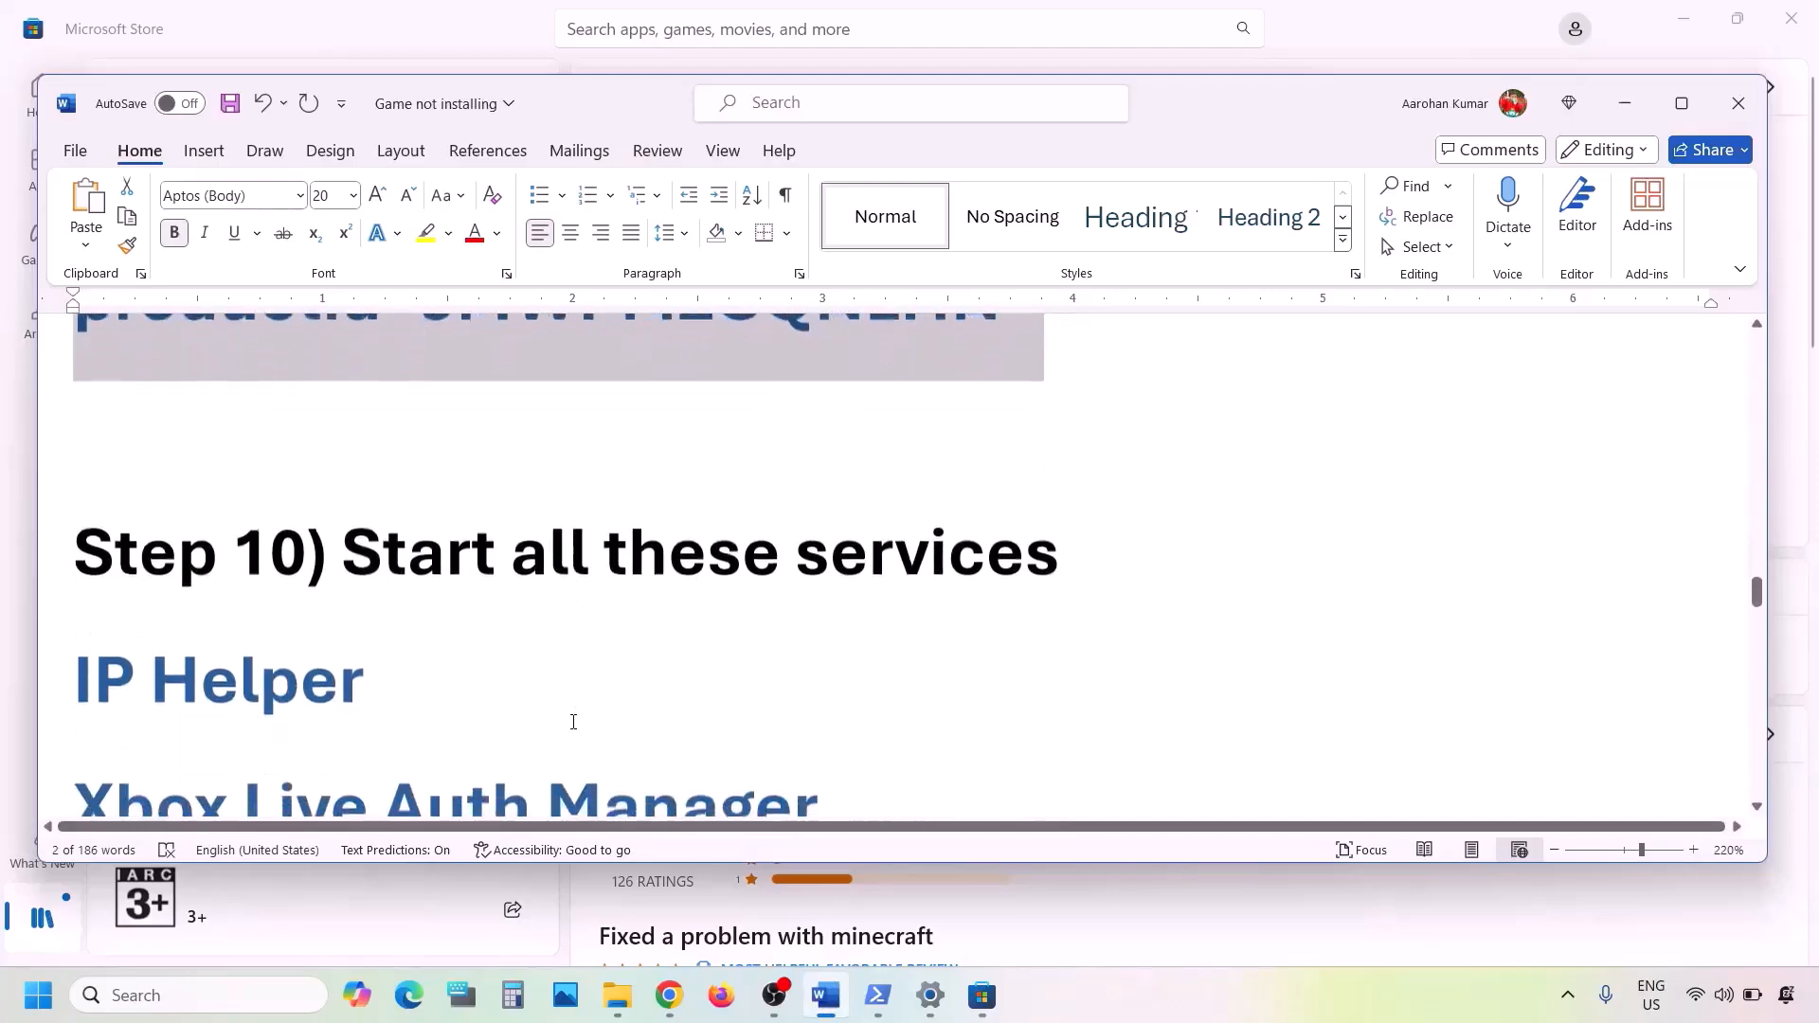
{"action": "scroll", "coordinate": [573, 722], "scroll_direction": "down", "scroll_amount": 3}
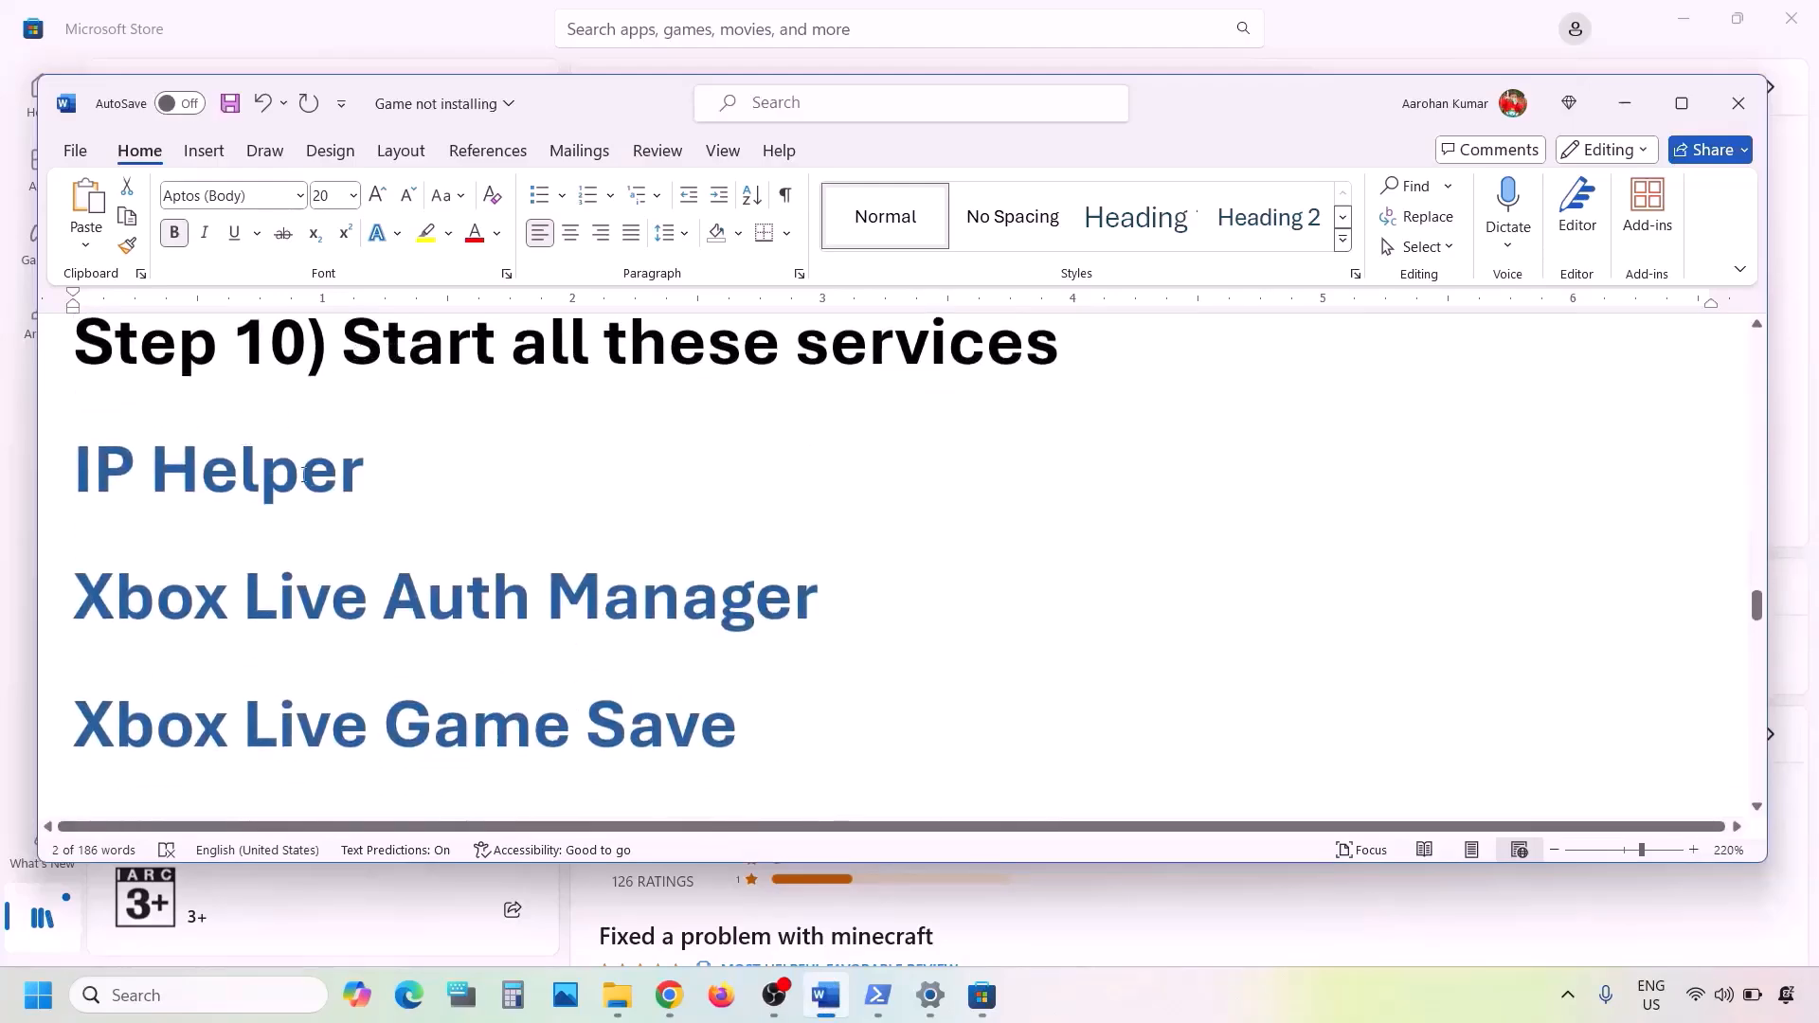
{"action": "left_click", "coordinate": [1682, 106]}
- Search Windows for "services" and open the Services app
{"action": "left_click", "coordinate": [163, 1000]}
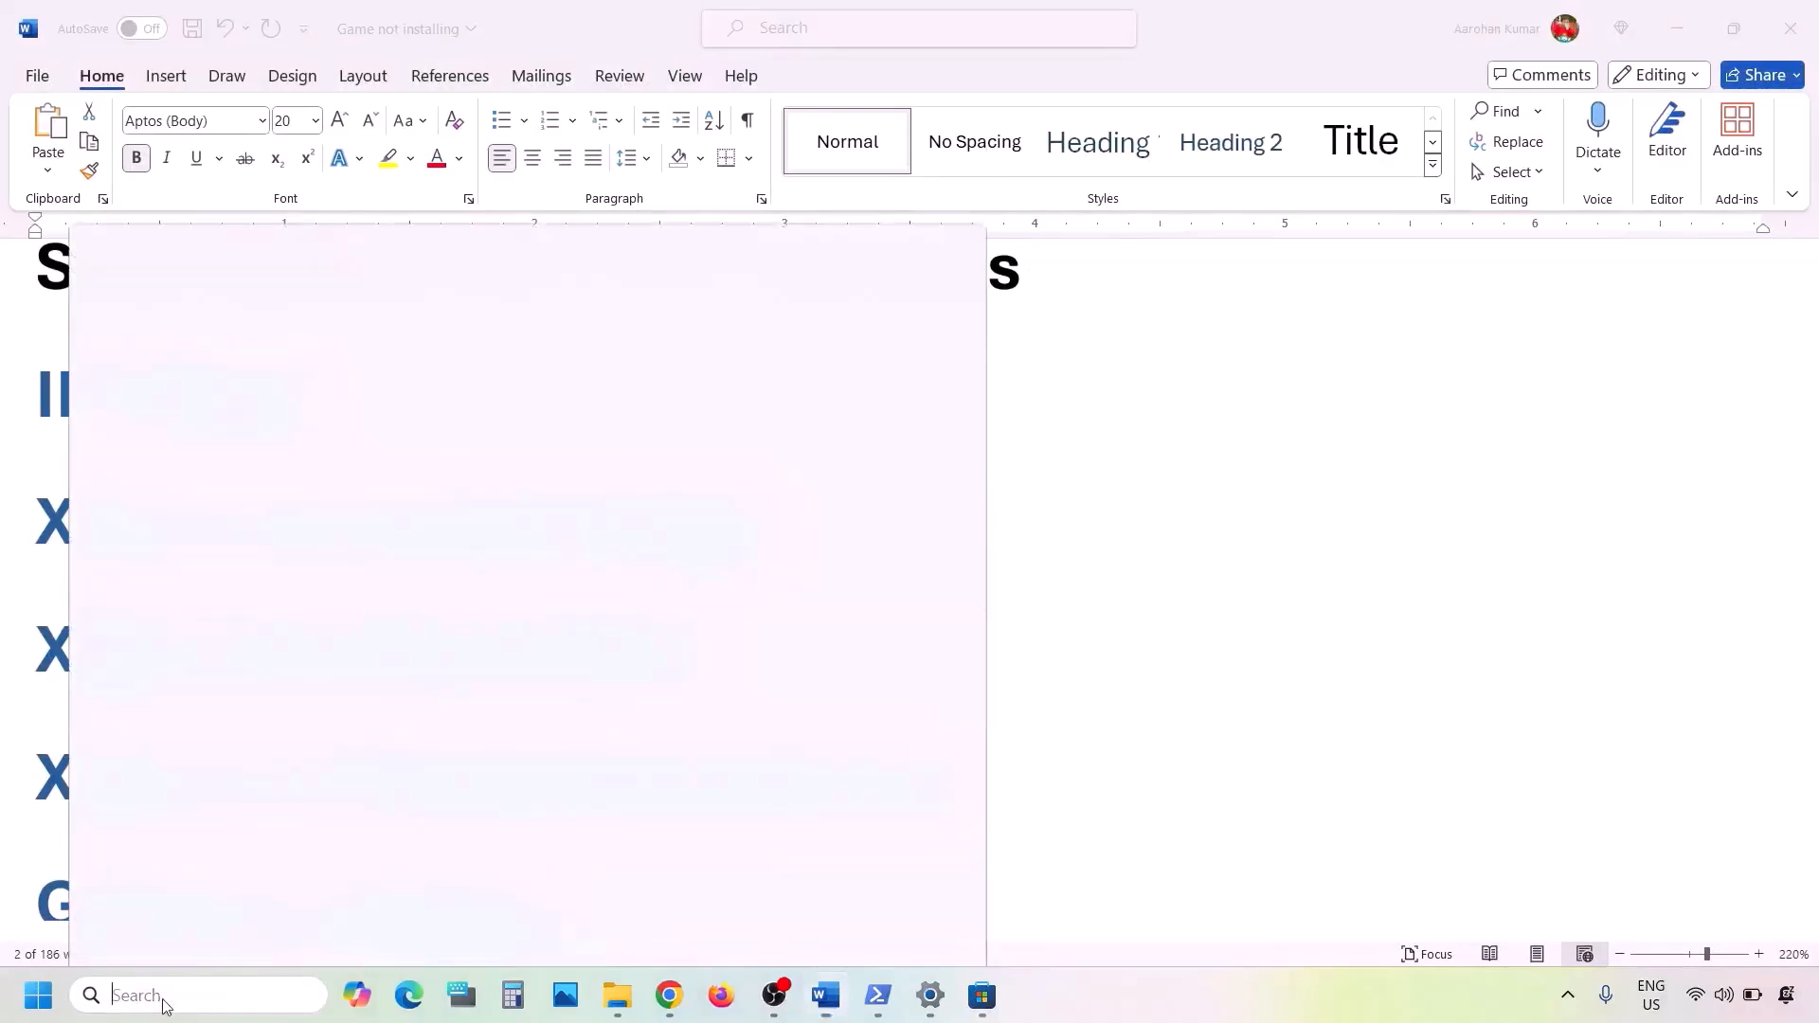
{"action": "type", "text": "services"}
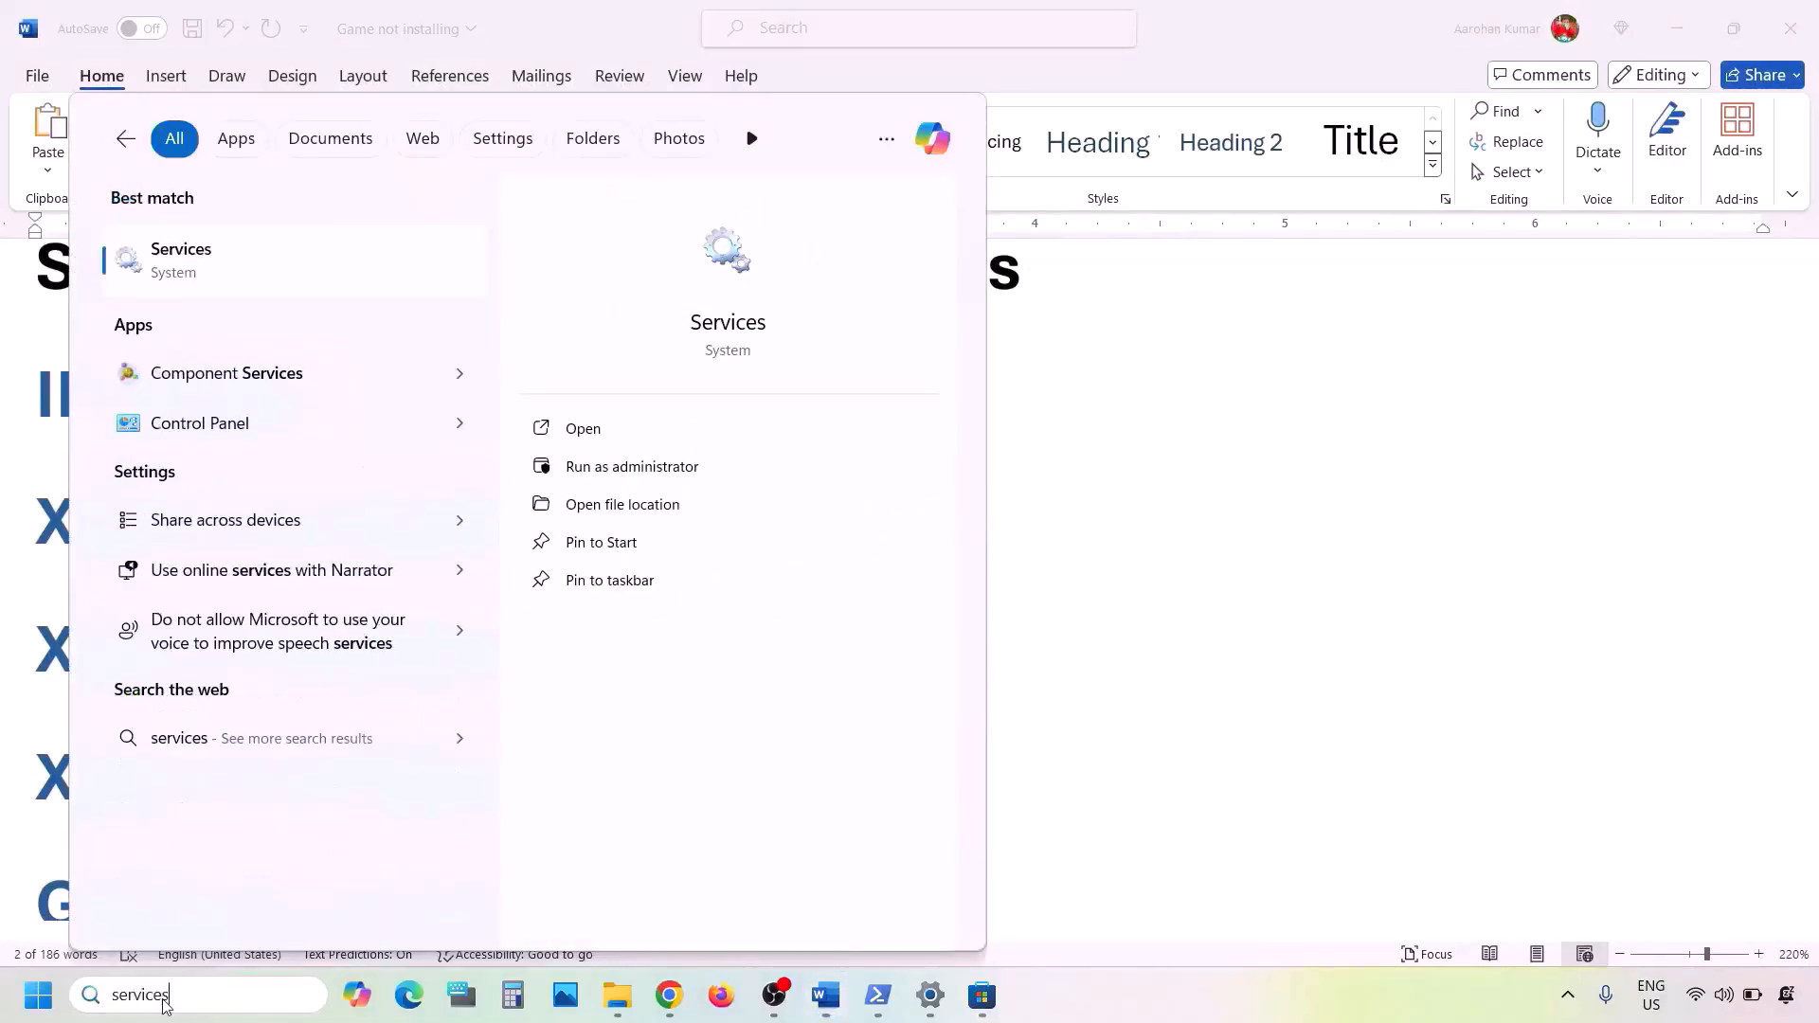
{"action": "left_click", "coordinate": [207, 274]}
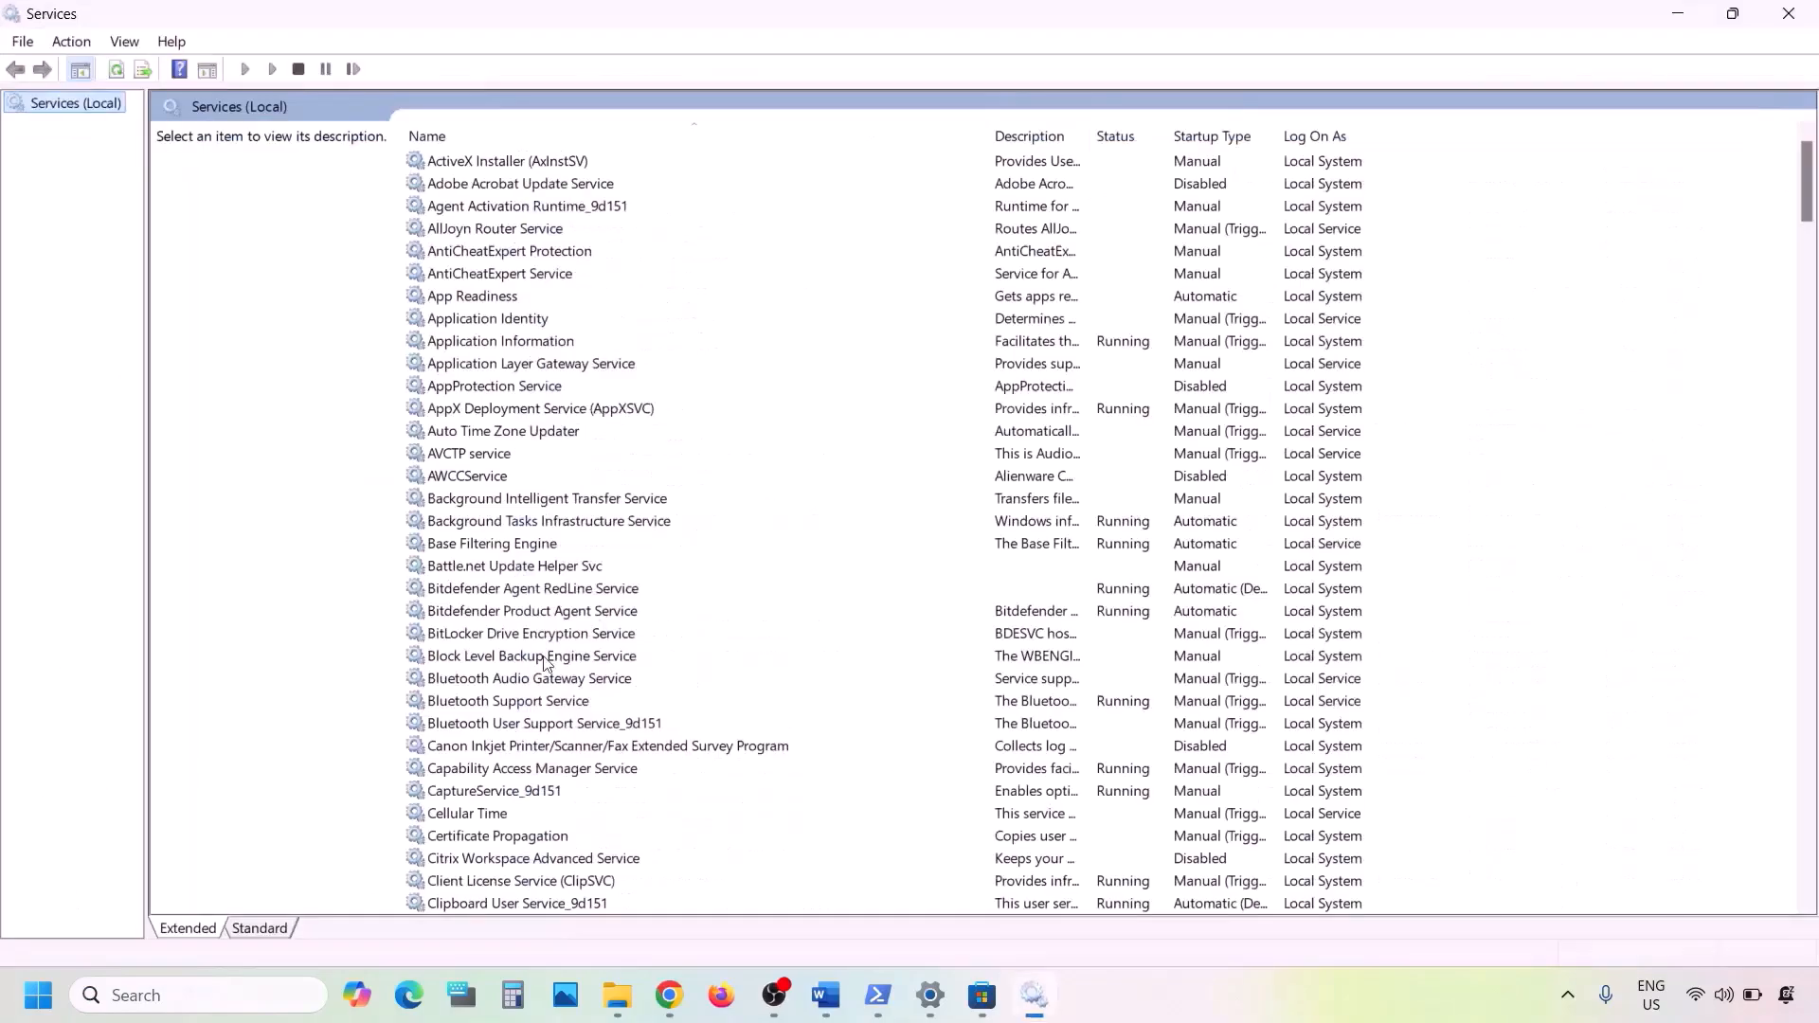
- Set the IP Helper service's startup type to Automatic and restart the service
{"action": "left_click", "coordinate": [545, 657]}
{"action": "key", "text": "i"}
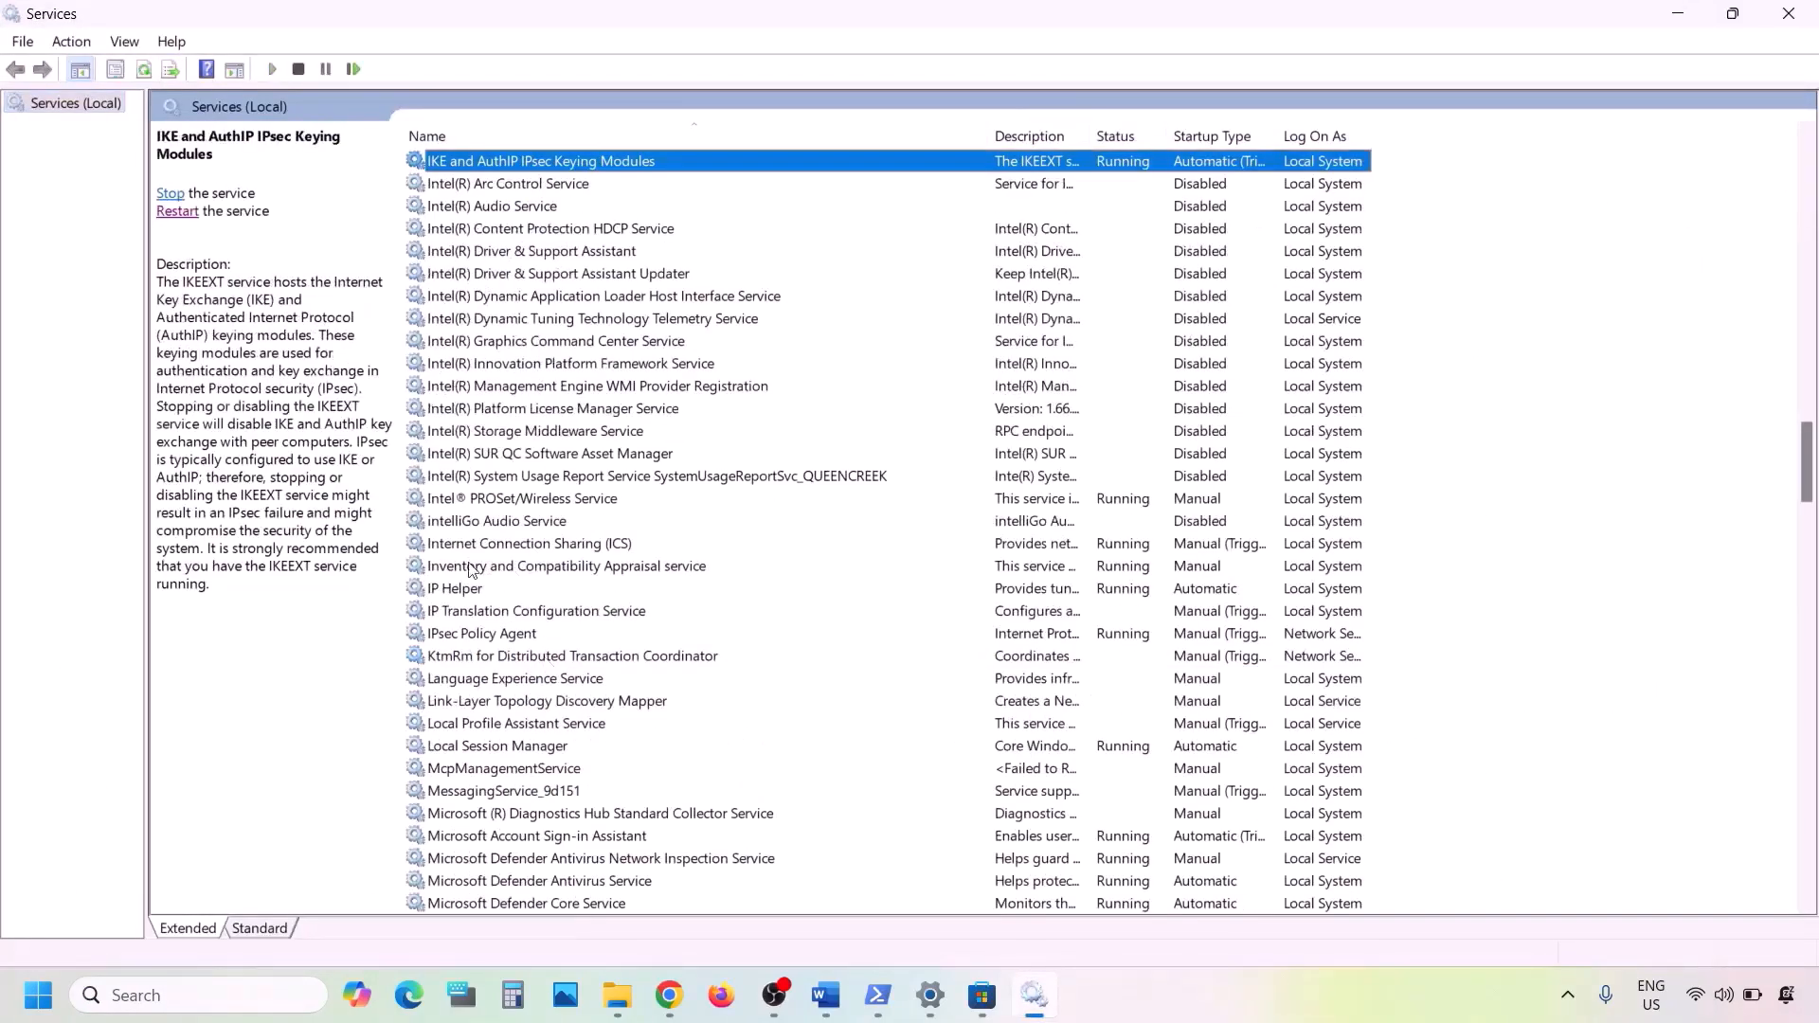
{"action": "left_click", "coordinate": [453, 591]}
{"action": "double_click", "coordinate": [484, 589]}
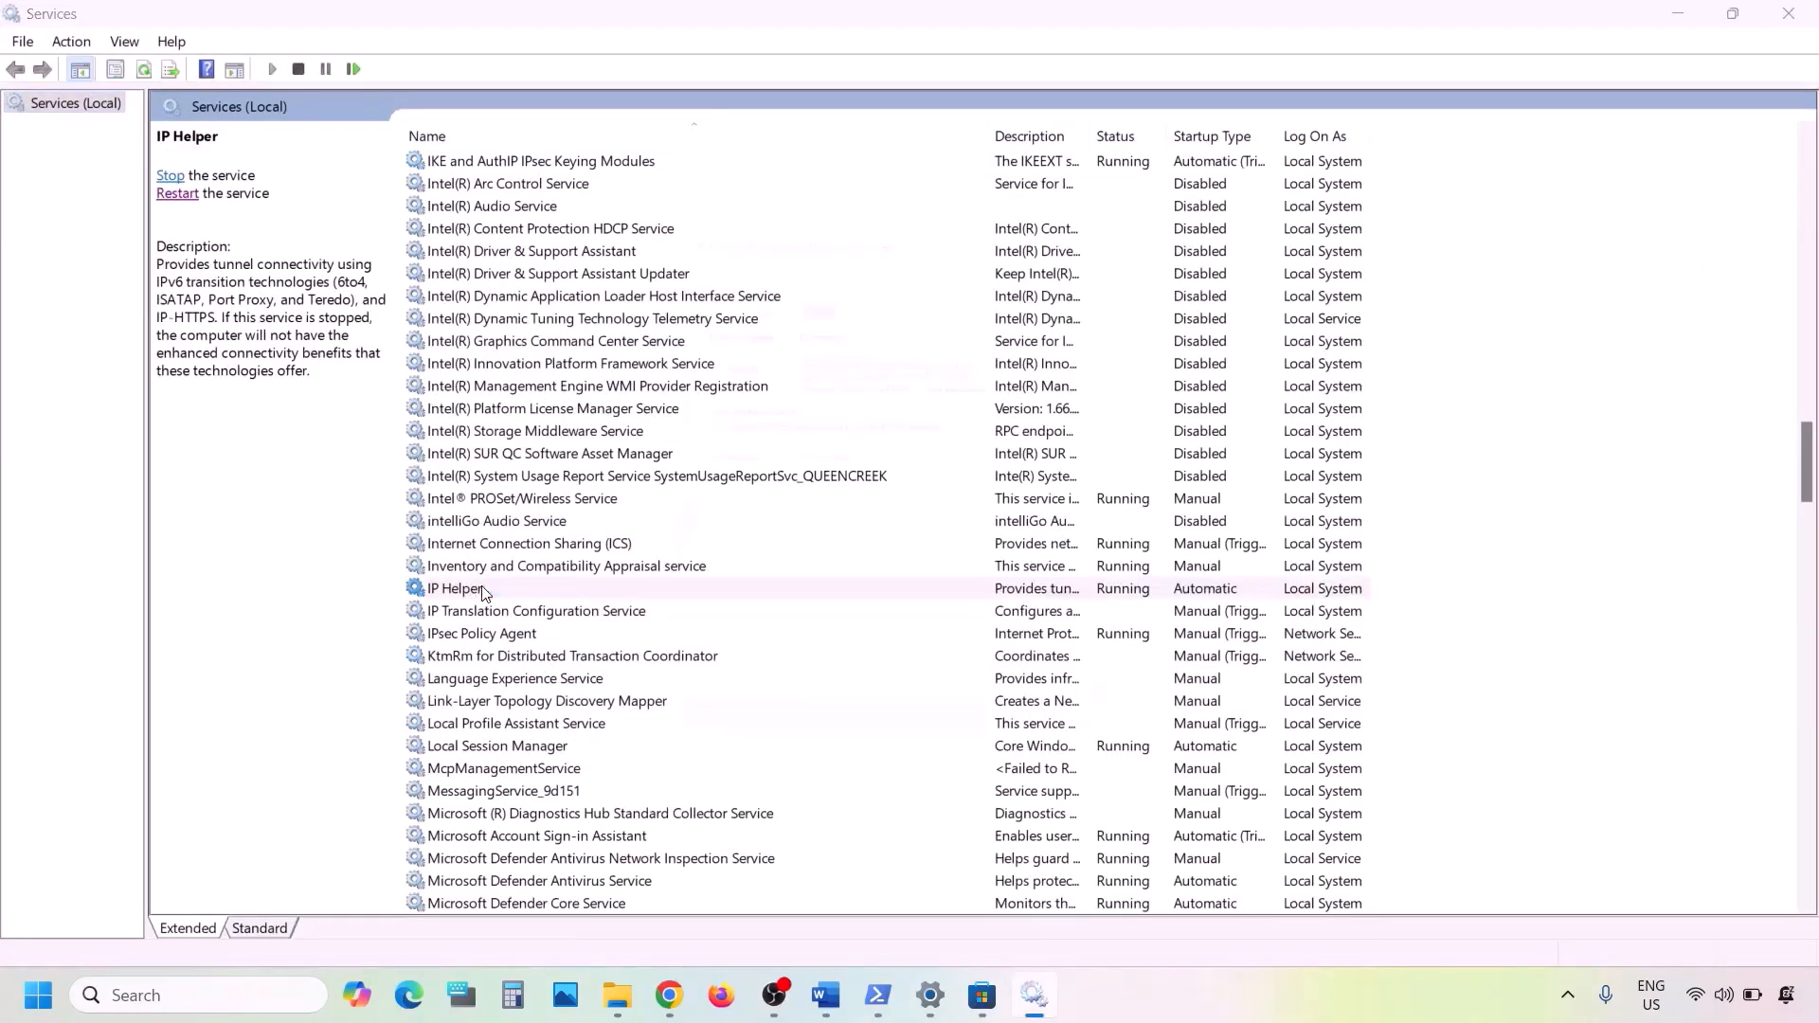
{"action": "left_click", "coordinate": [862, 468]}
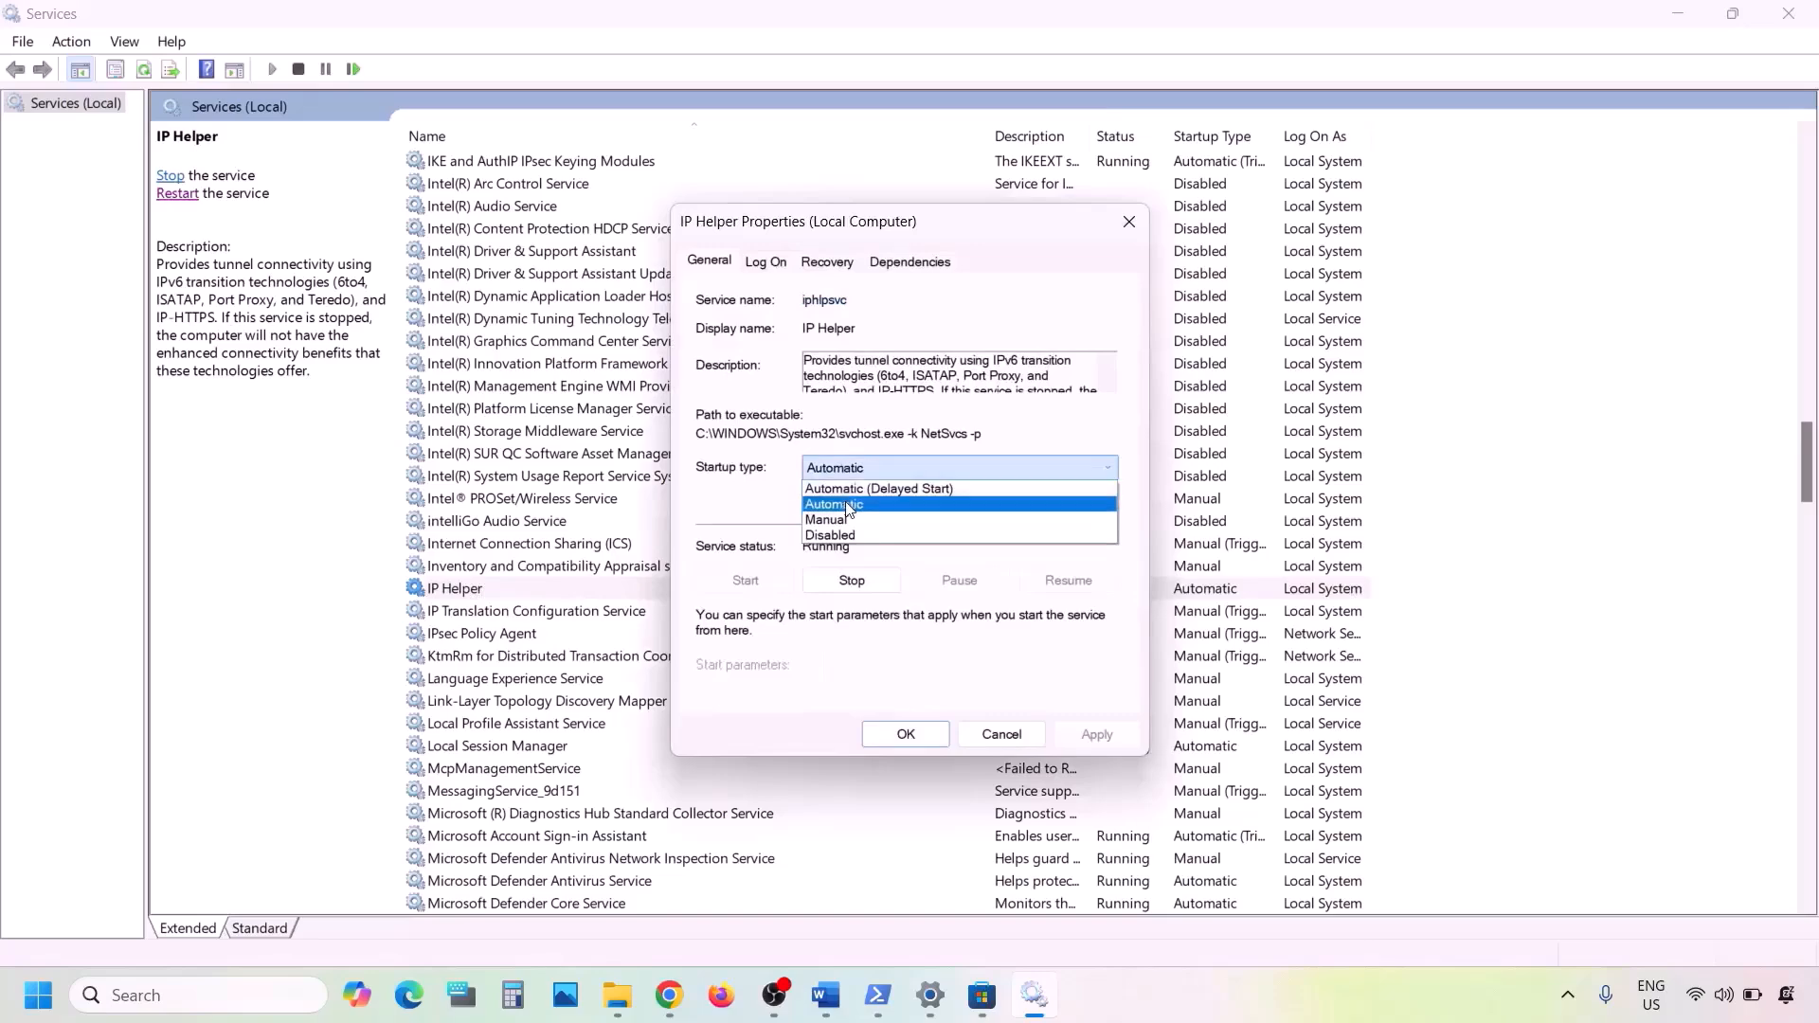
{"action": "left_click", "coordinate": [848, 504]}
{"action": "left_click", "coordinate": [1091, 737]}
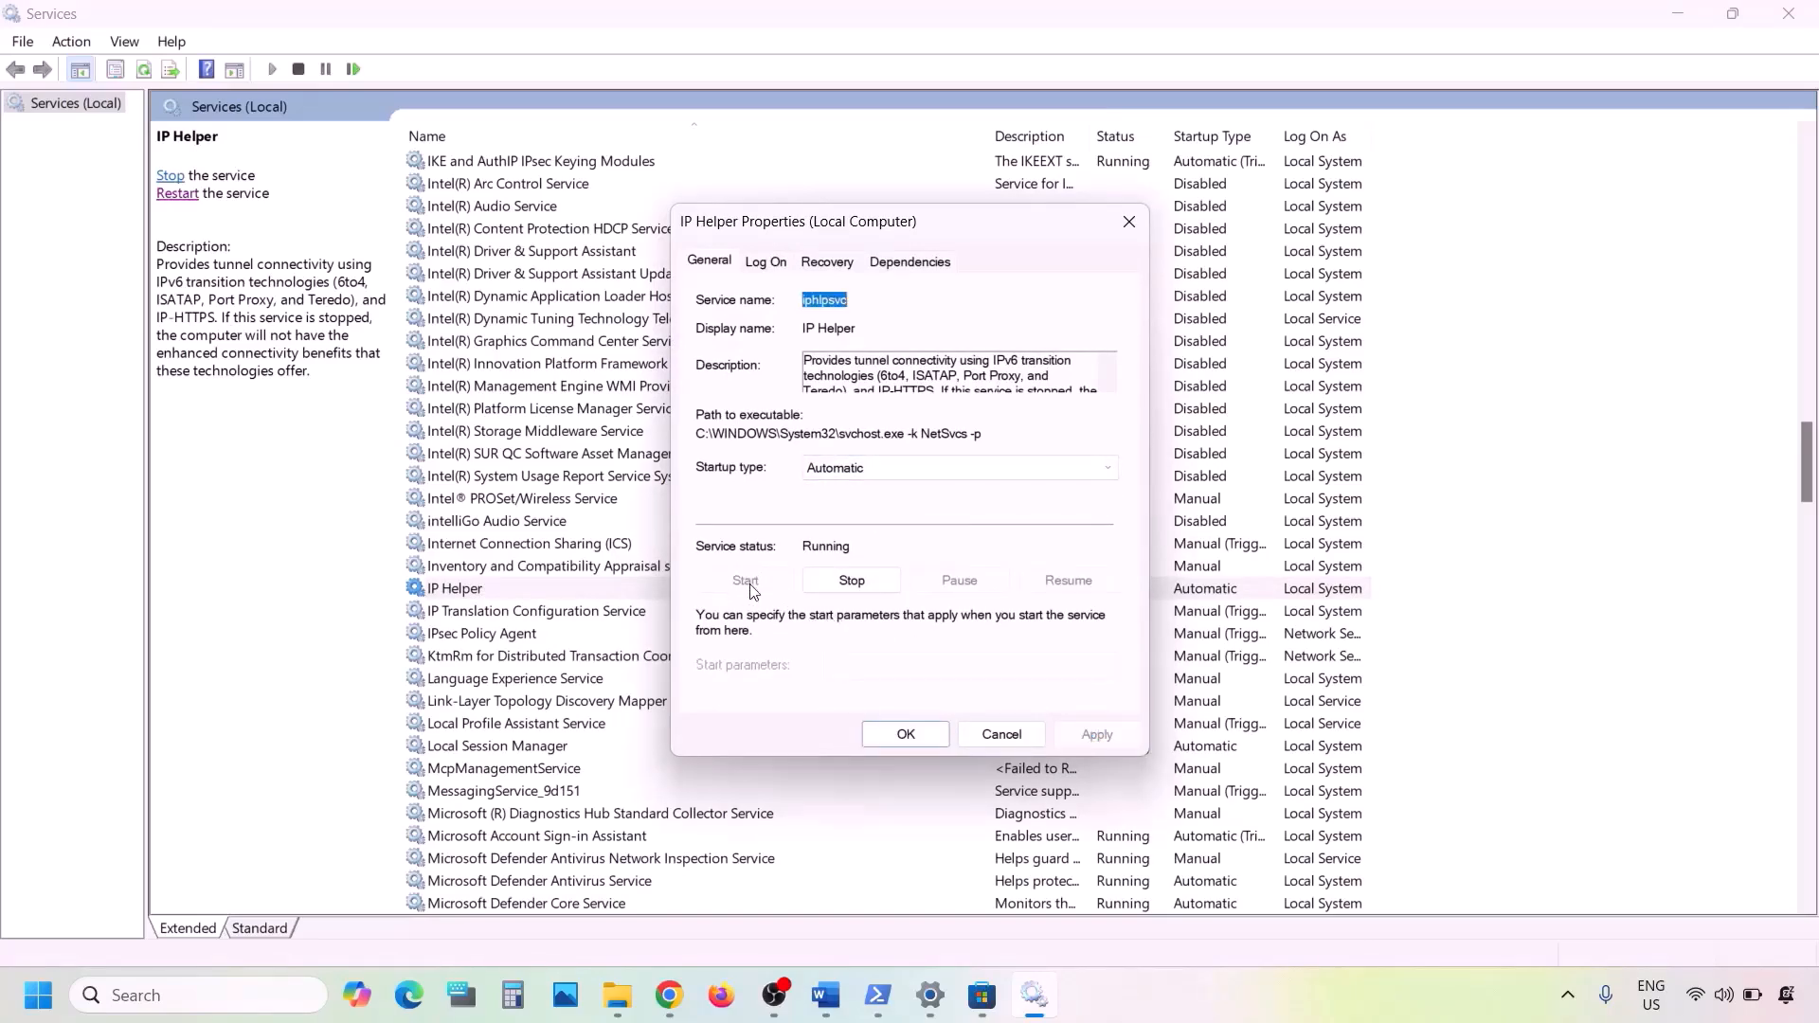
{"action": "left_click", "coordinate": [904, 734]}
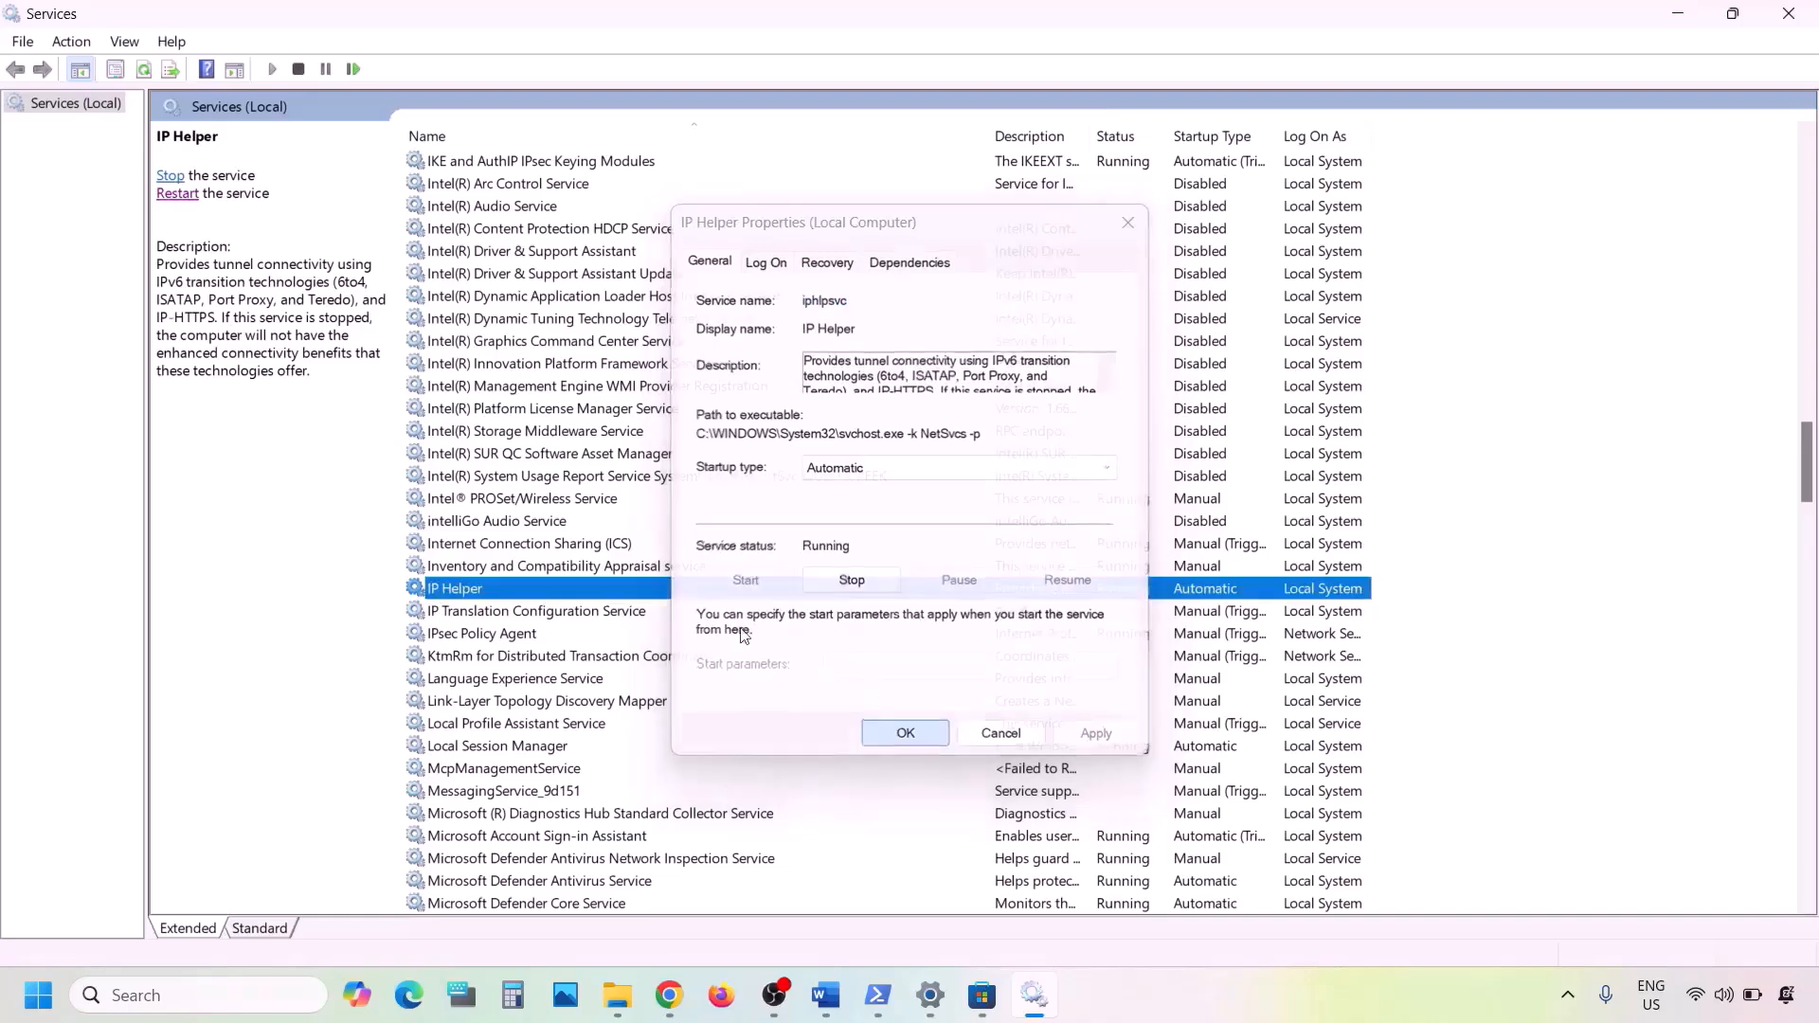
{"action": "right_click", "coordinate": [478, 597]}
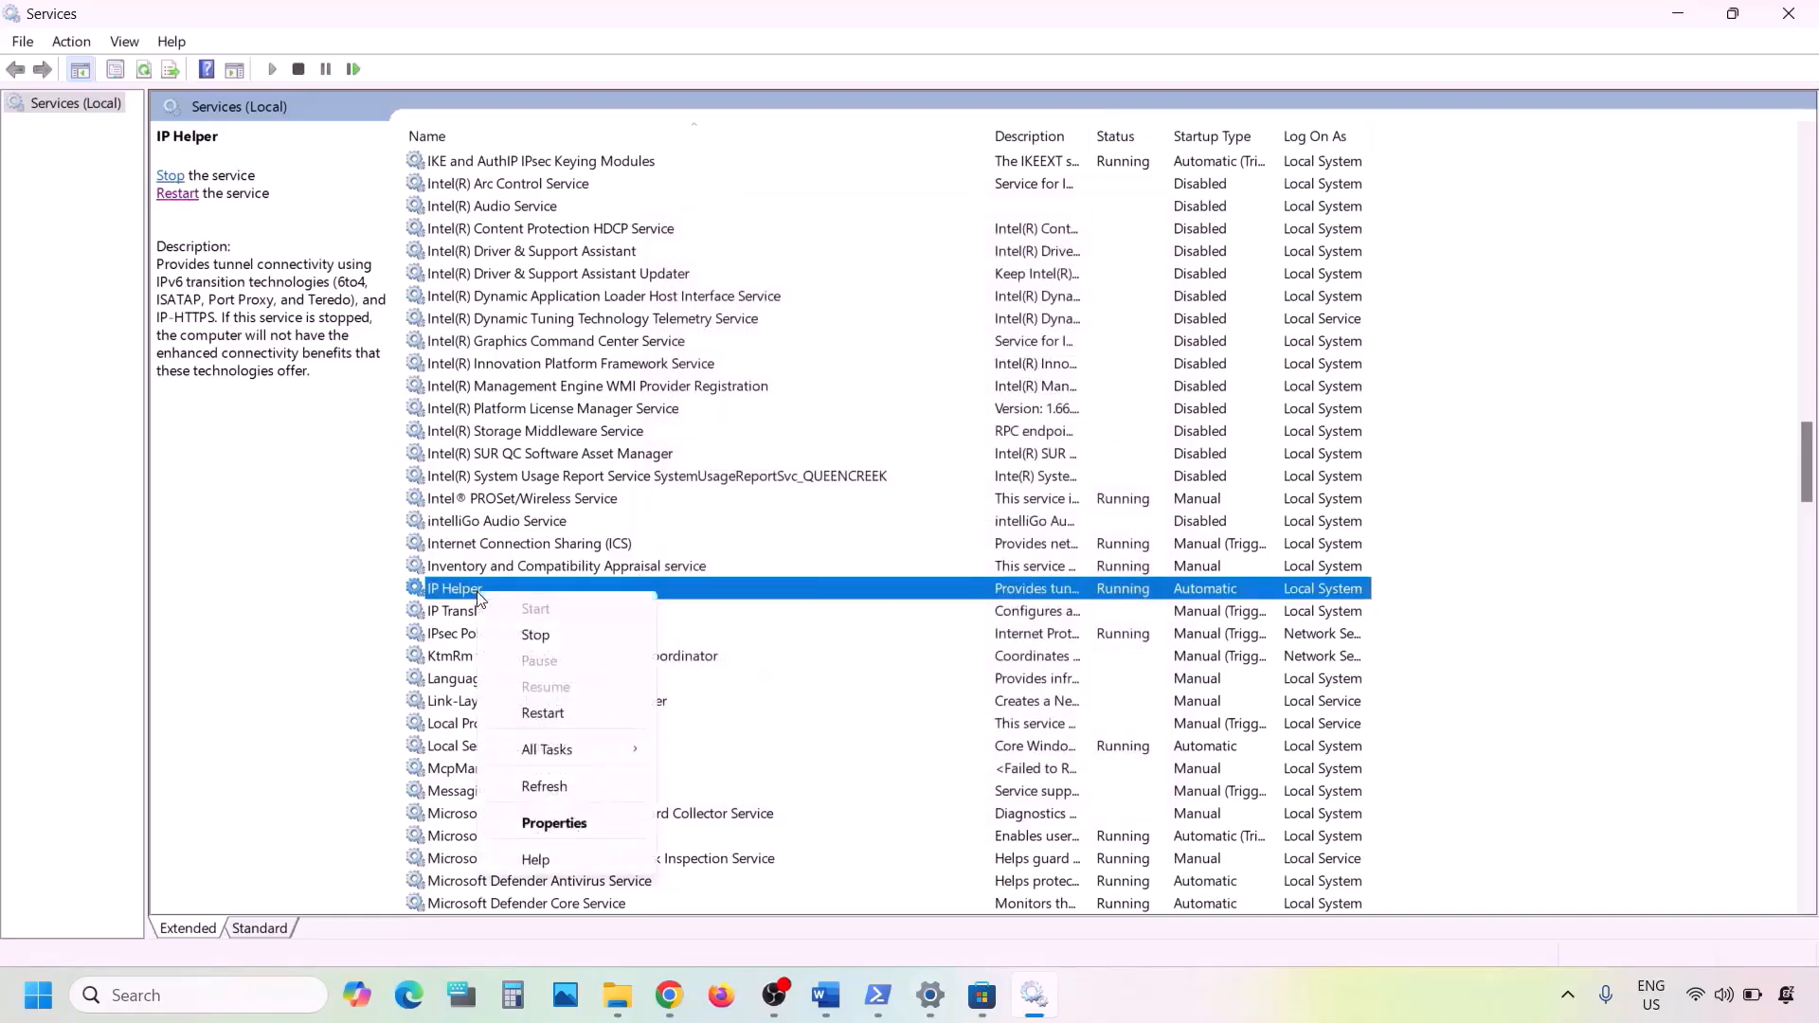
{"action": "left_click", "coordinate": [539, 722]}
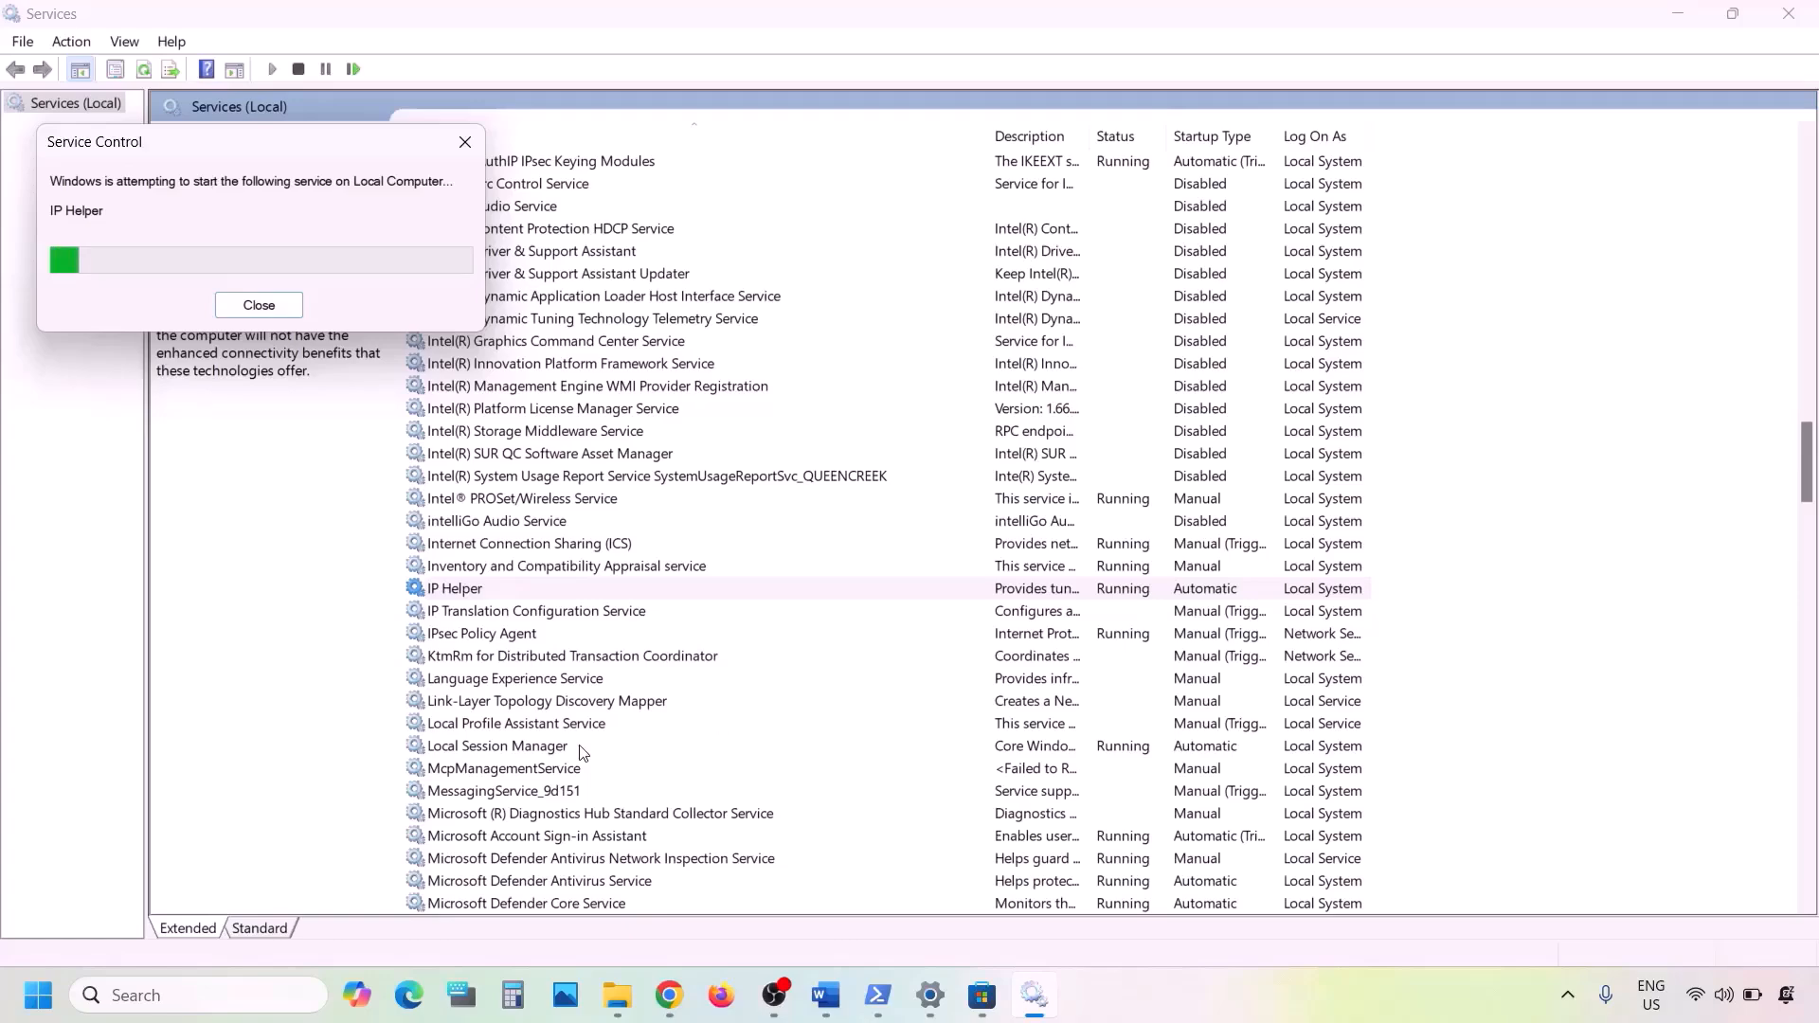
- Apply the Automatic startup type to the Xbox Accessory Management Service and close its properties
{"action": "left_click", "coordinate": [555, 754]}
{"action": "key", "text": "x"}
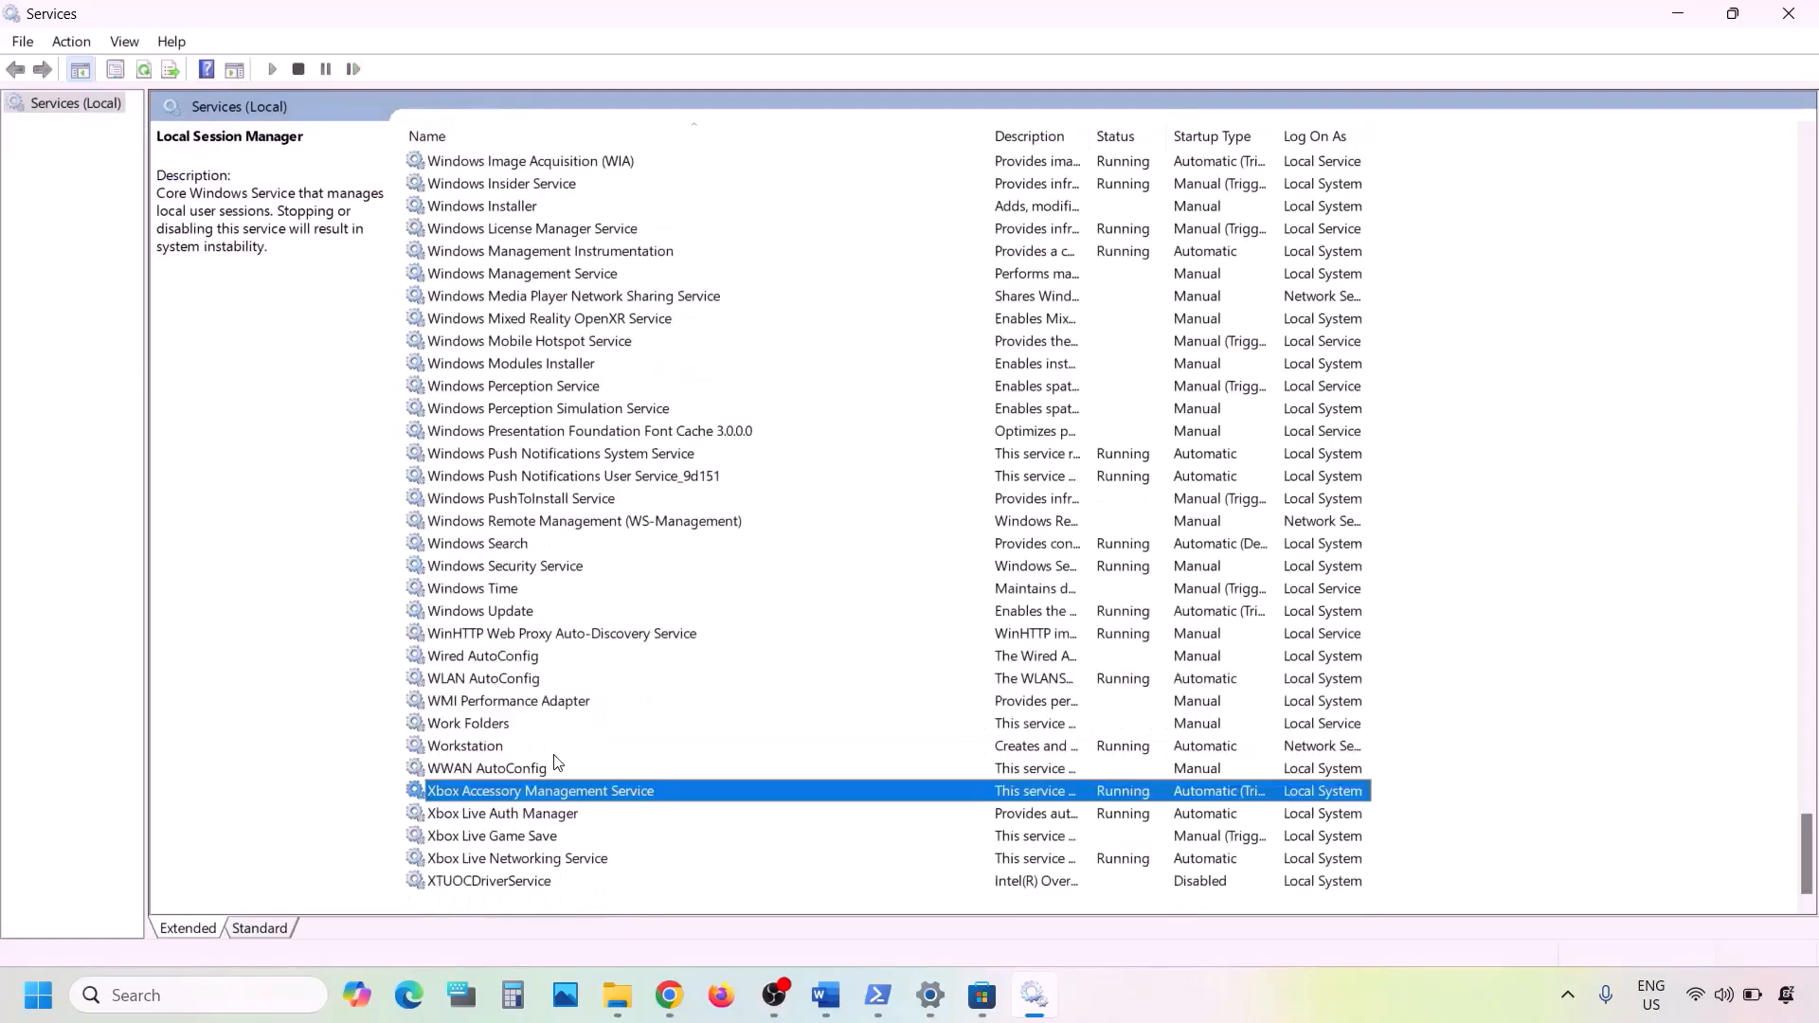
{"action": "double_click", "coordinate": [499, 794]}
{"action": "left_click", "coordinate": [938, 469]}
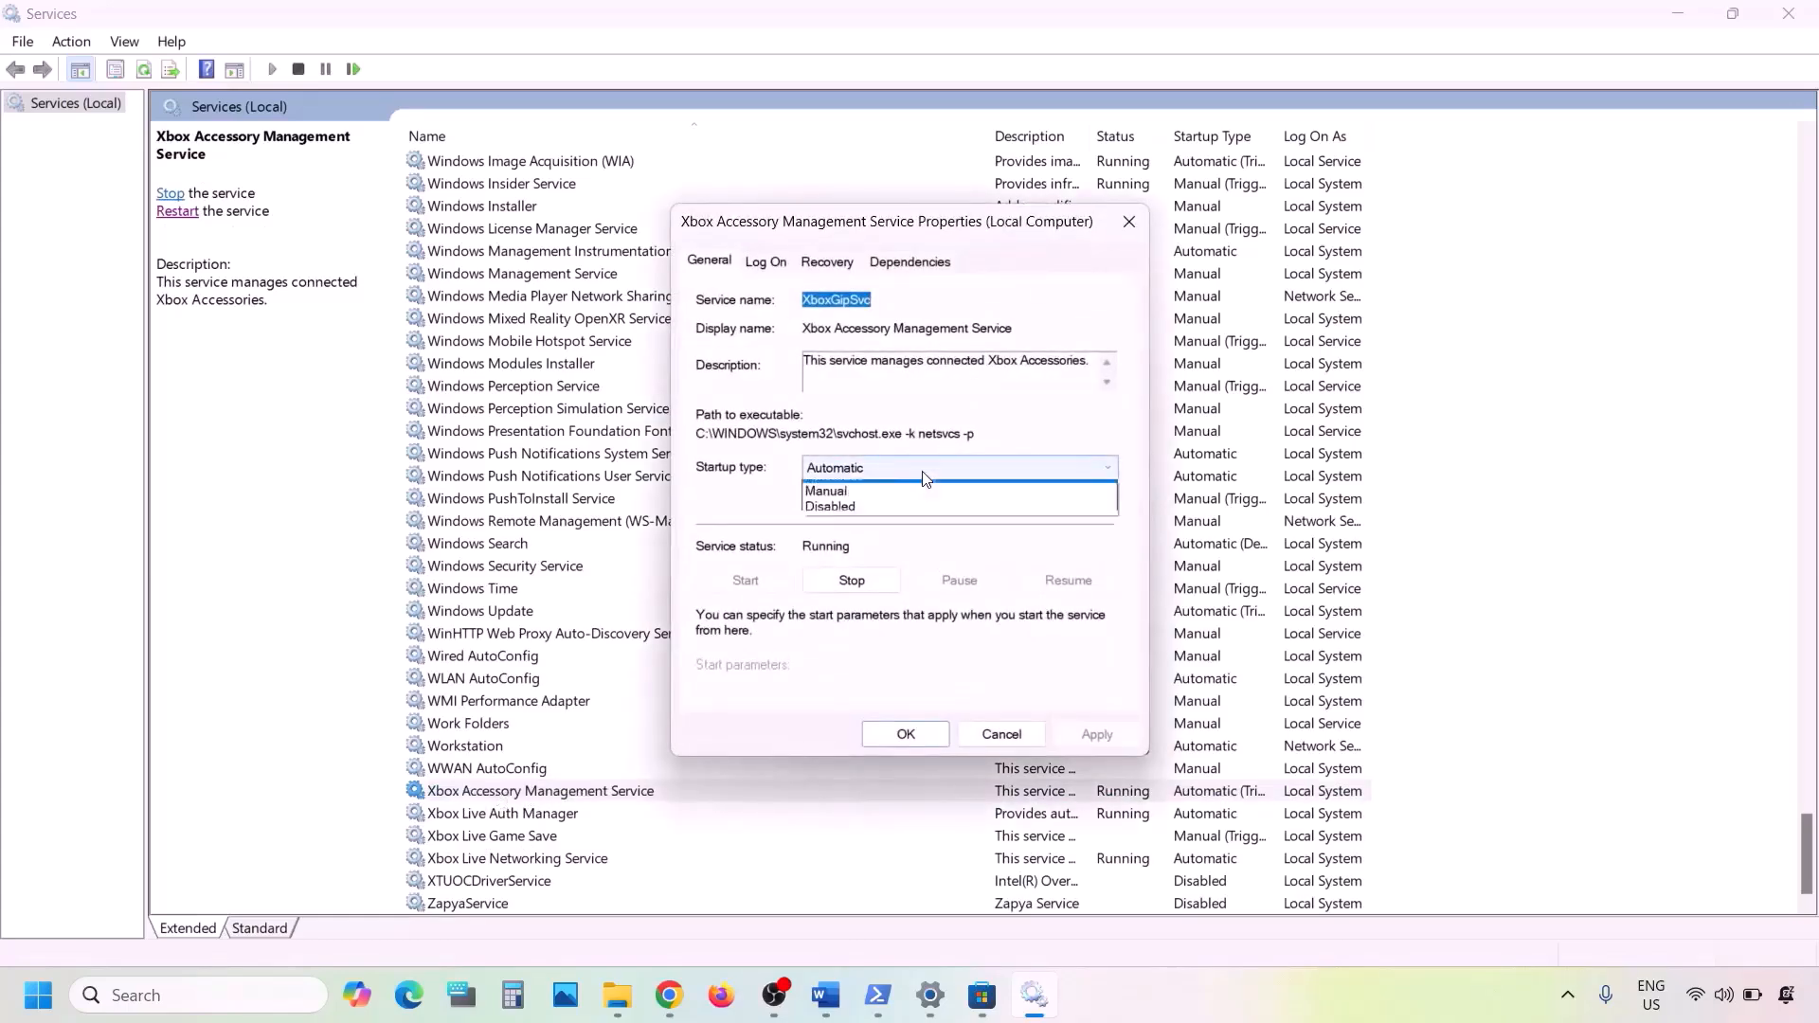
{"action": "left_click", "coordinate": [865, 504]}
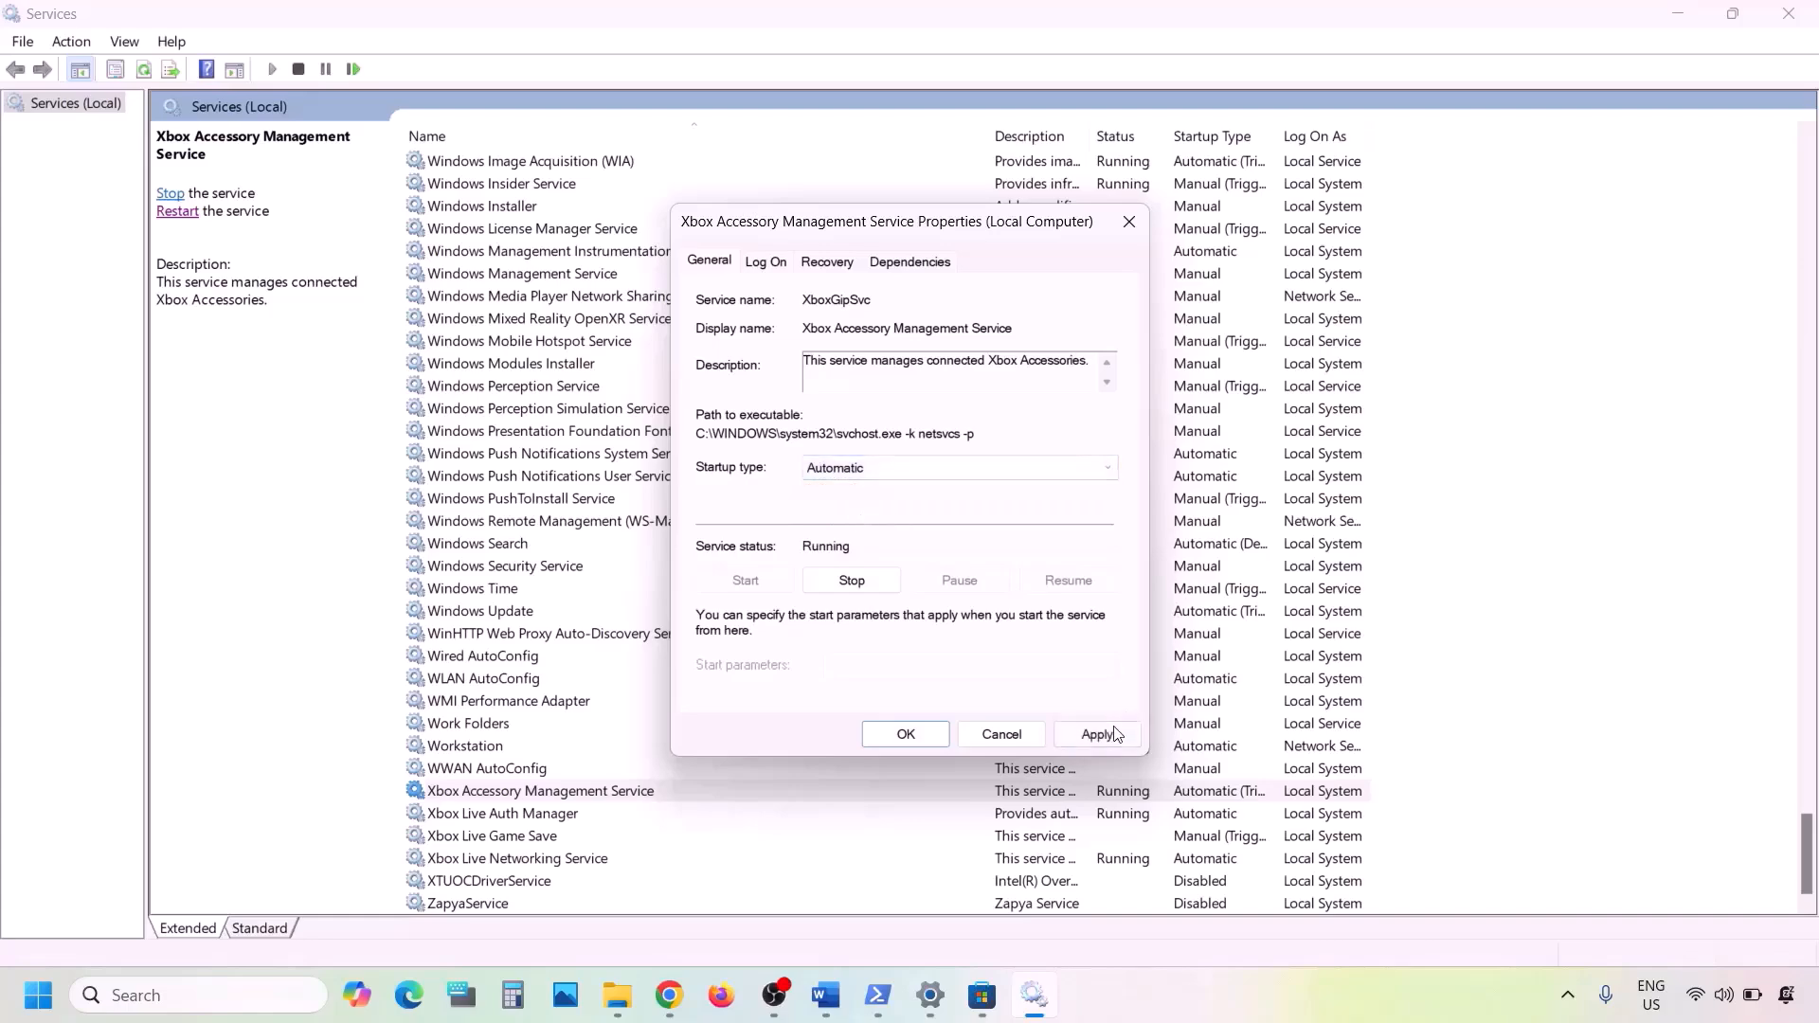
{"action": "left_click", "coordinate": [1113, 734]}
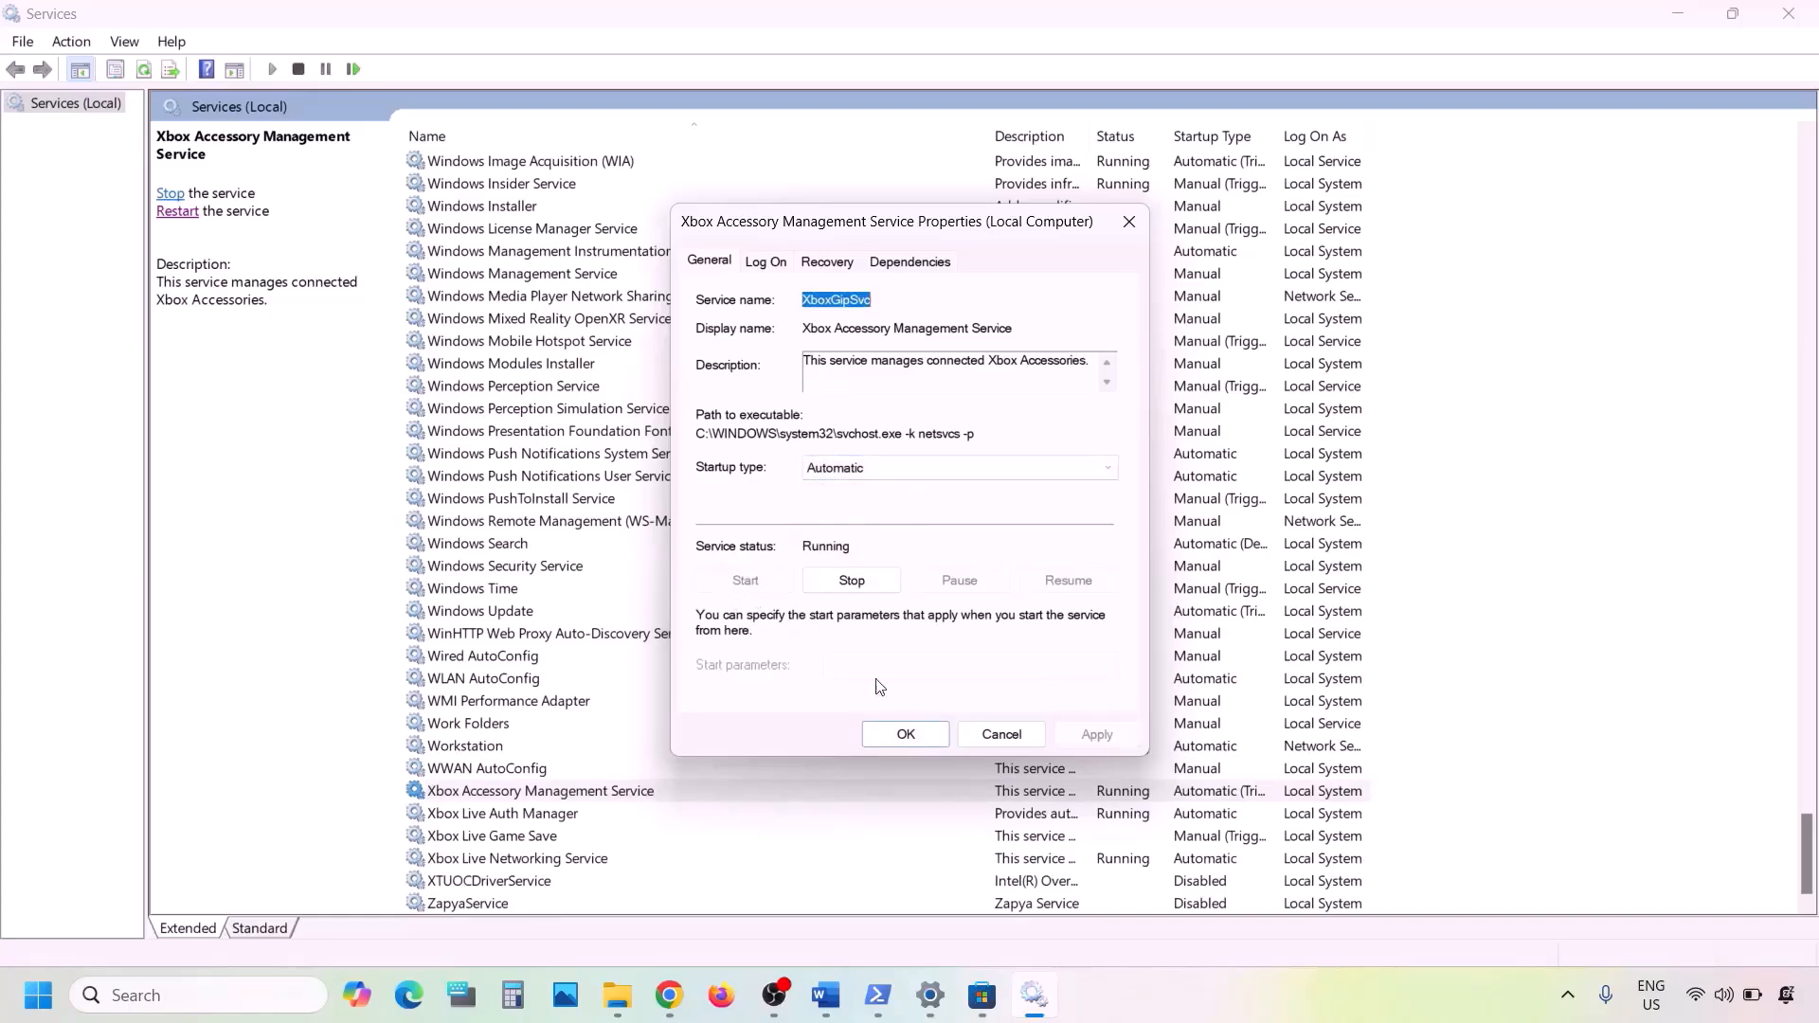
{"action": "left_click", "coordinate": [908, 738]}
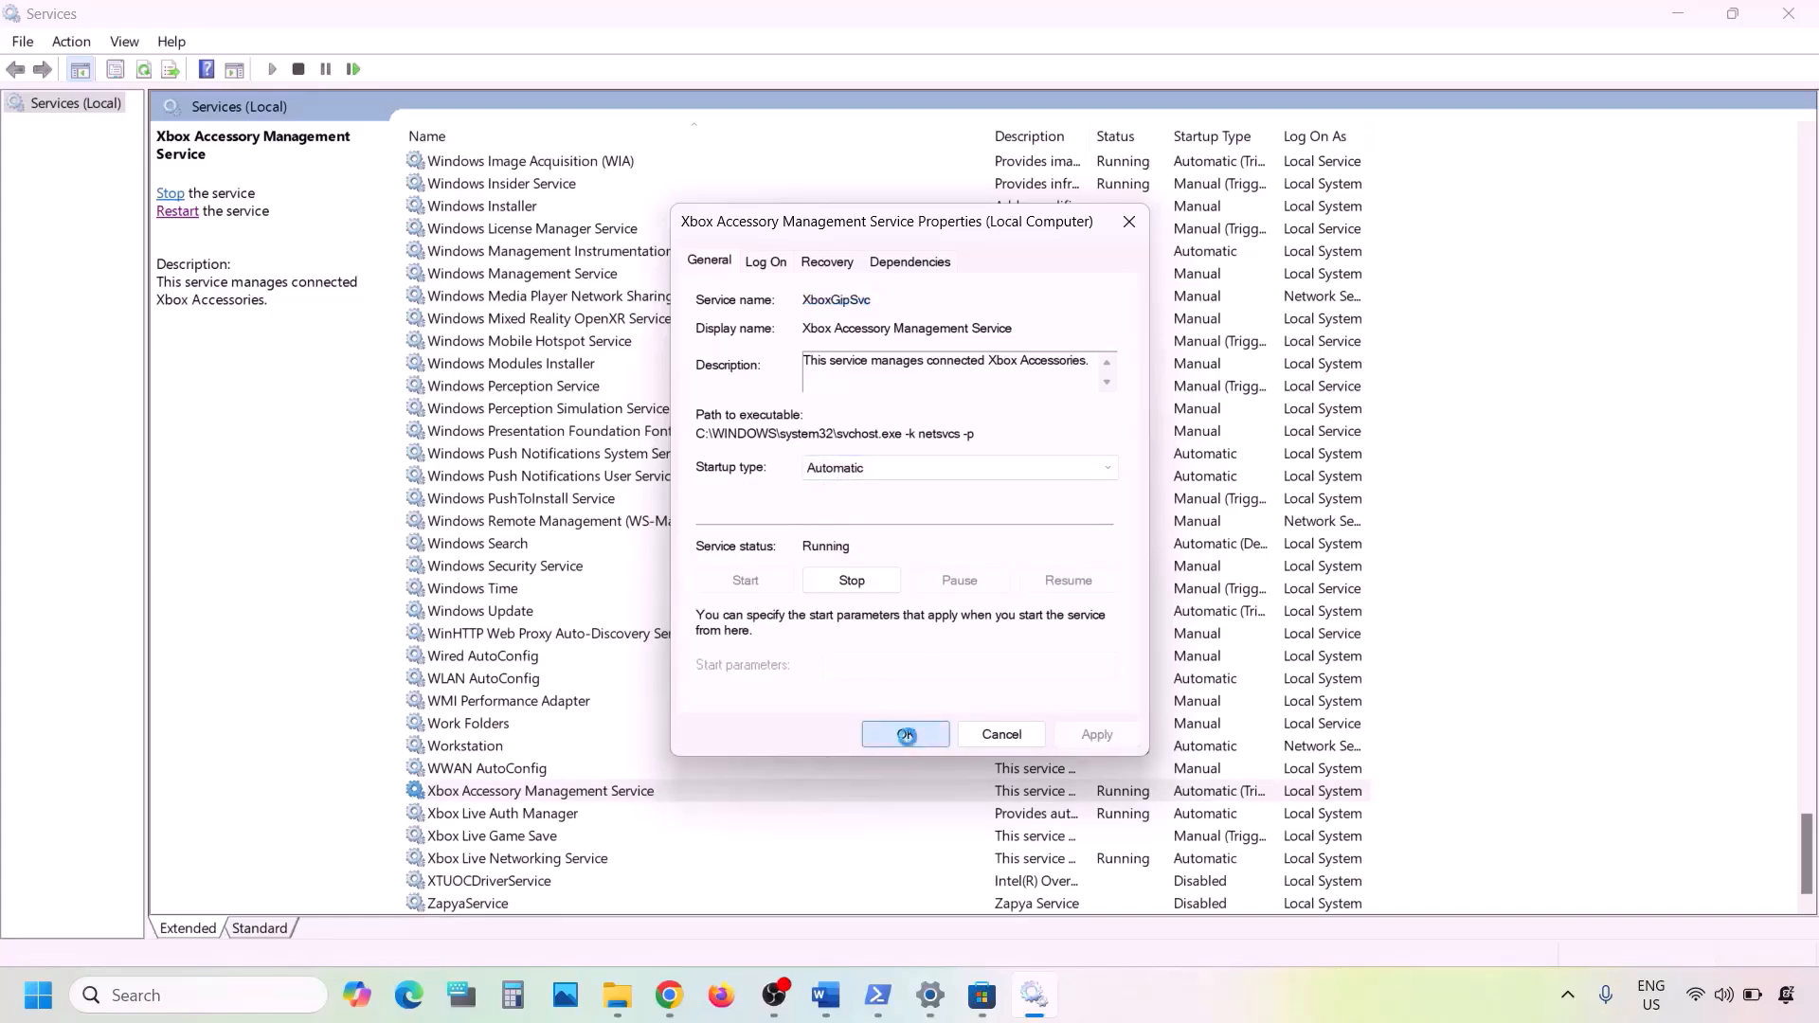
- Apply the Automatic startup type to the Xbox Live Auth Manager service and close its properties
{"action": "left_click", "coordinate": [518, 816]}
{"action": "double_click", "coordinate": [542, 823]}
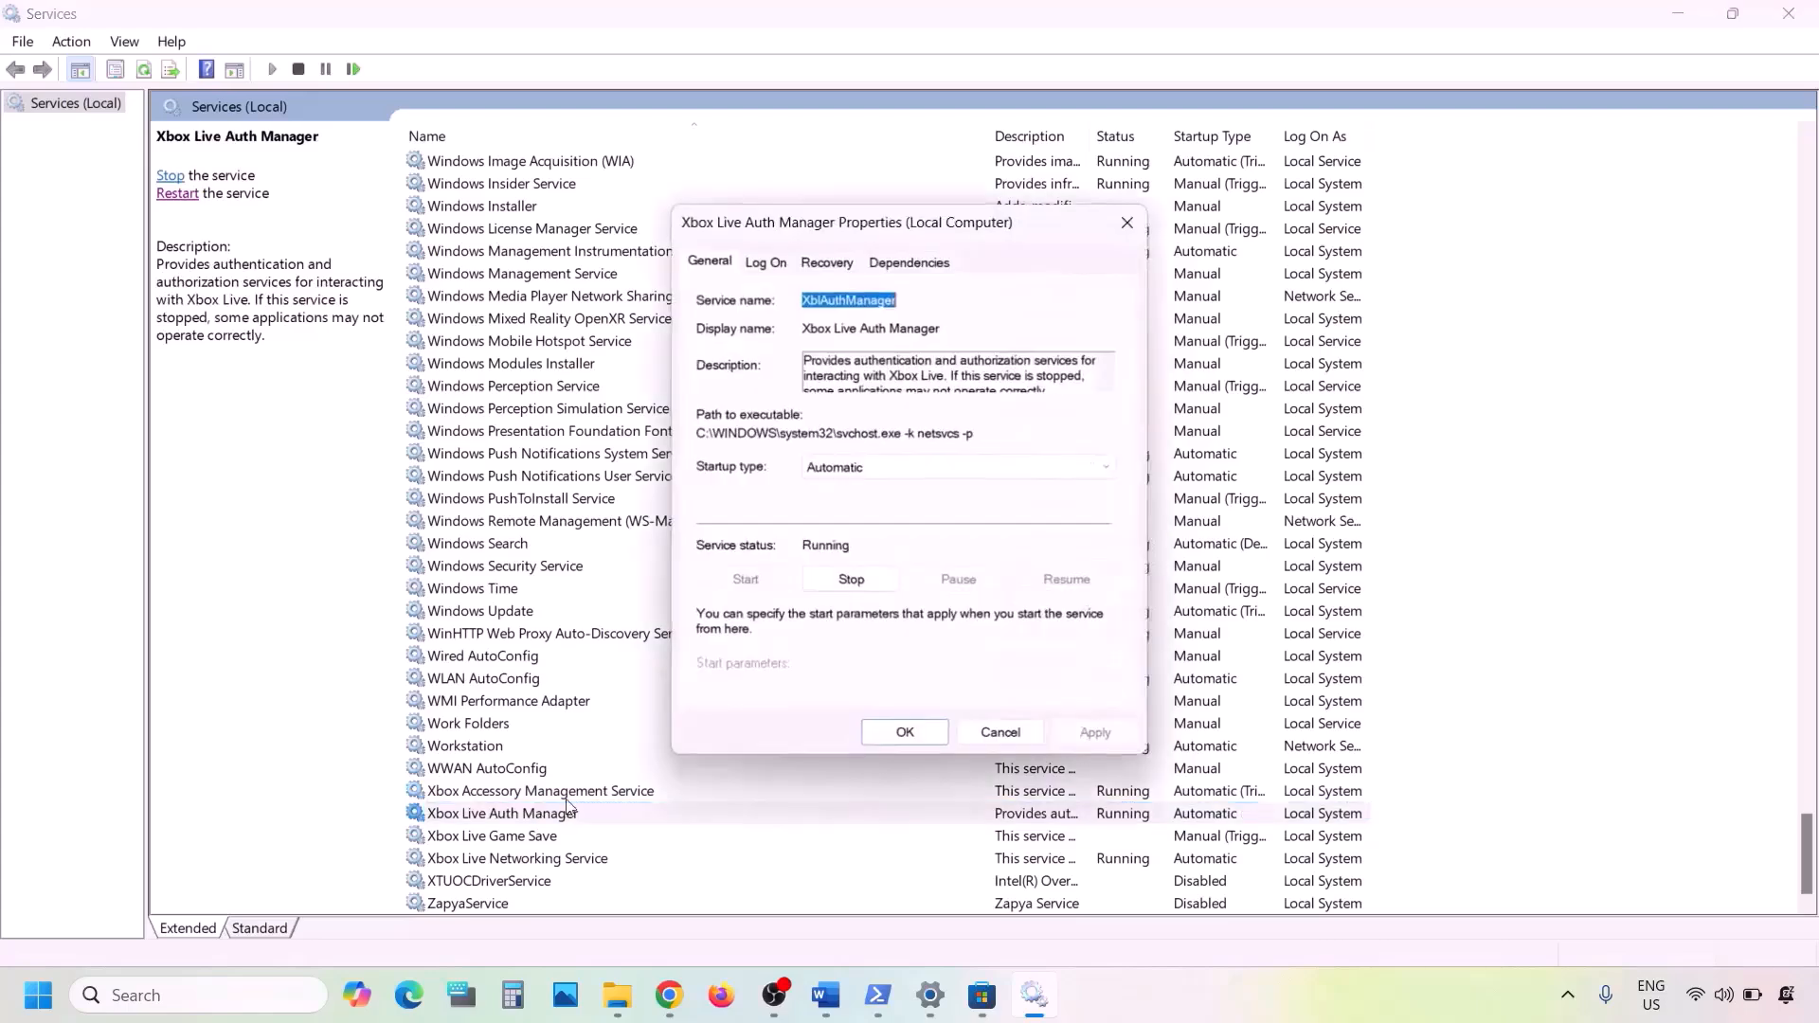
{"action": "left_click", "coordinate": [960, 467]}
{"action": "left_click", "coordinate": [861, 504]}
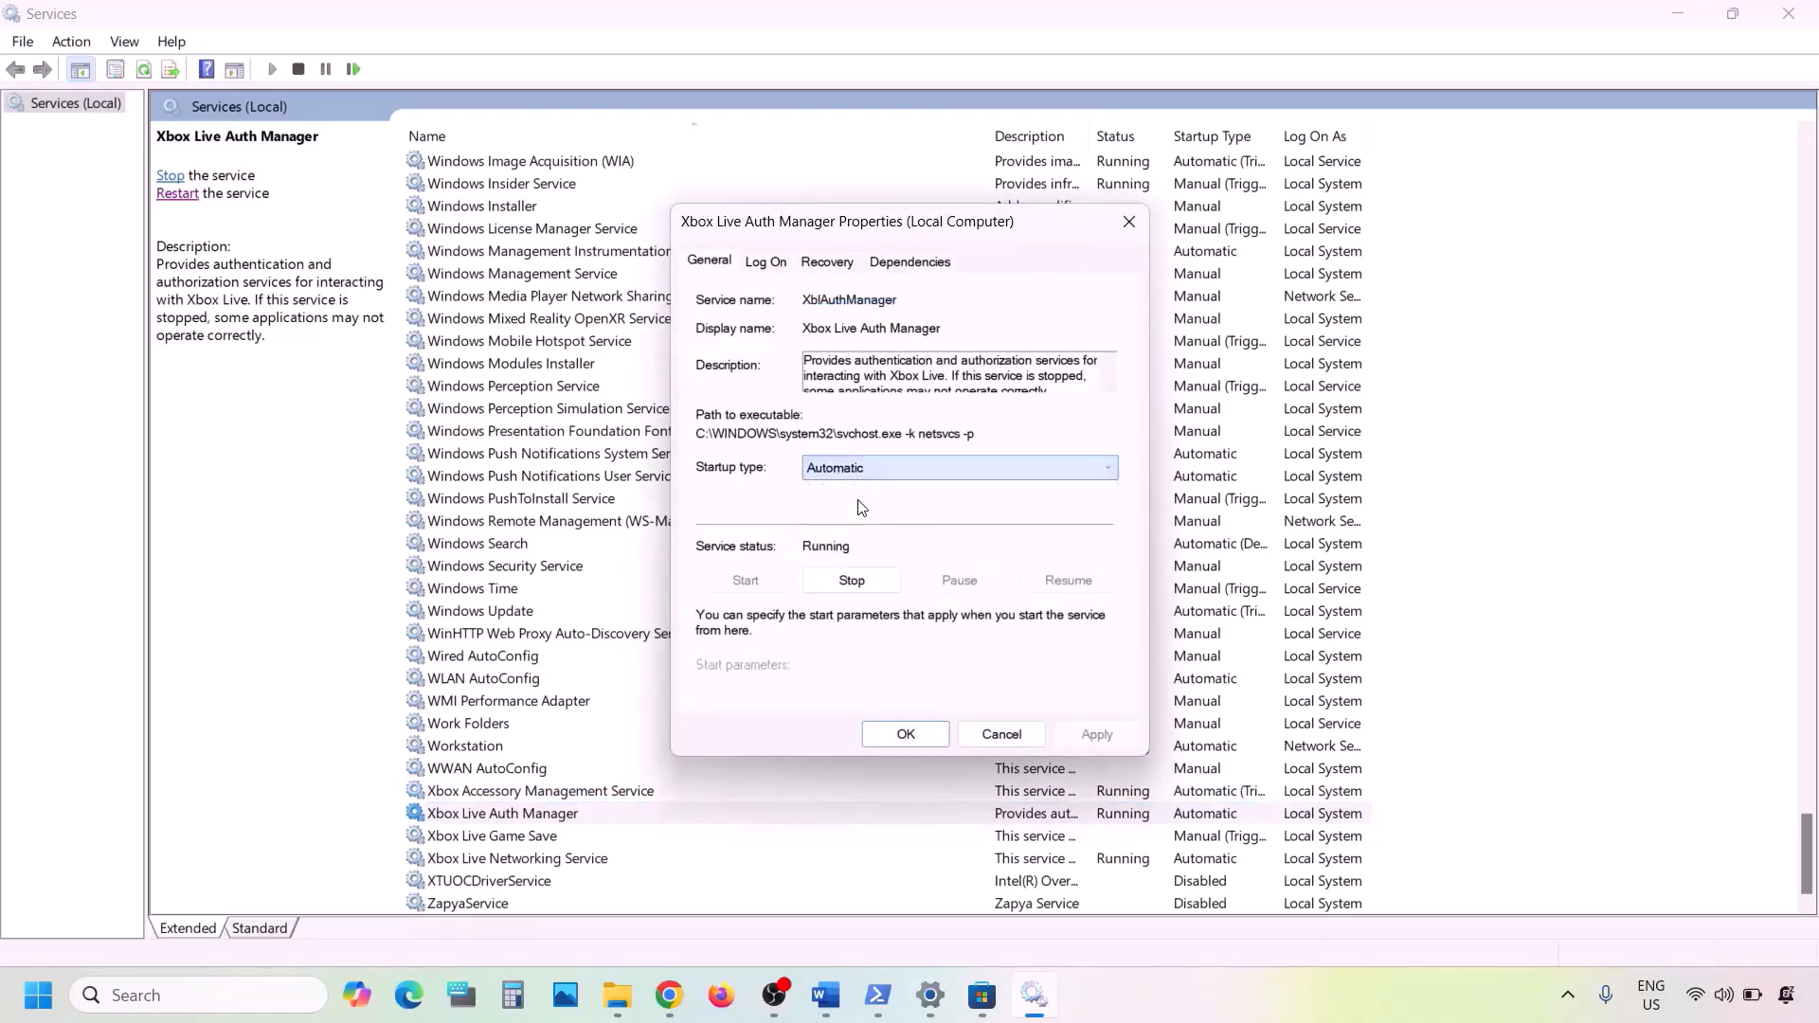
{"action": "left_click", "coordinate": [1096, 734]}
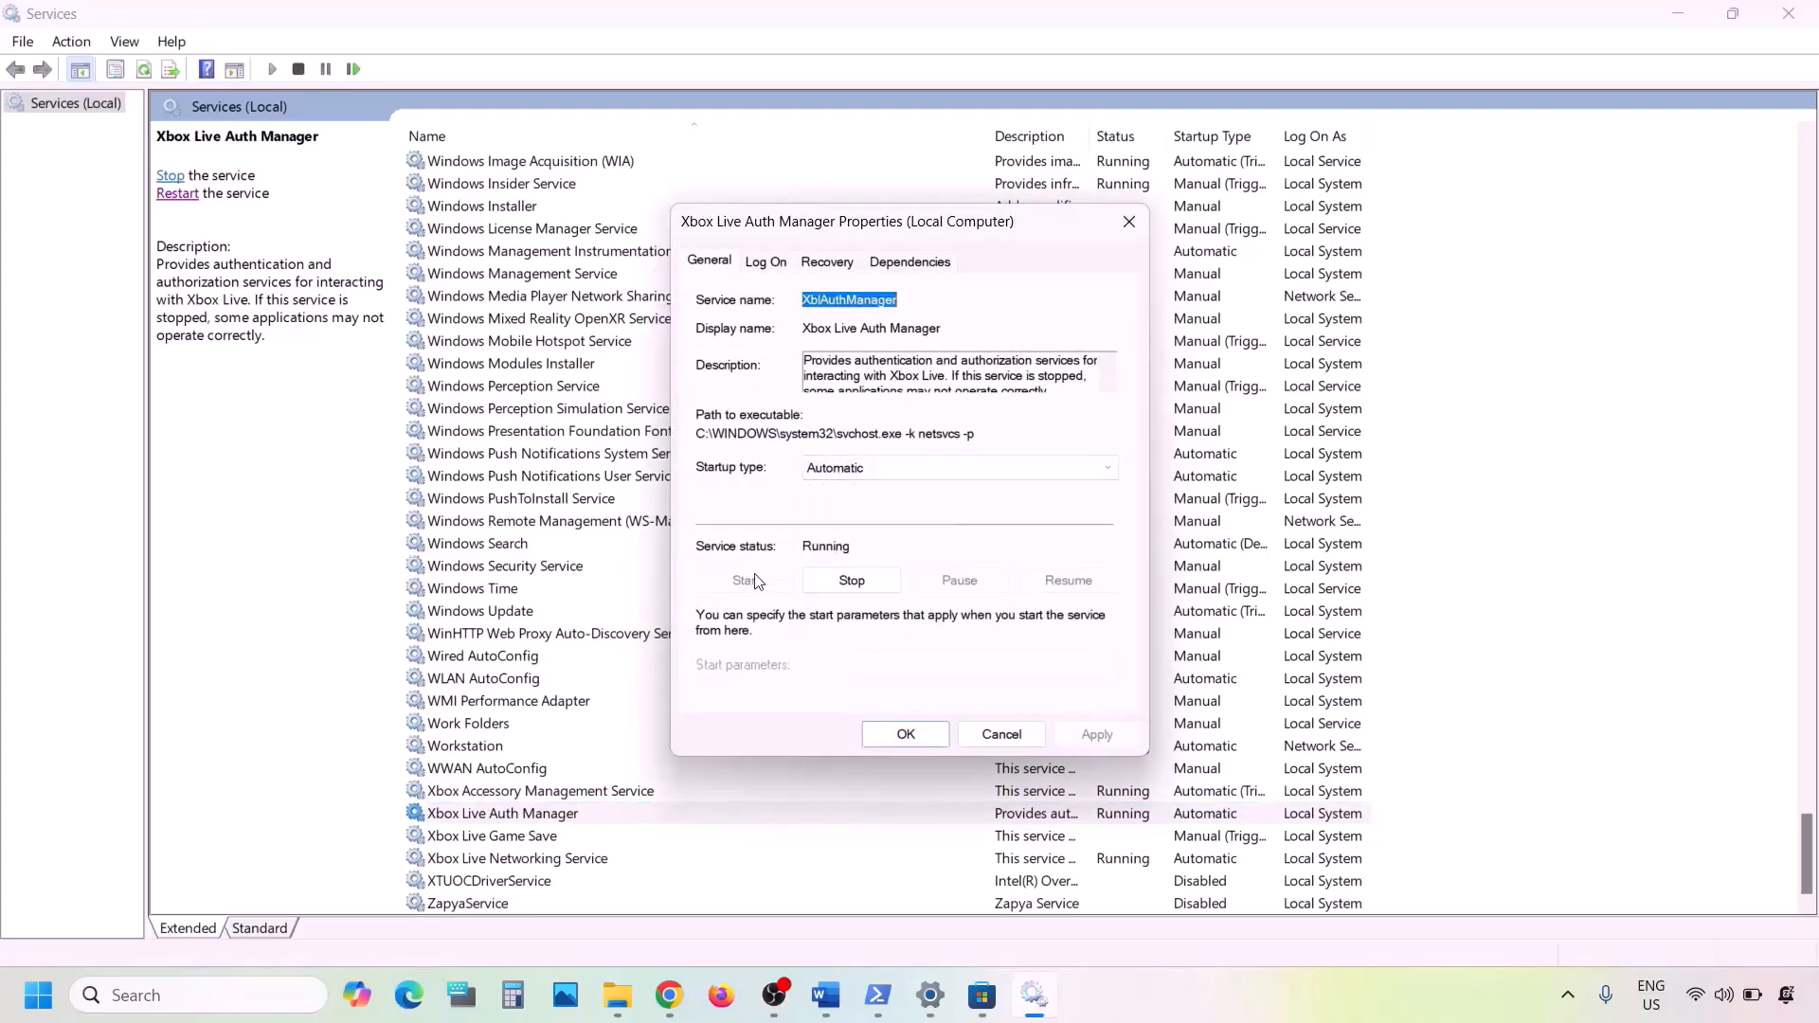
{"action": "left_click", "coordinate": [907, 730]}
- Set the Xbox Live Game Save service's startup type to Automatic, start the service and close its properties
{"action": "double_click", "coordinate": [479, 837]}
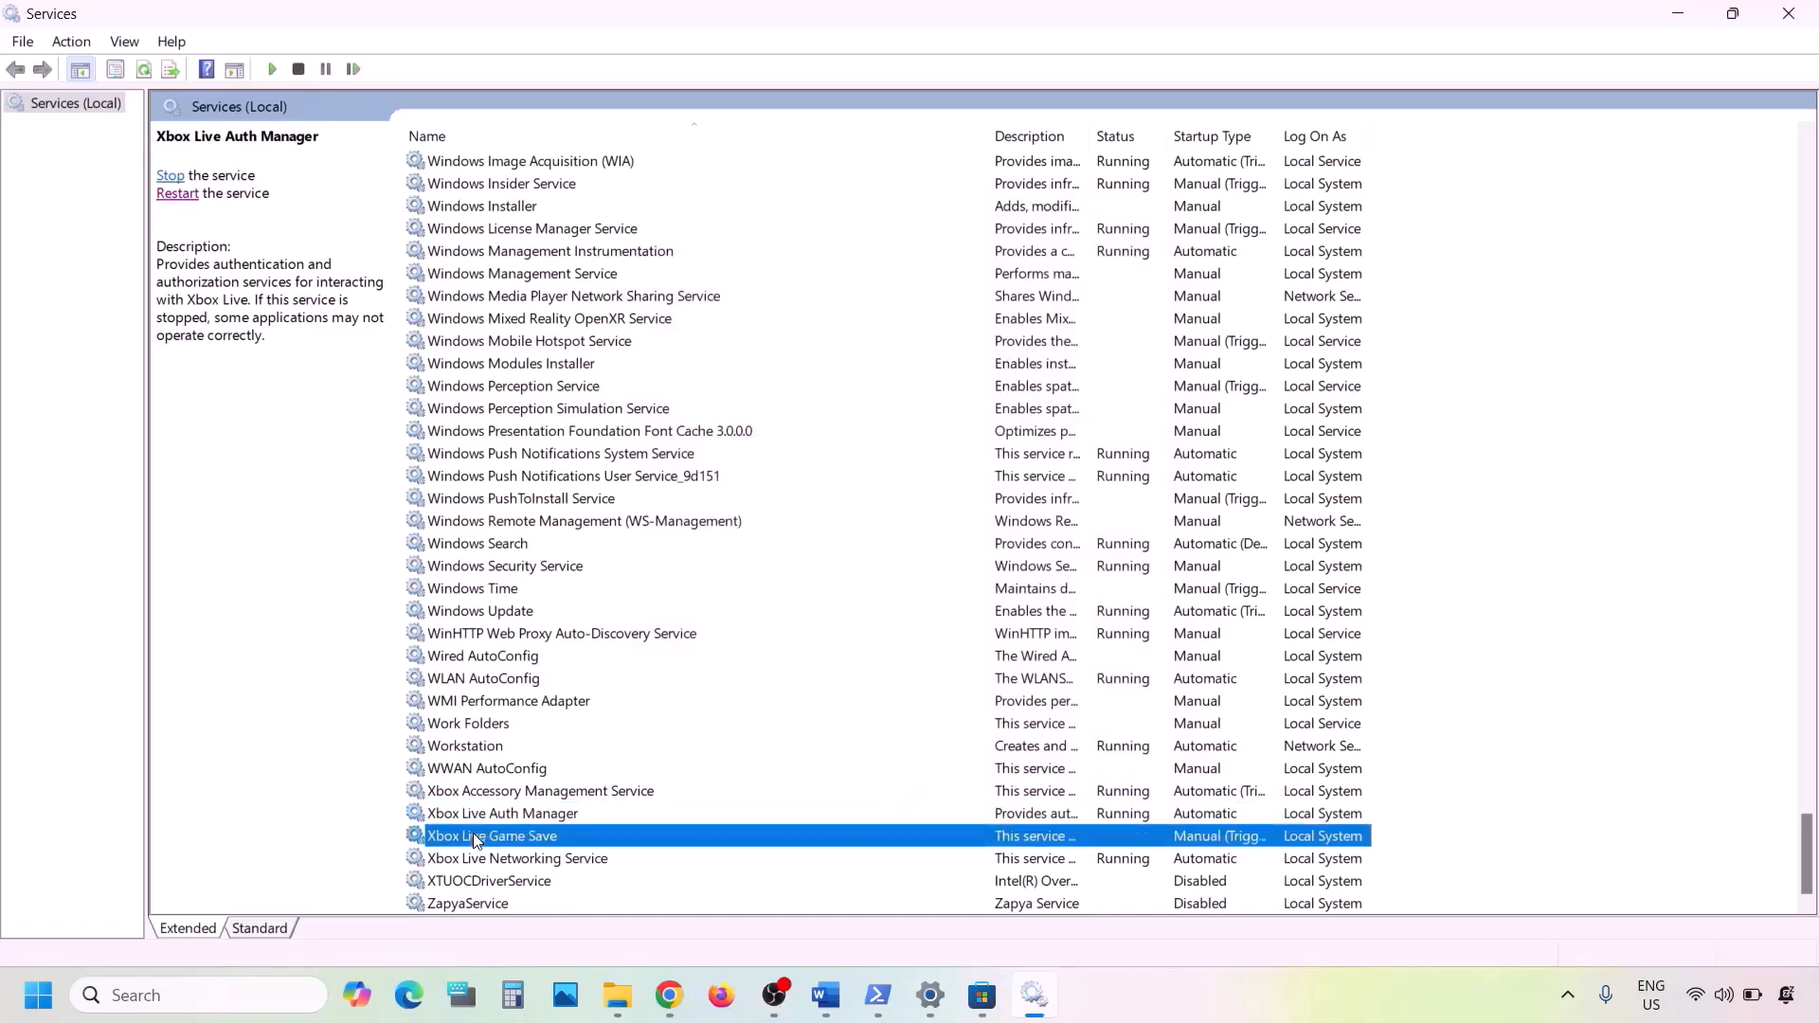
{"action": "left_click", "coordinate": [877, 469]}
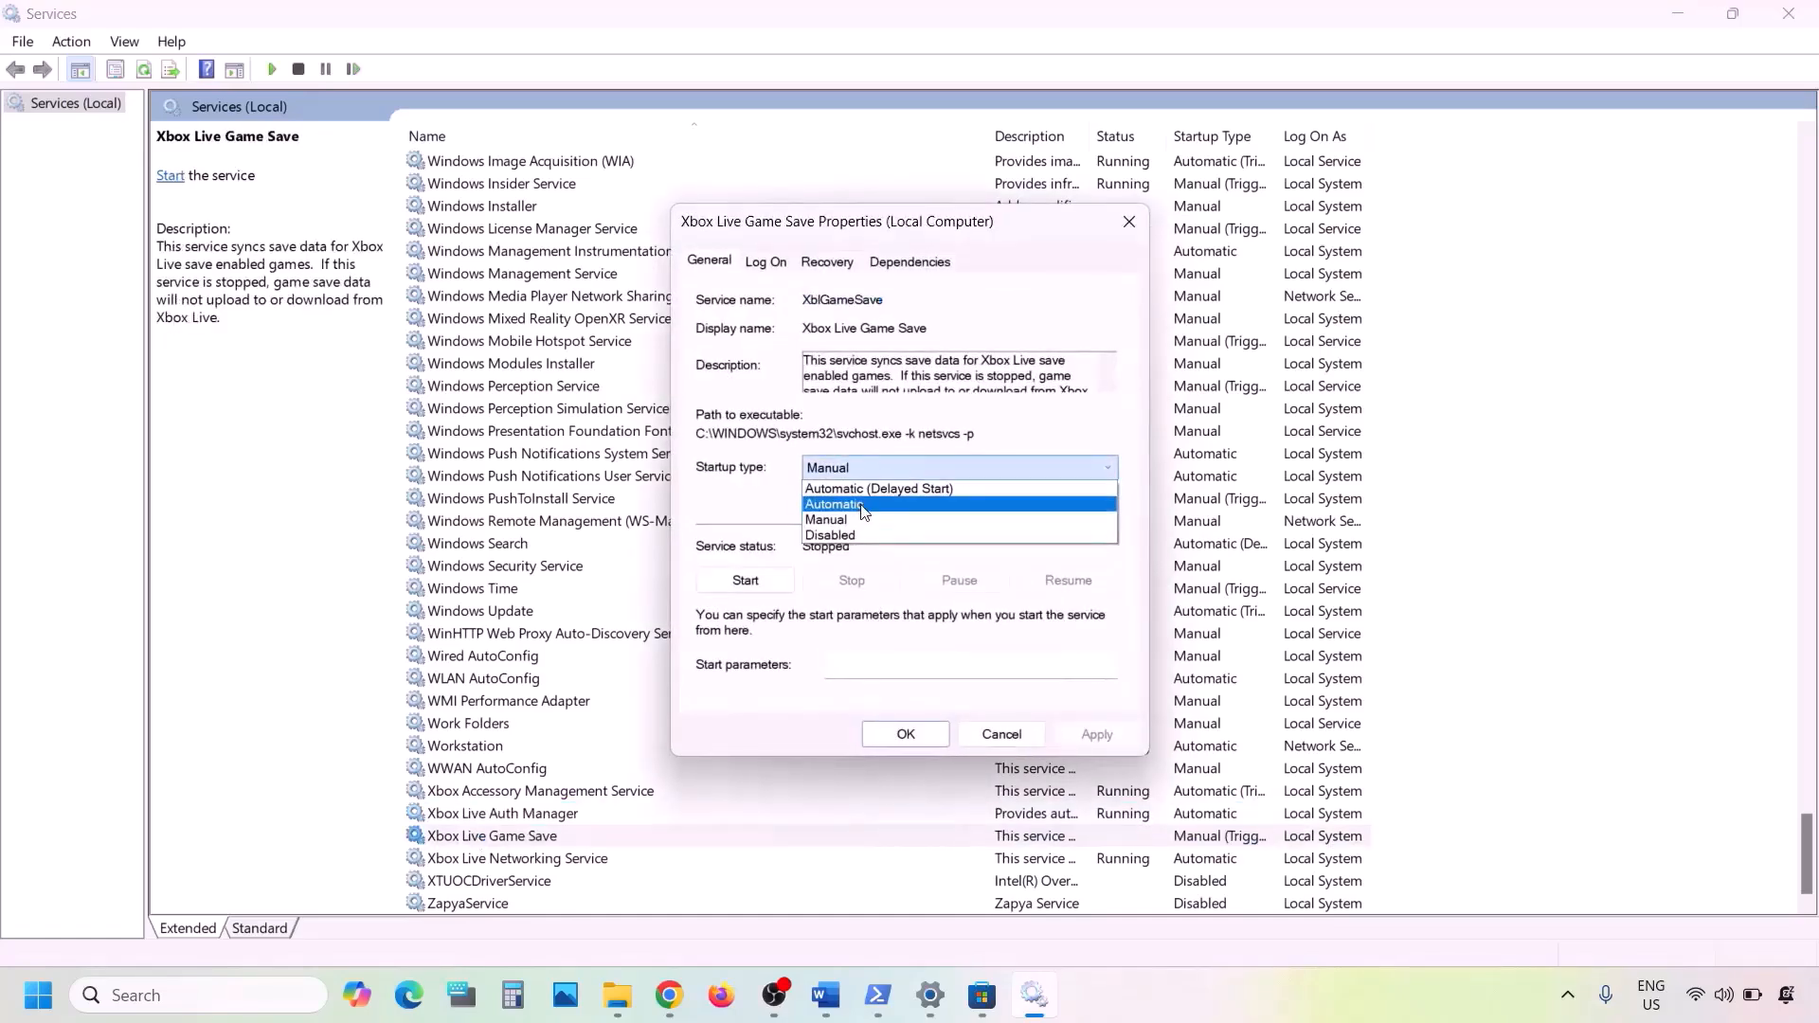
{"action": "left_click", "coordinate": [865, 510]}
{"action": "left_click", "coordinate": [1096, 734]}
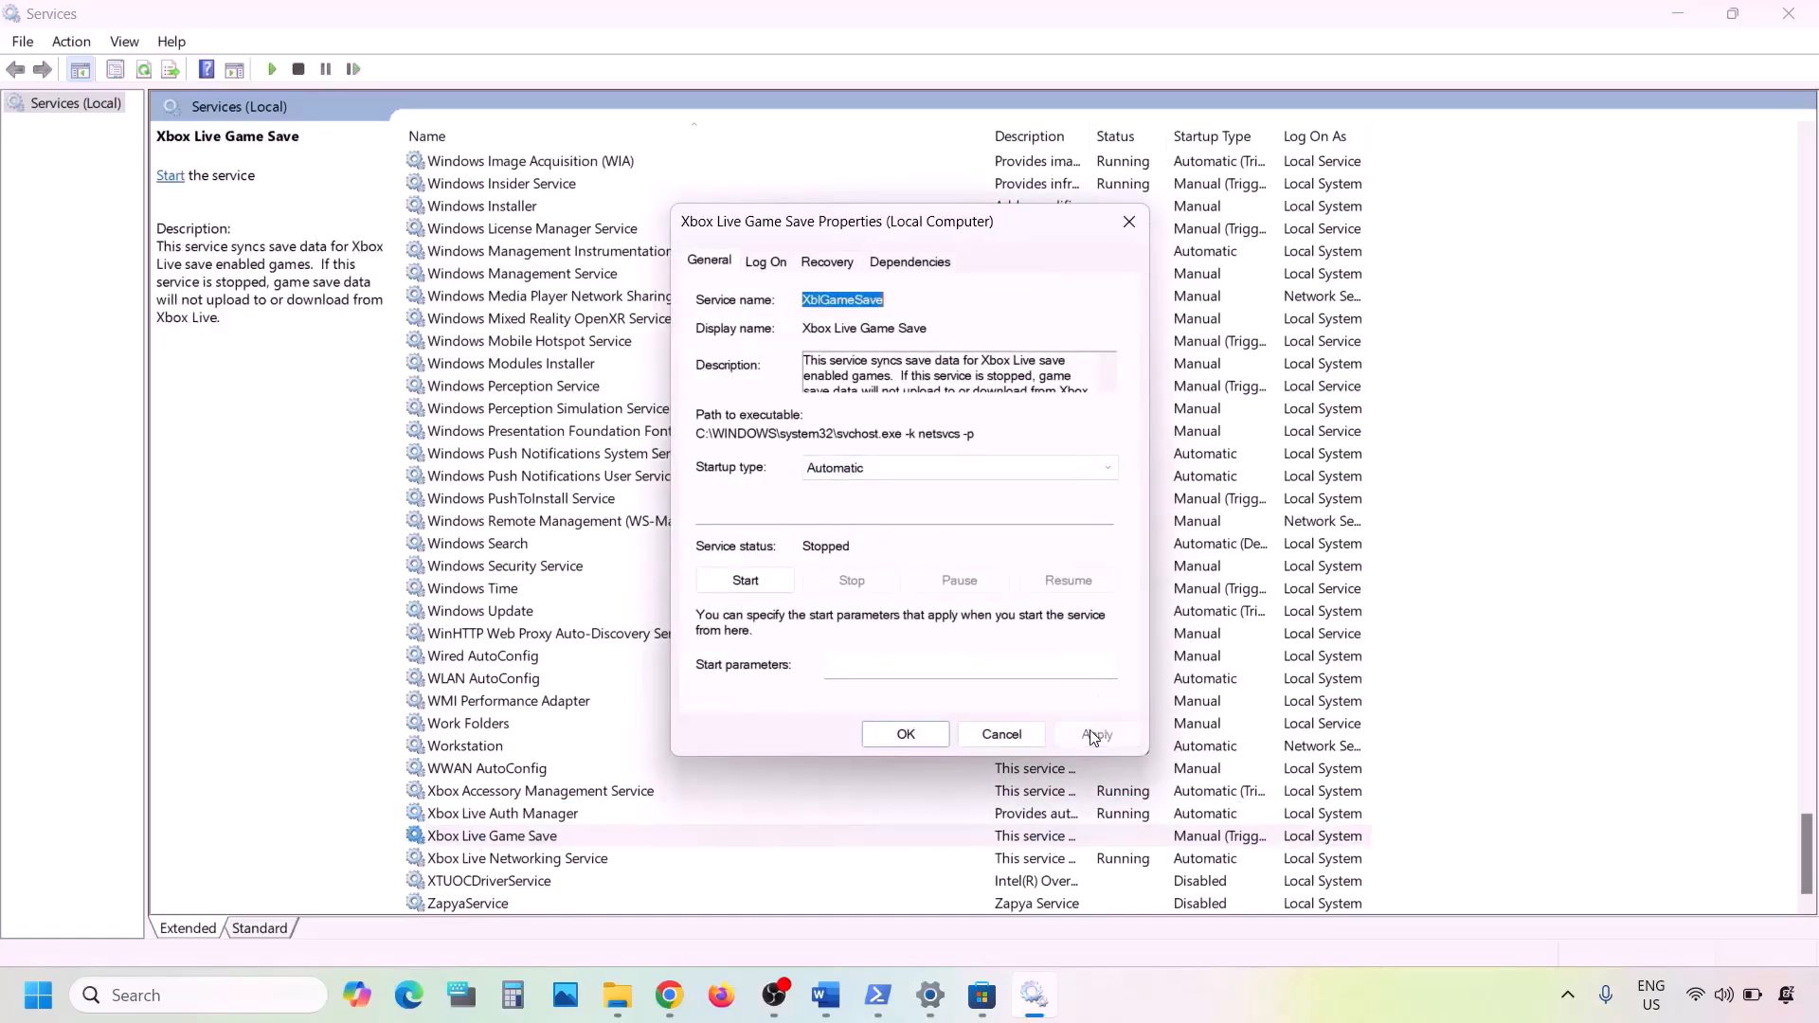
{"action": "left_click", "coordinate": [740, 580]}
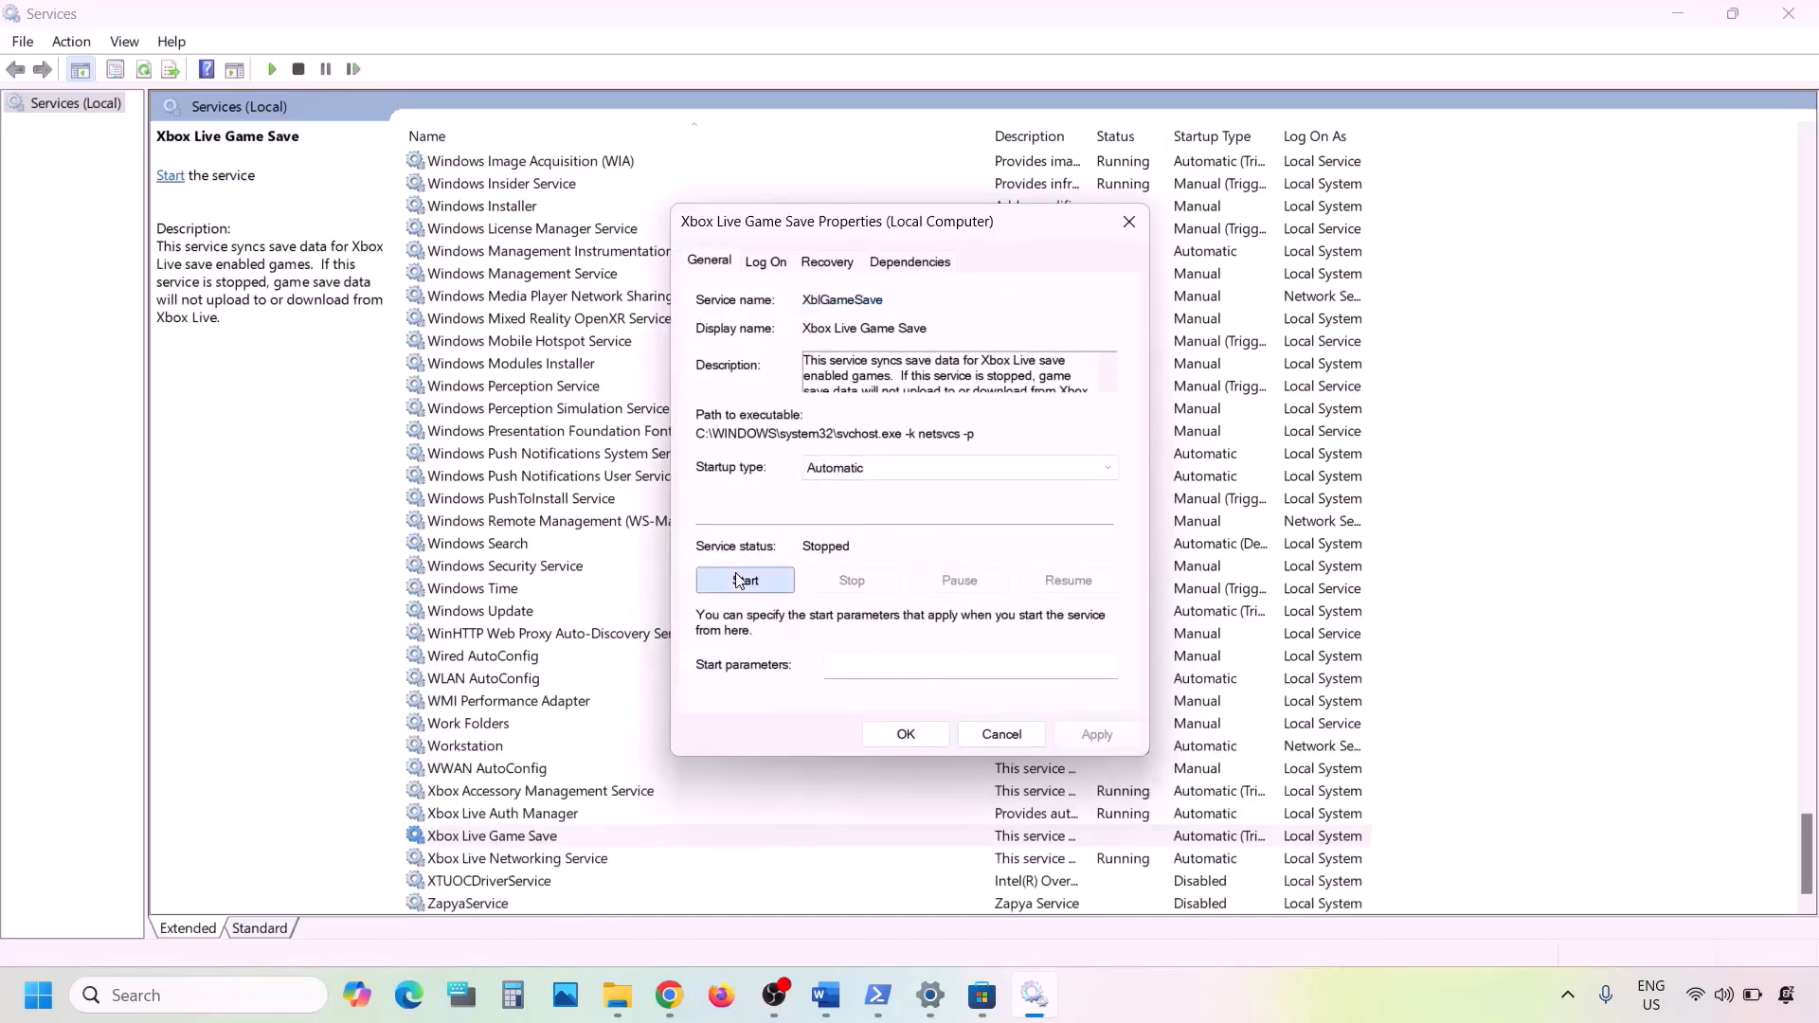
{"action": "left_click", "coordinate": [905, 736]}
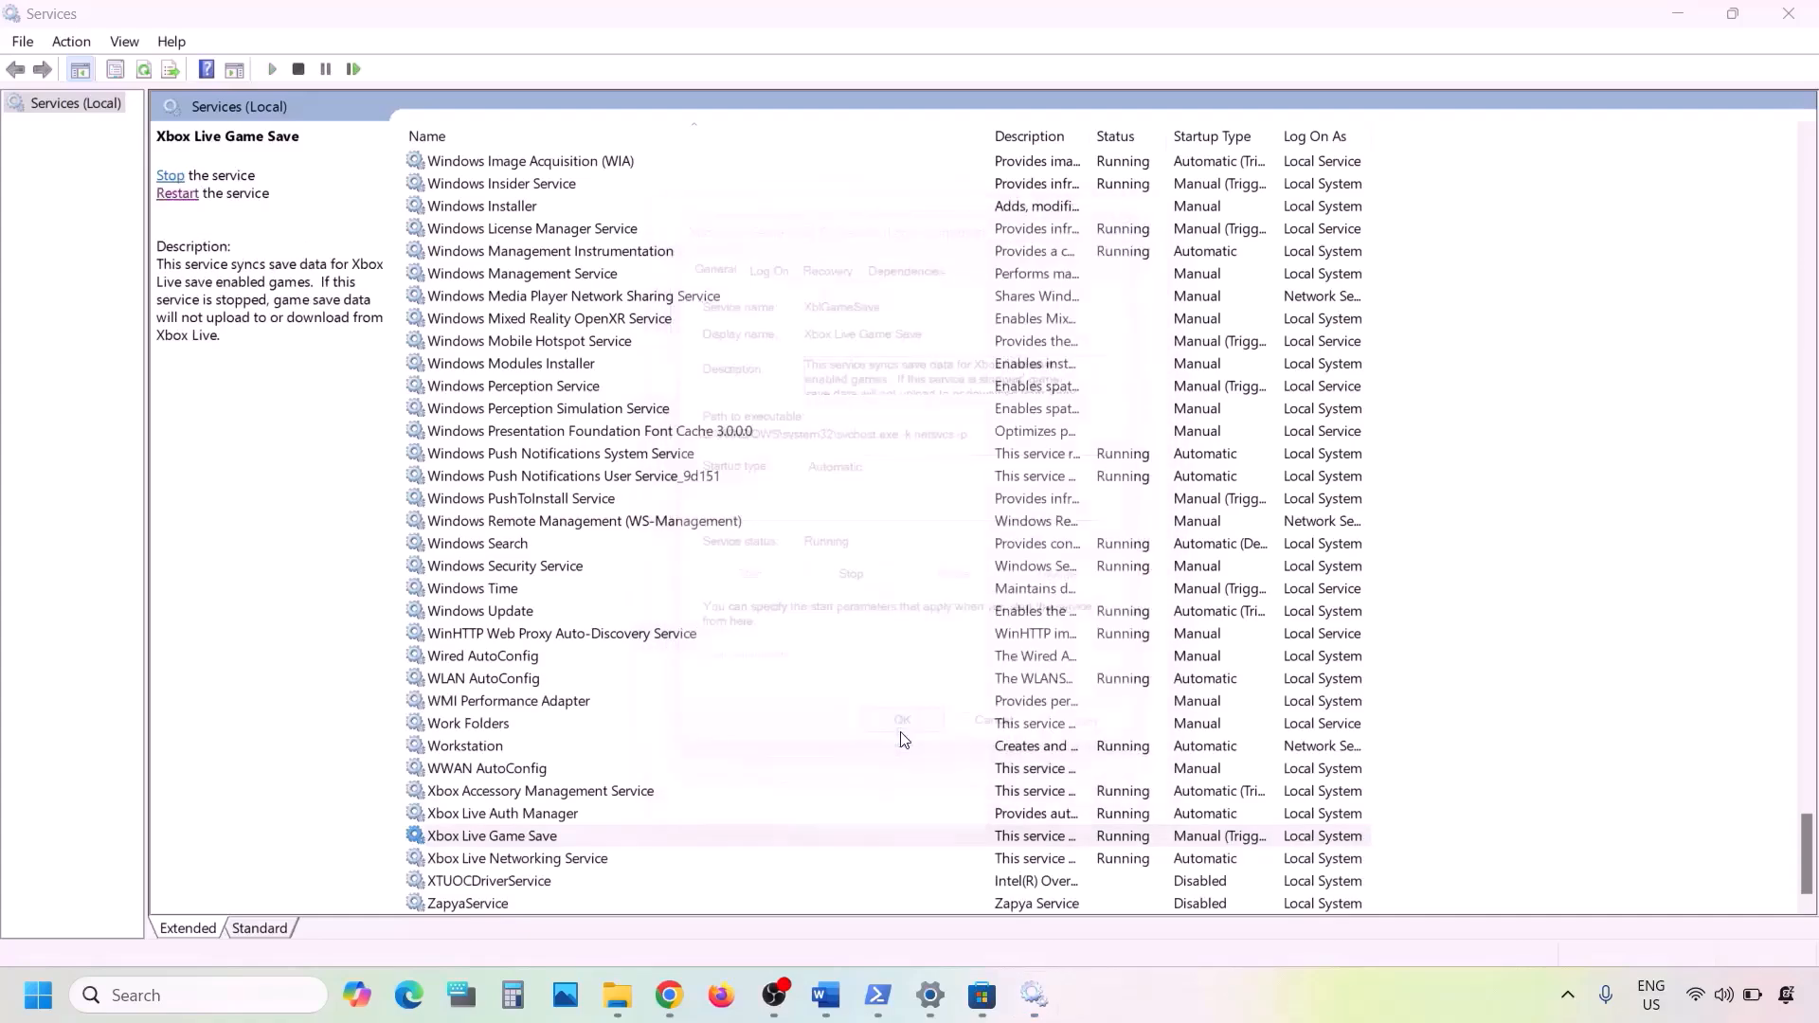
- Apply the Automatic startup type to the Xbox Live Networking Service and close its properties
{"action": "double_click", "coordinate": [579, 864]}
{"action": "left_click", "coordinate": [878, 470]}
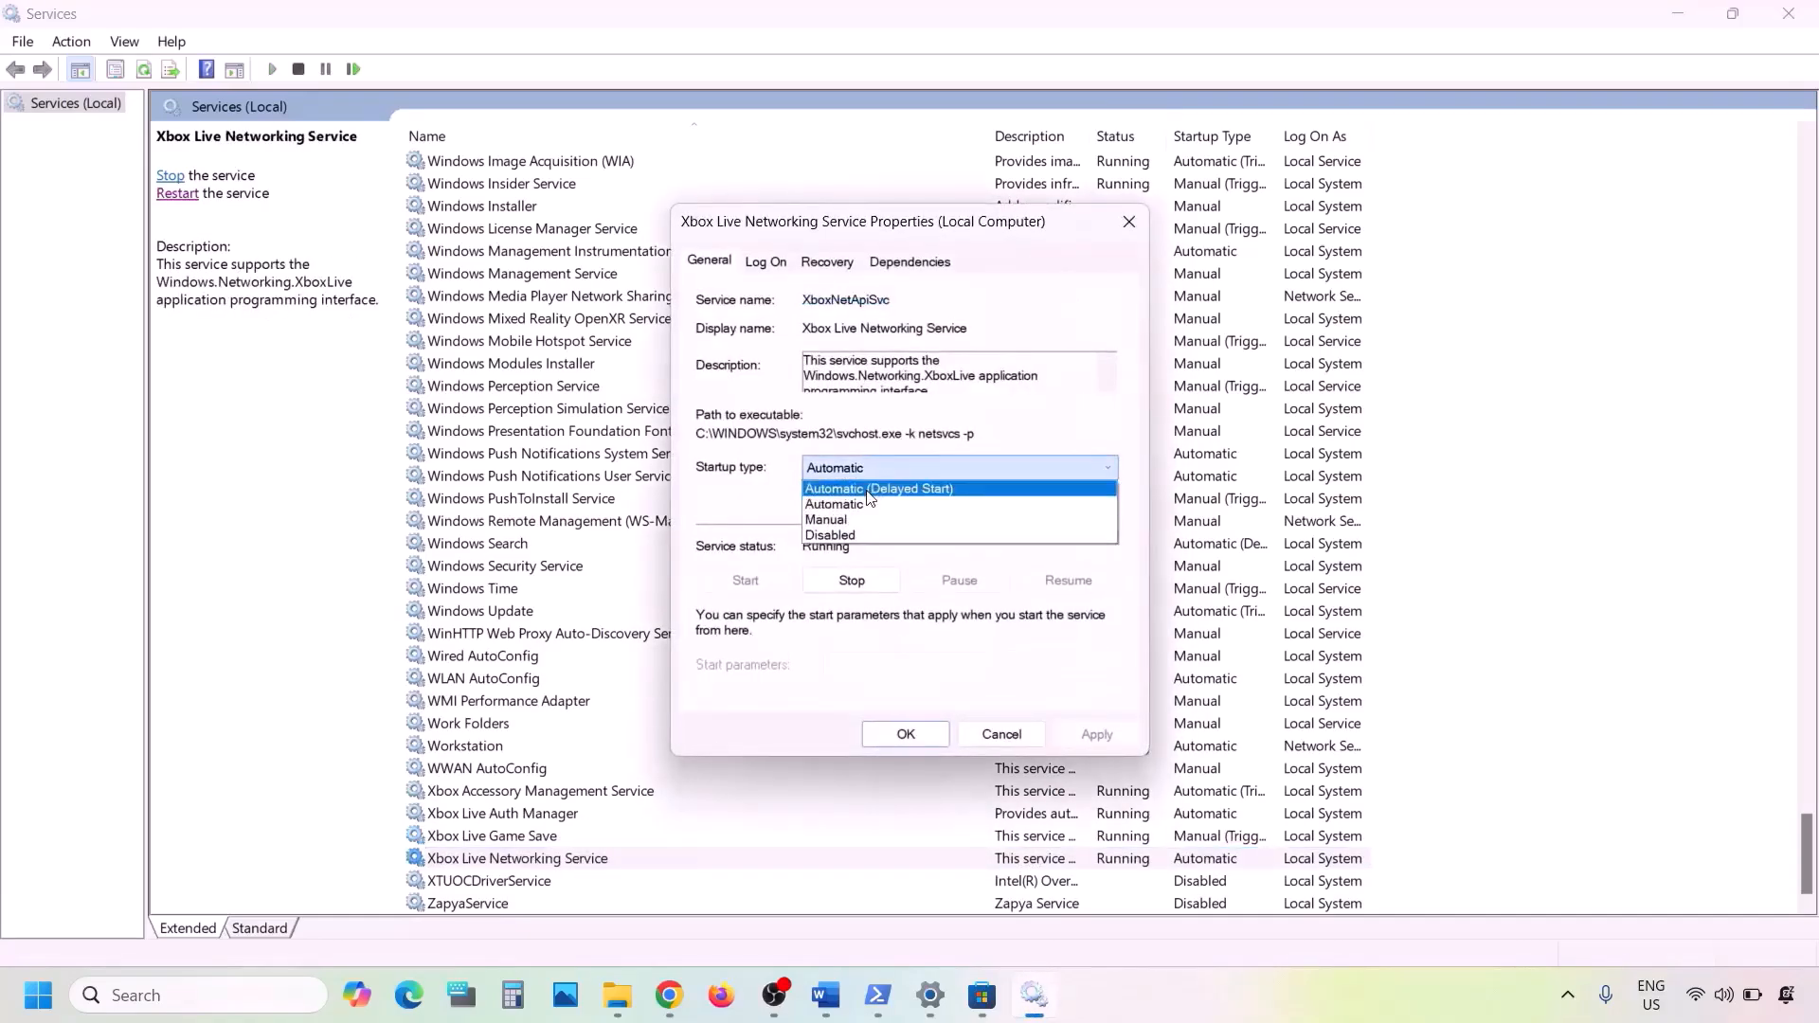
{"action": "left_click", "coordinate": [867, 502]}
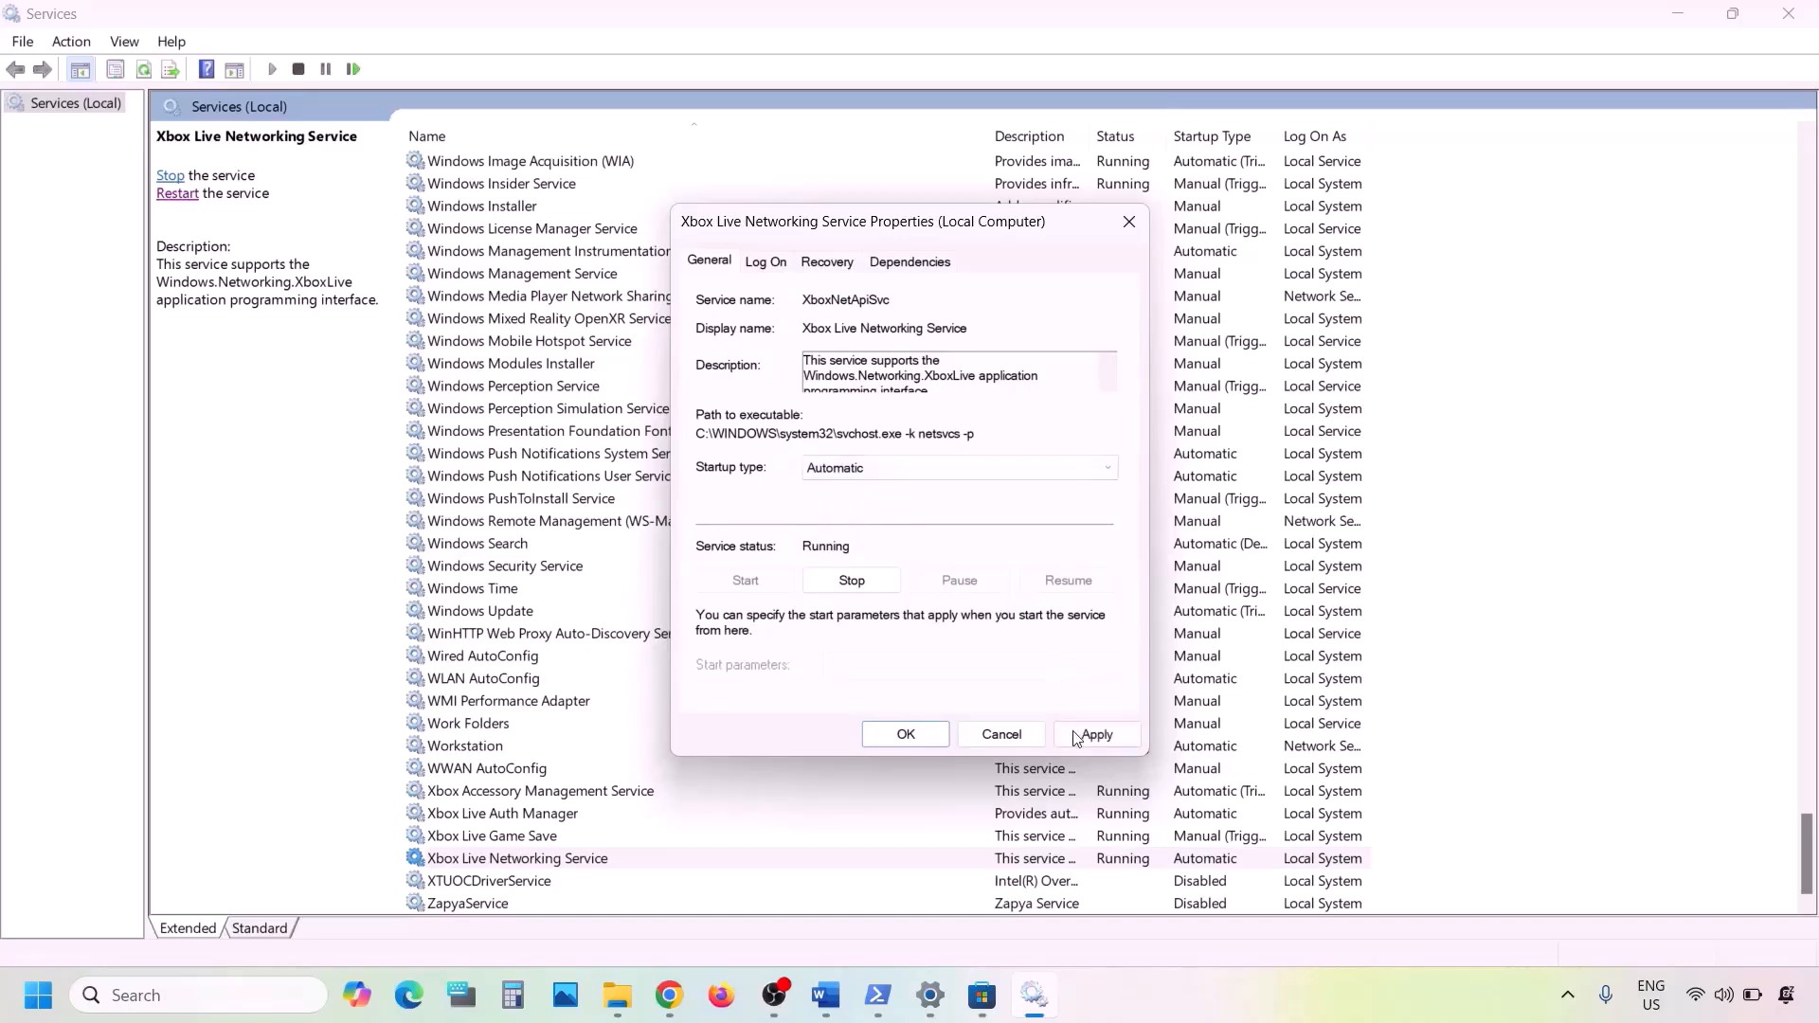
{"action": "left_click", "coordinate": [1079, 736]}
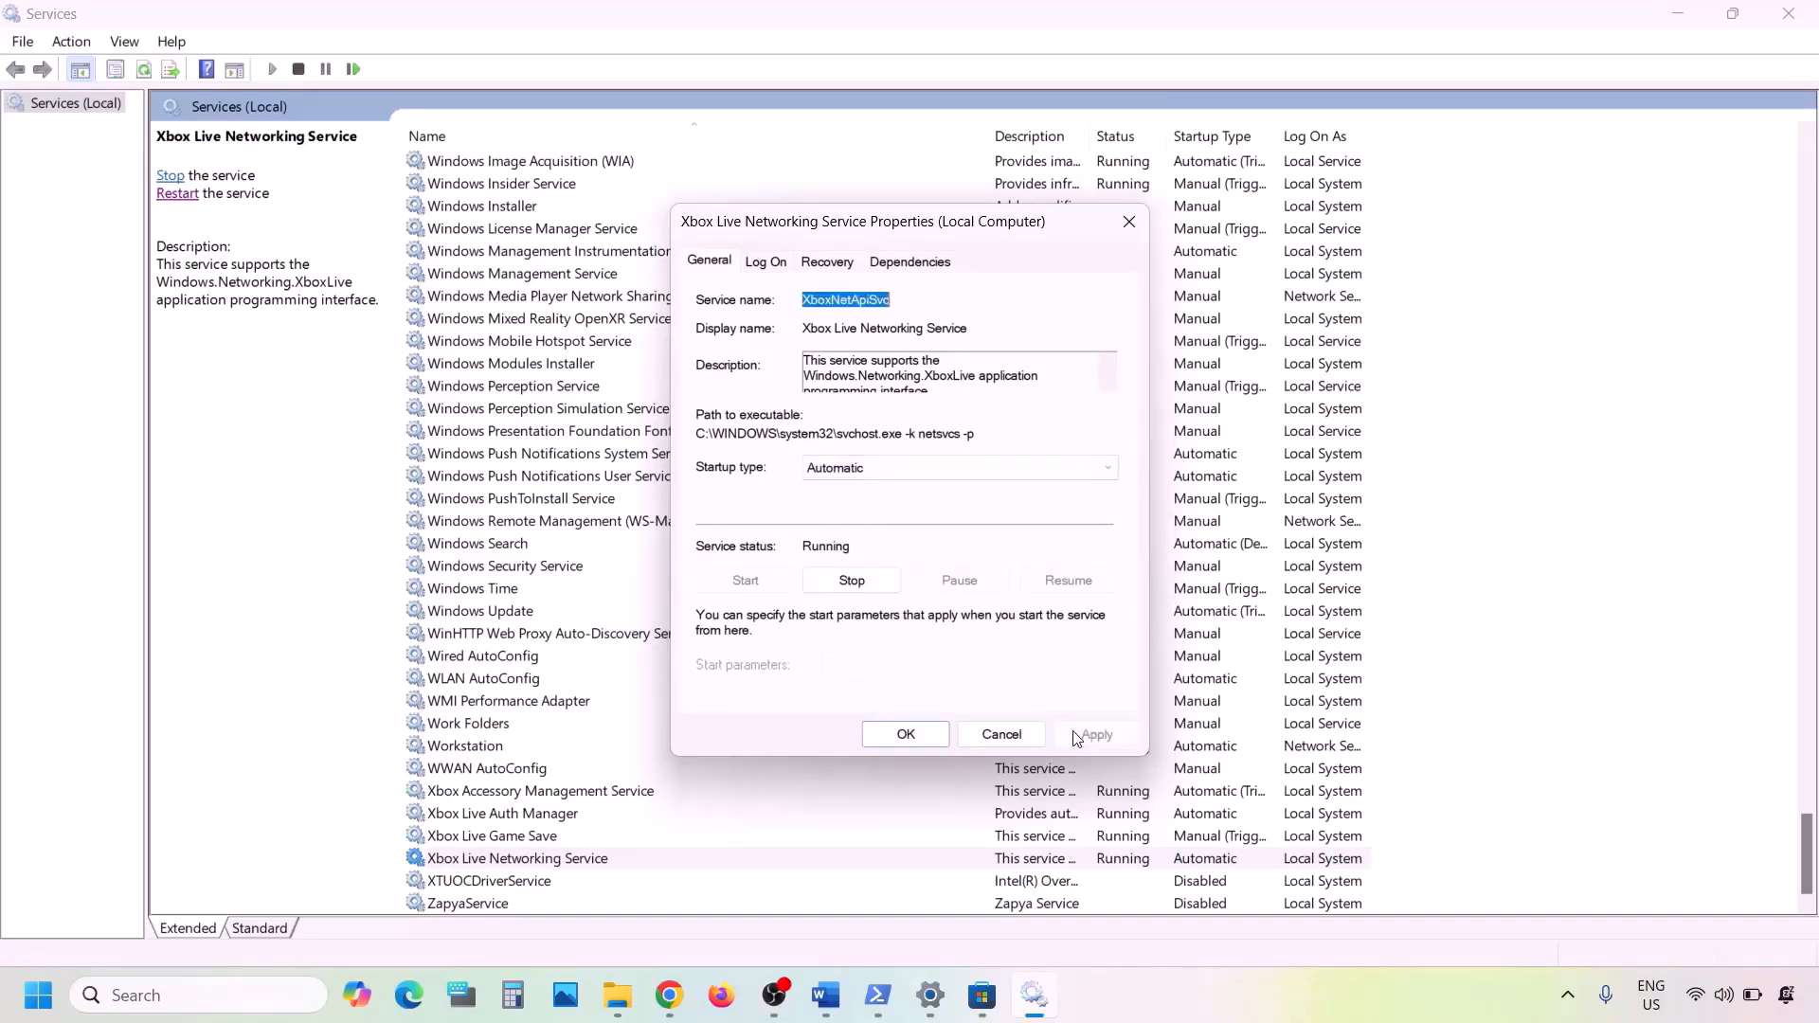
{"action": "left_click", "coordinate": [876, 737]}
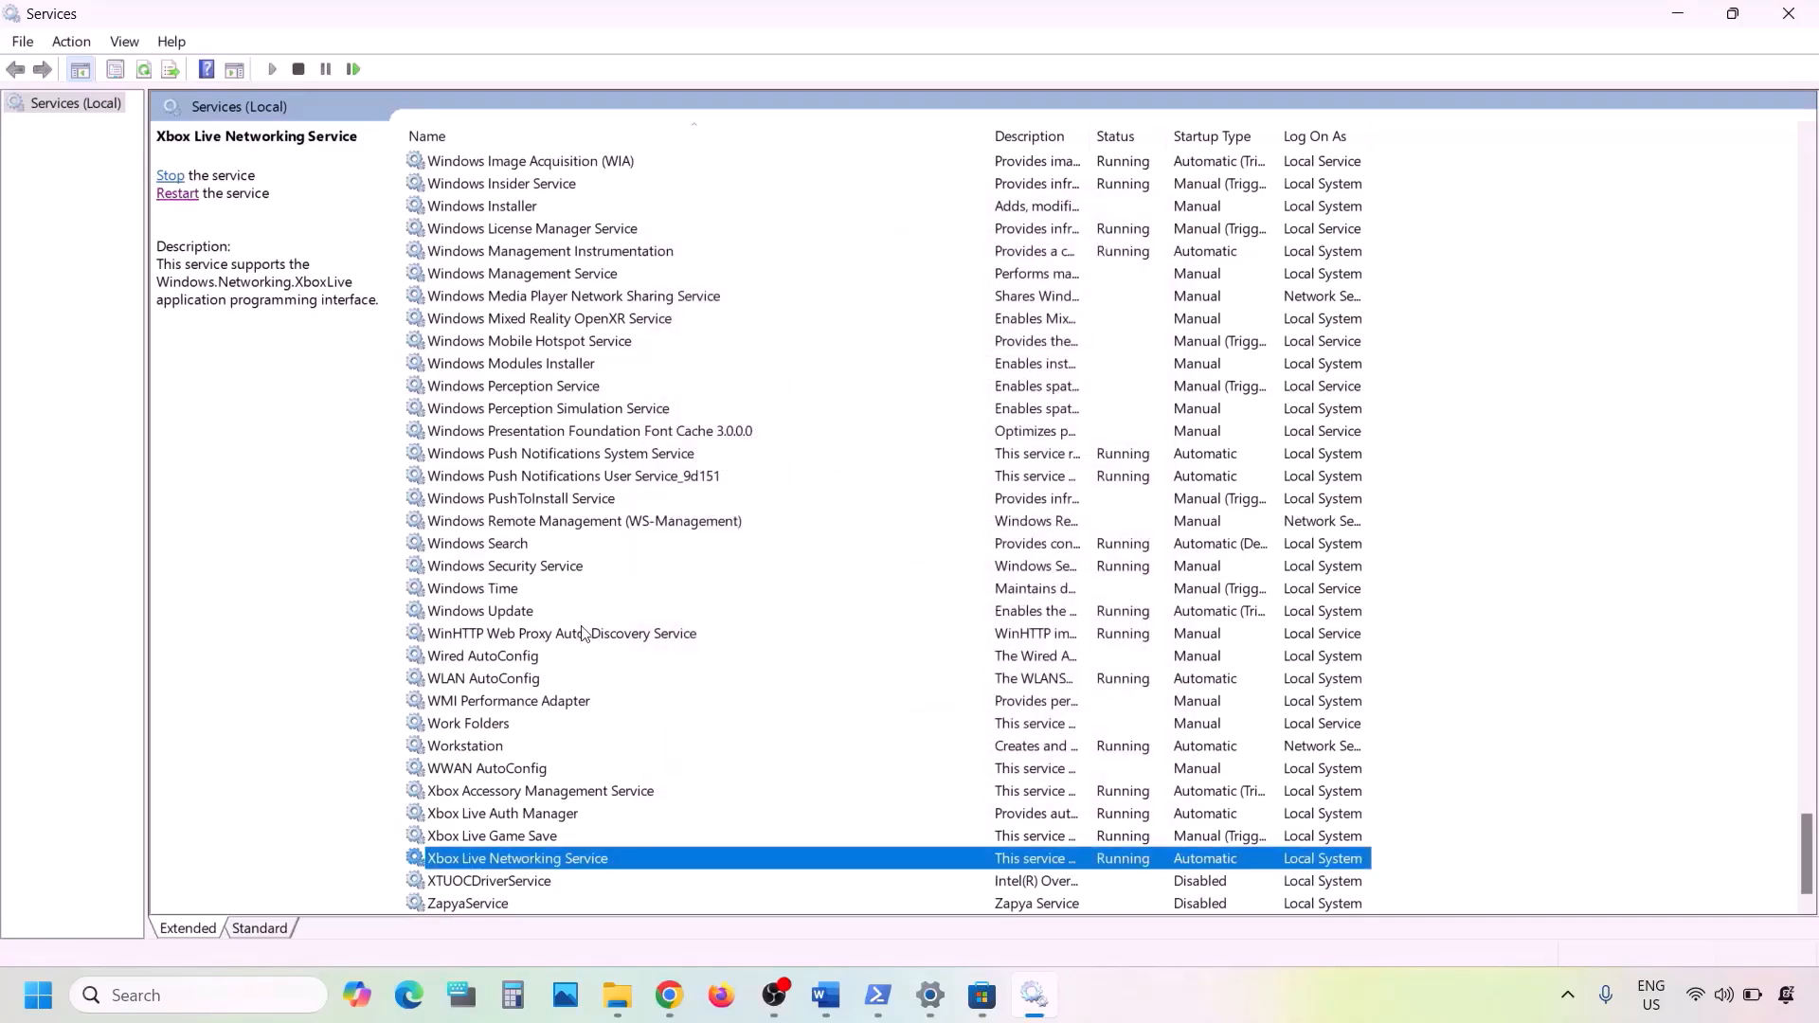
- Apply the Automatic startup type to the Windows Update service and close its properties
{"action": "left_click", "coordinate": [537, 613]}
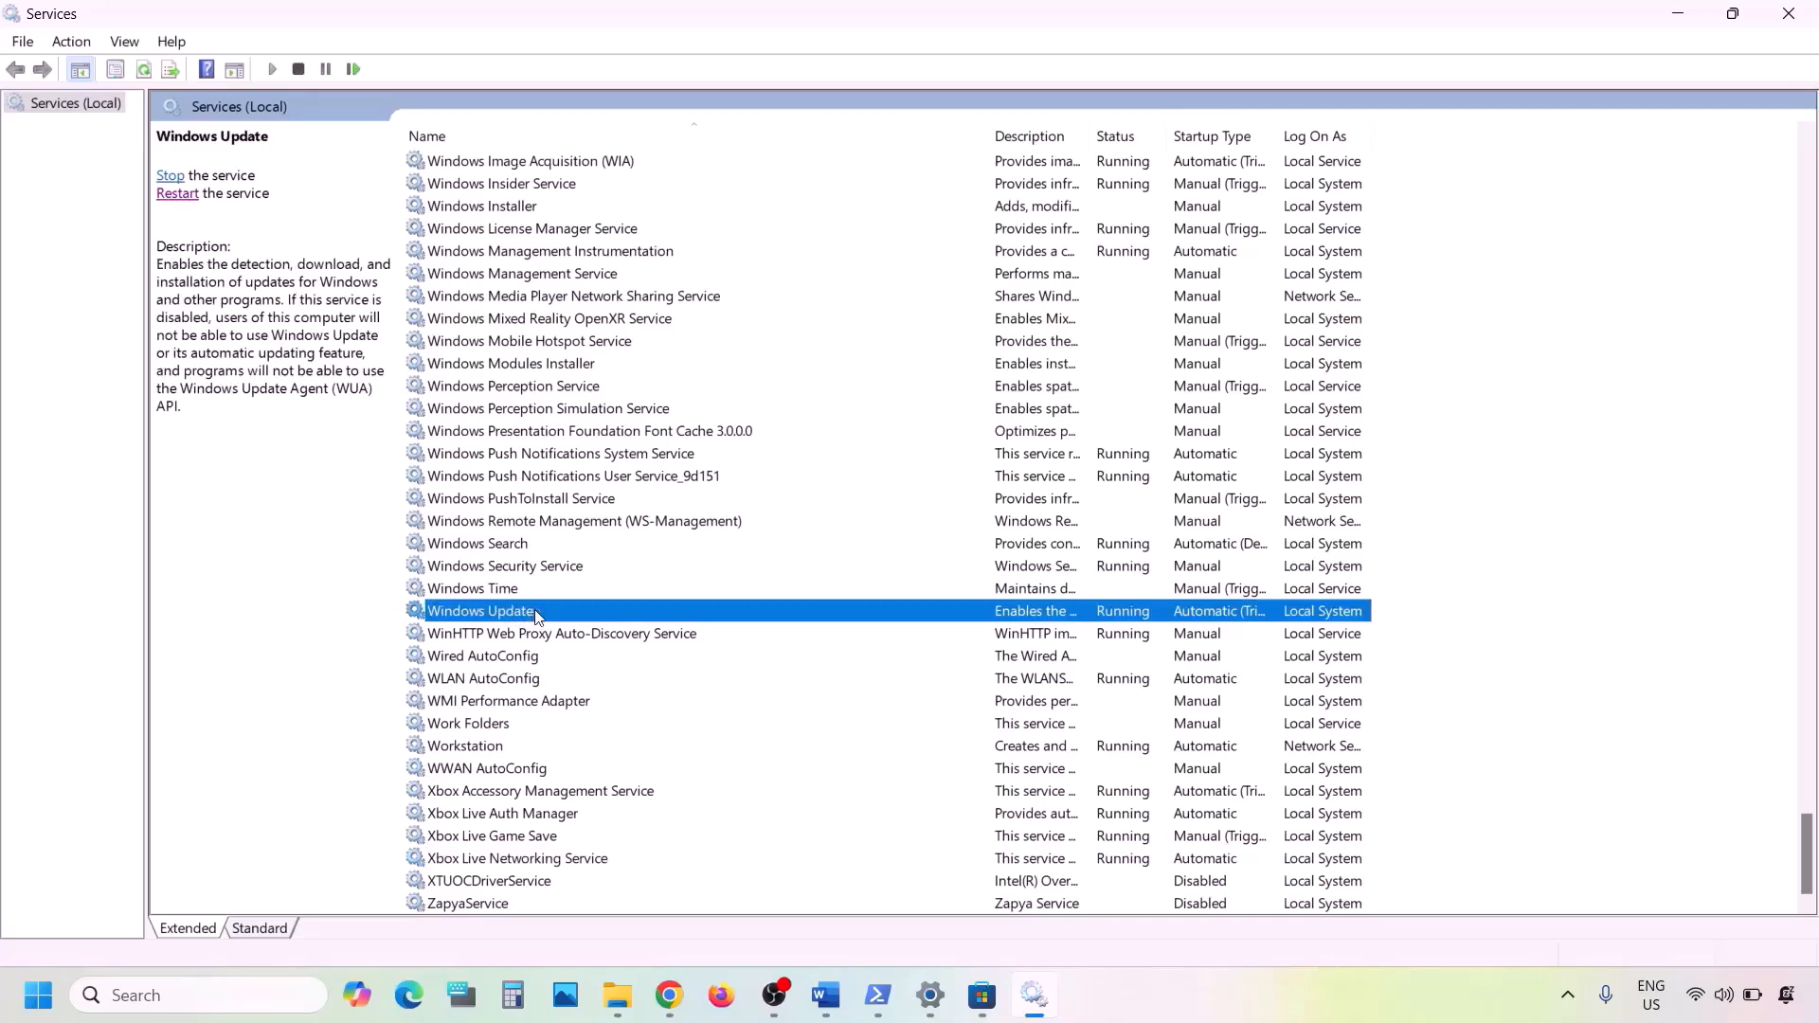
{"action": "double_click", "coordinate": [536, 614]}
{"action": "left_click", "coordinate": [896, 464]}
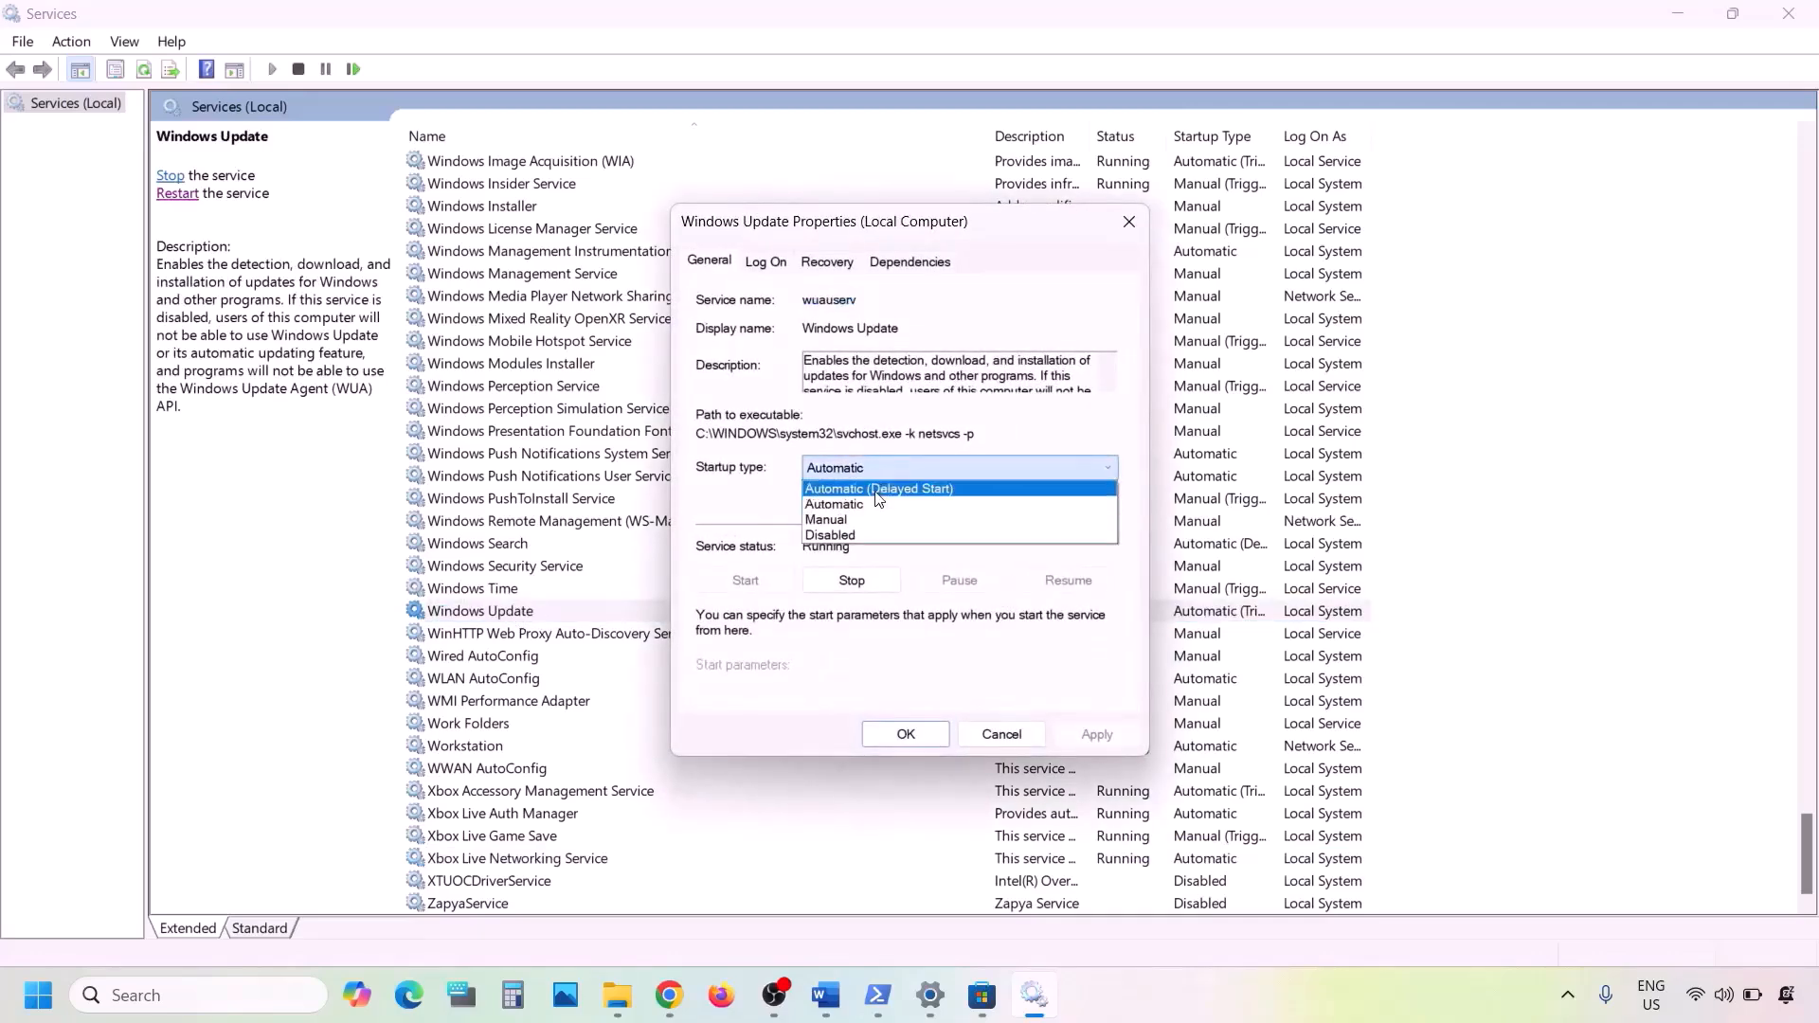
{"action": "left_click", "coordinate": [872, 506]}
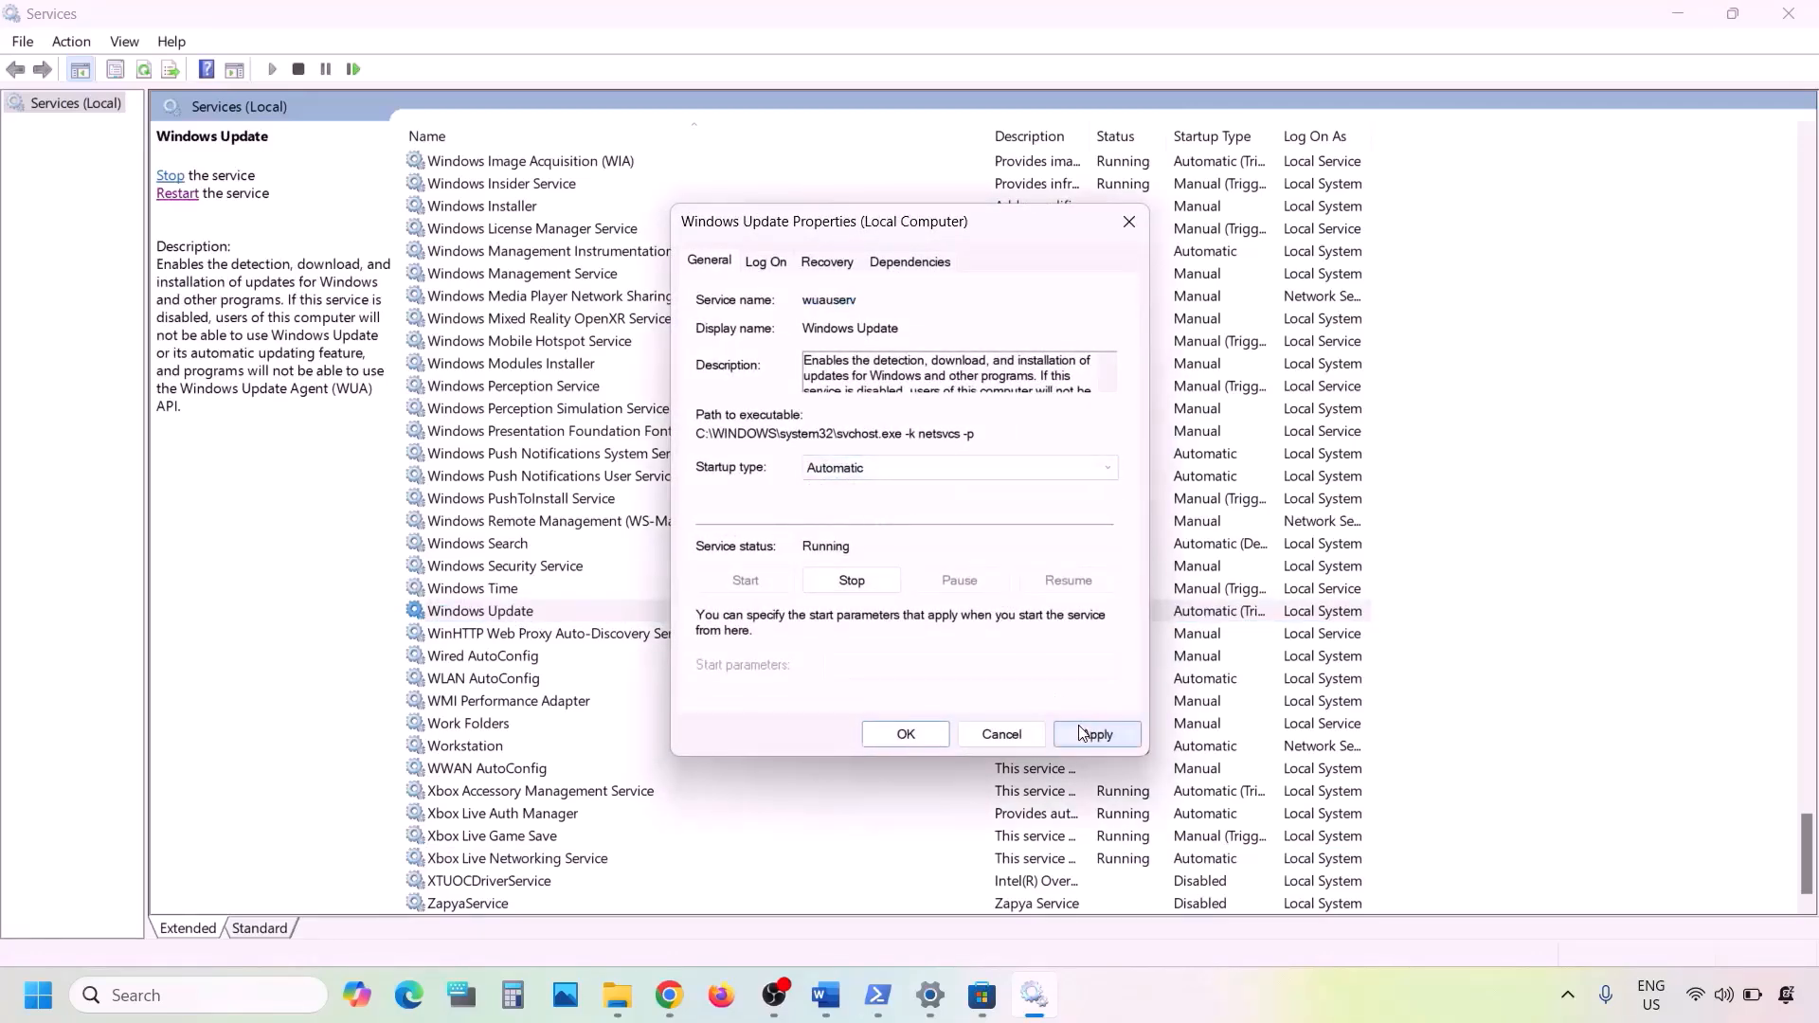
{"action": "left_click", "coordinate": [1082, 732]}
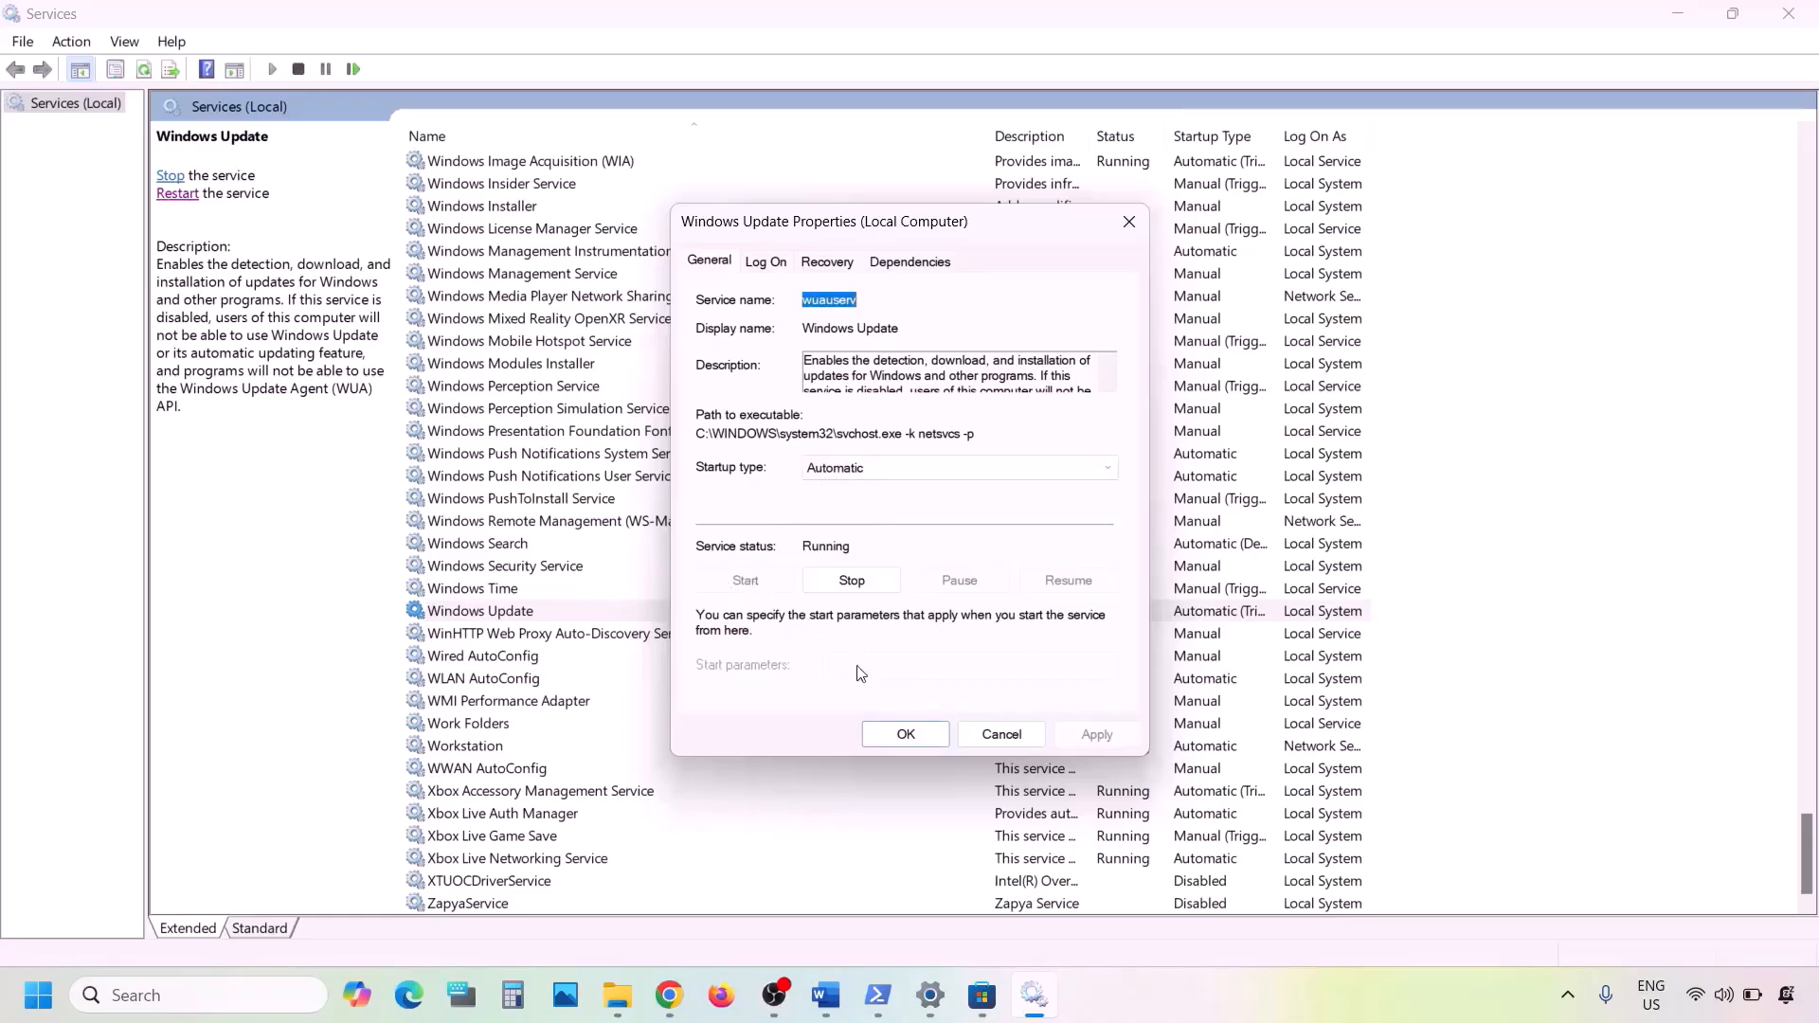
{"action": "left_click", "coordinate": [909, 734]}
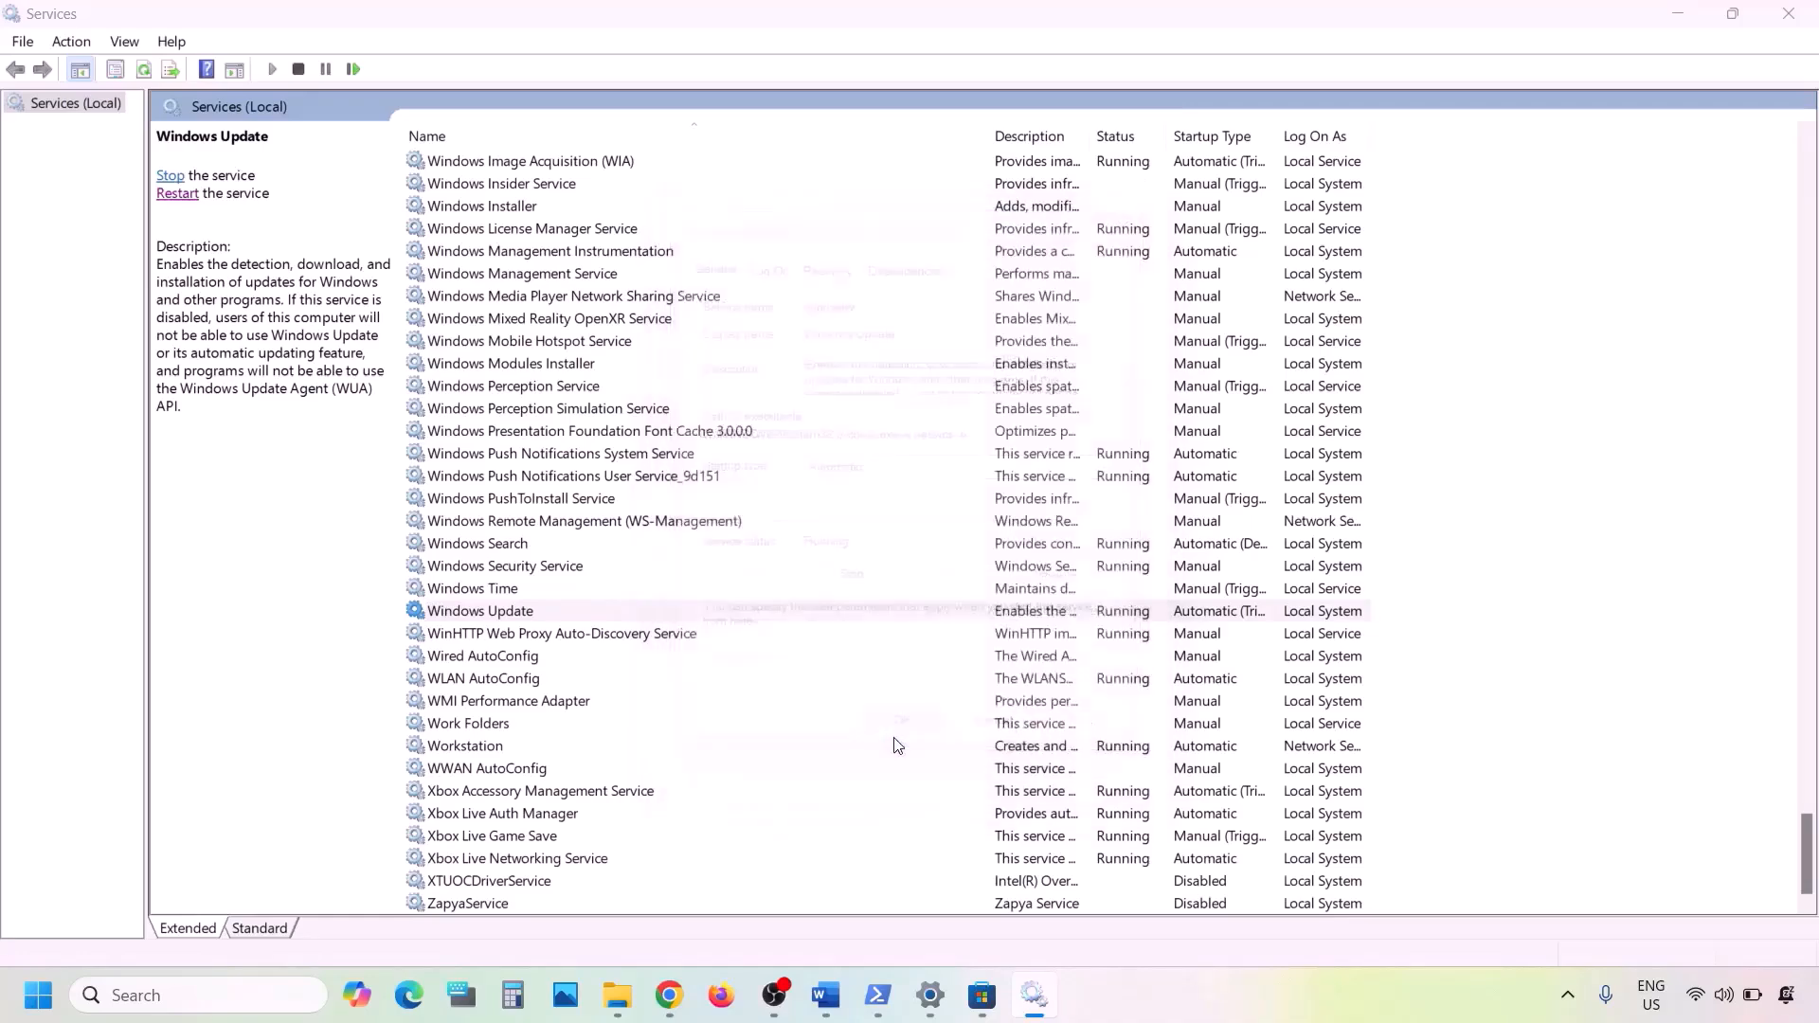
- Find the two Gaming Services entries and check the startup type in the first entry's properties
{"action": "left_click", "coordinate": [615, 519]}
{"action": "key", "text": "g"}
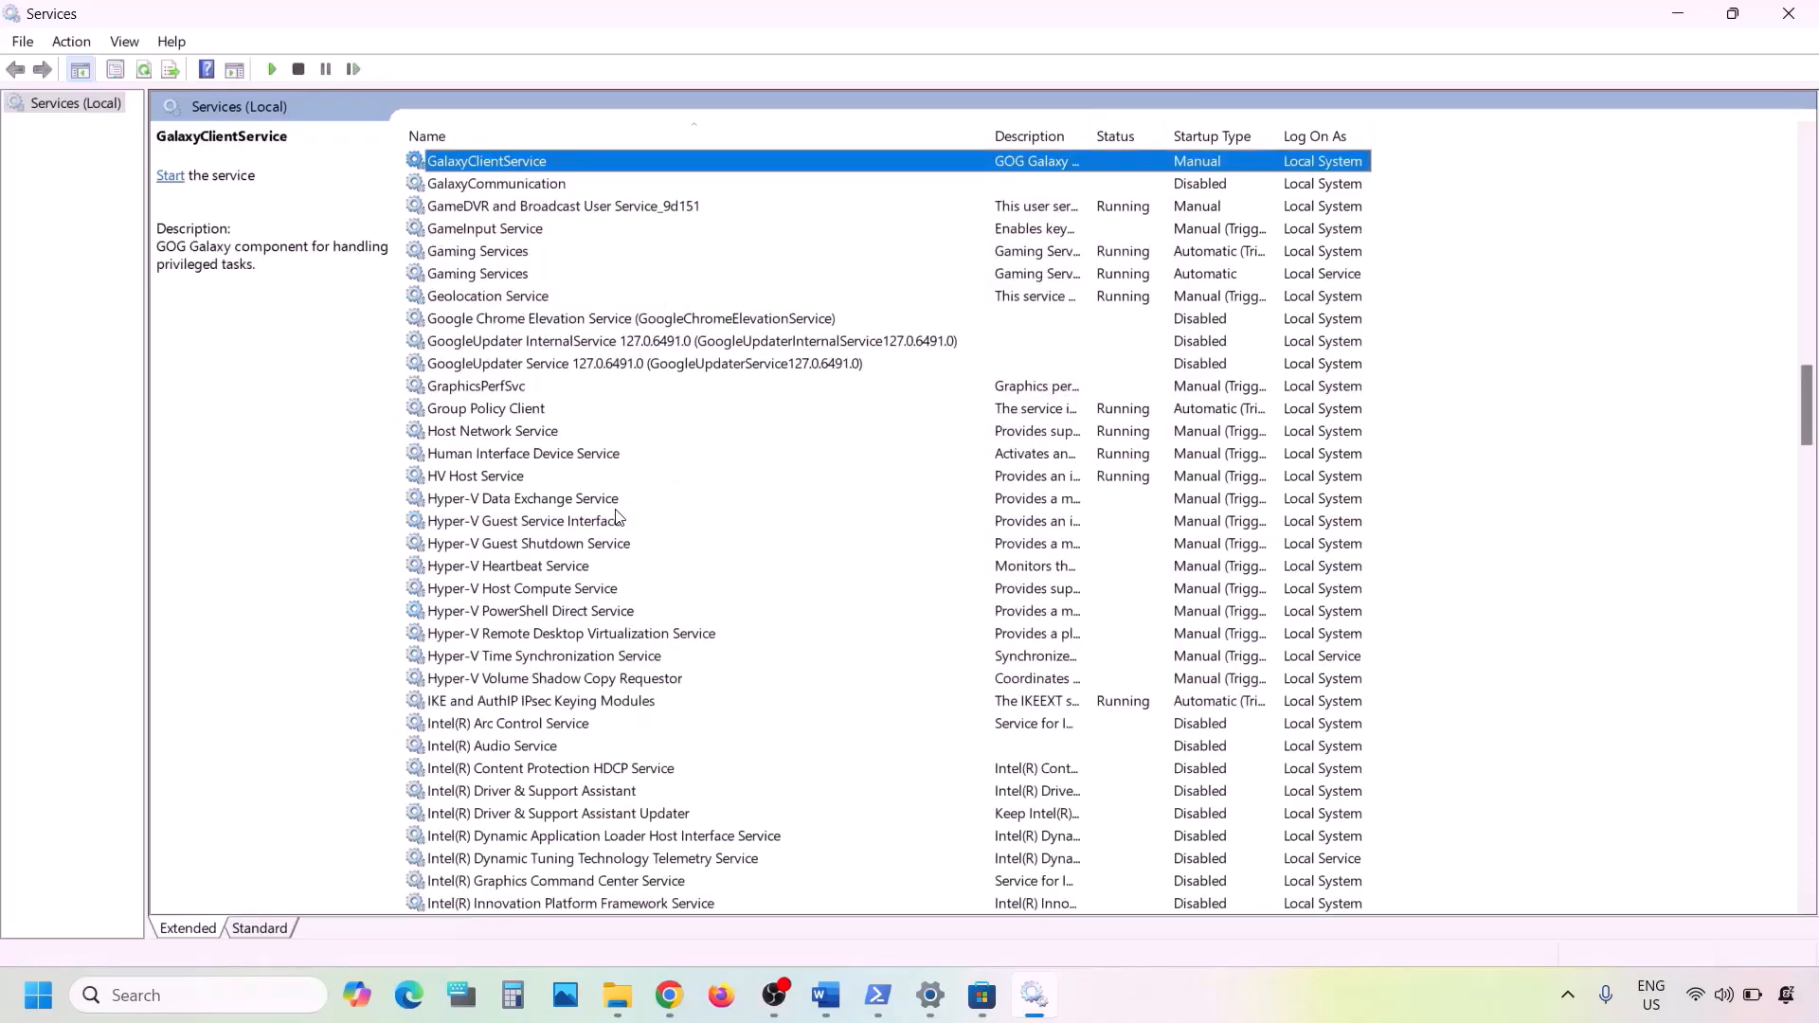
{"action": "scroll", "coordinate": [616, 519], "scroll_direction": "up", "scroll_amount": 1}
{"action": "left_click", "coordinate": [481, 320]}
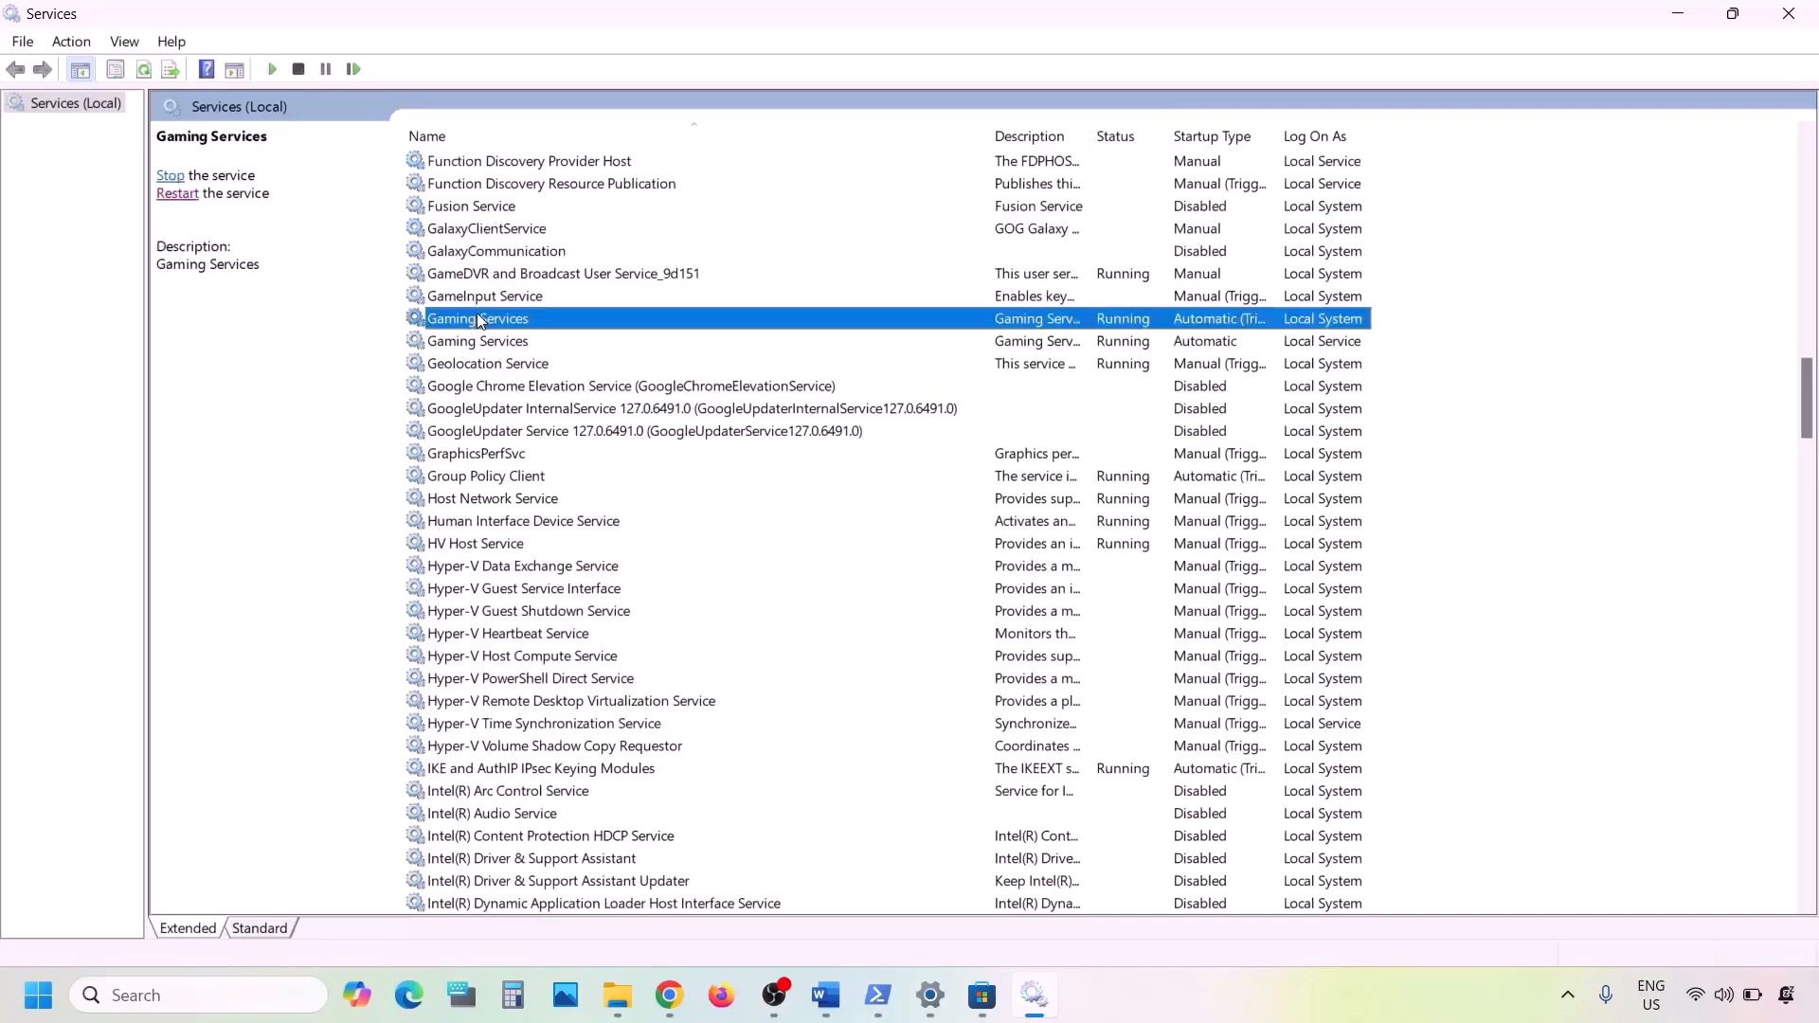
{"action": "left_click", "coordinate": [503, 341]}
{"action": "left_click", "coordinate": [502, 321]}
{"action": "double_click", "coordinate": [1040, 320]}
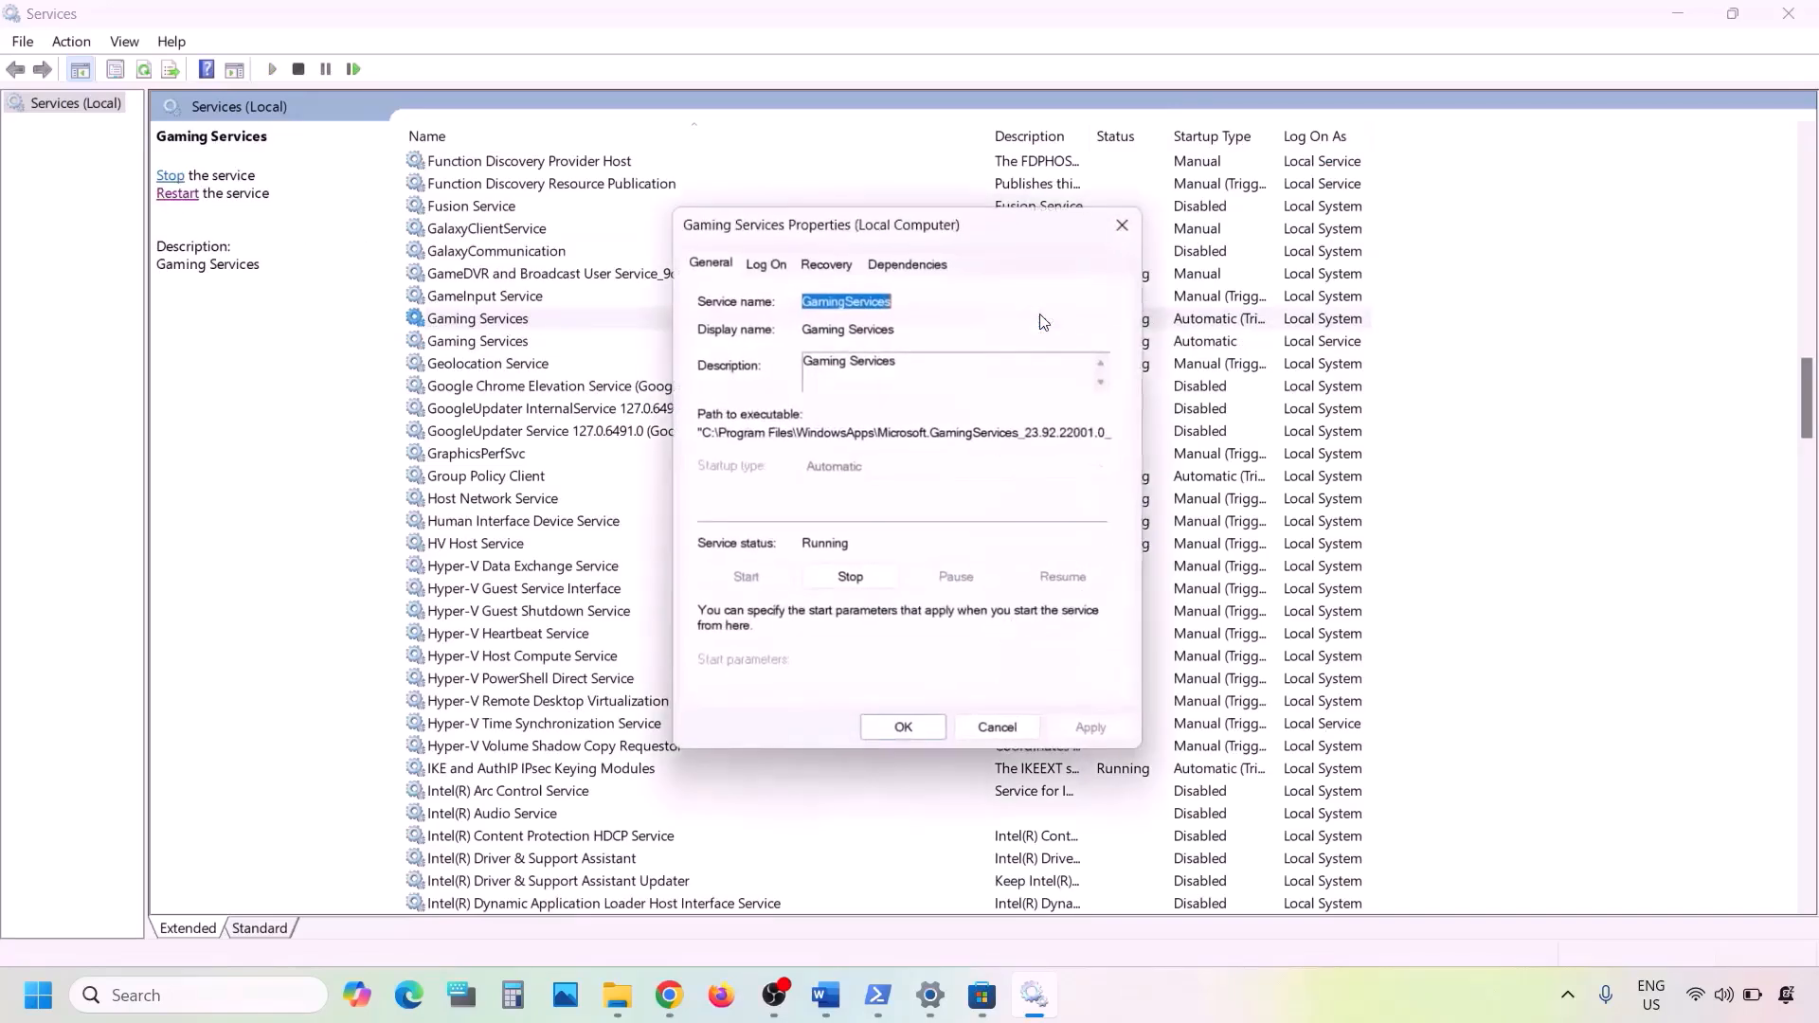
{"action": "left_click", "coordinate": [1141, 223]}
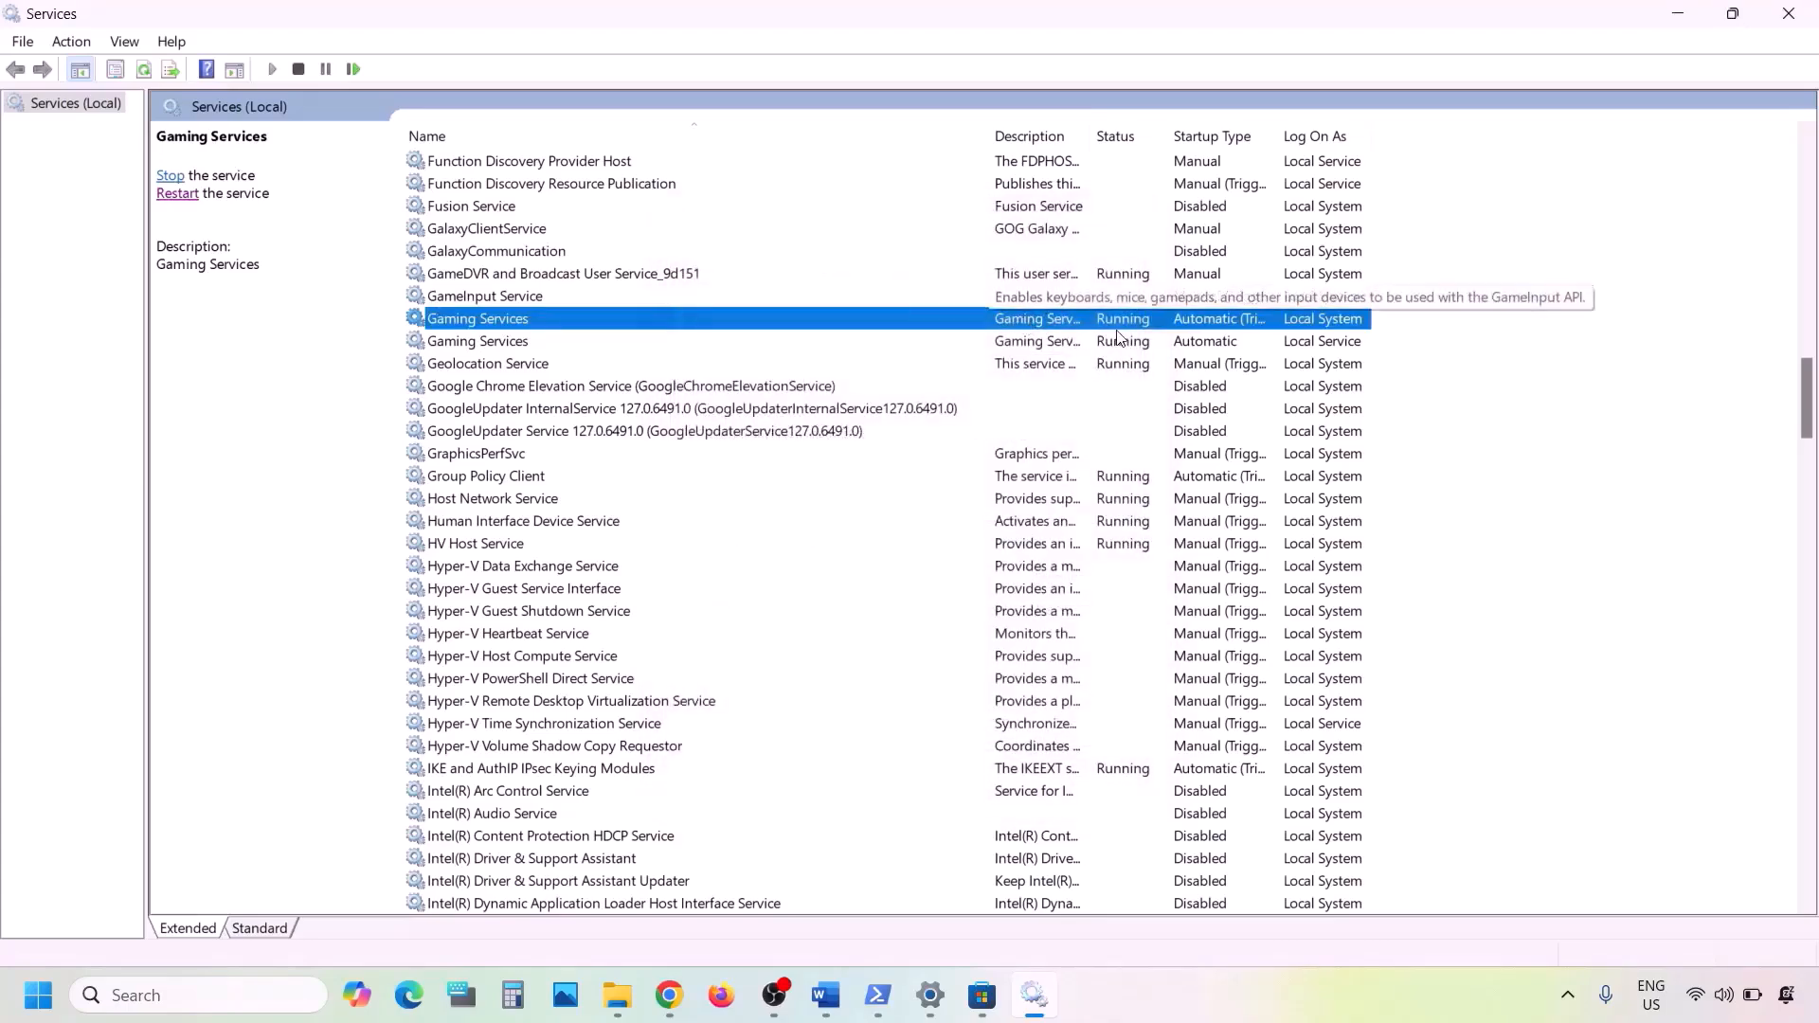
- Restart both Gaming Services entries, first the Local System one and then the Local Service one
{"action": "right_click", "coordinate": [1071, 325]}
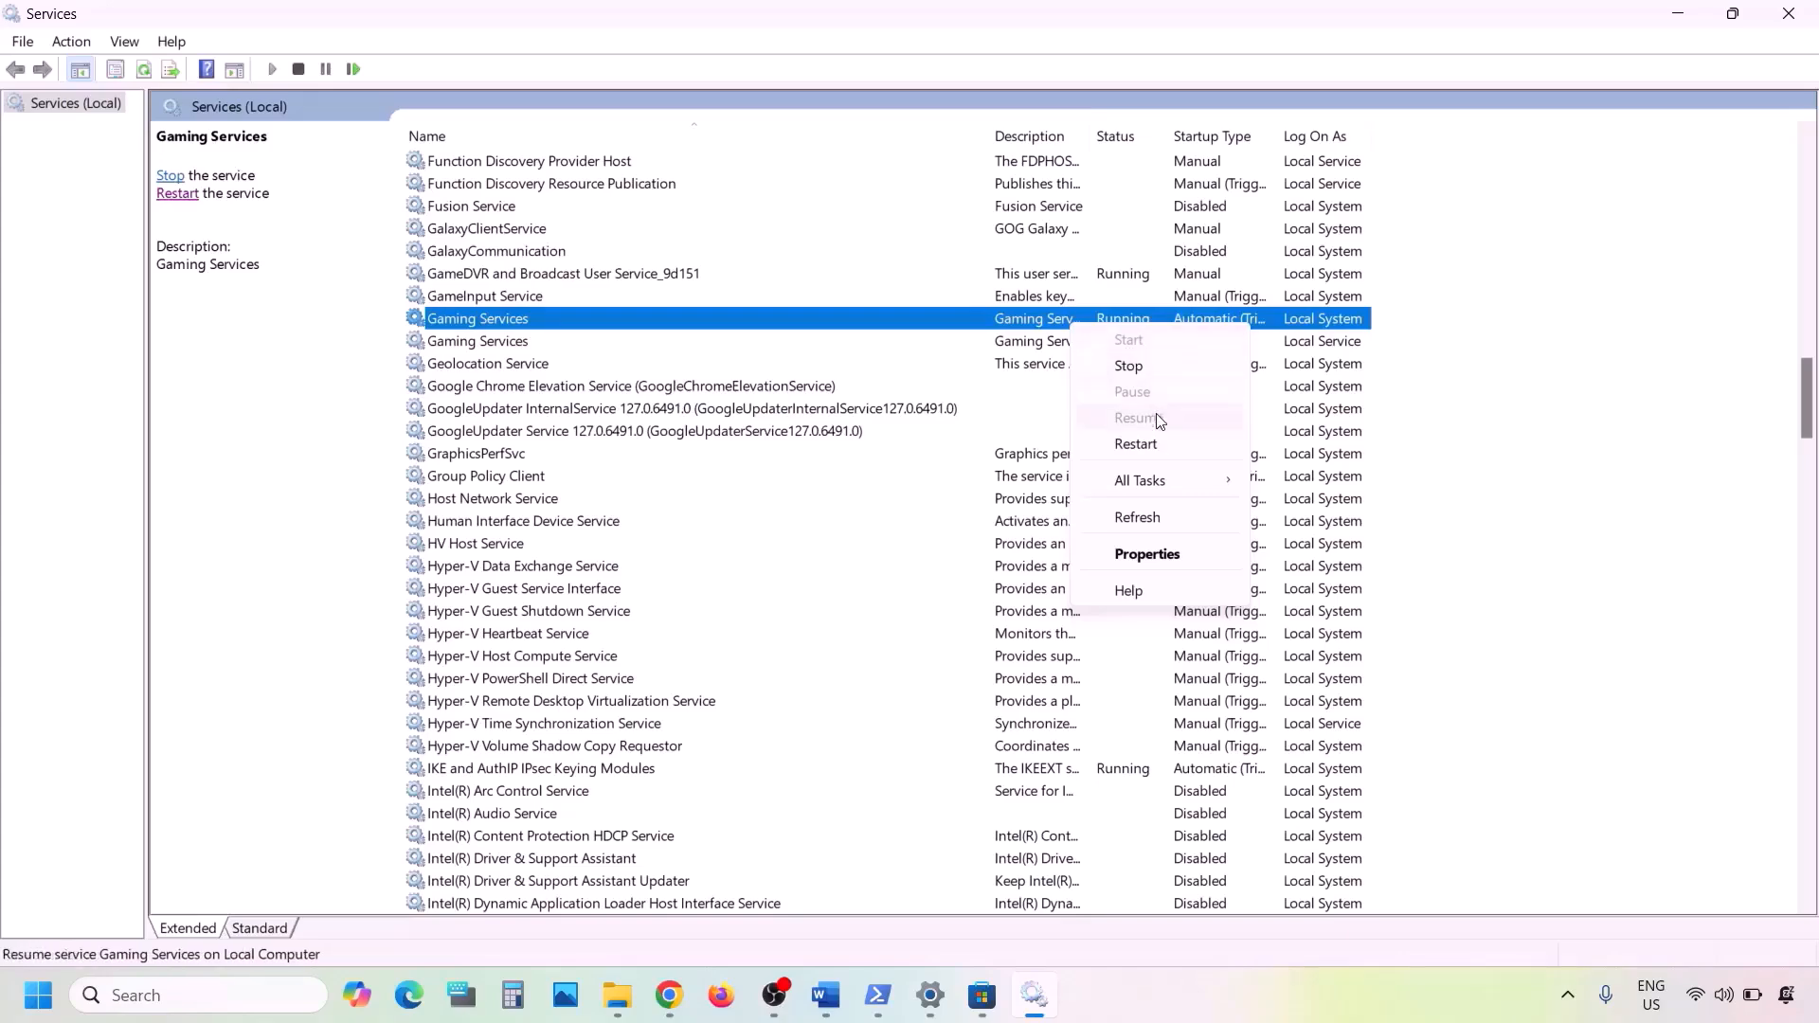
{"action": "left_click", "coordinate": [1140, 441]}
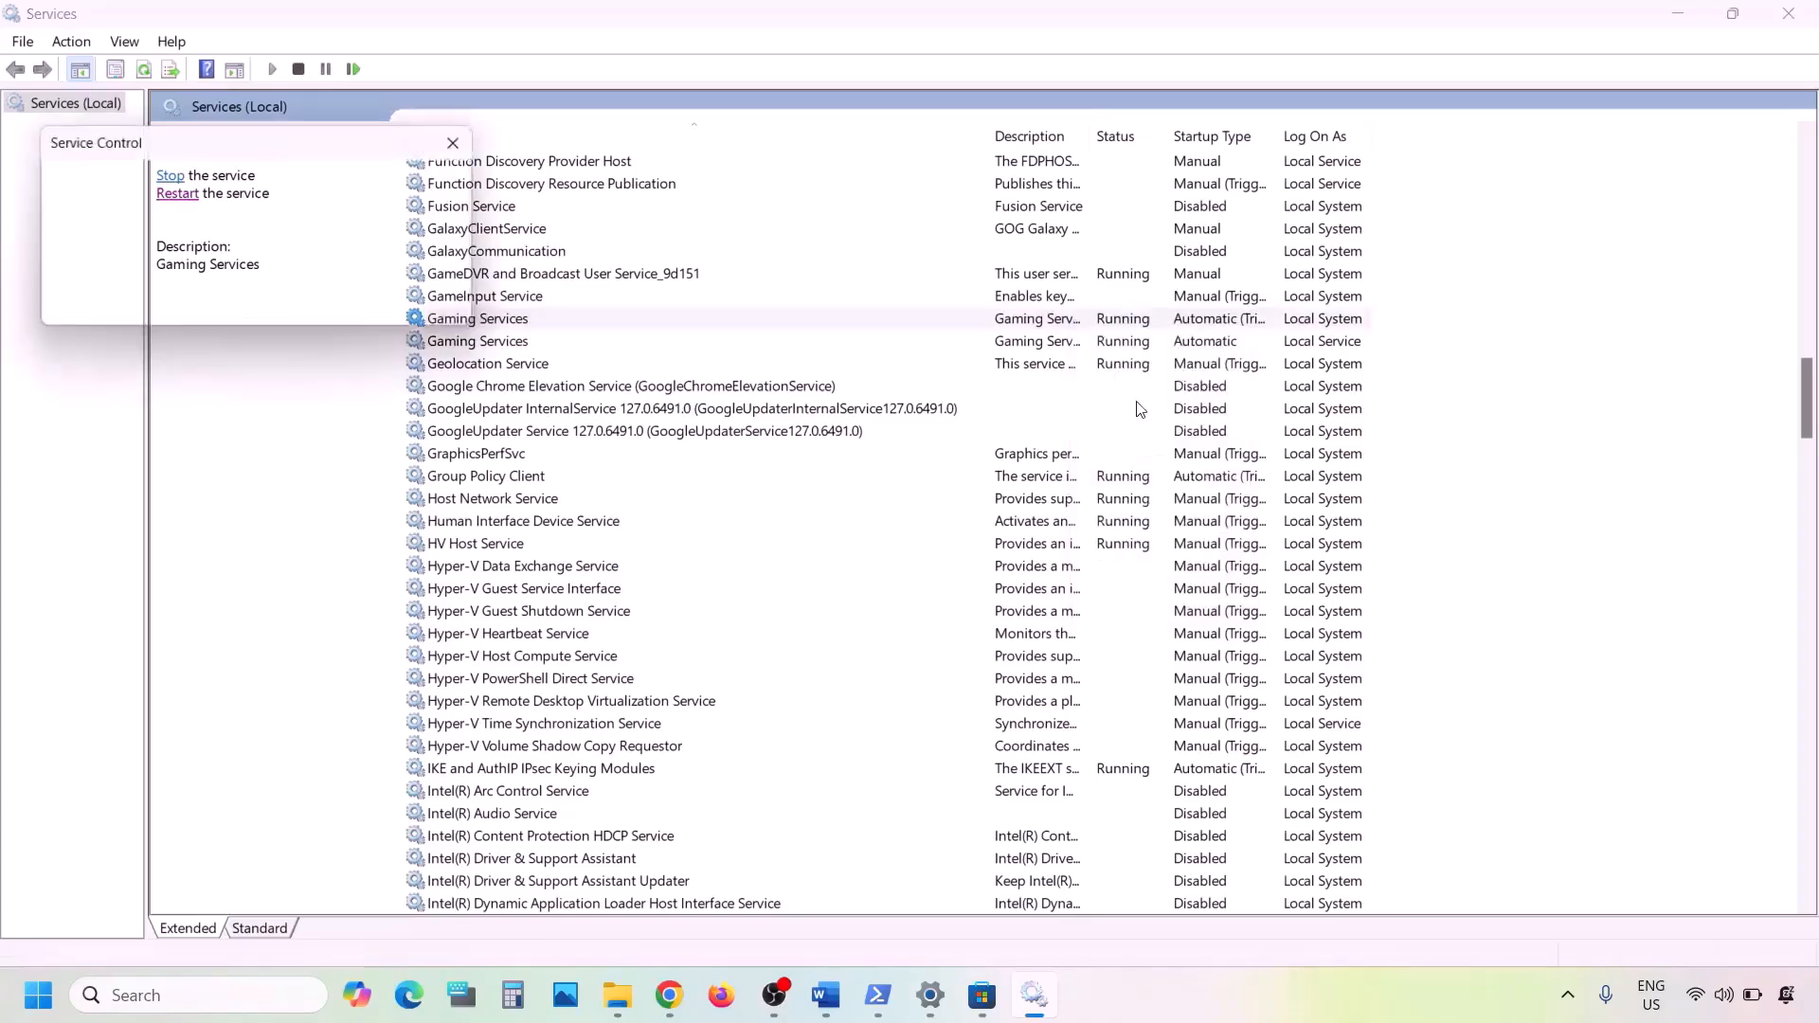
{"action": "left_click", "coordinate": [1059, 343]}
{"action": "right_click", "coordinate": [1059, 343]}
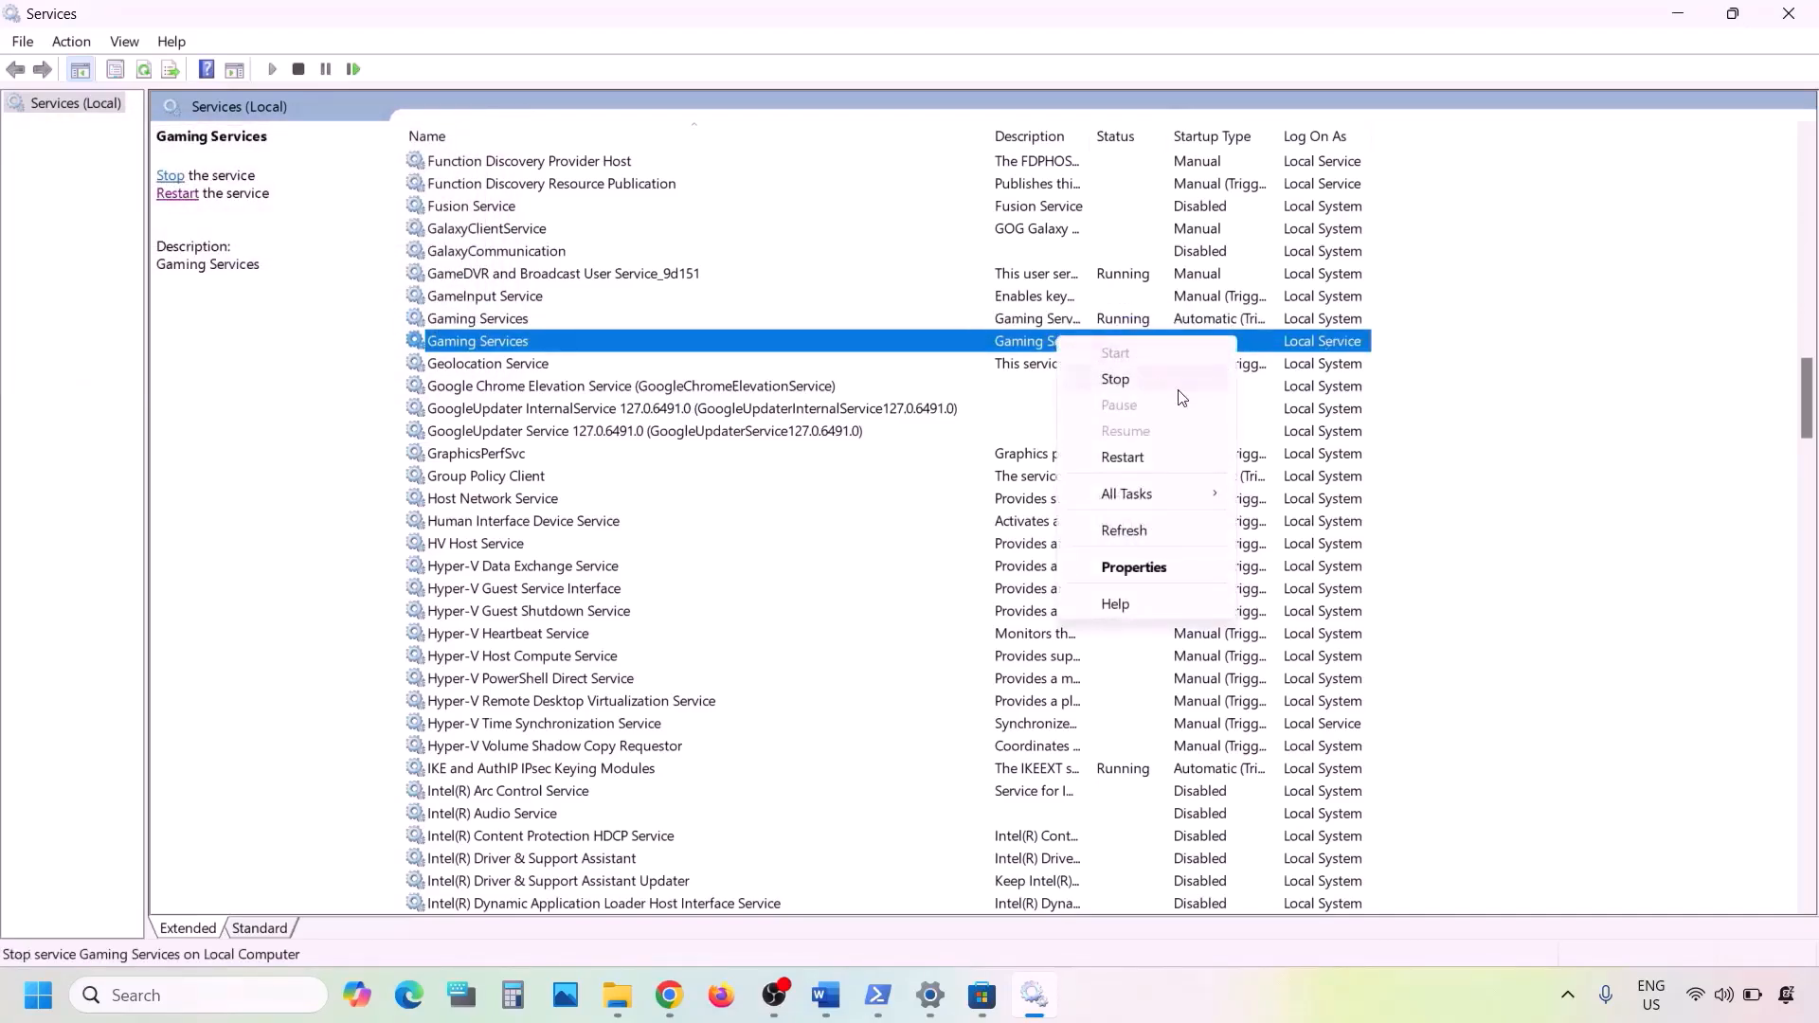
{"action": "left_click", "coordinate": [1142, 459]}
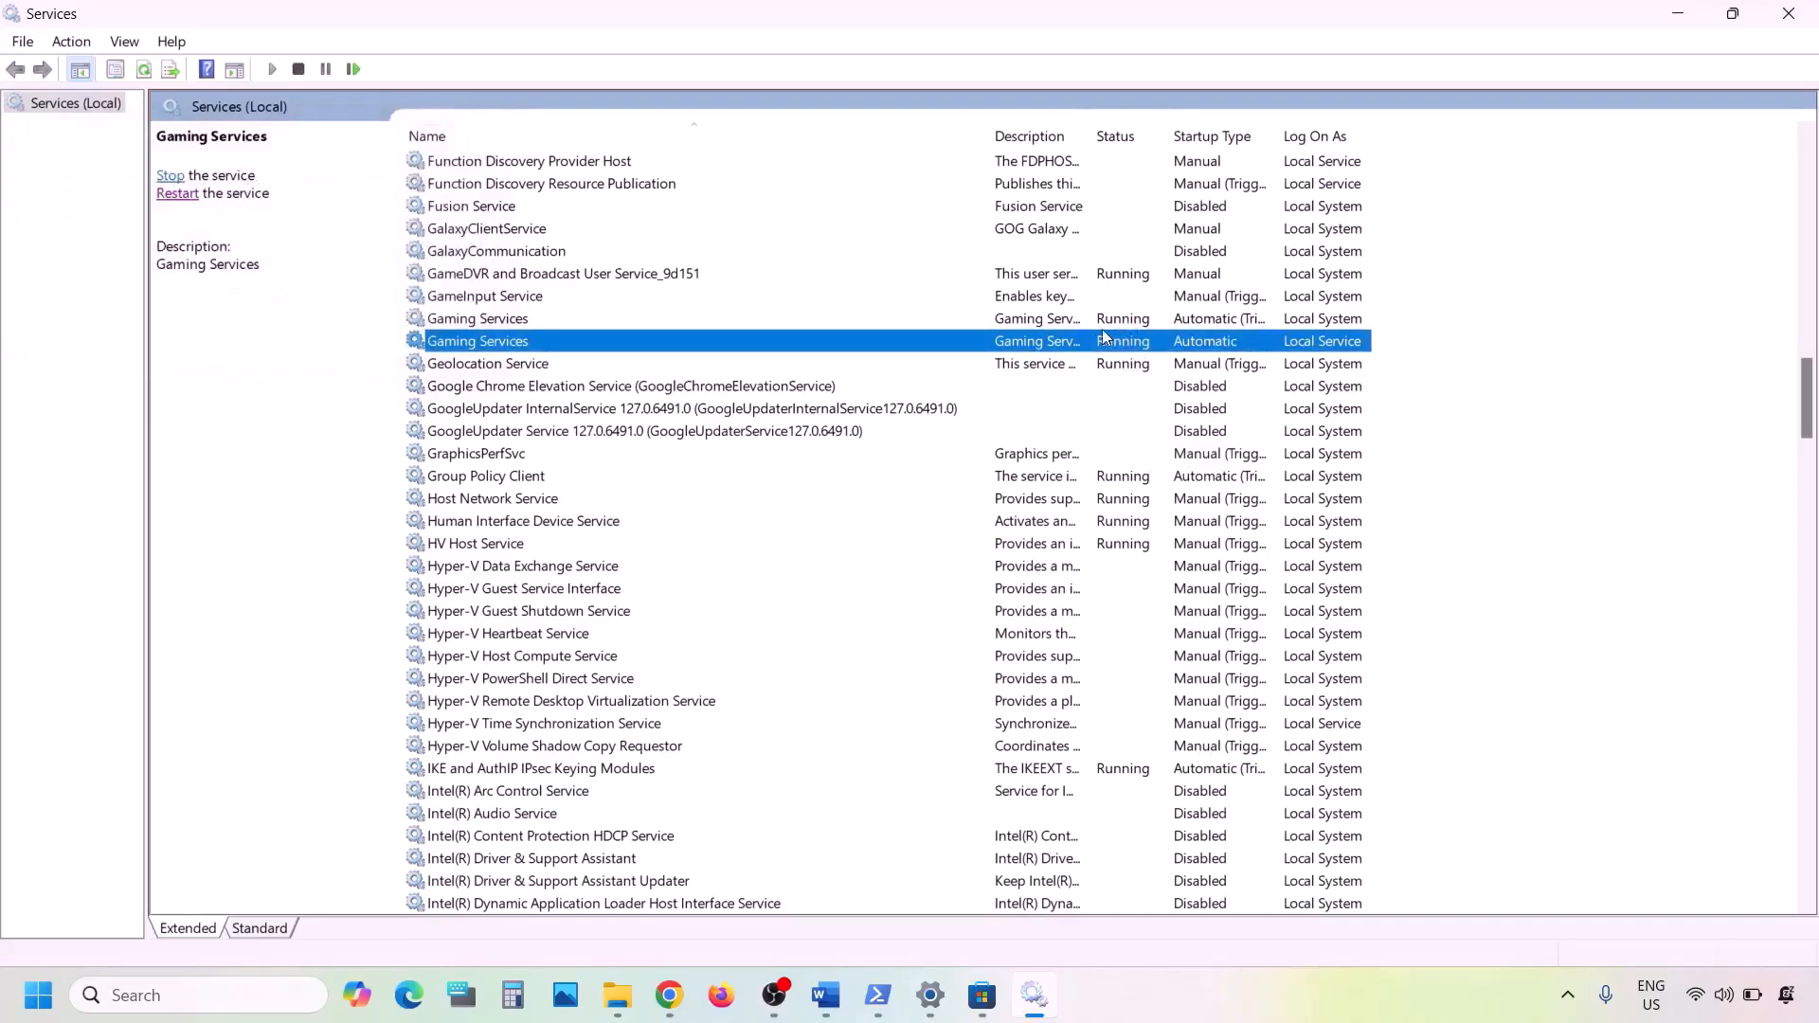
- Stop both Gaming Services entries, beginning with the Local System one
{"action": "right_click", "coordinate": [1060, 321]}
{"action": "left_click", "coordinate": [1116, 360]}
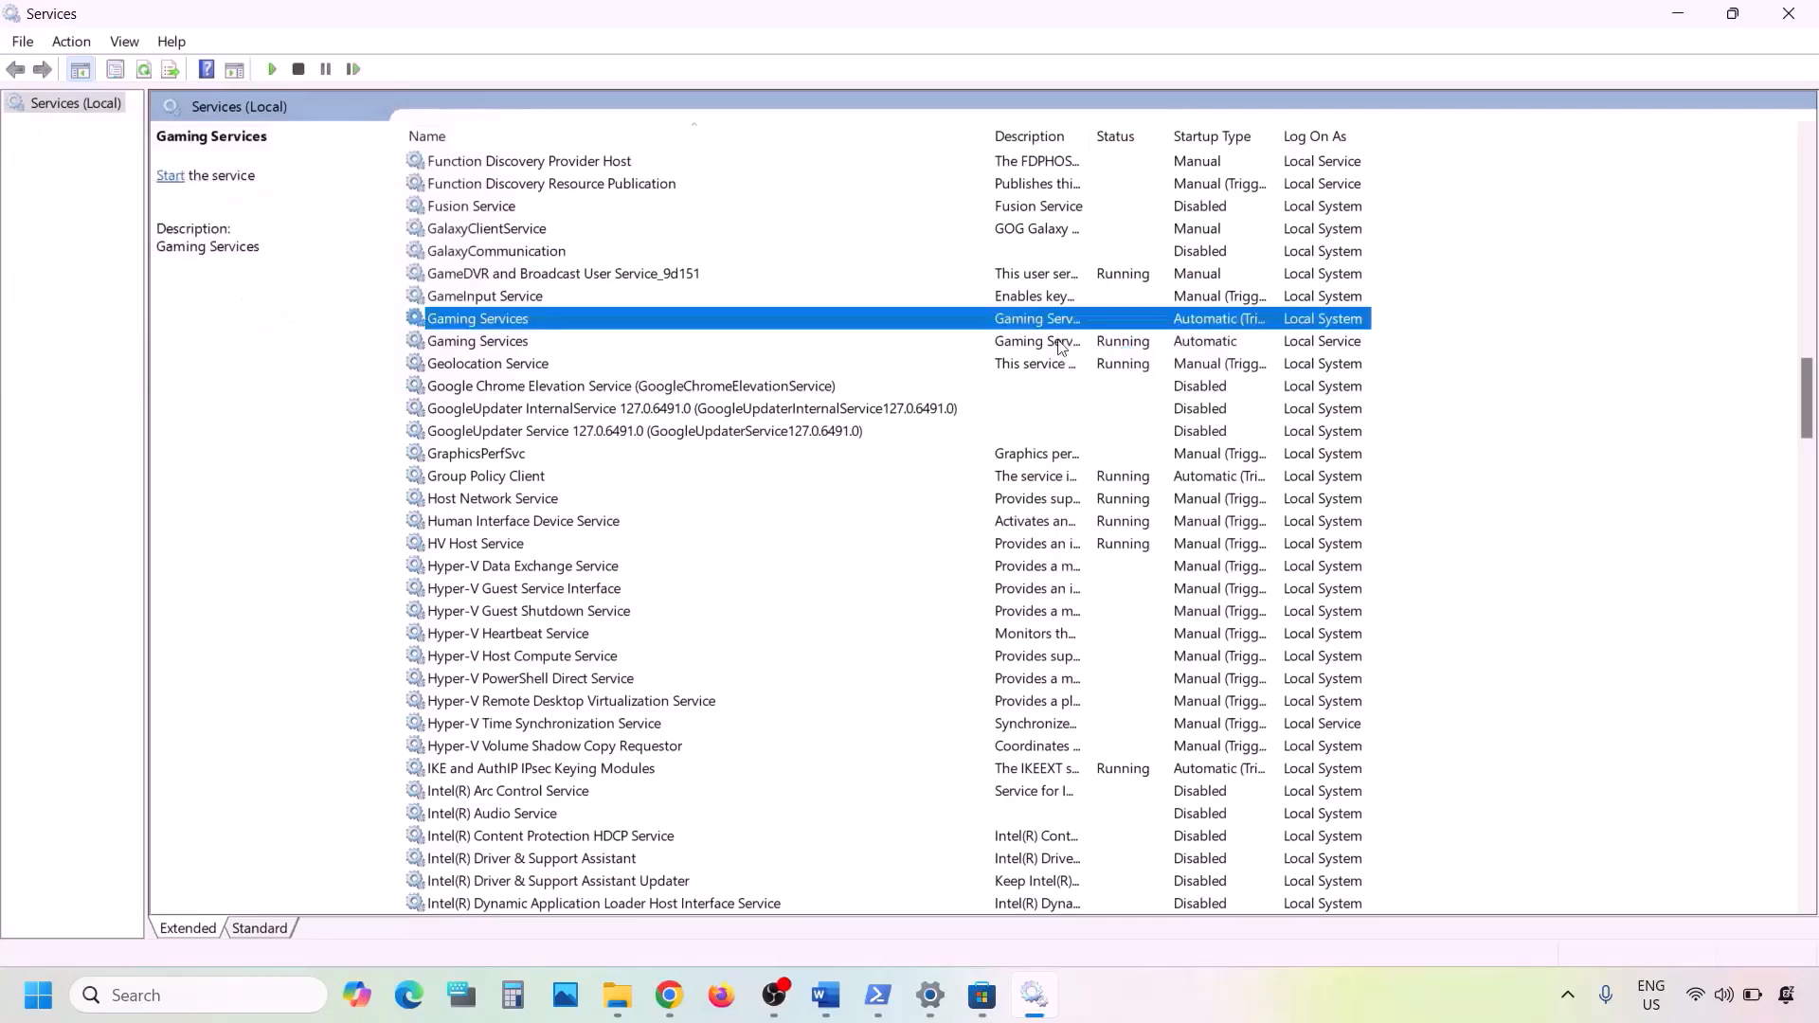
{"action": "right_click", "coordinate": [1061, 343]}
{"action": "left_click", "coordinate": [1114, 382]}
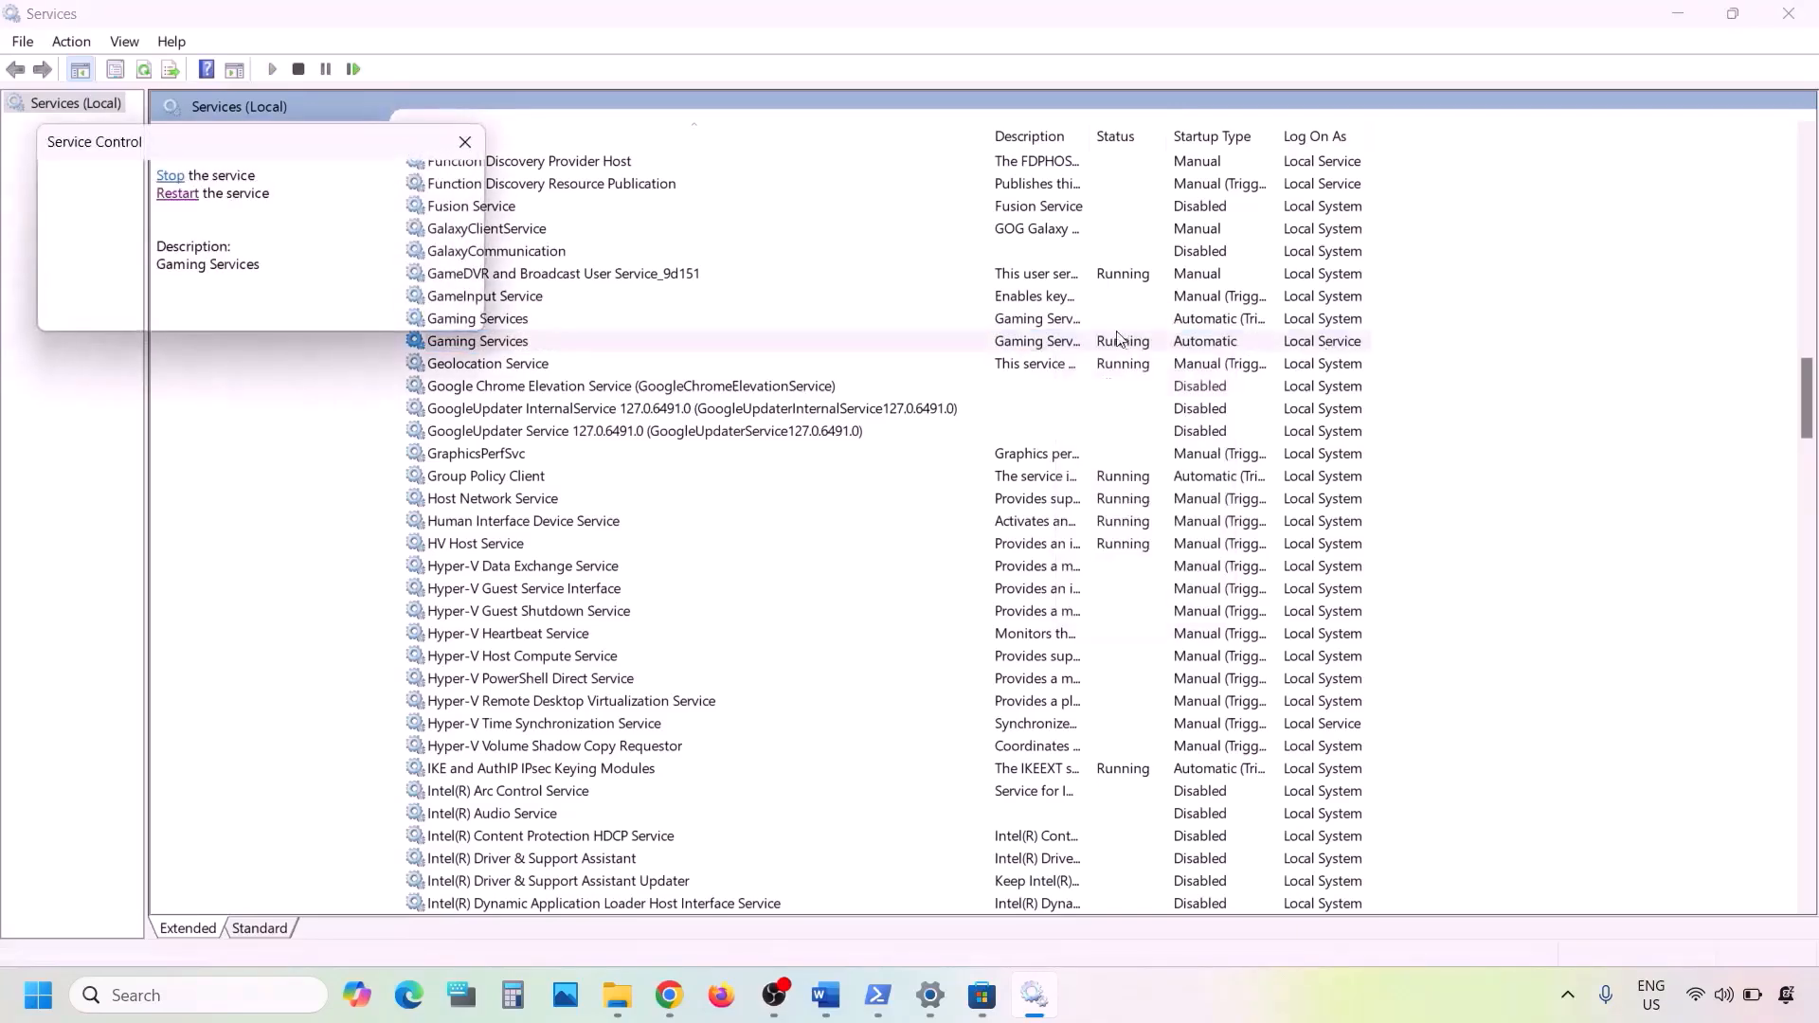
- Restart the Local System Gaming Services entry and start the Local Service one
{"action": "left_click", "coordinate": [1059, 316]}
{"action": "right_click", "coordinate": [1060, 316]}
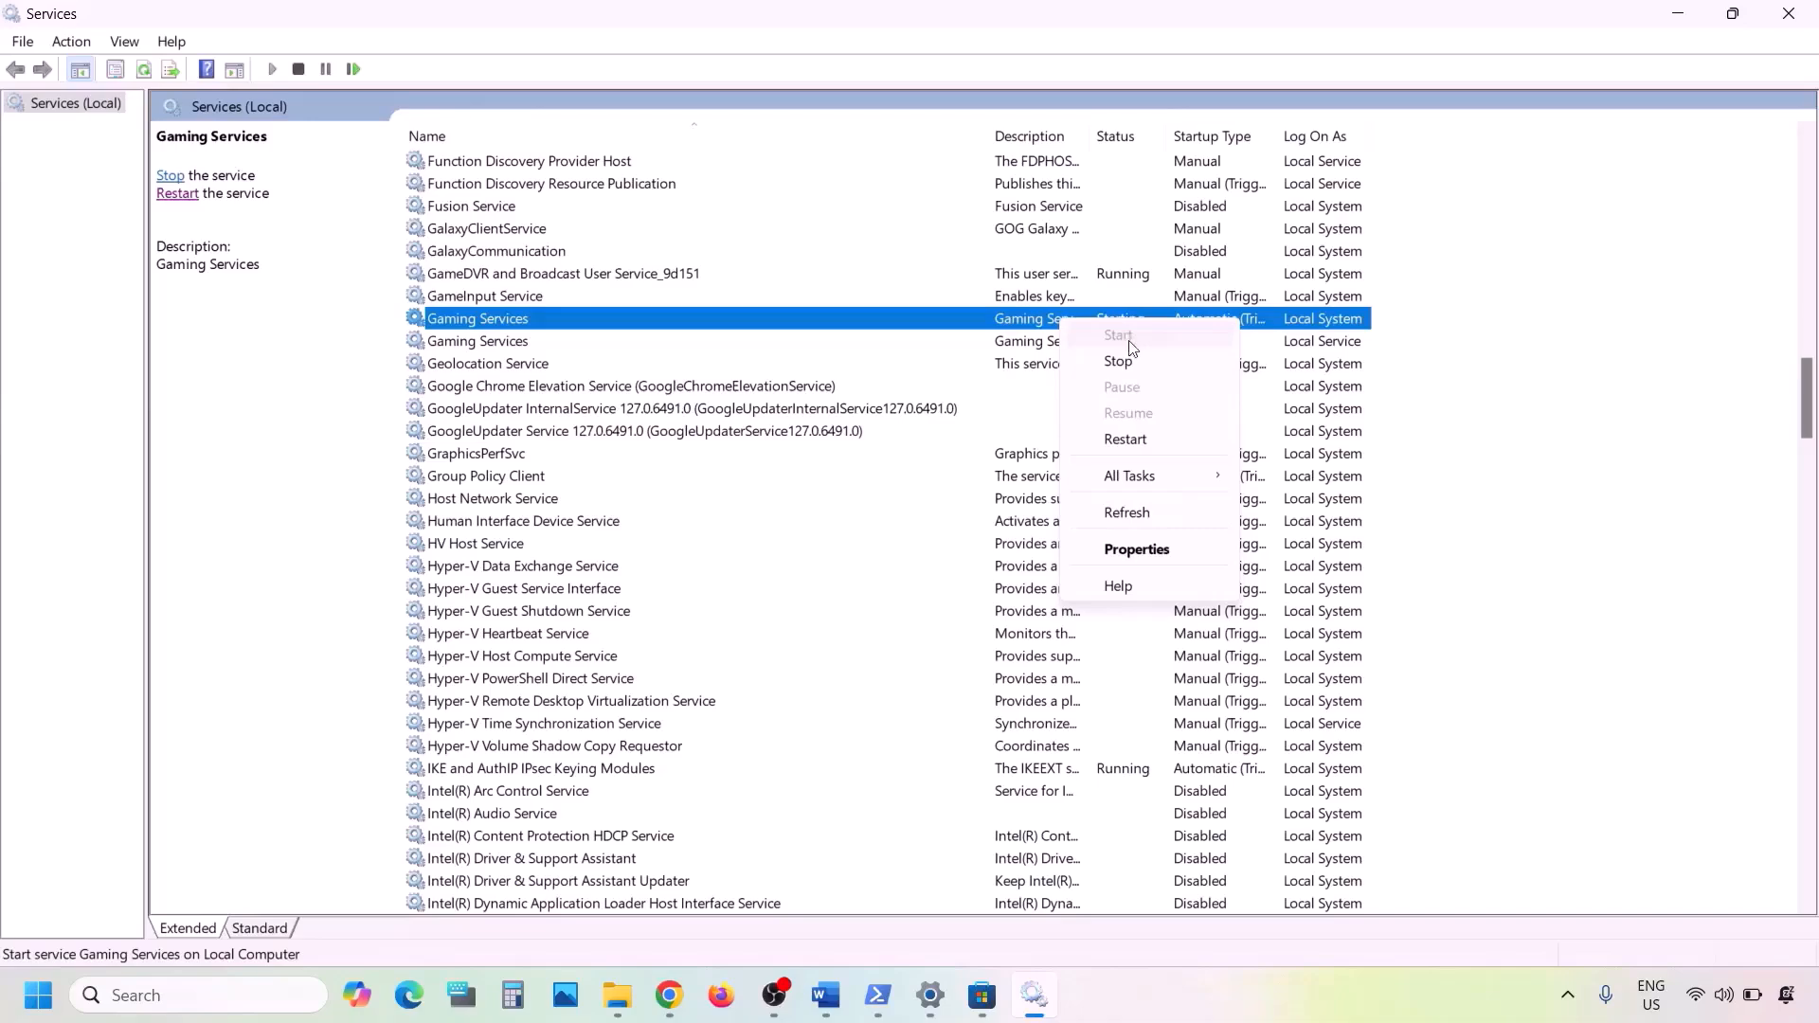
{"action": "left_click", "coordinate": [1127, 440]}
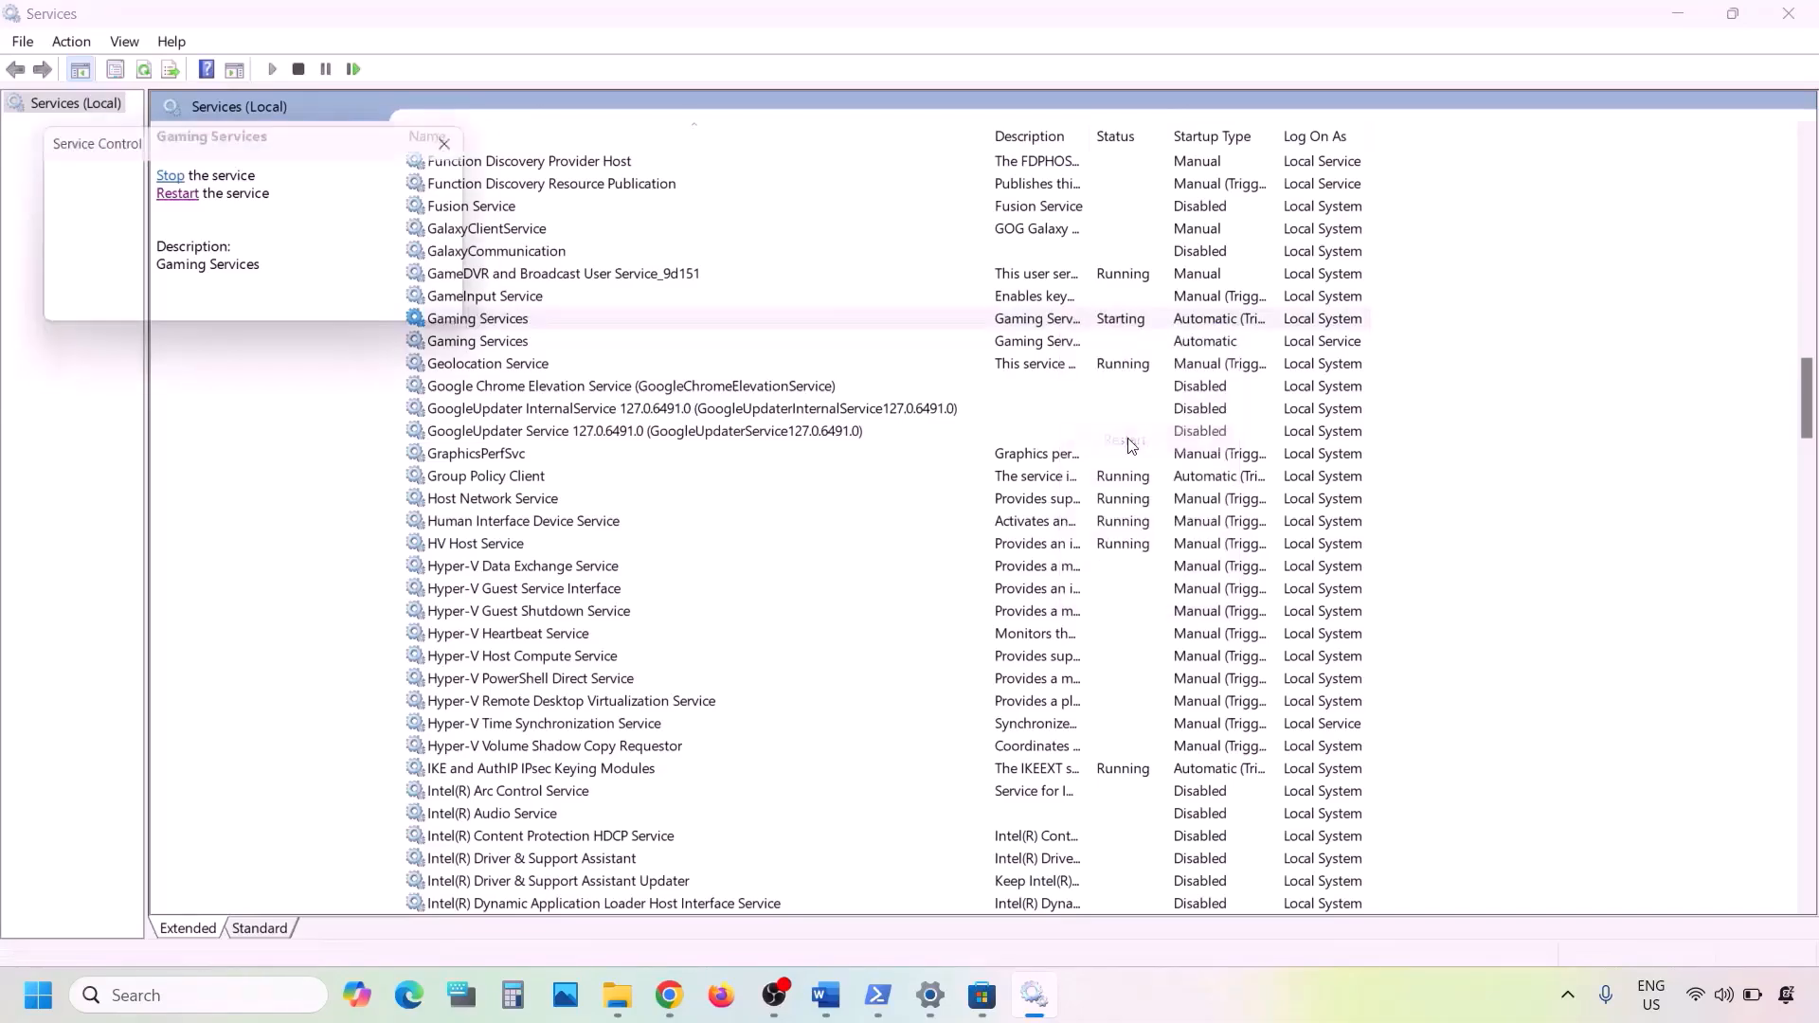
{"action": "left_click", "coordinate": [1054, 345]}
{"action": "right_click", "coordinate": [1055, 345]}
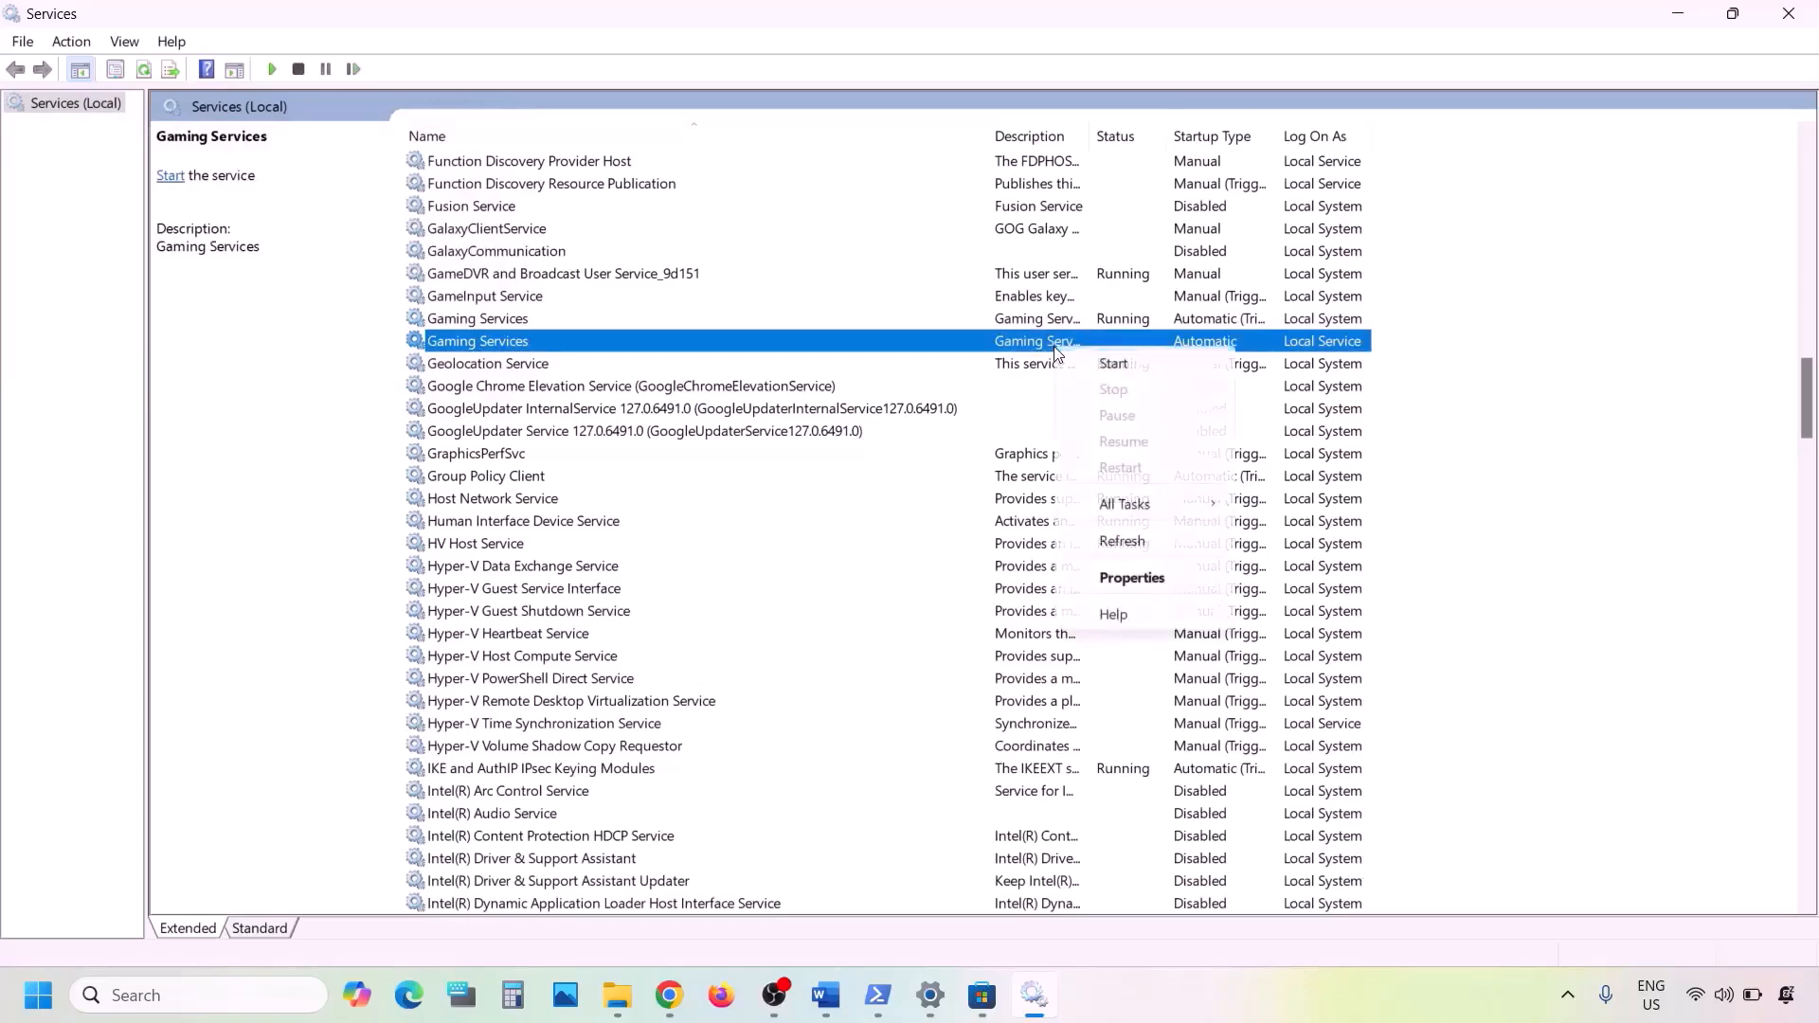
{"action": "left_click", "coordinate": [1141, 367]}
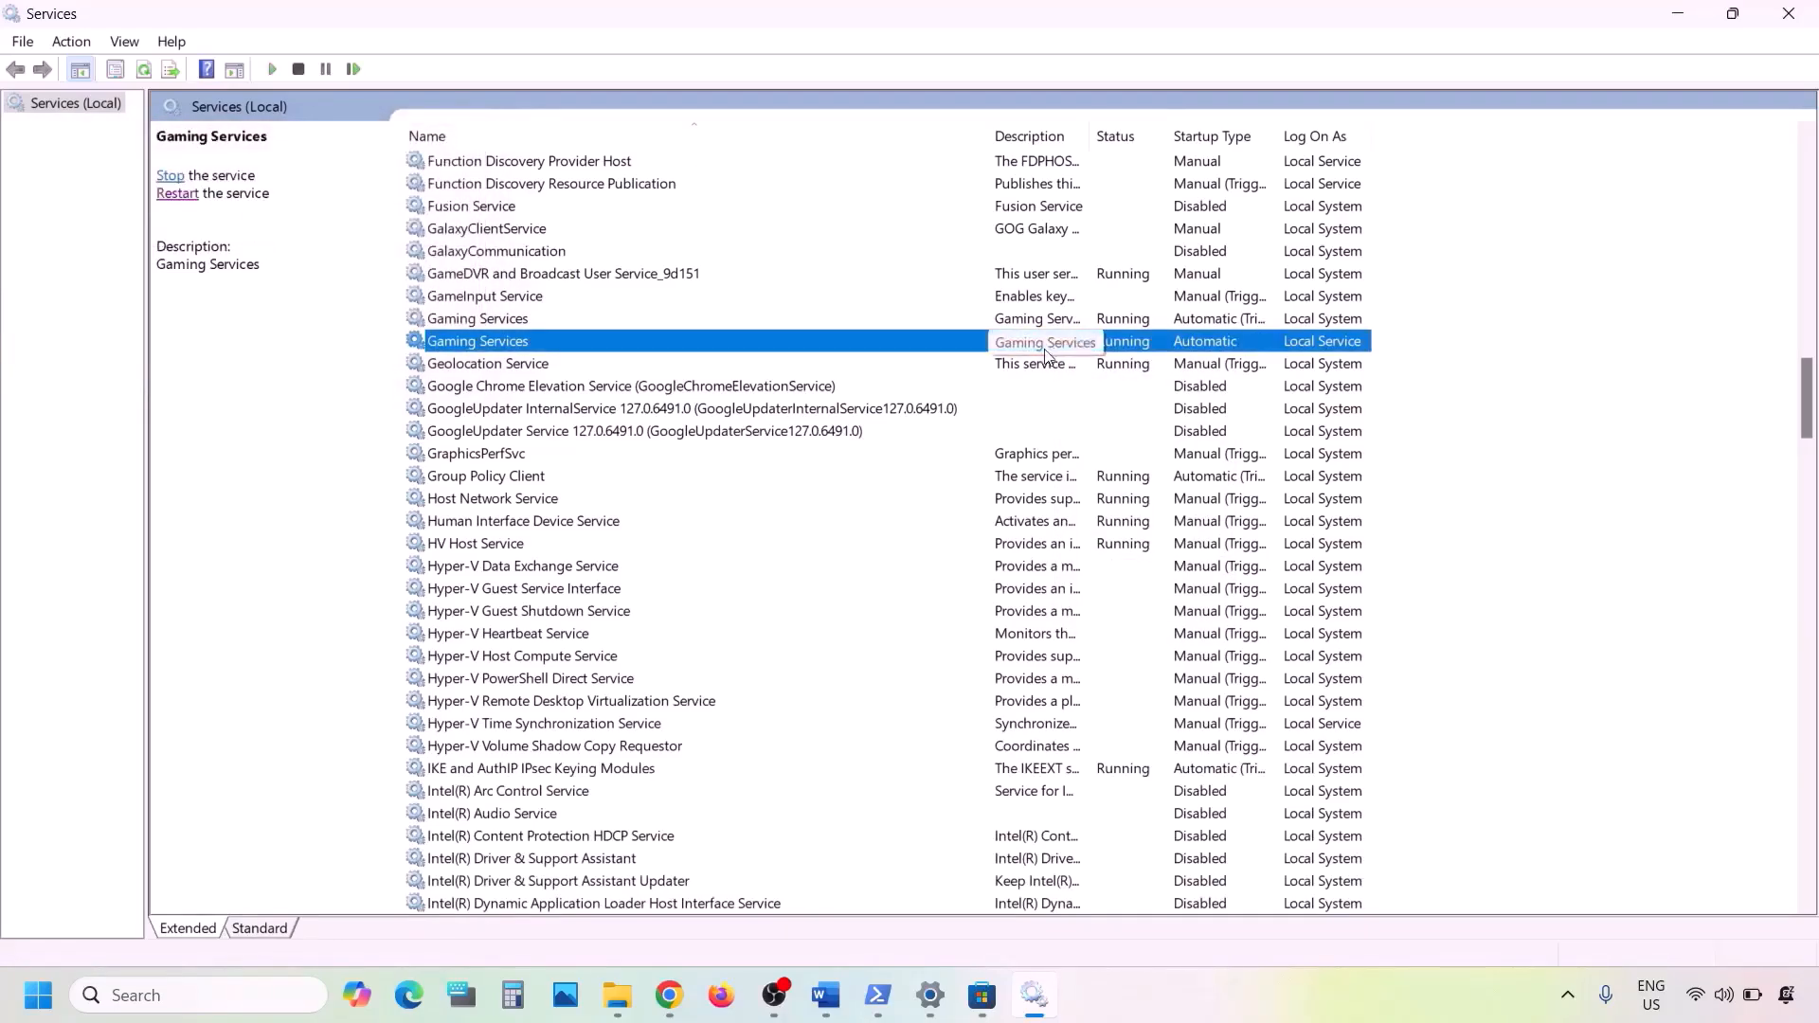
- Find the Microsoft Store Install Service, set its startup type to Automatic and close its properties
{"action": "left_click", "coordinate": [1034, 320]}
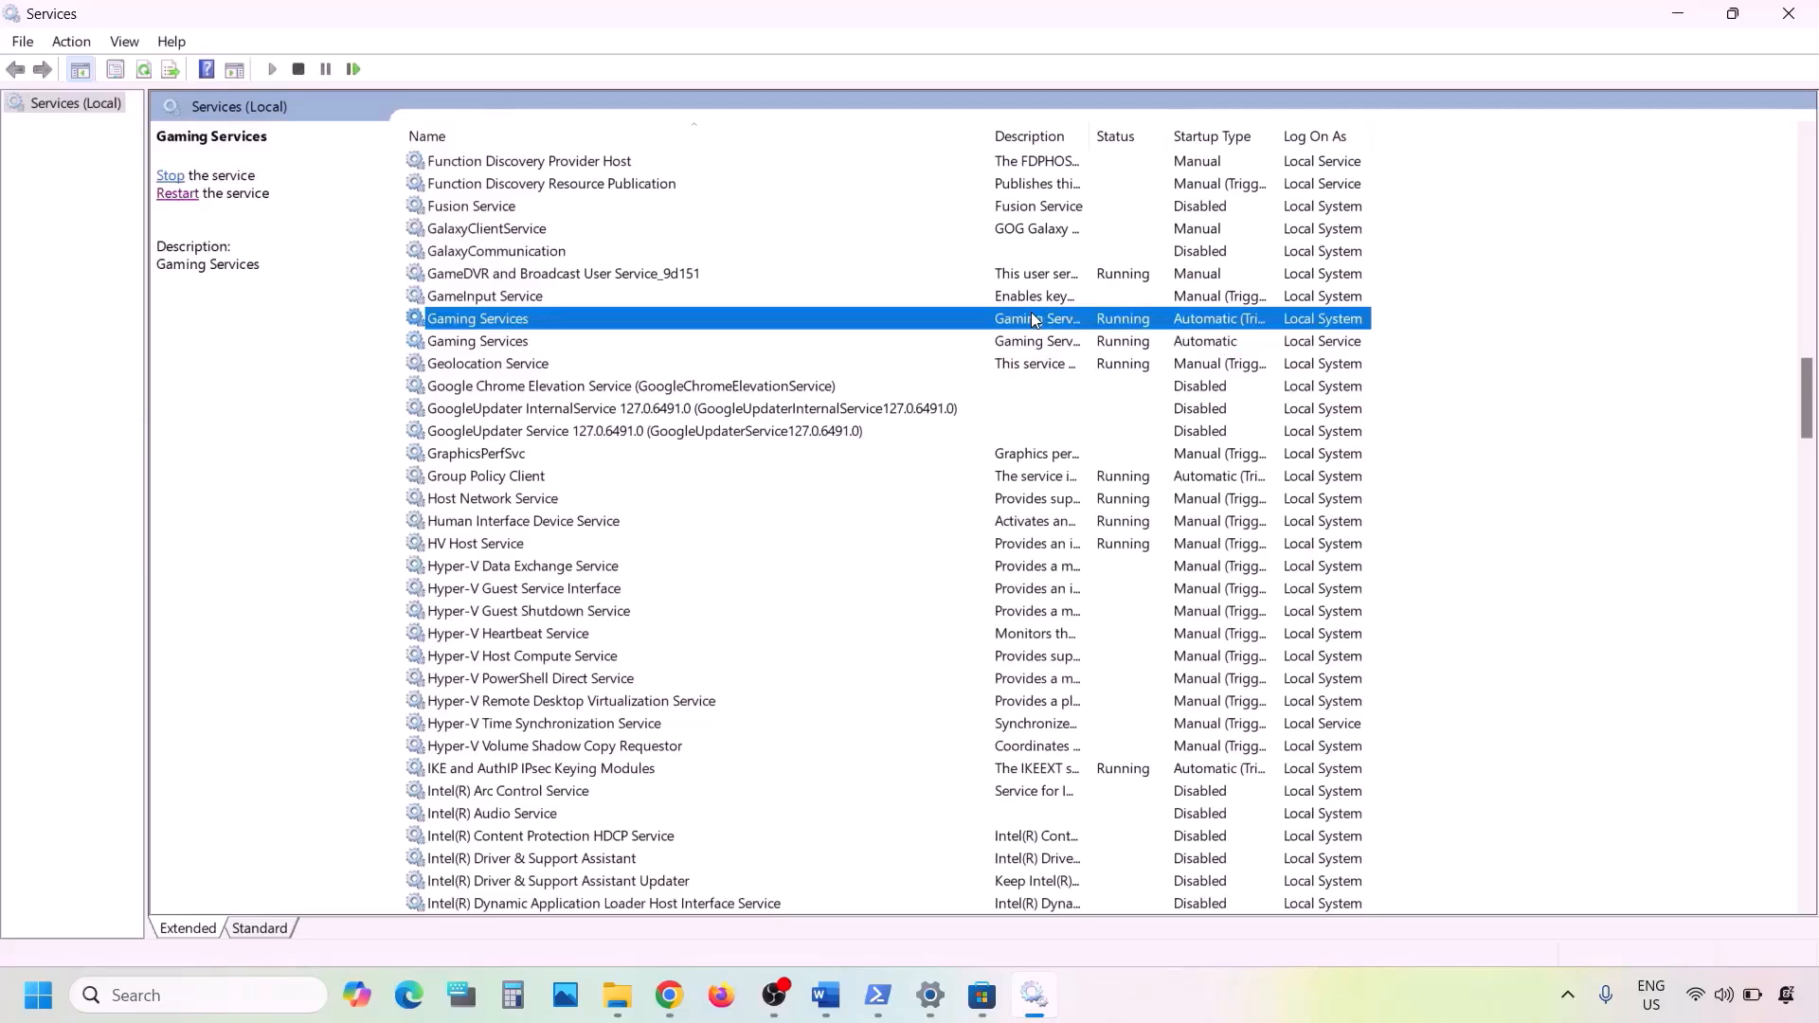
{"action": "key", "text": "m"}
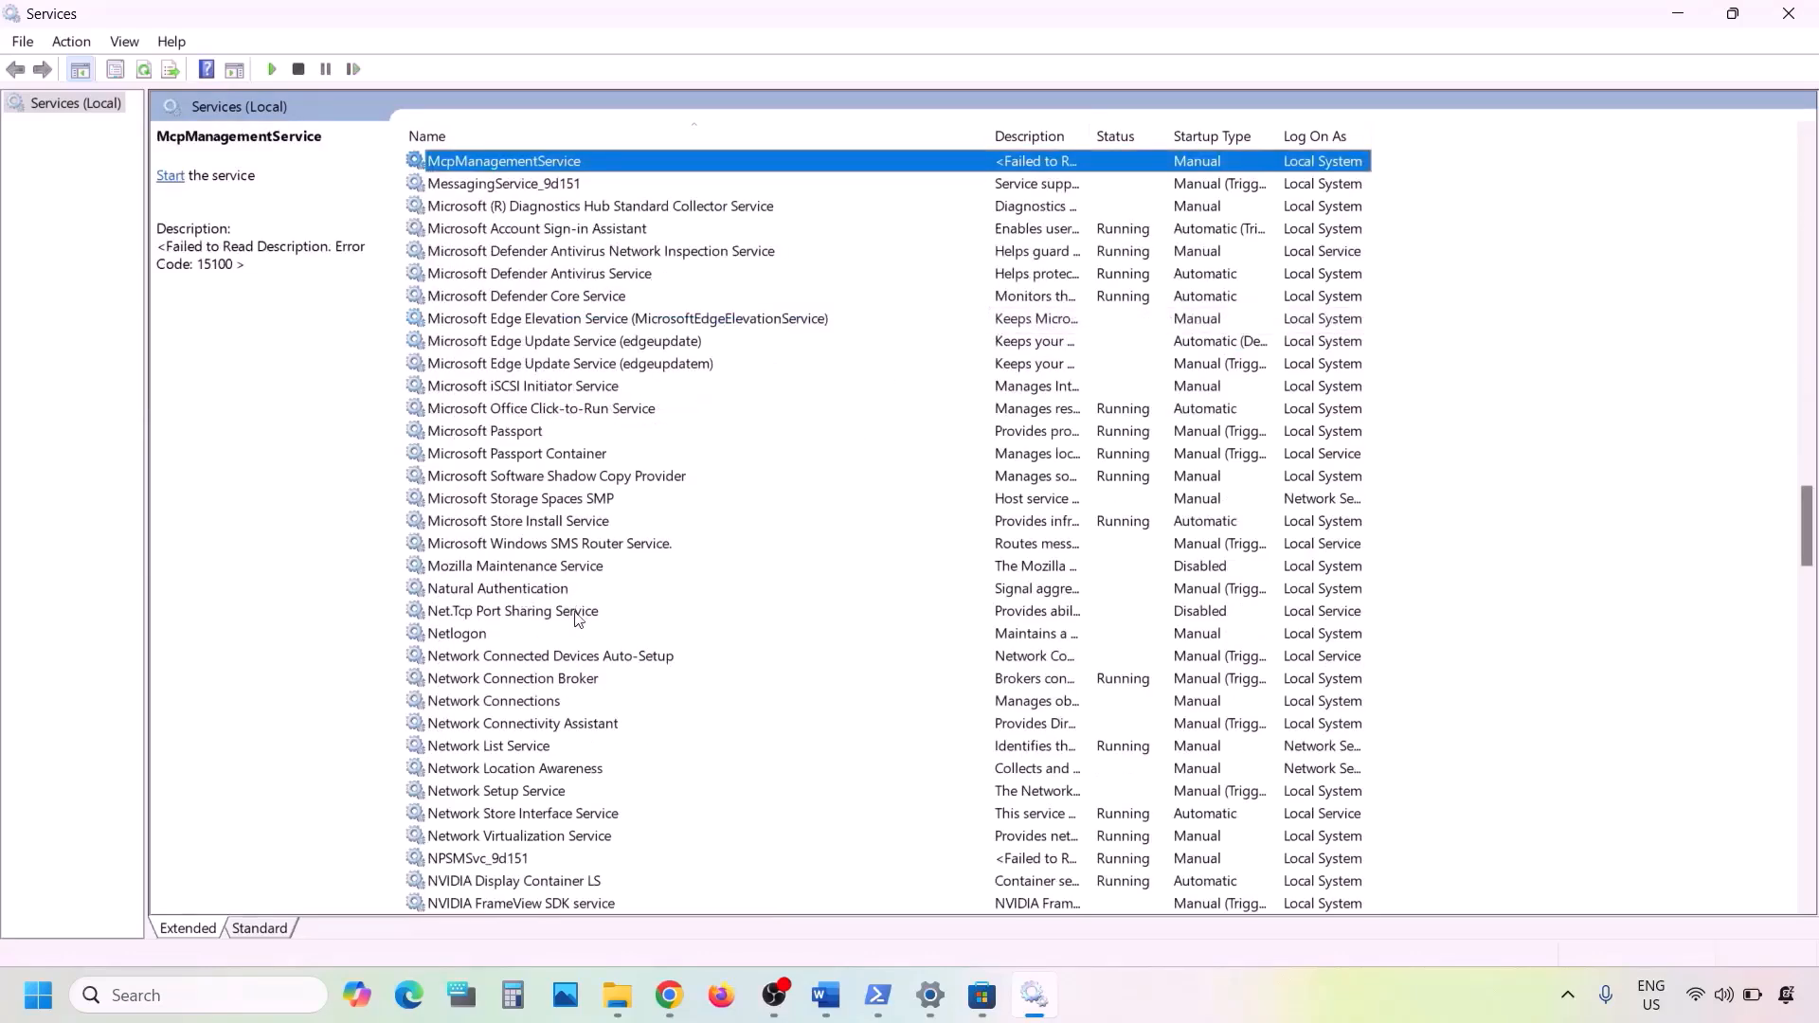
{"action": "left_click", "coordinate": [547, 524]}
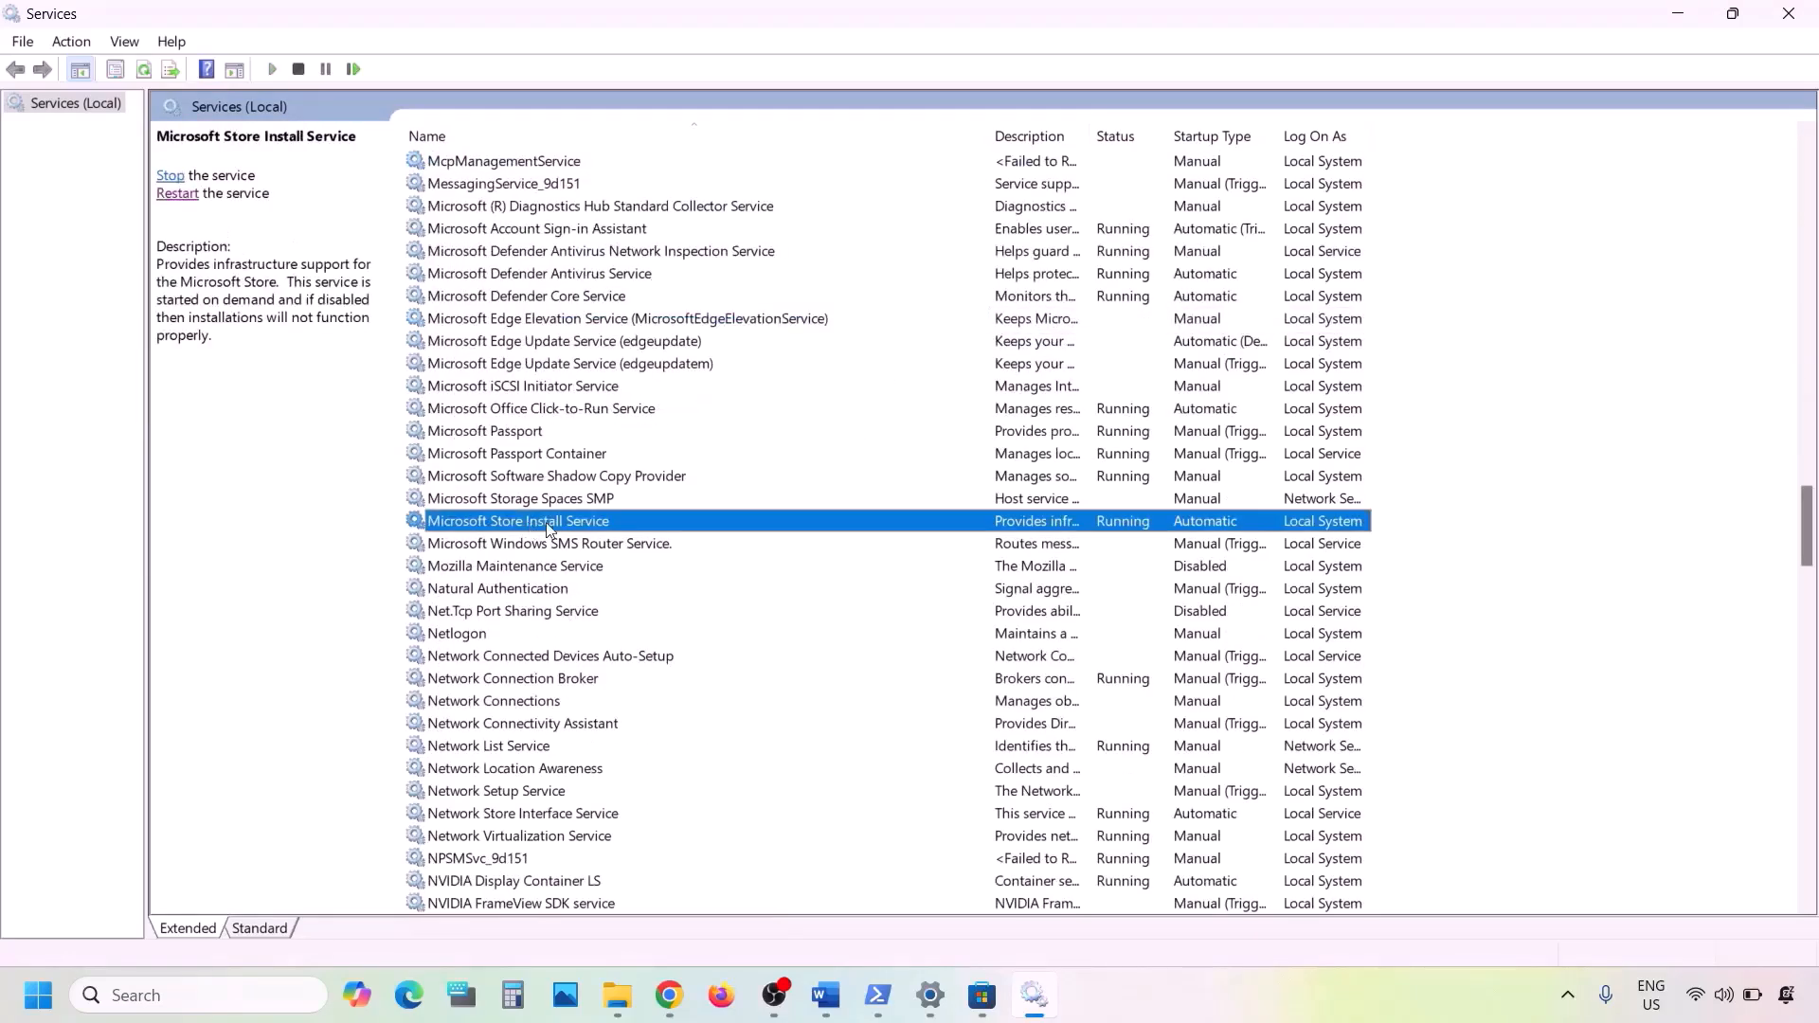
{"action": "double_click", "coordinate": [732, 529]}
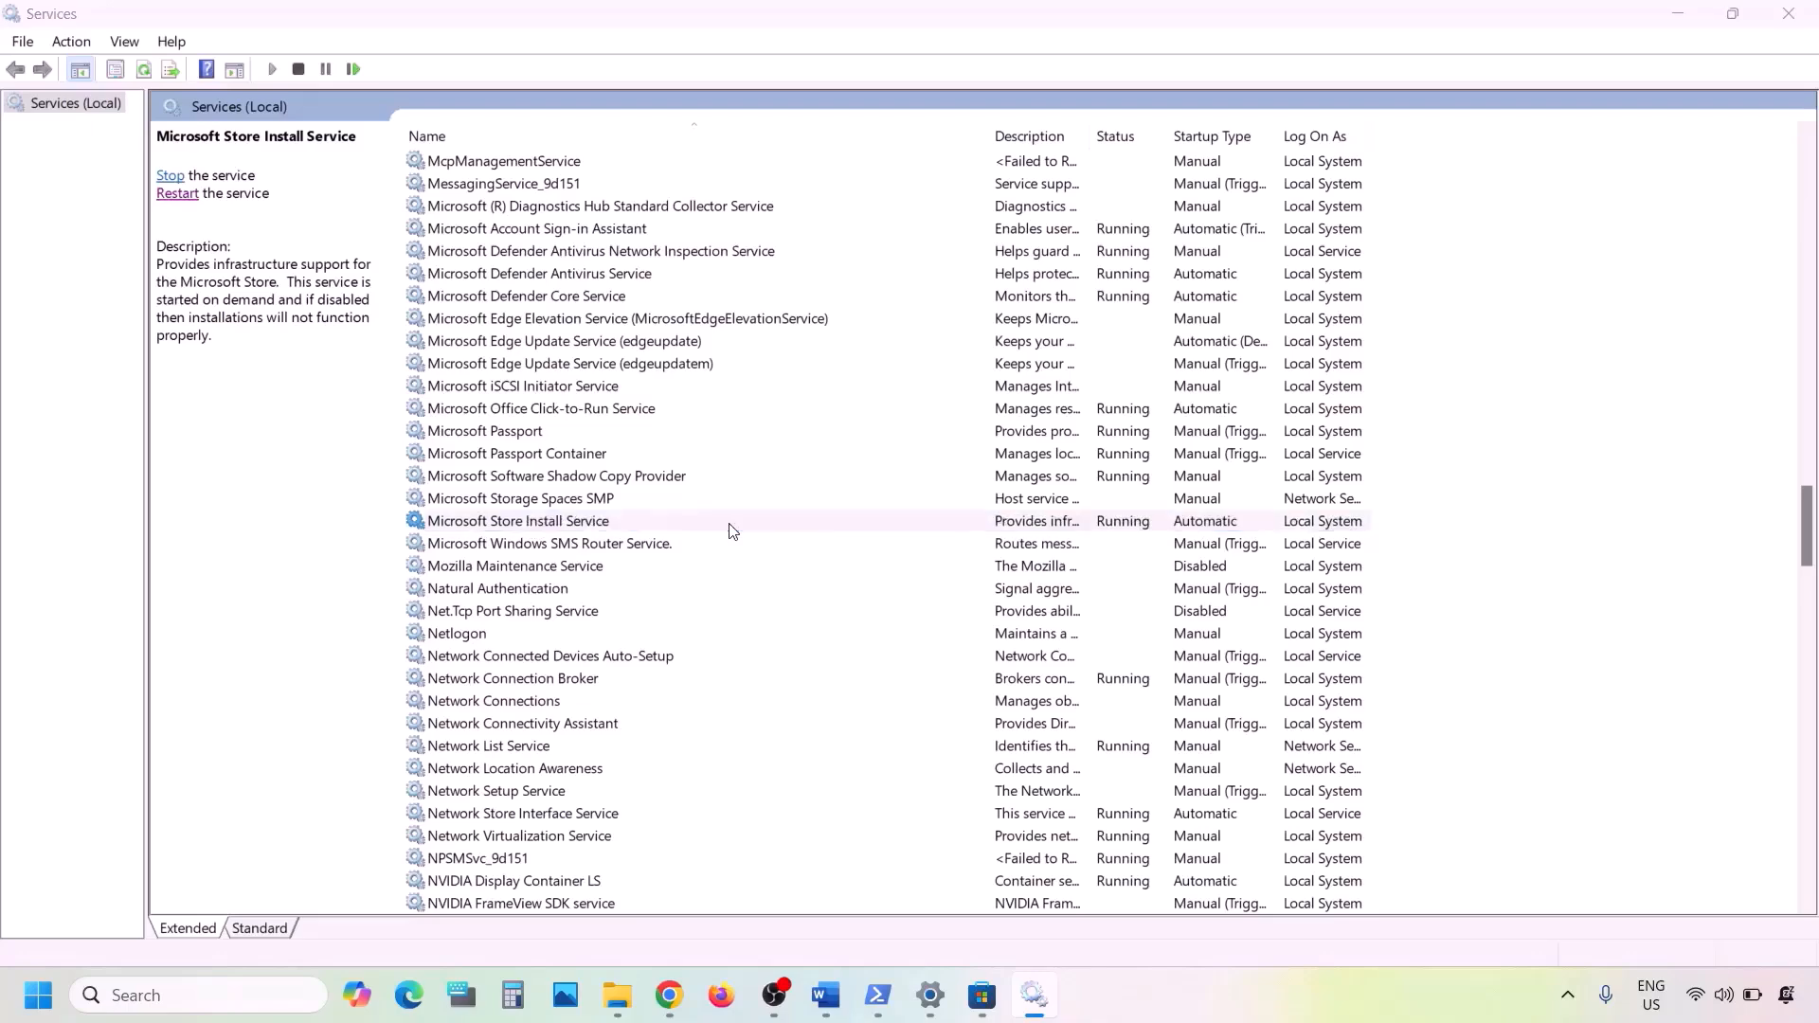
{"action": "left_click", "coordinate": [952, 467]}
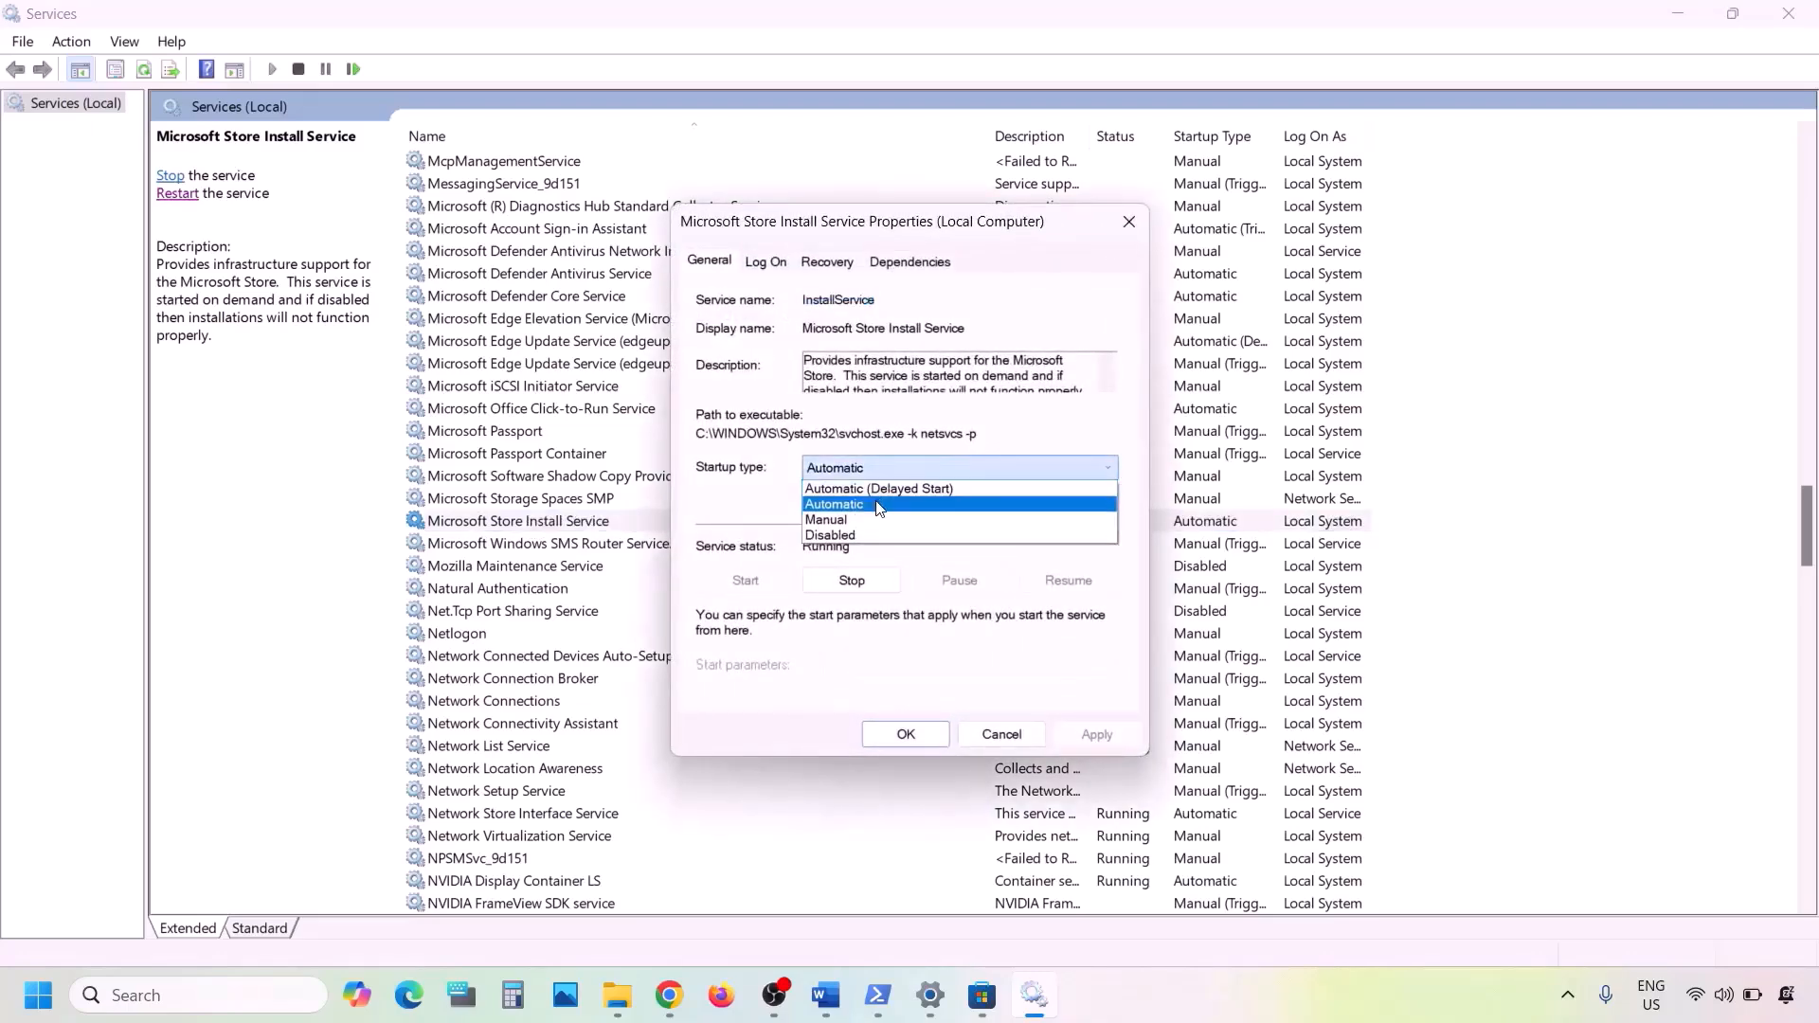
{"action": "left_click", "coordinate": [888, 504]}
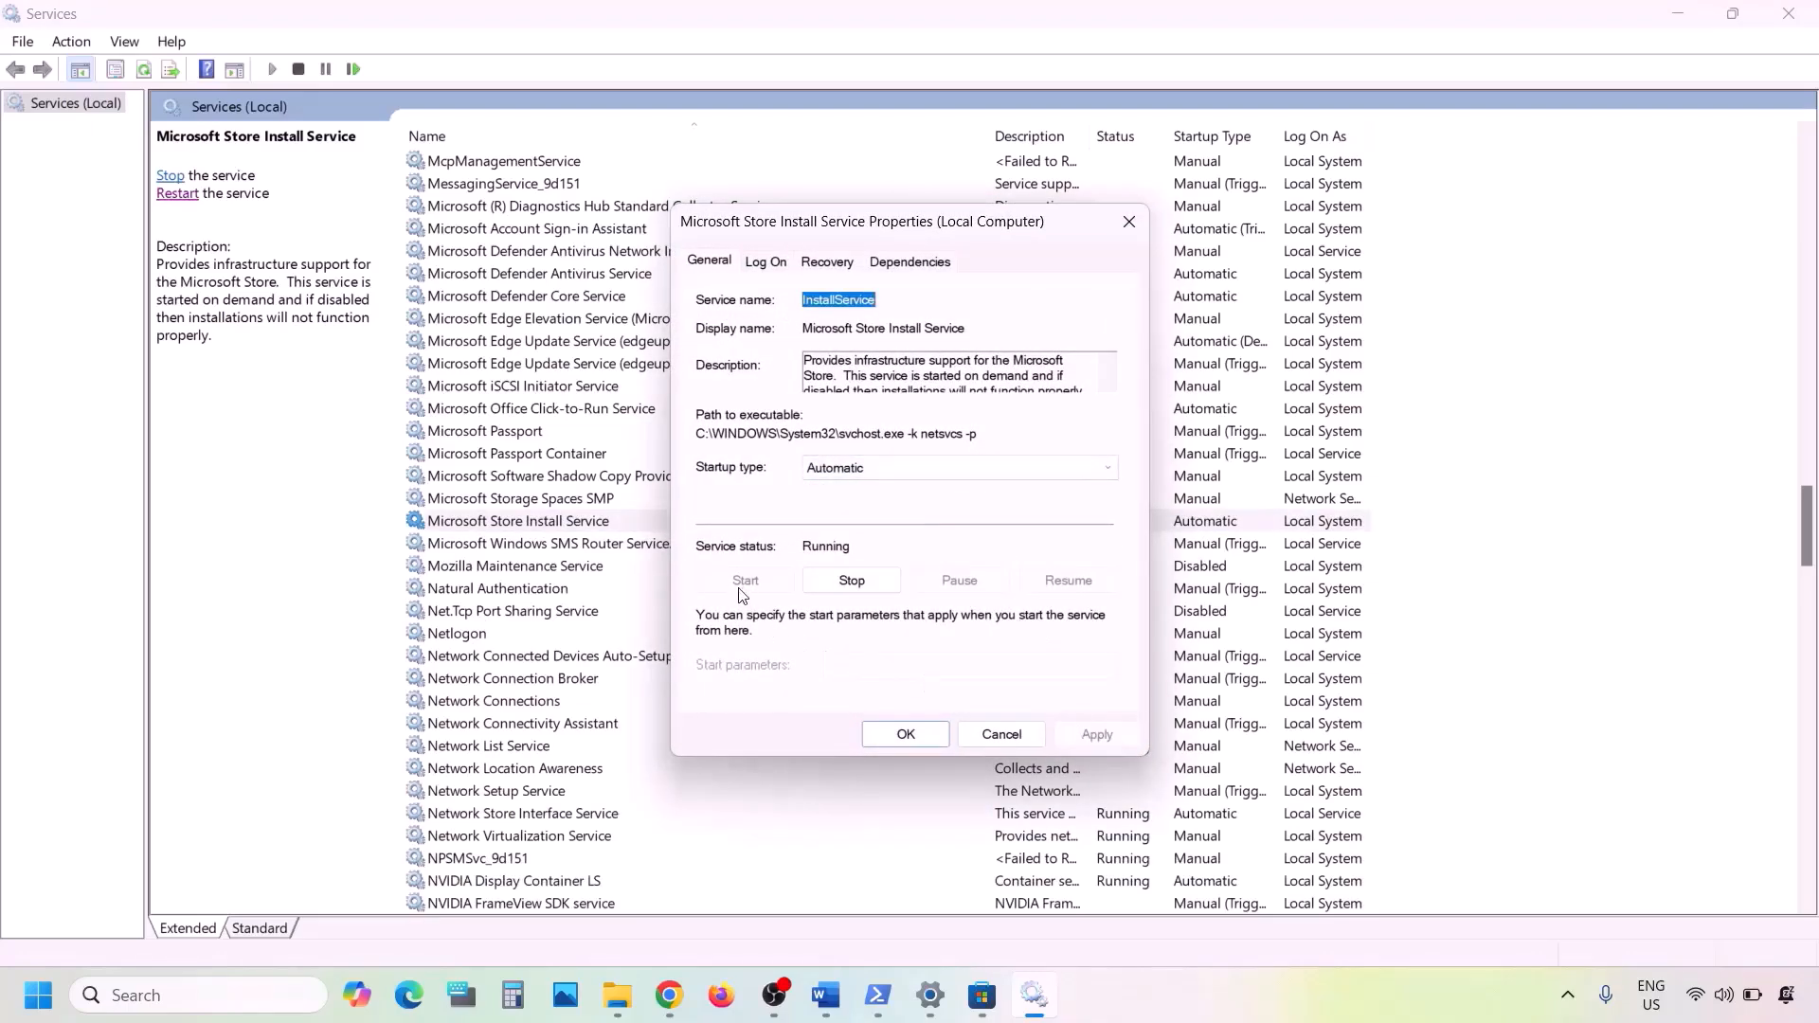
{"action": "left_click", "coordinate": [903, 732]}
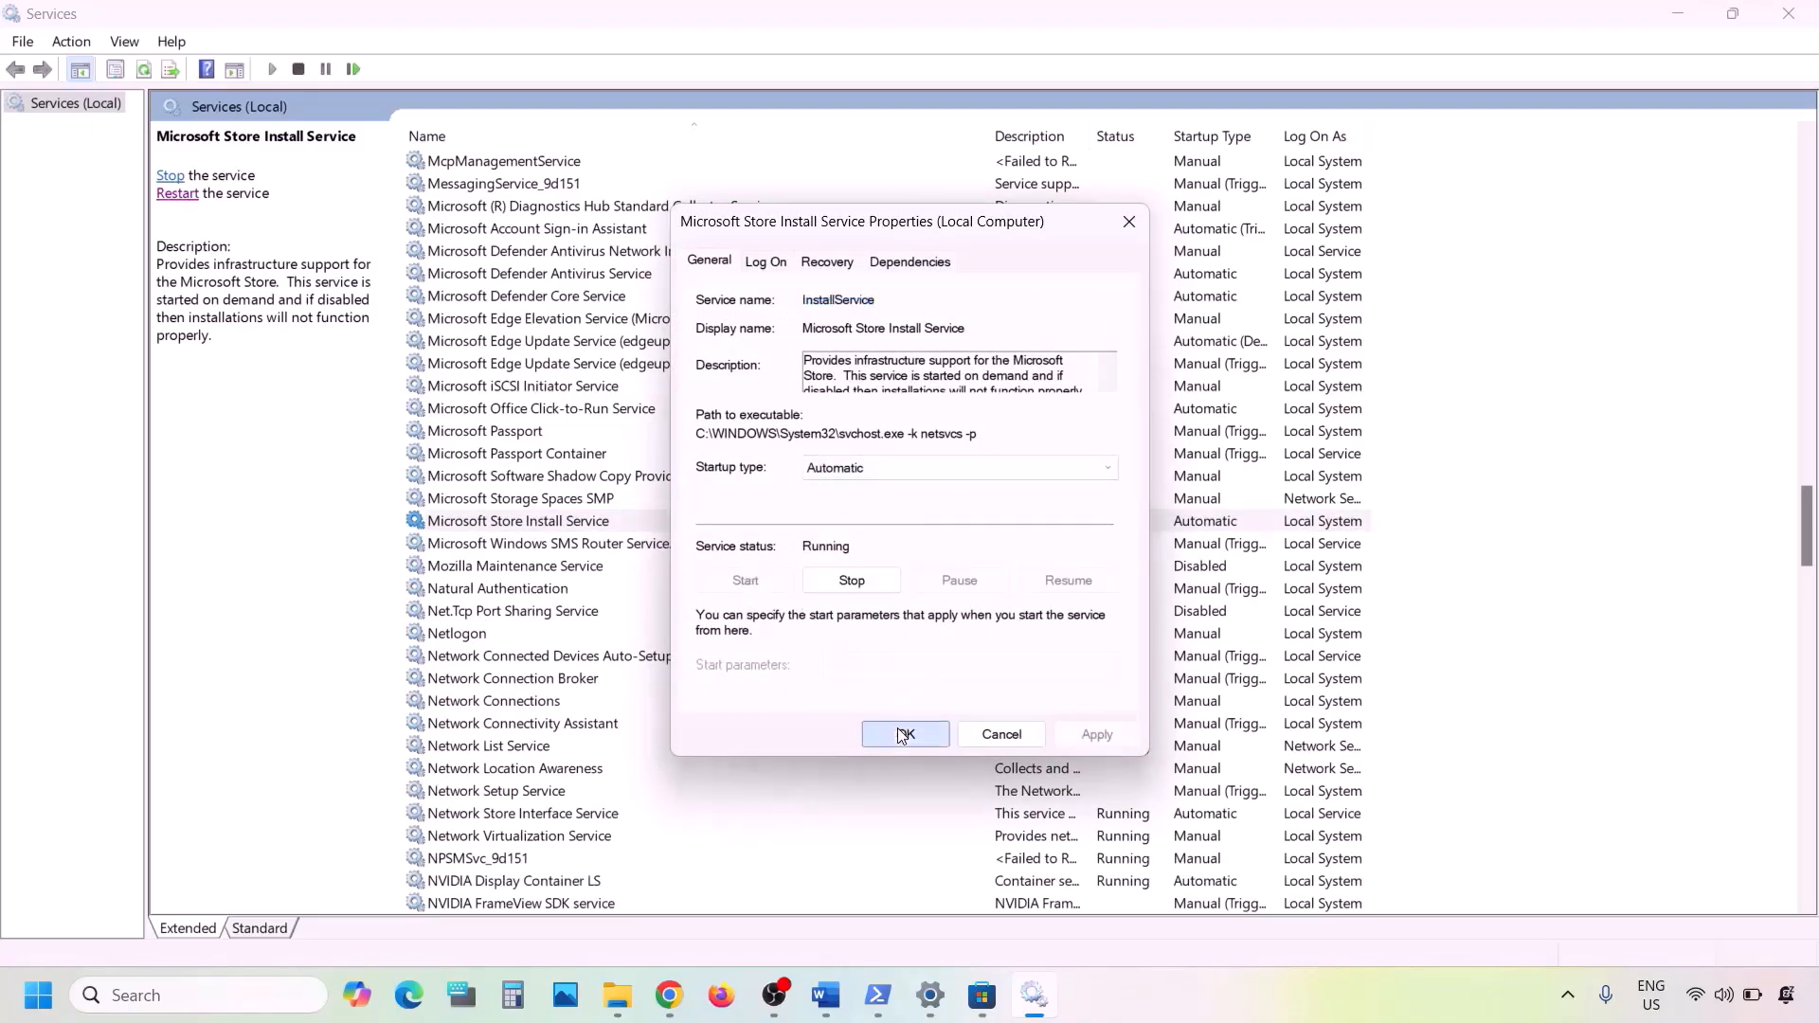
- Consult Step 11 in the Word notes, switch to Settings and check for Windows updates
{"action": "left_click", "coordinate": [826, 996]}
{"action": "scroll", "coordinate": [520, 784], "scroll_direction": "down", "scroll_amount": 10}
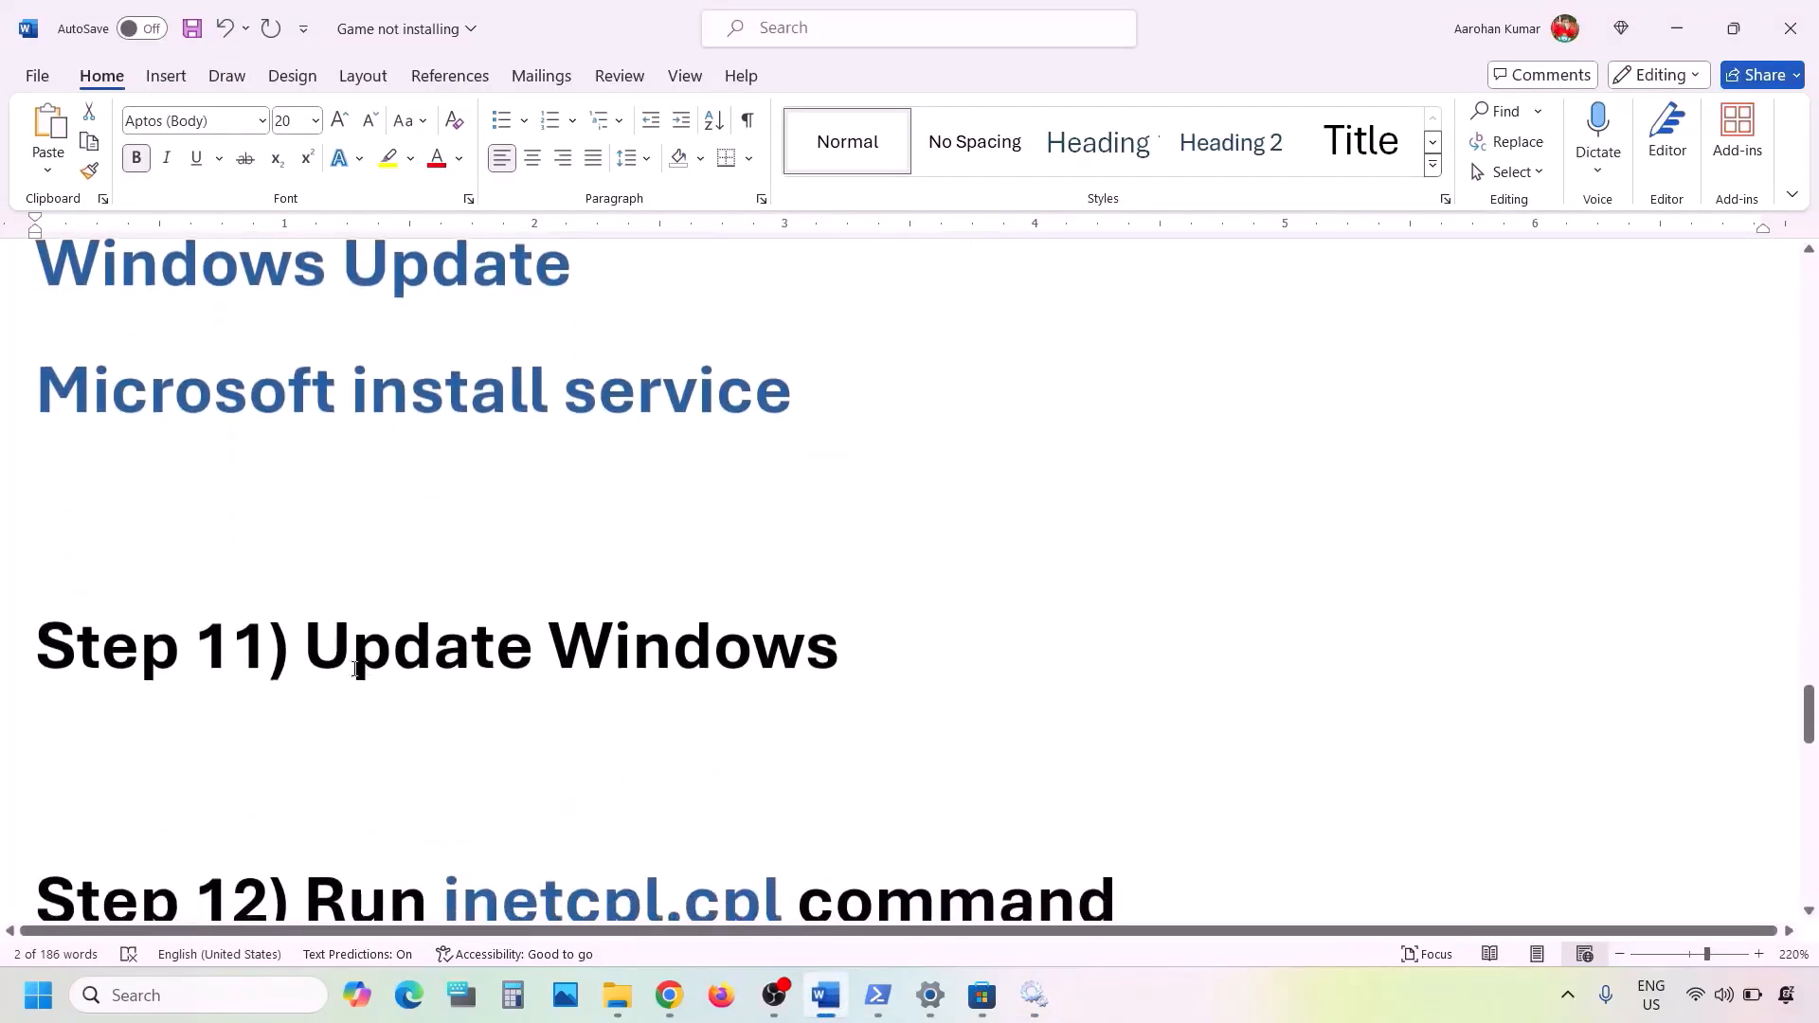
{"action": "left_click_drag", "start_coordinate": [363, 654], "coordinate": [843, 654]}
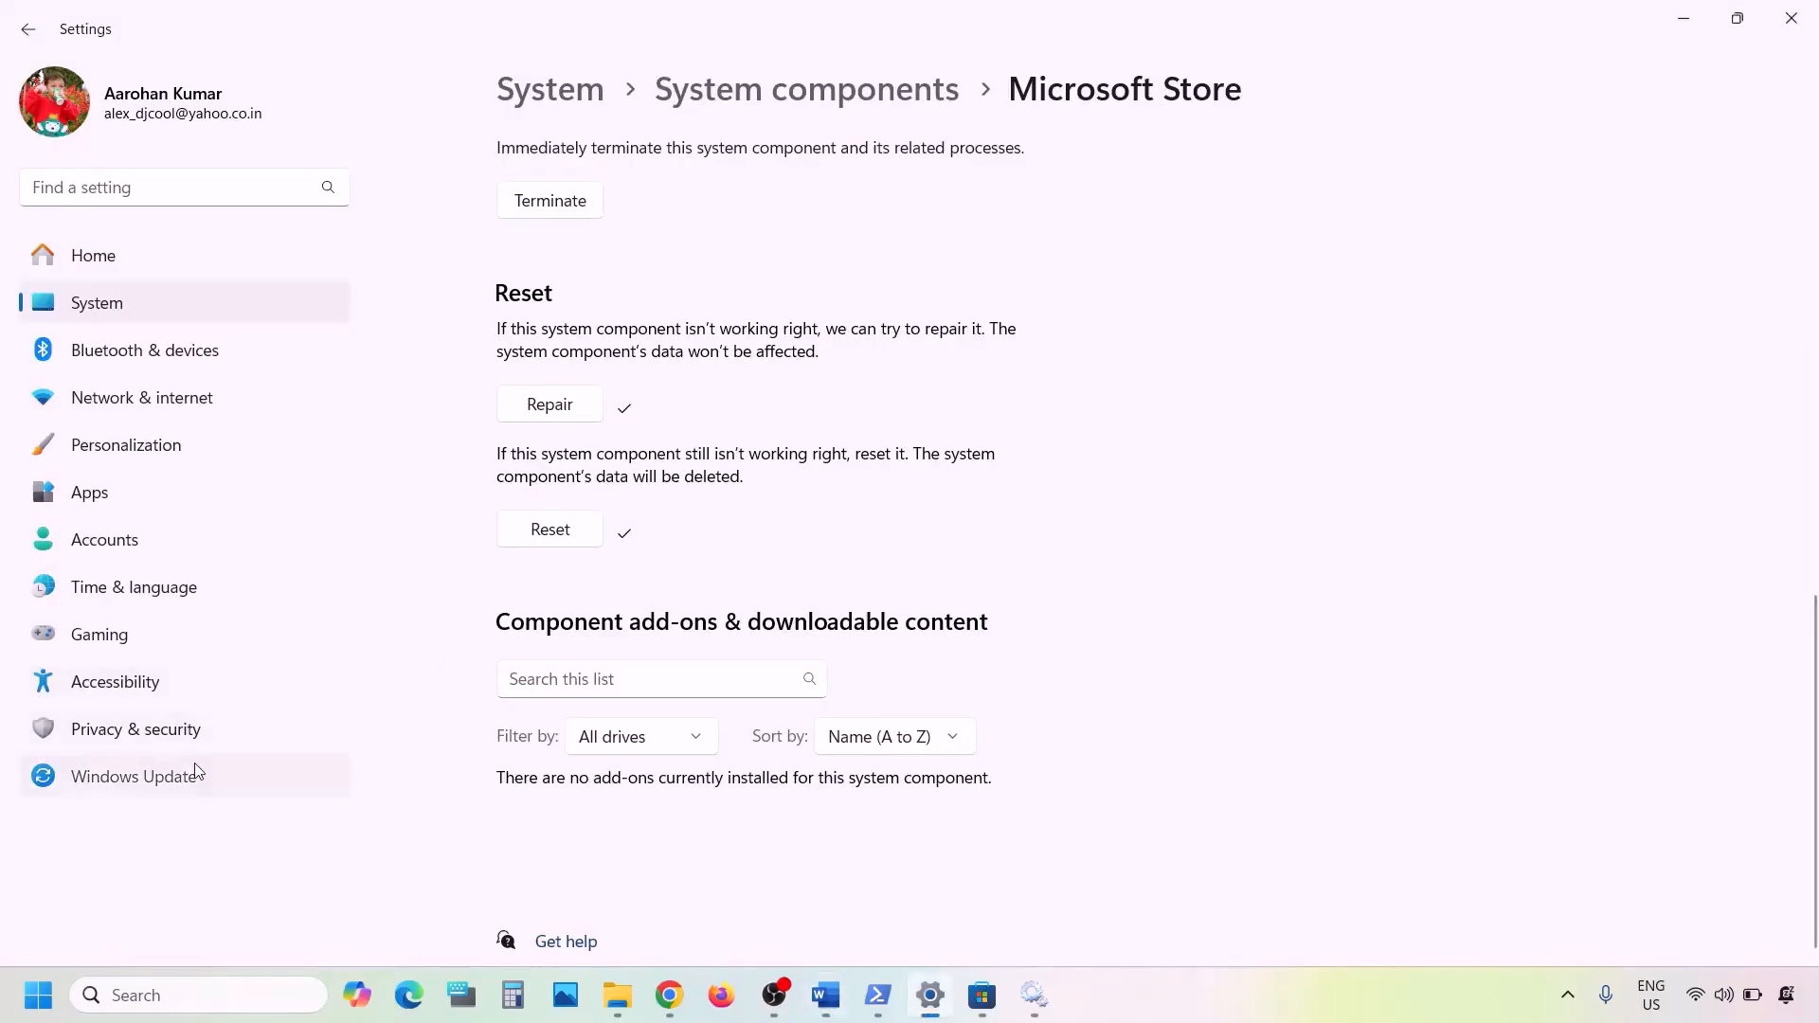
{"action": "left_click", "coordinate": [195, 773]}
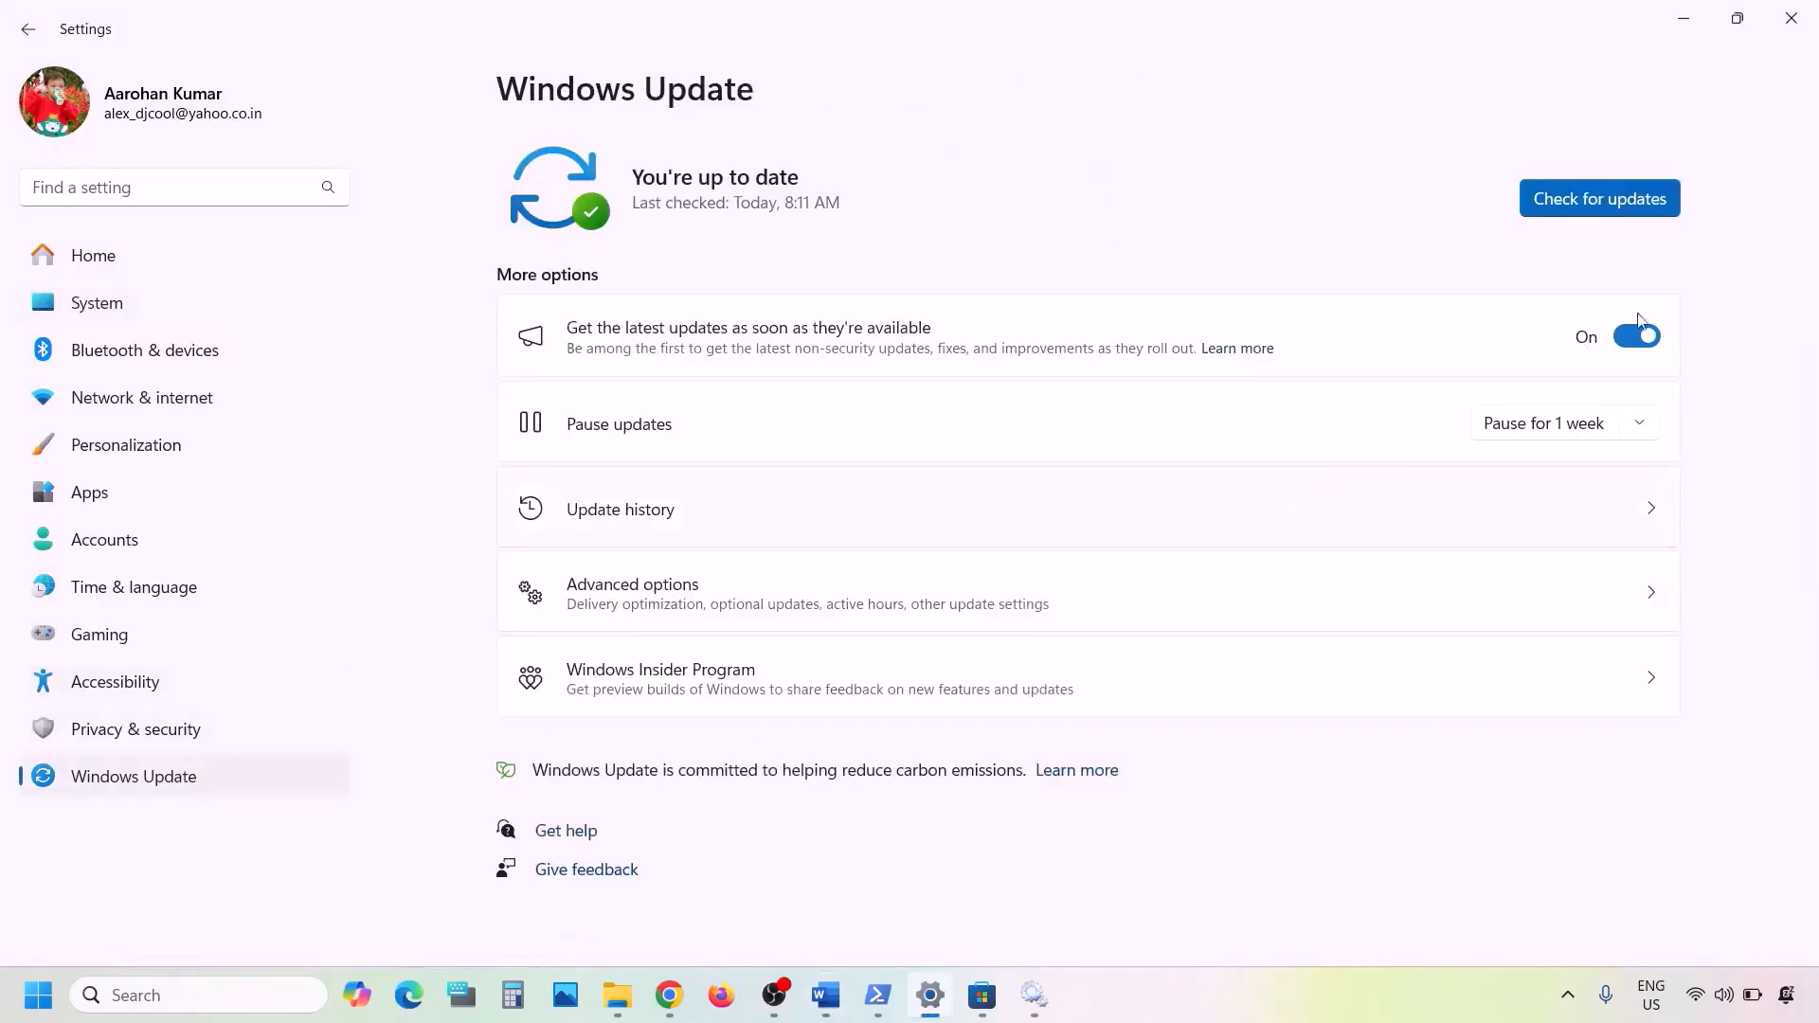
{"action": "left_click", "coordinate": [1637, 212]}
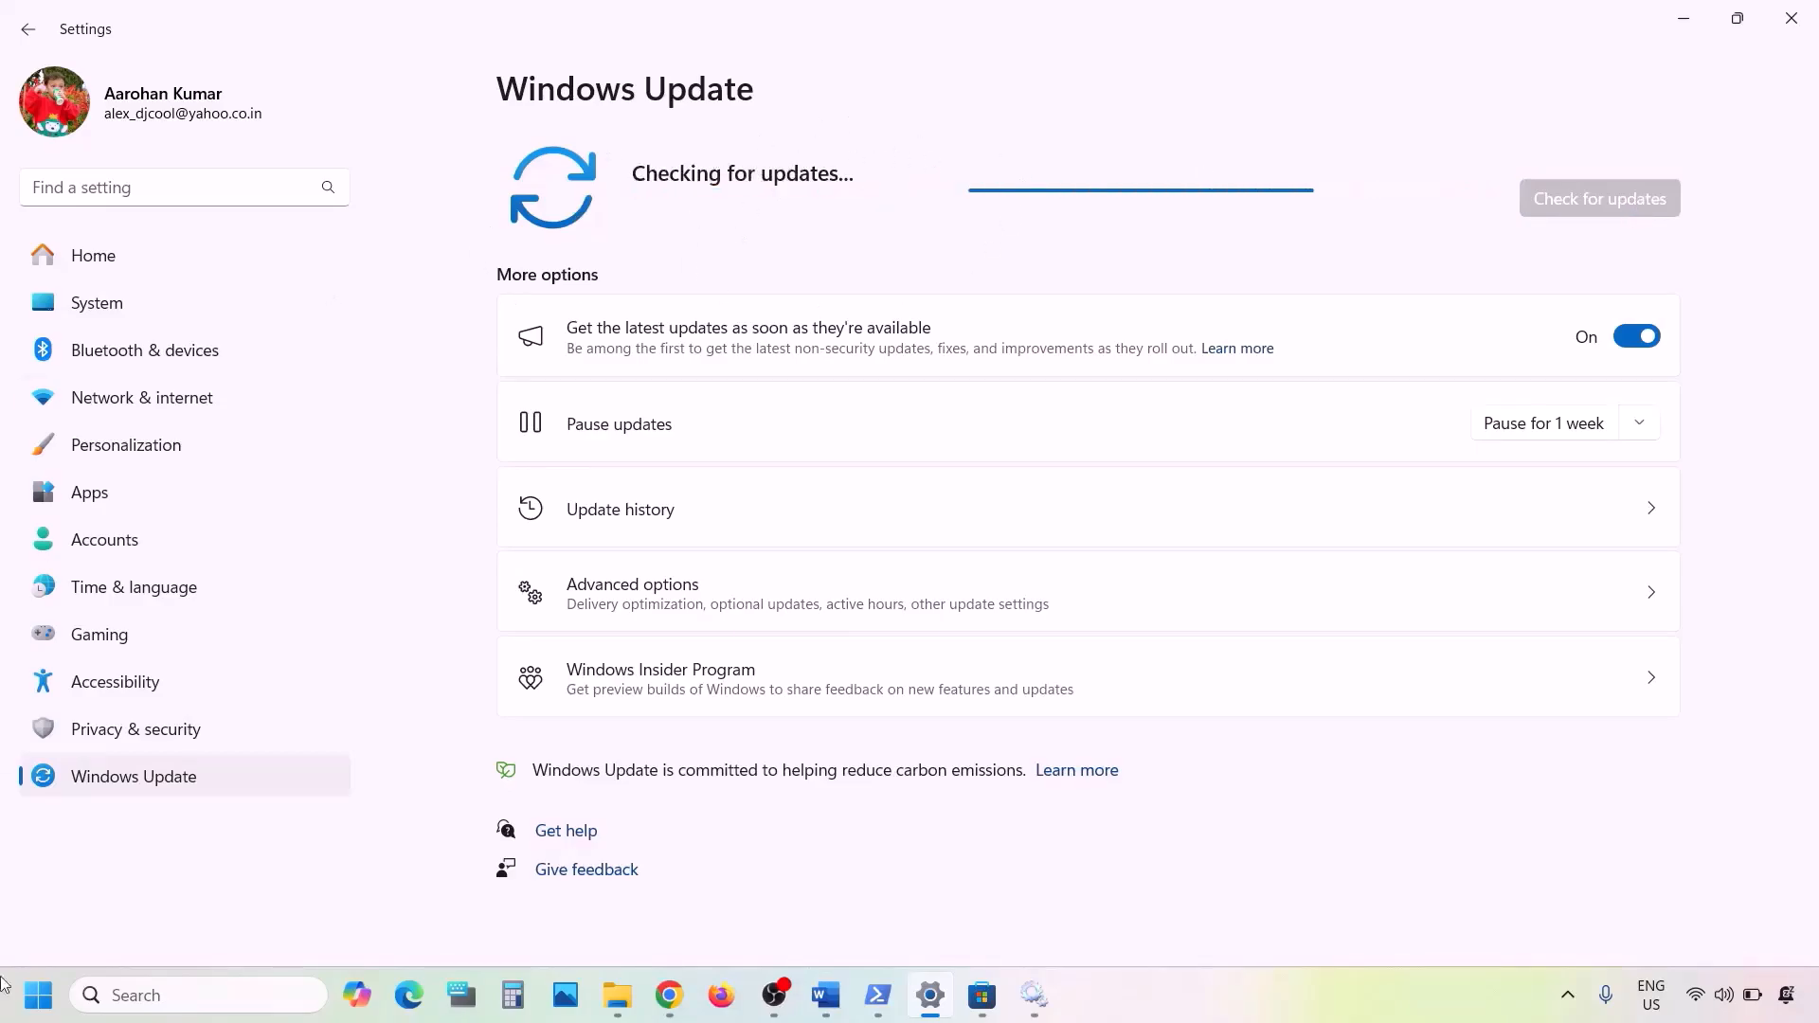
{"action": "left_click", "coordinate": [47, 997]}
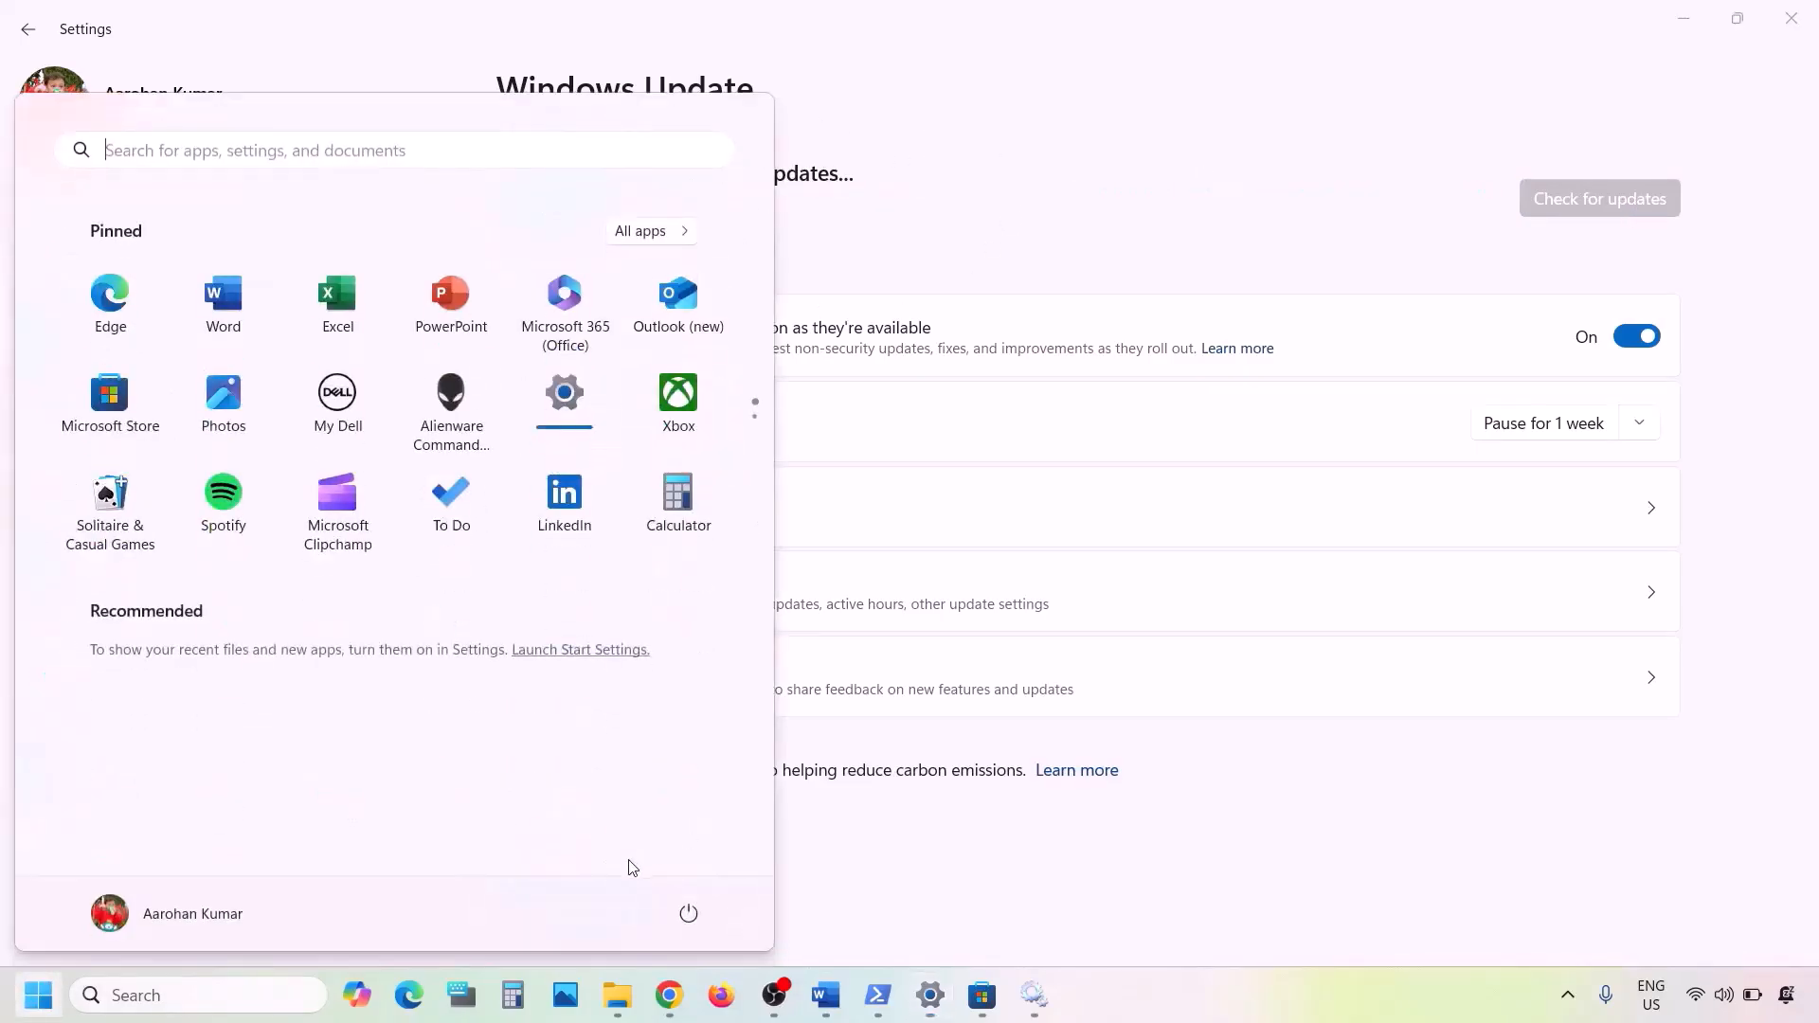
{"action": "left_click", "coordinate": [689, 913]}
{"action": "left_click", "coordinate": [1096, 828]}
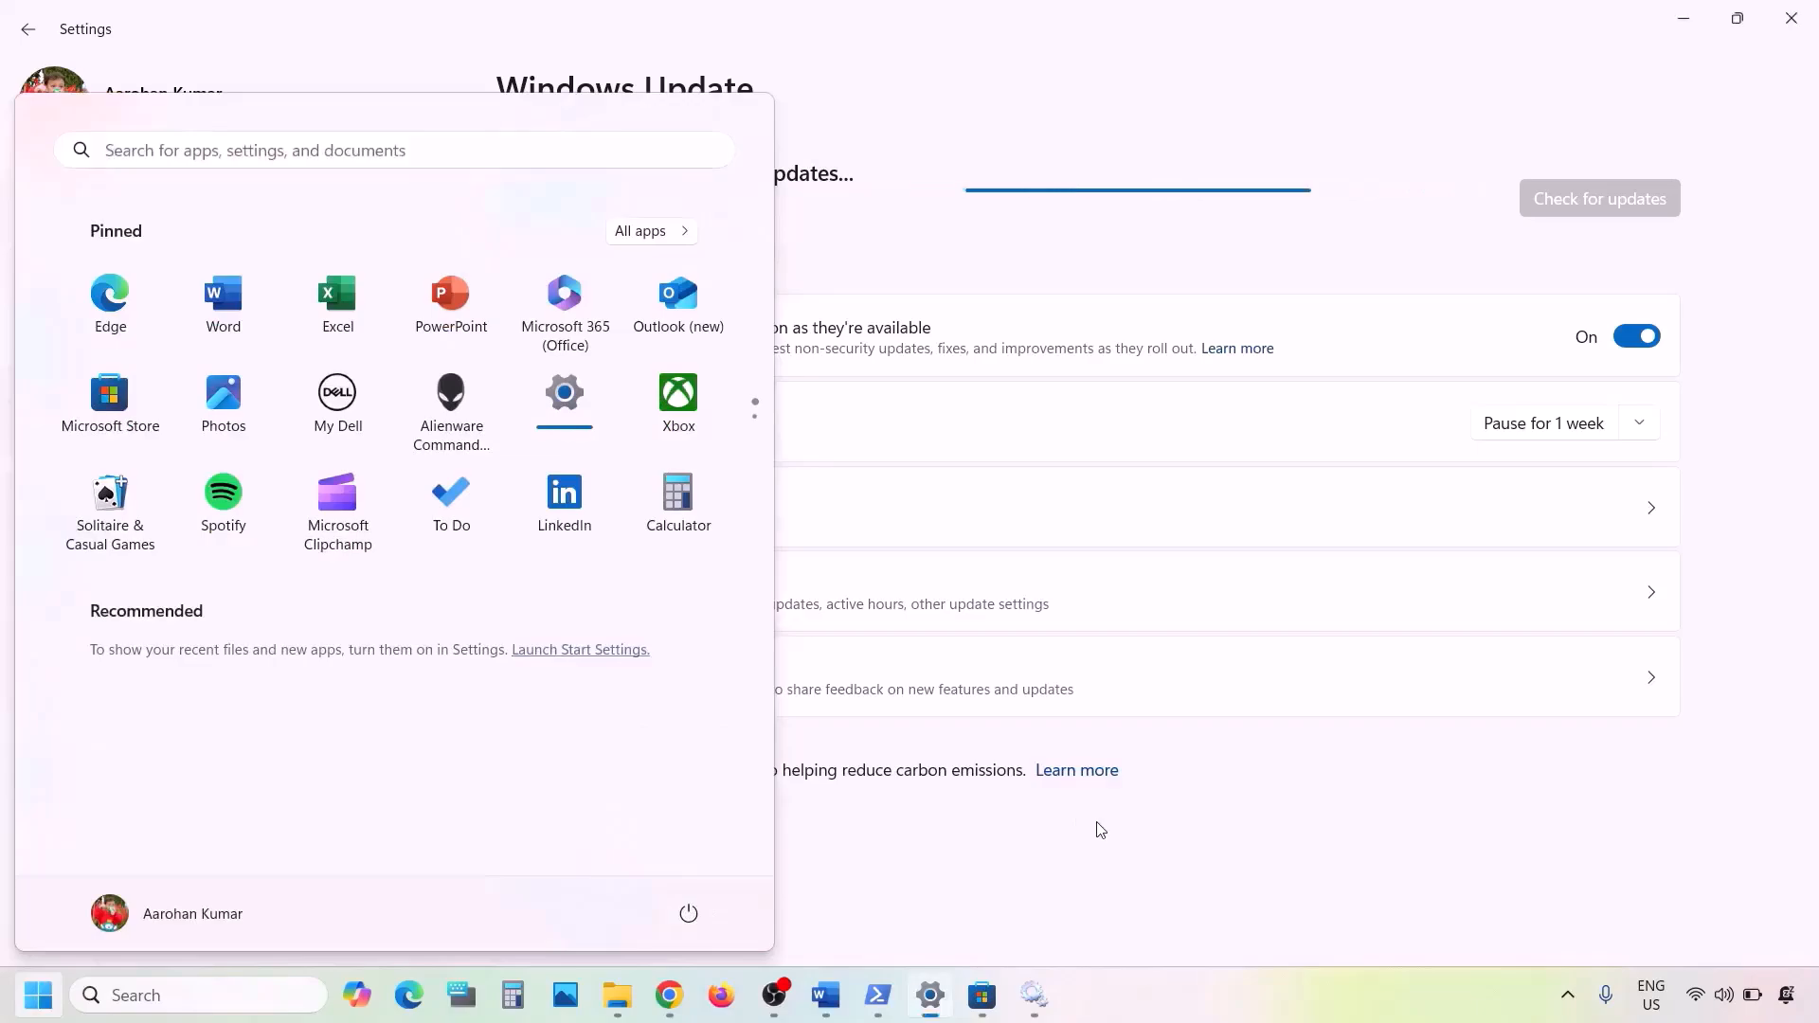
{"action": "left_click", "coordinate": [1096, 828]}
- Copy the inetcpl.cpl command from Step 12 of the Word notes and run it through Windows search
{"action": "left_click", "coordinate": [827, 997]}
{"action": "scroll", "coordinate": [731, 698], "scroll_direction": "down", "scroll_amount": 3}
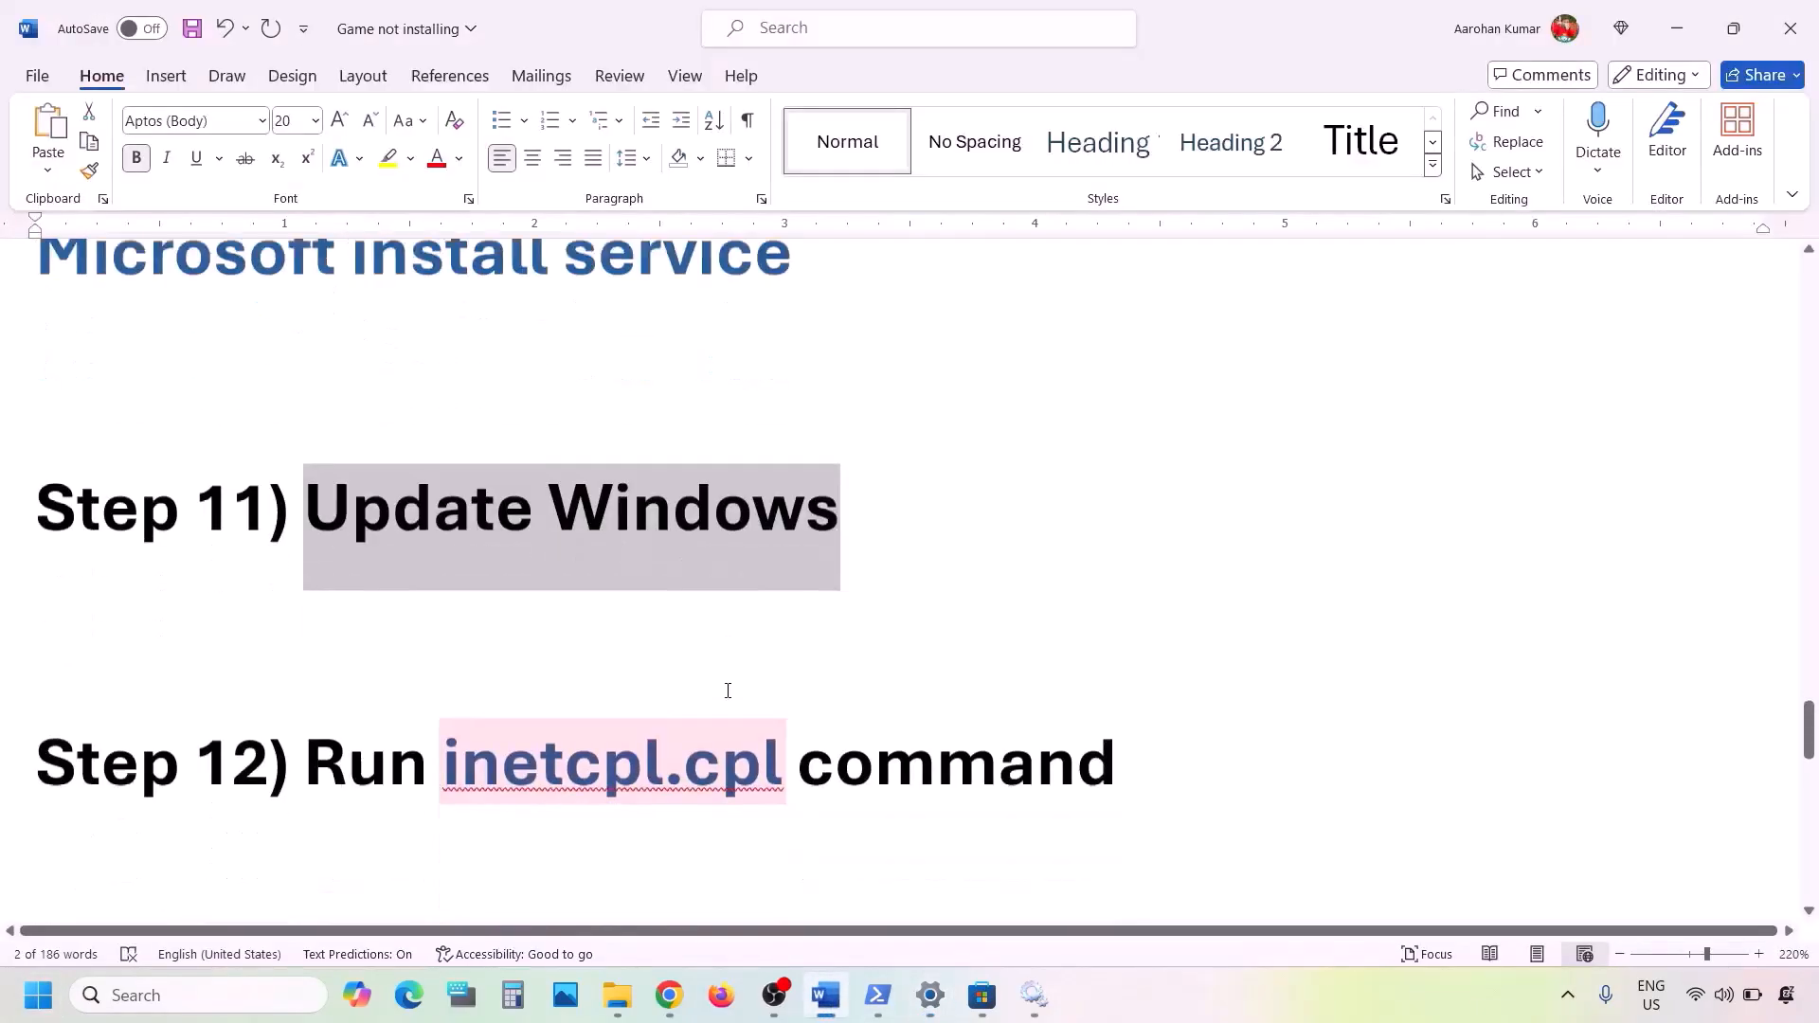
{"action": "left_click_drag", "start_coordinate": [786, 660], "coordinate": [481, 668]}
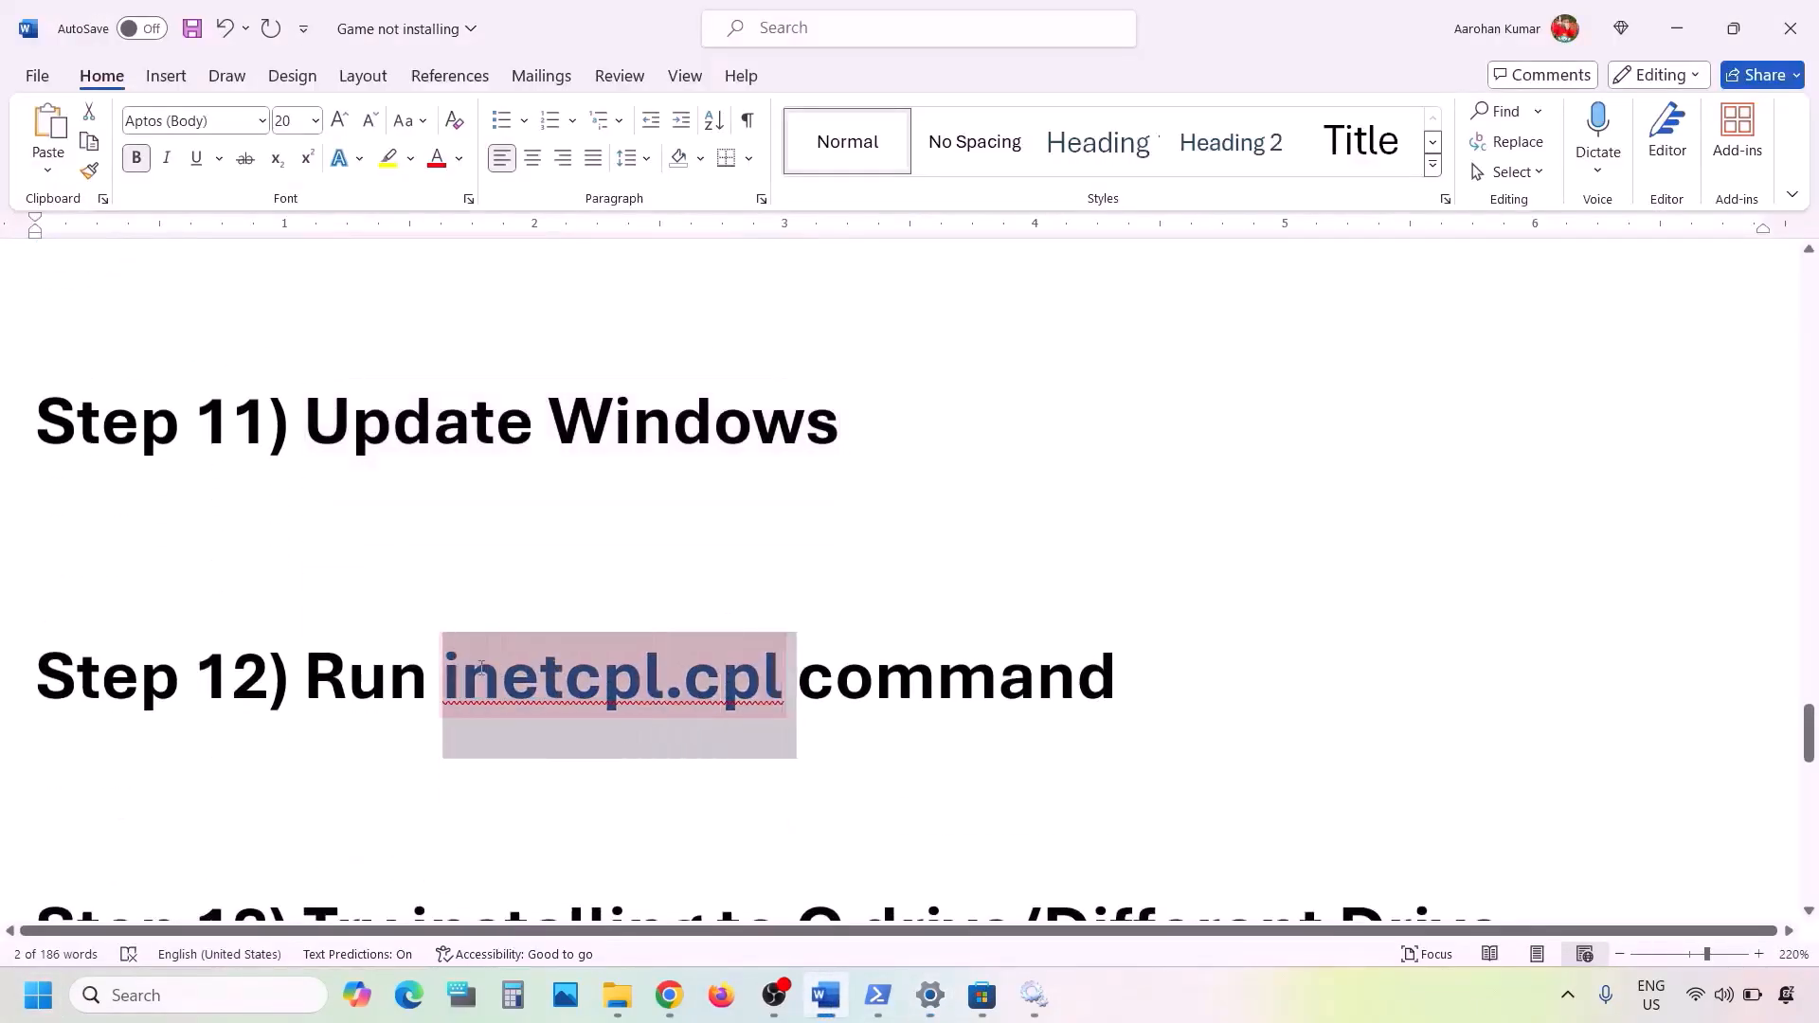
{"action": "key", "text": "ctrl+c"}
{"action": "left_click", "coordinate": [213, 996]}
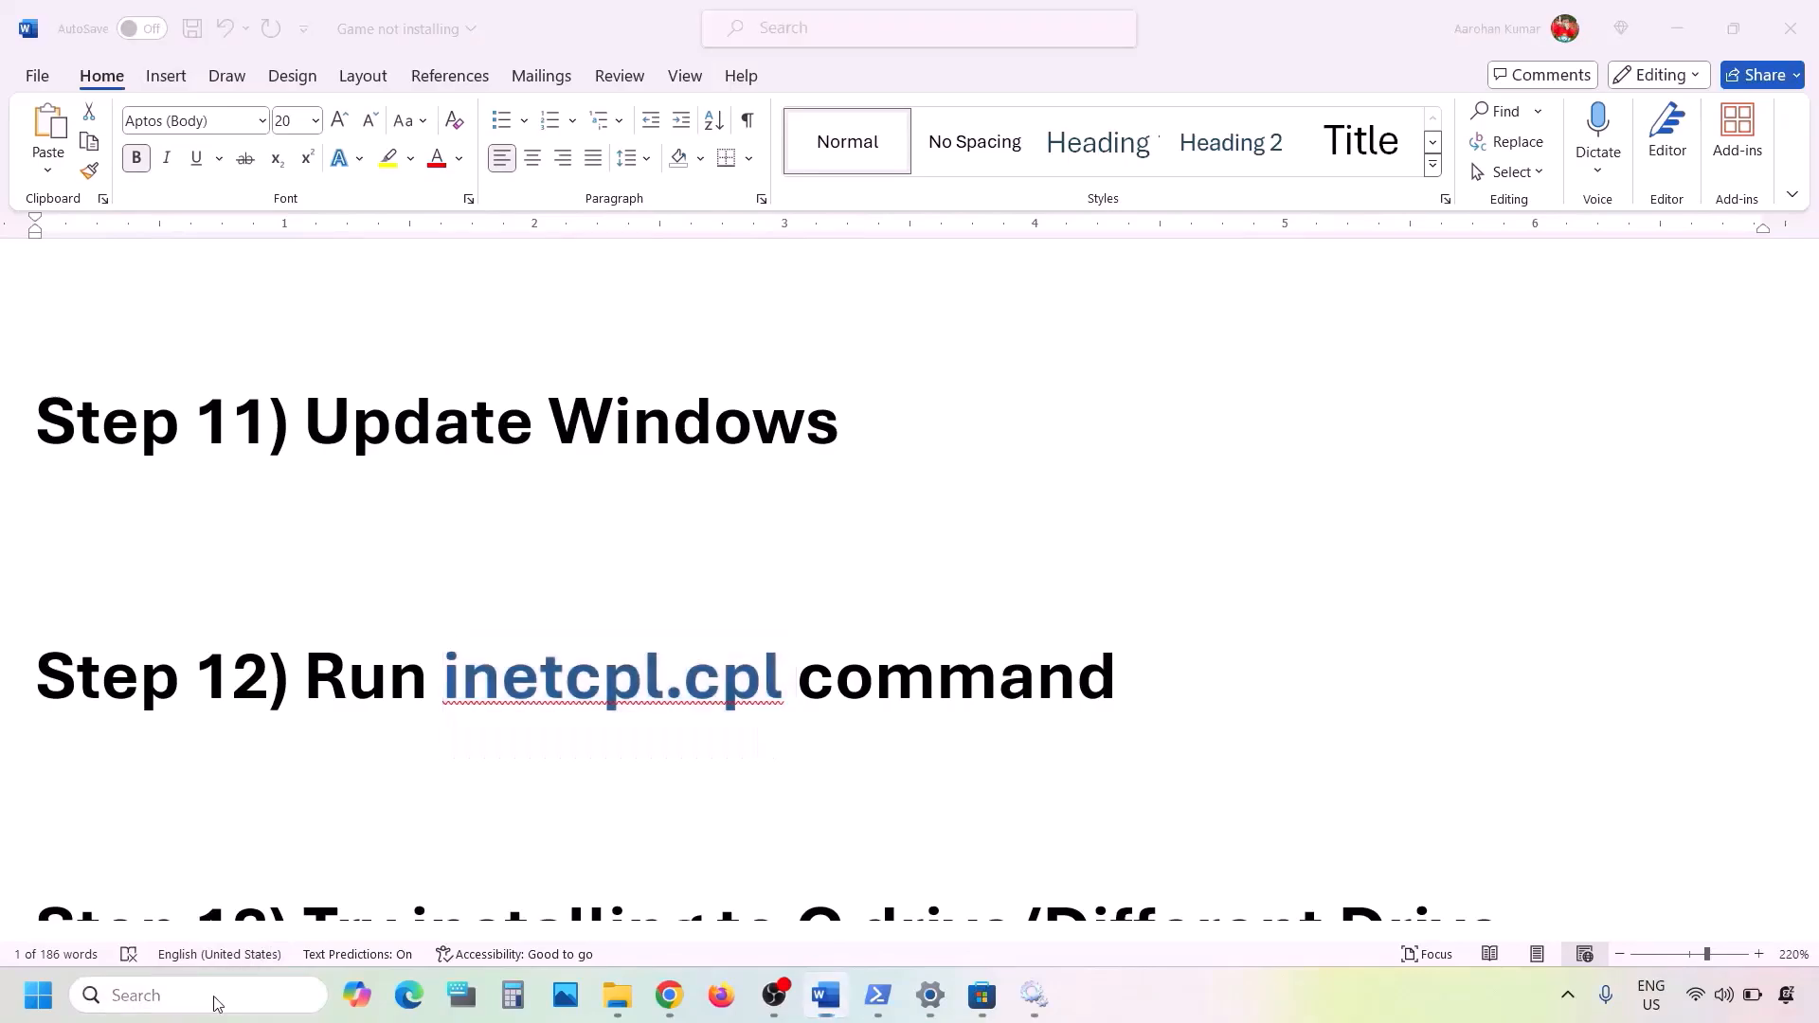
{"action": "key", "text": "ctrl+v"}
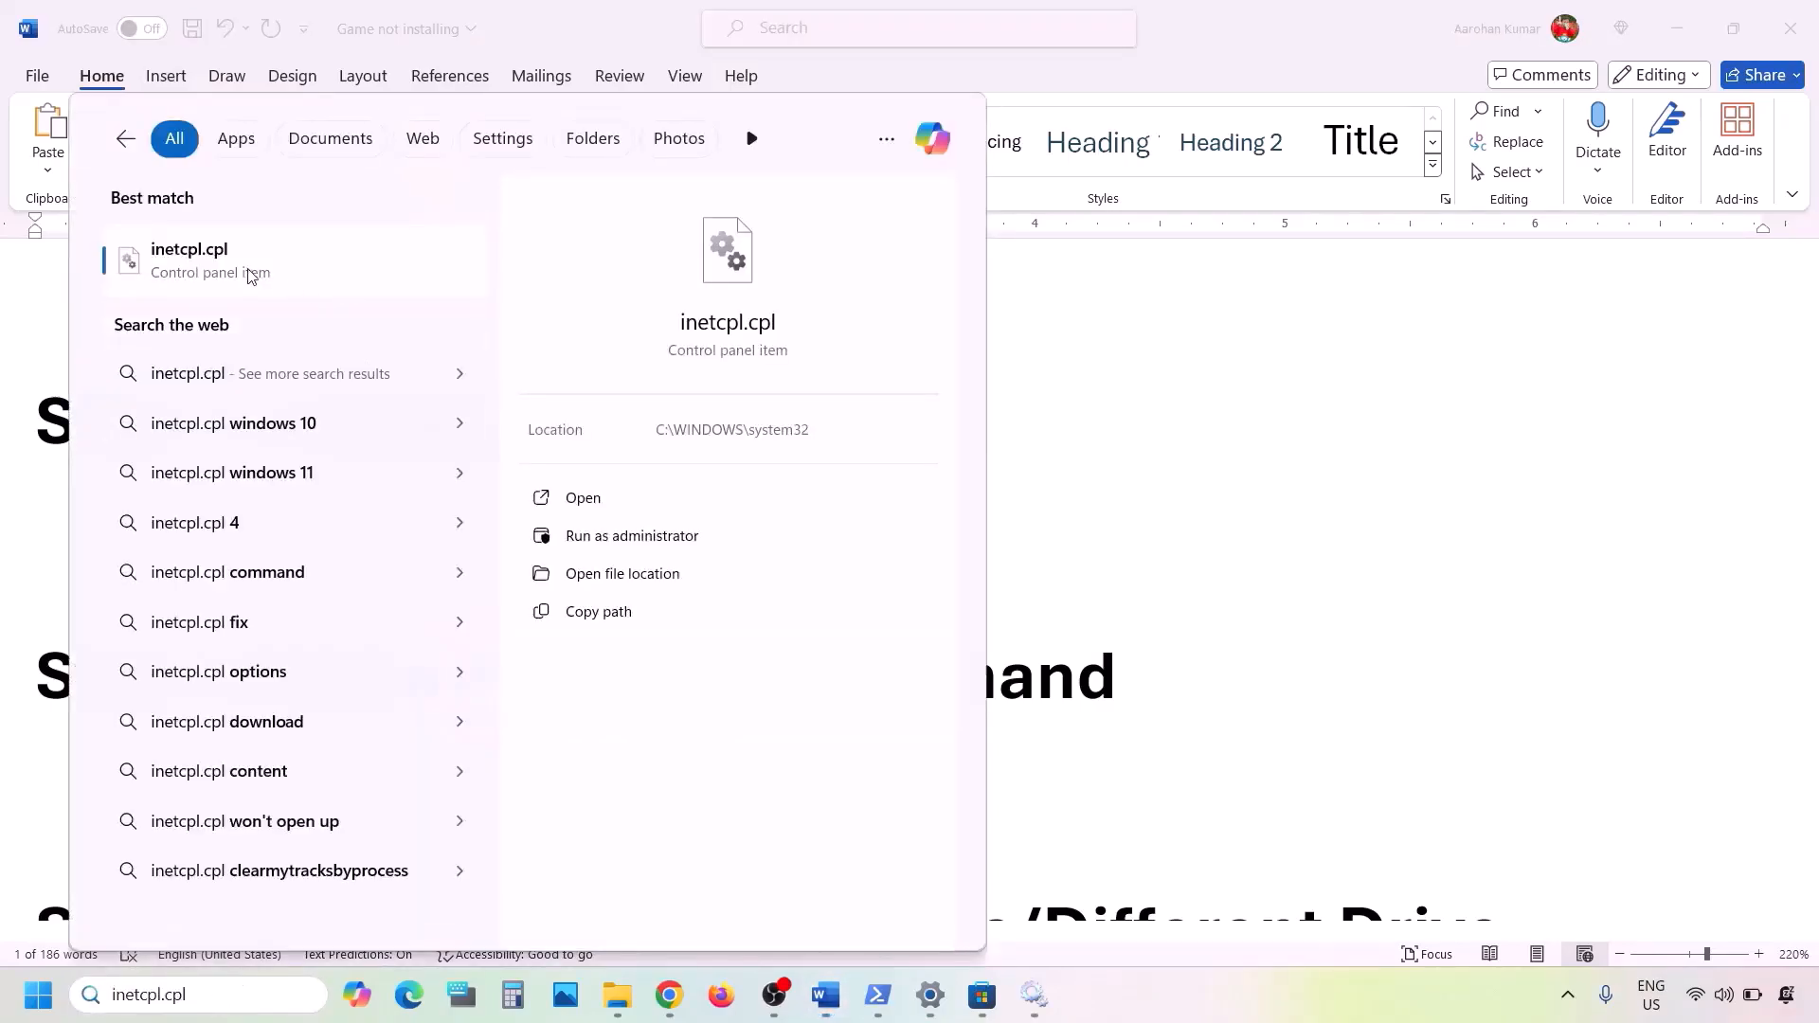
{"action": "left_click", "coordinate": [250, 274]}
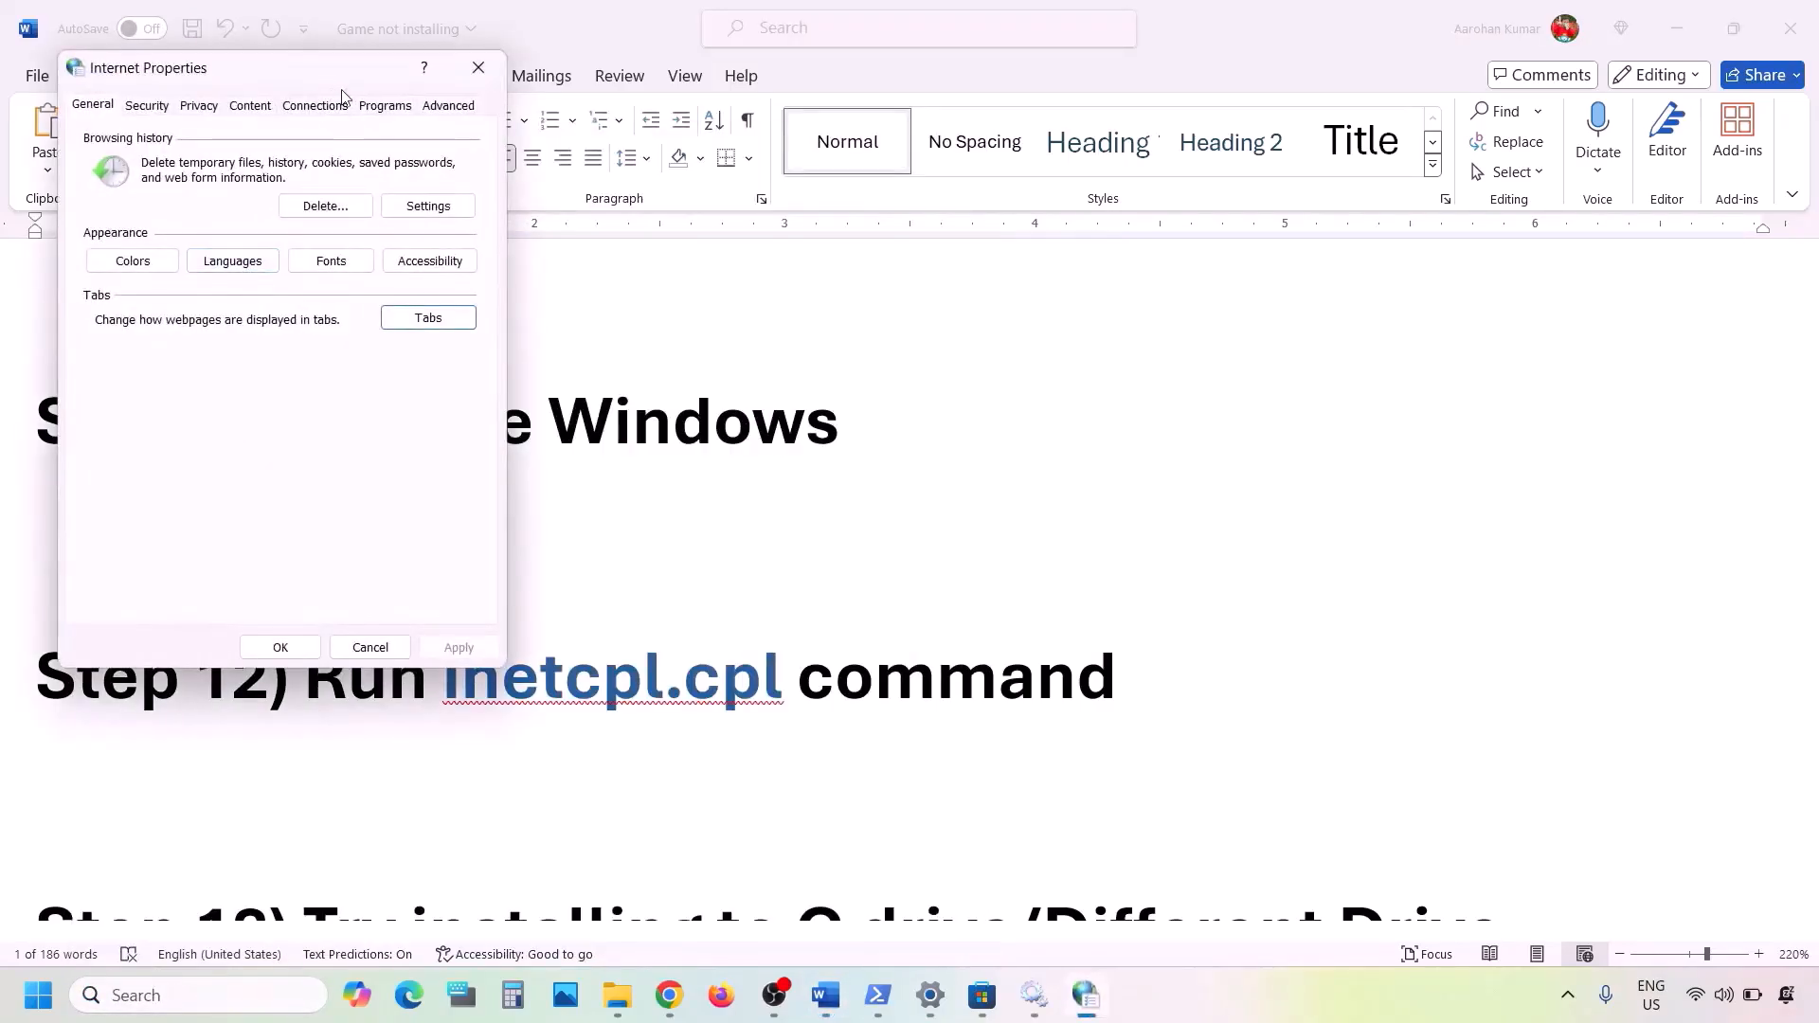
- Enable Use TLS 1.3 in the advanced Internet Properties, apply the change and close the dialog
{"action": "left_click", "coordinate": [455, 114]}
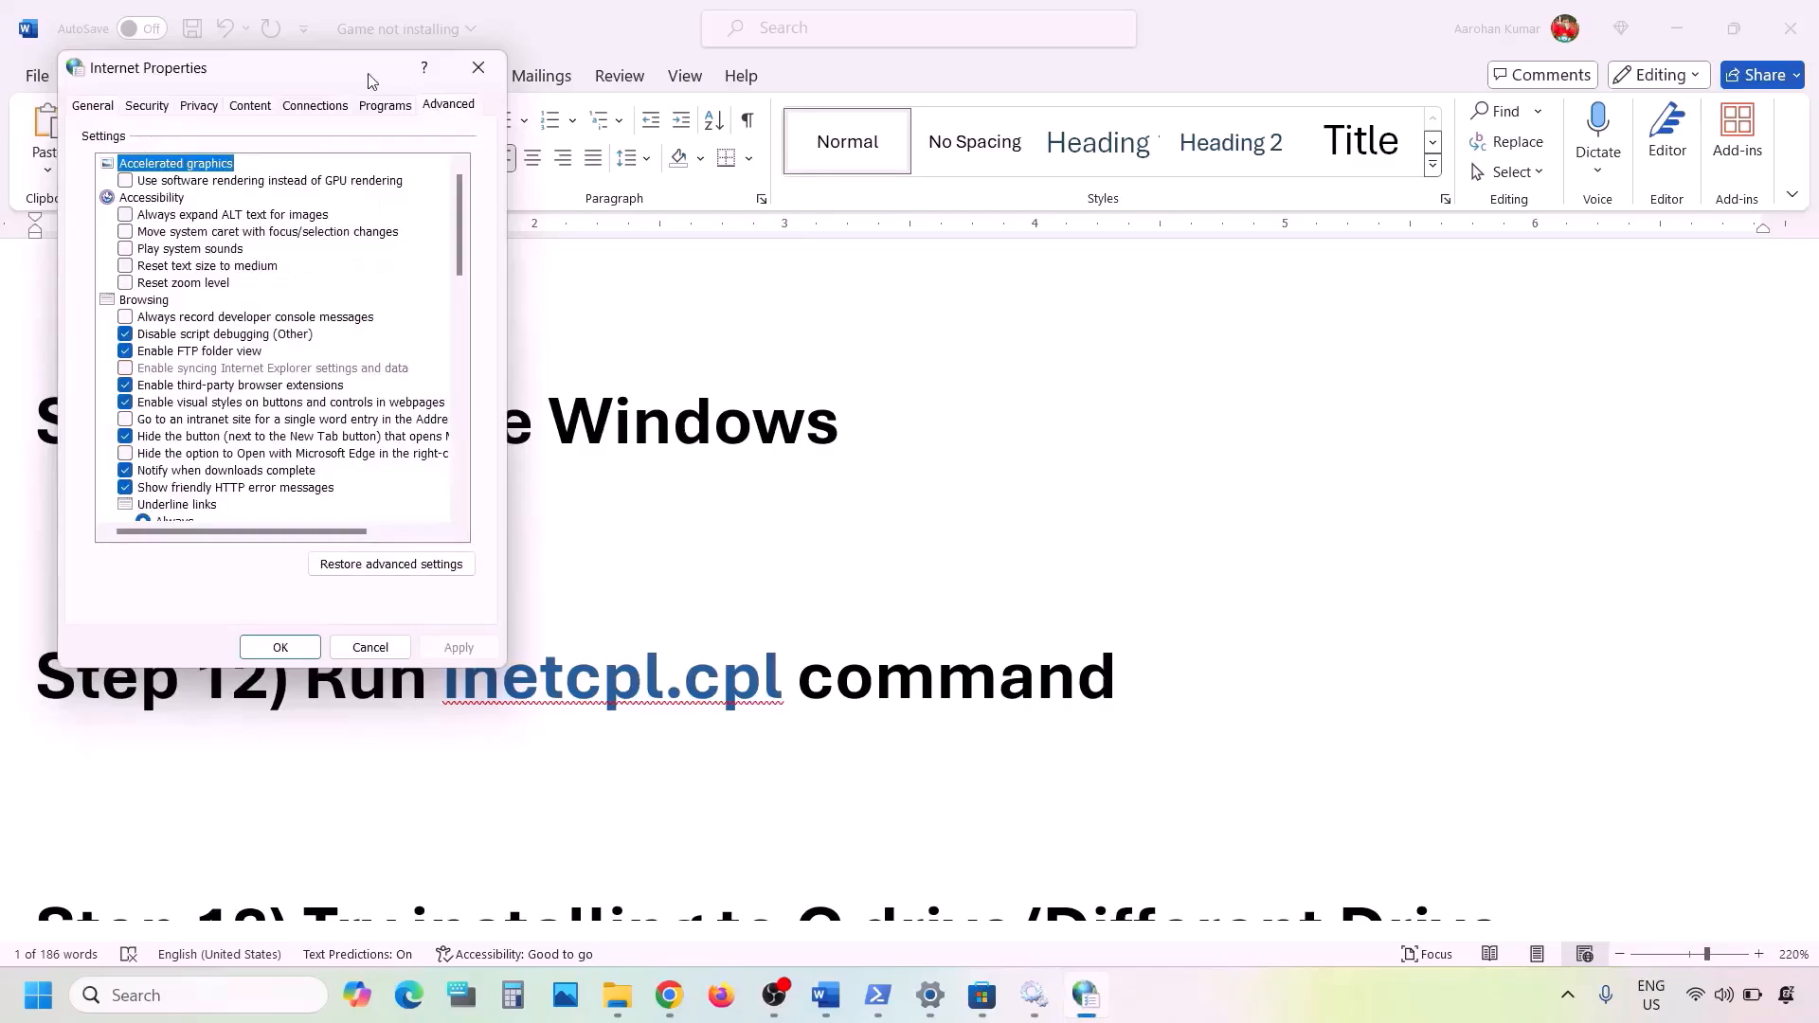
{"action": "left_click_drag", "start_coordinate": [369, 72], "coordinate": [860, 176]}
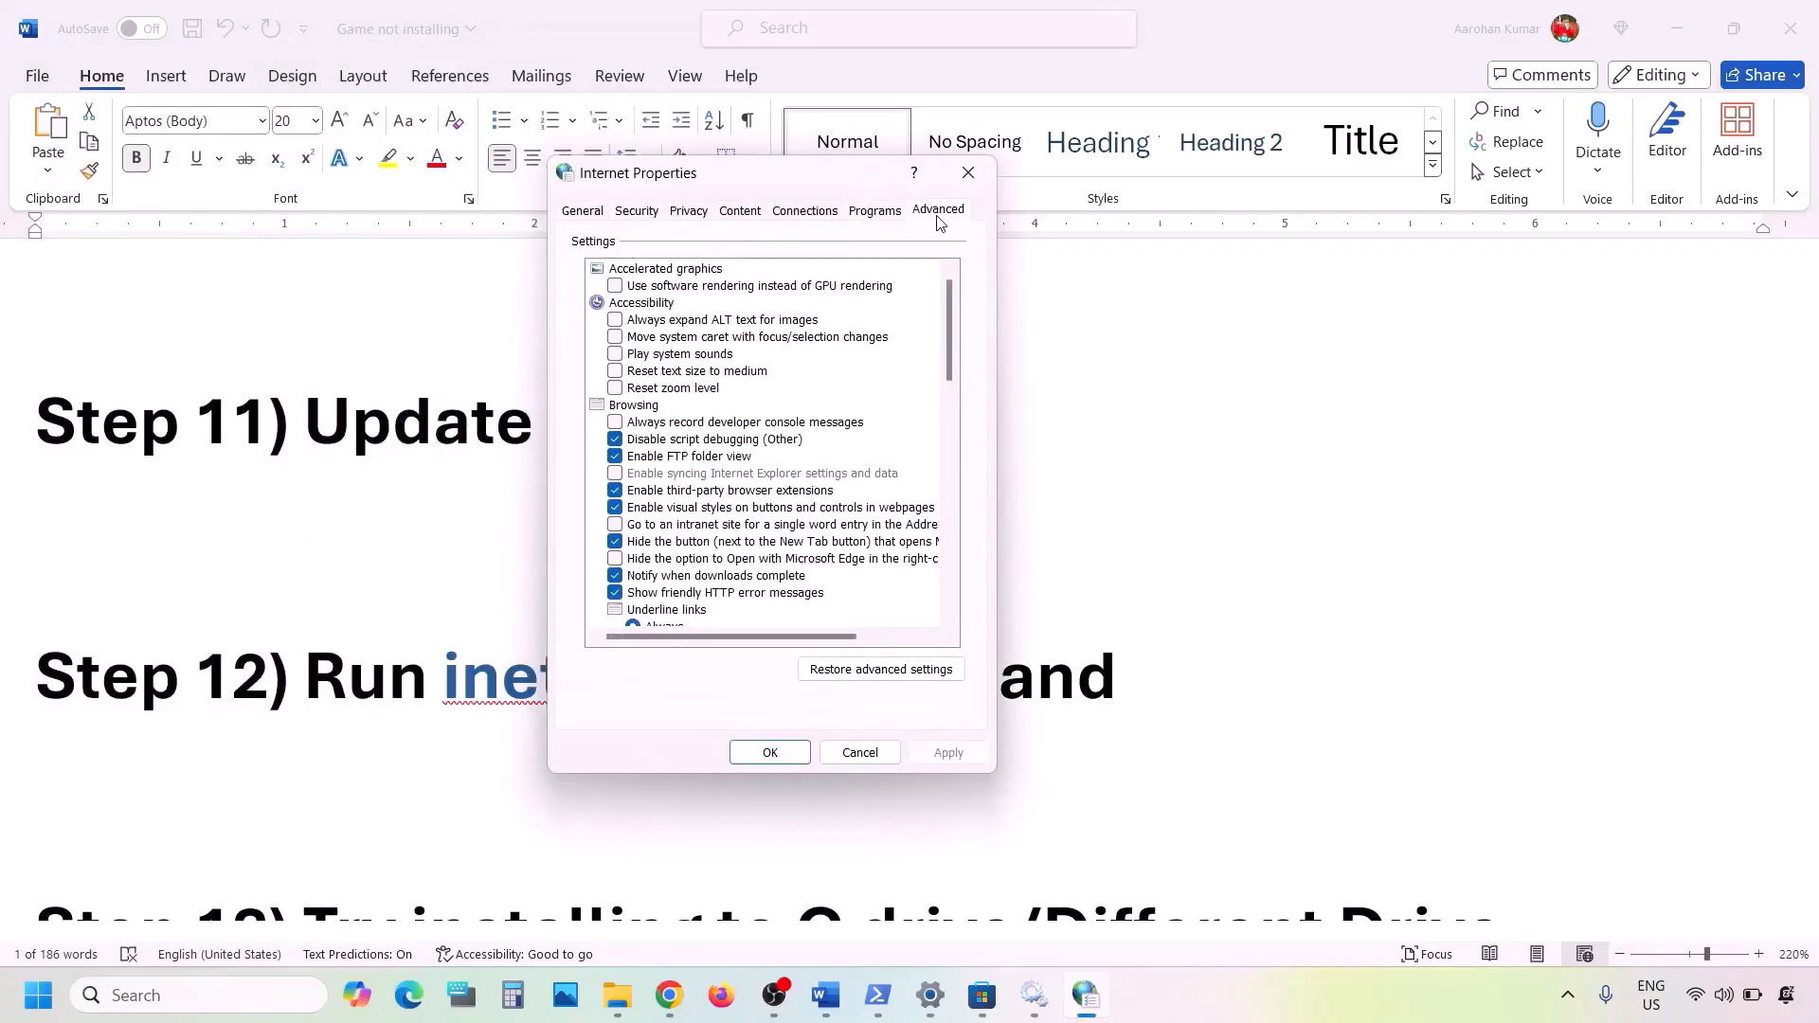
{"action": "scroll", "coordinate": [728, 461], "scroll_direction": "down", "scroll_amount": 15}
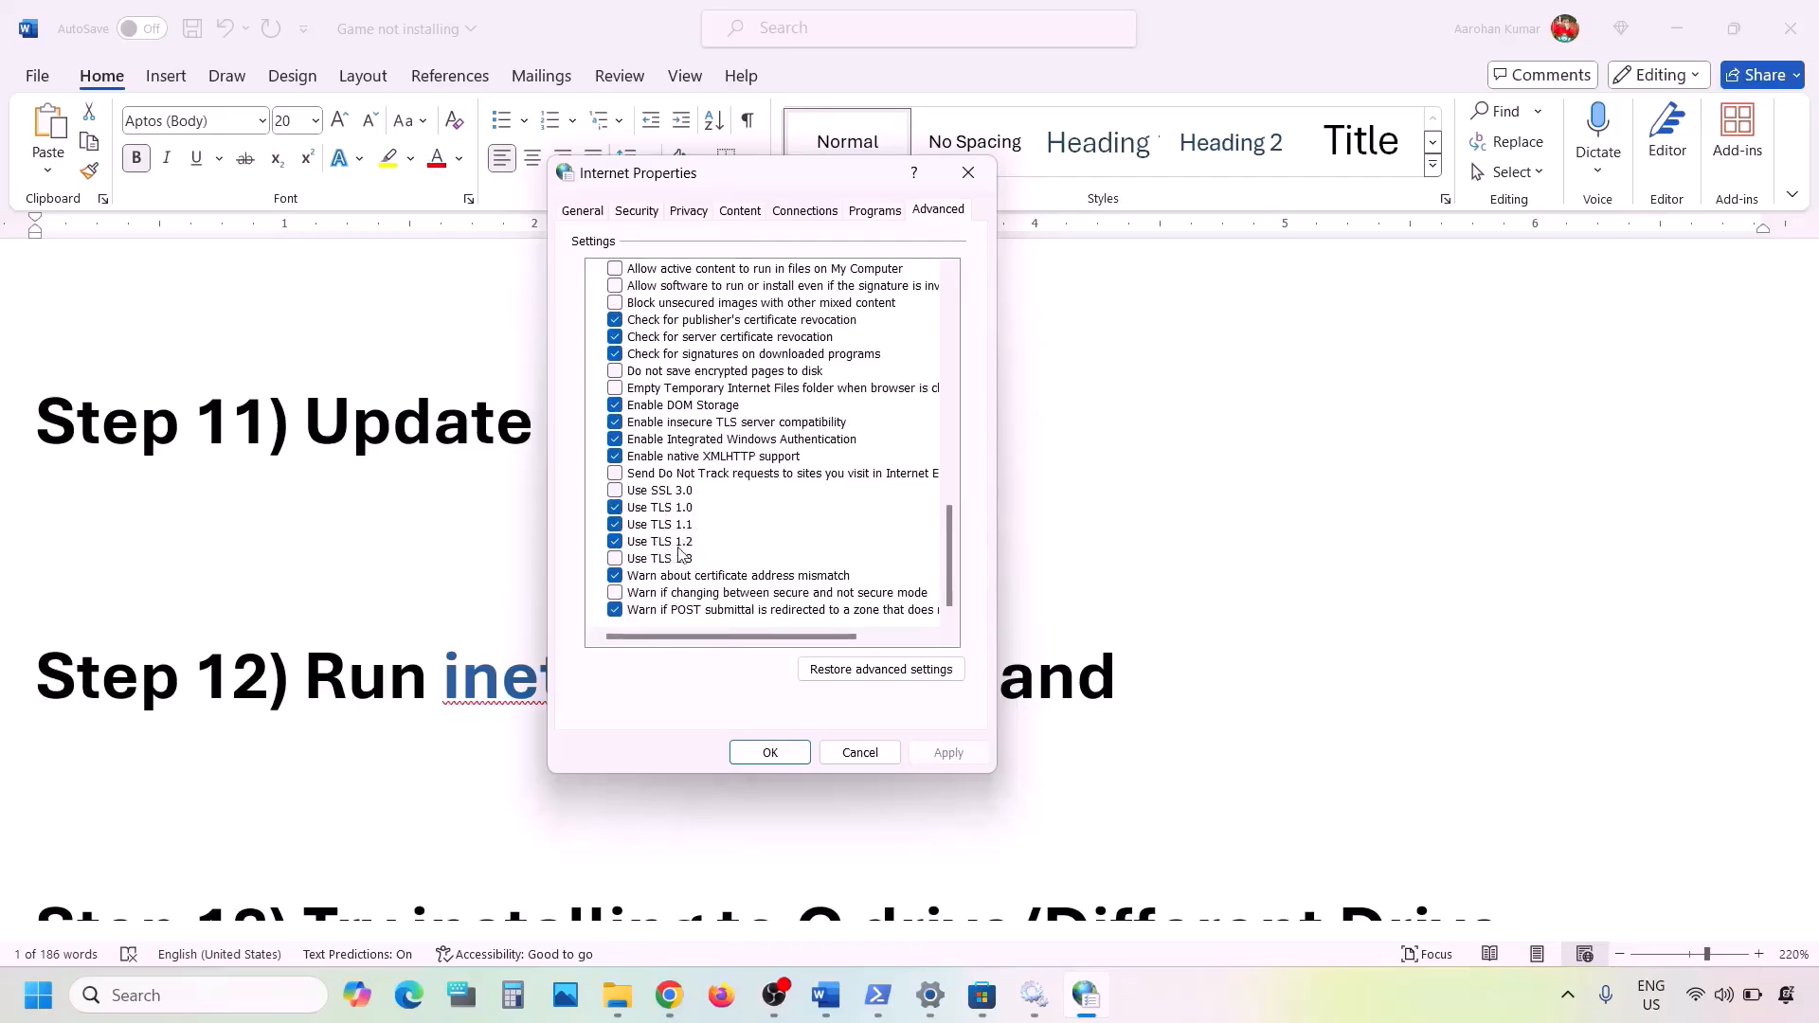
{"action": "left_click", "coordinate": [616, 559]}
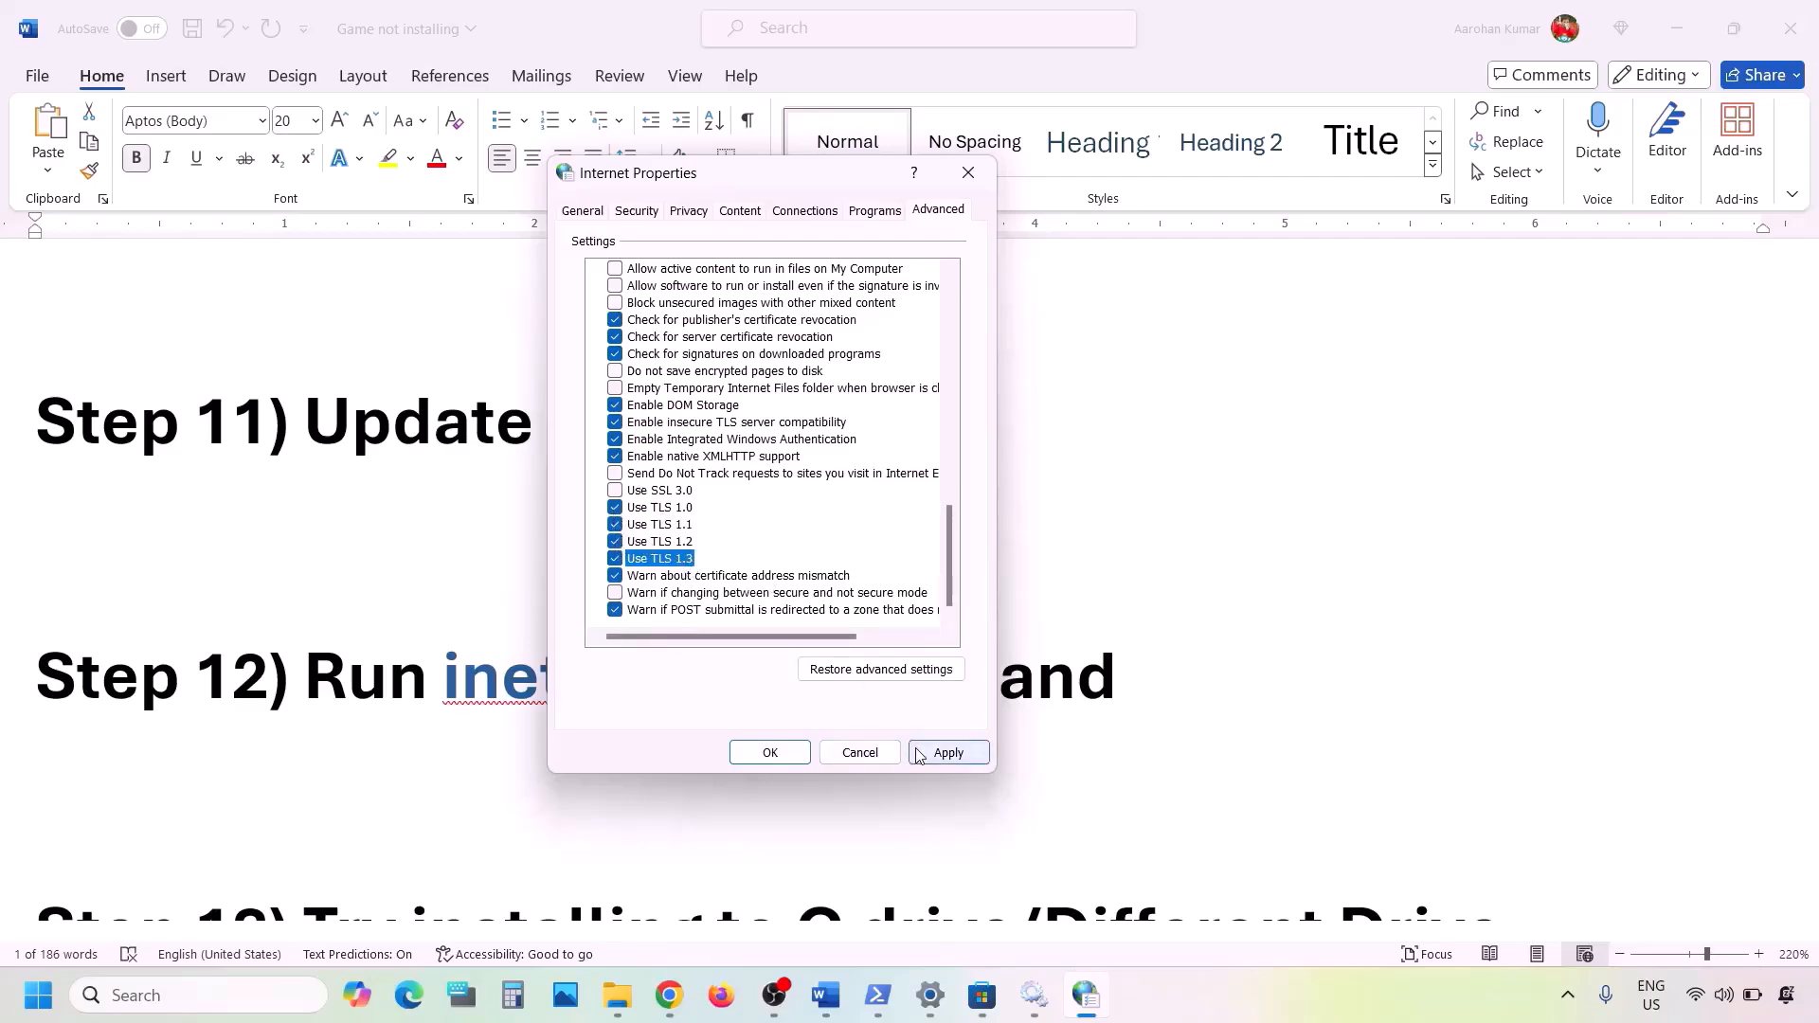
{"action": "left_click", "coordinate": [947, 752]}
{"action": "left_click", "coordinate": [735, 754]}
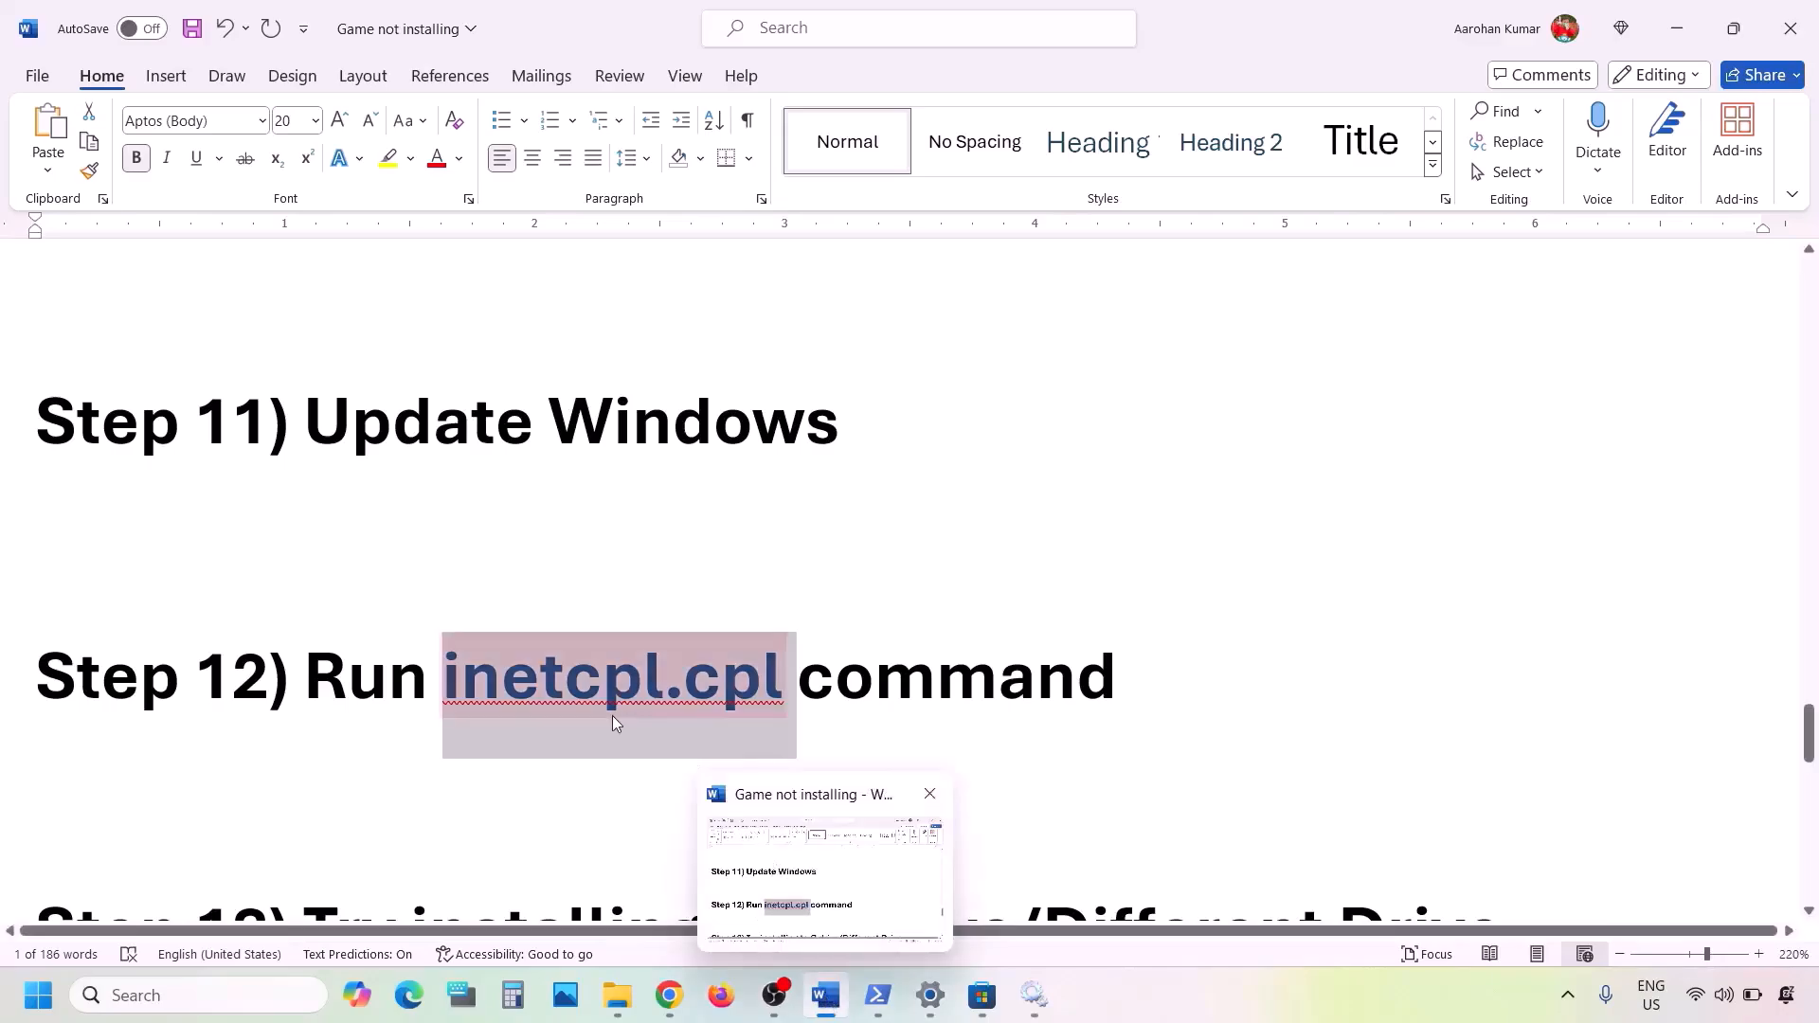
- Highlight the Step 13 text in the Word notes, then switch to Settings and open the system's Storage page
{"action": "scroll", "coordinate": [613, 717], "scroll_direction": "down", "scroll_amount": 3}
{"action": "scroll", "coordinate": [614, 717], "scroll_direction": "up", "scroll_amount": 1}
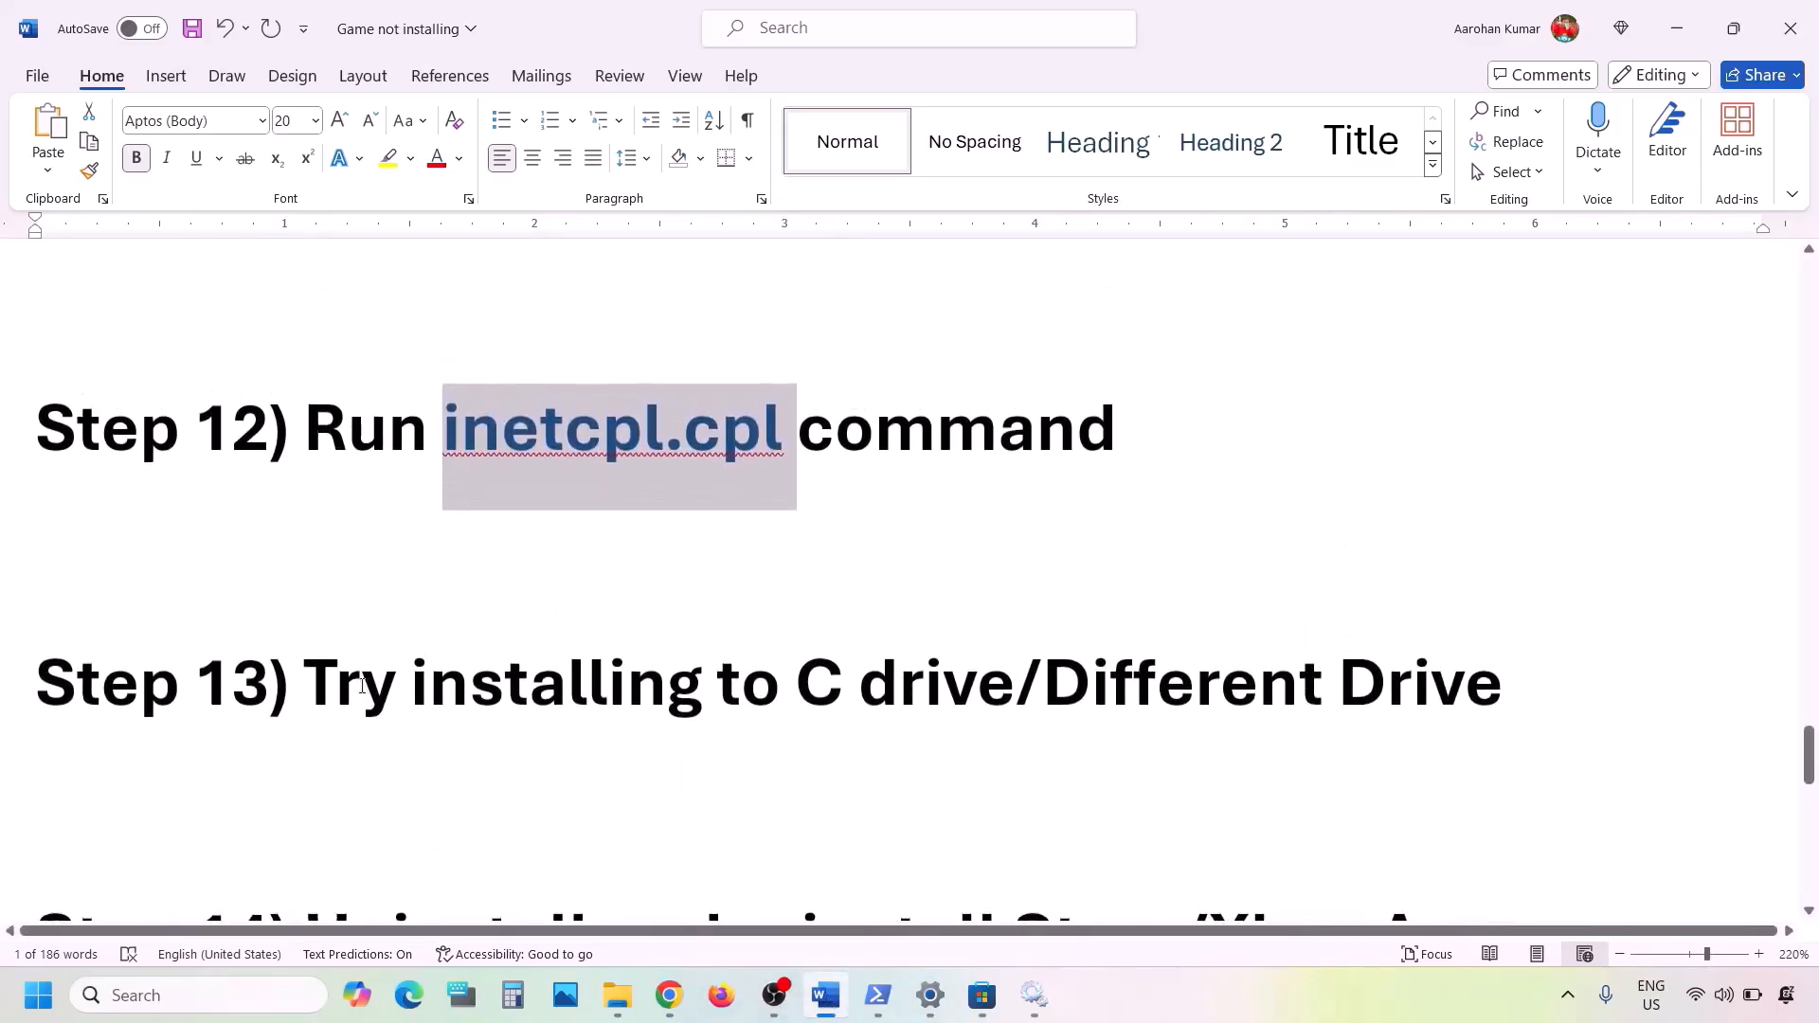
{"action": "left_click_drag", "start_coordinate": [319, 683], "coordinate": [1228, 690]}
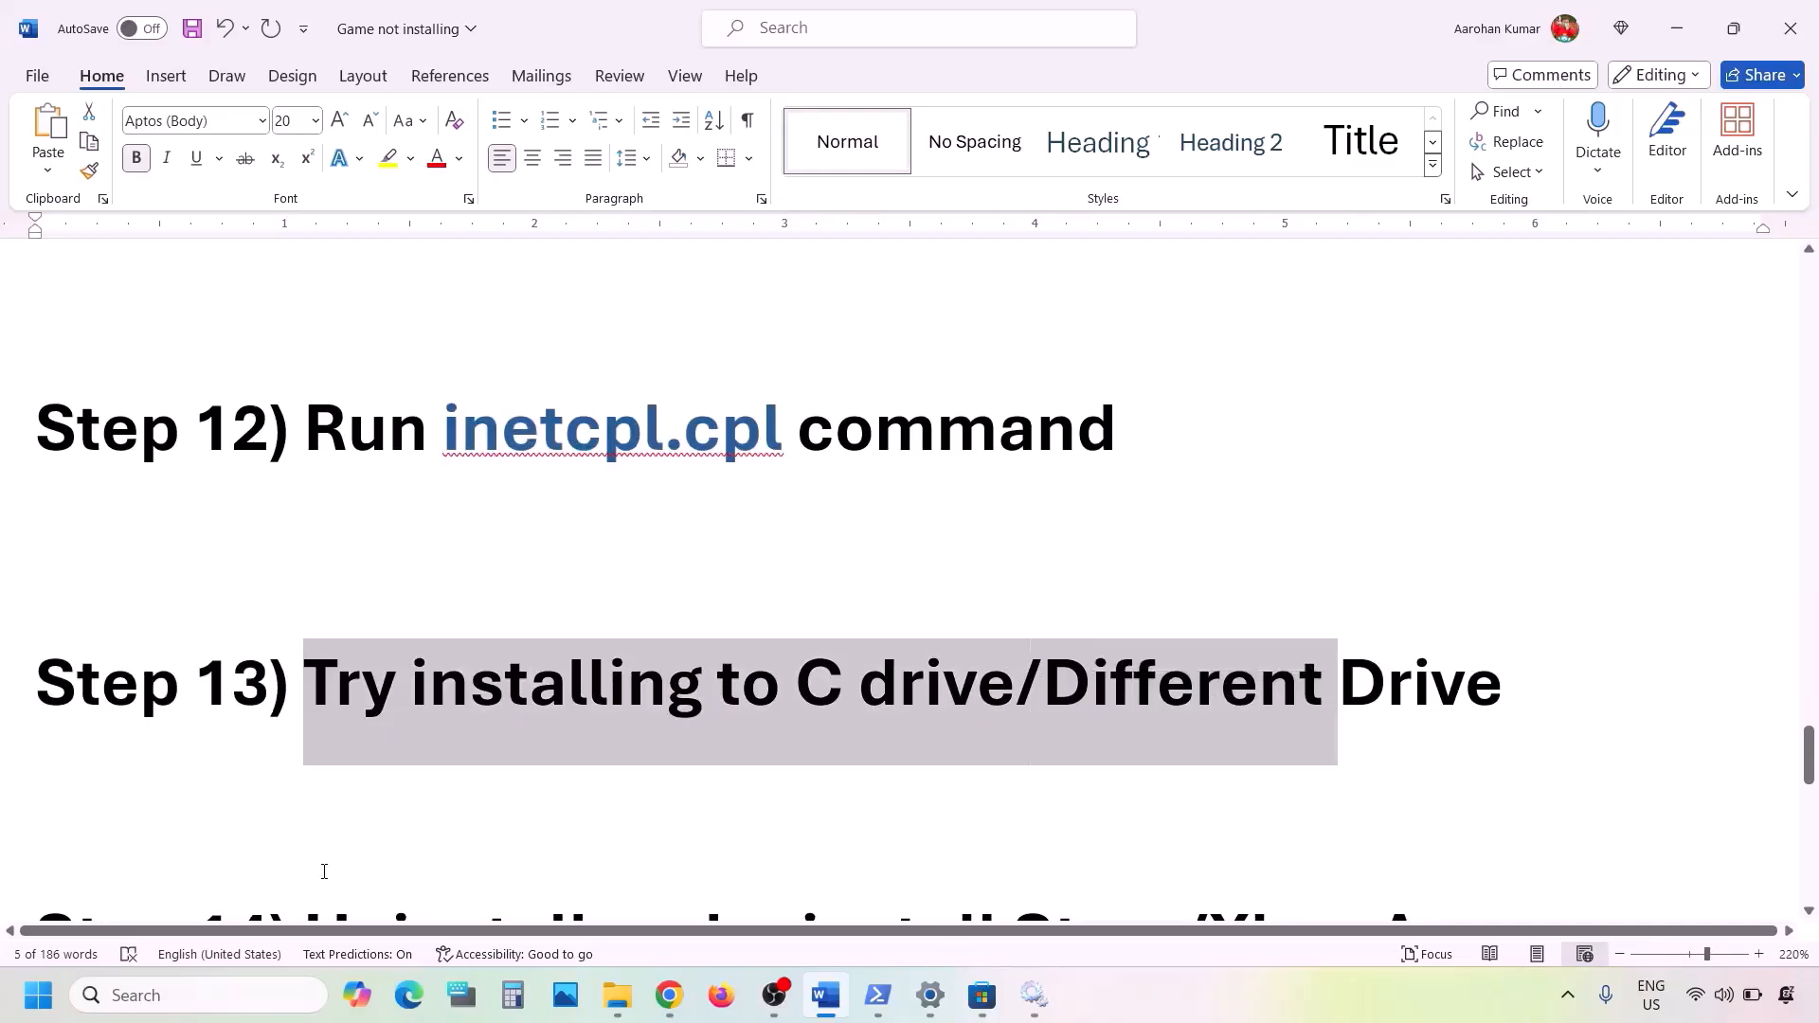
{"action": "key", "text": "alt+Tab"}
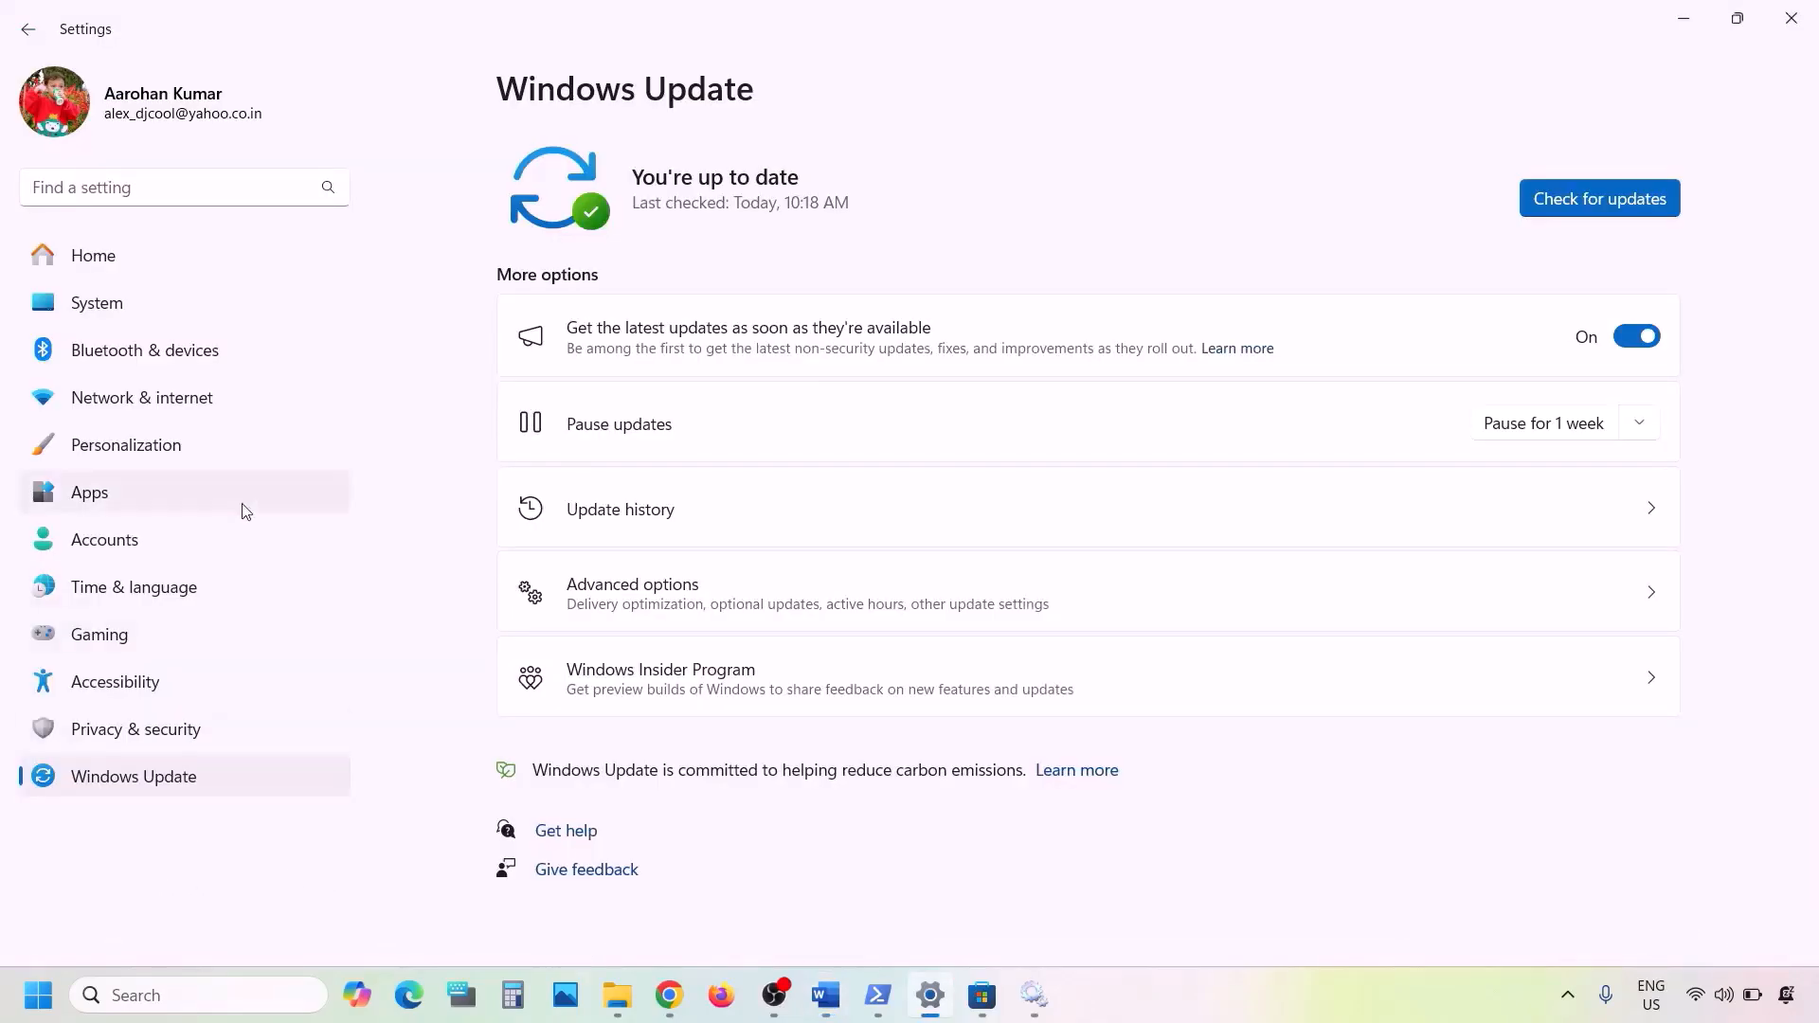
{"action": "left_click", "coordinate": [101, 296]}
{"action": "scroll", "coordinate": [792, 520], "scroll_direction": "down", "scroll_amount": 2}
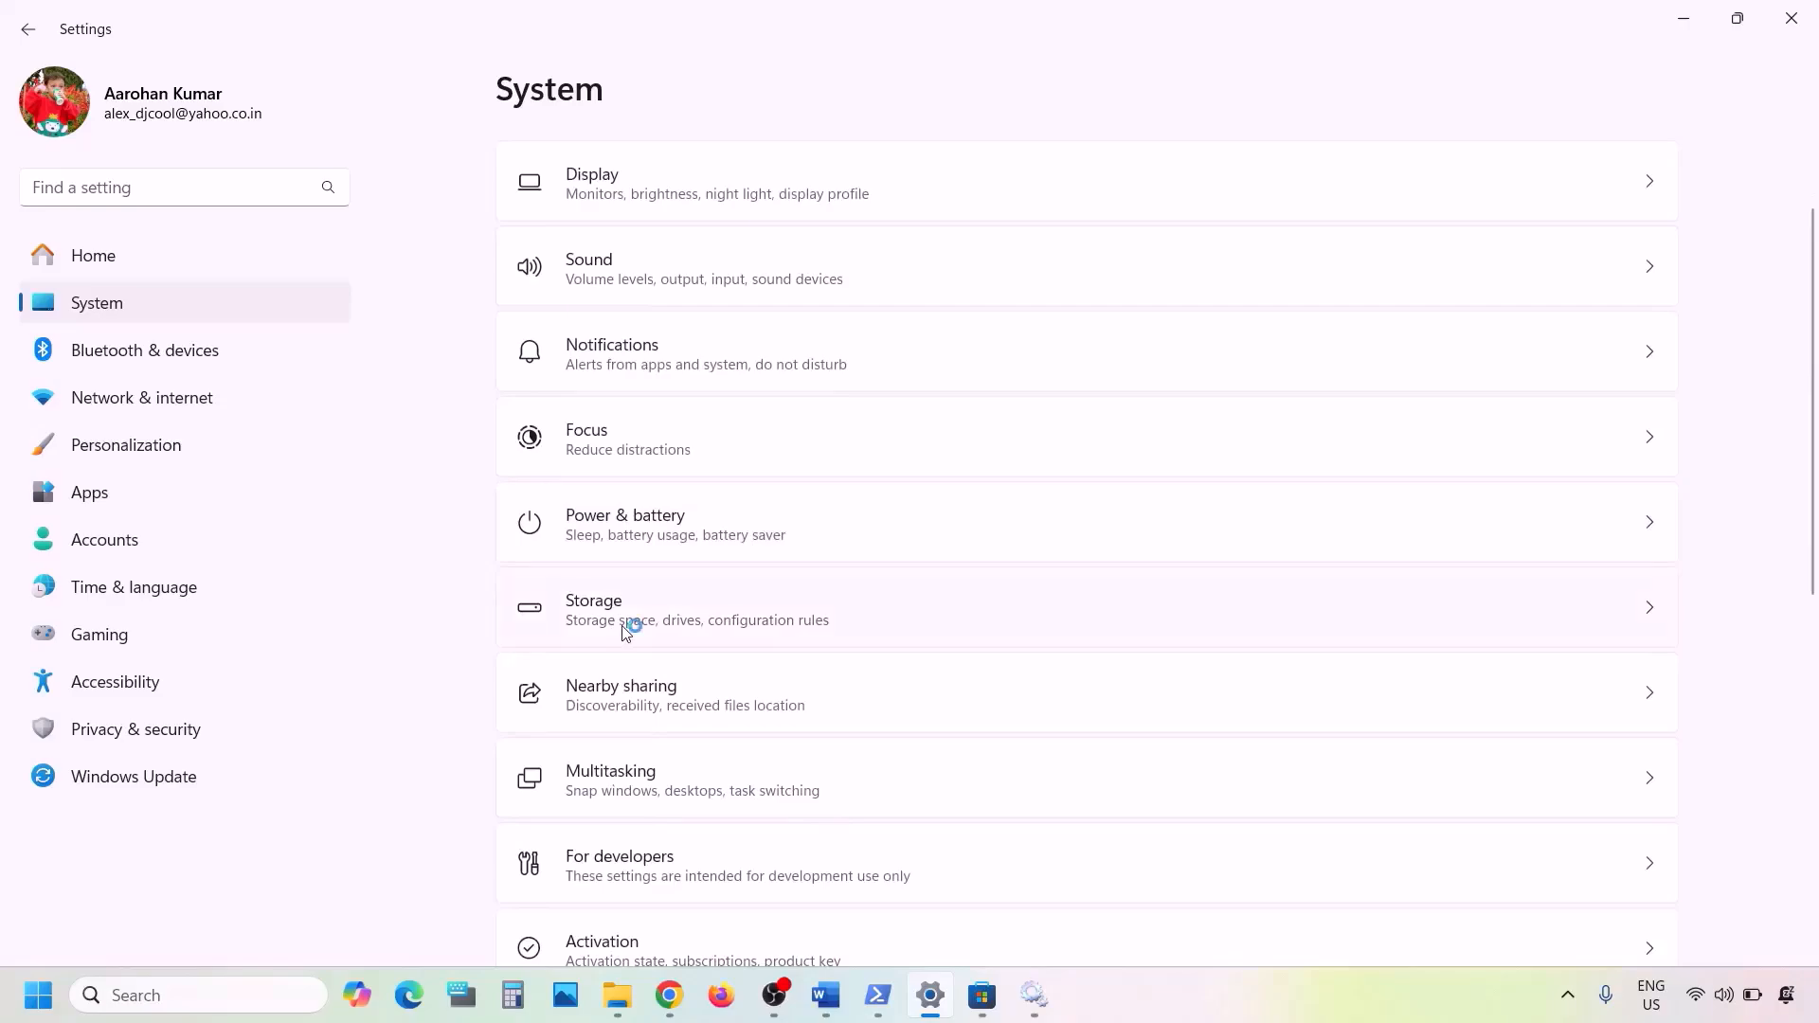
{"action": "left_click", "coordinate": [626, 611]}
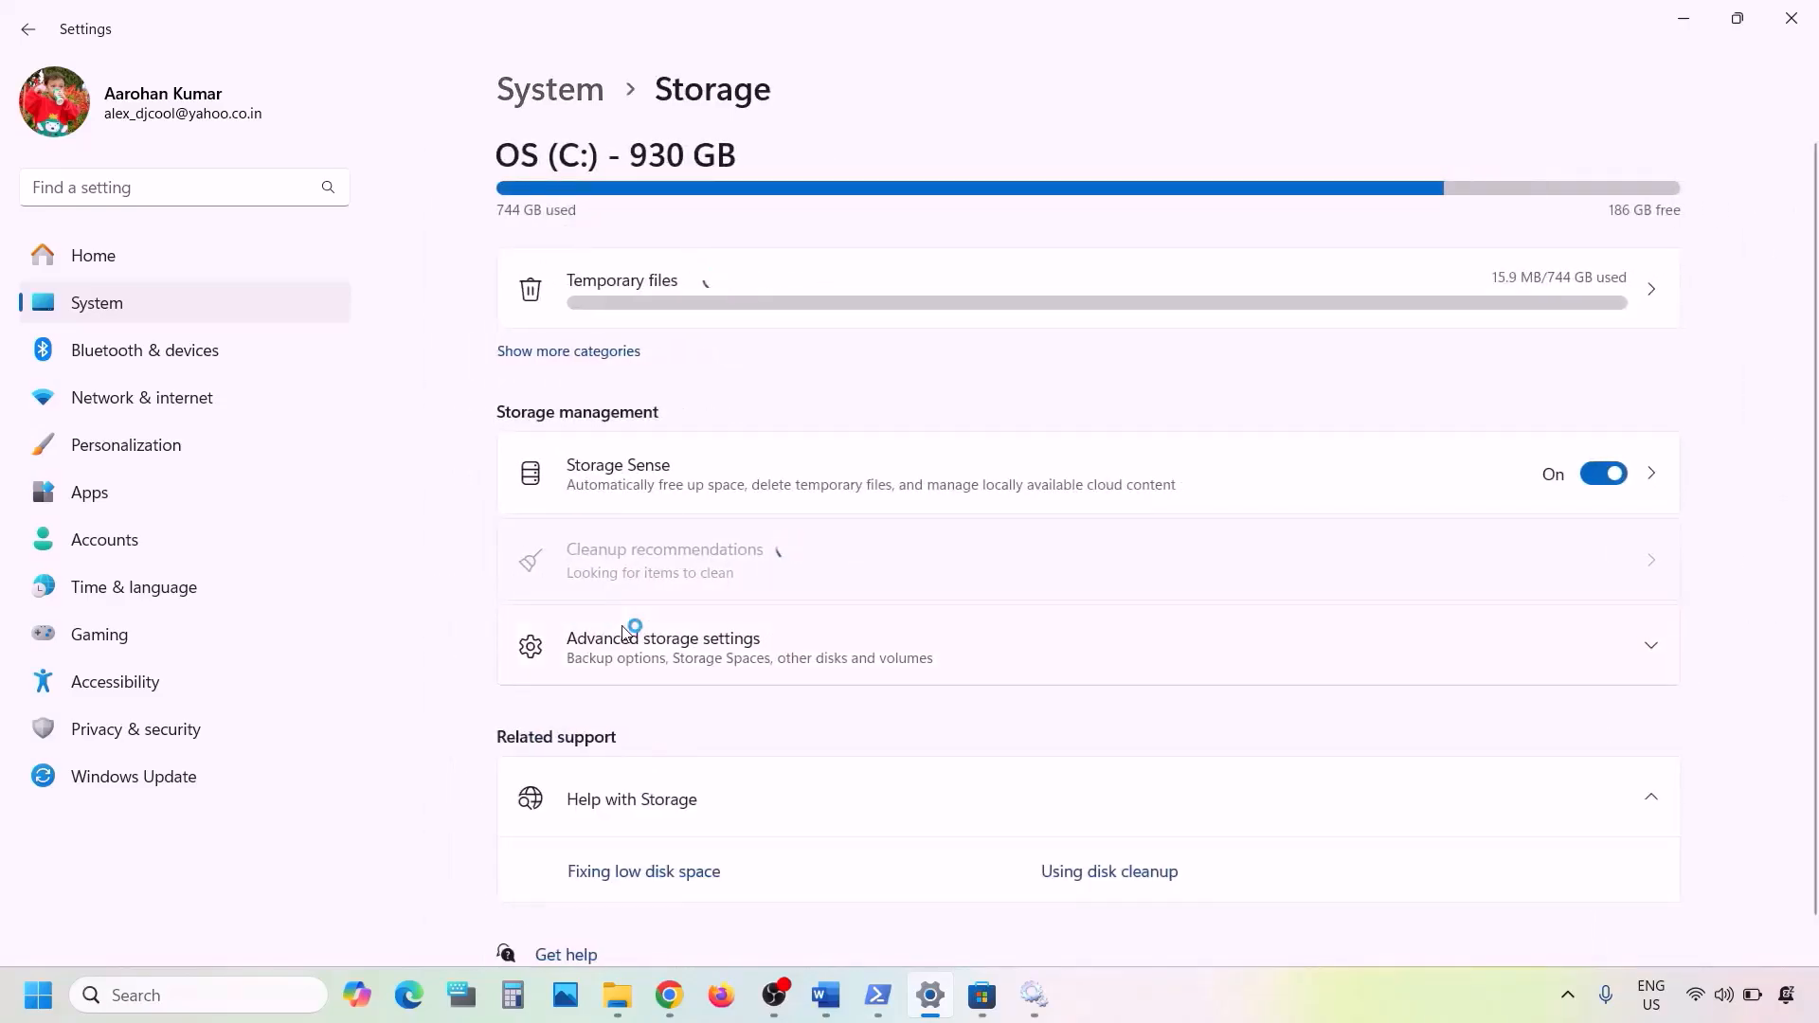
- Expand the advanced storage settings and open the page for where new content is saved
{"action": "scroll", "coordinate": [627, 632], "scroll_direction": "down", "scroll_amount": 1}
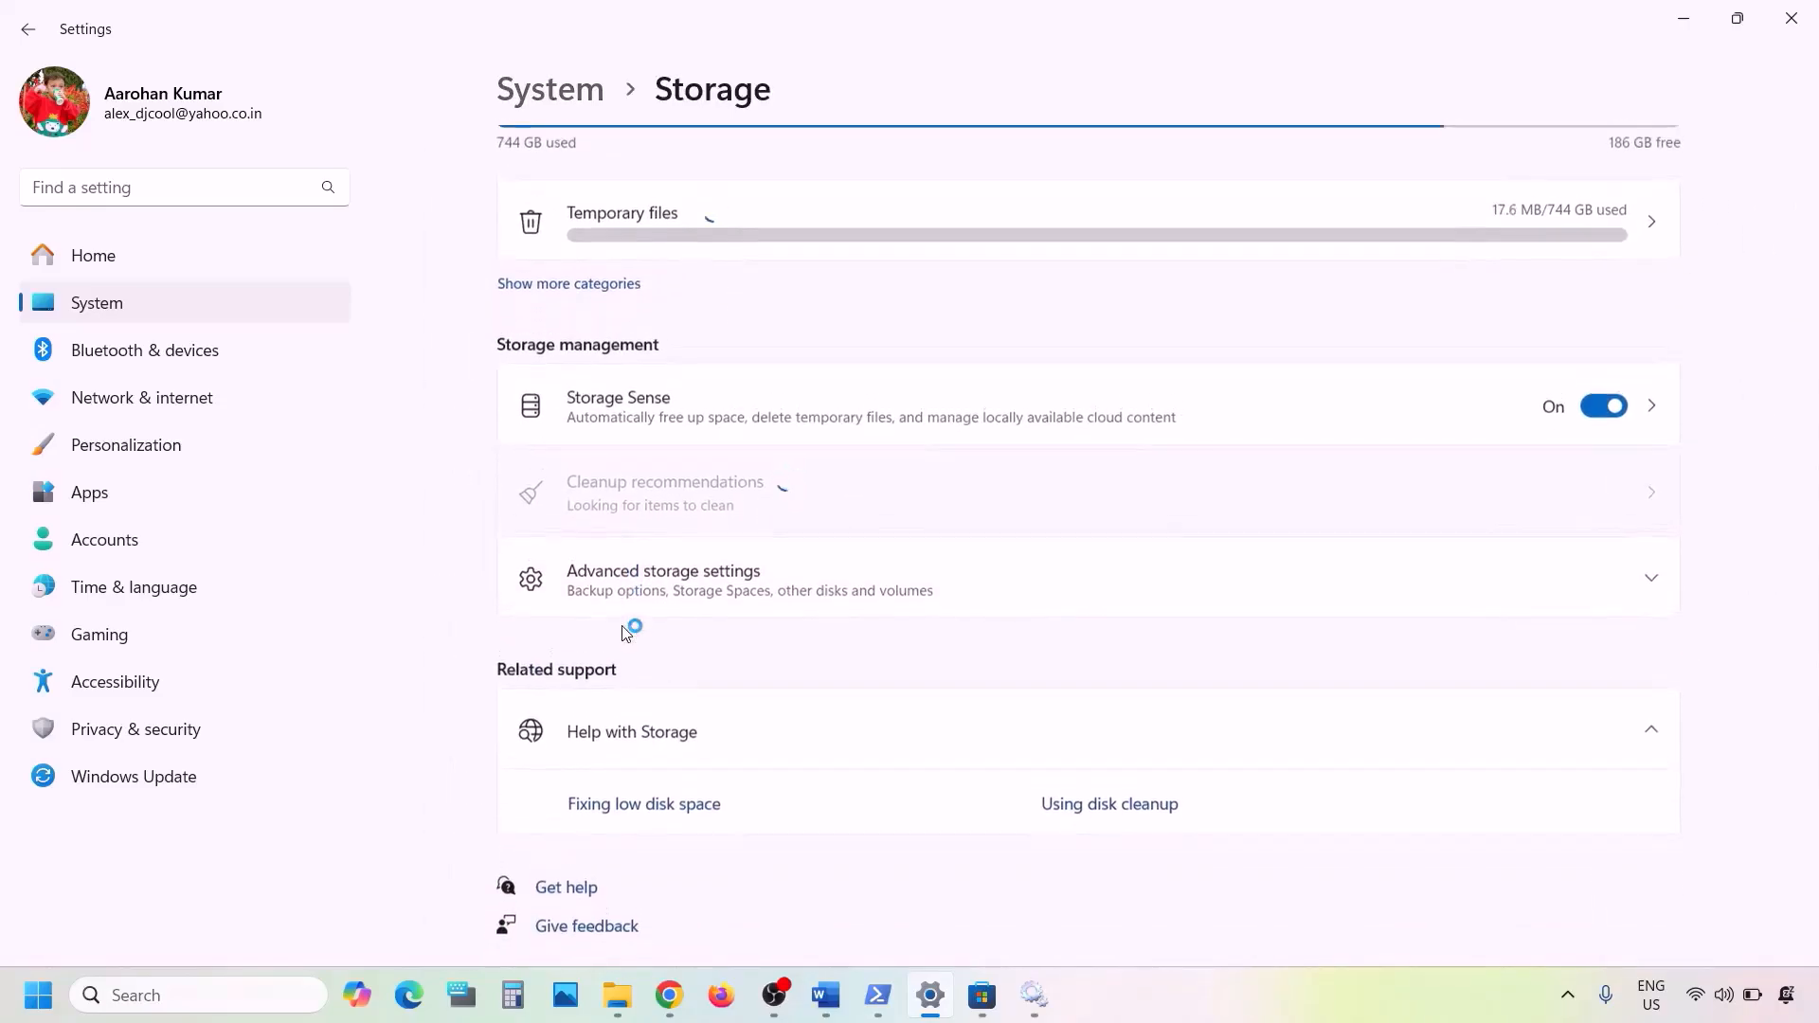
{"action": "left_click", "coordinate": [666, 590]}
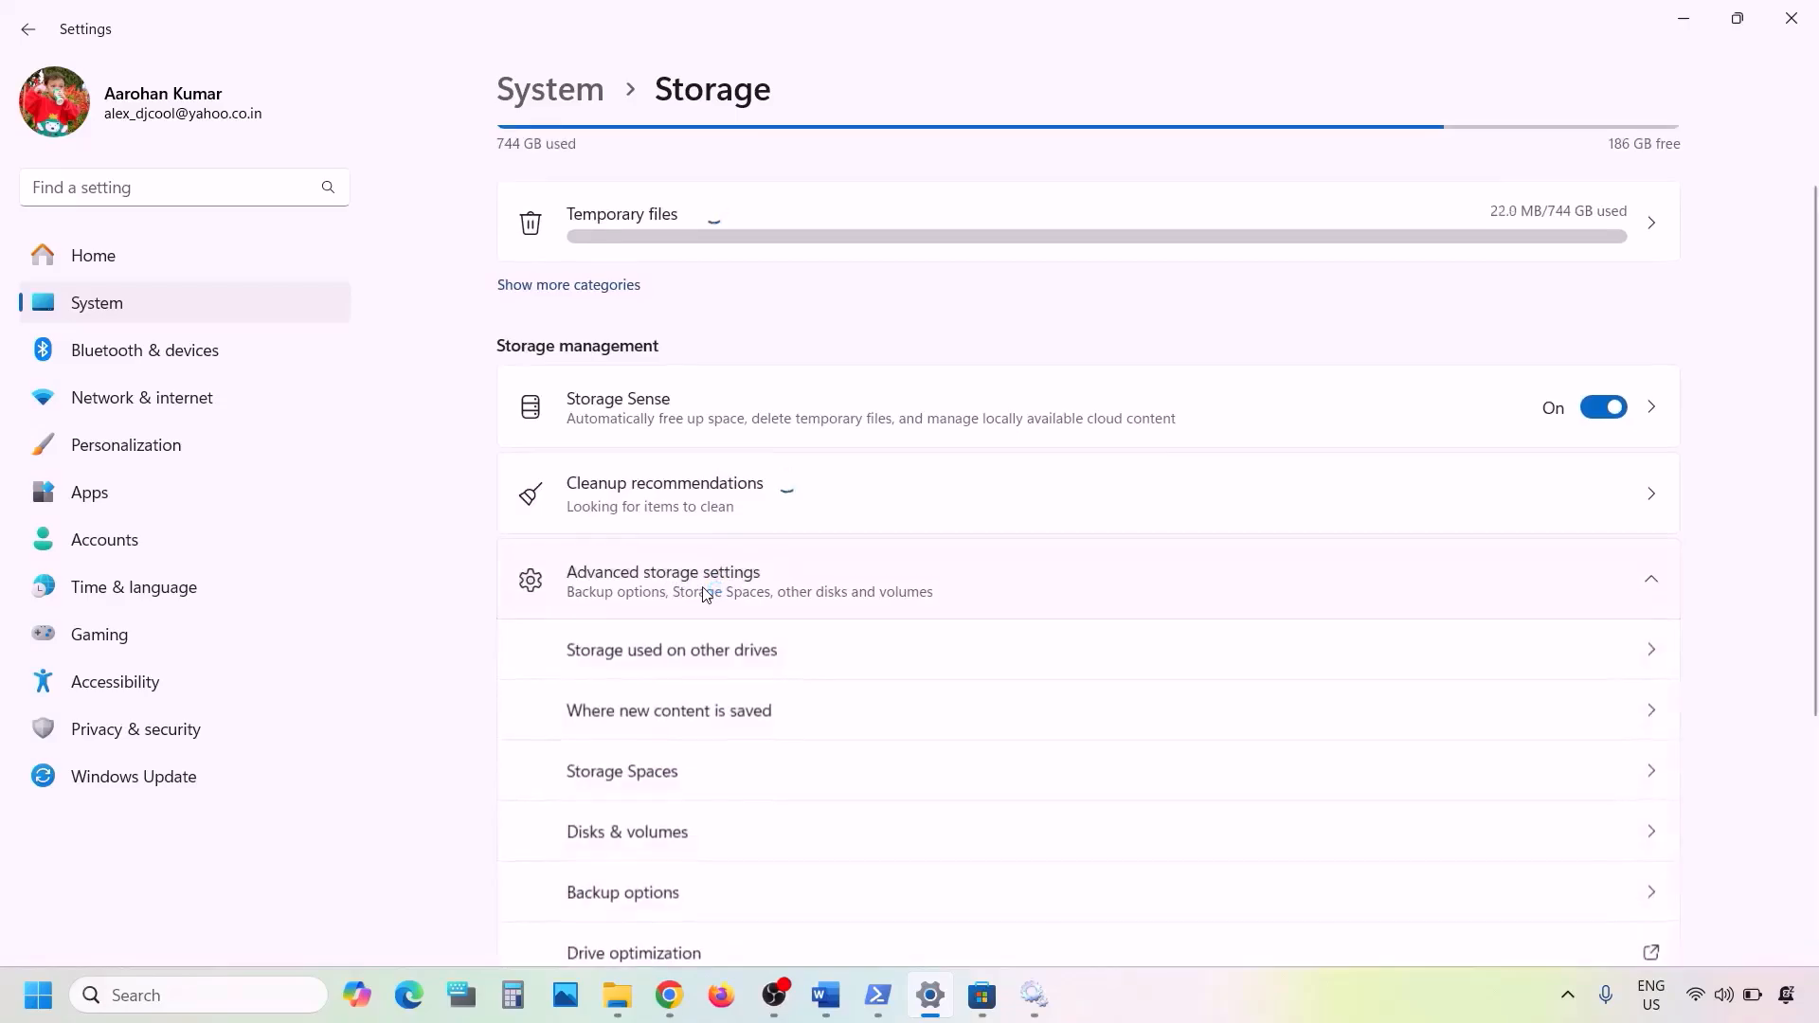
{"action": "scroll", "coordinate": [704, 595], "scroll_direction": "down", "scroll_amount": 1}
{"action": "scroll", "coordinate": [704, 595], "scroll_direction": "down", "scroll_amount": 2}
{"action": "scroll", "coordinate": [731, 540], "scroll_direction": "down", "scroll_amount": 1}
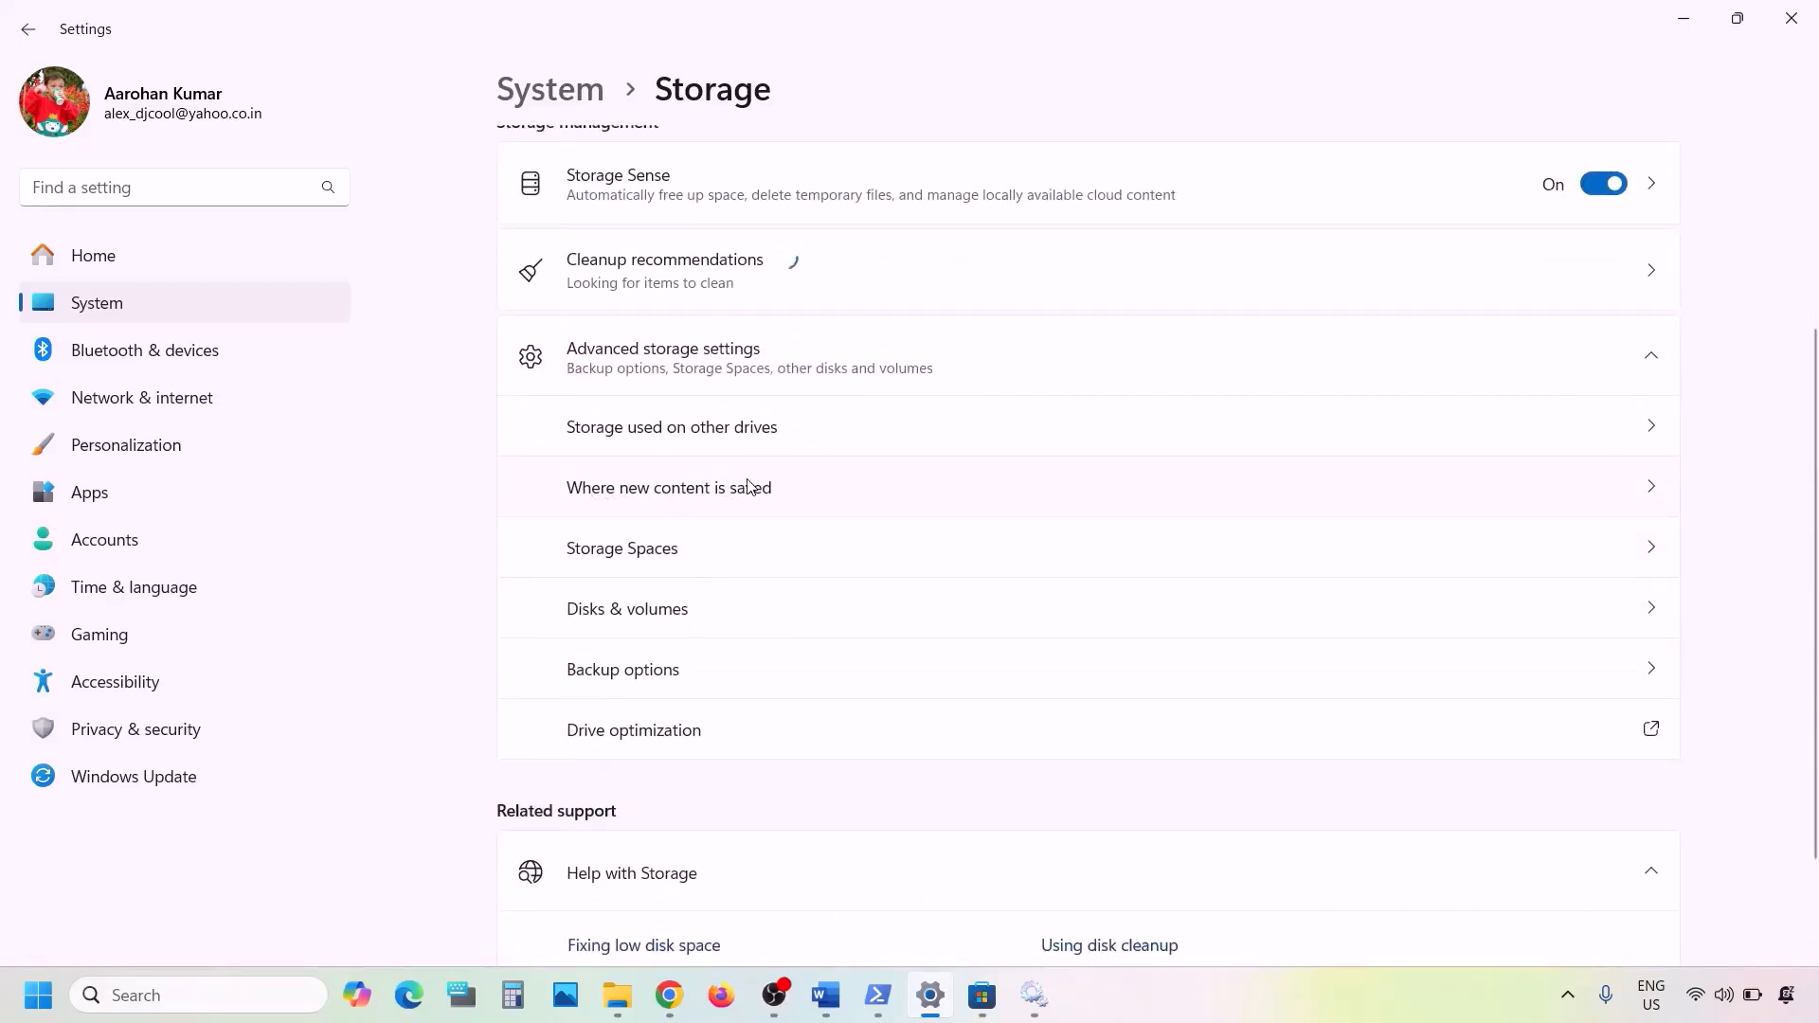
{"action": "scroll", "coordinate": [1361, 494], "scroll_direction": "up", "scroll_amount": 3}
{"action": "scroll", "coordinate": [1190, 617], "scroll_direction": "down", "scroll_amount": 2}
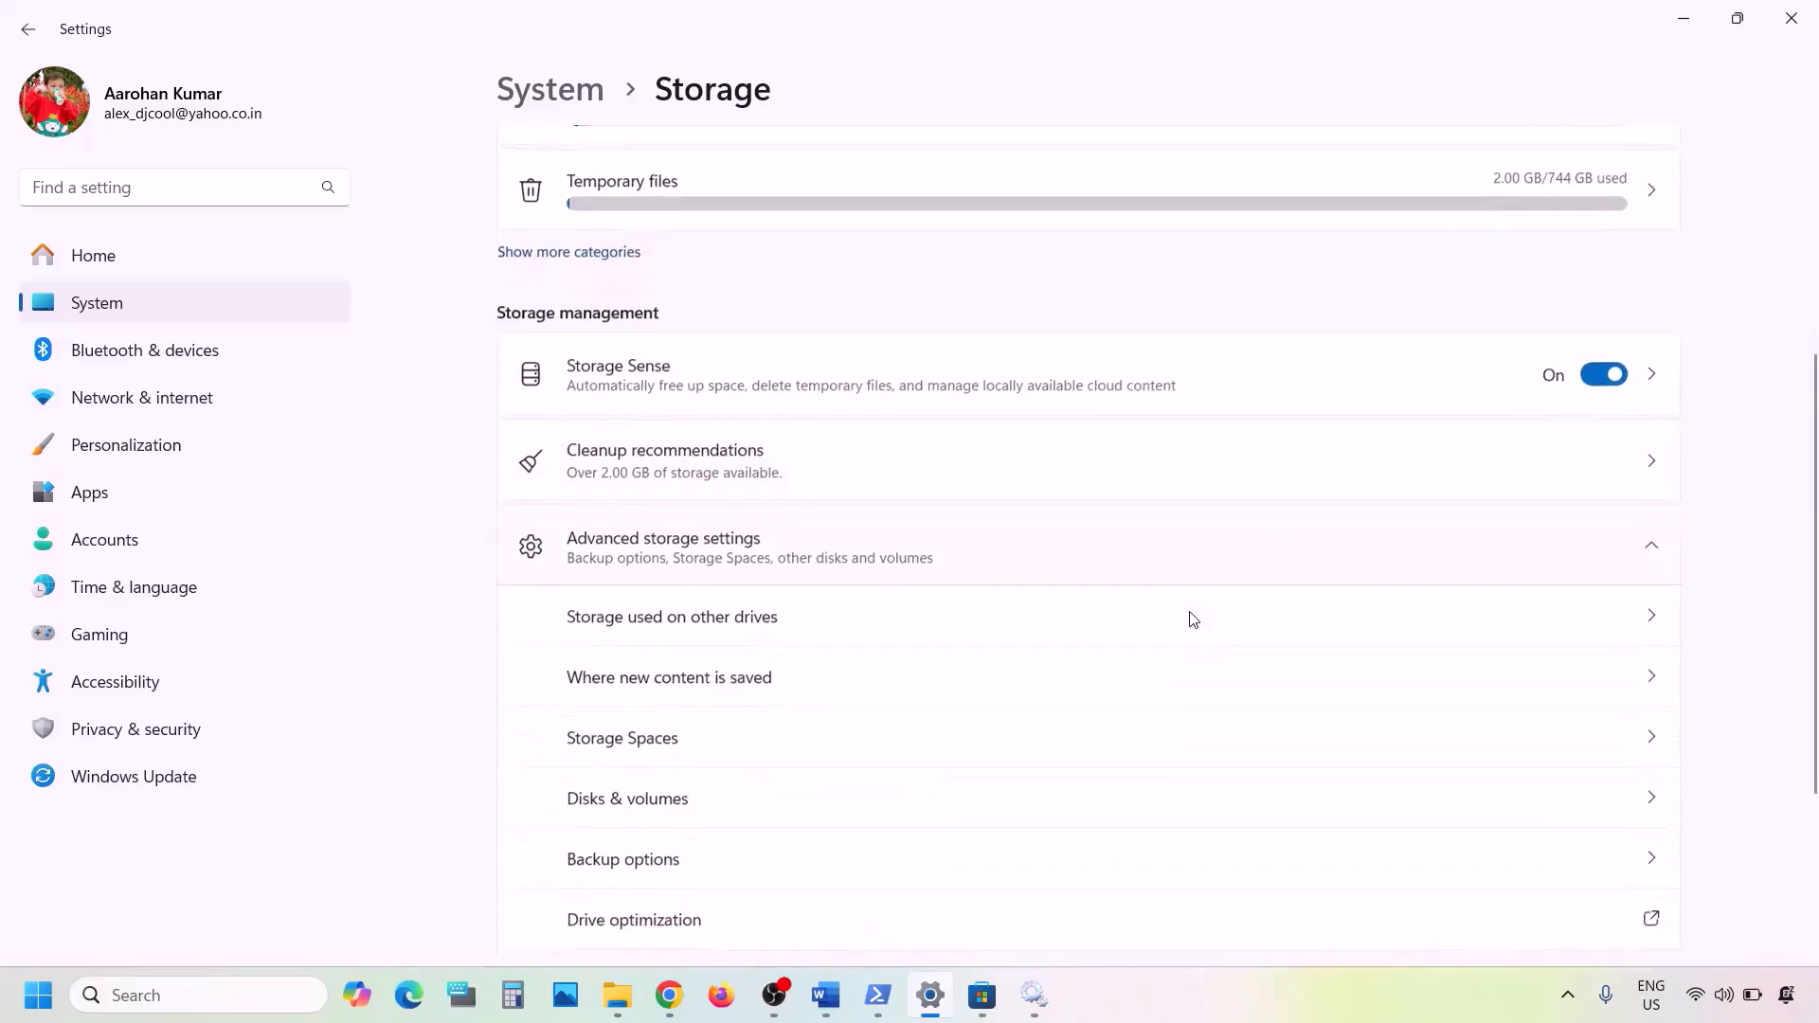
{"action": "left_click", "coordinate": [800, 687]}
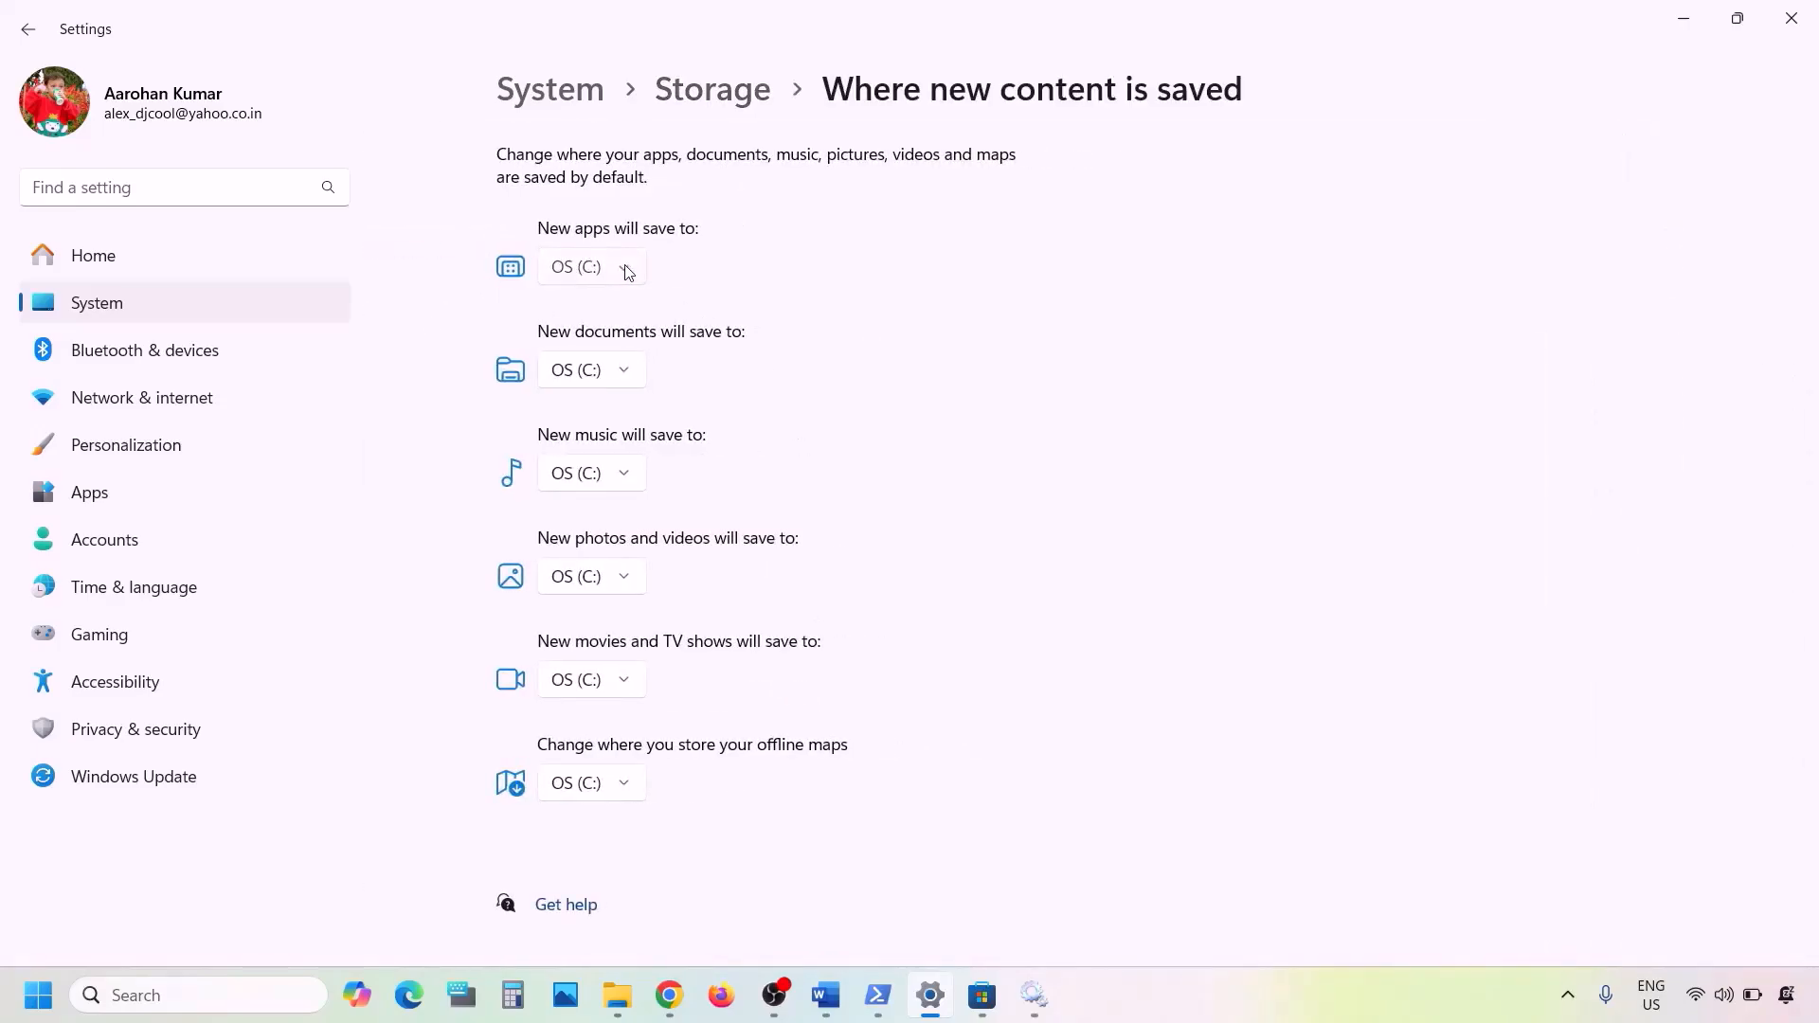
- Examine which drives are offered as the save location for new apps
{"action": "left_click", "coordinate": [627, 273]}
{"action": "left_click", "coordinate": [722, 276]}
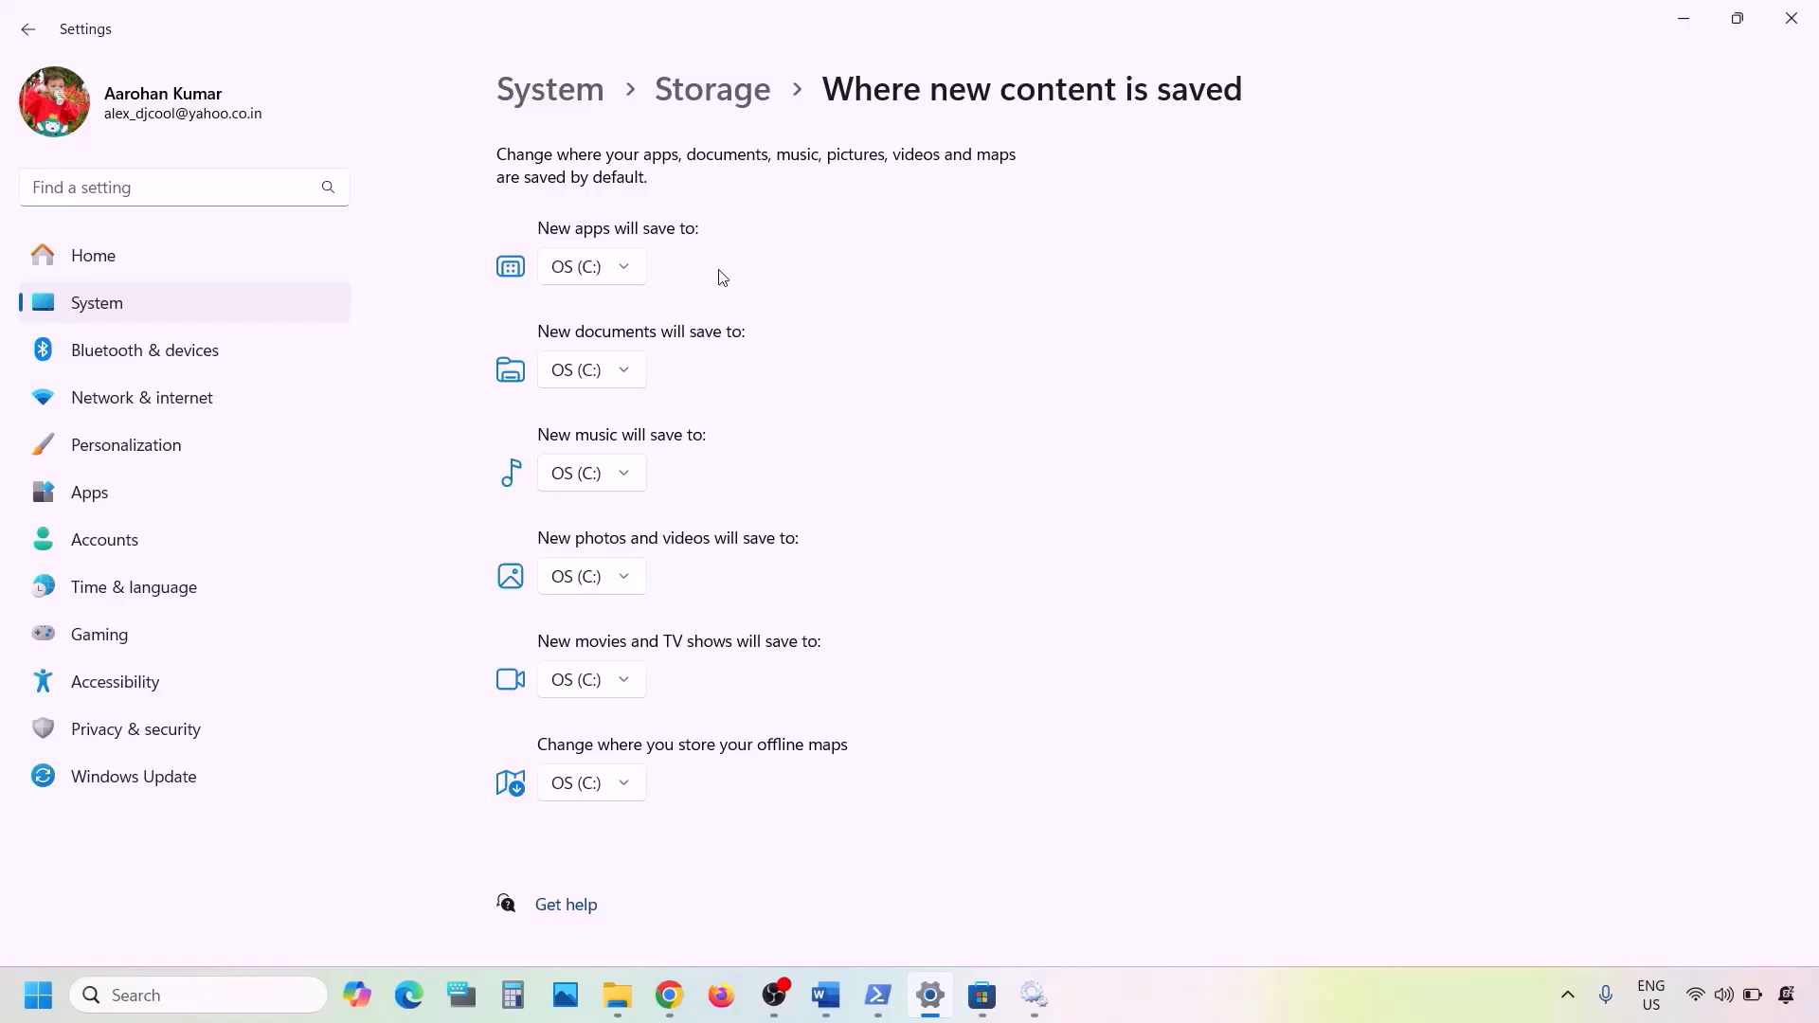
{"action": "left_click", "coordinate": [633, 271]}
{"action": "left_click", "coordinate": [706, 274]}
{"action": "left_click", "coordinate": [631, 276]}
{"action": "left_click", "coordinate": [699, 277]}
{"action": "left_click", "coordinate": [841, 1004]}
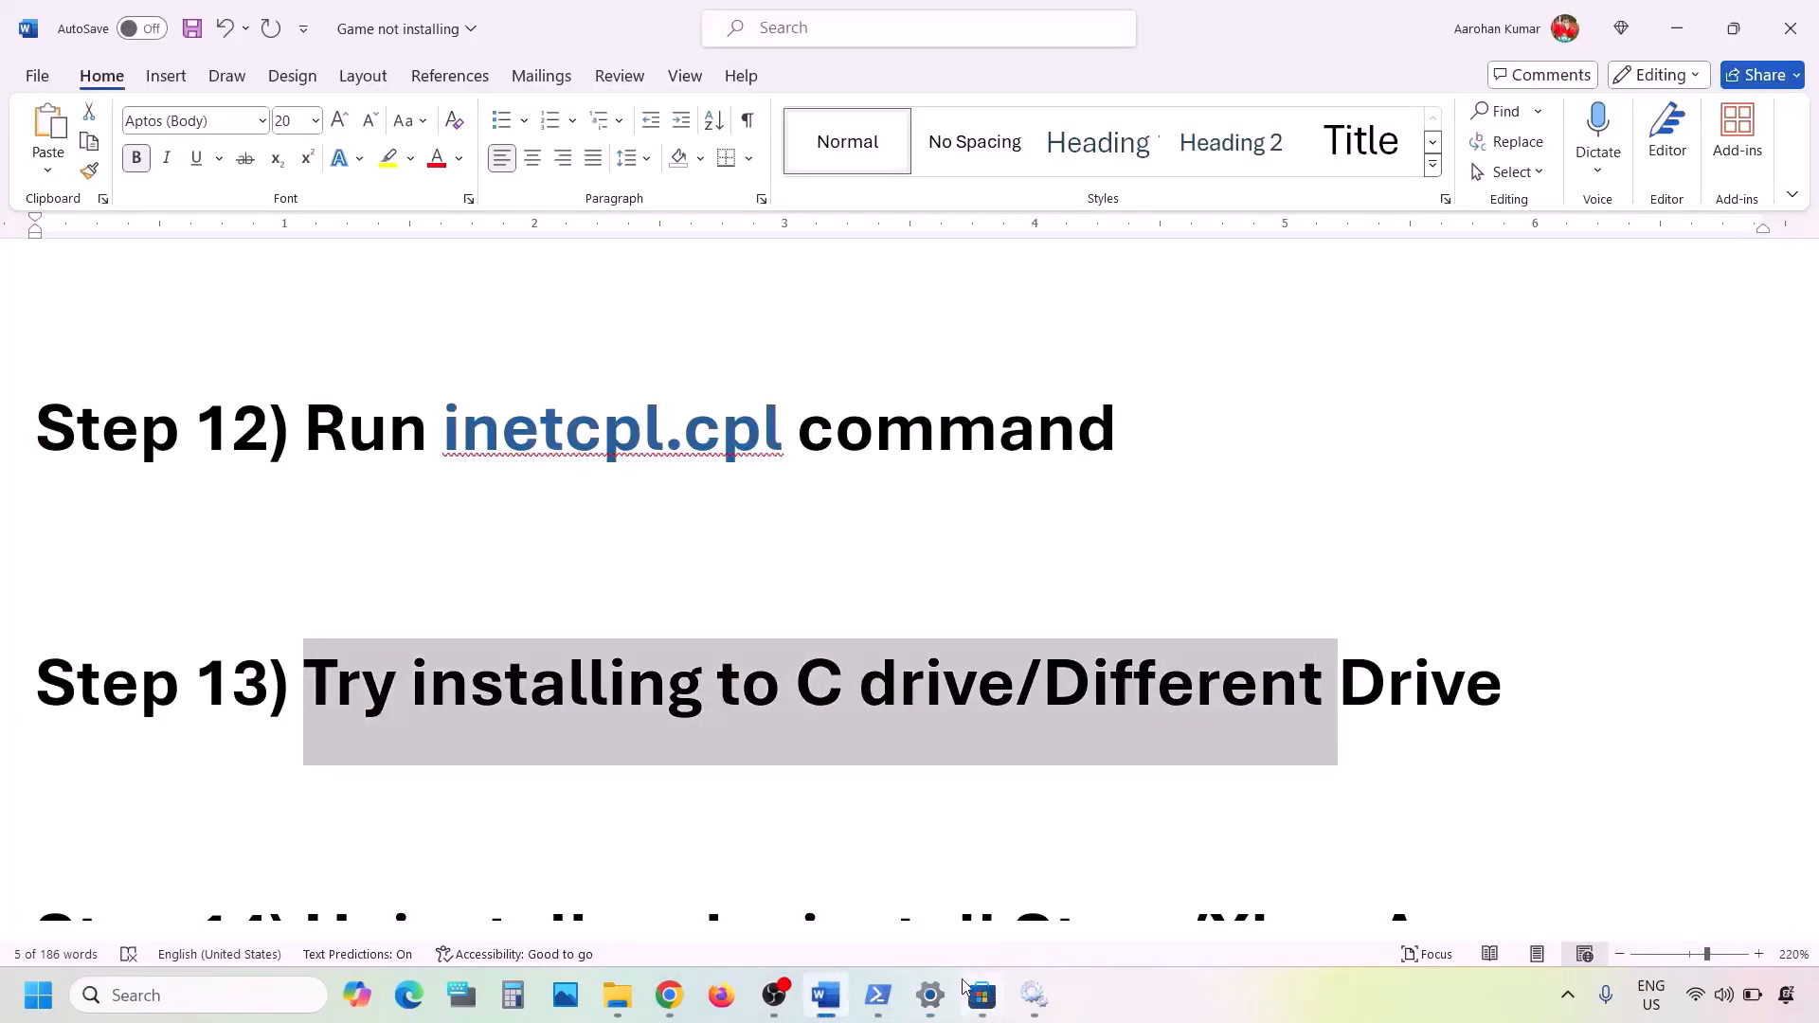
{"action": "left_click", "coordinate": [921, 999]}
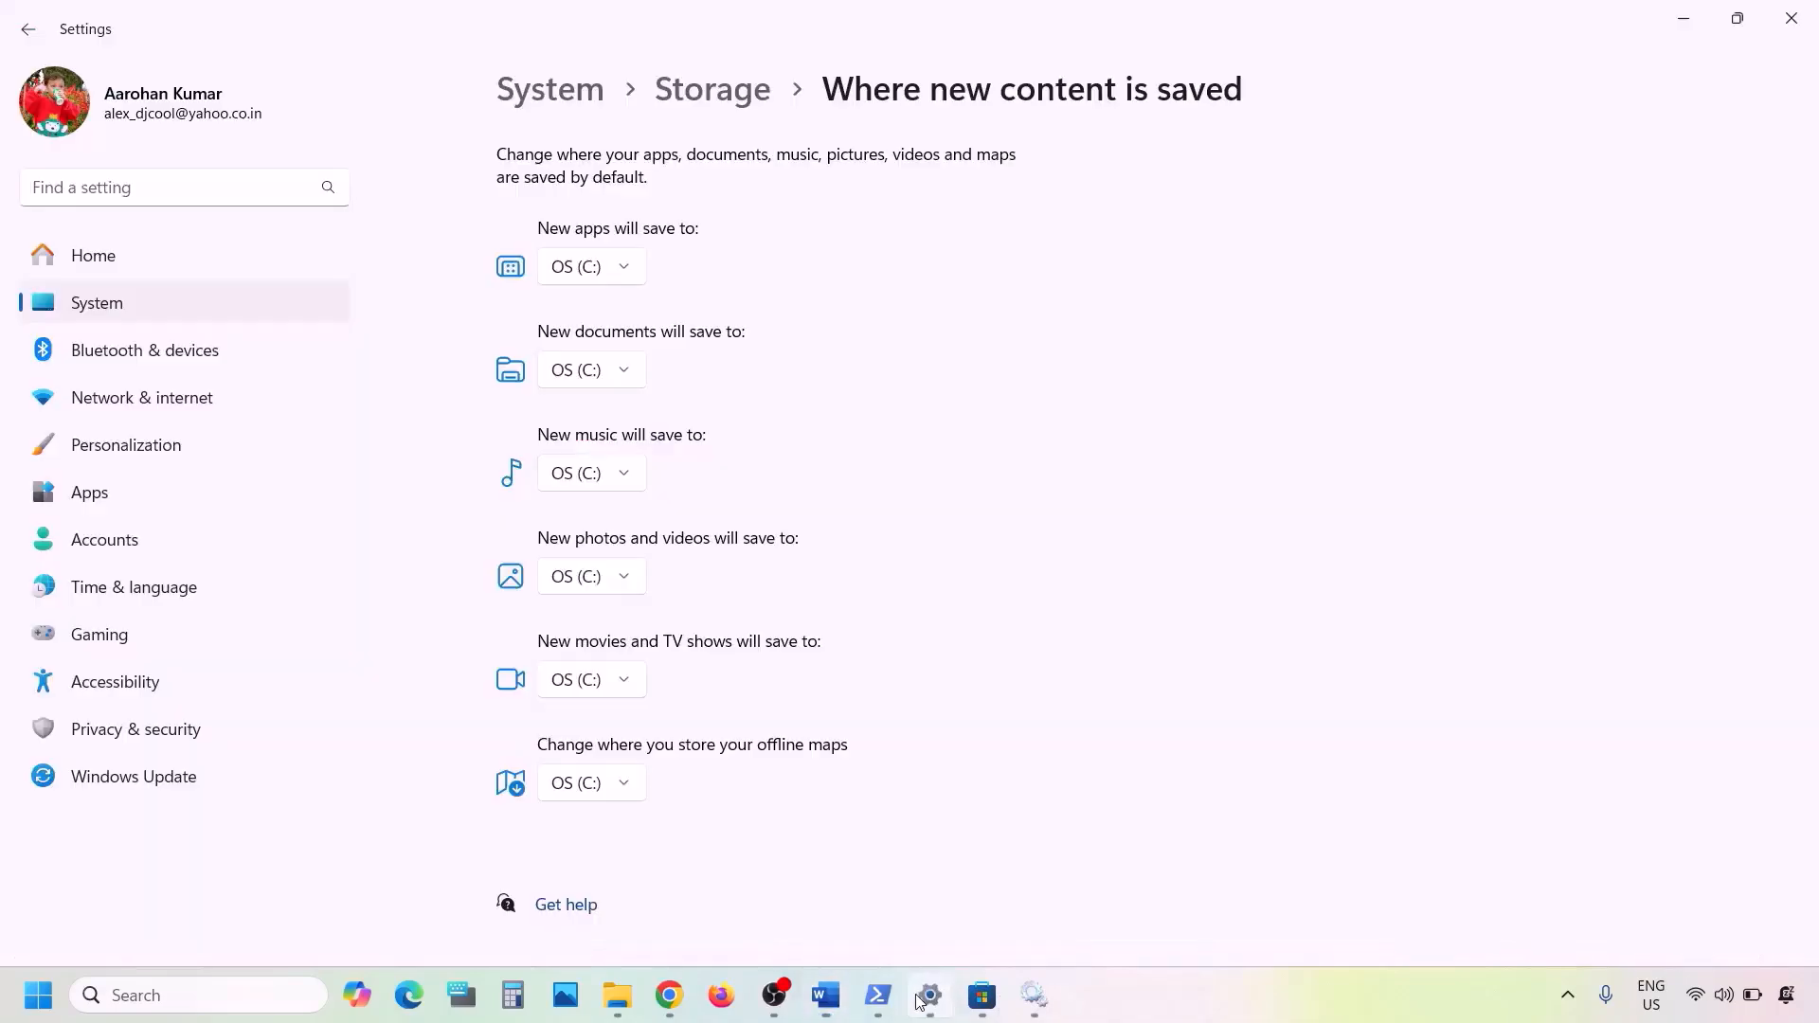
{"action": "left_click", "coordinate": [625, 278]}
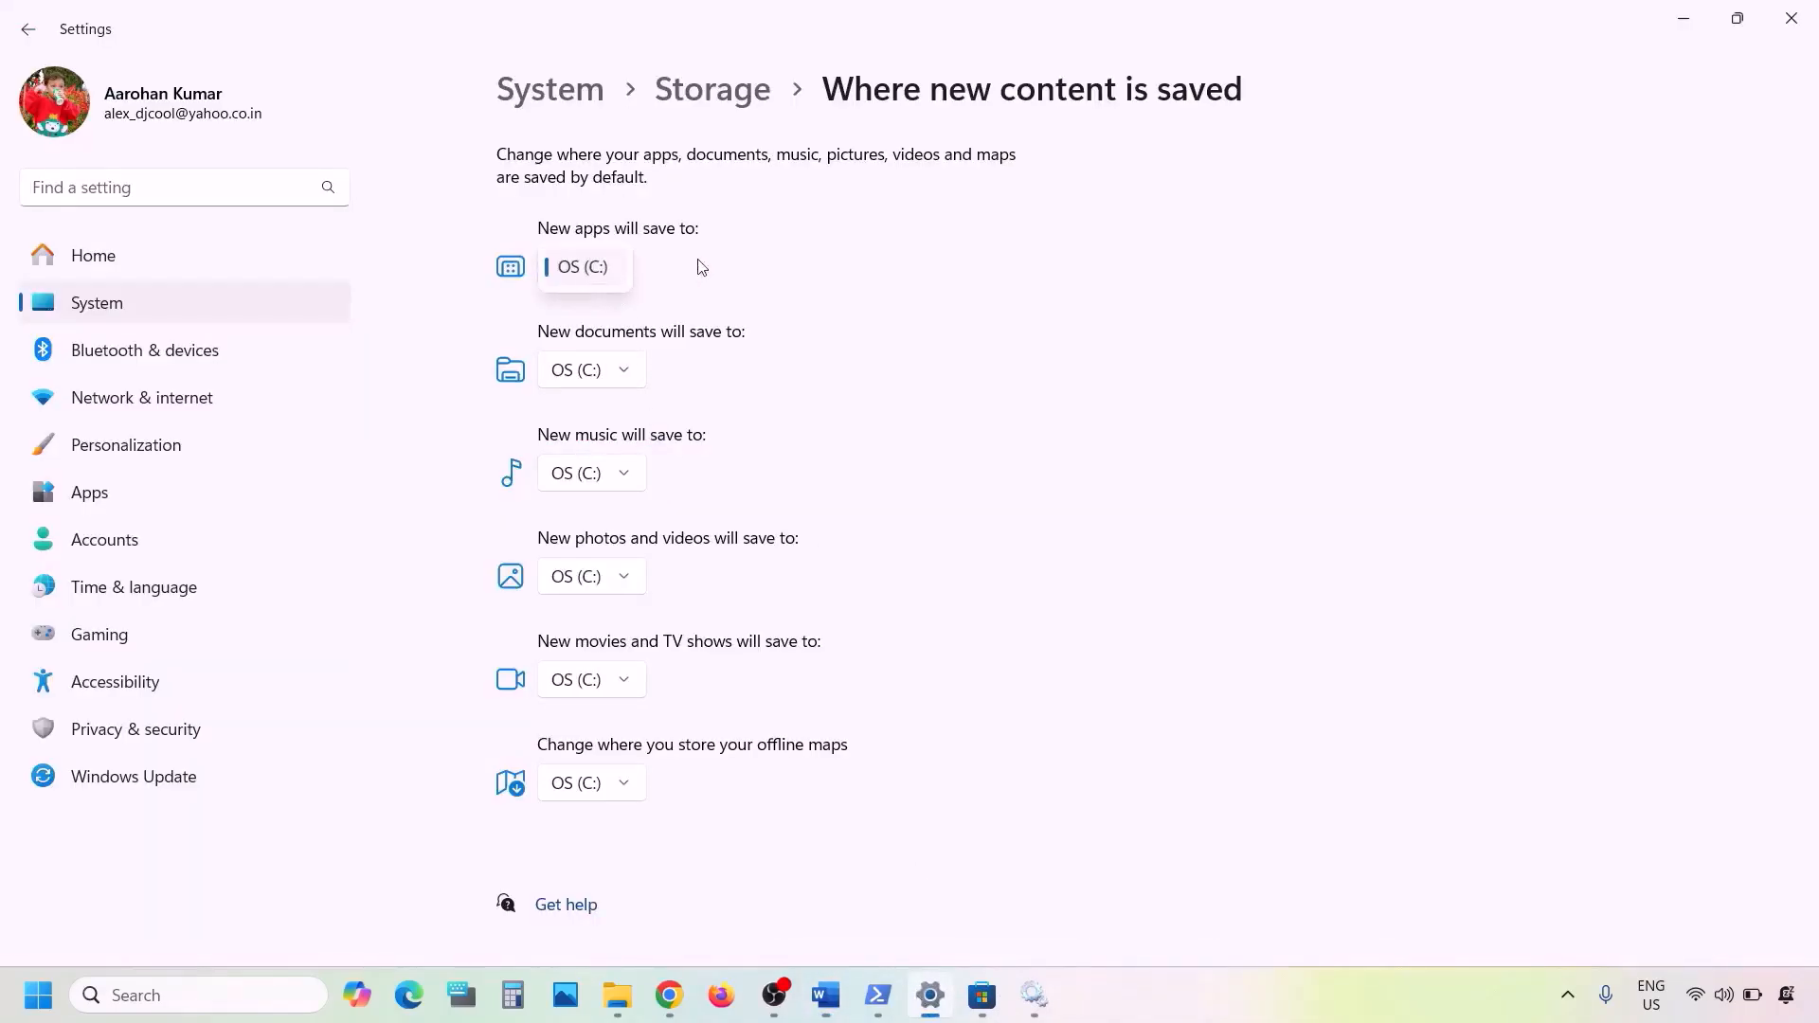
{"action": "left_click", "coordinate": [755, 274]}
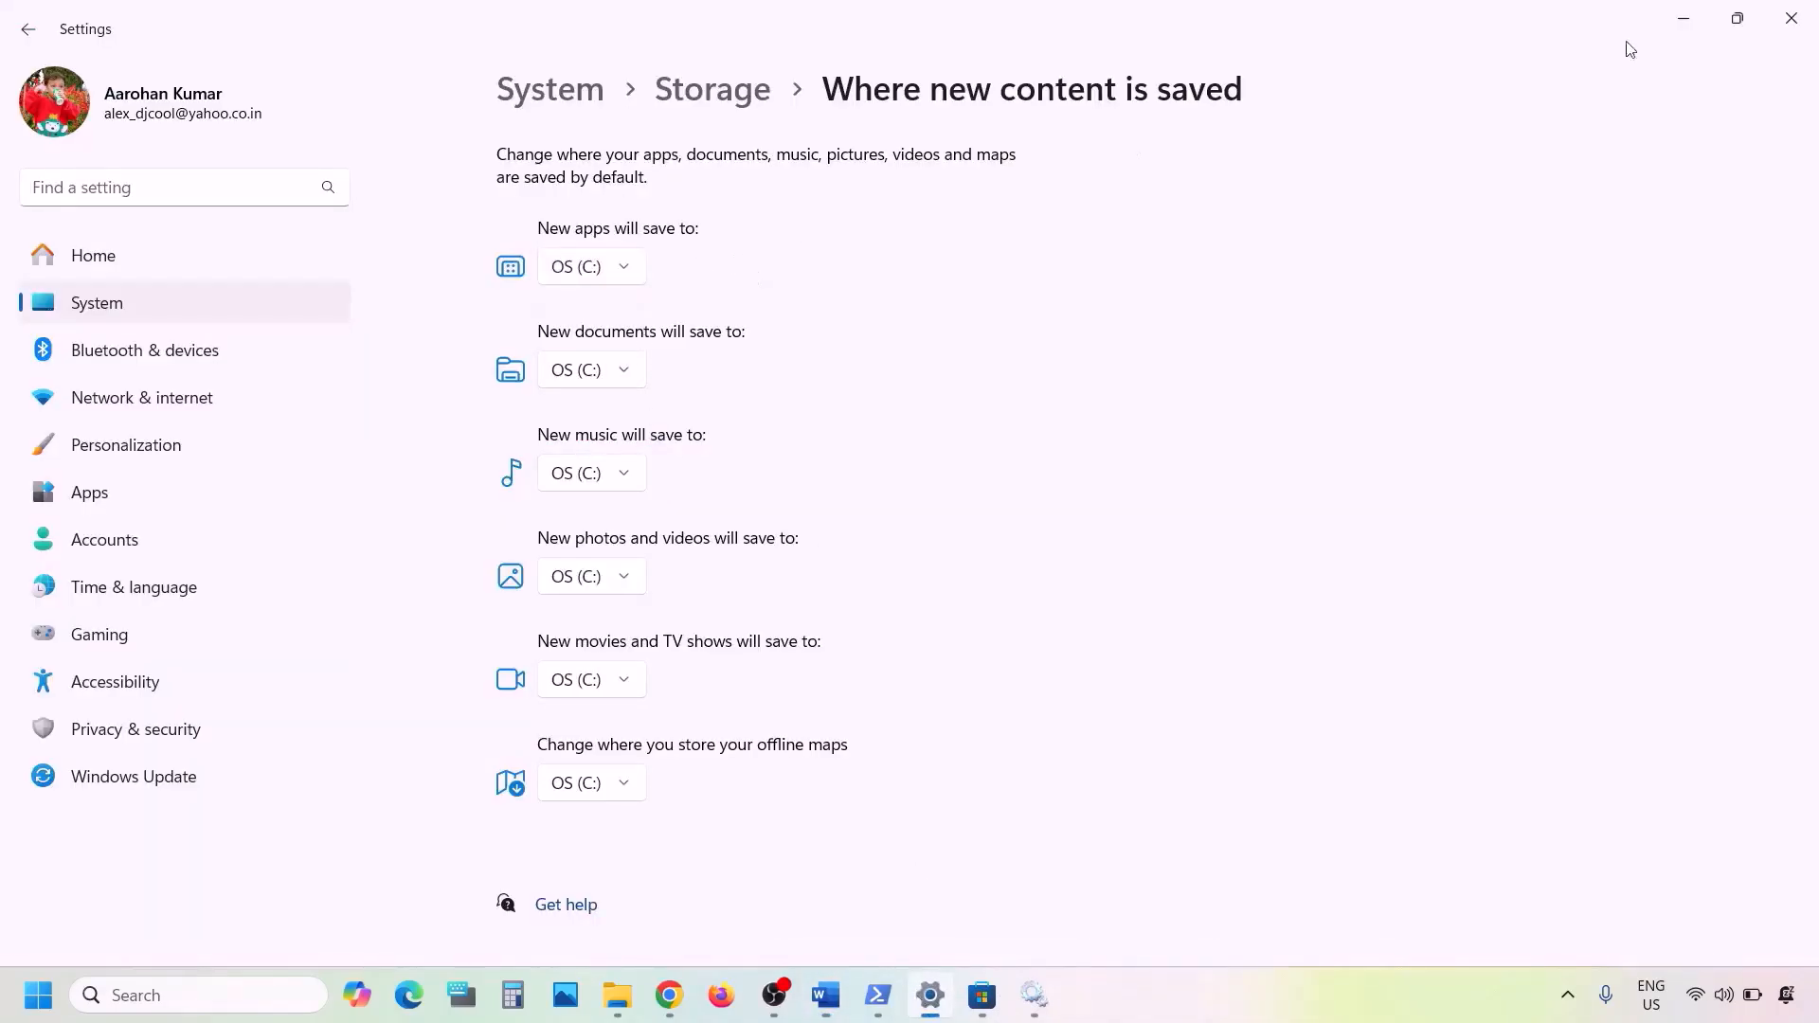
- Minimize Settings and highlight the drive choices in Step 13 of the Word notes, ending on Different Drive
{"action": "left_click", "coordinate": [1684, 18]}
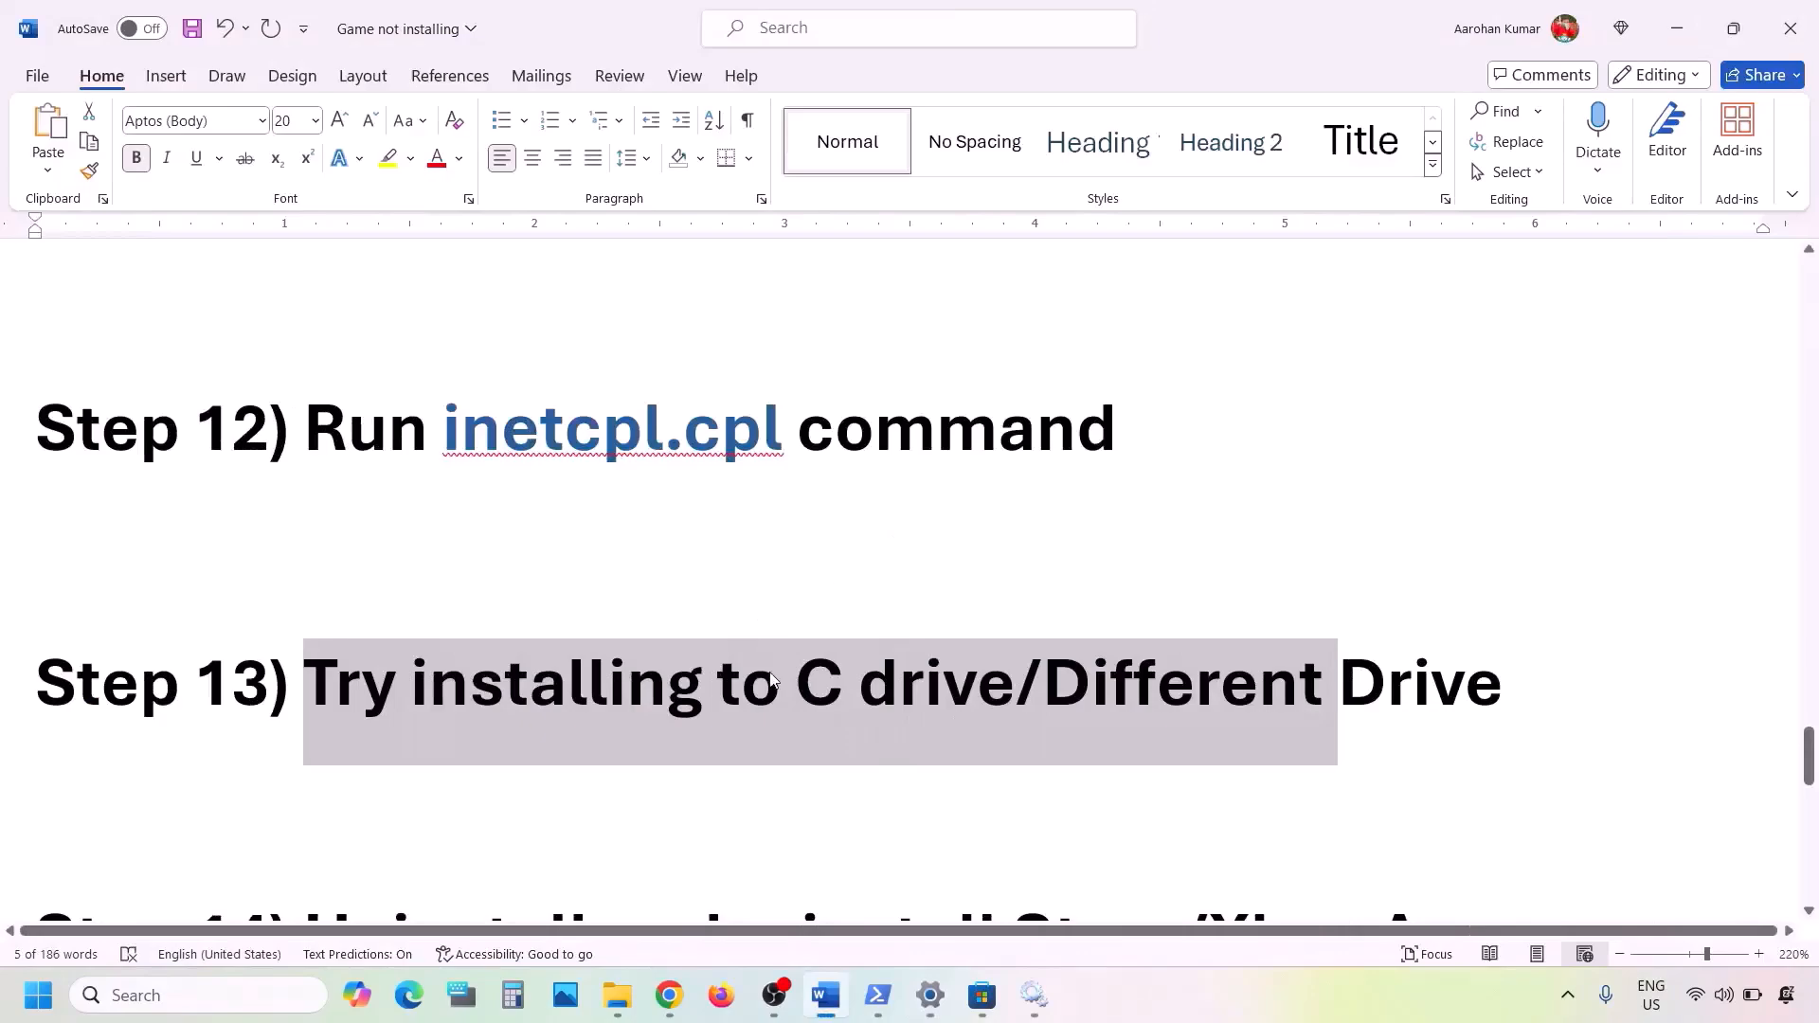
{"action": "left_click", "coordinate": [775, 681]}
{"action": "left_click_drag", "start_coordinate": [796, 682], "coordinate": [1431, 686]}
{"action": "left_click", "coordinate": [1089, 687]}
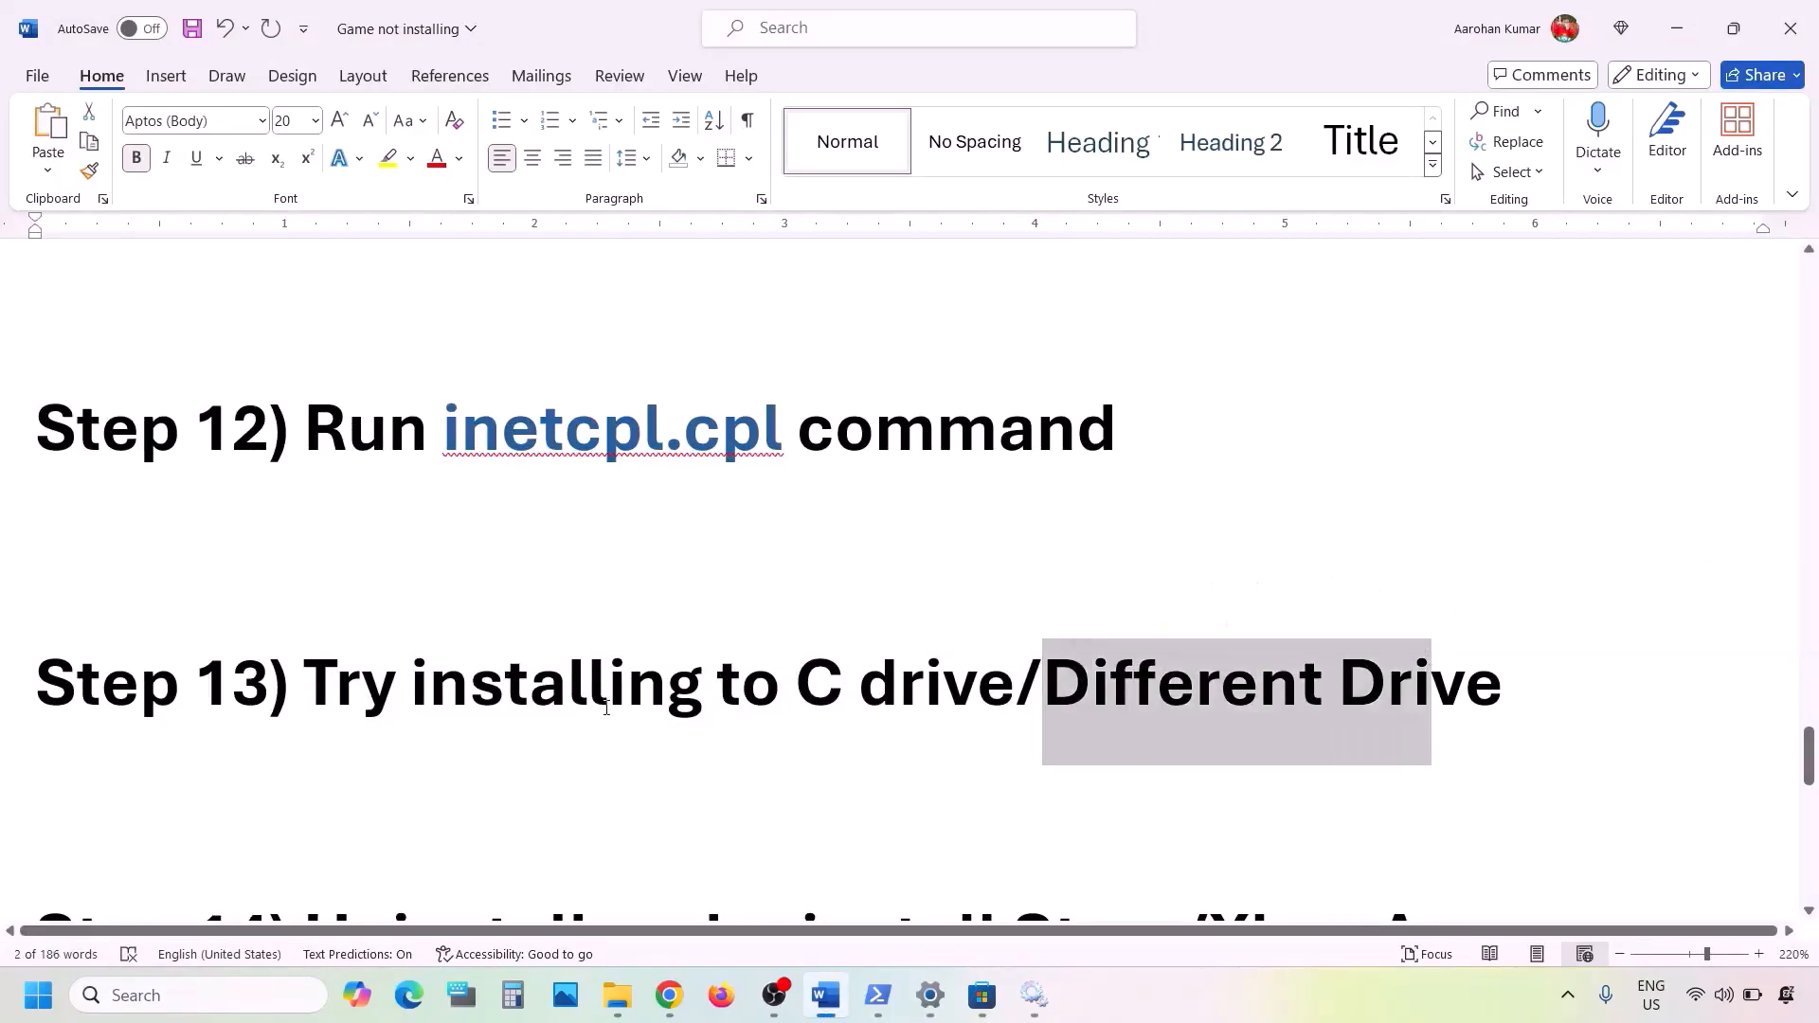
- Highlight the Step 14 heading text about uninstalling and reinstalling the Store/Xbox App in the Word notes
{"action": "scroll", "coordinate": [605, 707], "scroll_direction": "down", "scroll_amount": 2}
{"action": "scroll", "coordinate": [607, 708], "scroll_direction": "down", "scroll_amount": 3}
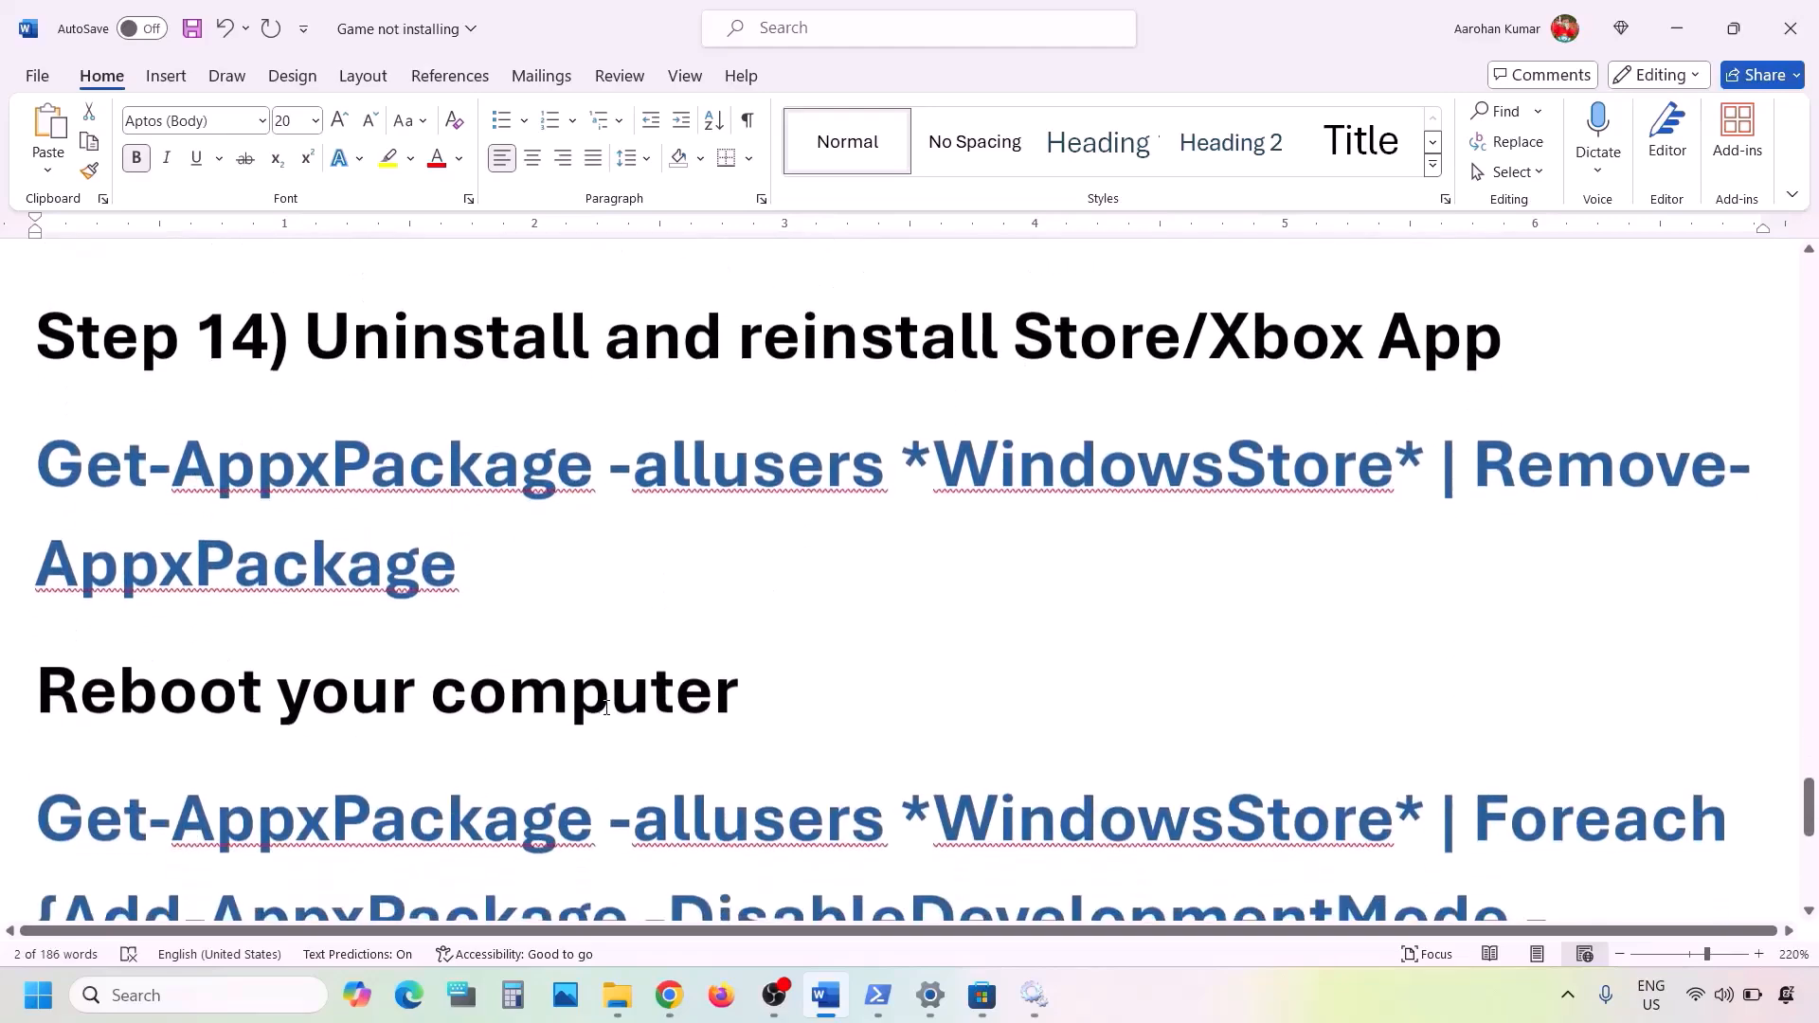
{"action": "left_click_drag", "start_coordinate": [356, 352], "coordinate": [1504, 351]}
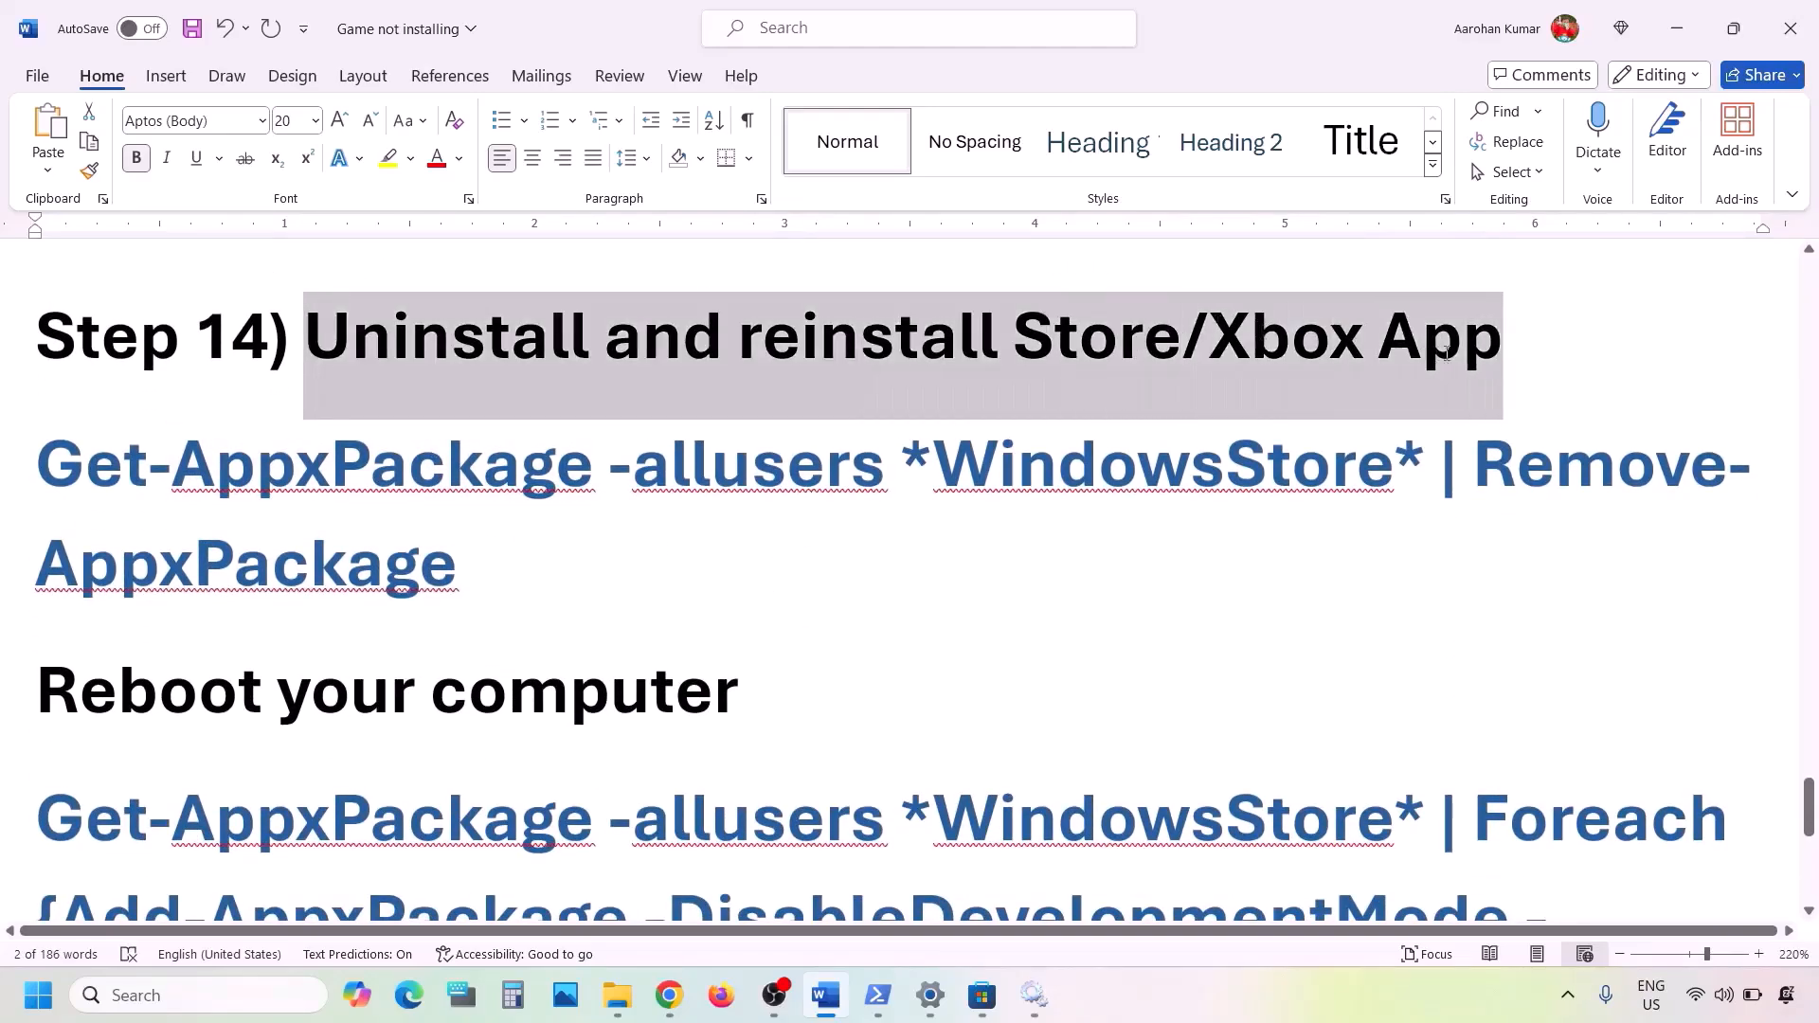
- Find the Xbox app through Windows search and uninstall it, confirming the removal
{"action": "left_click", "coordinate": [219, 1001]}
{"action": "type", "text": "xbox"}
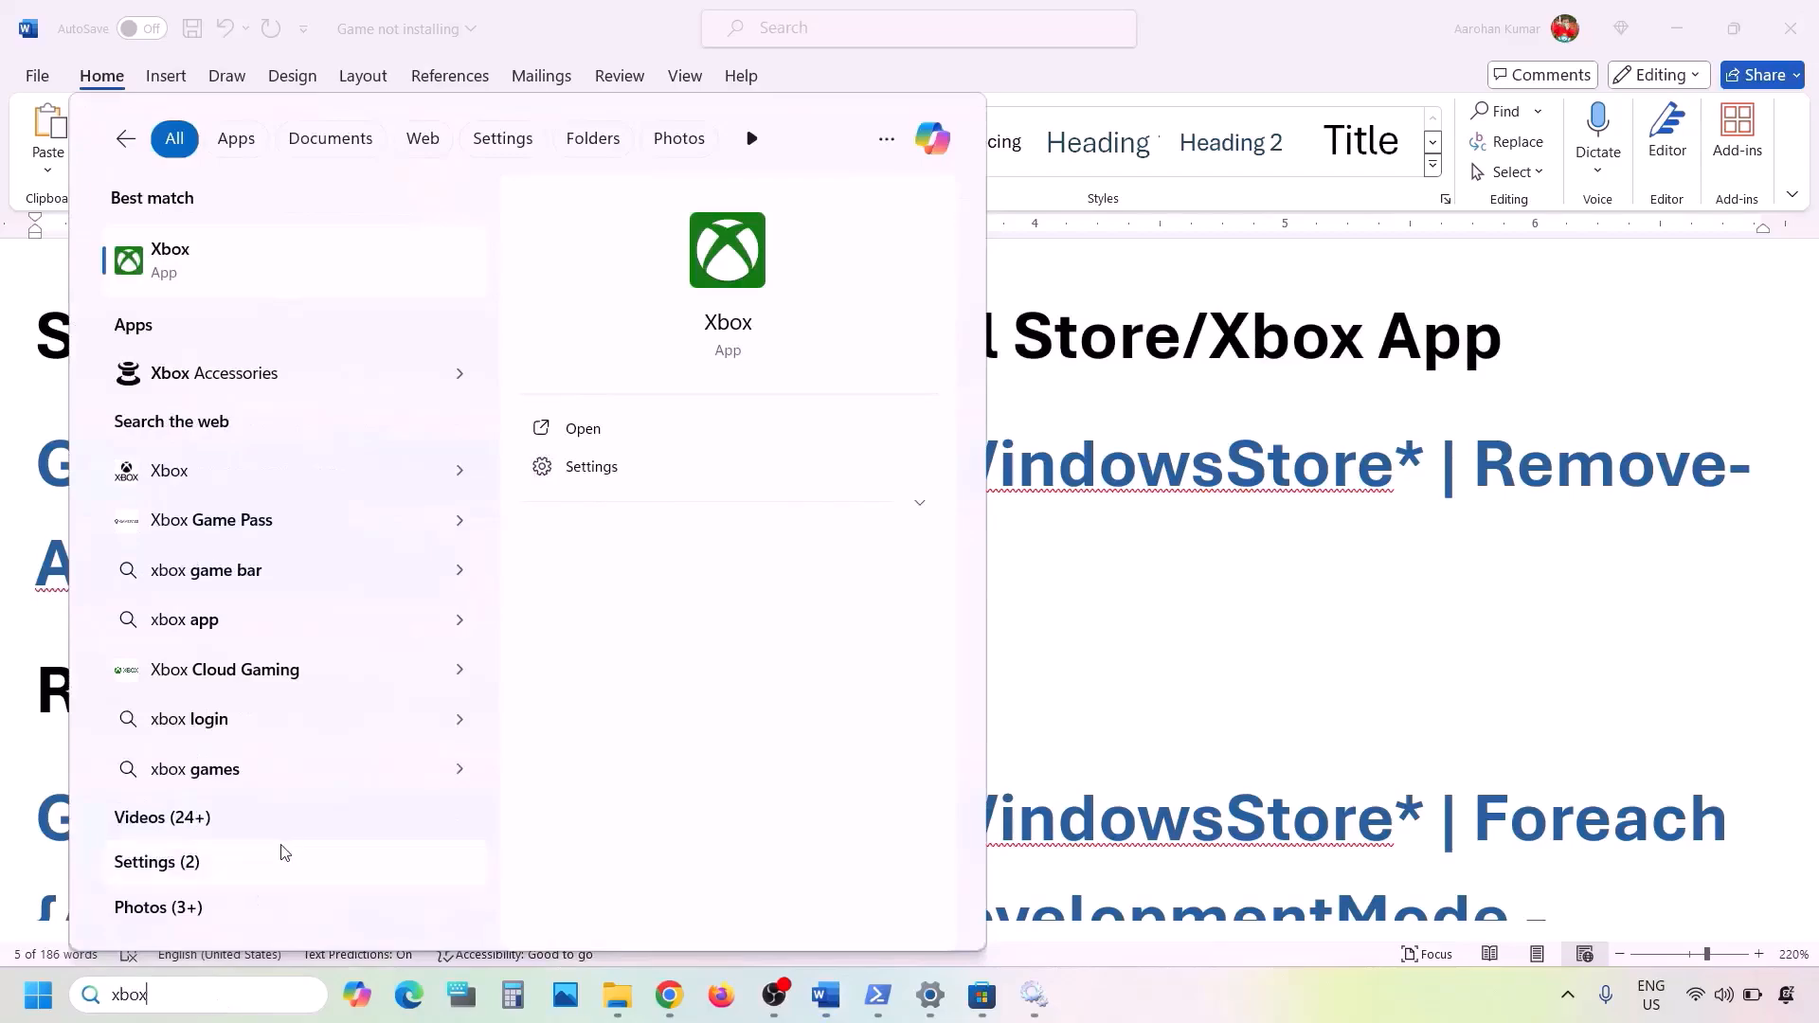
{"action": "right_click", "coordinate": [196, 275]}
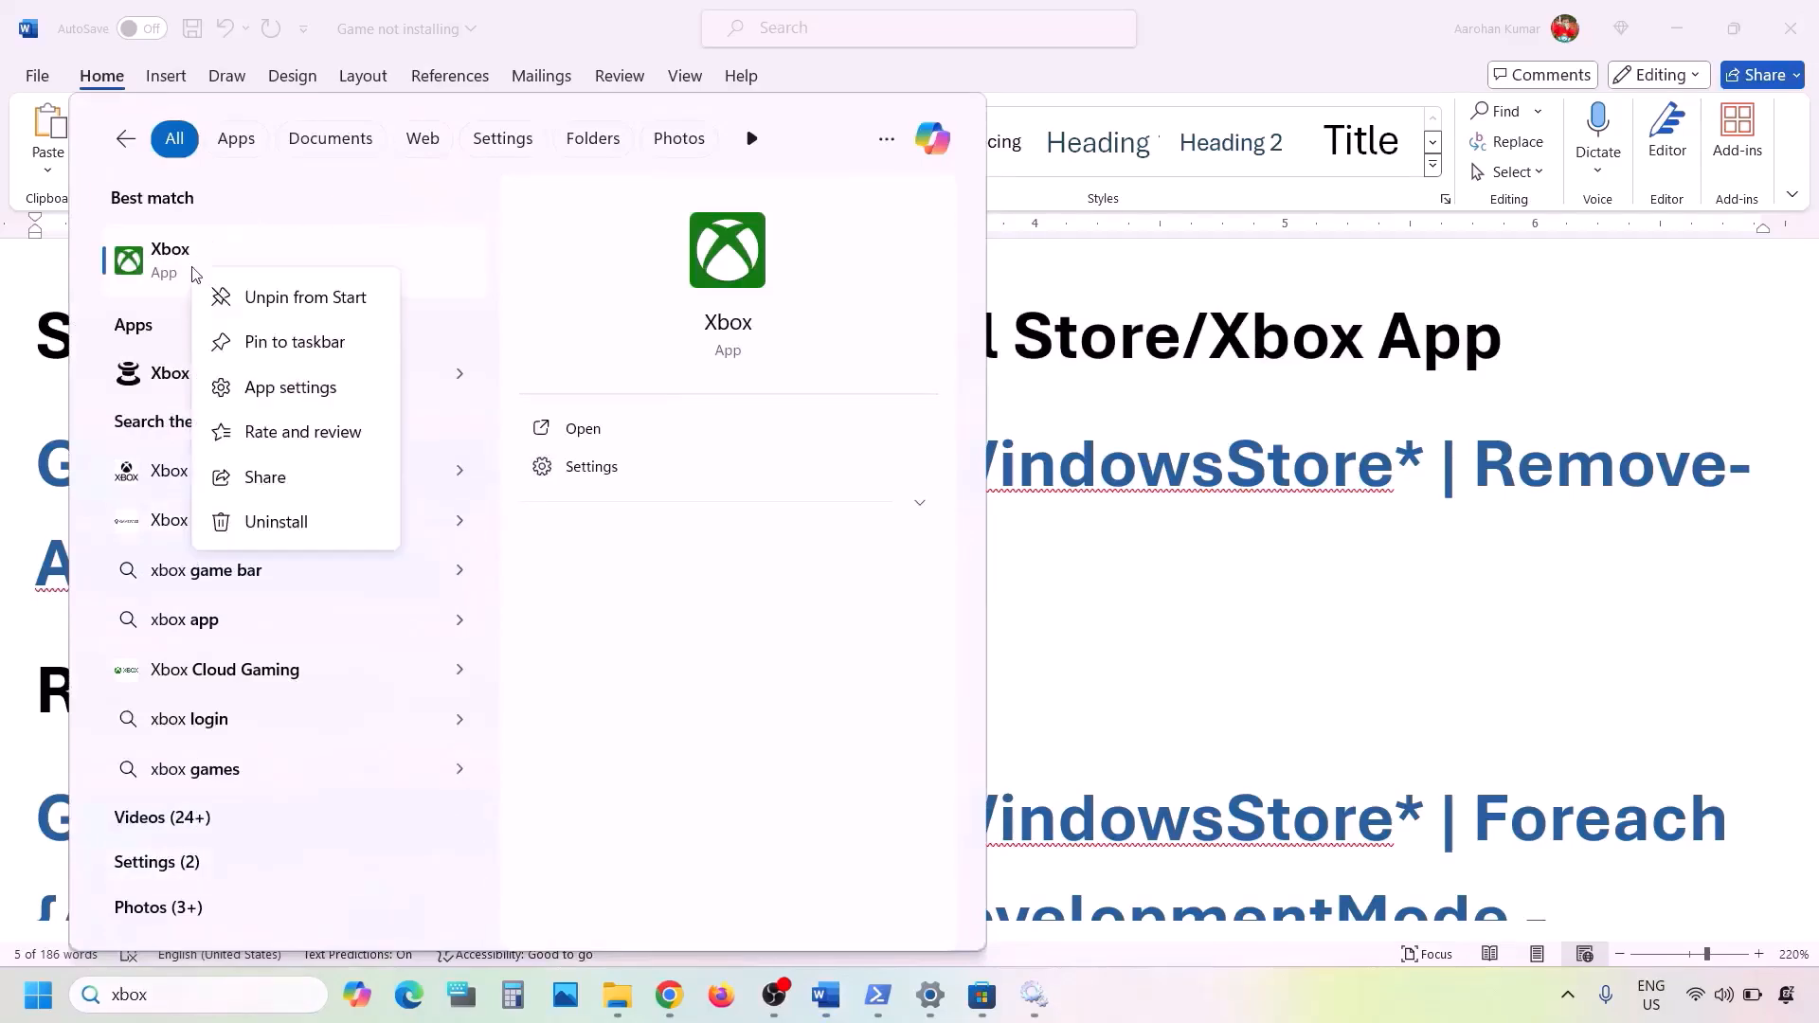
{"action": "left_click", "coordinate": [277, 521]}
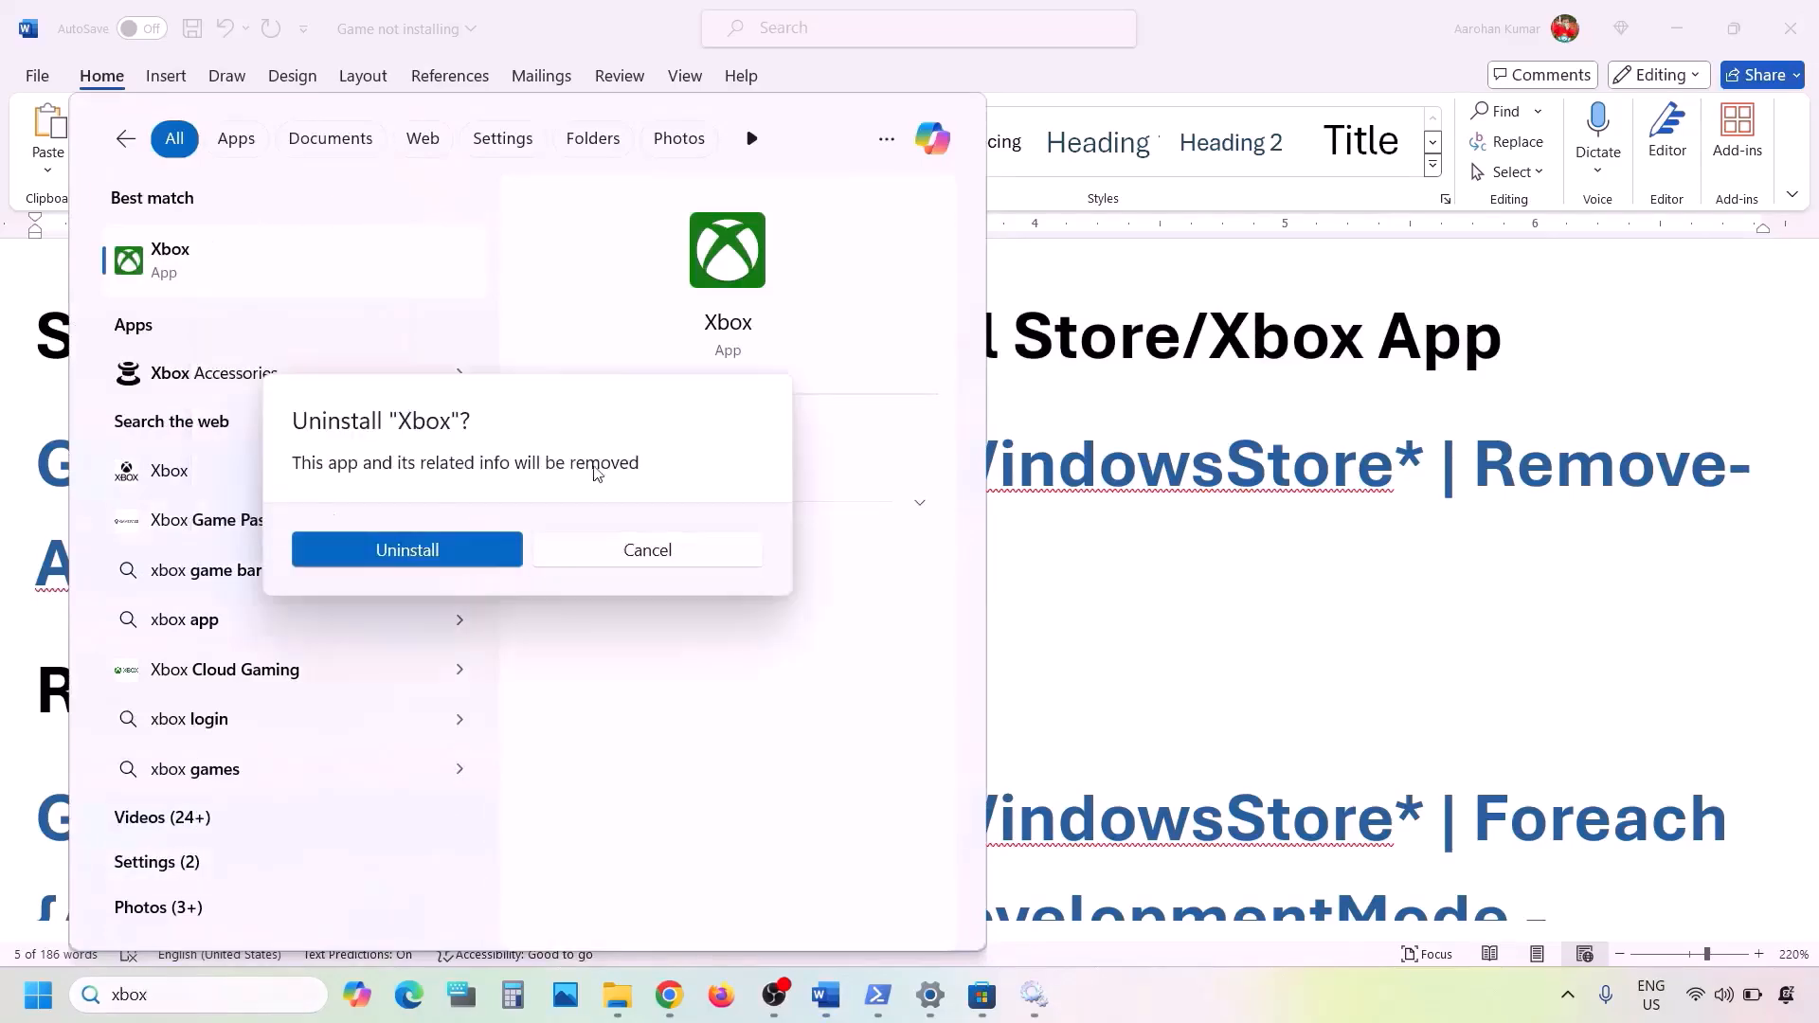
{"action": "left_click", "coordinate": [448, 554]}
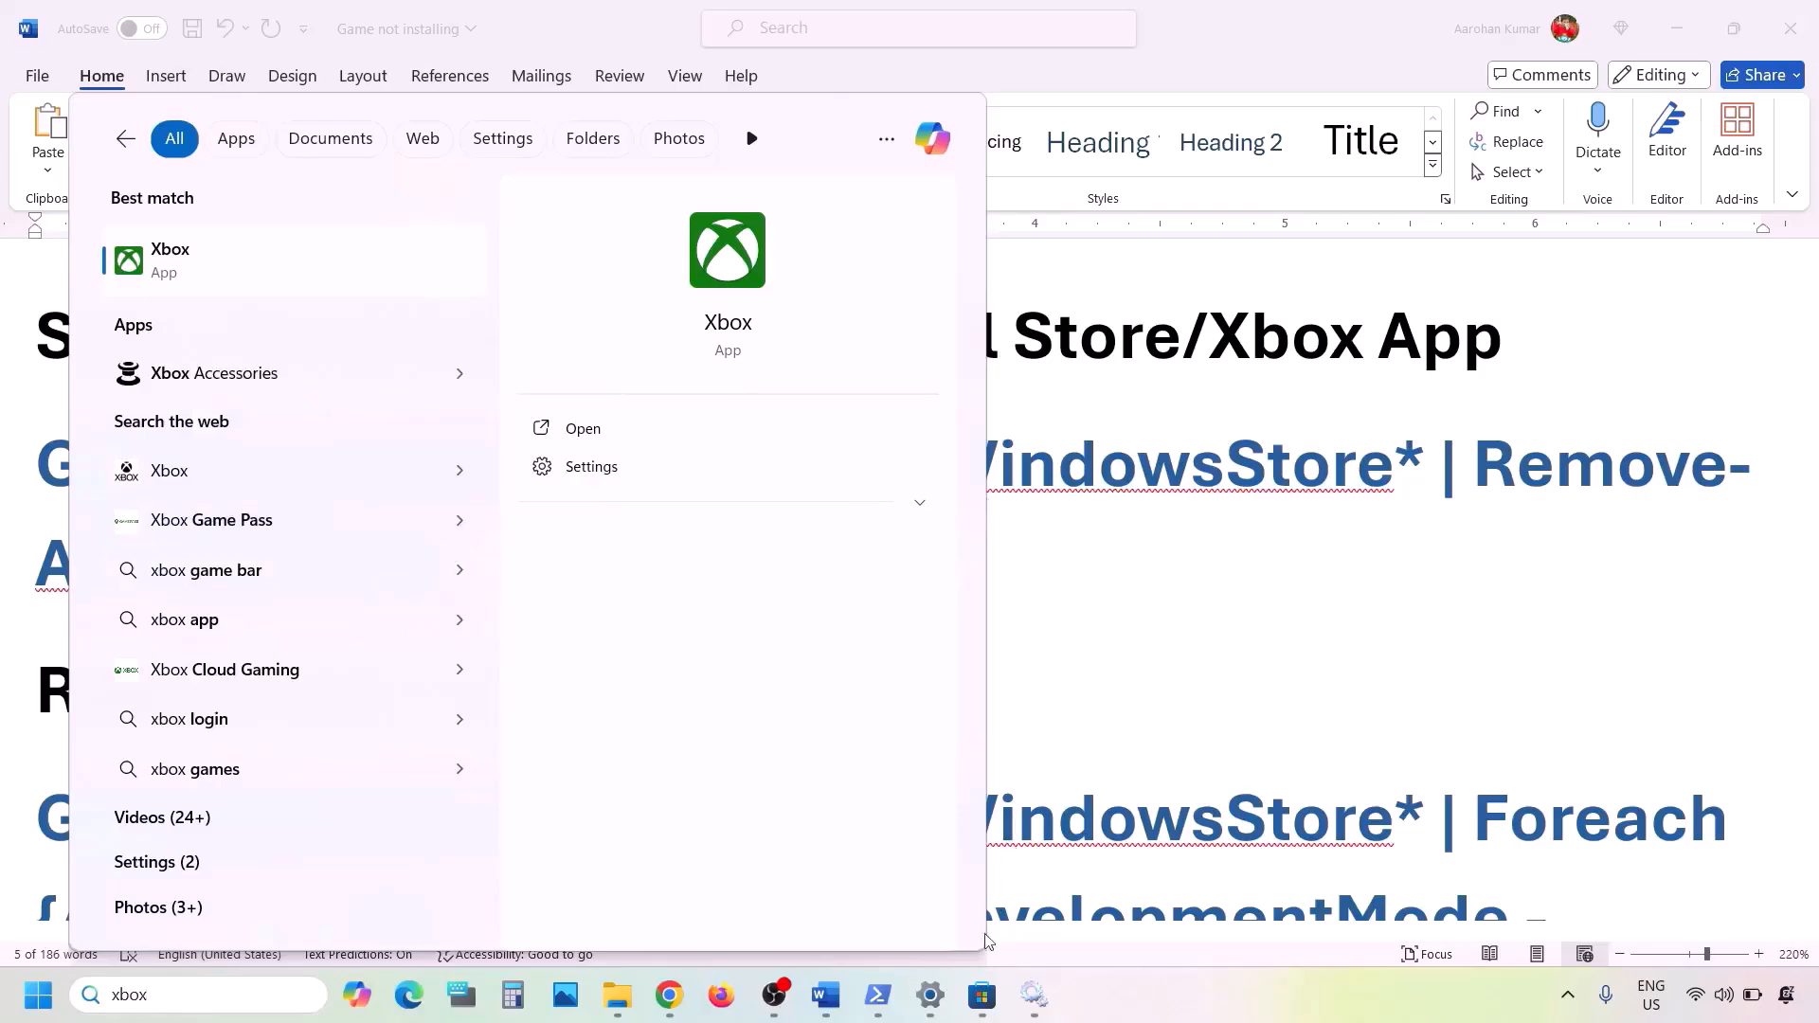
- Switch to Microsoft Store, search for "xbox" and install the Xbox app from its product page
{"action": "left_click", "coordinate": [982, 995]}
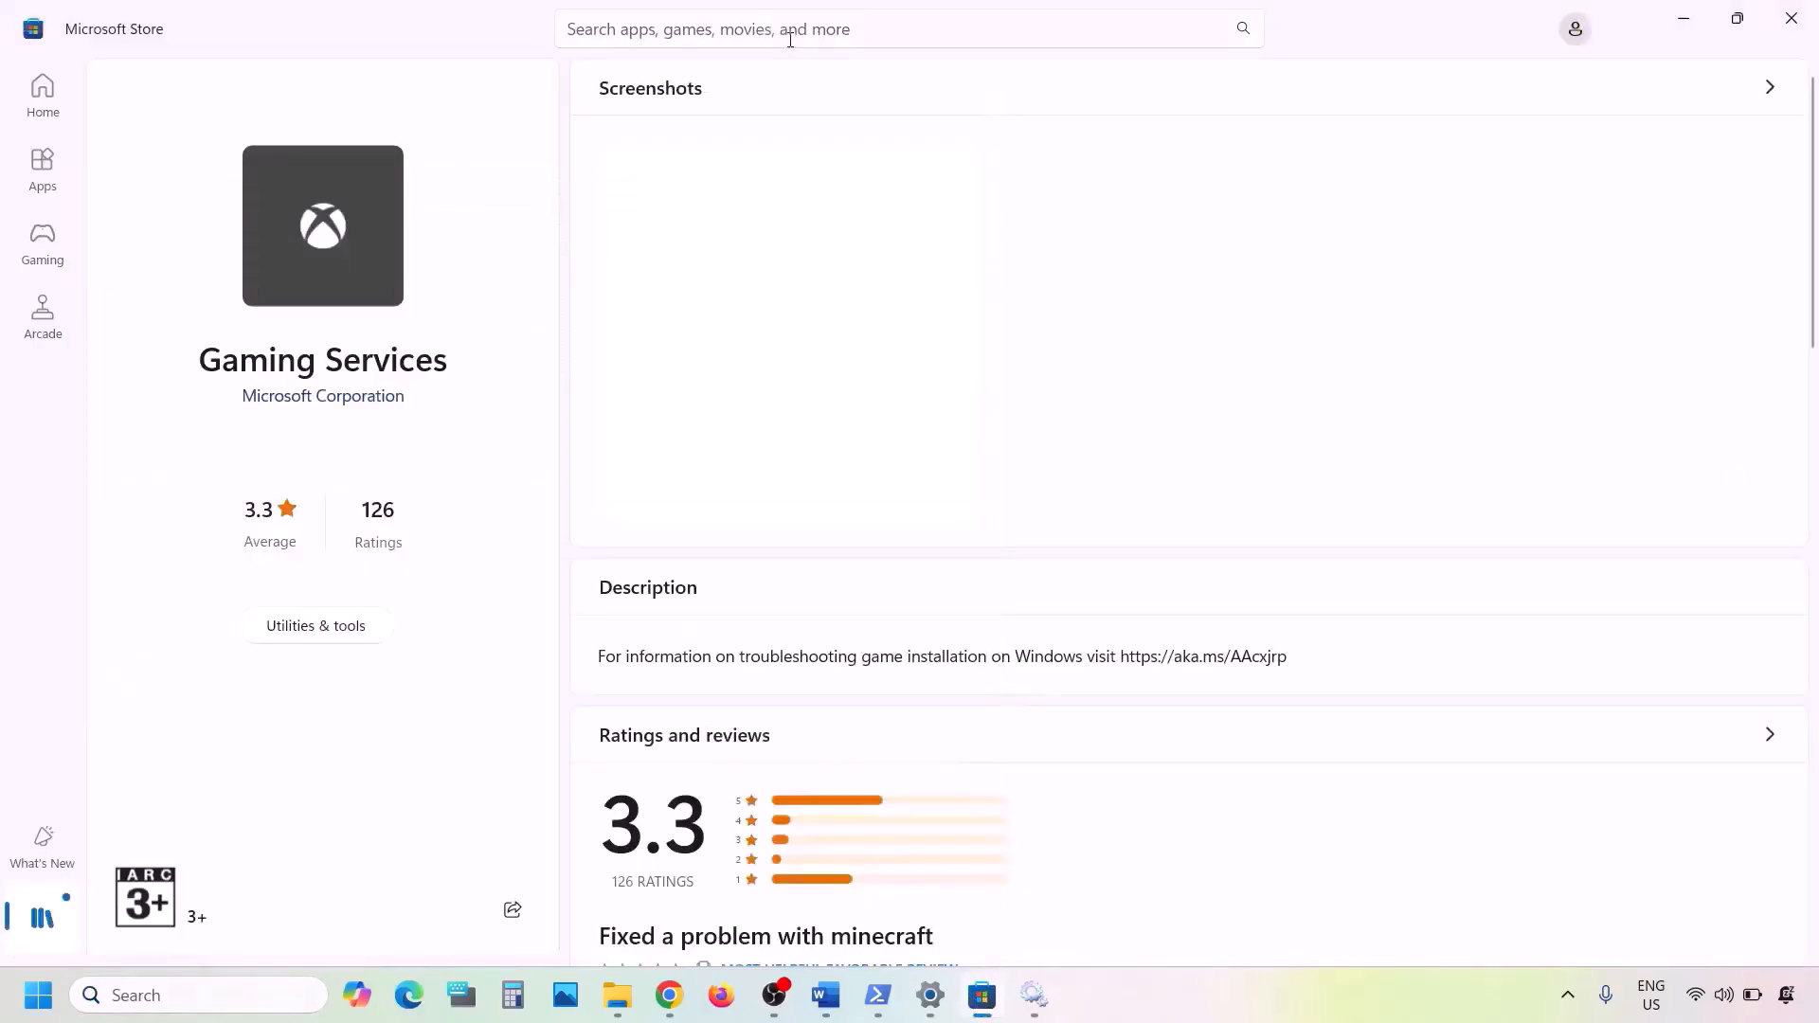
{"action": "left_click", "coordinate": [665, 23]}
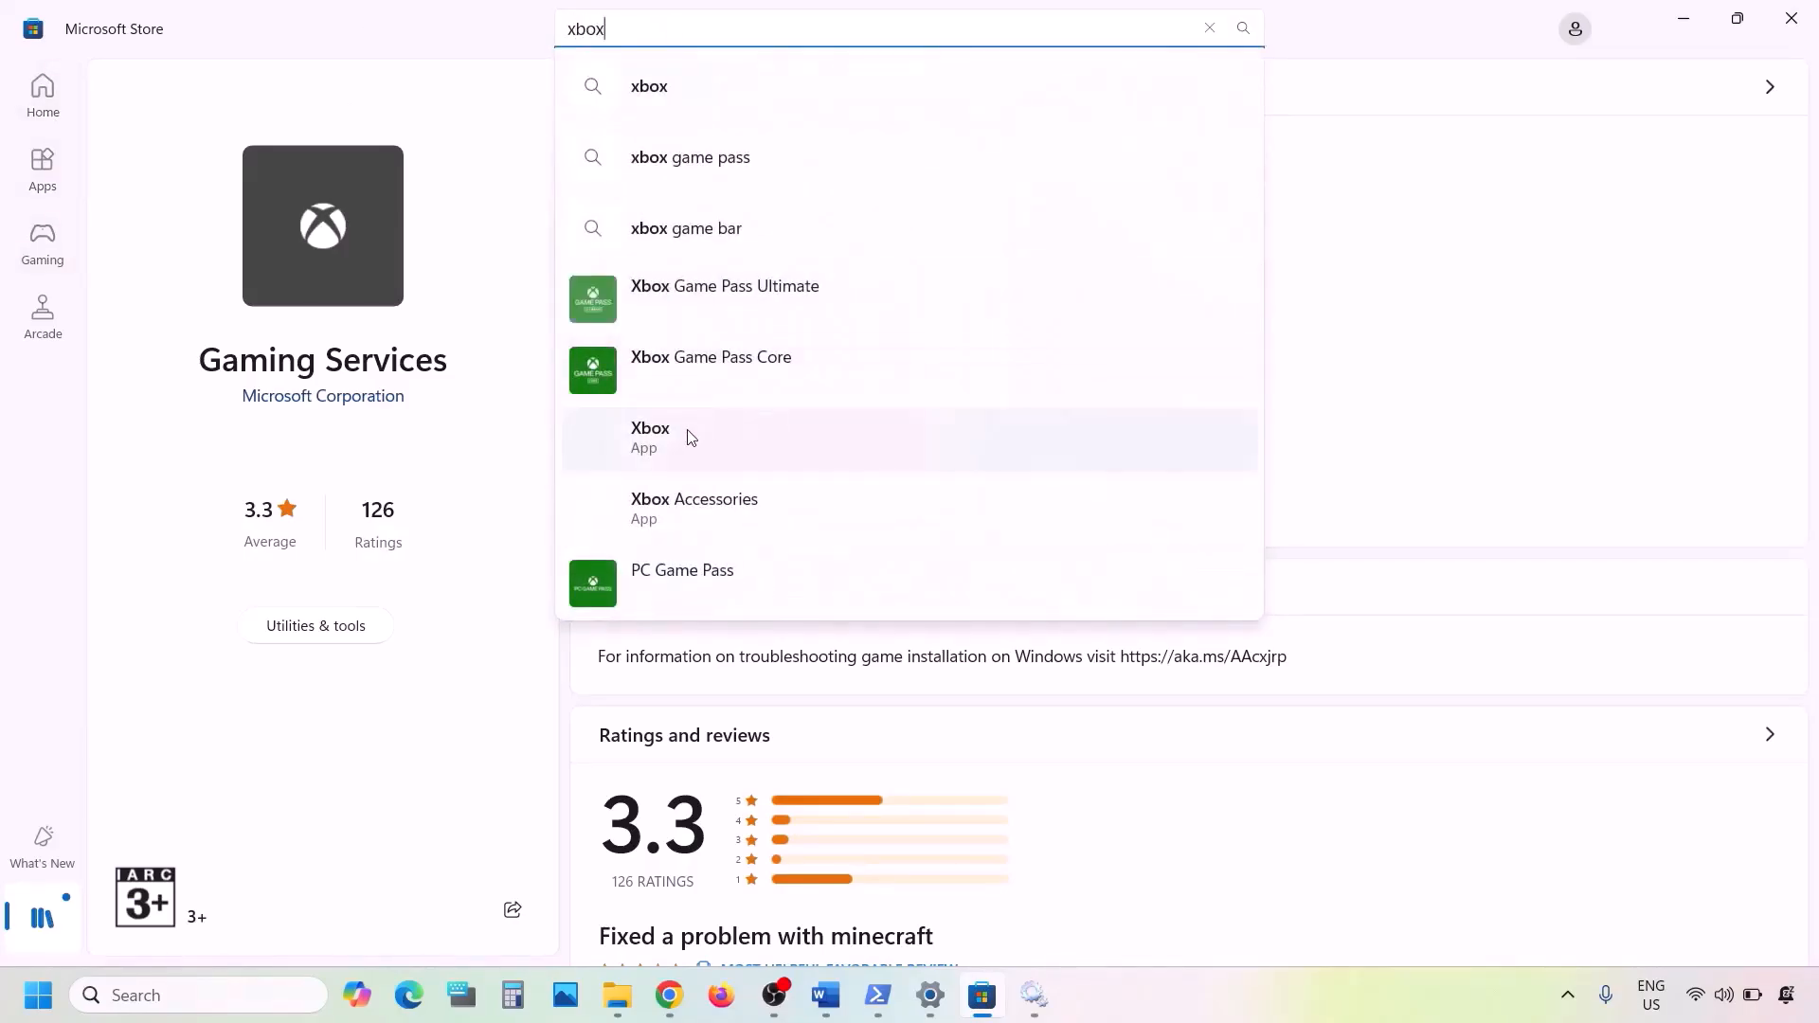
{"action": "left_click", "coordinate": [688, 436]}
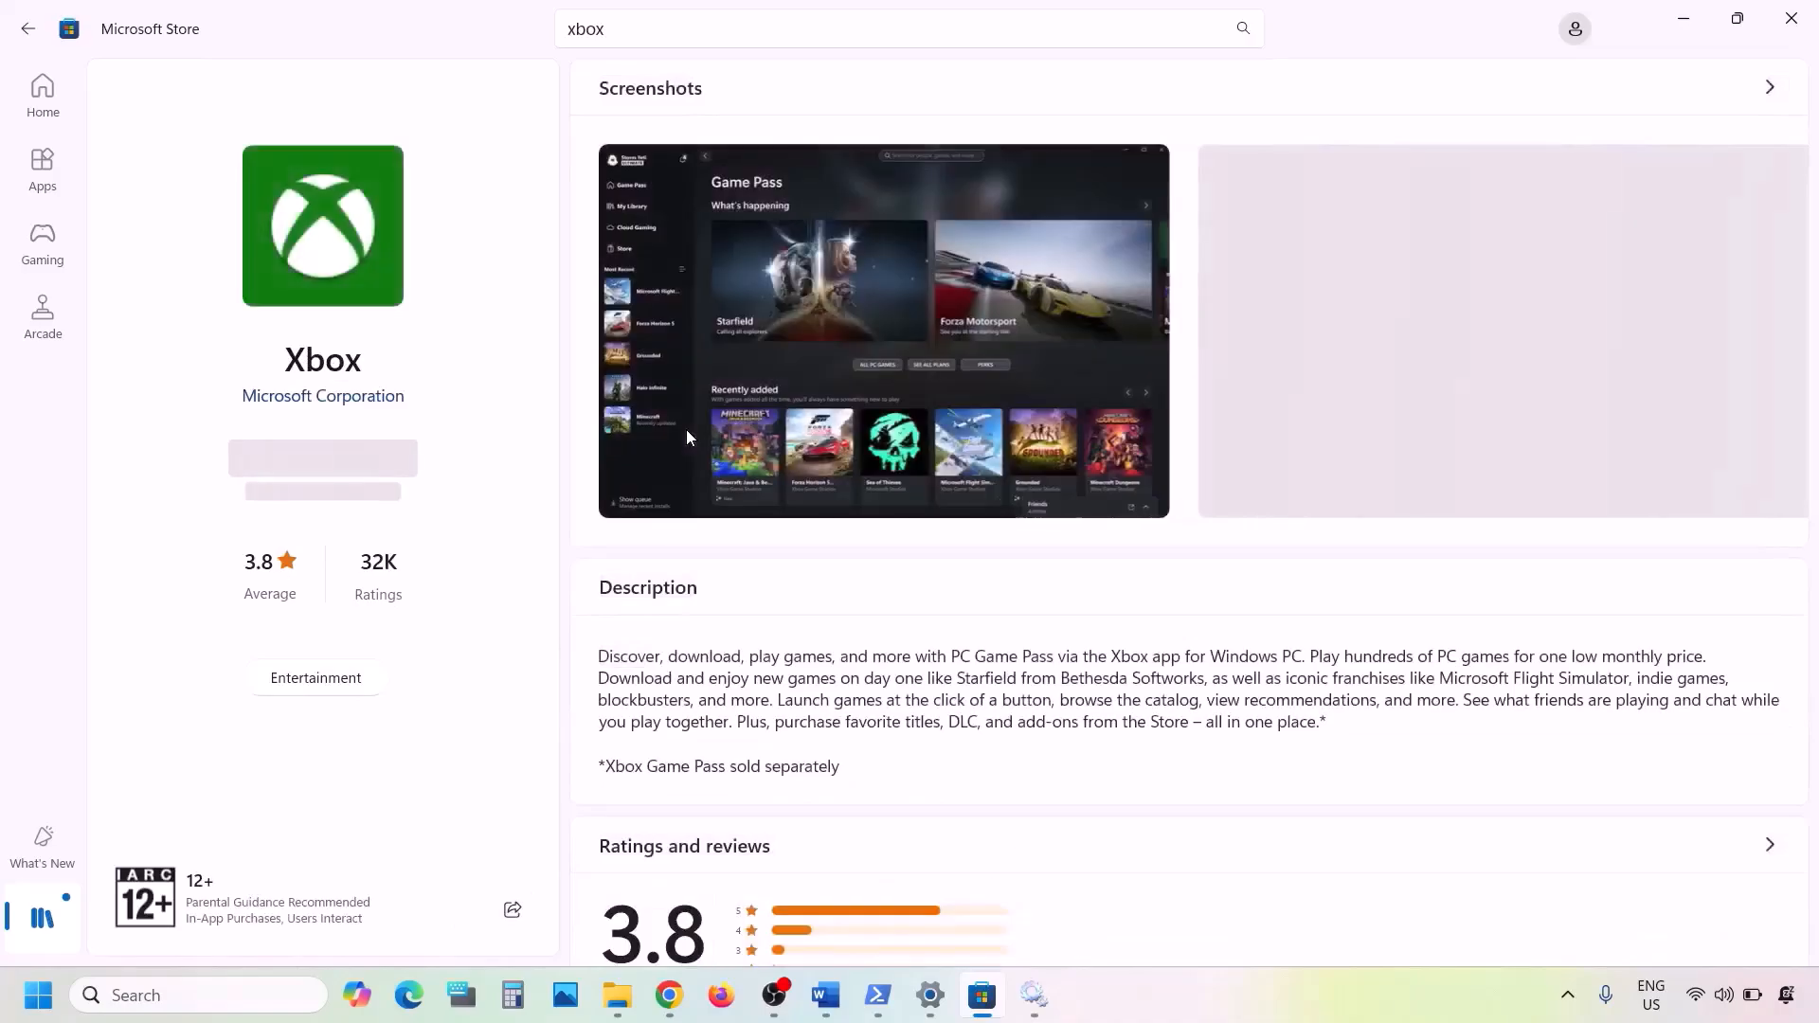
{"action": "left_click", "coordinate": [332, 466]}
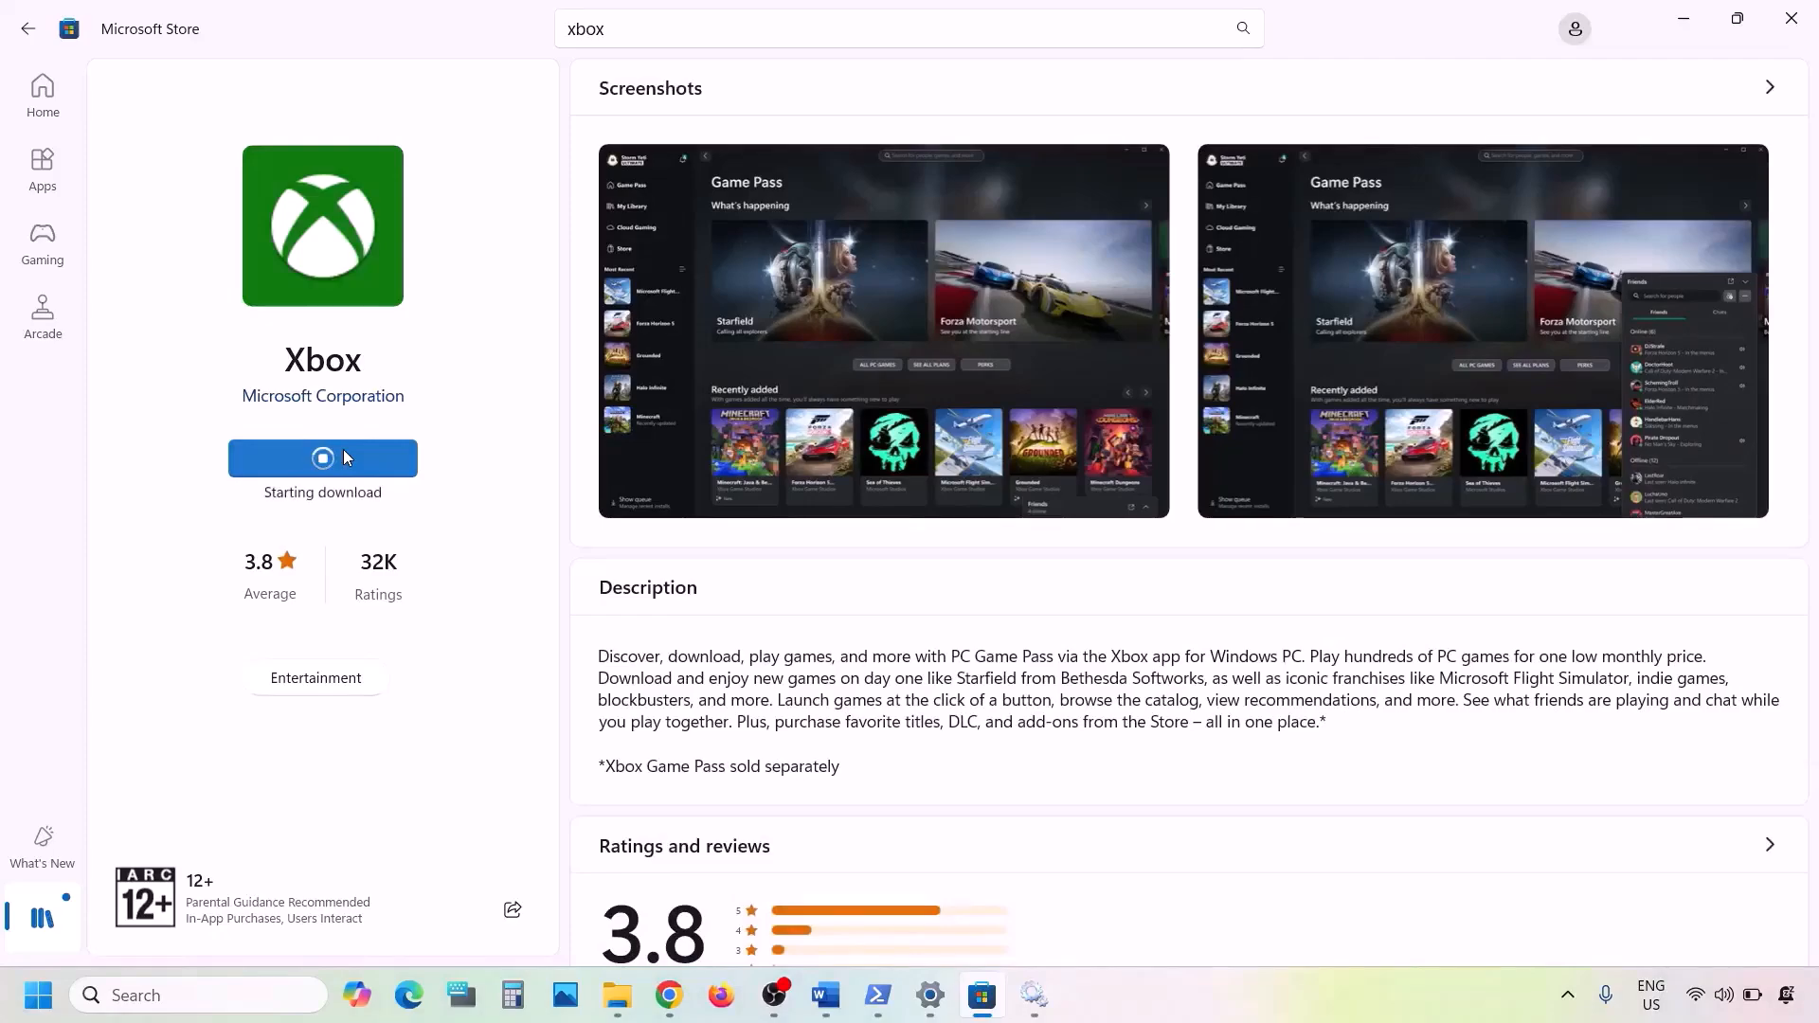
{"action": "left_click", "coordinate": [176, 993]}
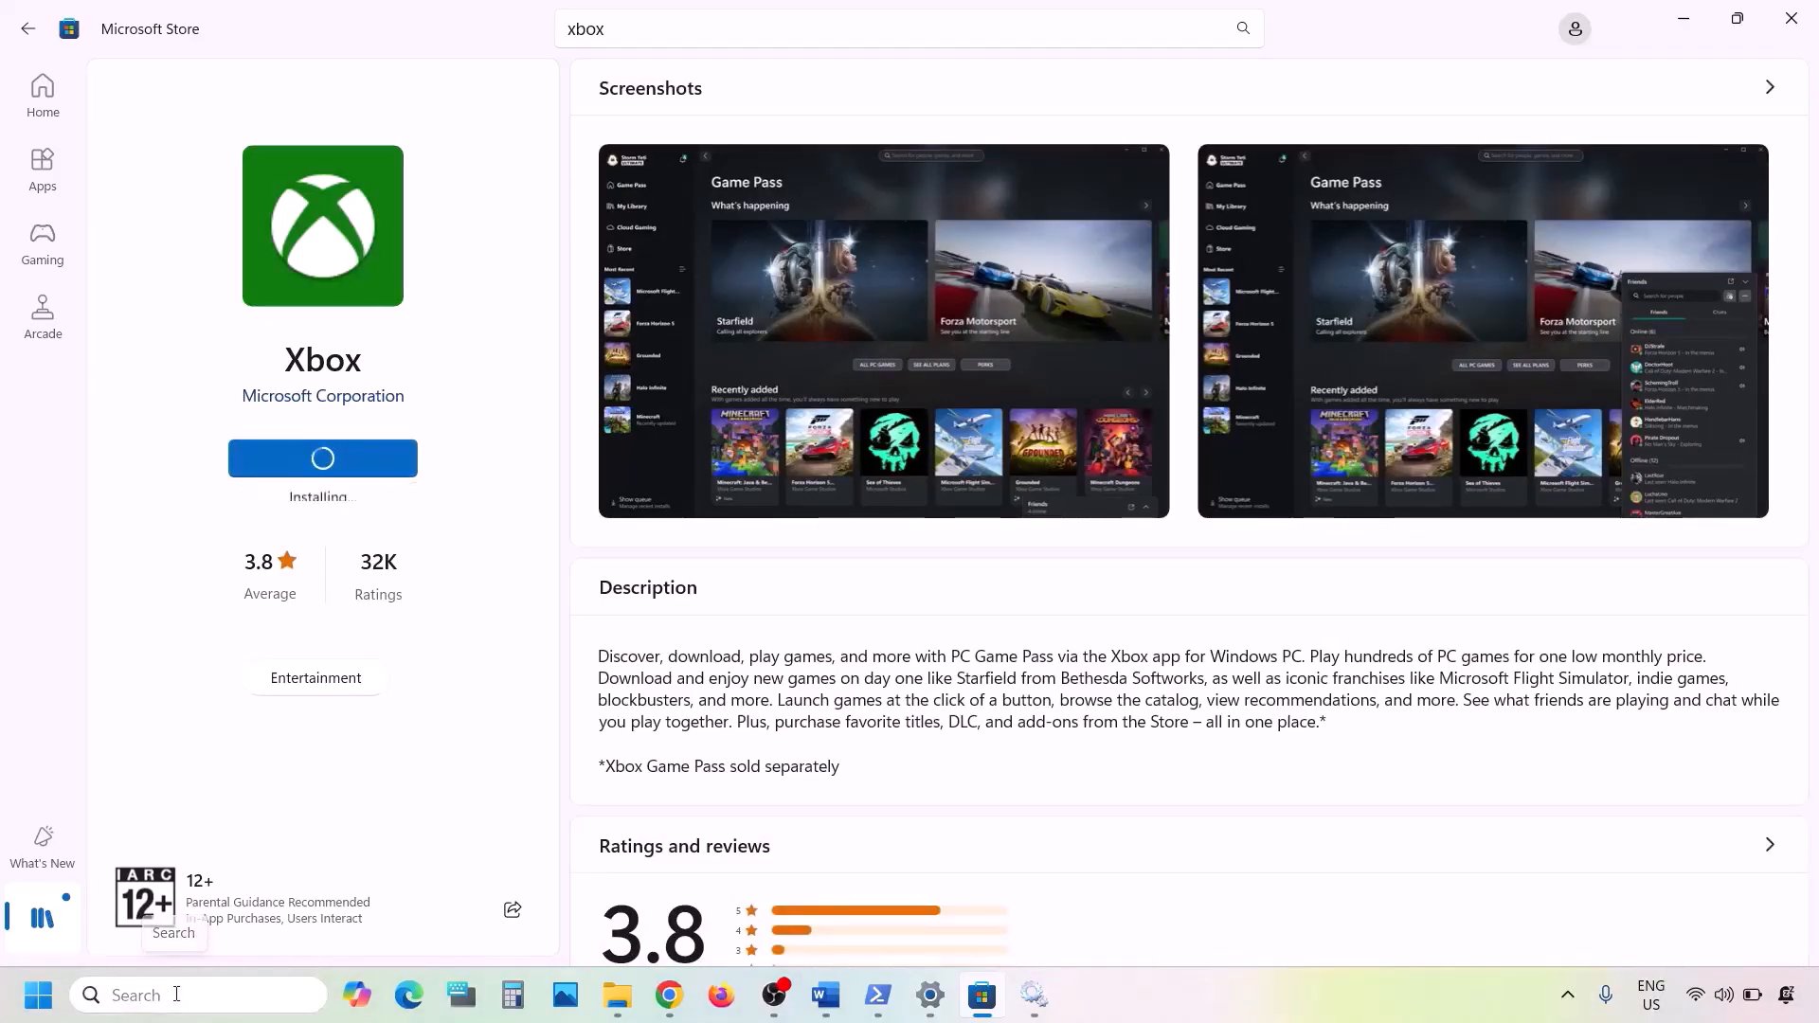
{"action": "type", "text": "xbox"}
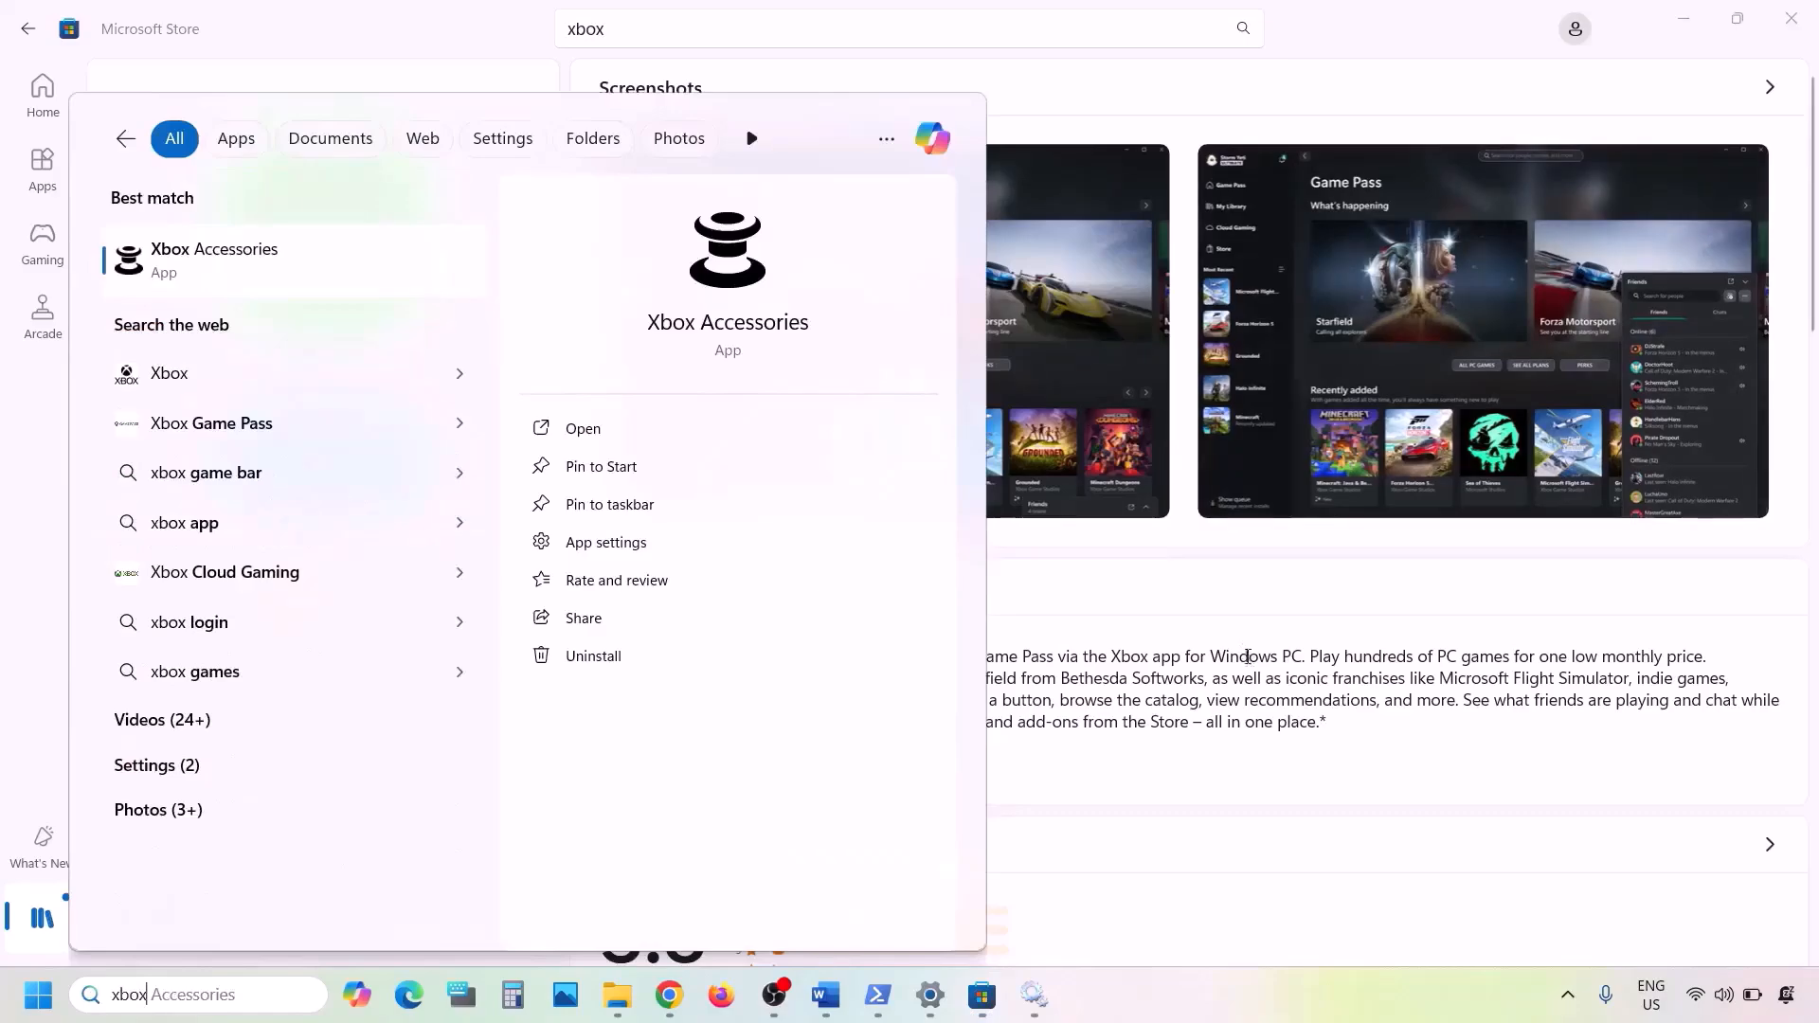
{"action": "left_click", "coordinate": [1244, 663]}
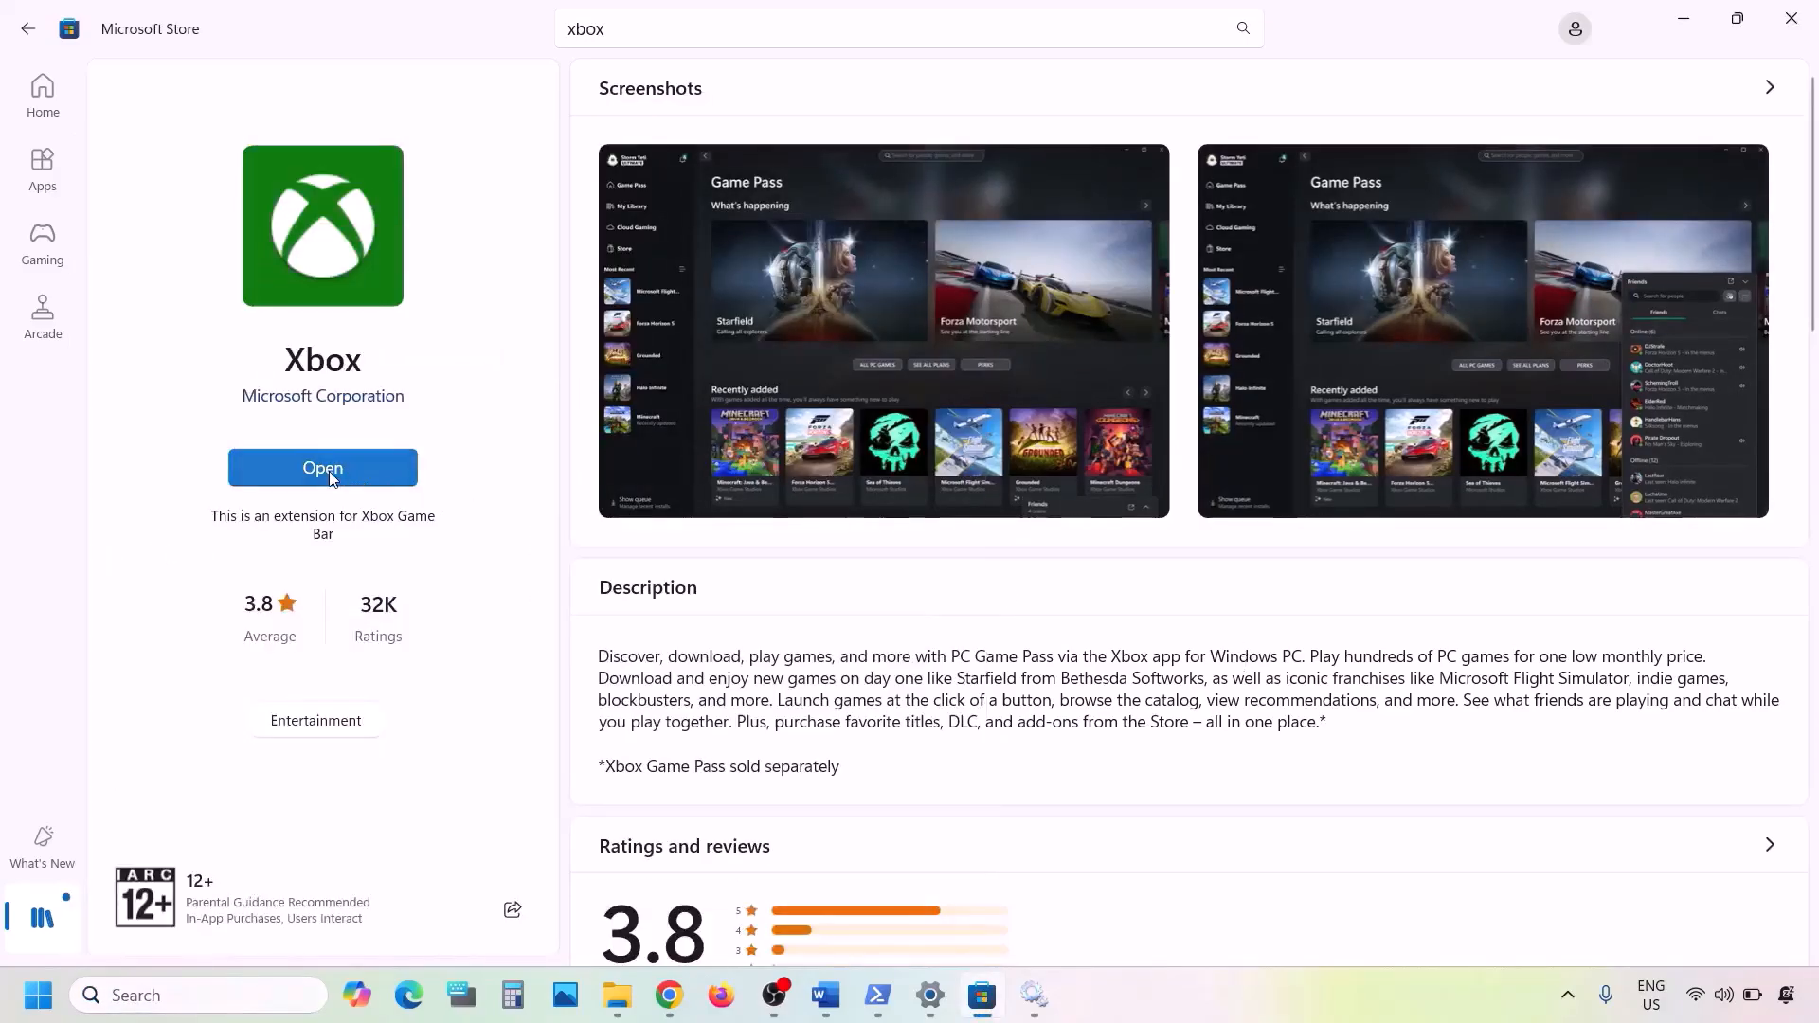
- Find the reinstalled Xbox app through Windows search and uninstall it again
{"action": "left_click", "coordinate": [167, 995]}
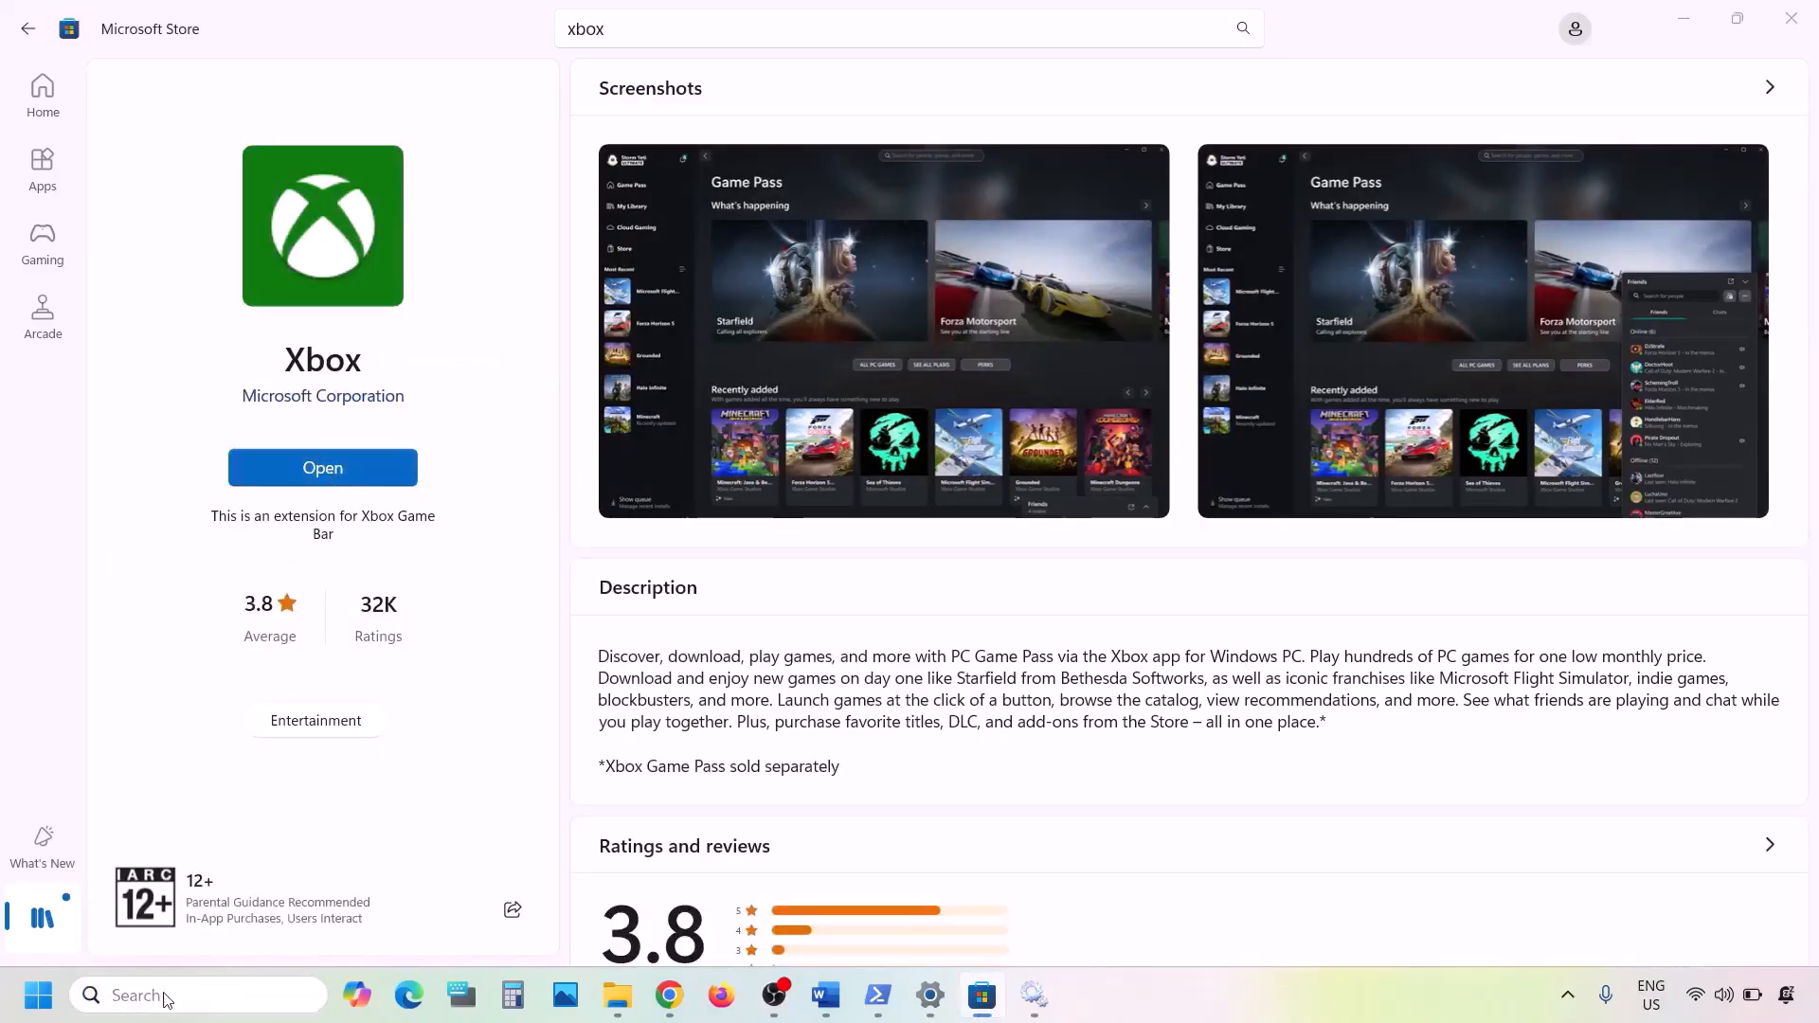
{"action": "type", "text": "xbox"}
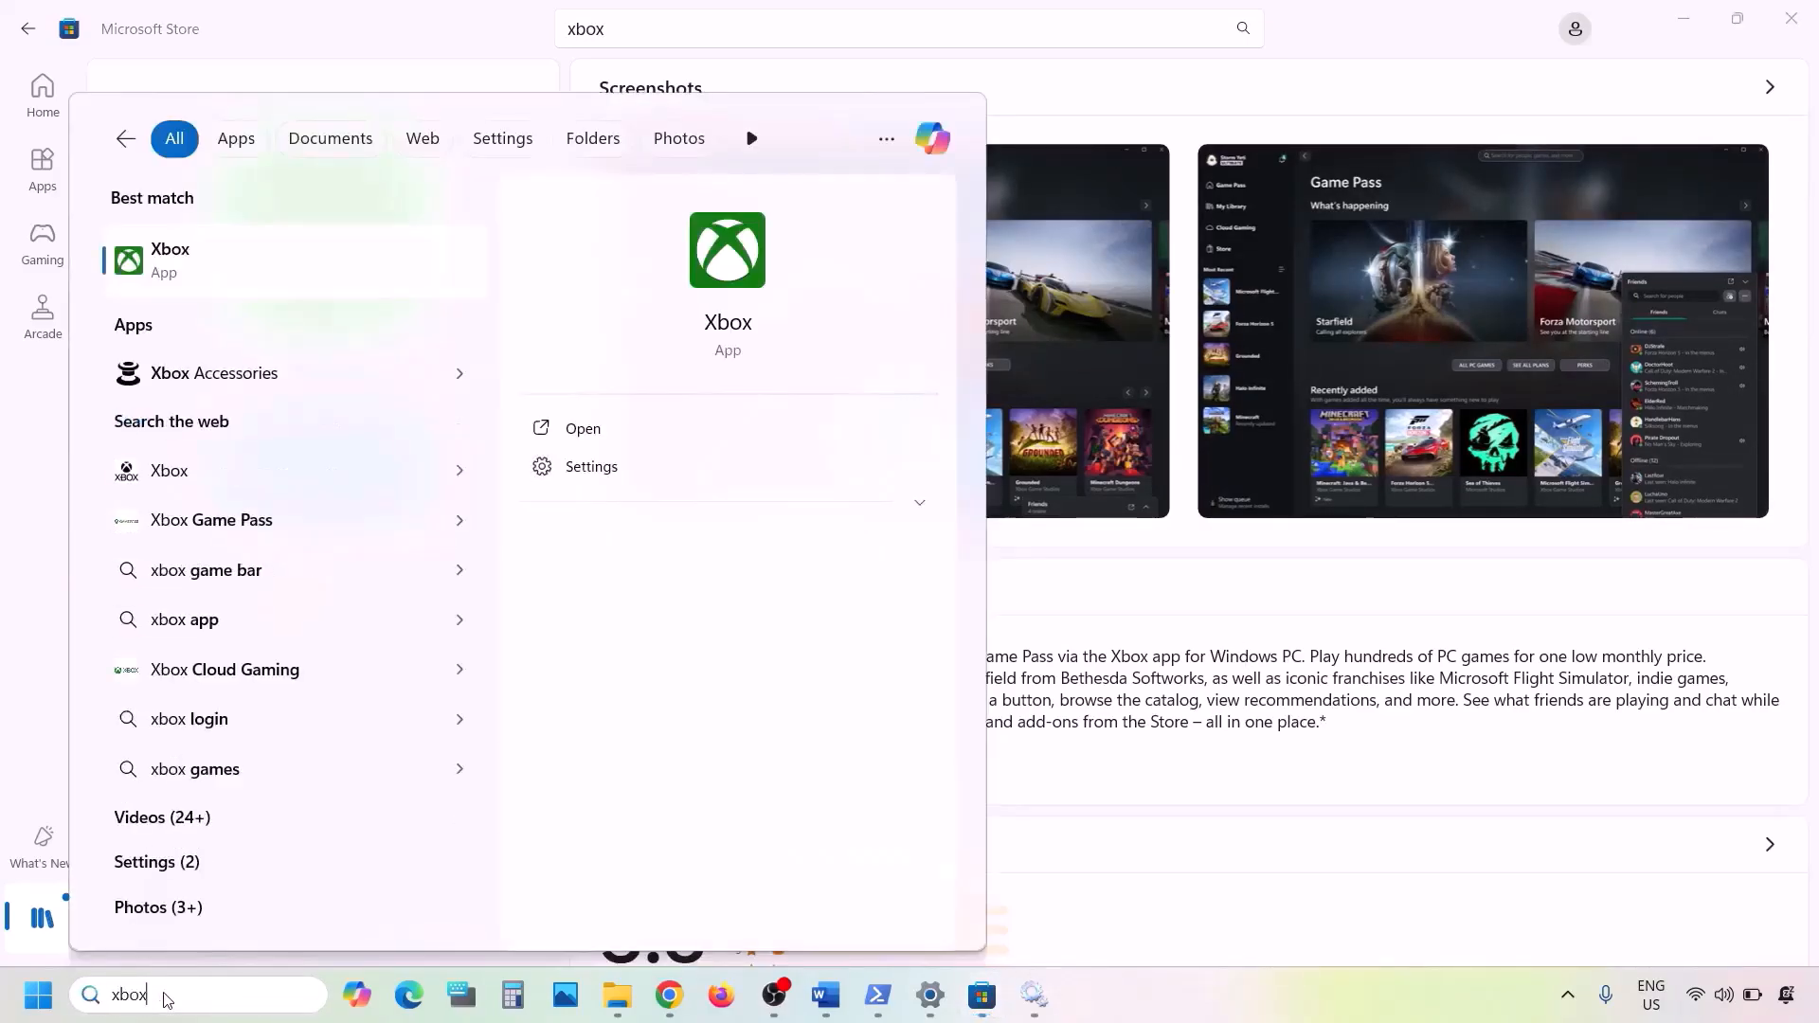
{"action": "right_click", "coordinate": [263, 275]}
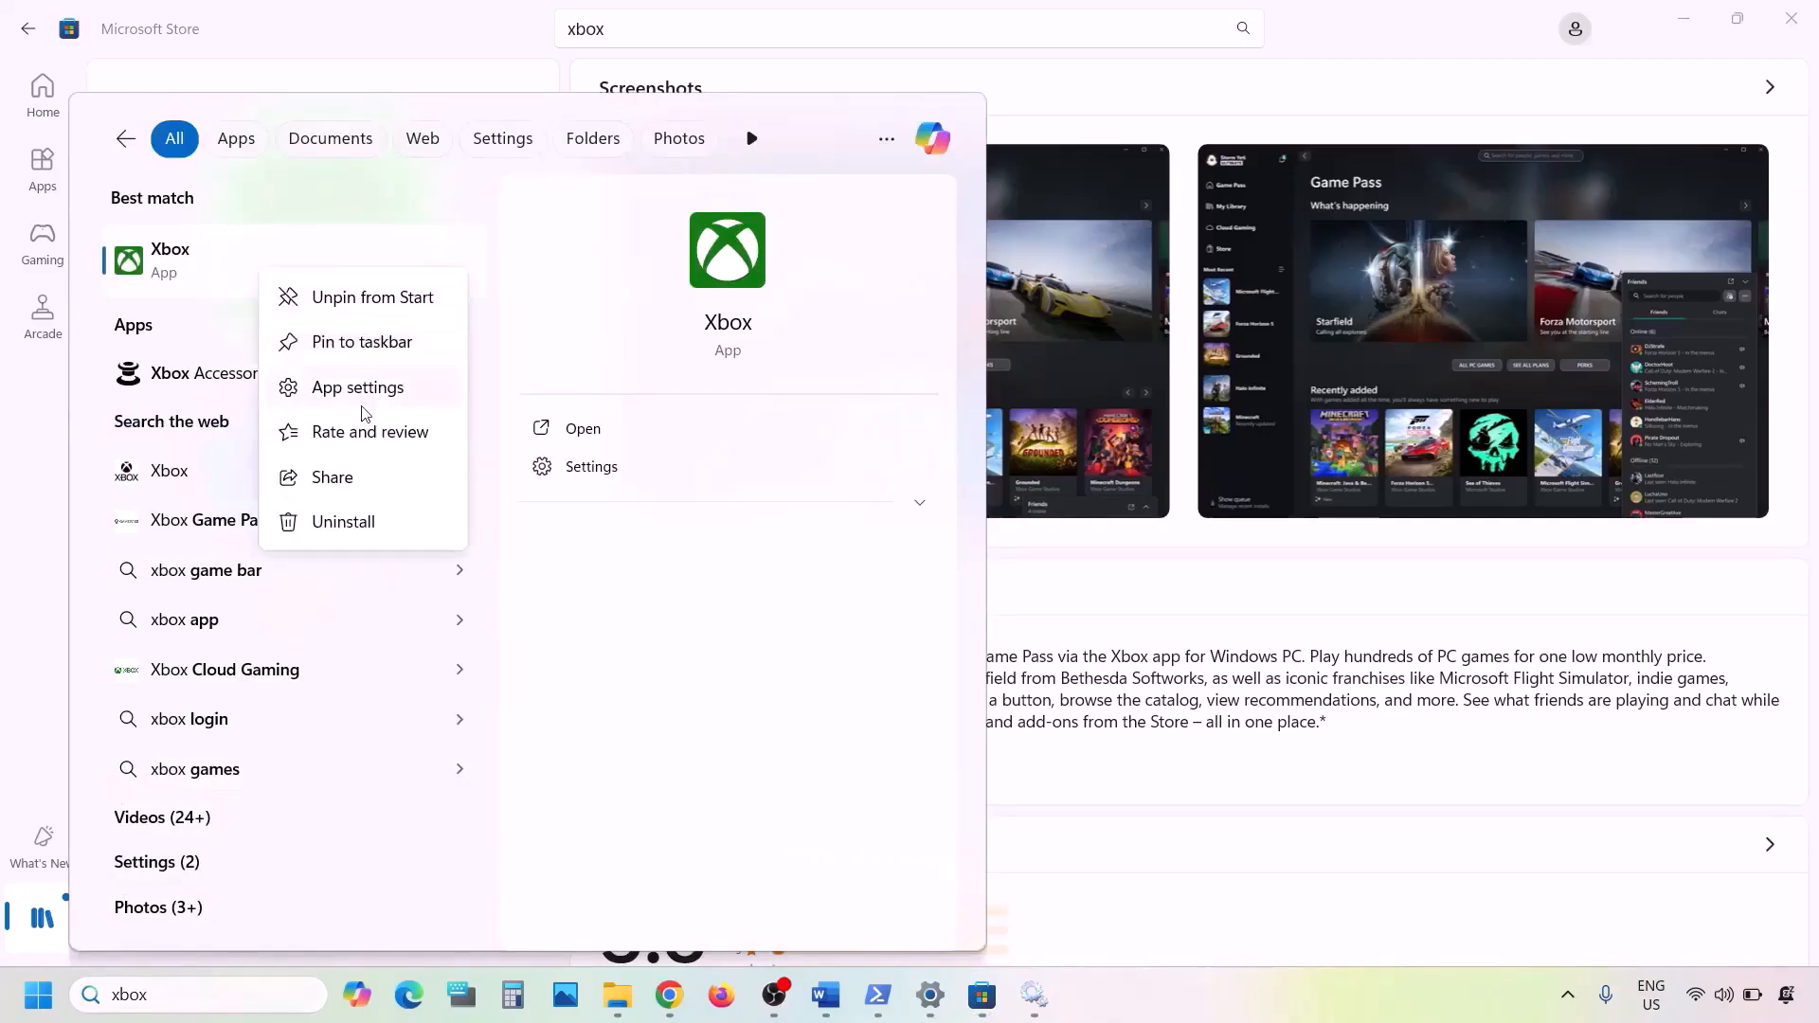
{"action": "left_click", "coordinate": [327, 522]}
{"action": "left_click", "coordinate": [502, 549]}
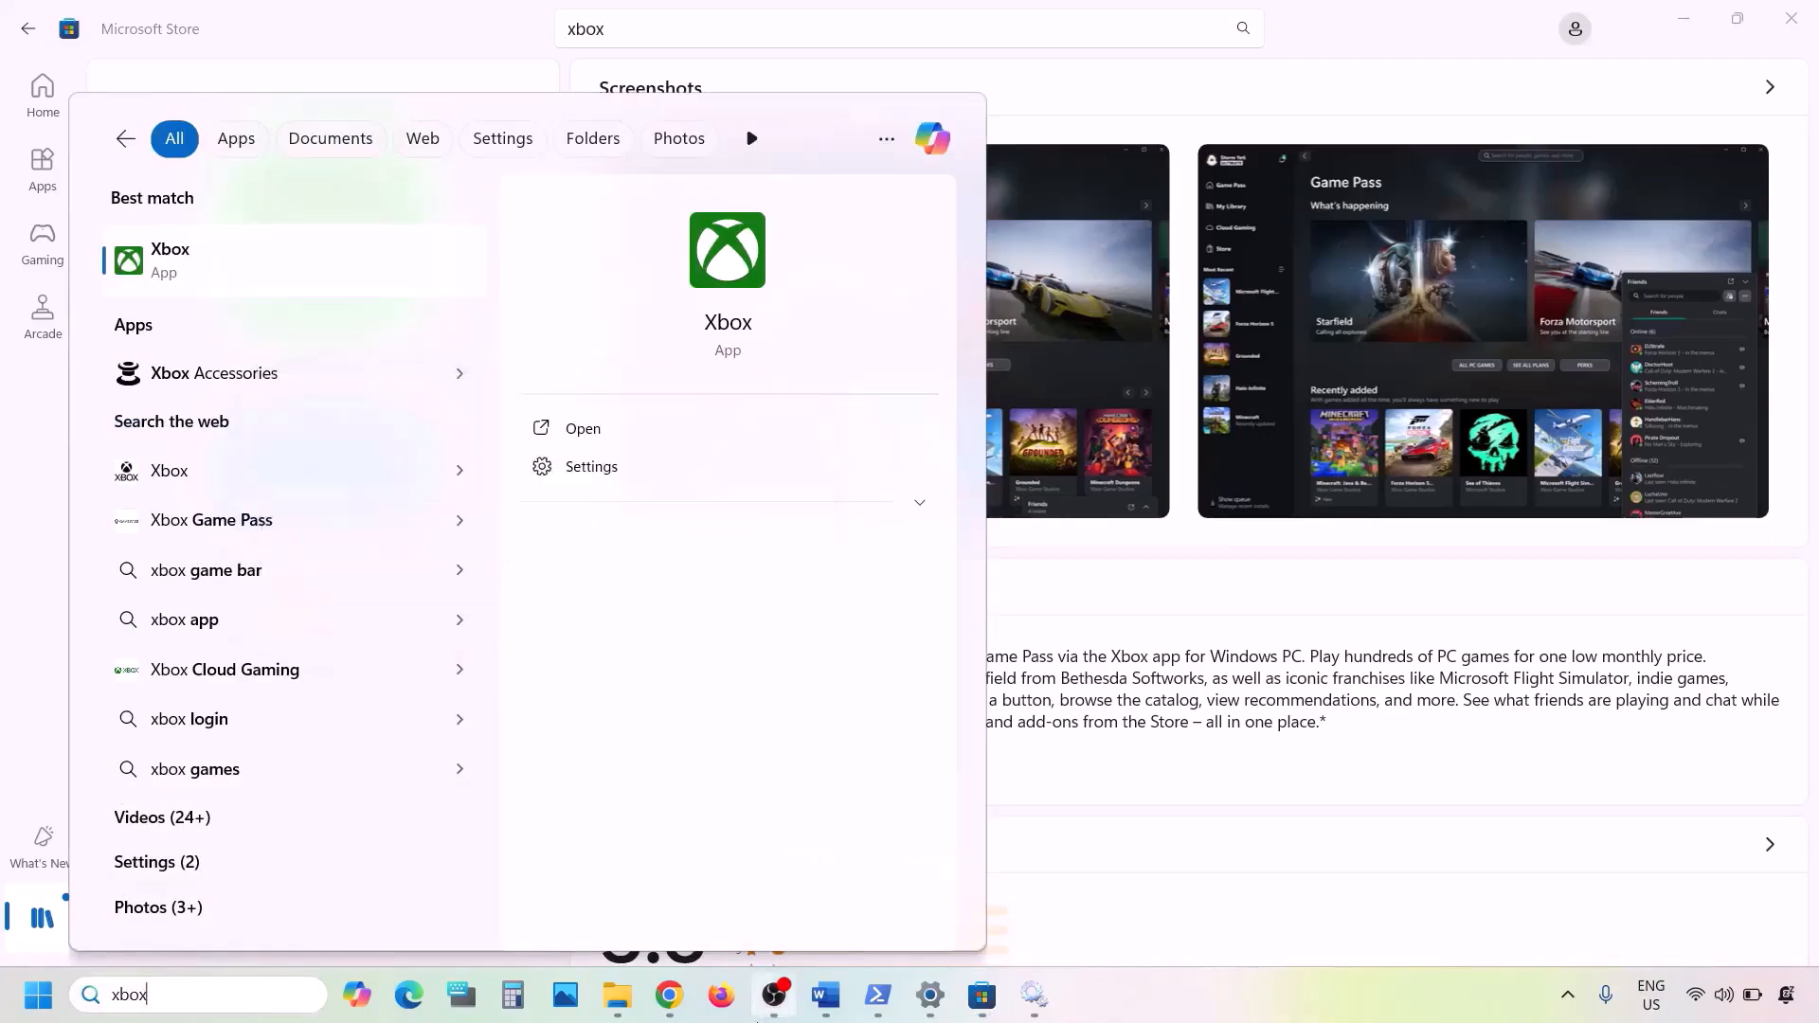
- Switch to Chrome, search Google for "xbox app" in a new tab and open the Xbox App for Windows PC result on Xbox.com
{"action": "left_click", "coordinate": [669, 995]}
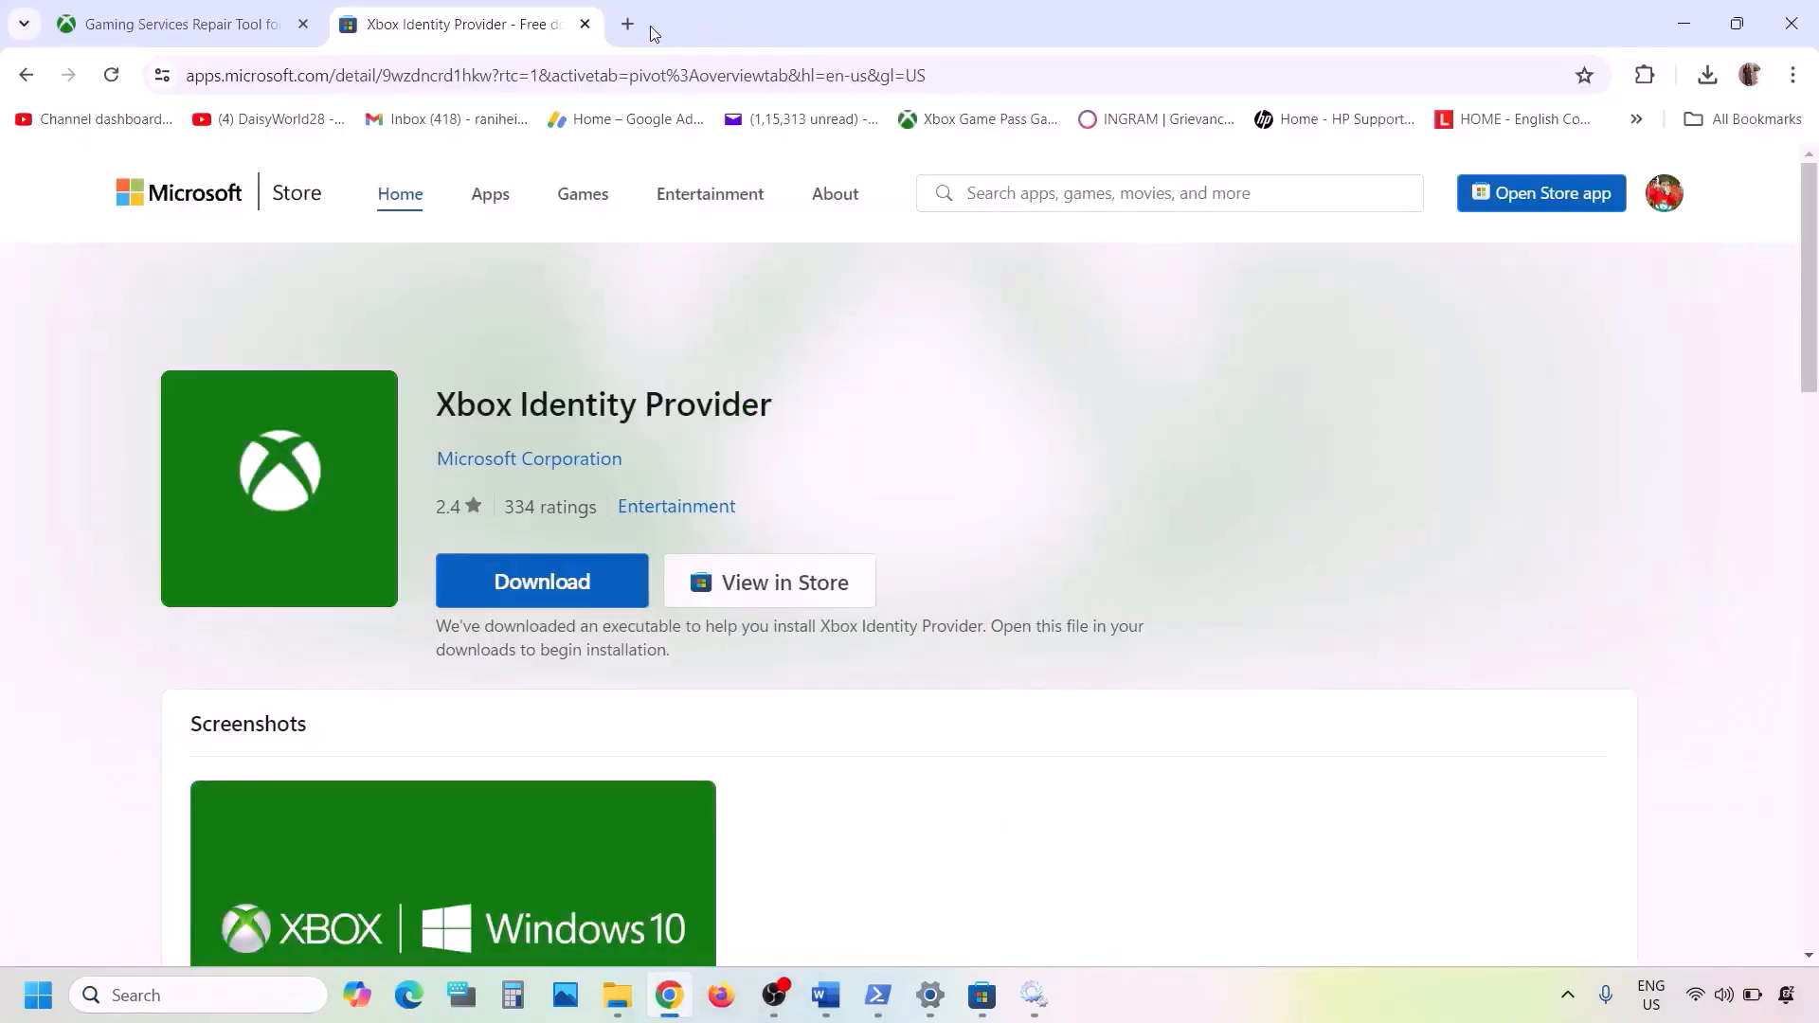
{"action": "left_click", "coordinate": [629, 25]}
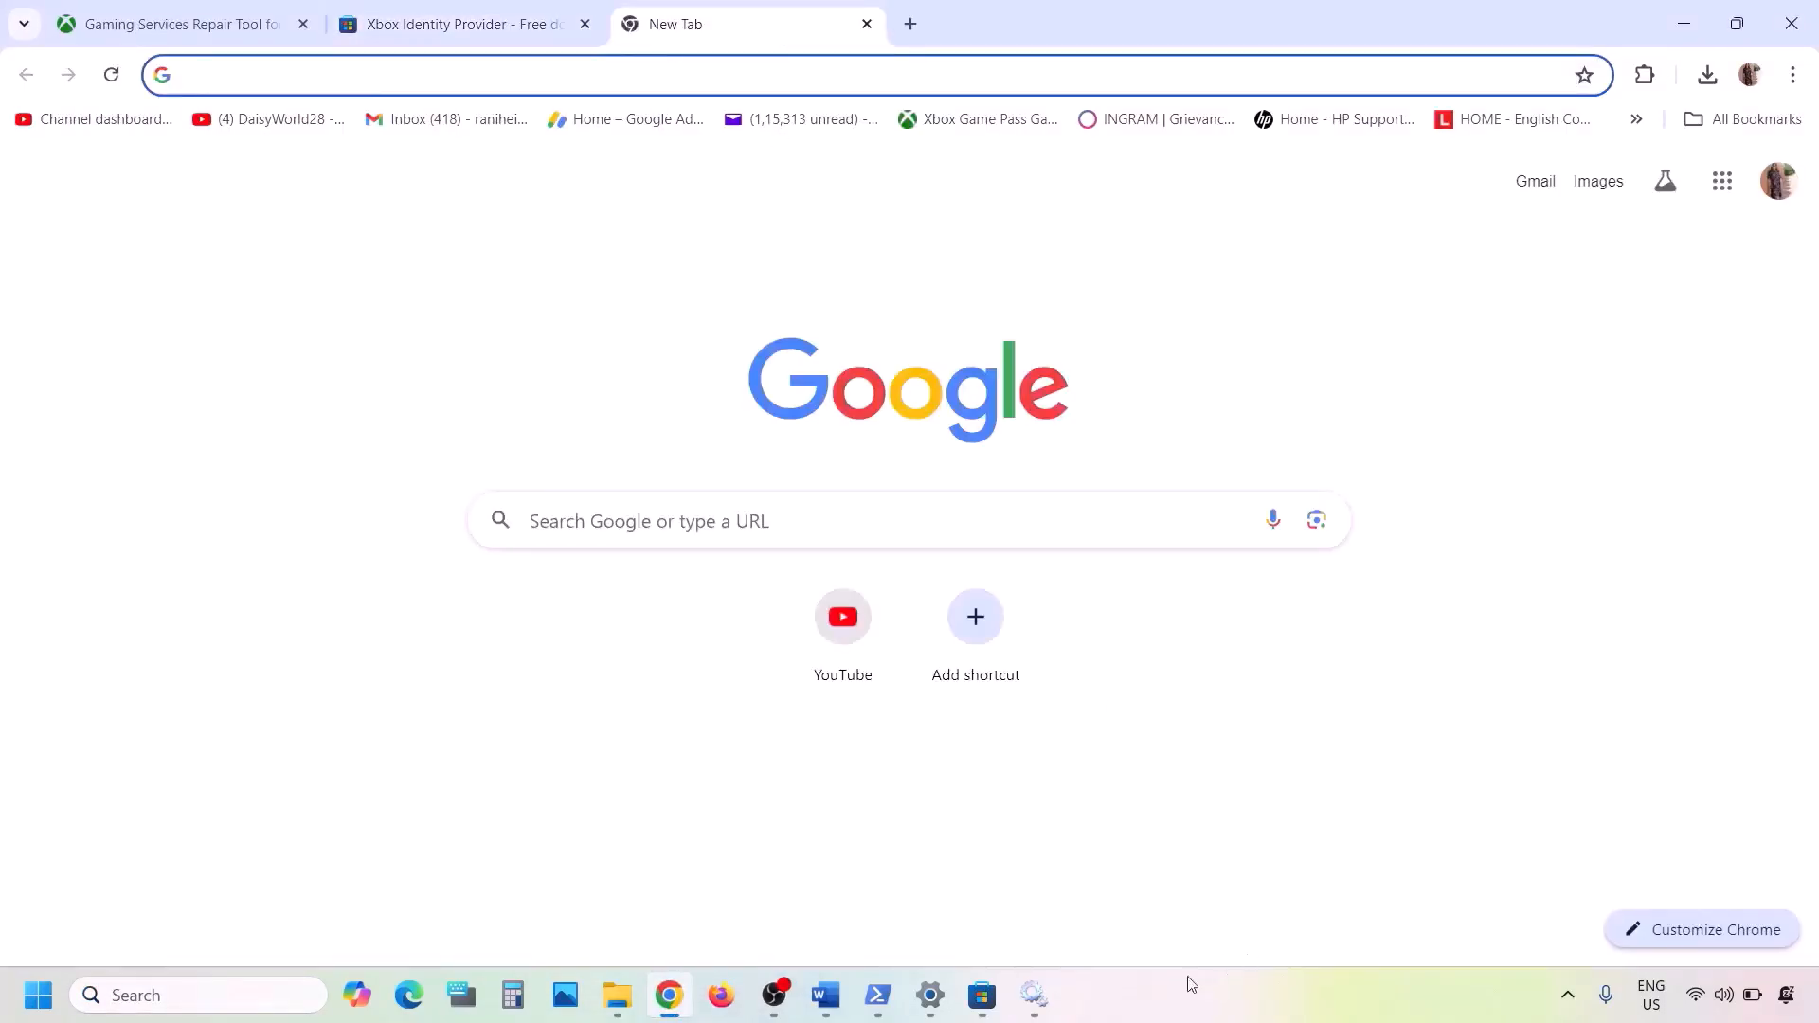
{"action": "type", "text": "xbox app"}
{"action": "key", "text": "Return"}
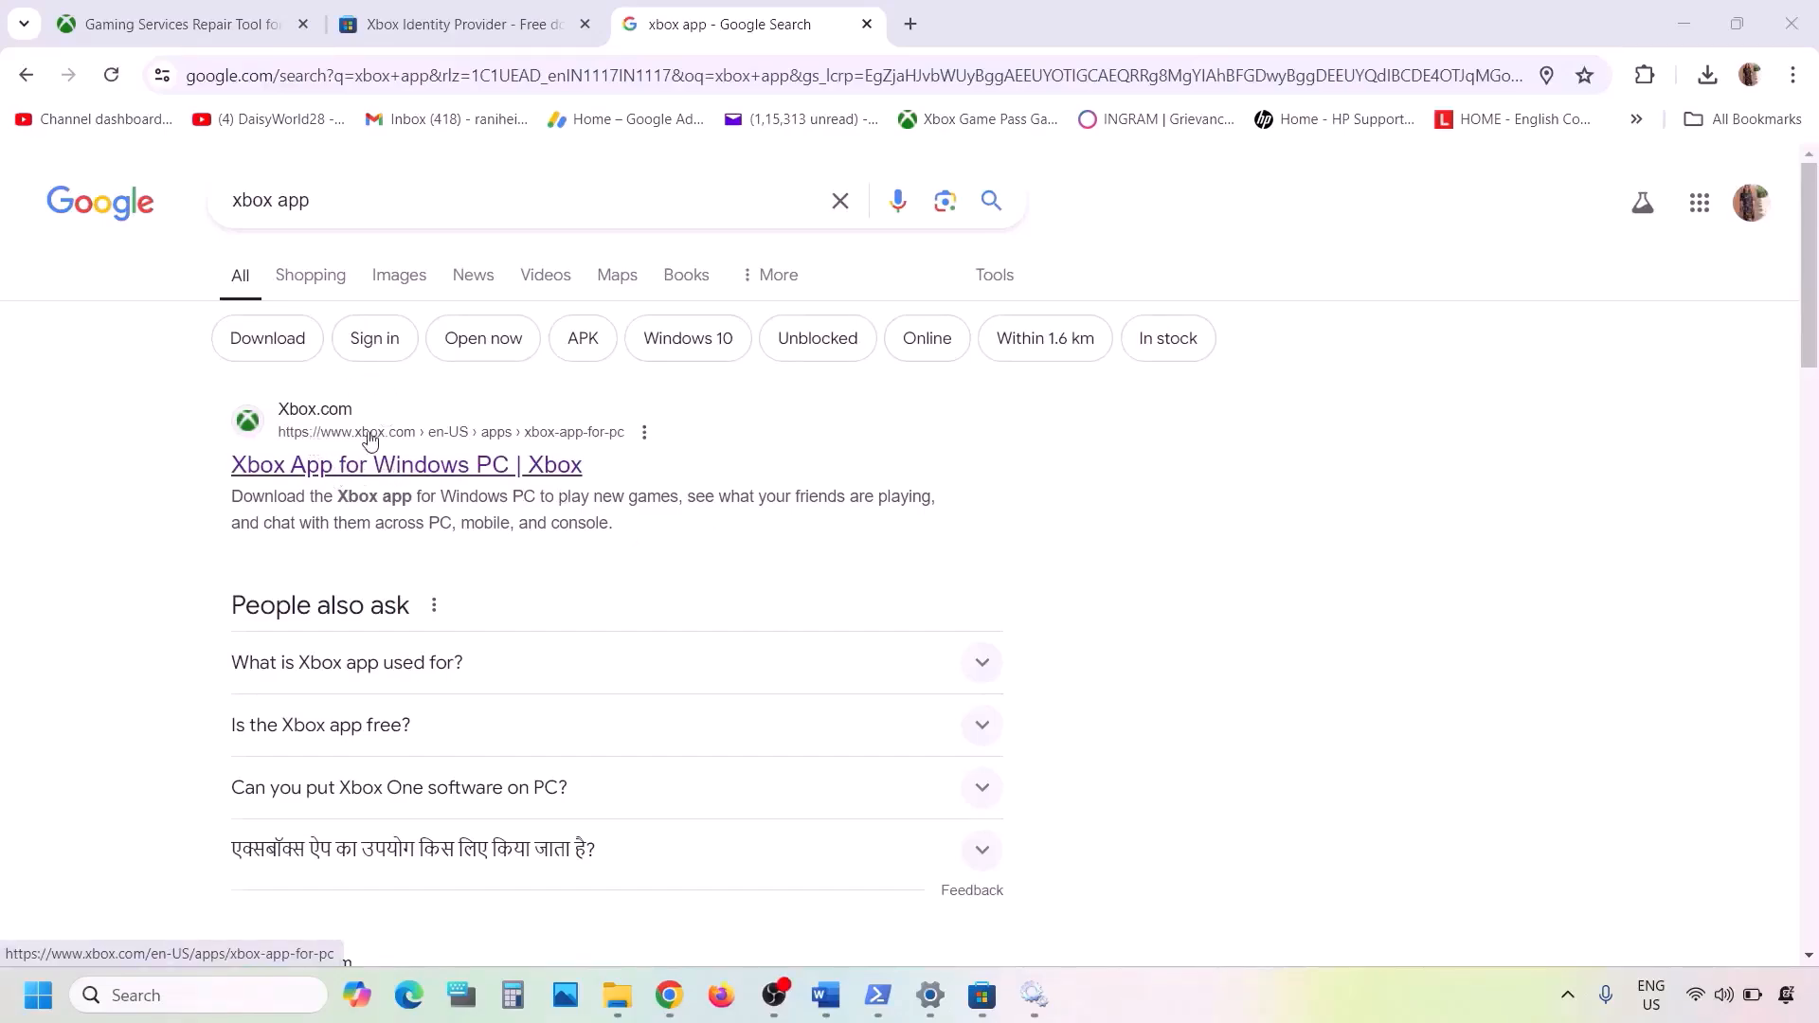
{"action": "left_click", "coordinate": [353, 475]}
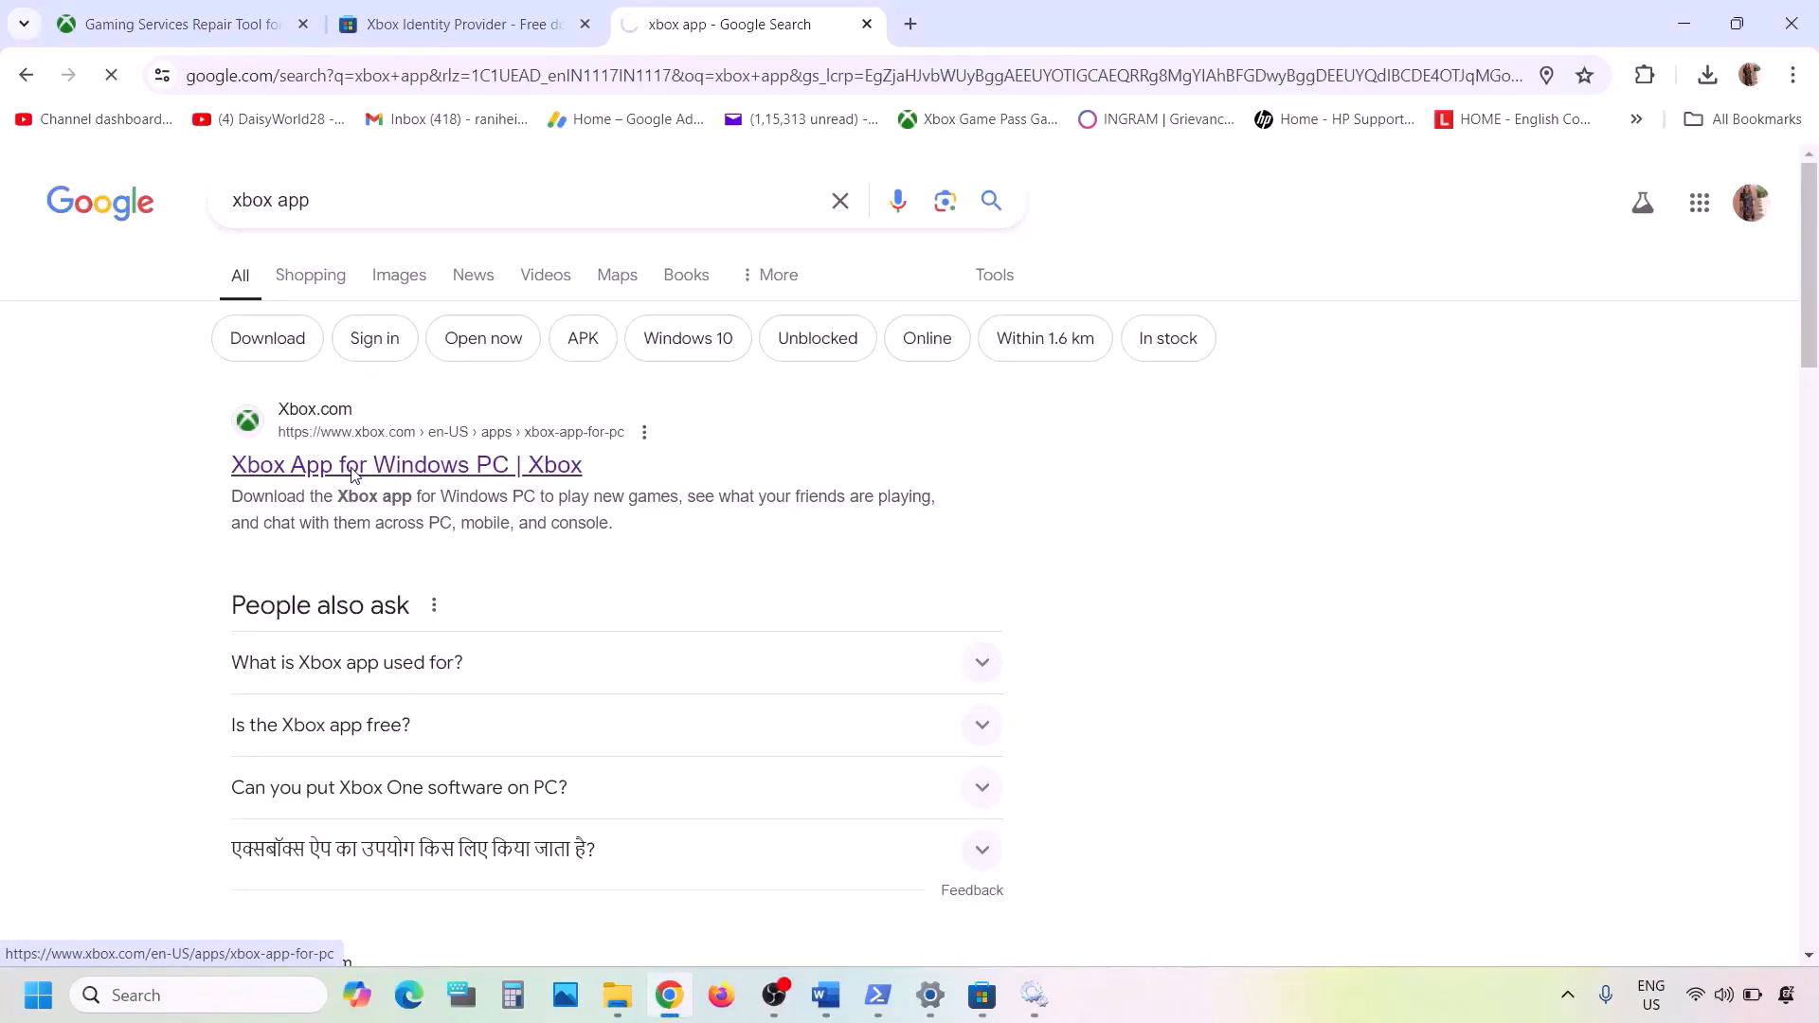
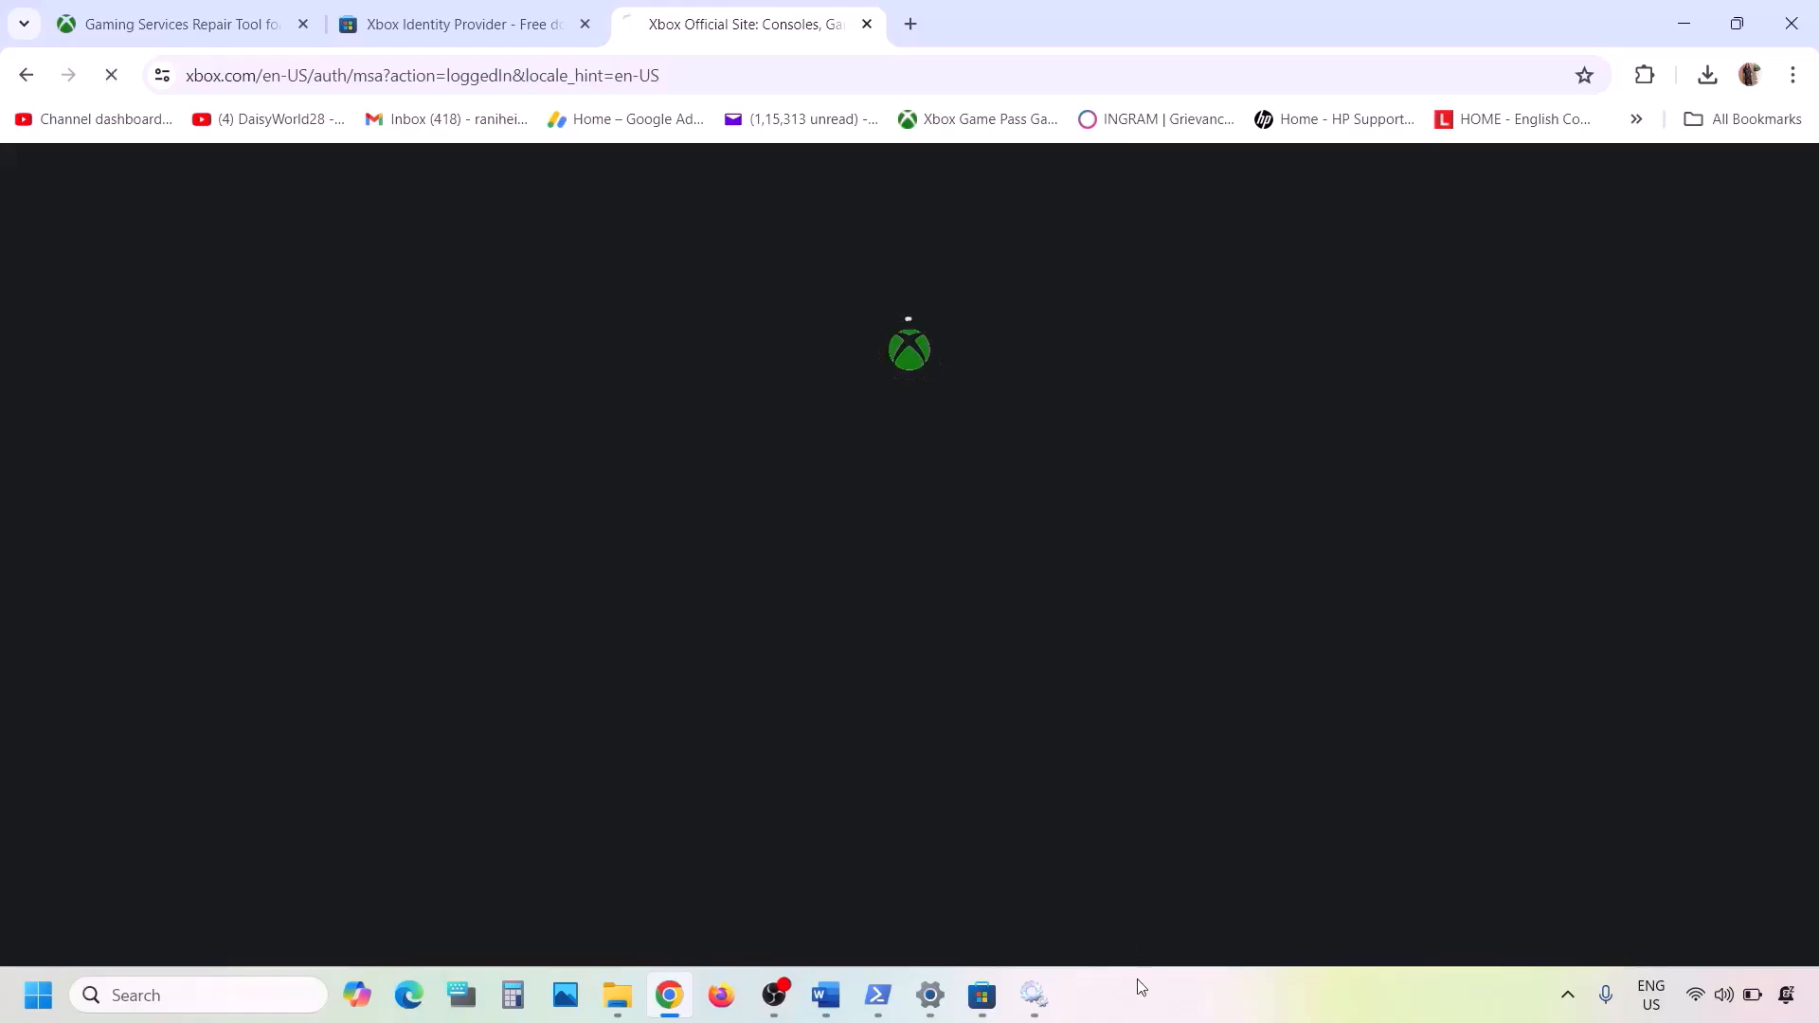
- Download the Xbox app installer from the Xbox app for Windows PC page, run it, accept the license terms and start the installation
{"action": "scroll", "coordinate": [971, 746], "scroll_direction": "down", "scroll_amount": 10}
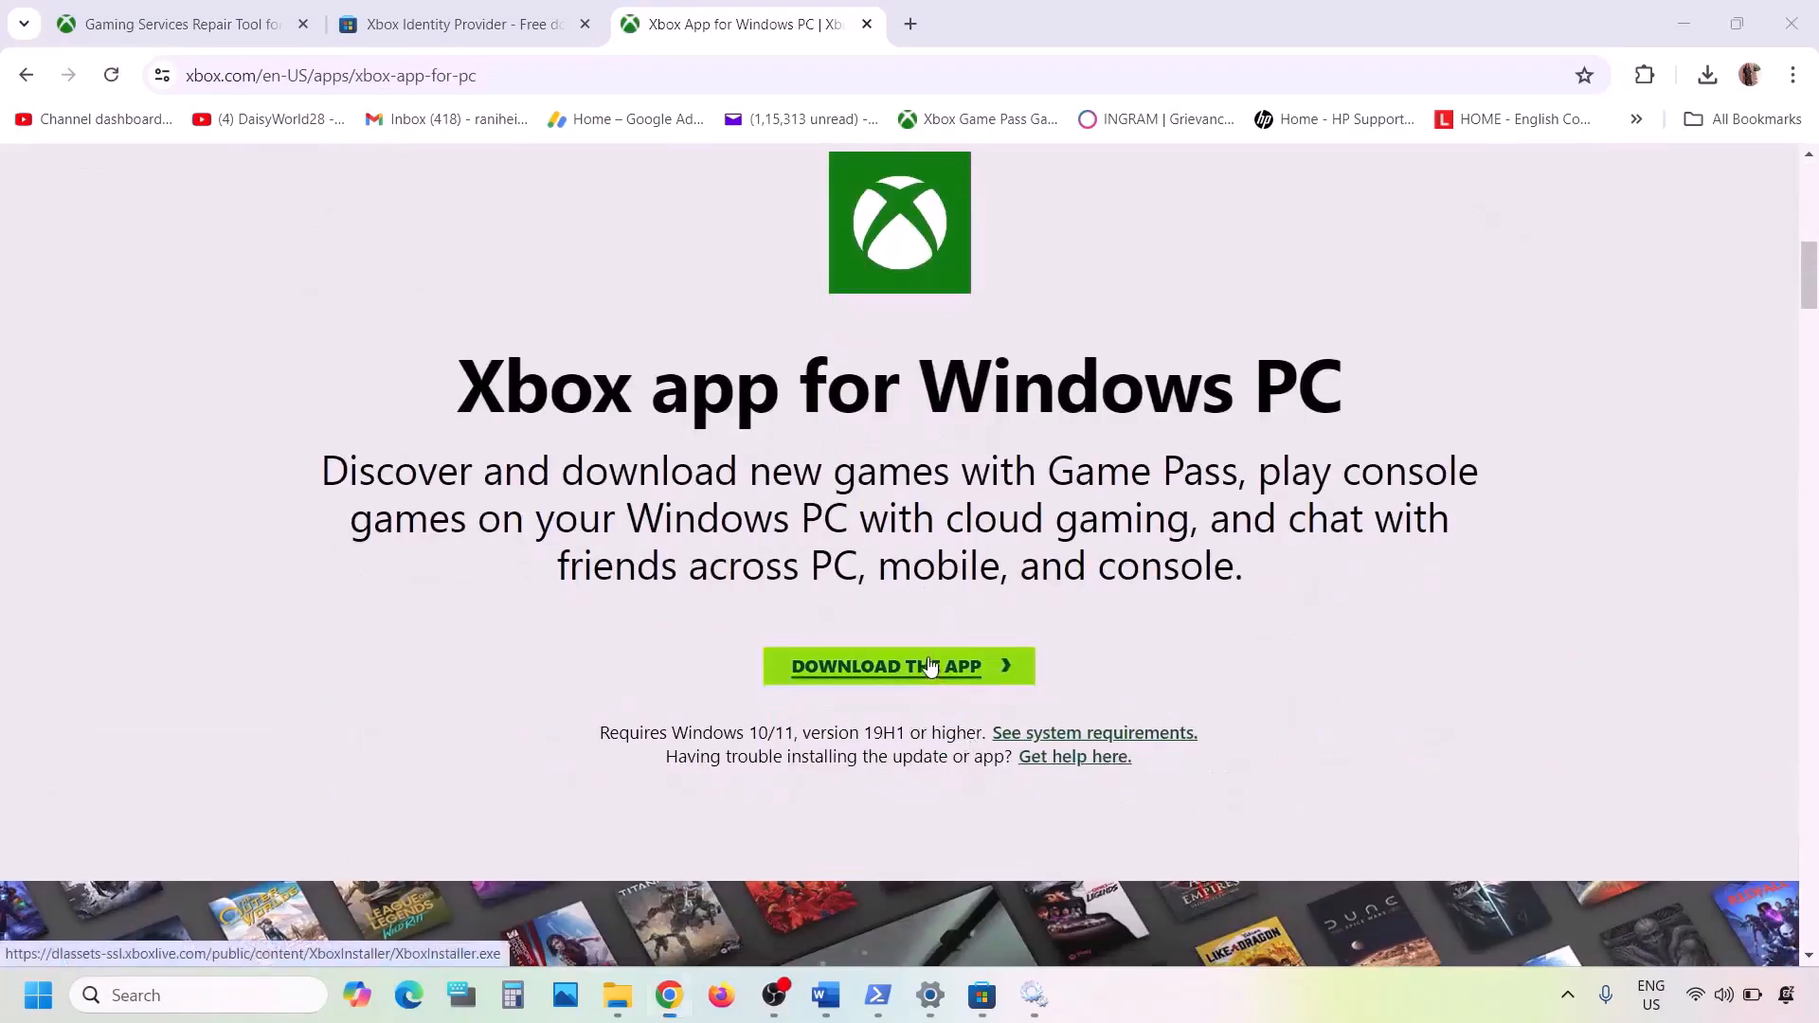
{"action": "left_click", "coordinate": [933, 668]}
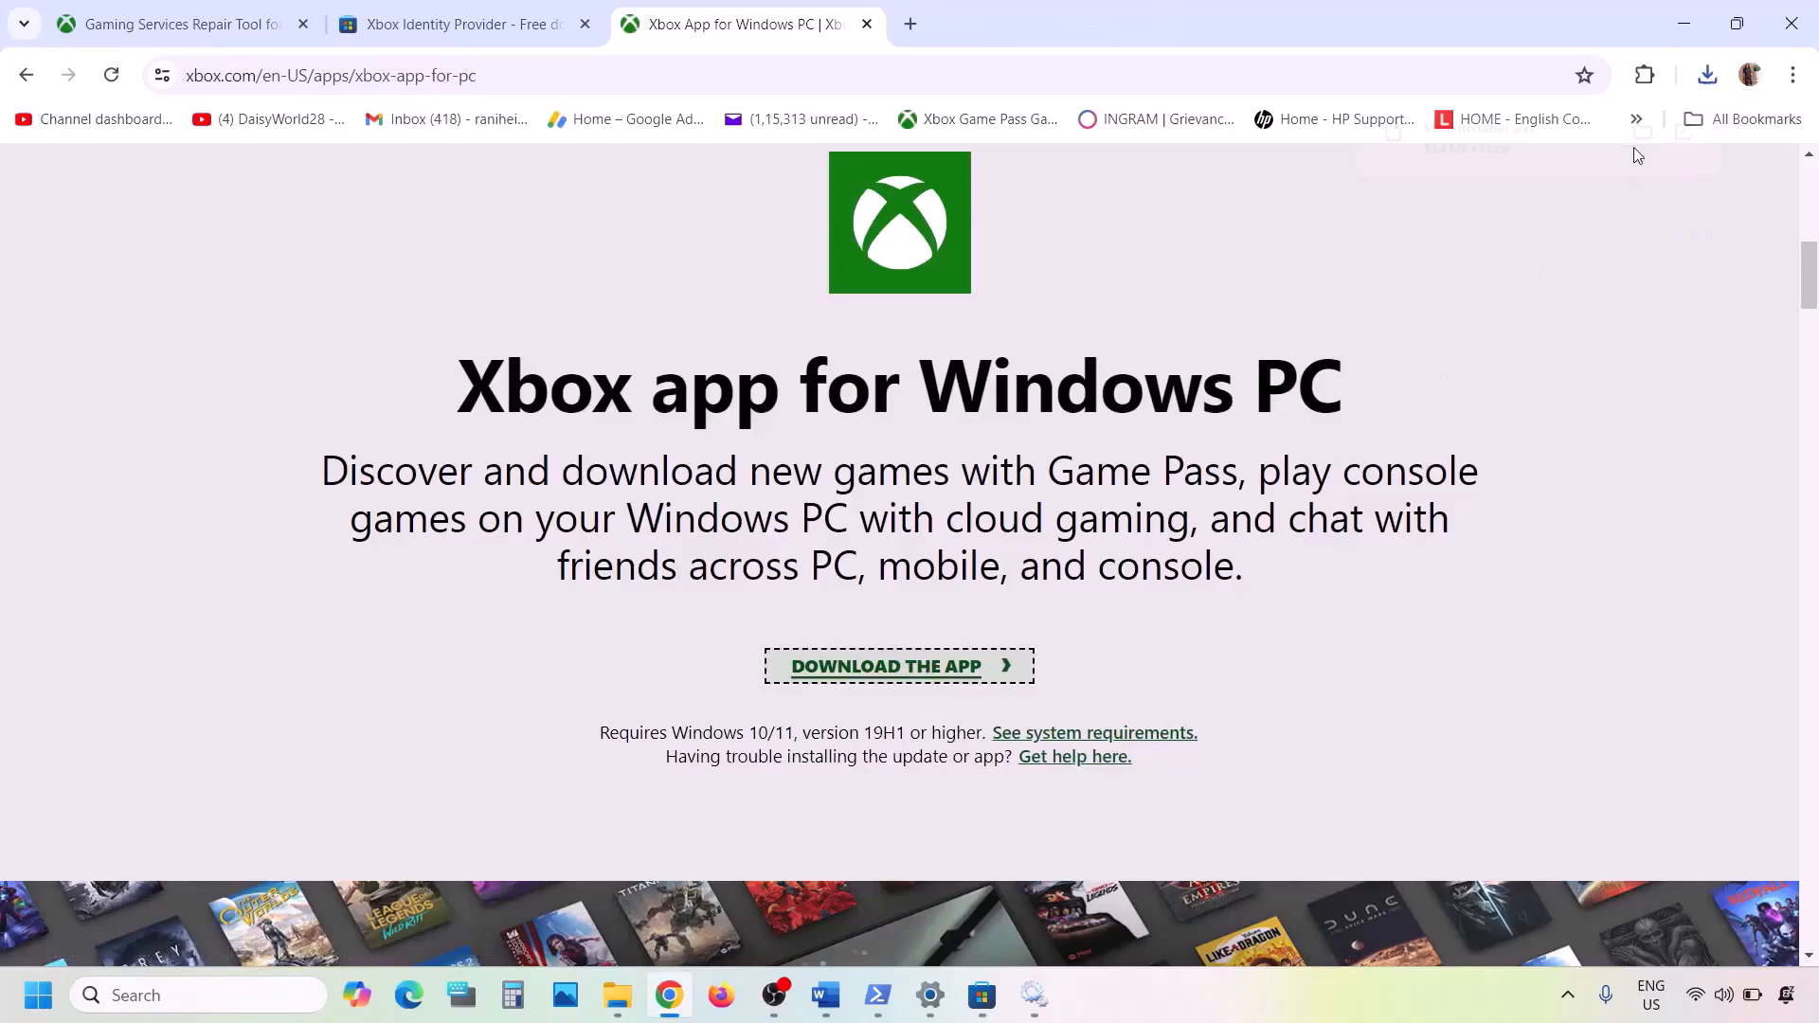
{"action": "left_click", "coordinate": [1554, 147]}
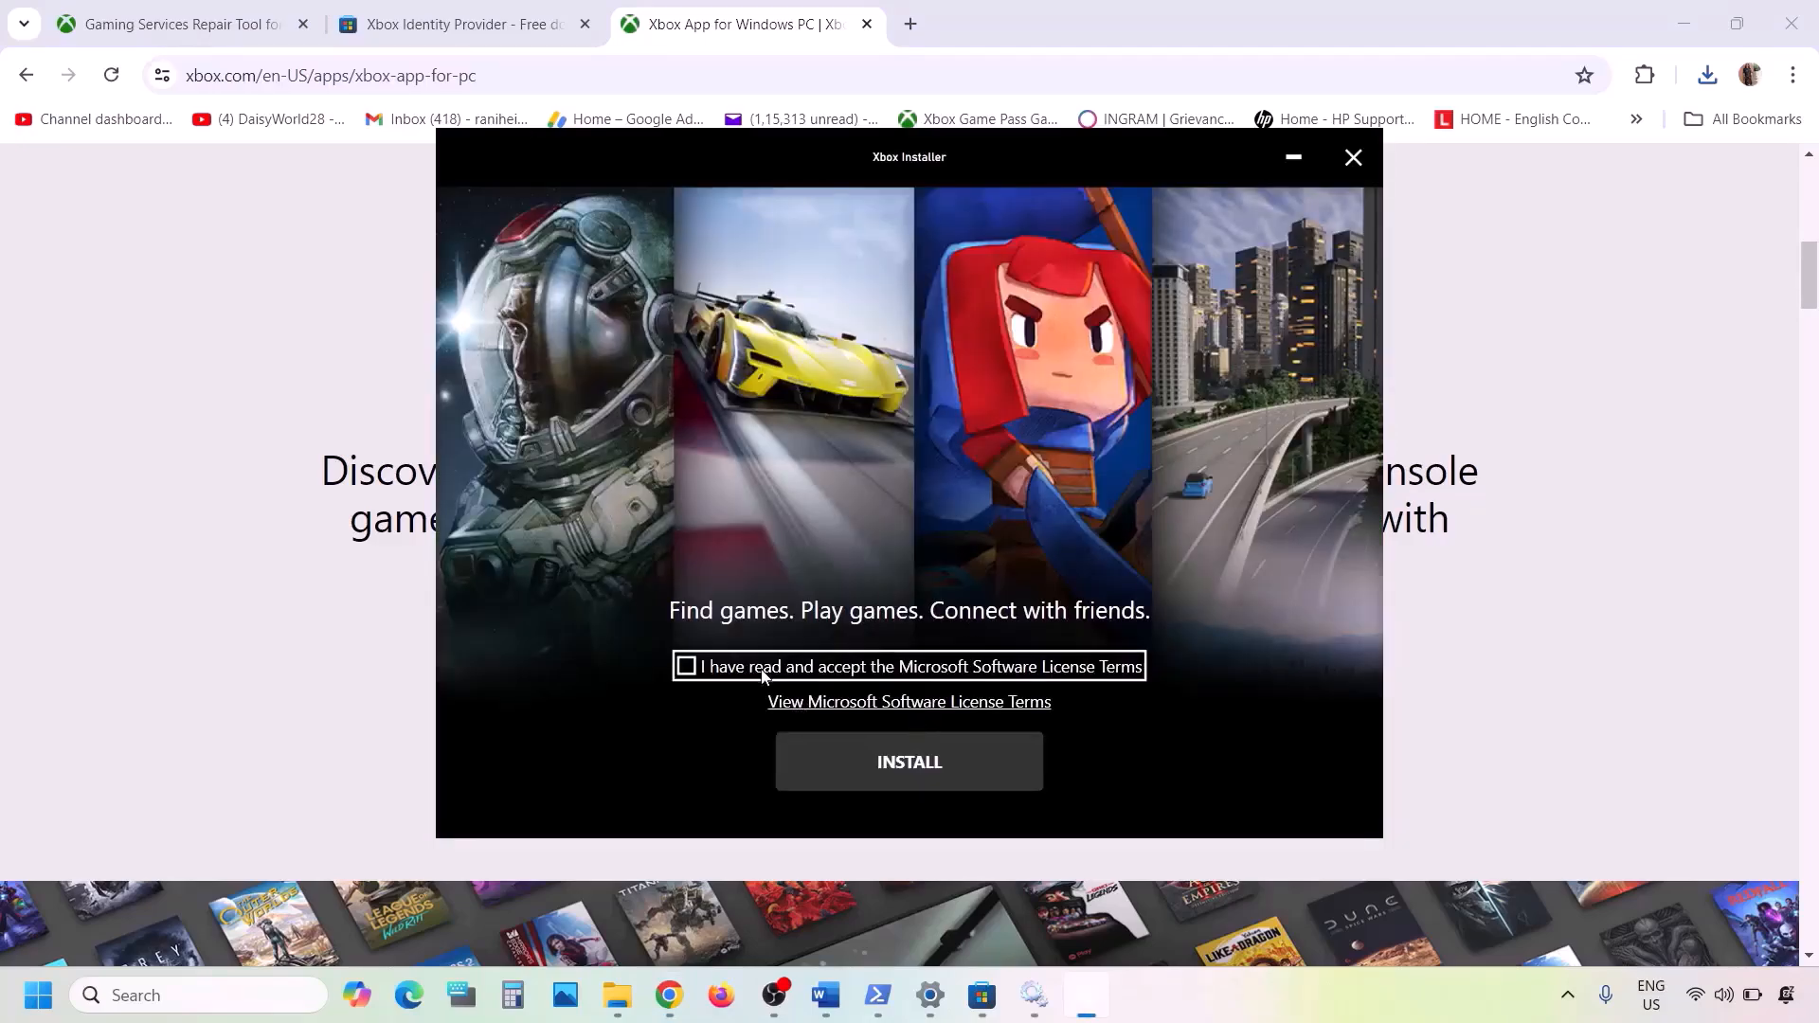
{"action": "left_click", "coordinate": [764, 668]}
{"action": "left_click", "coordinate": [945, 753]}
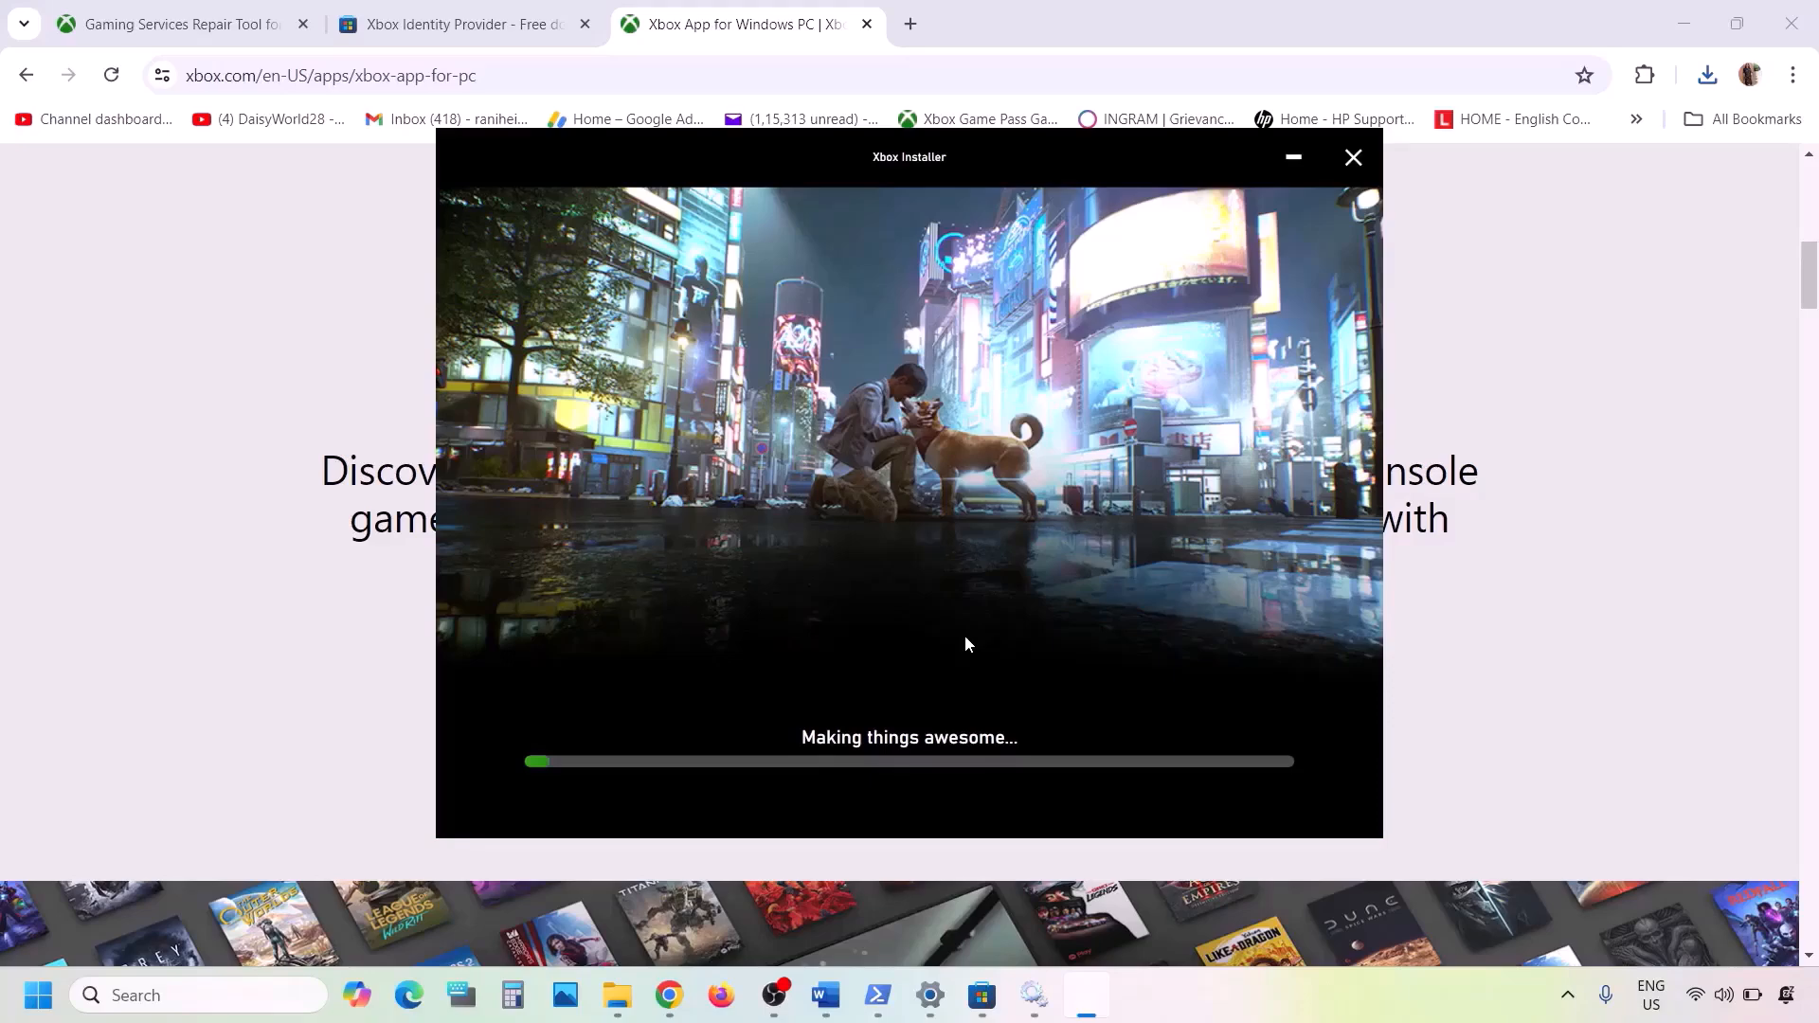
- Switch to the Word notes and copy the "Get-AppxPackage -allusers *WindowsStore* | Remove-AppxPackage" command under Step 14
{"action": "left_click", "coordinate": [820, 1015]}
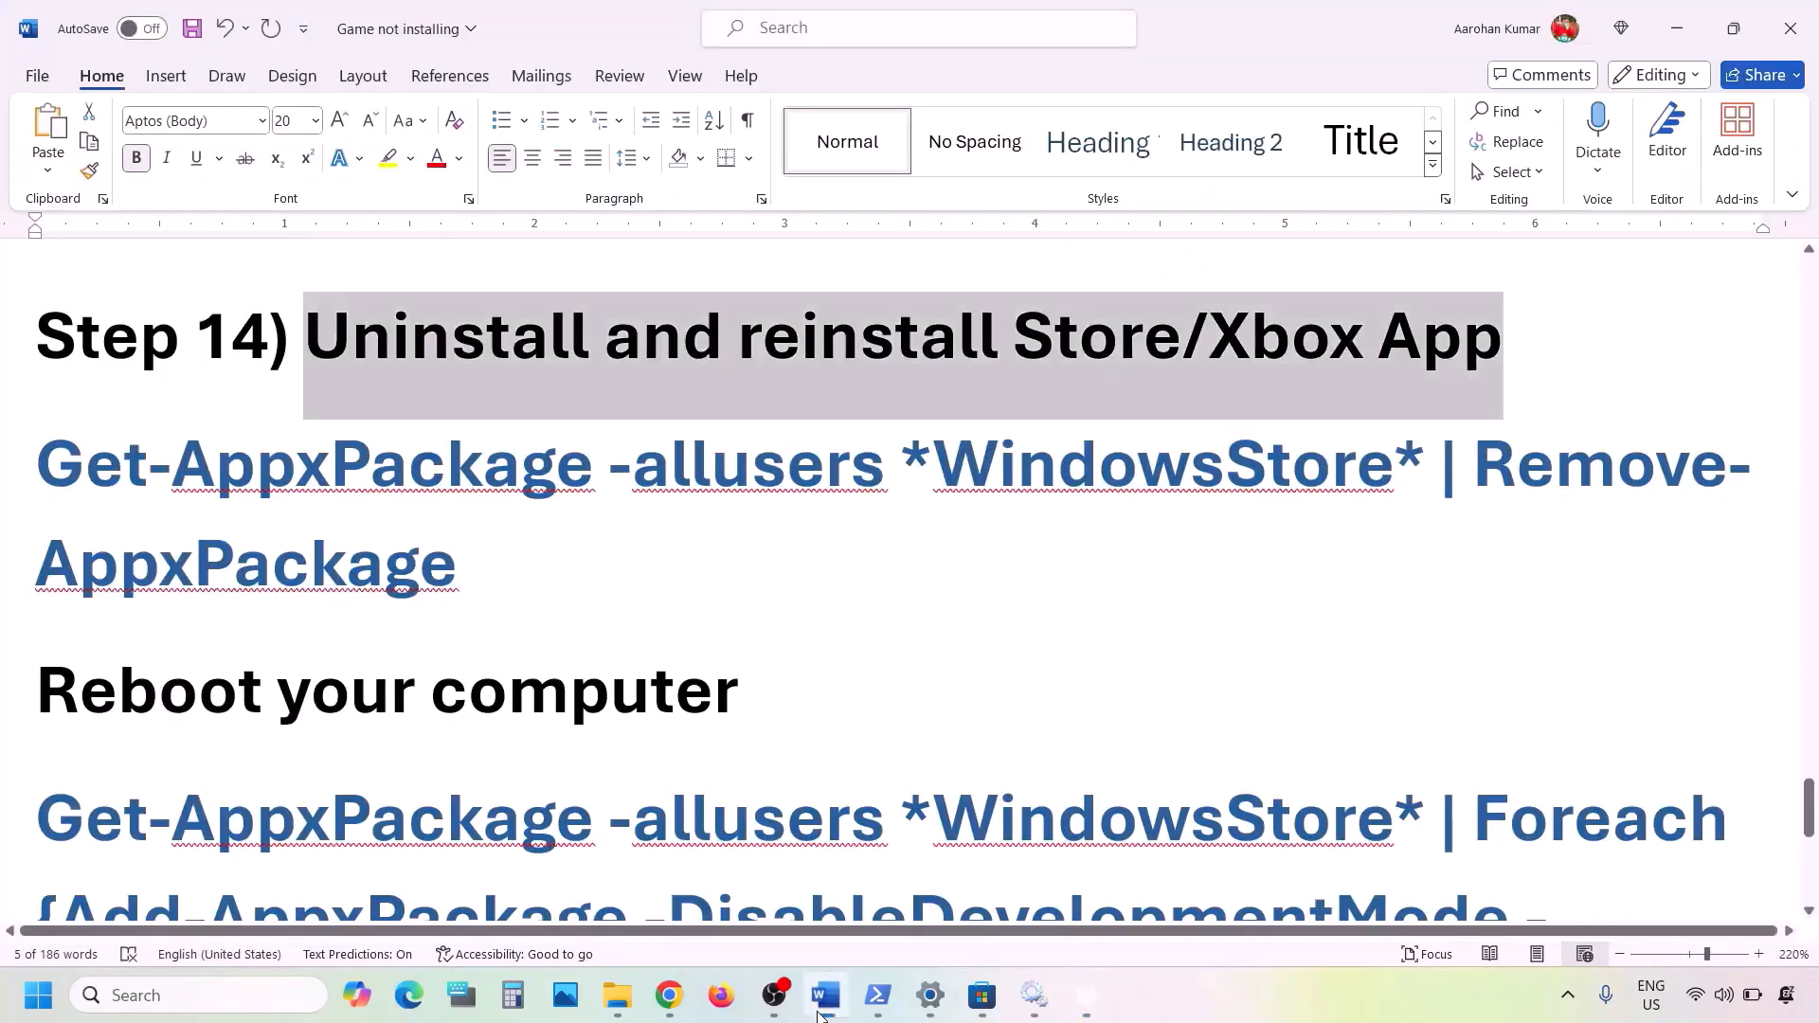
{"action": "scroll", "coordinate": [632, 712], "scroll_direction": "down", "scroll_amount": 1}
{"action": "scroll", "coordinate": [630, 714], "scroll_direction": "up", "scroll_amount": 1}
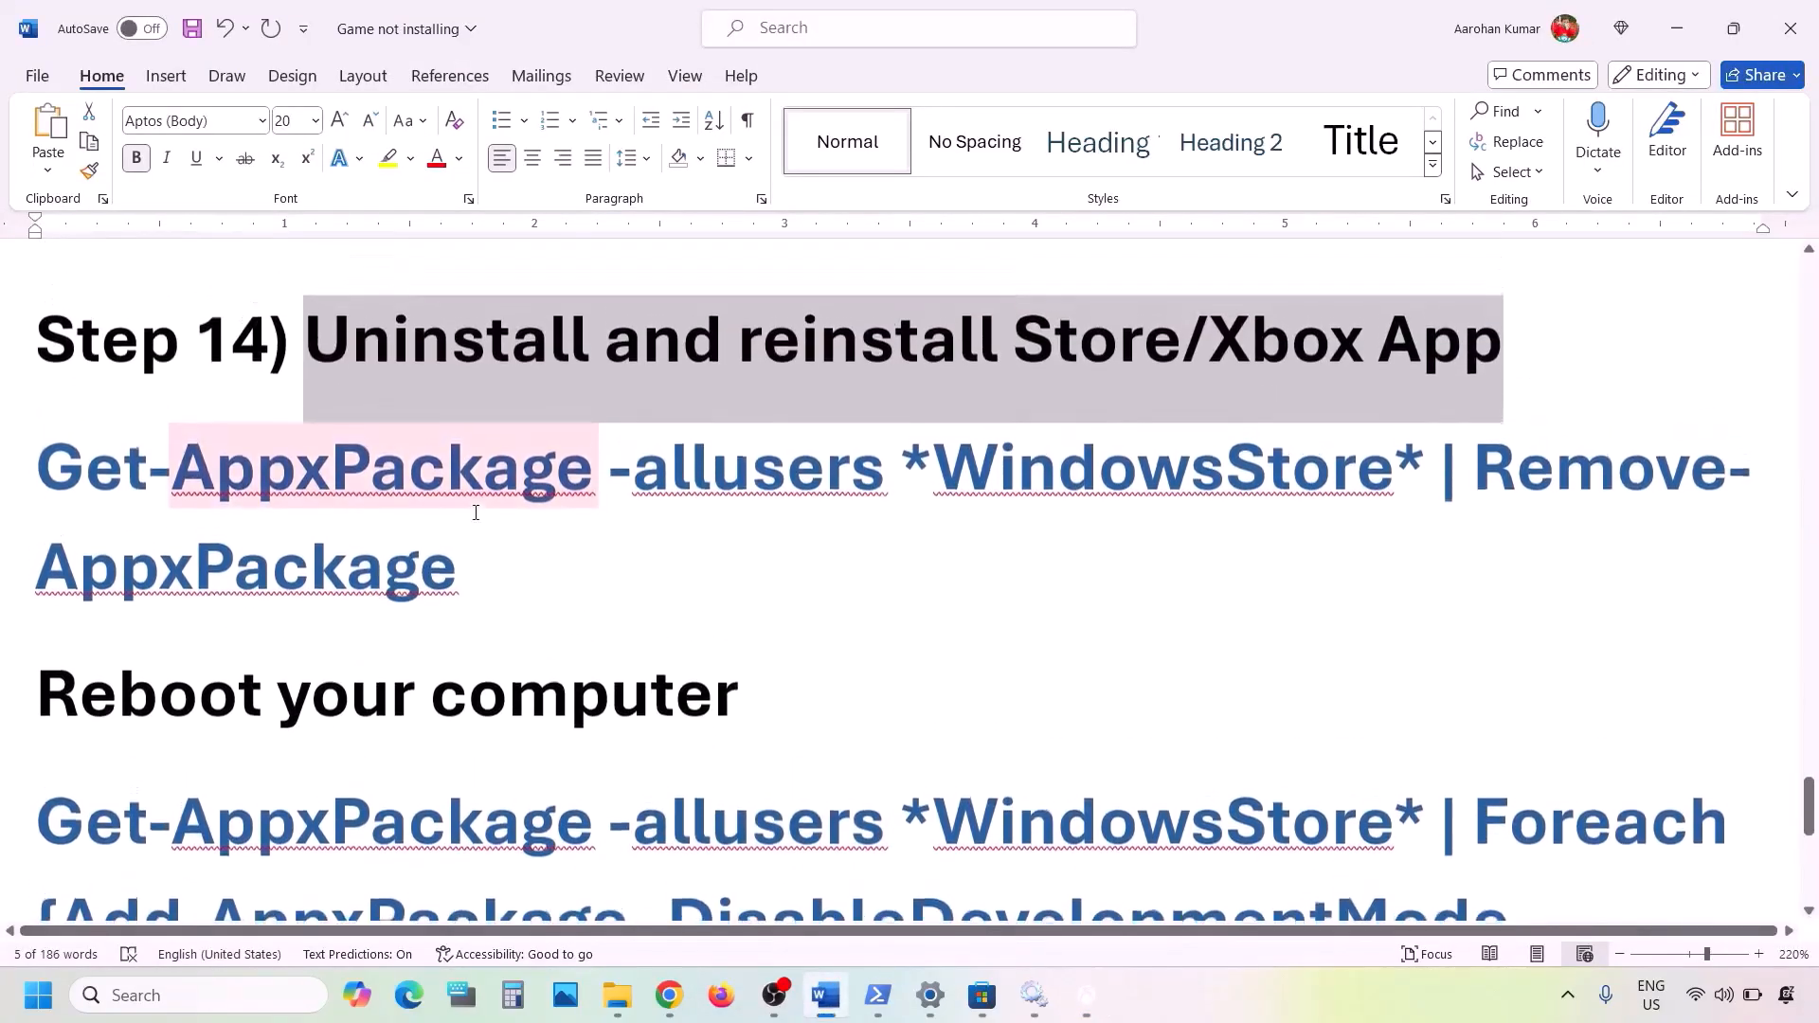
{"action": "left_click_drag", "start_coordinate": [495, 553], "coordinate": [36, 464]}
{"action": "right_click", "coordinate": [88, 429]}
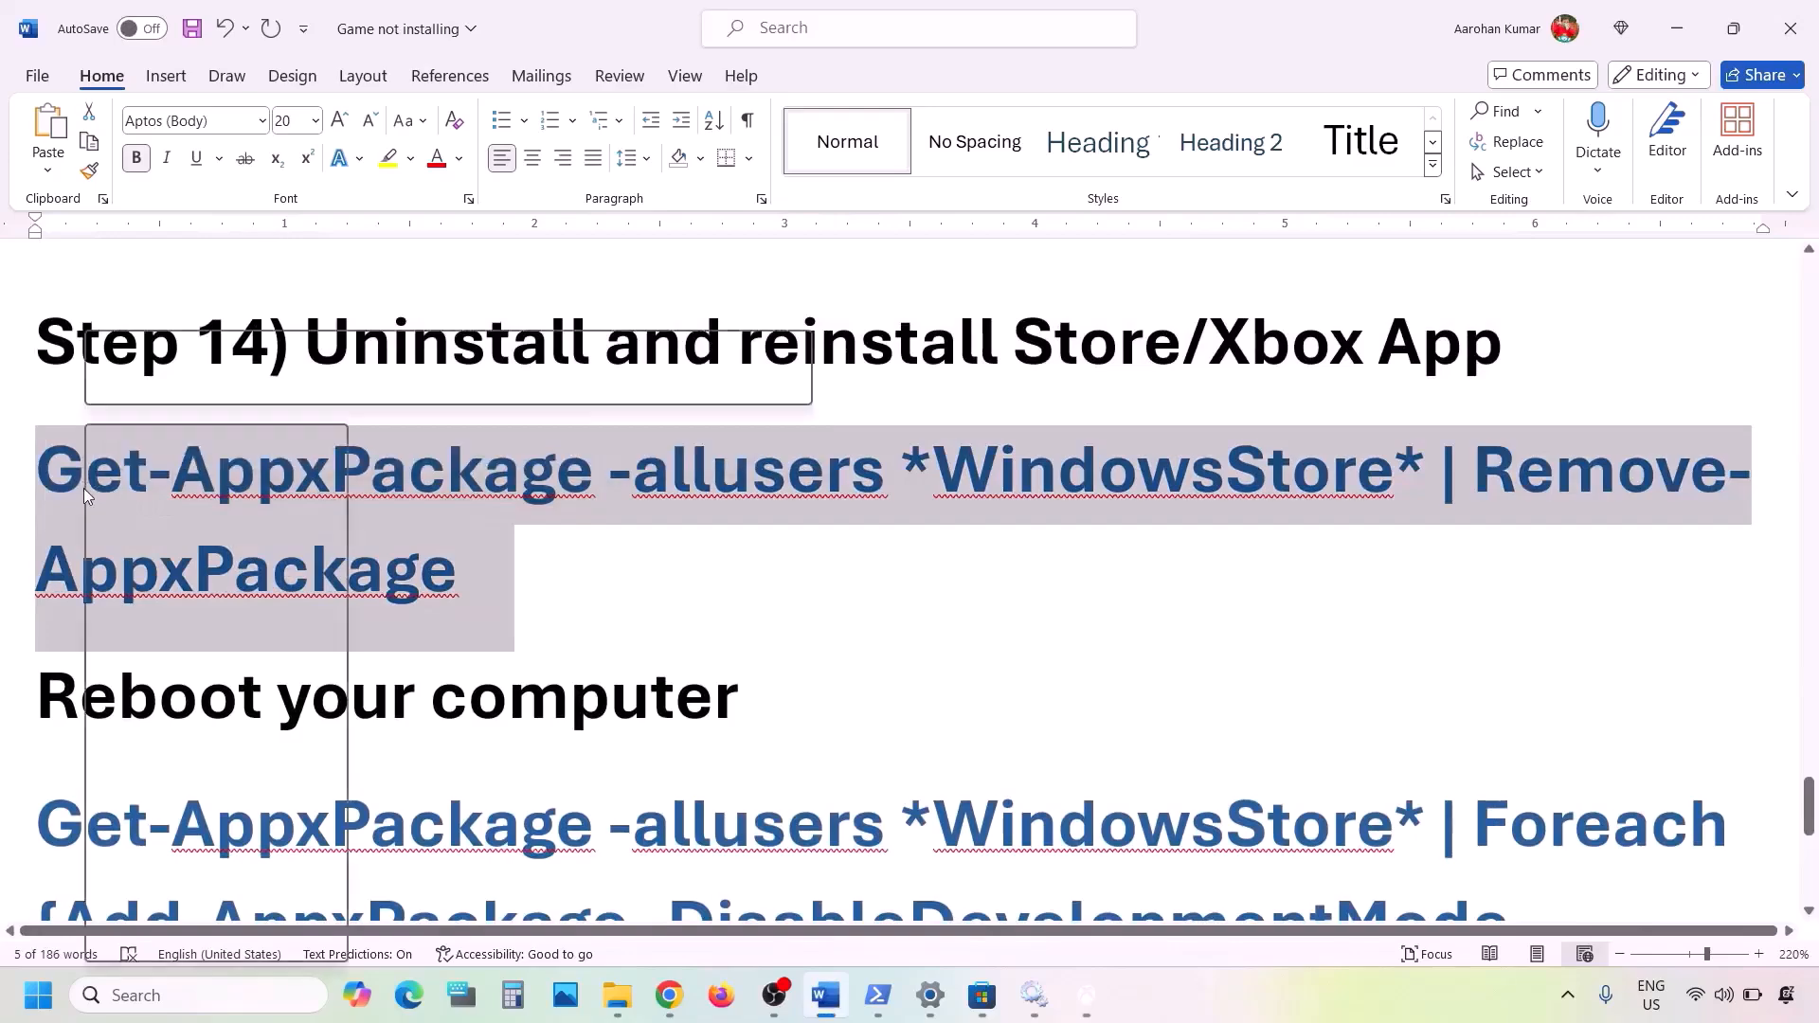
{"action": "left_click", "coordinate": [144, 550]}
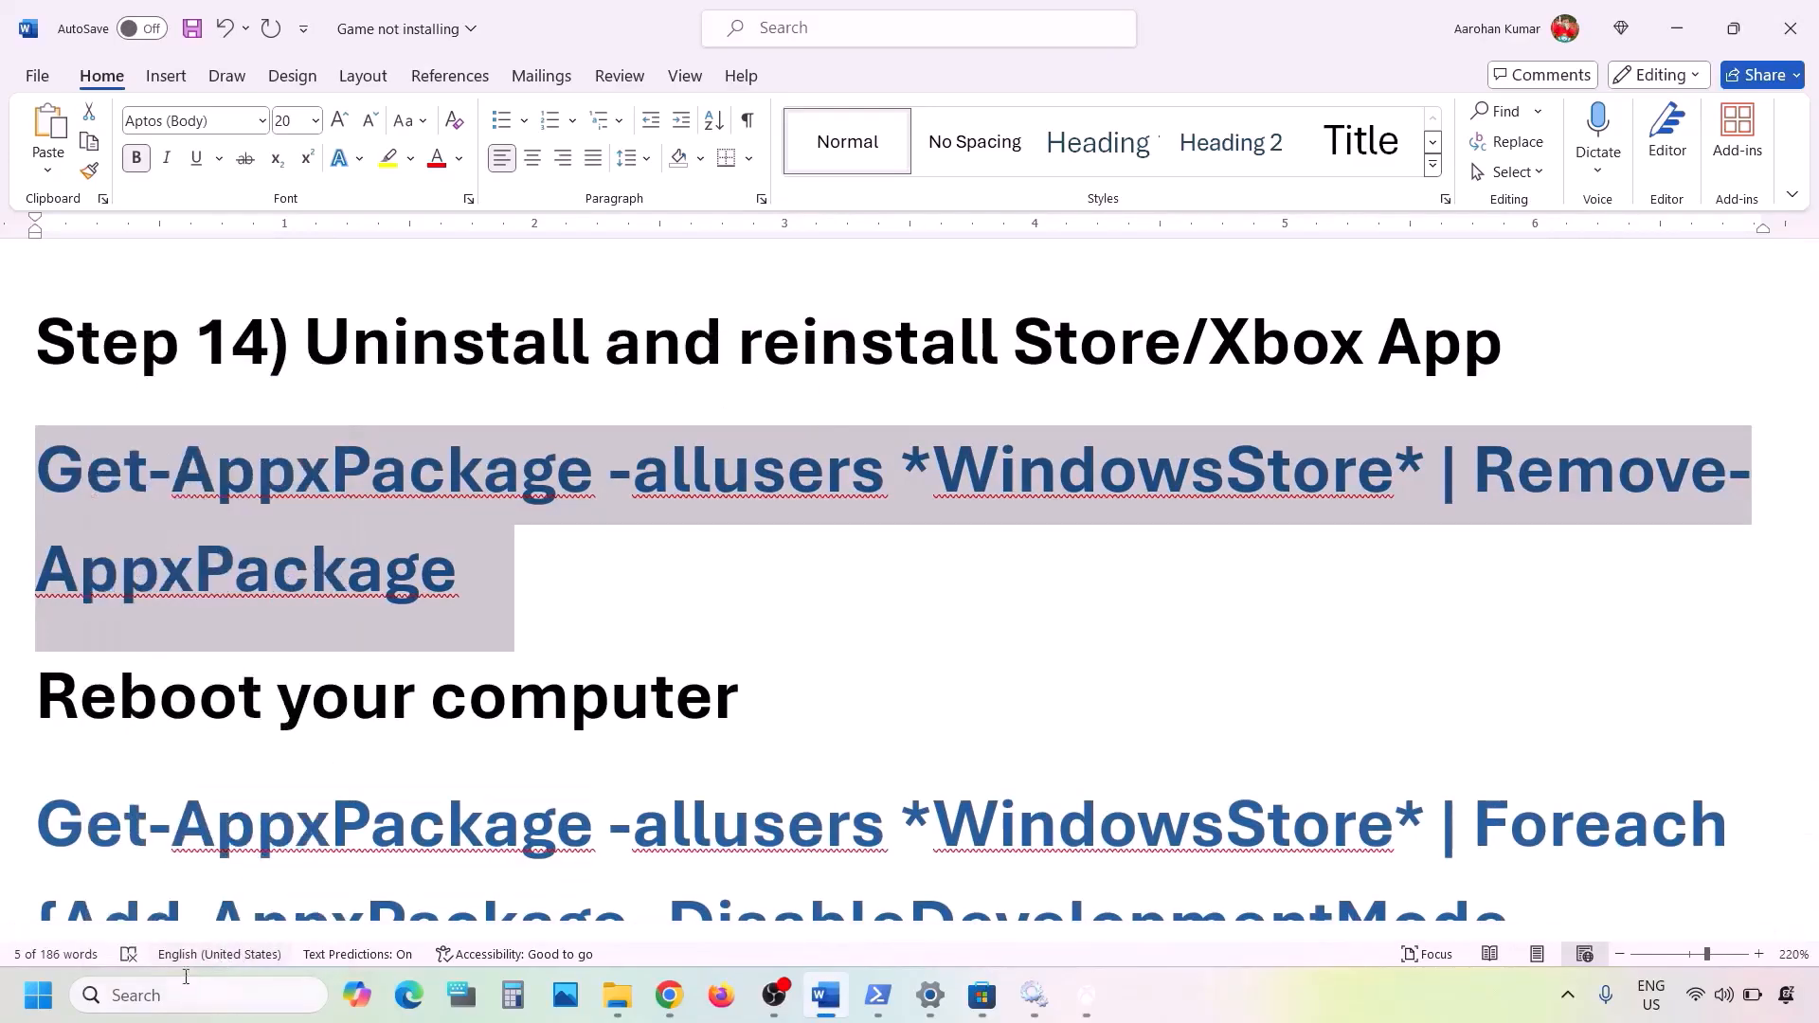
- Find Windows PowerShell through Windows search, run it as administrator and execute the copied WindowsStore removal command
{"action": "left_click", "coordinate": [160, 996]}
{"action": "type", "text": "pow"}
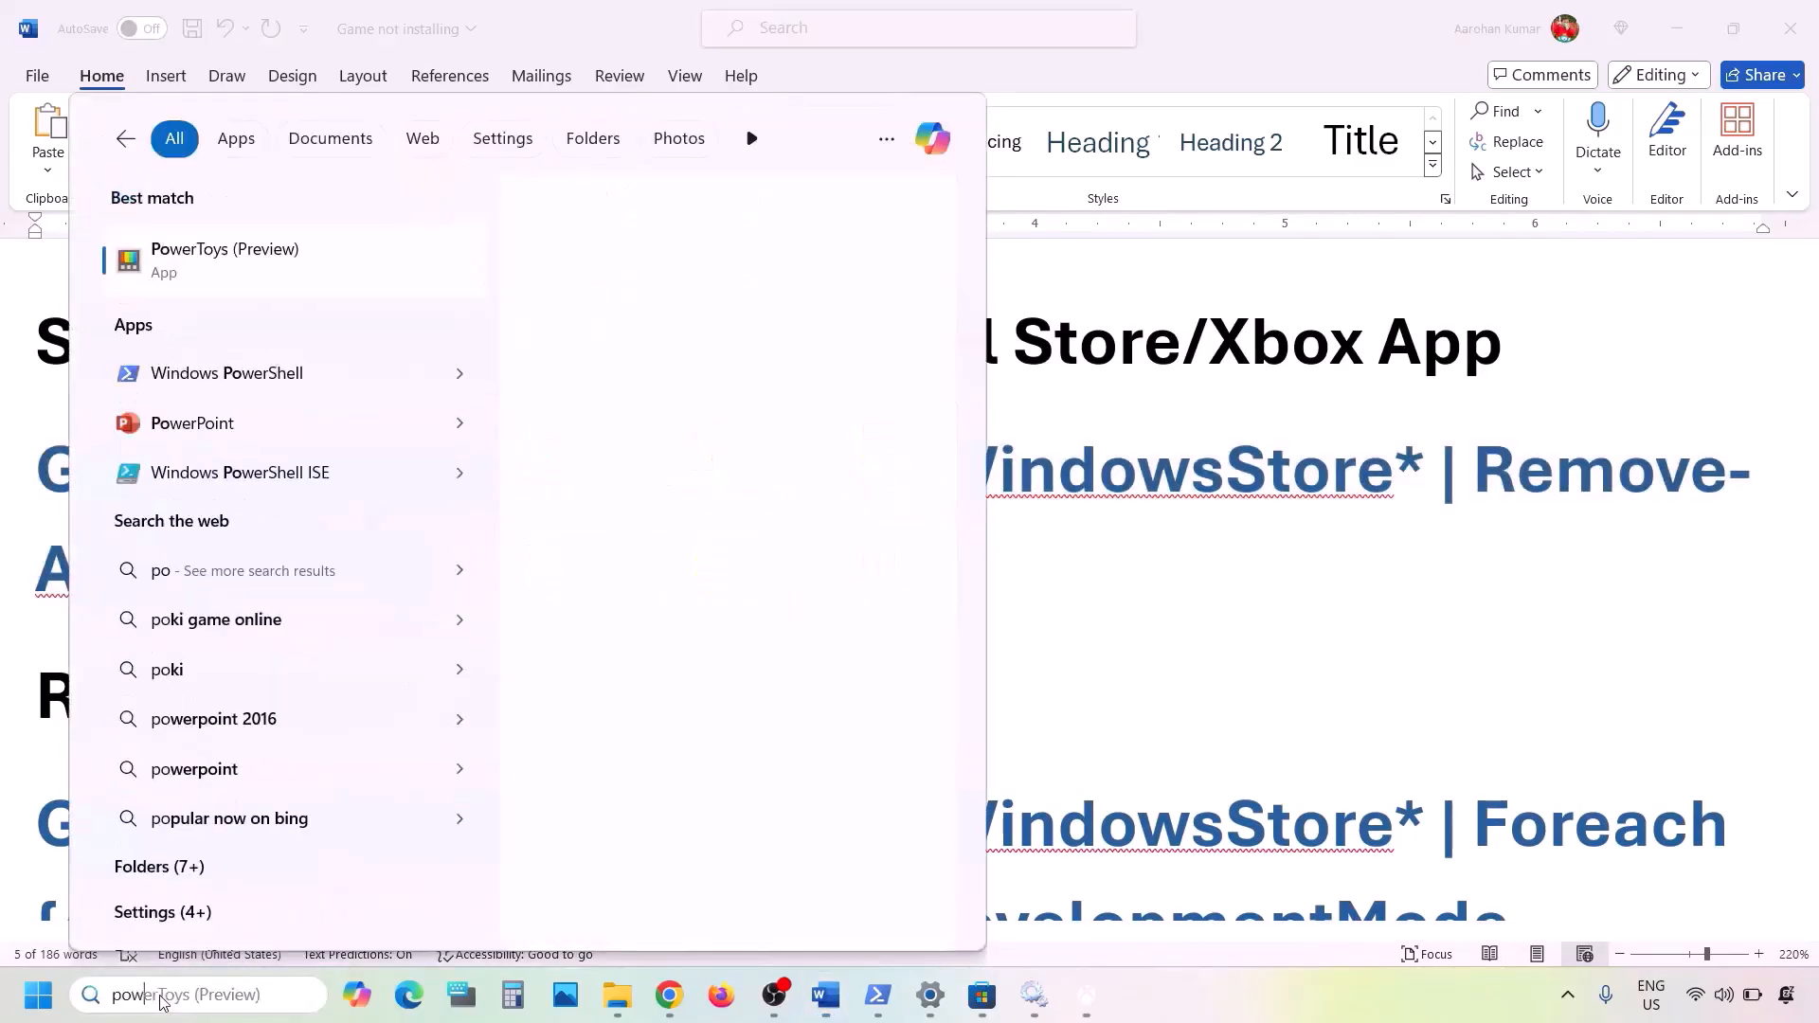
{"action": "type", "text": "ershell"}
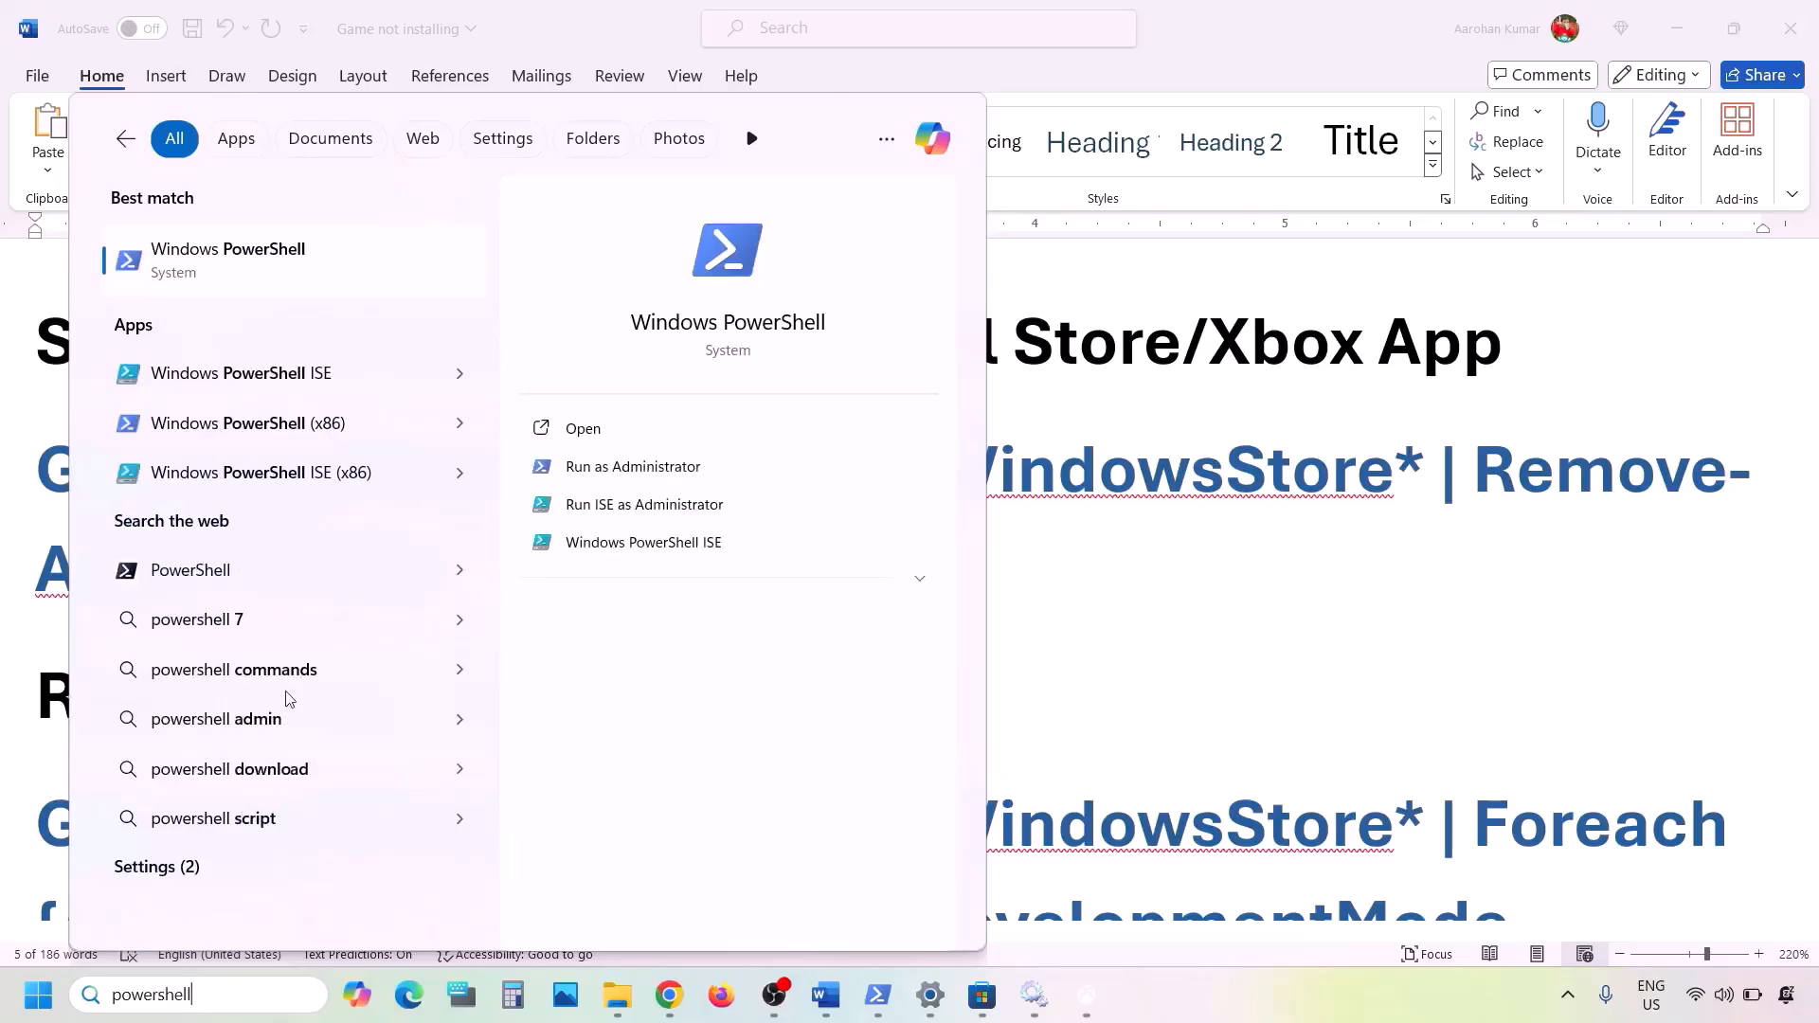
{"action": "right_click", "coordinate": [257, 278]}
{"action": "left_click", "coordinate": [391, 305]}
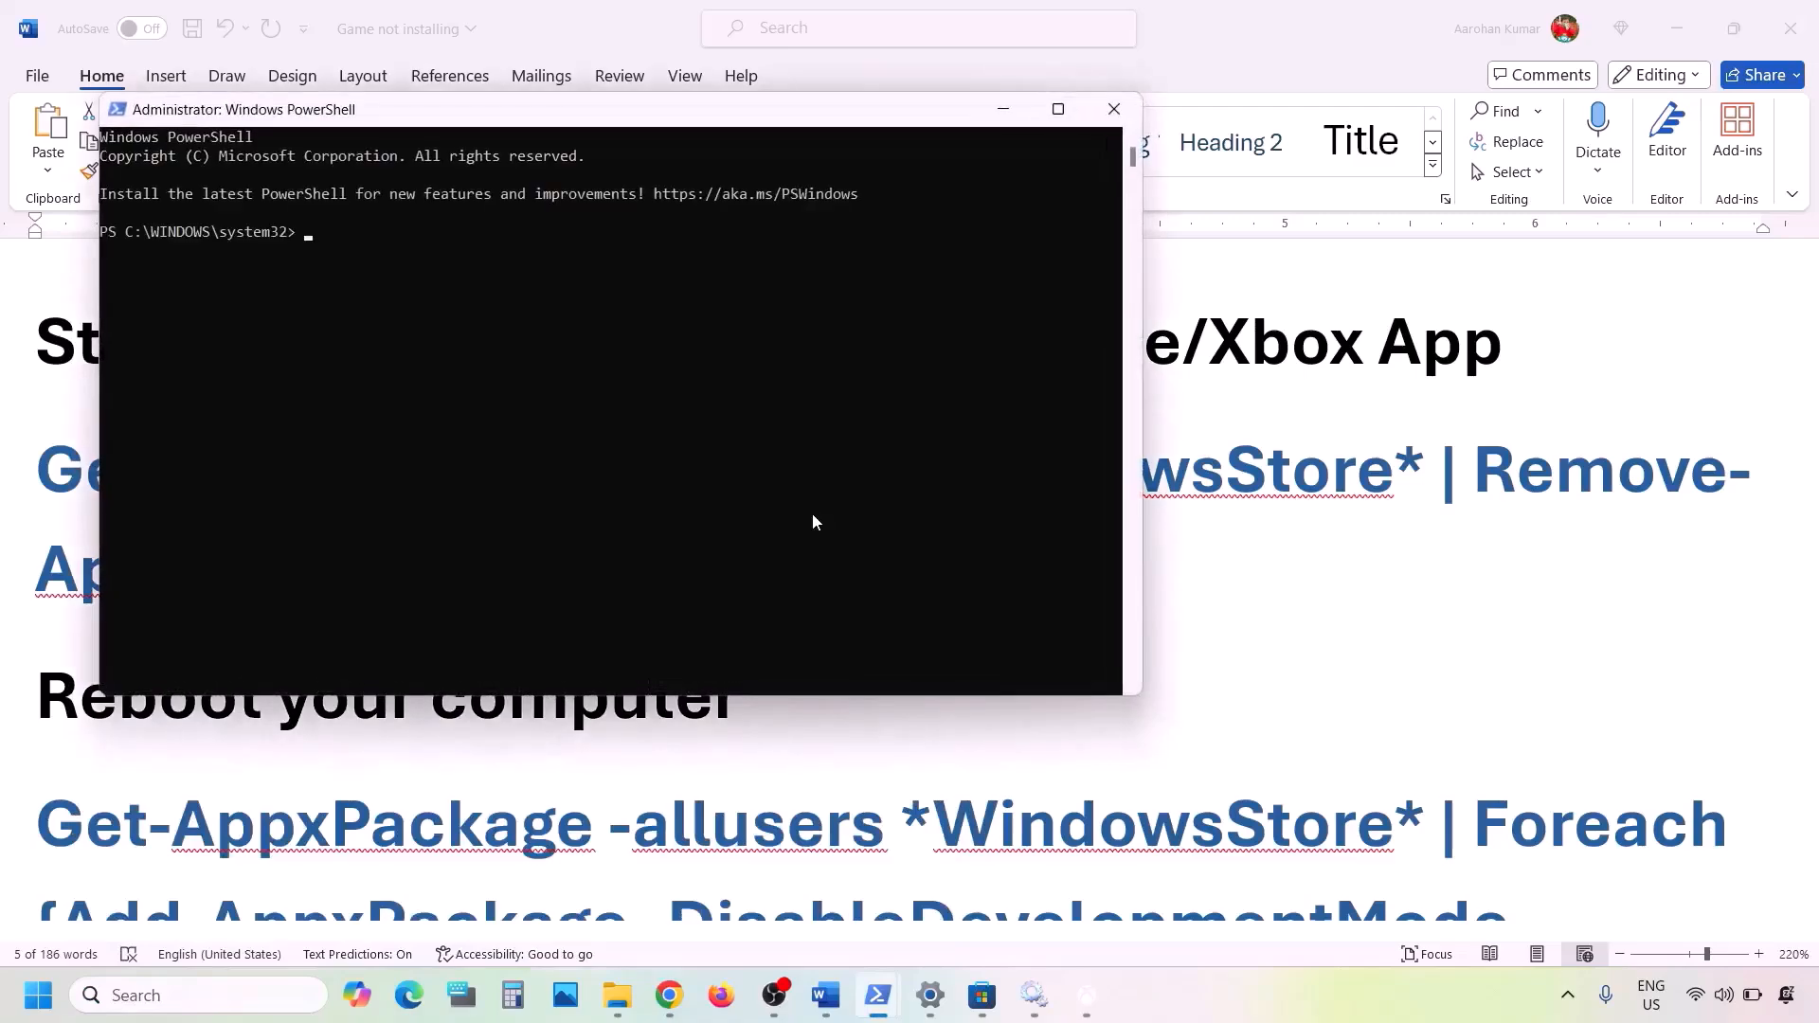
{"action": "key", "text": "ctrl+v"}
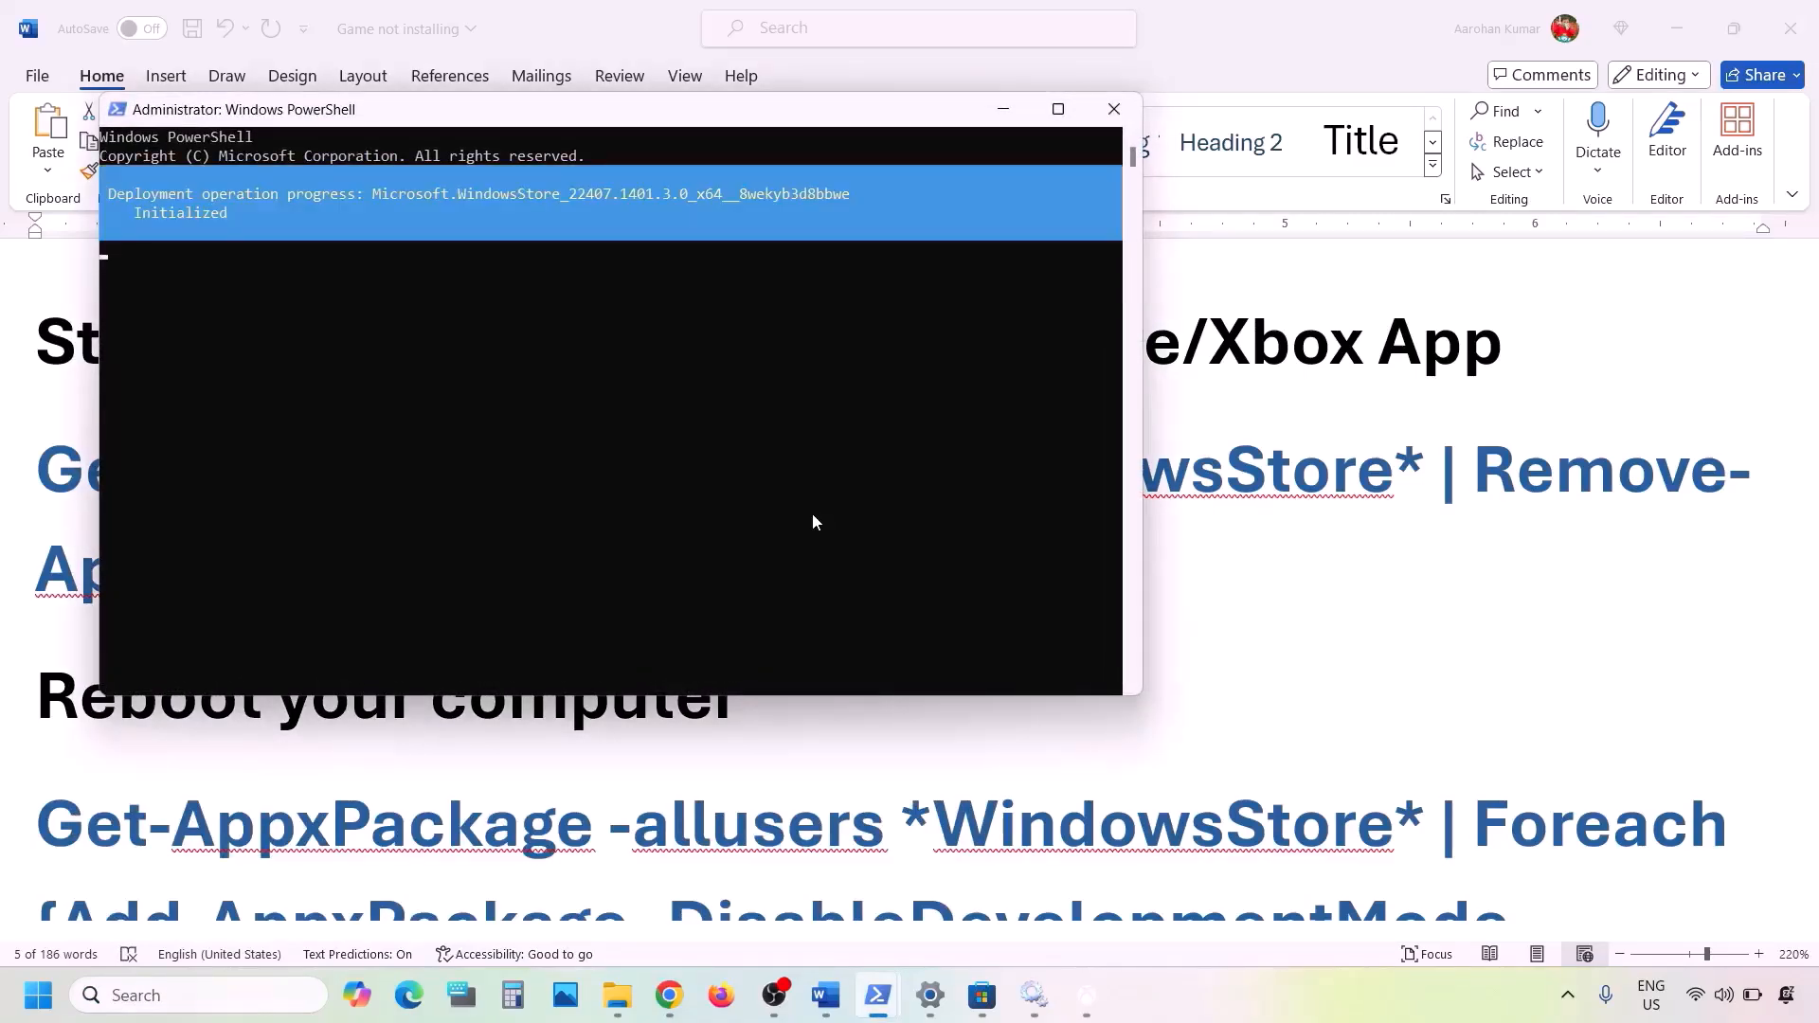
- Return to the Word notes and copy the WindowsStore Foreach {Add-AppxPackage -DisableDevelopmentMode -Register ...} command below "Reboot your computer"
{"action": "key", "text": "alt+Tab"}
{"action": "scroll", "coordinate": [692, 627], "scroll_direction": "down", "scroll_amount": 5}
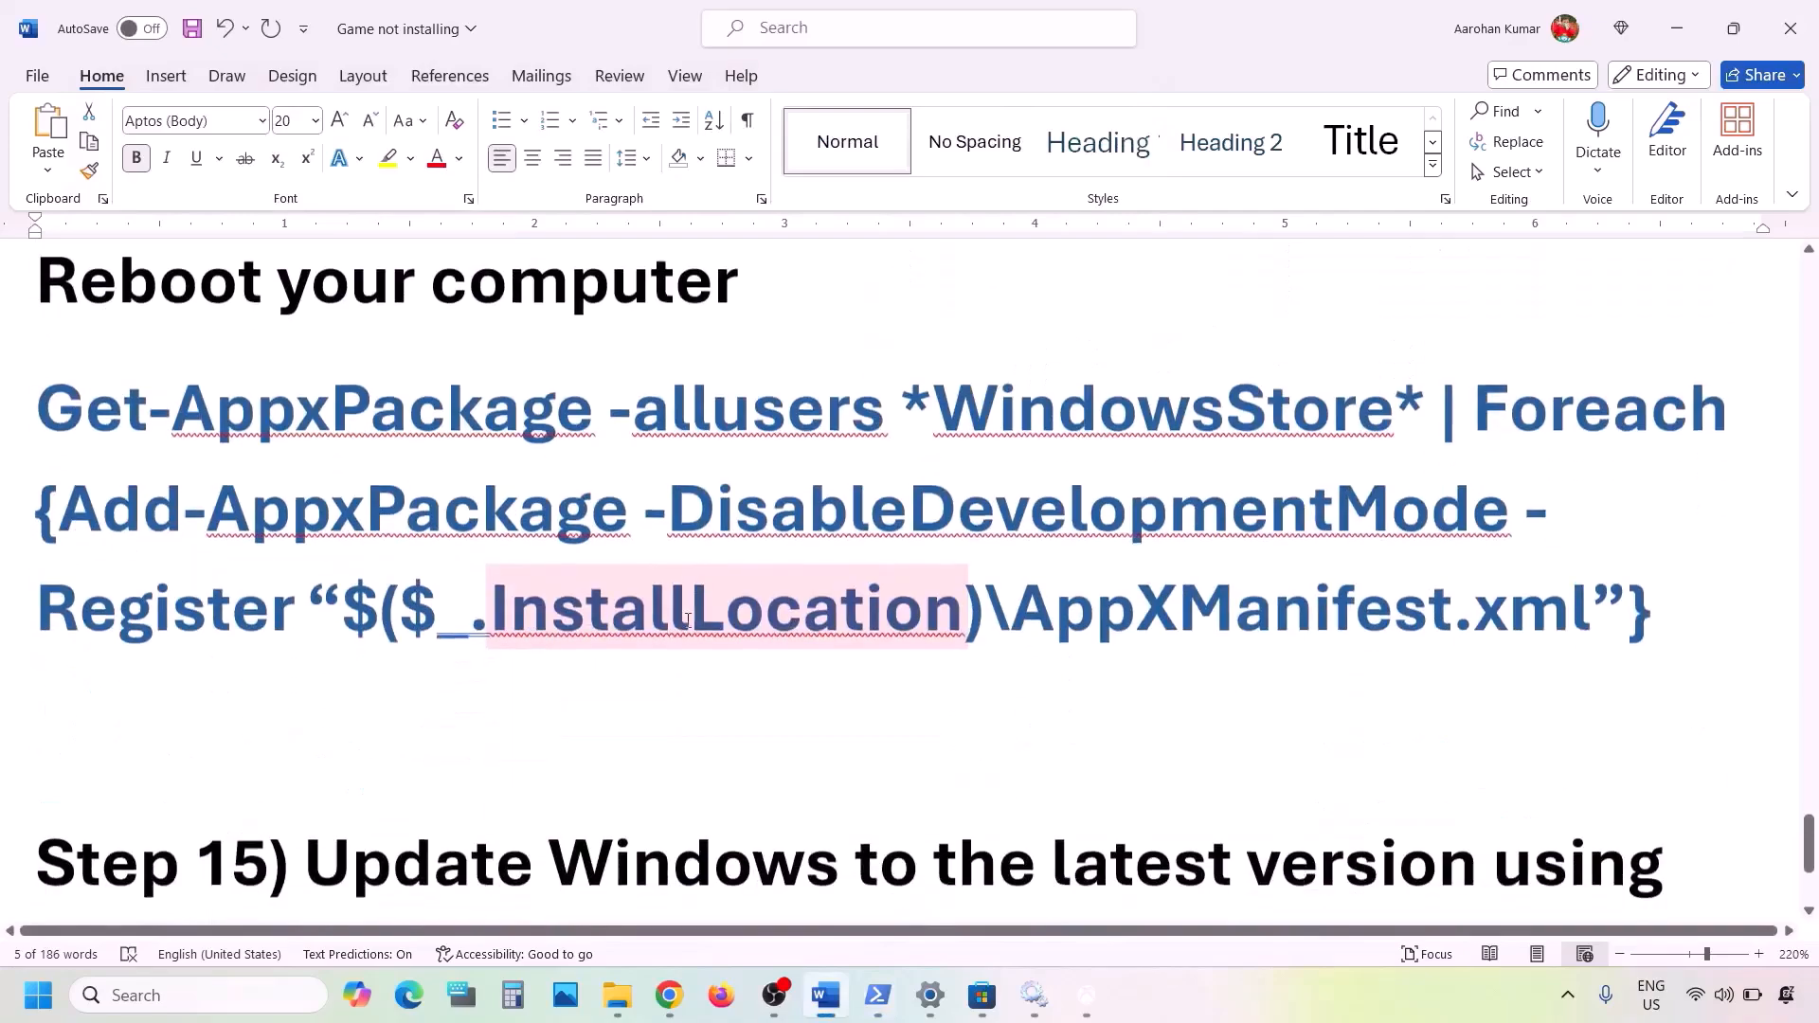
{"action": "left_click_drag", "start_coordinate": [1665, 579], "coordinate": [36, 389]}
{"action": "right_click", "coordinate": [114, 391]}
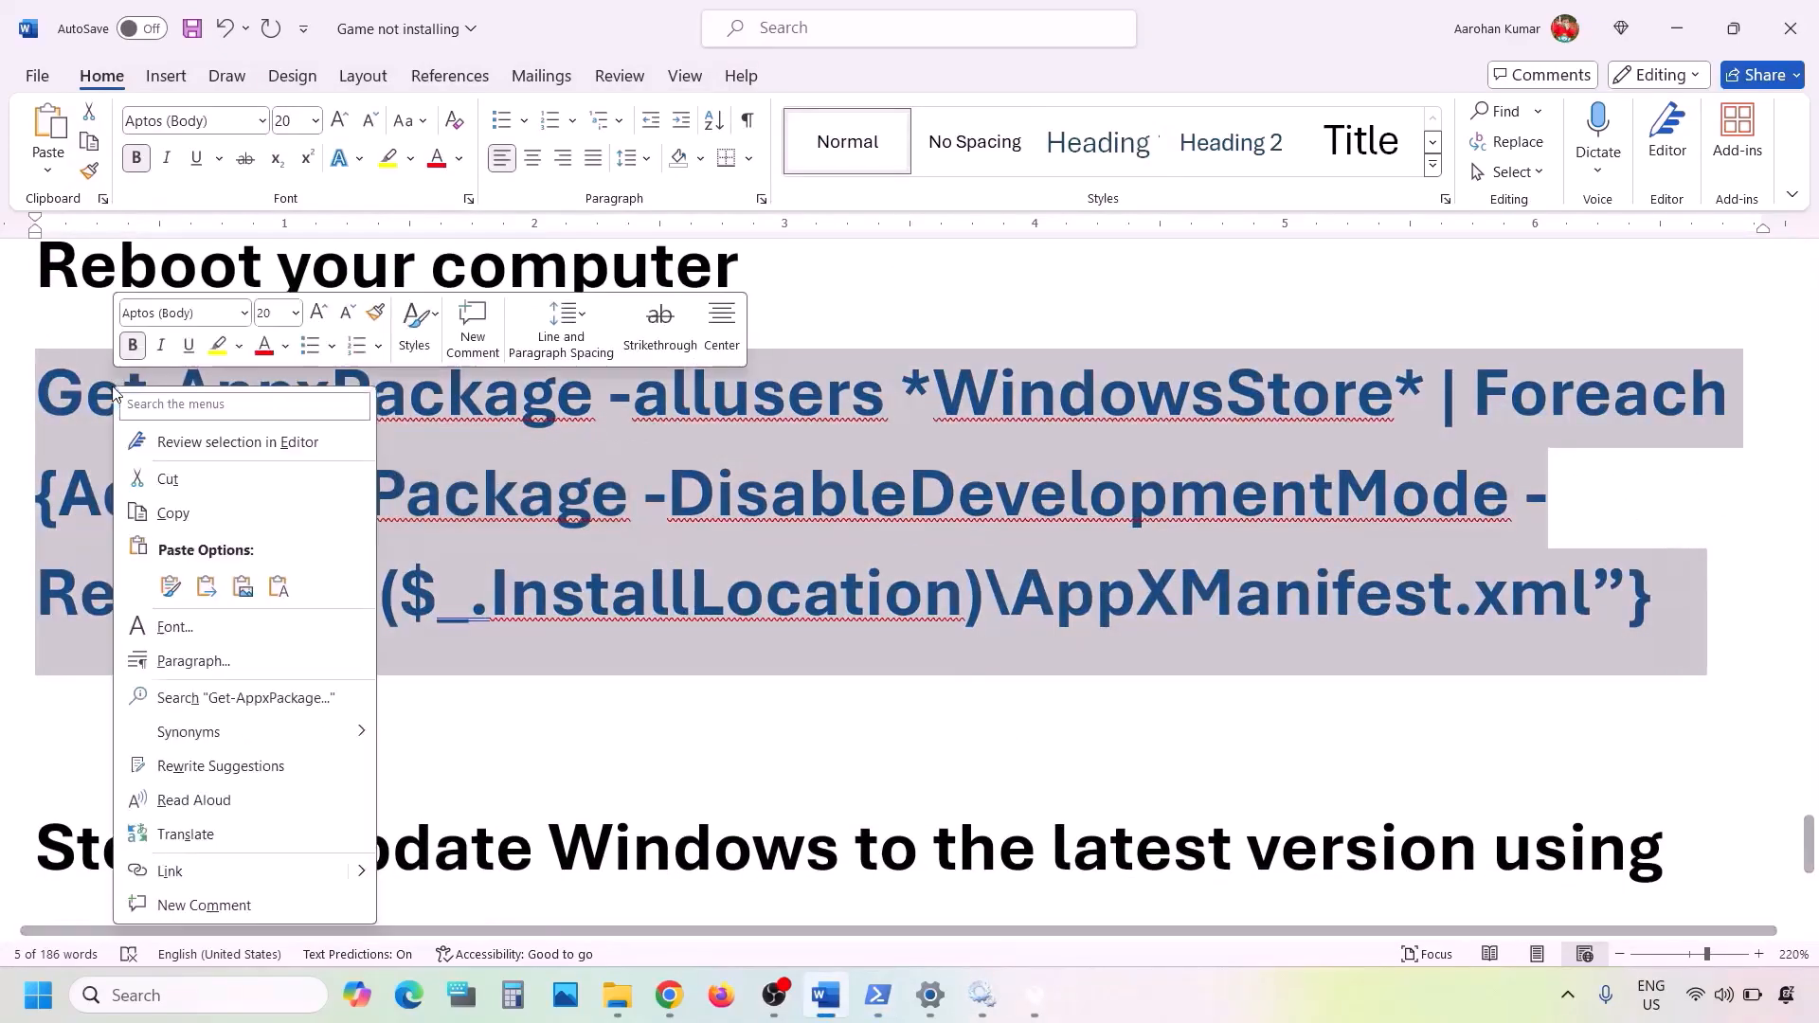
{"action": "left_click", "coordinate": [177, 513]}
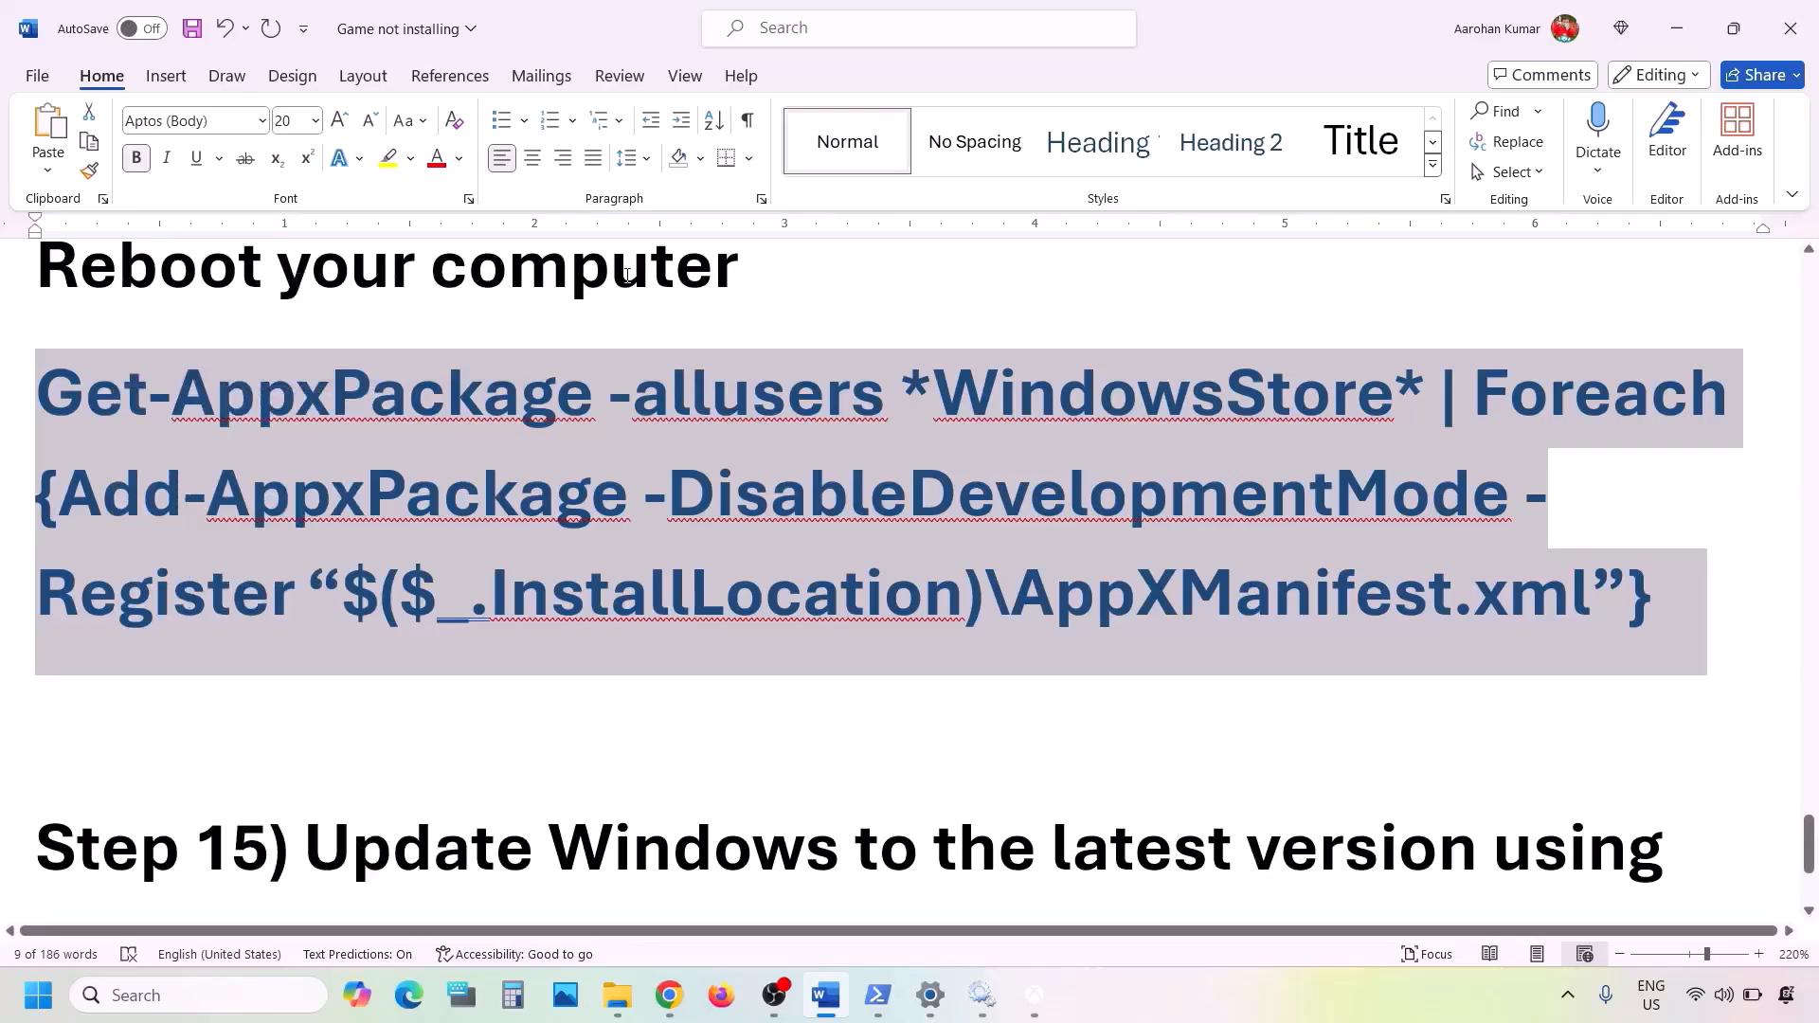
- Switch to the most recently opened administrator PowerShell window and run the copied command to re-register Microsoft Store
{"action": "mouse_move", "coordinate": [877, 995]}
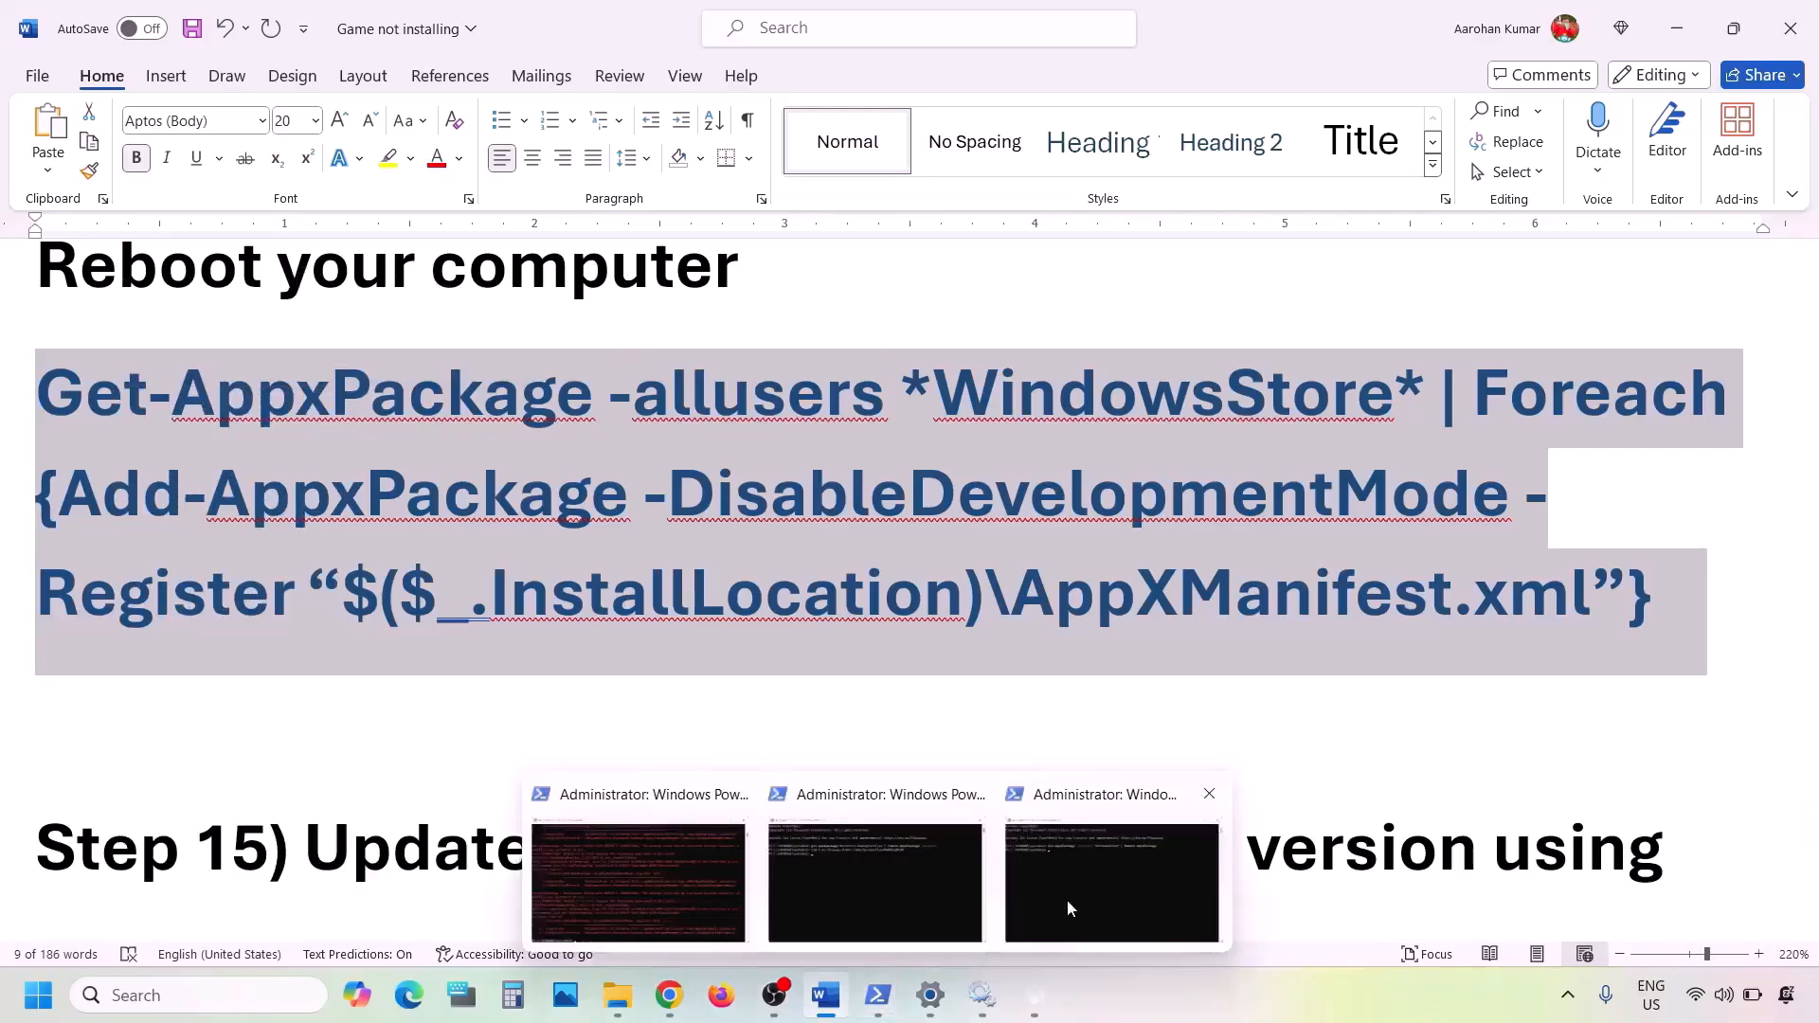
{"action": "left_click", "coordinate": [1104, 878]}
{"action": "left_click", "coordinate": [1105, 878]}
{"action": "right_click", "coordinate": [709, 469]}
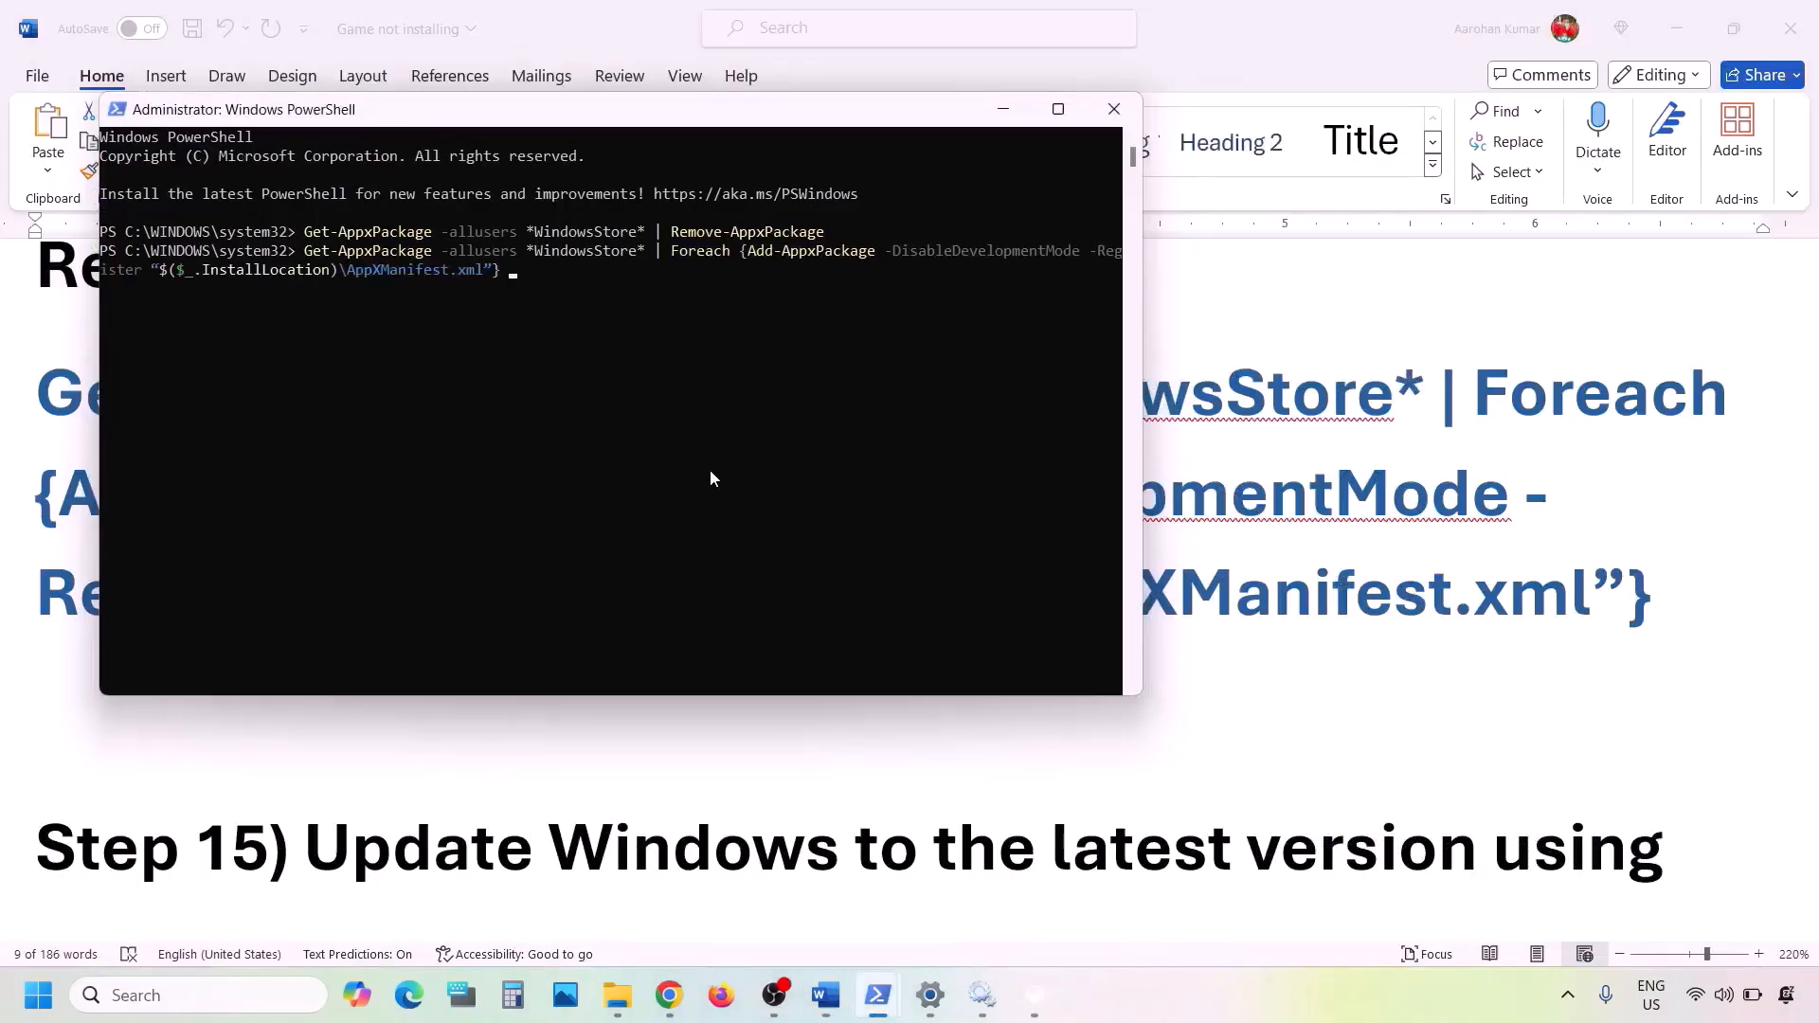
{"action": "key", "text": "Return"}
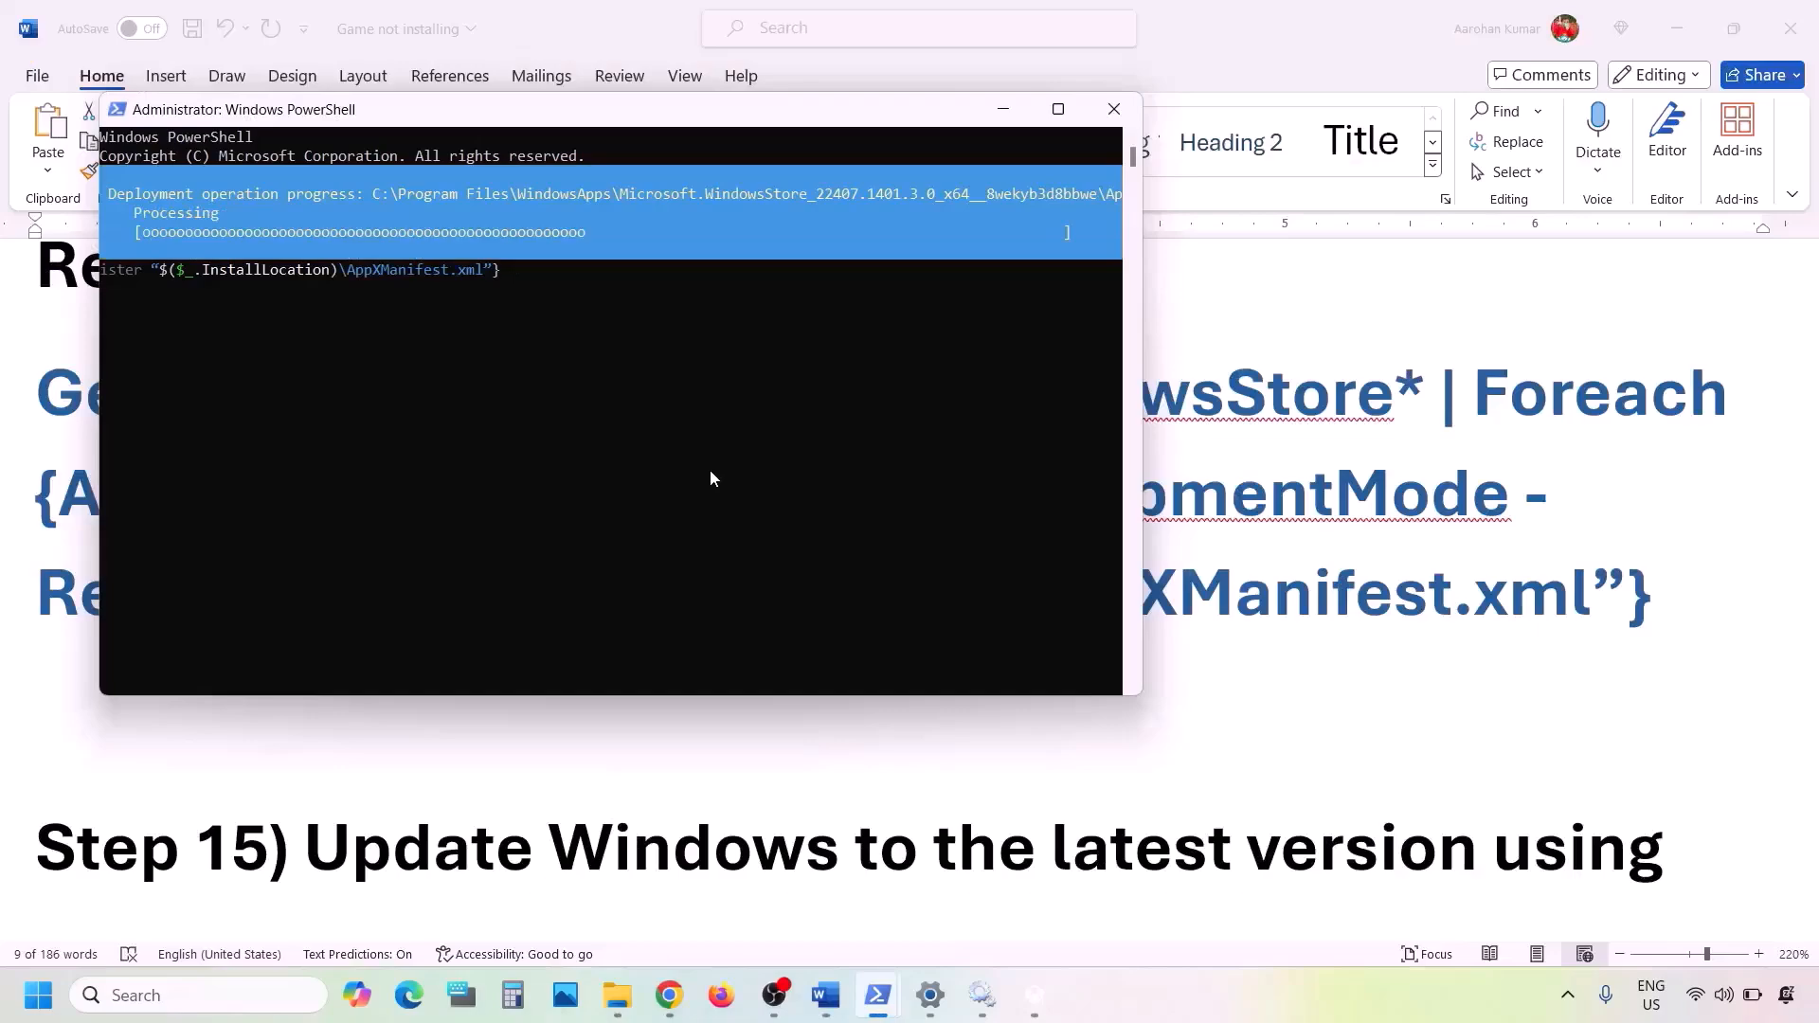
- Search Windows for "store" and open Microsoft Store
{"action": "left_click", "coordinate": [195, 994]}
{"action": "type", "text": "store"}
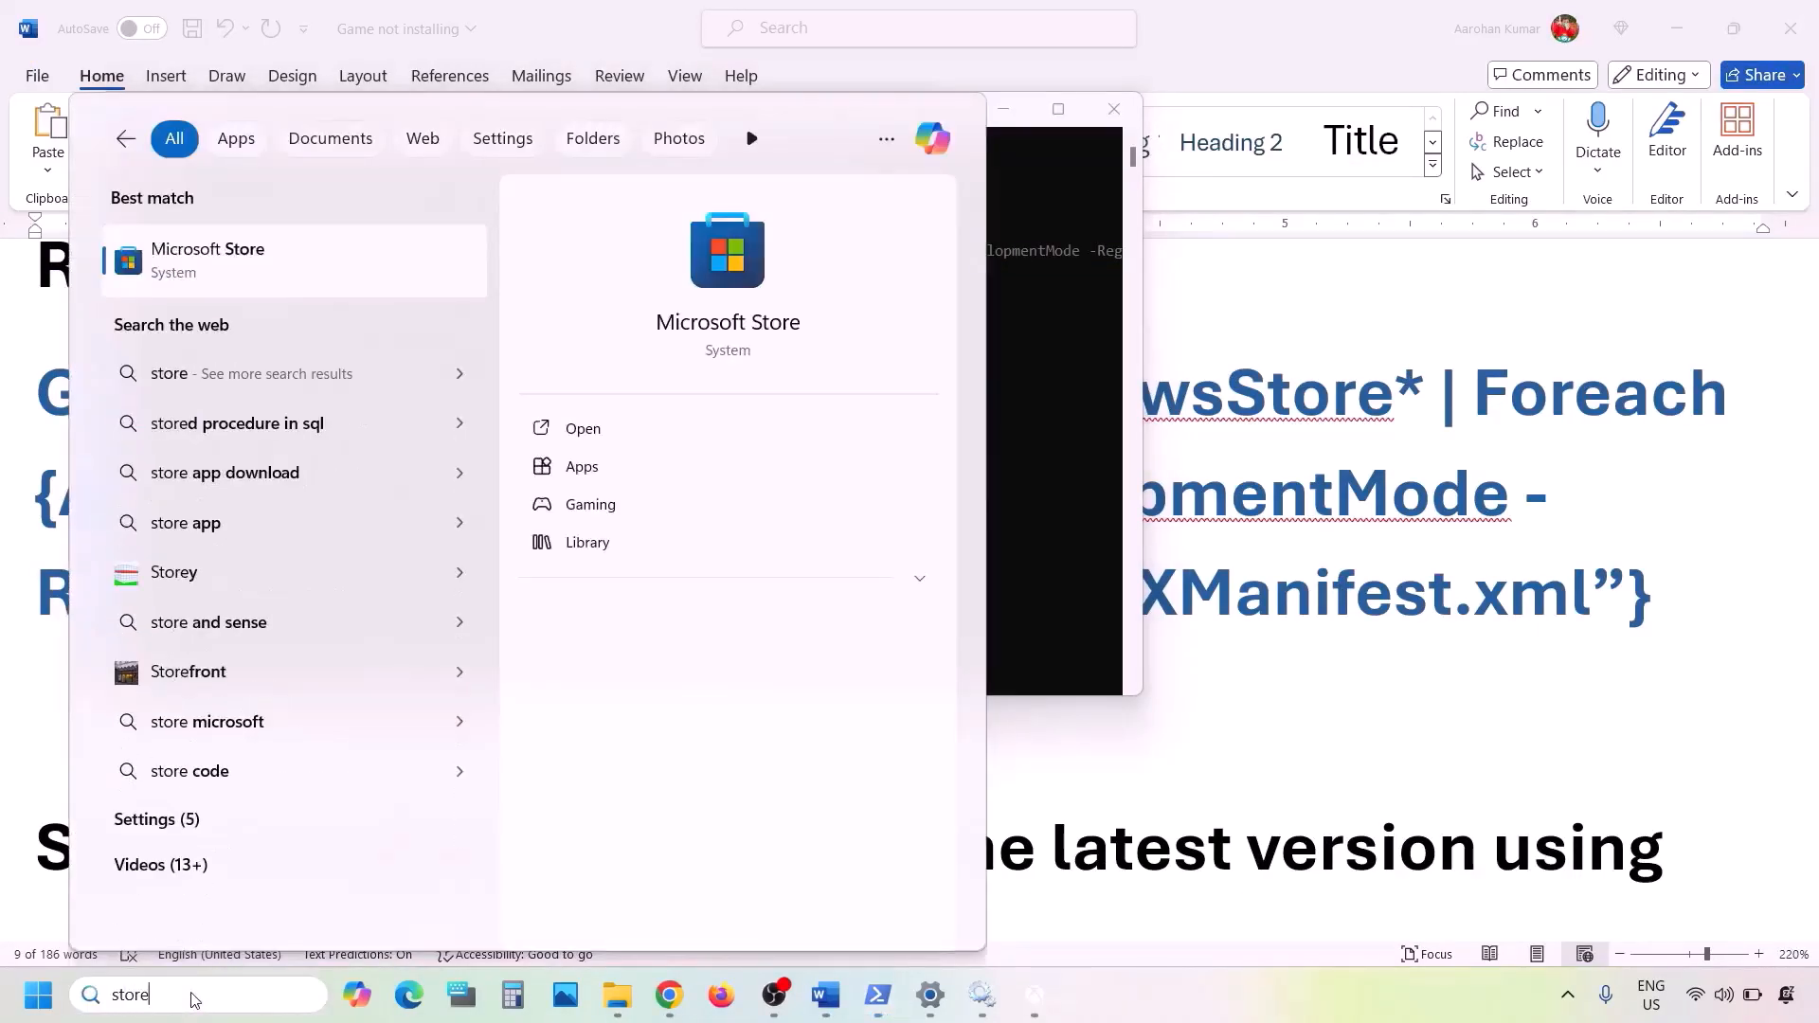
{"action": "key", "text": "Return"}
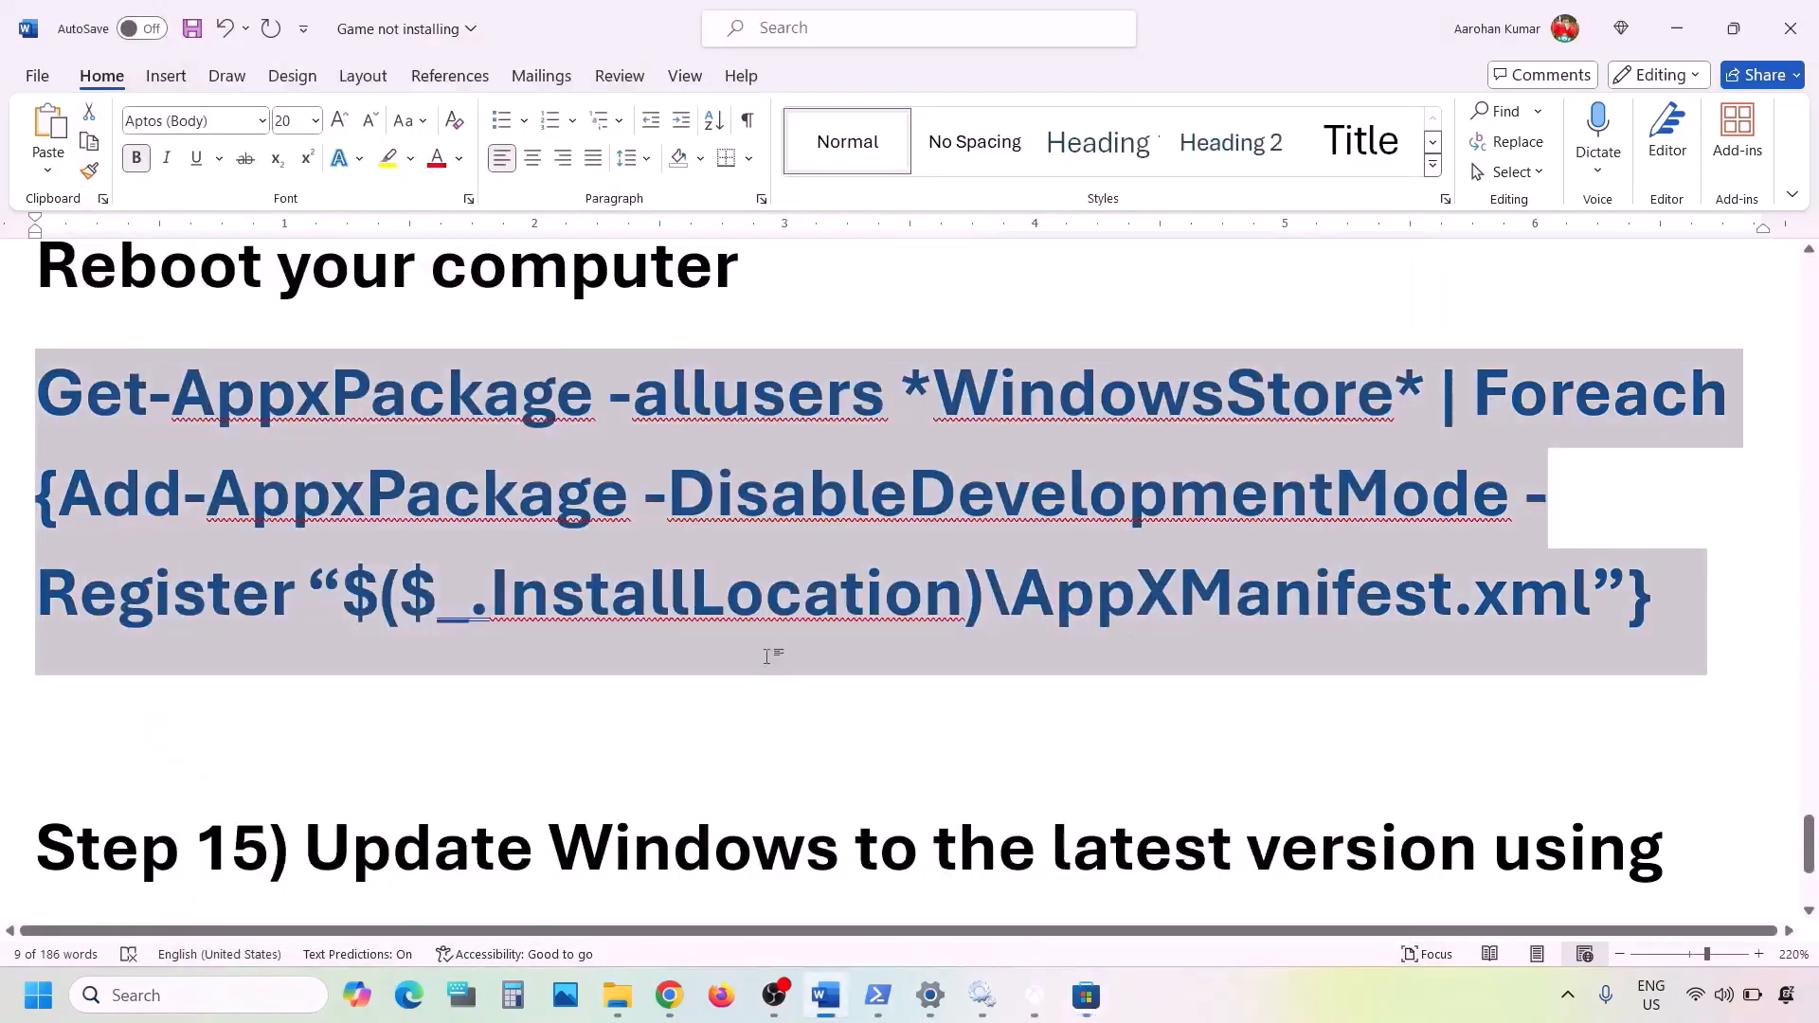
- Review the Word notes on updating Windows with the media creation tool and the Windows 10 and Windows 11 download links
{"action": "scroll", "coordinate": [767, 657], "scroll_direction": "down", "scroll_amount": 3}
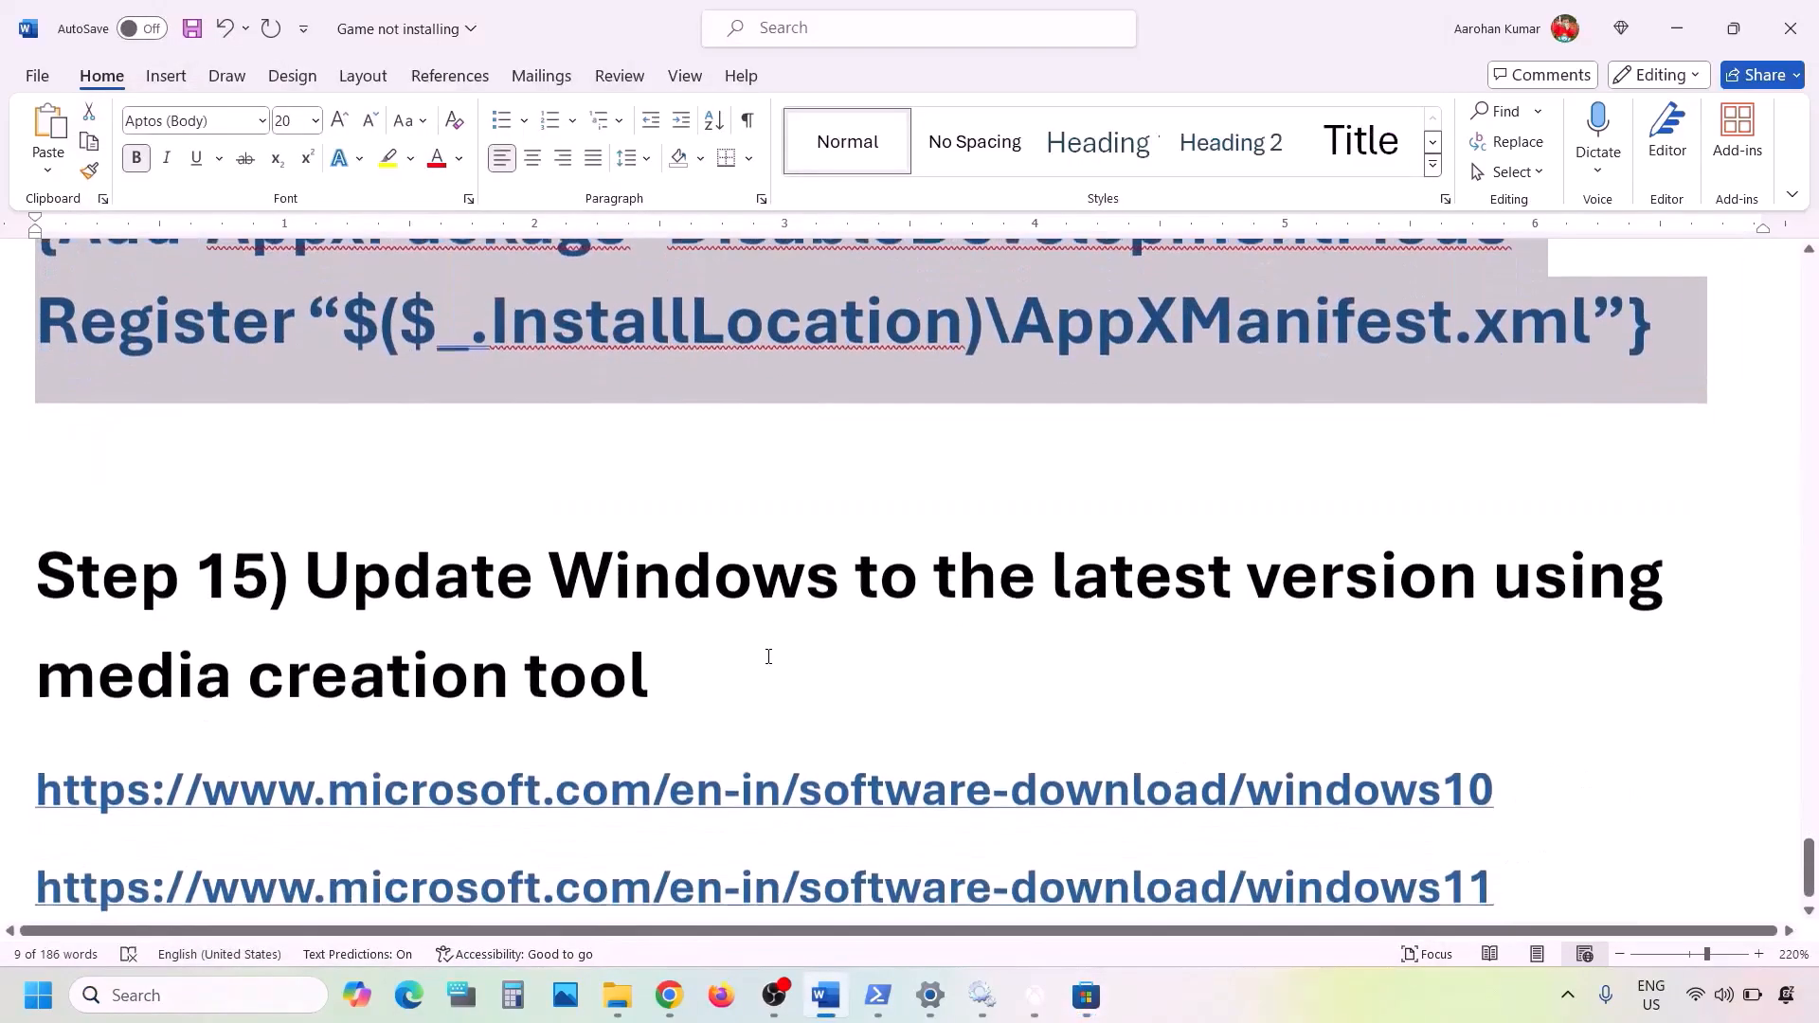
{"action": "left_click_drag", "start_coordinate": [323, 560], "coordinate": [653, 670]}
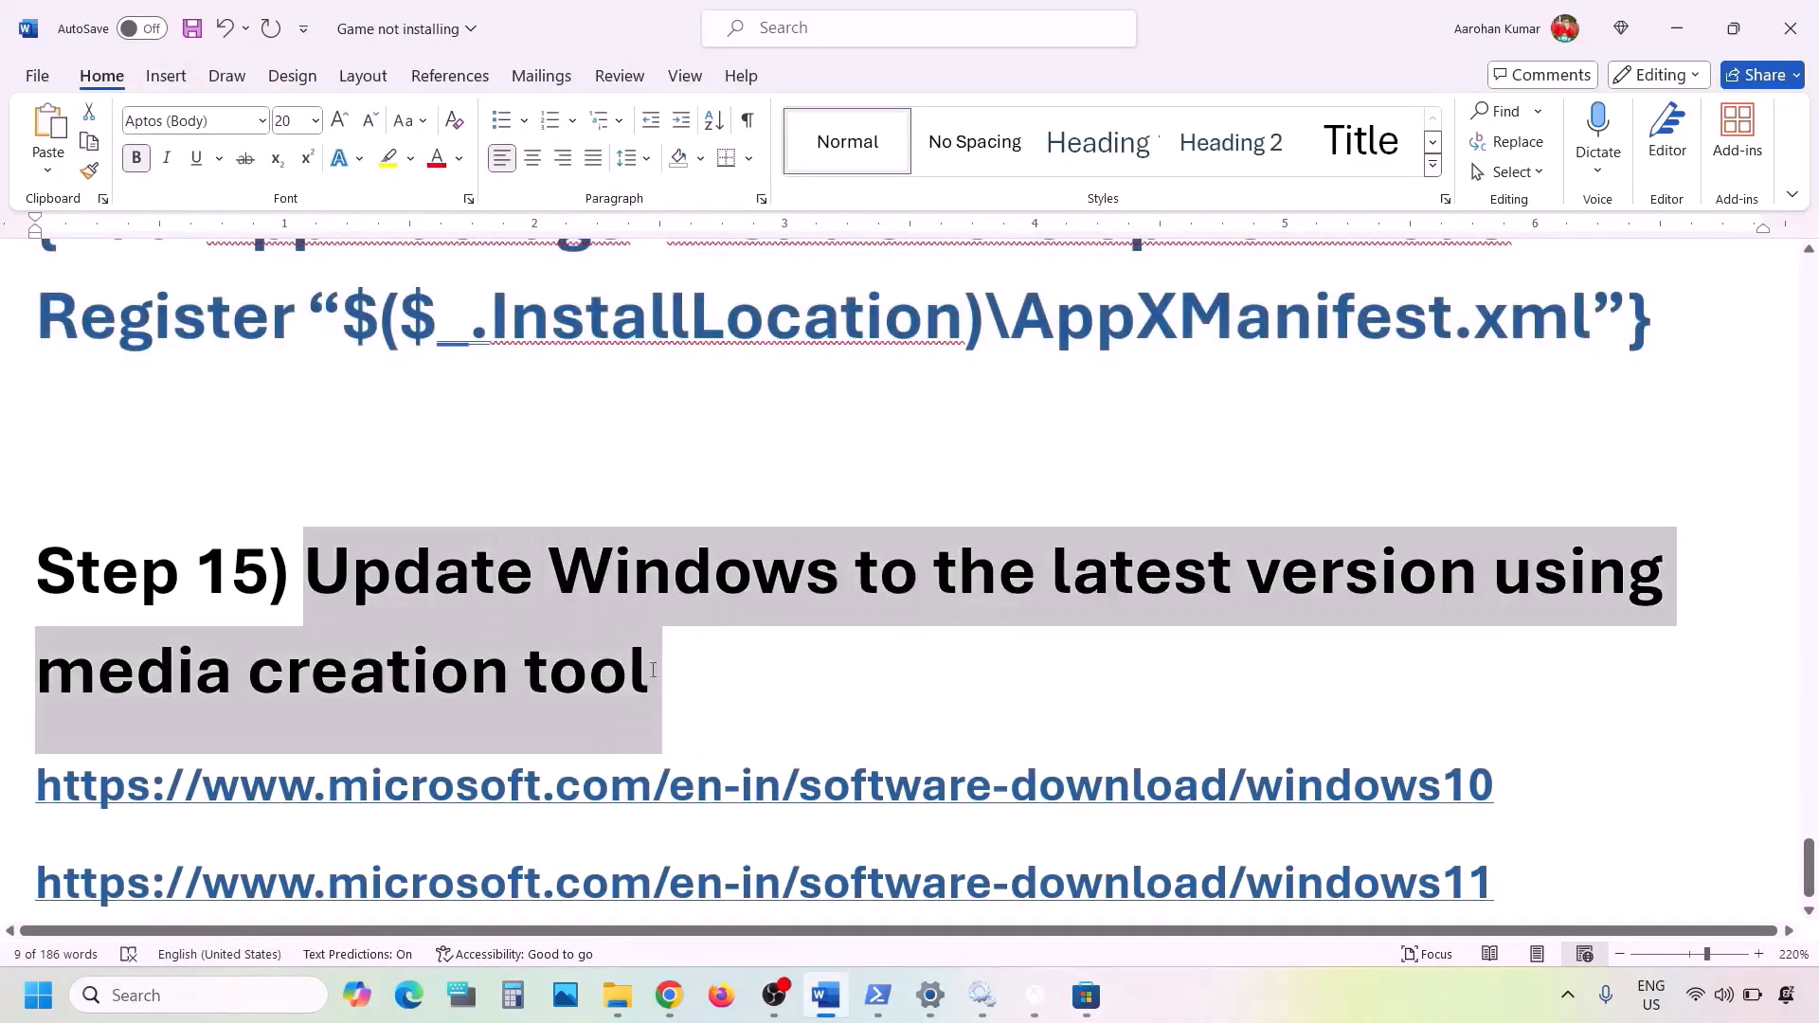
{"action": "scroll", "coordinate": [664, 677], "scroll_direction": "down", "scroll_amount": 1}
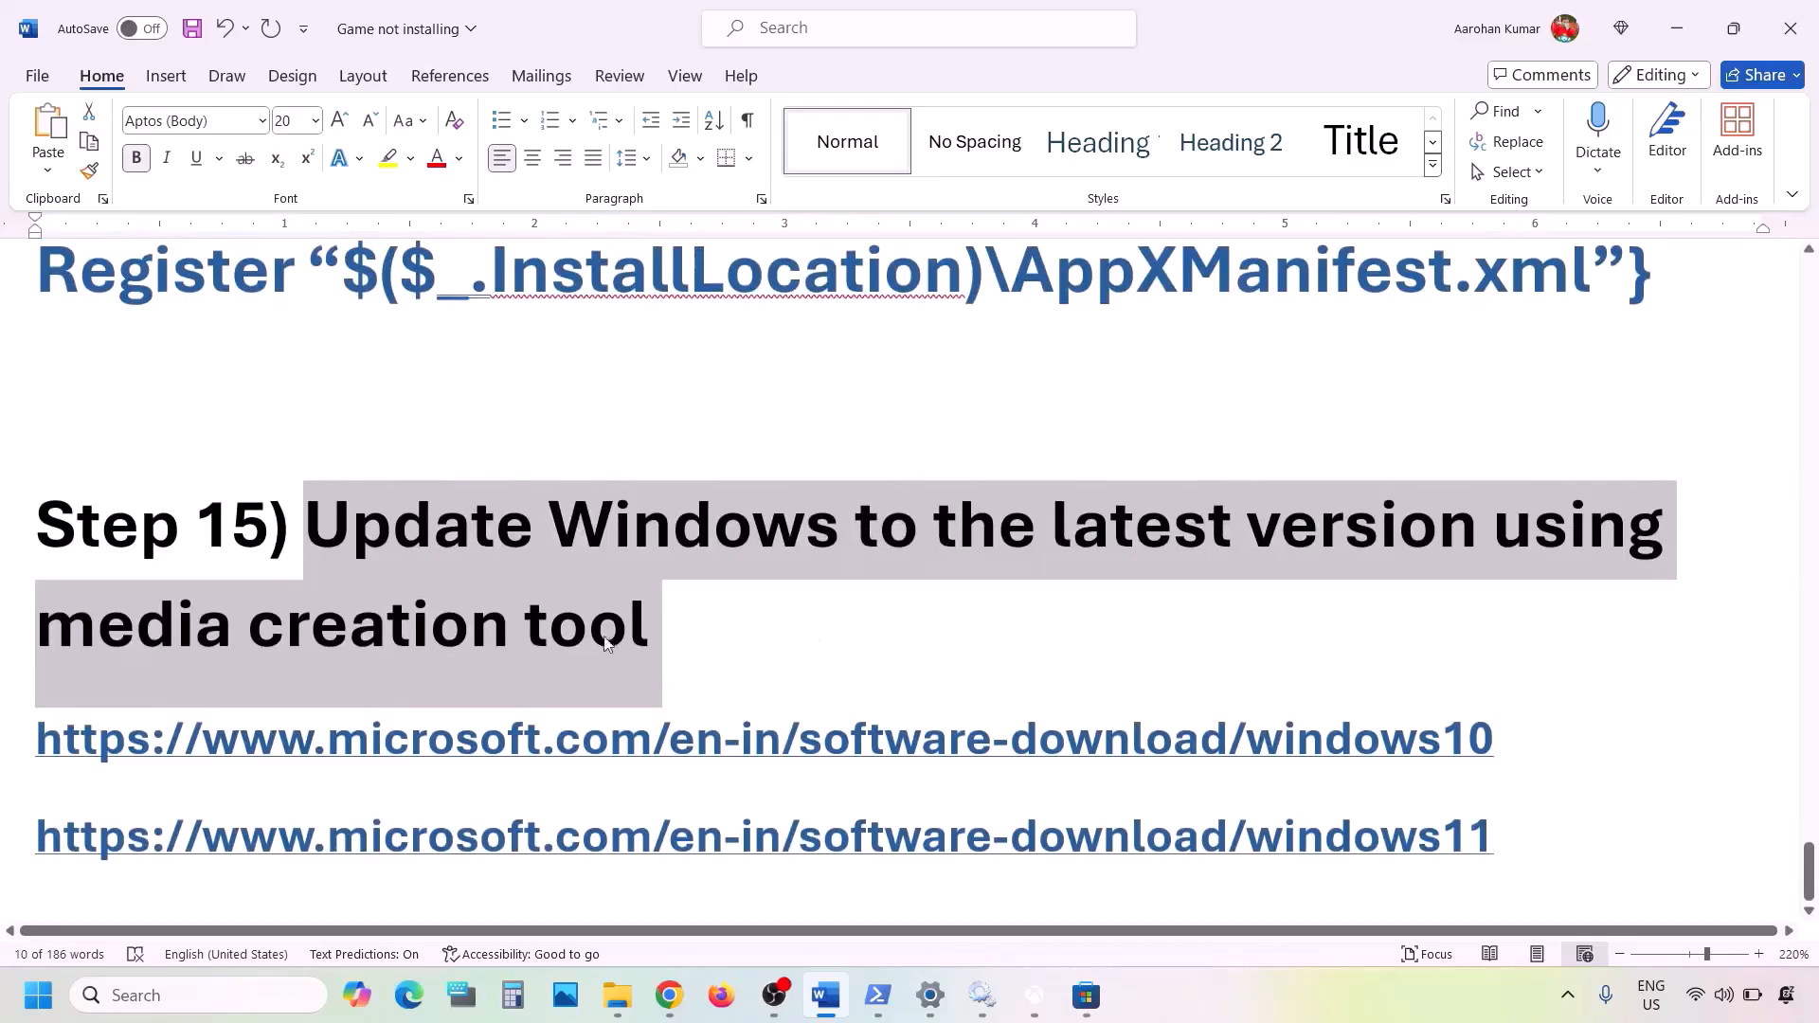
{"action": "left_click_drag", "start_coordinate": [323, 528], "coordinate": [730, 605]}
{"action": "left_click", "coordinate": [1304, 981]}
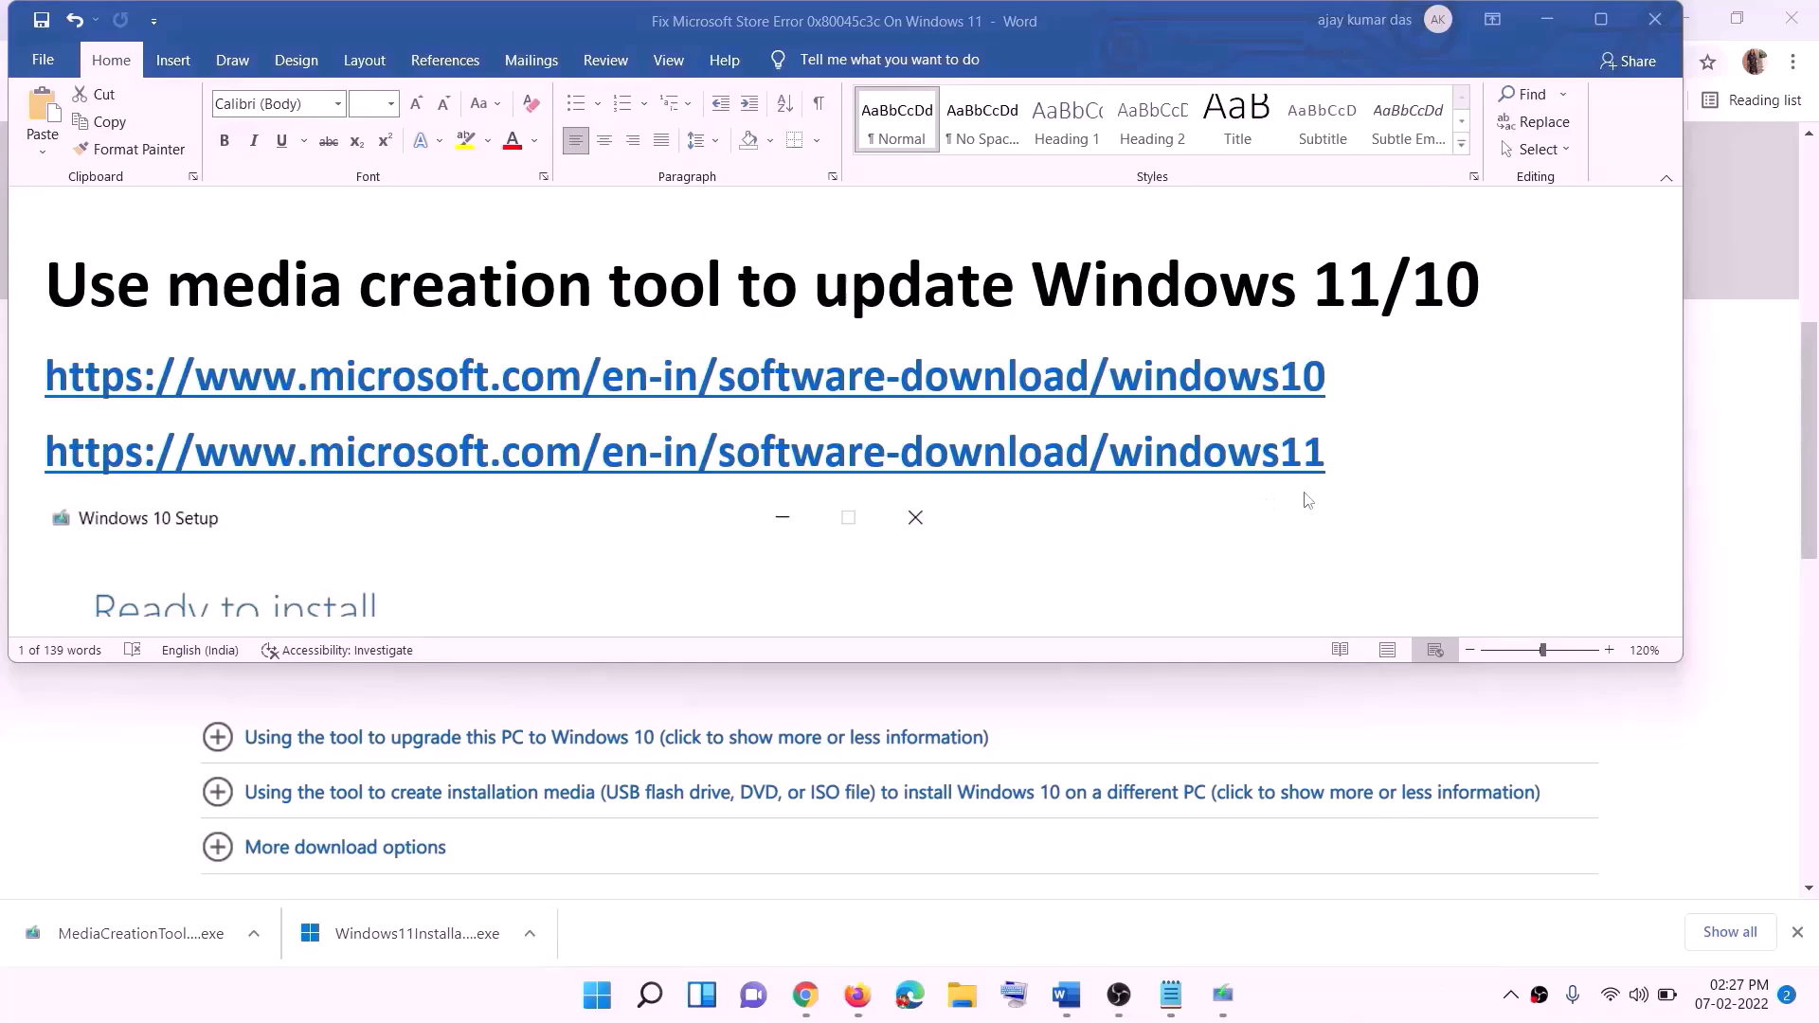
{"action": "left_click", "coordinate": [1338, 375]}
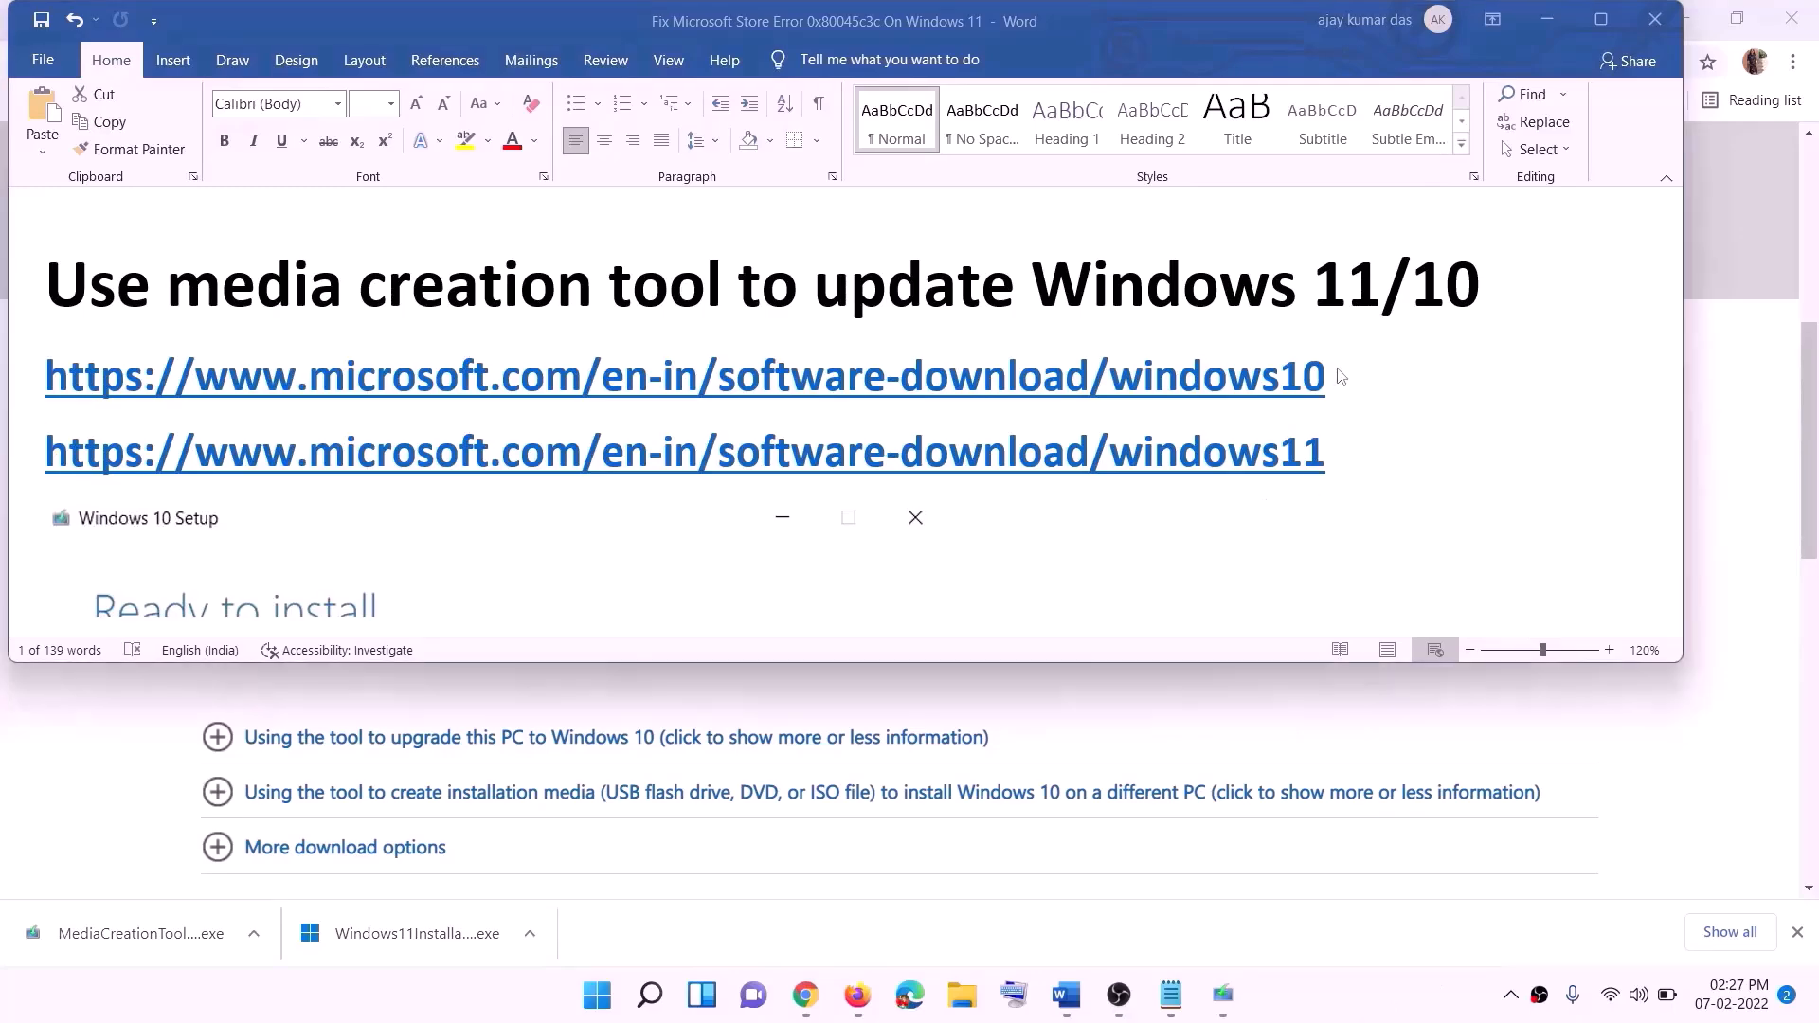
{"action": "left_click_drag", "start_coordinate": [1352, 375], "coordinate": [495, 368]}
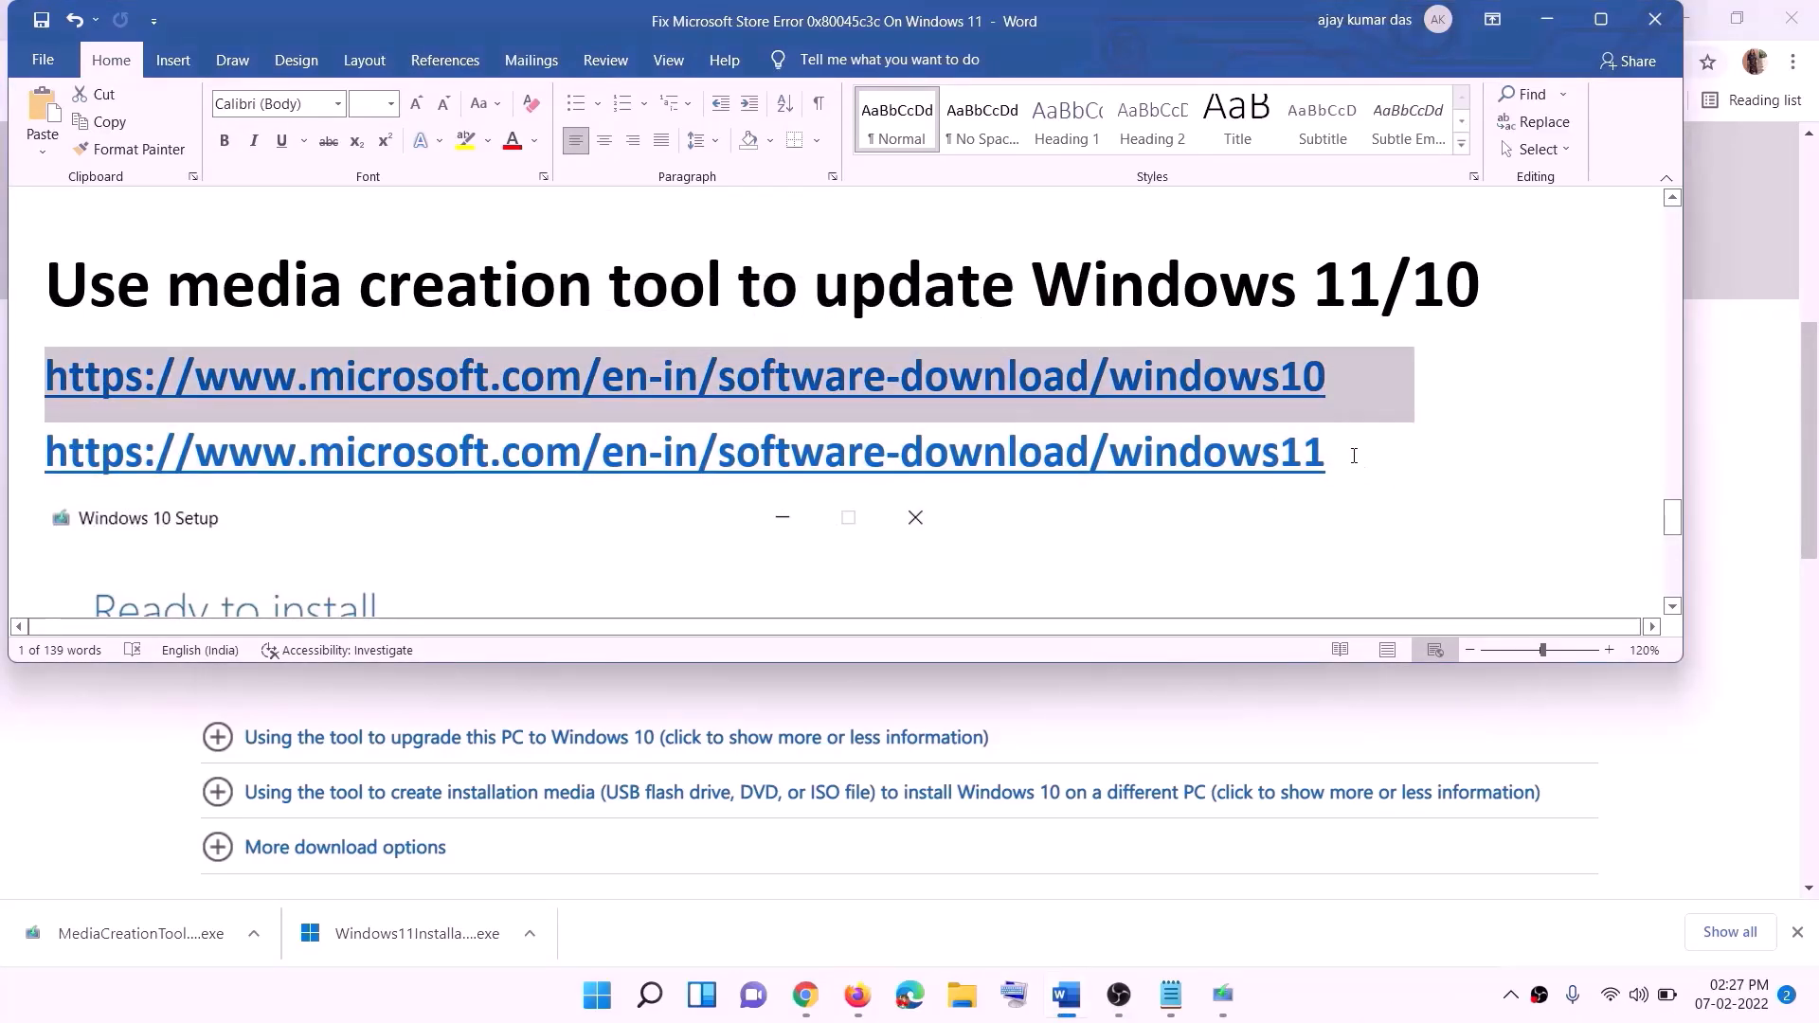
{"action": "left_click_drag", "start_coordinate": [1354, 456], "coordinate": [289, 450]}
{"action": "left_click", "coordinate": [1547, 19]}
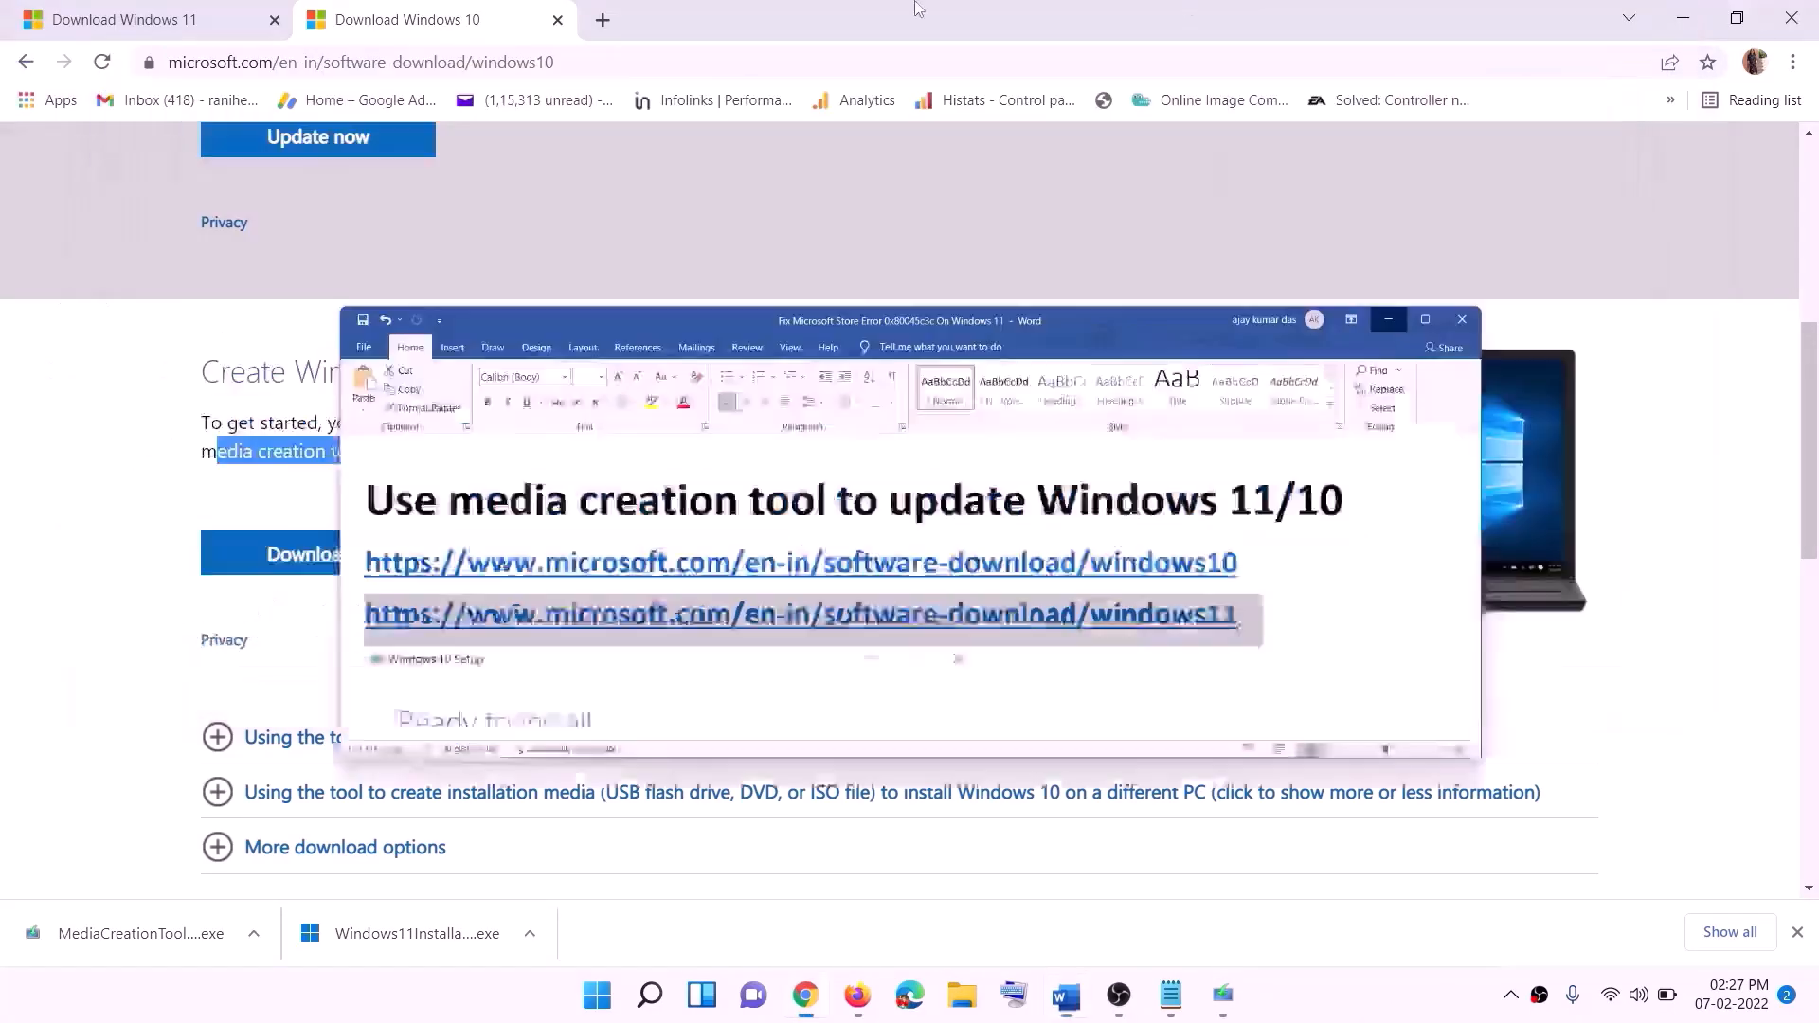
- Download the media creation tool from the "Create Windows 10 installation media" section of the Download Windows 10 page
{"action": "scroll", "coordinate": [770, 488], "scroll_direction": "up", "scroll_amount": 5}
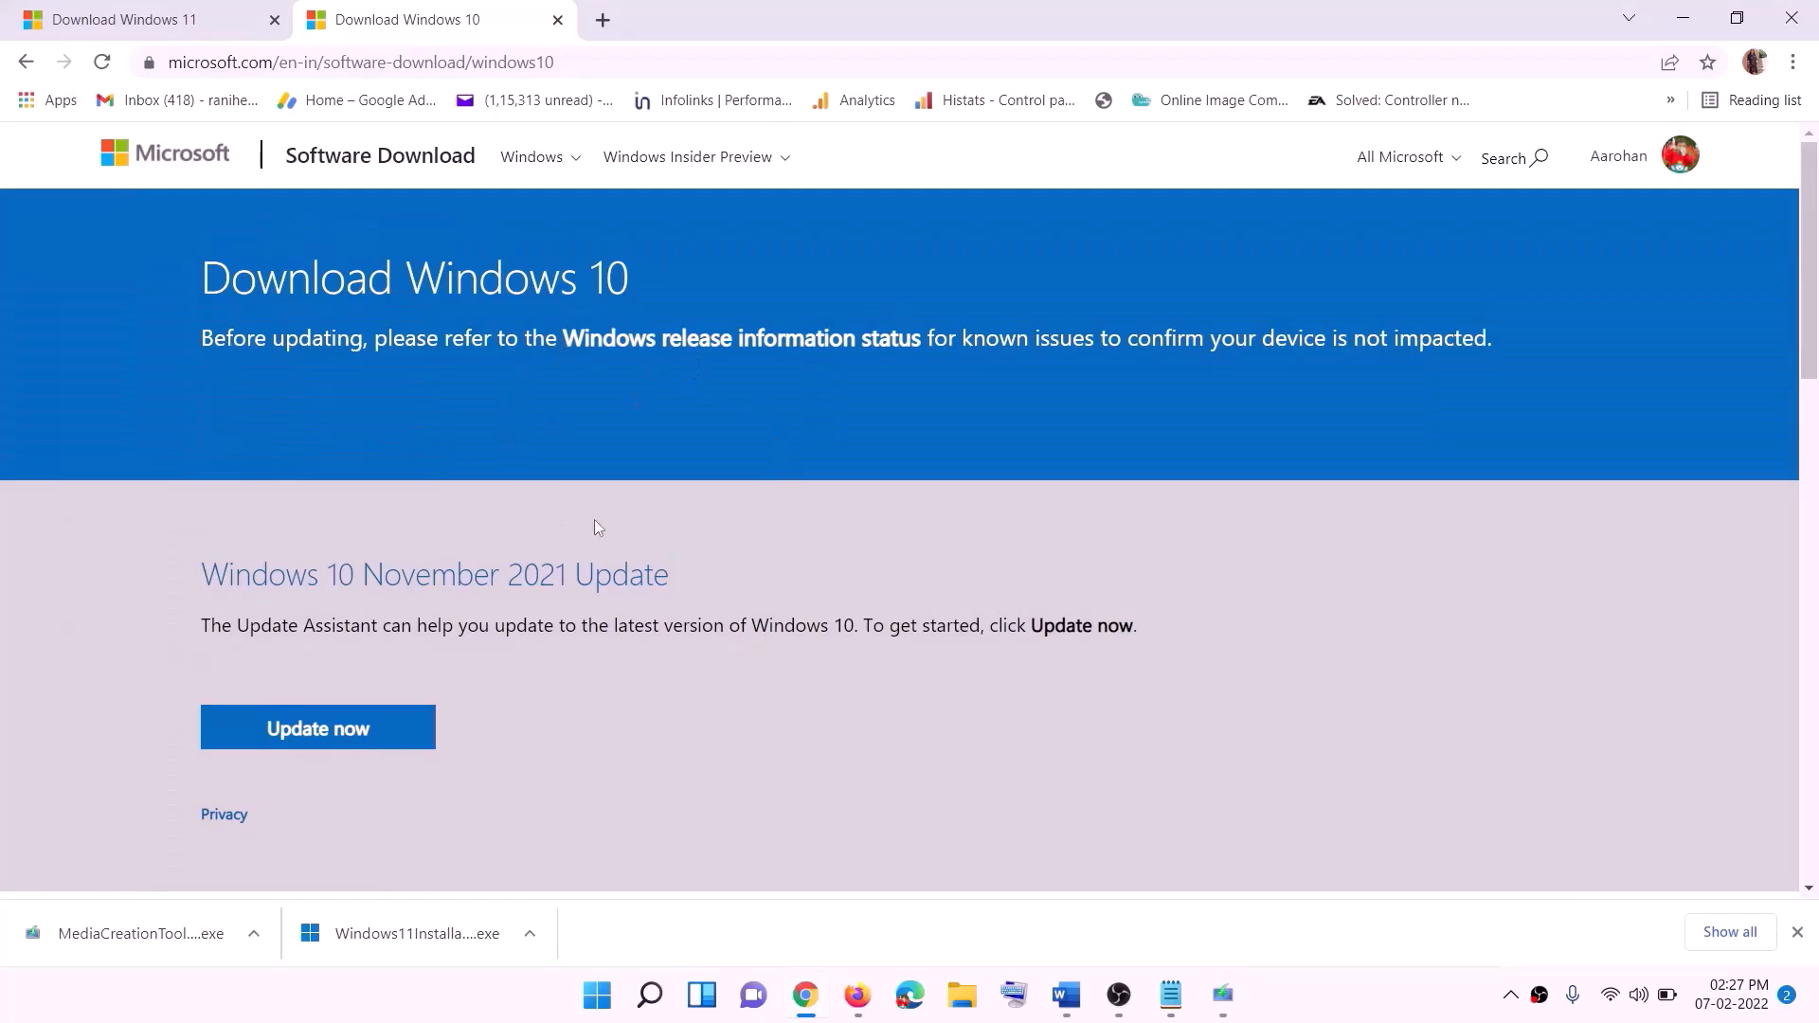
{"action": "scroll", "coordinate": [595, 520], "scroll_direction": "down", "scroll_amount": 5}
{"action": "left_click_drag", "start_coordinate": [217, 568], "coordinate": [407, 568]}
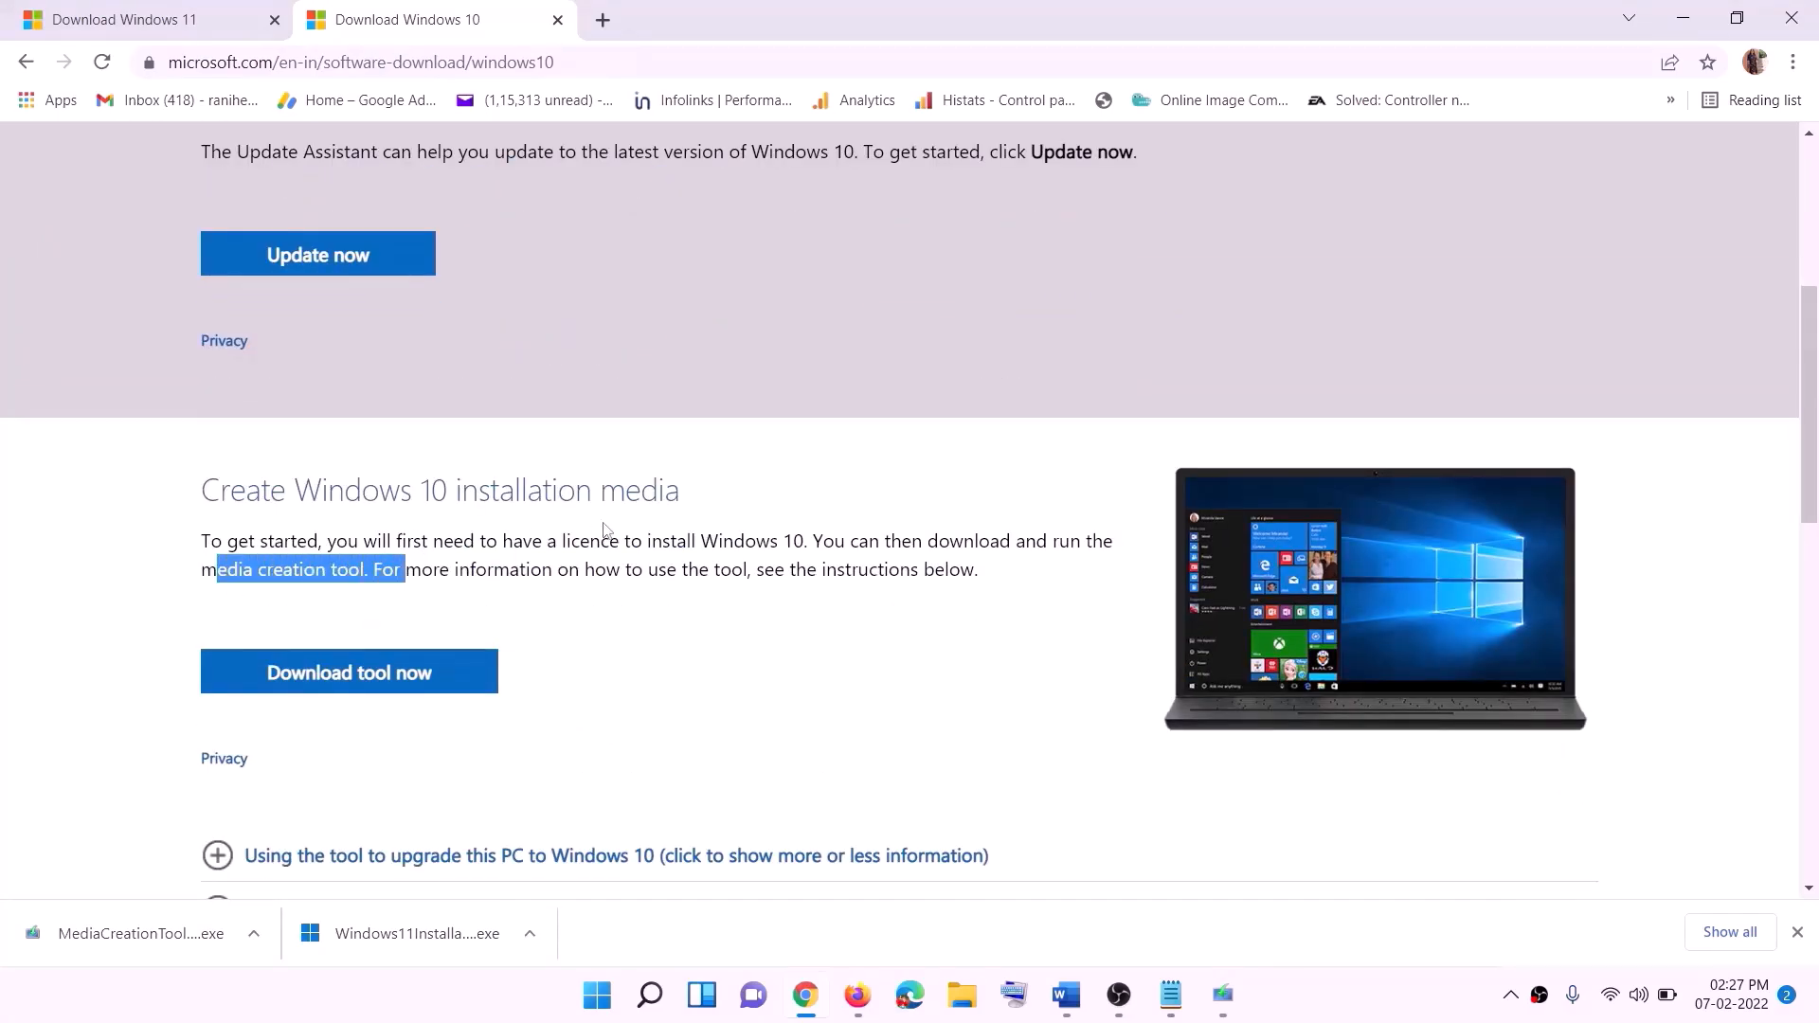
{"action": "scroll", "coordinate": [540, 481], "scroll_direction": "down", "scroll_amount": 2}
{"action": "left_click", "coordinate": [399, 448]}
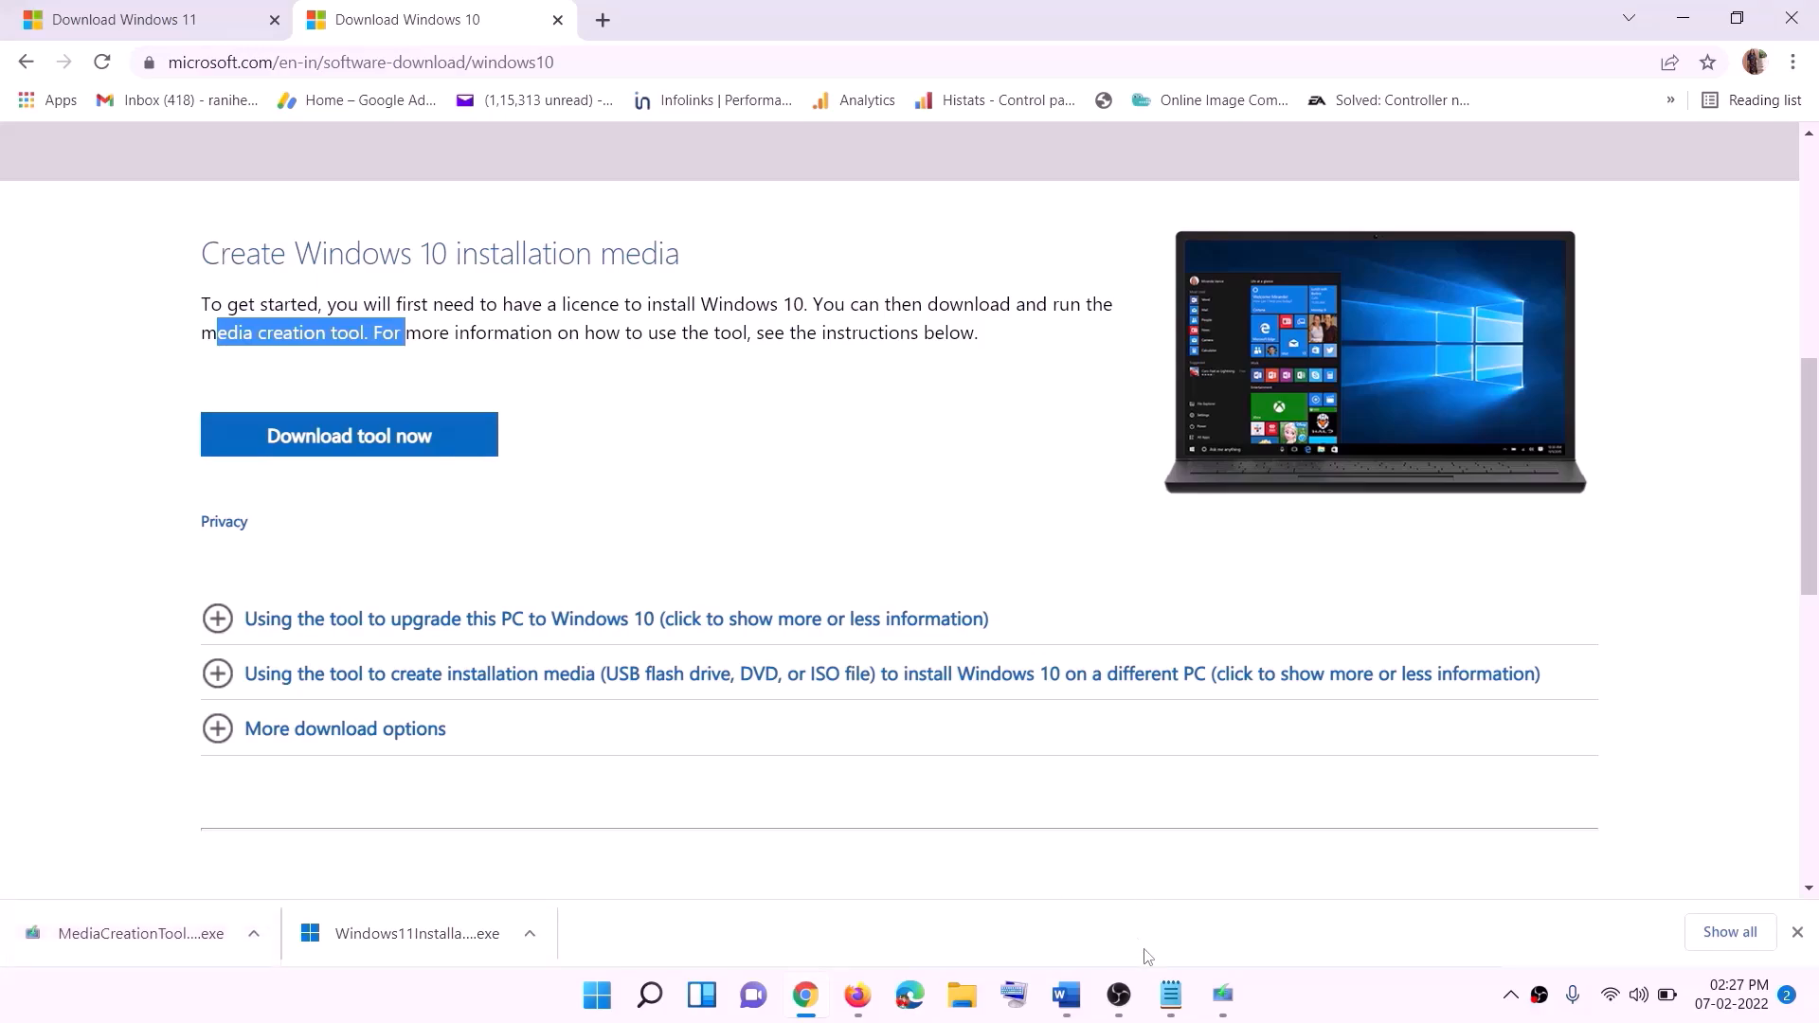
- In Windows 10 Setup, accept the license terms and start the Windows 10 download with "Upgrade this PC now" selected
{"action": "left_click", "coordinate": [1230, 1000]}
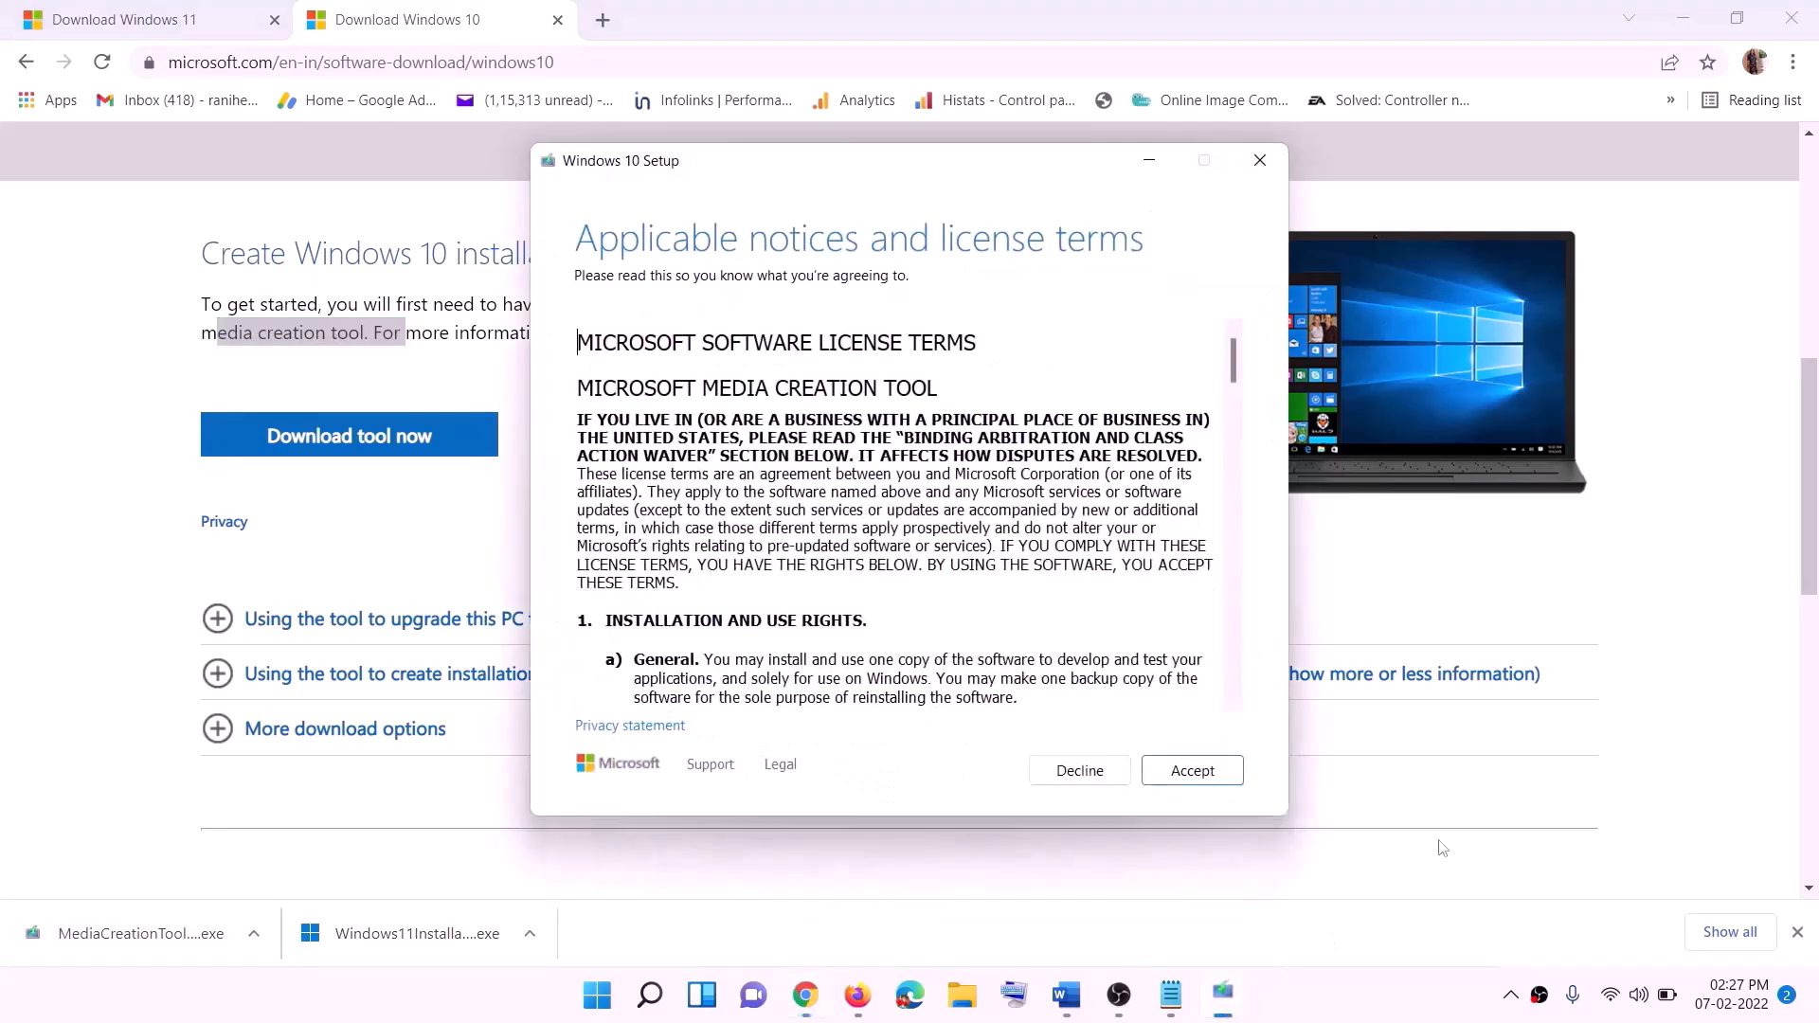
{"action": "left_click", "coordinate": [1175, 785]}
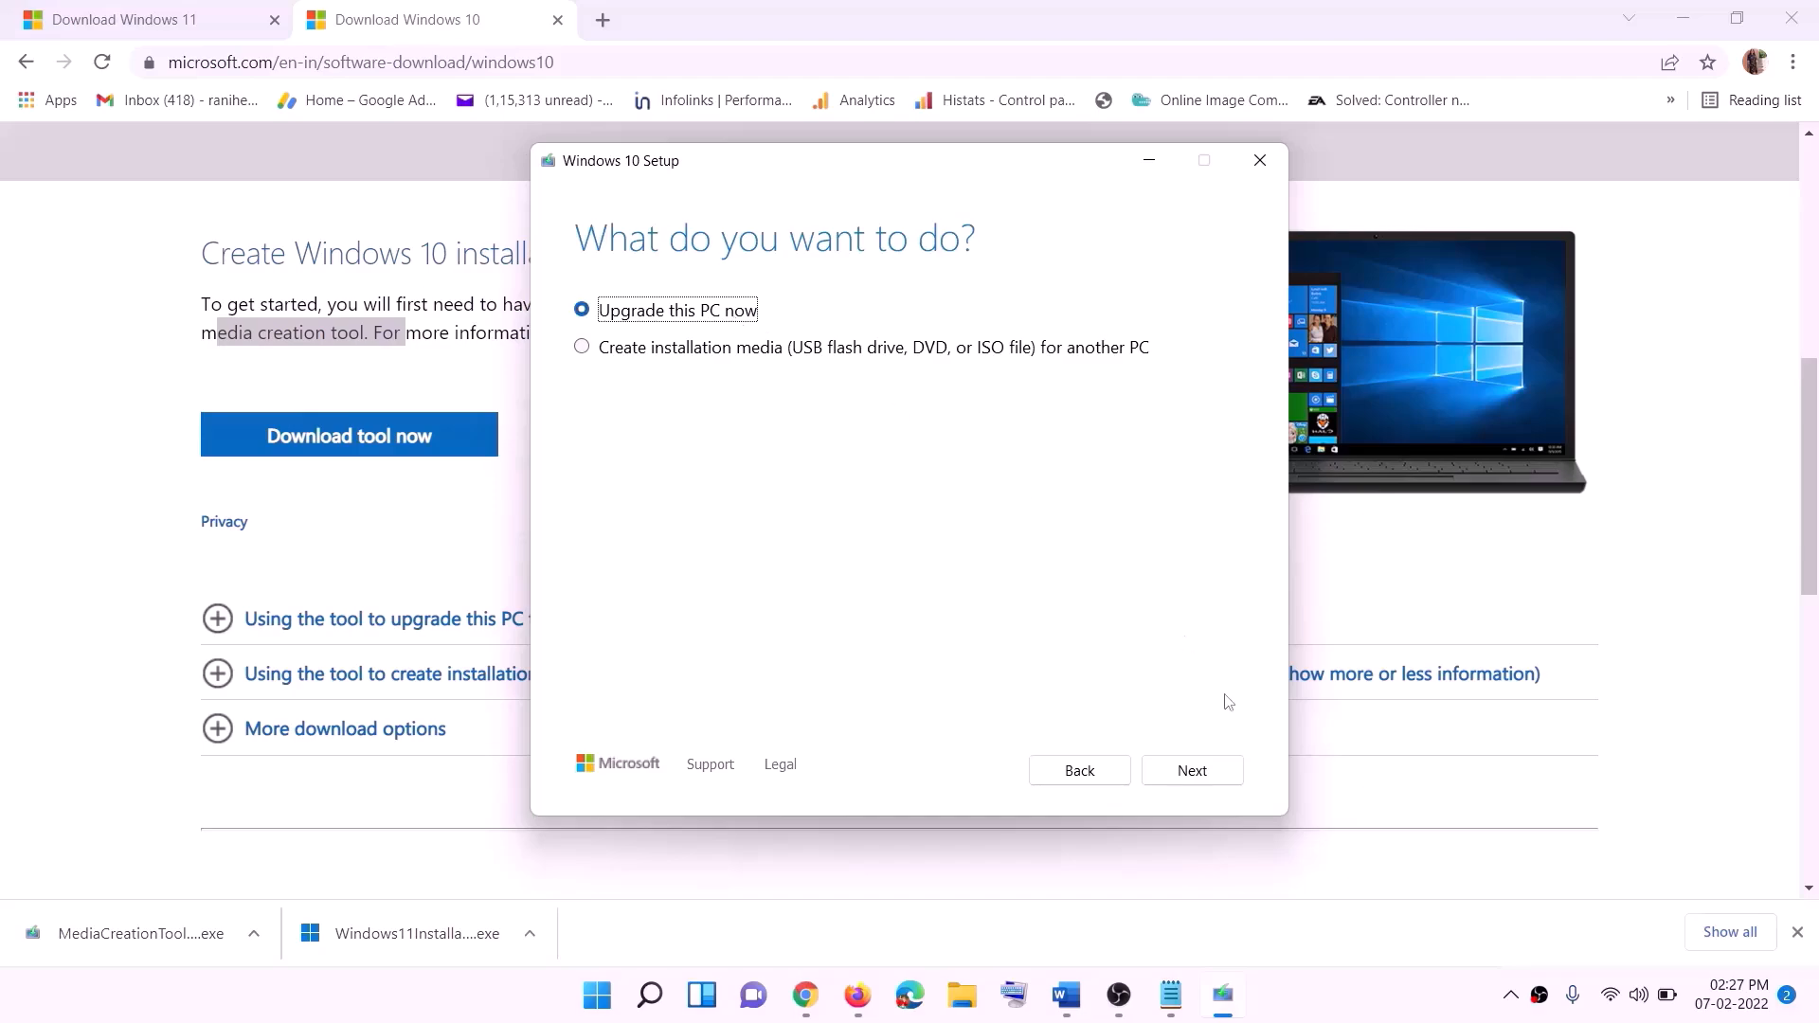
{"action": "left_click", "coordinate": [1190, 770]}
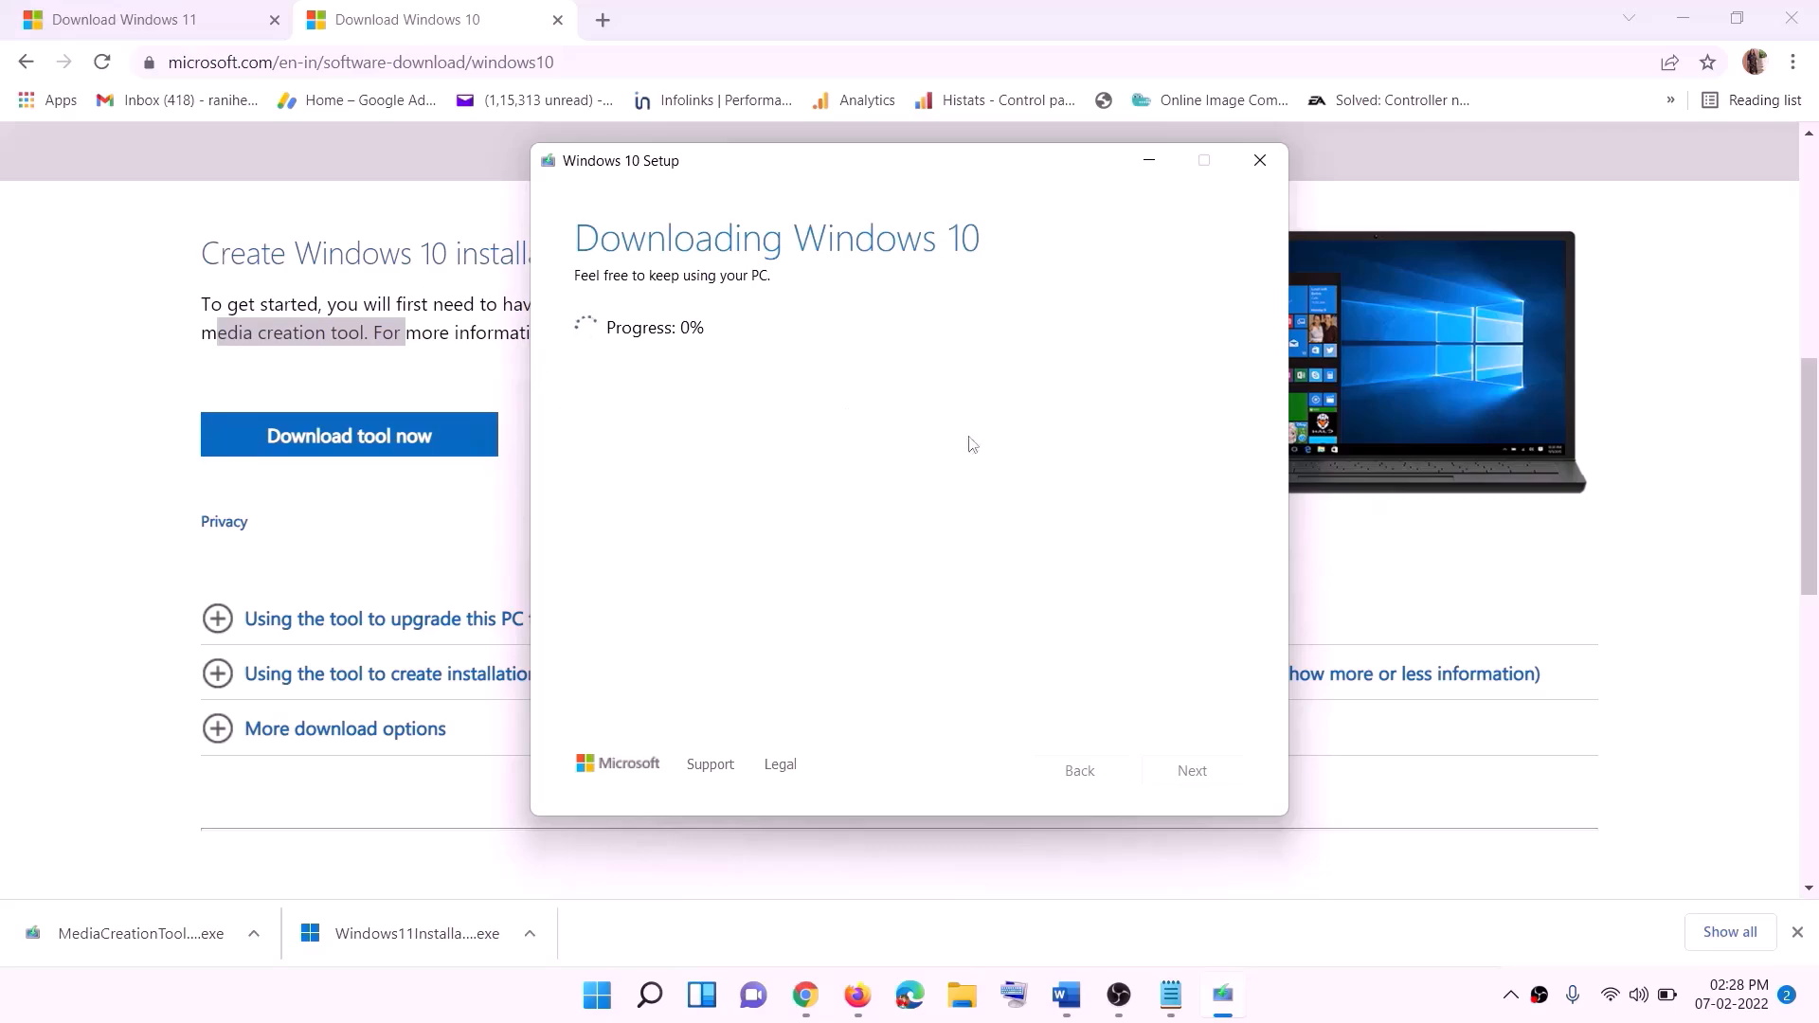
{"action": "left_click", "coordinate": [1342, 1012]}
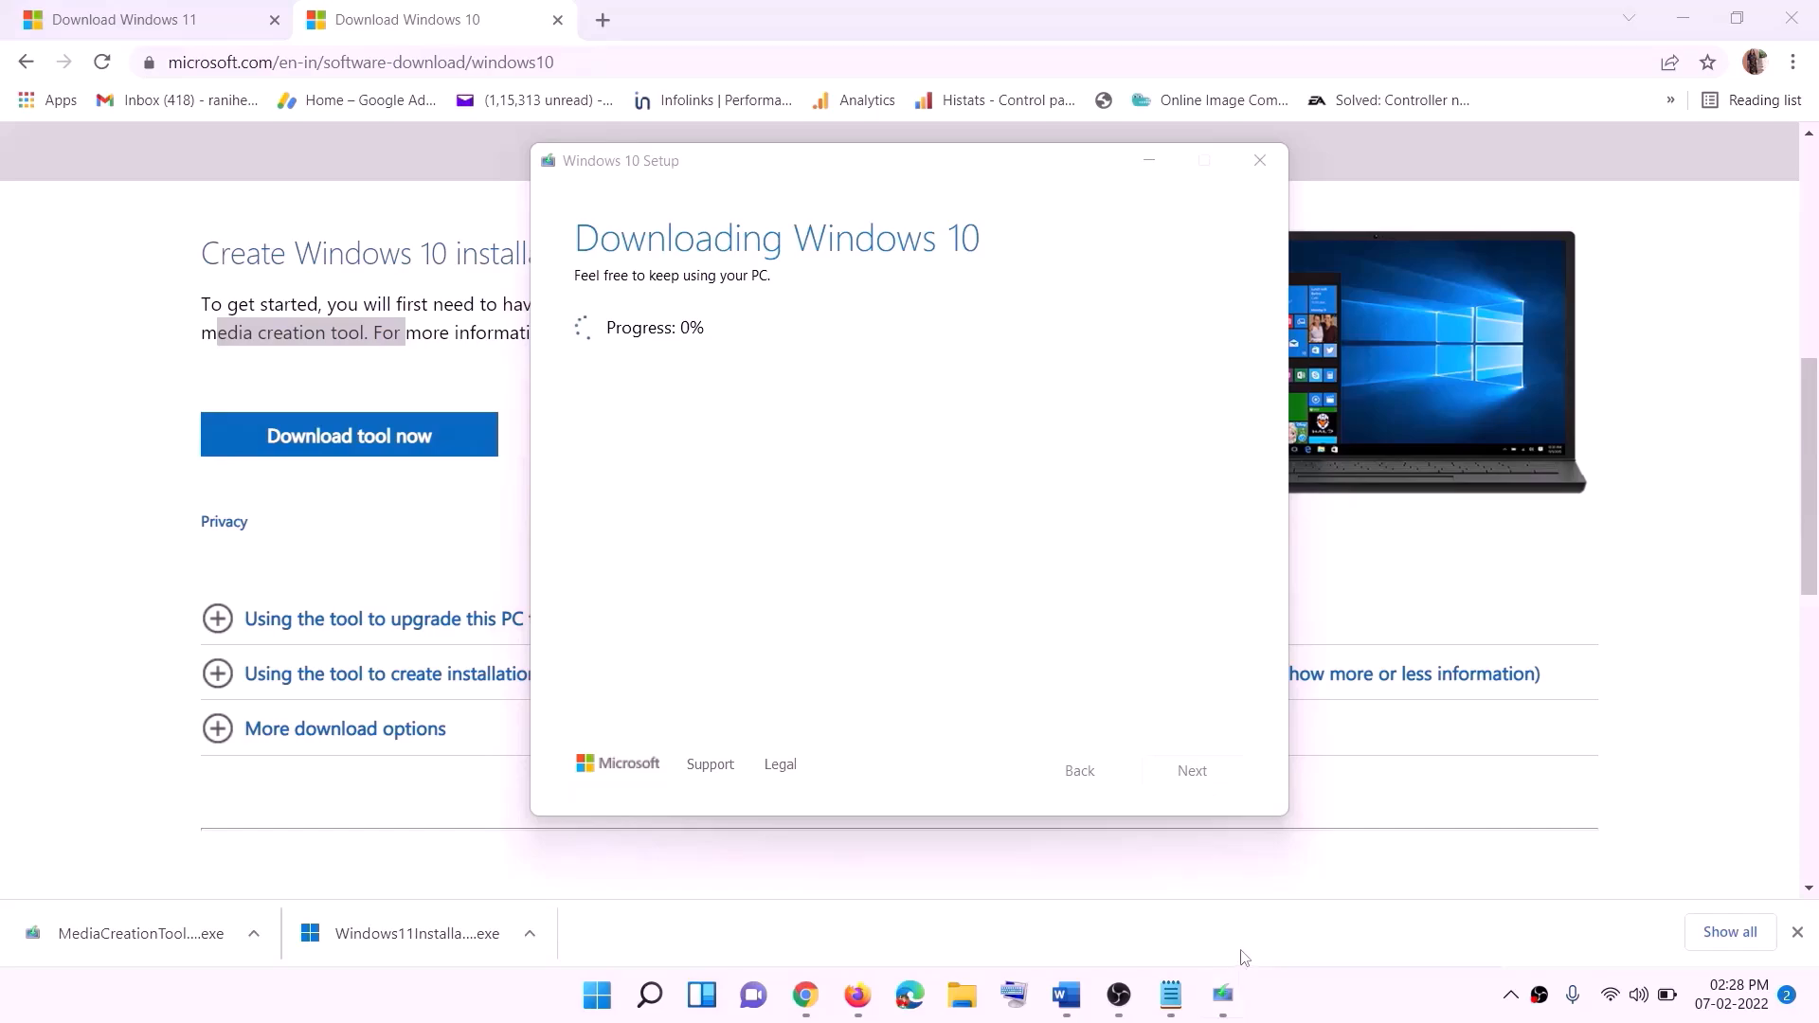
- Review the Windows 10 Setup "Ready to install" picture in the Word notes, including the option to keep personal files and apps
{"action": "left_click", "coordinate": [1066, 995]}
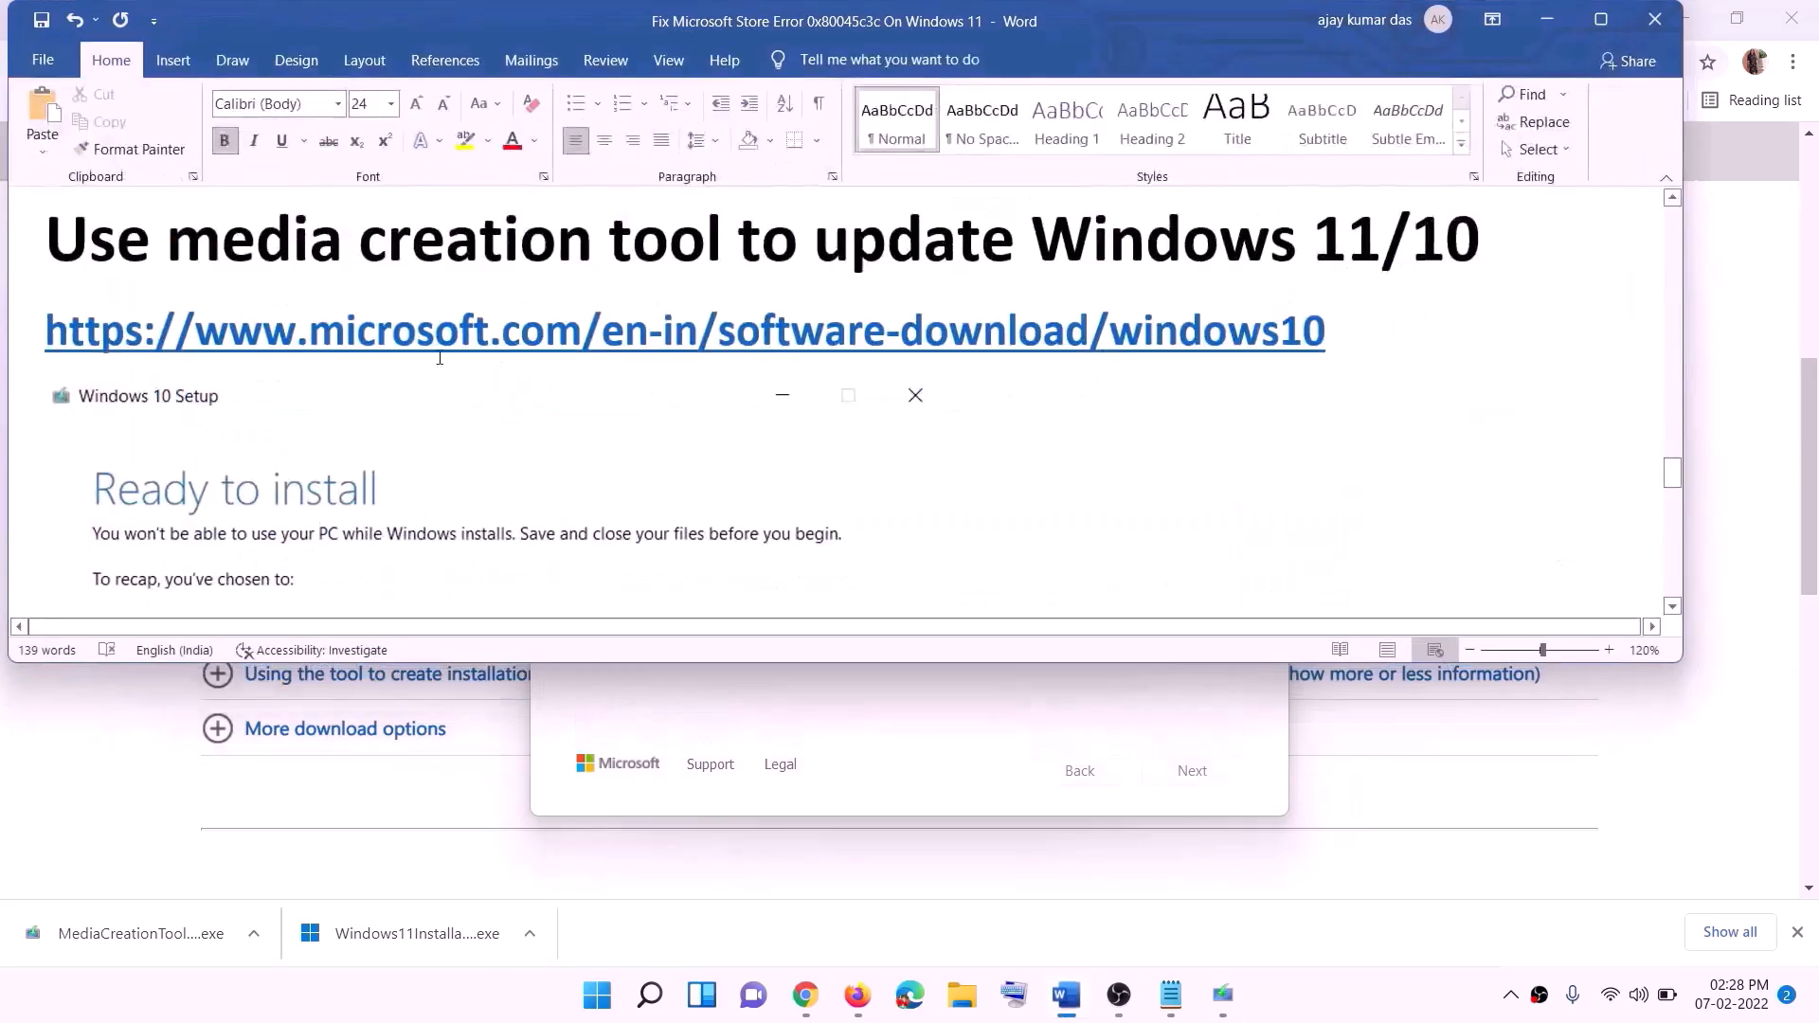
{"action": "scroll", "coordinate": [180, 459], "scroll_direction": "down", "scroll_amount": 2}
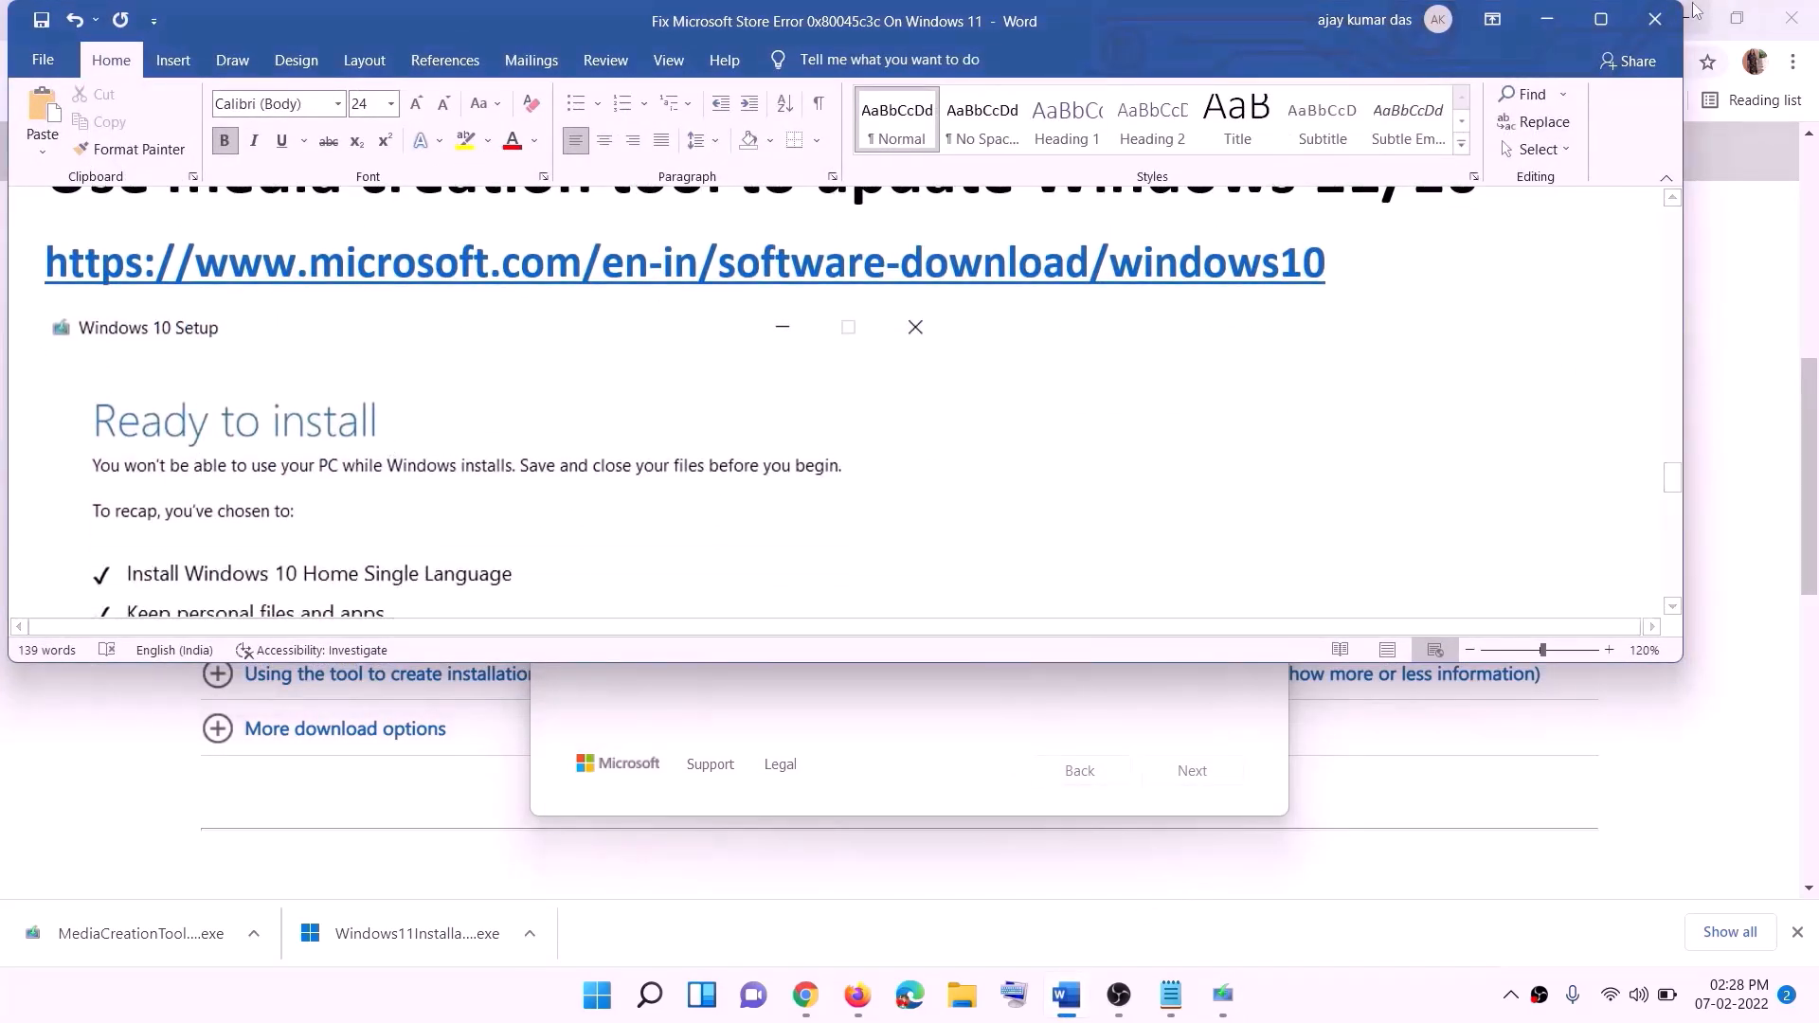
{"action": "left_click", "coordinate": [1602, 20]}
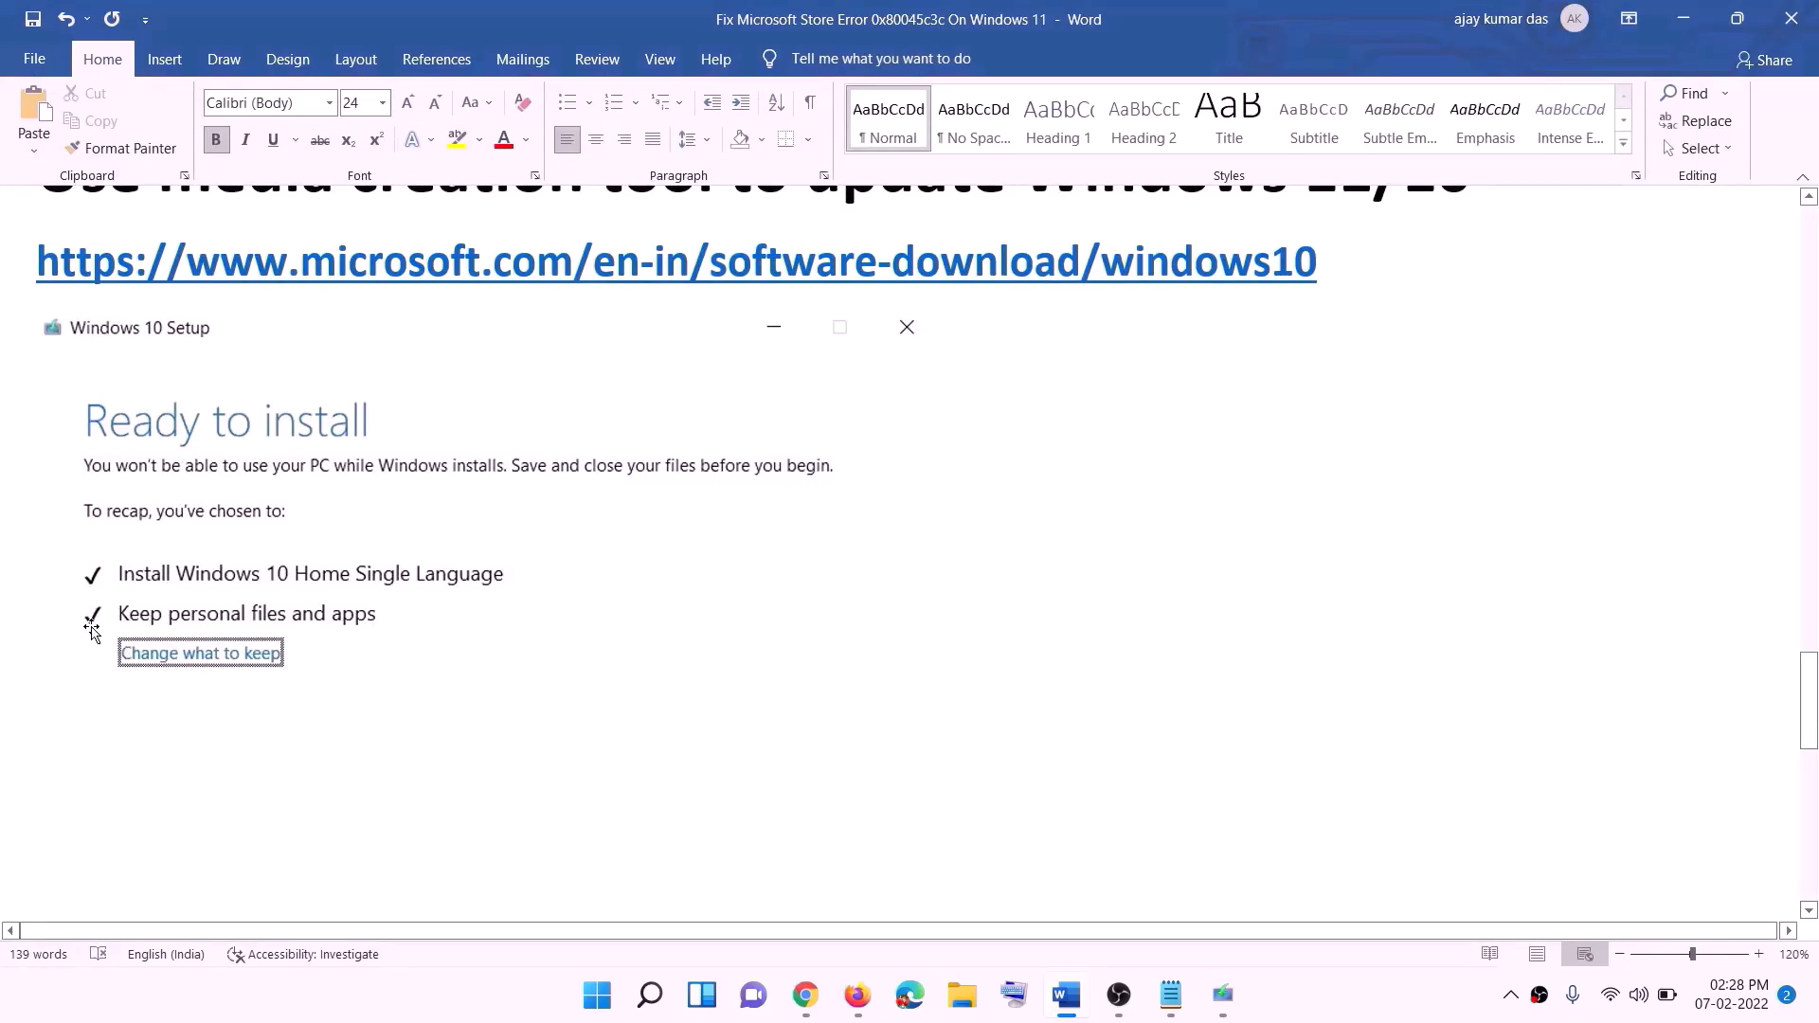
{"action": "scroll", "coordinate": [933, 660], "scroll_direction": "down", "scroll_amount": 3}
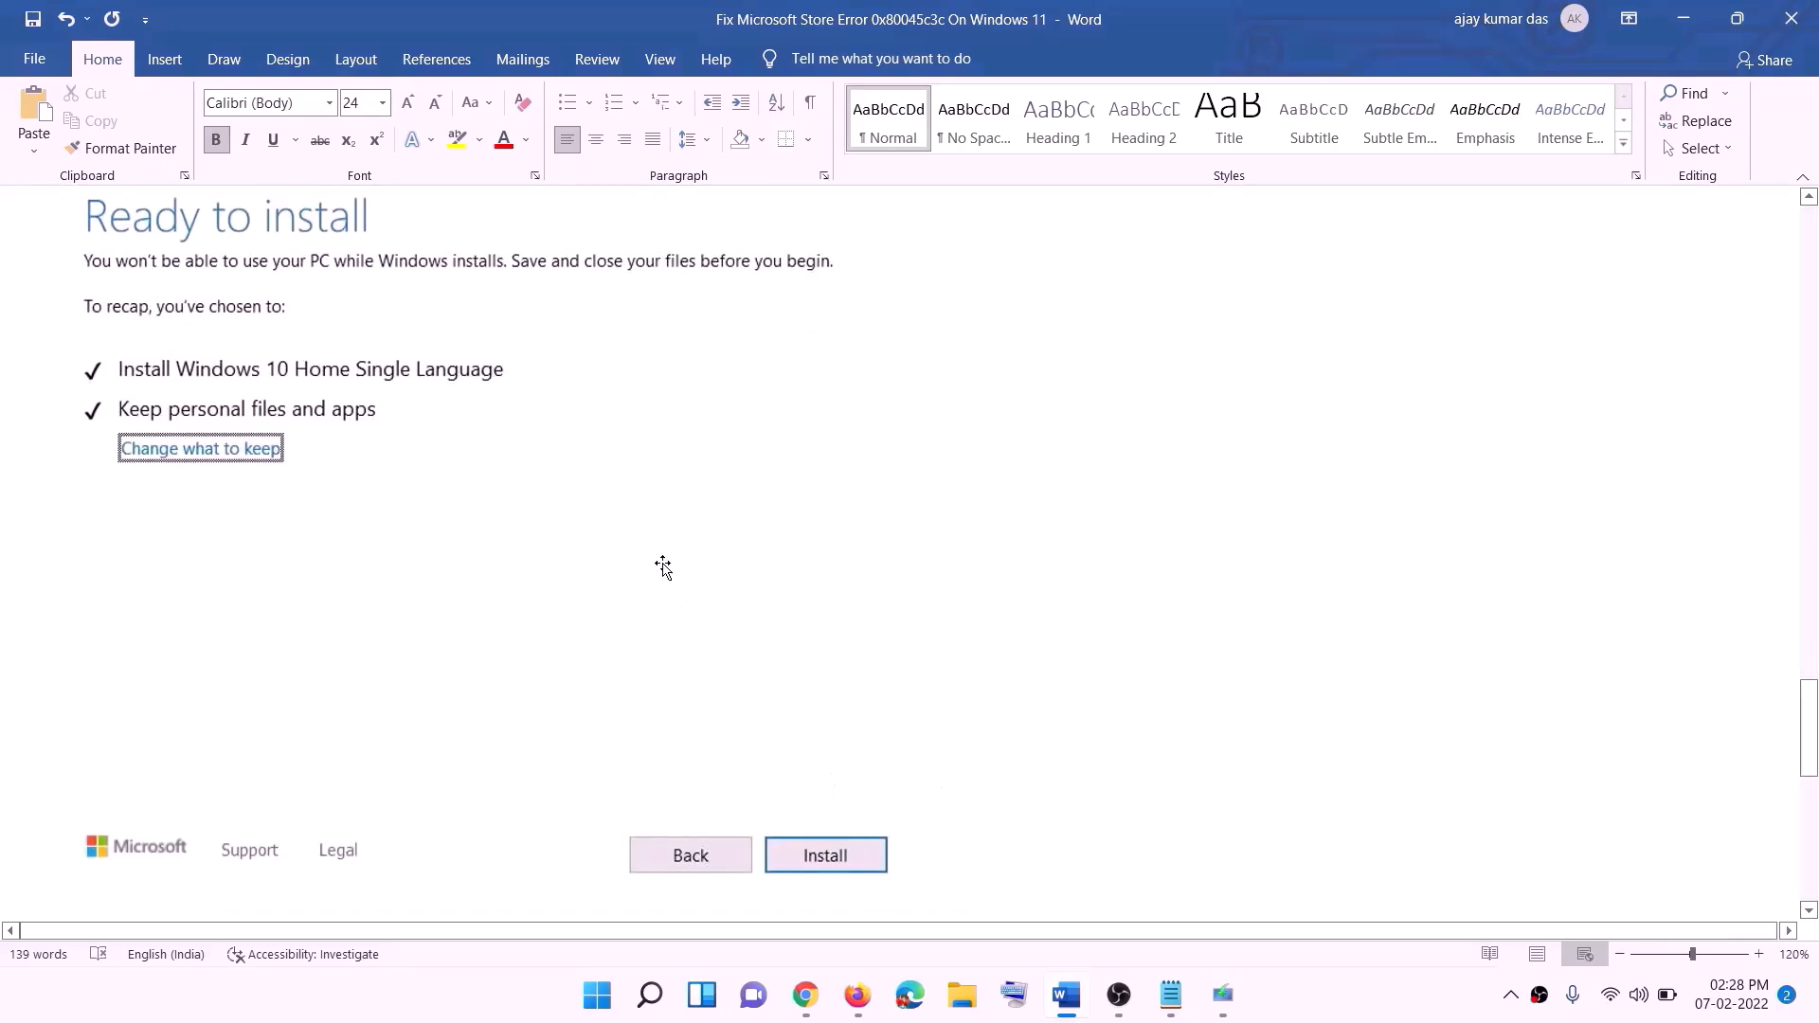
{"action": "scroll", "coordinate": [744, 587], "scroll_direction": "up", "scroll_amount": 1}
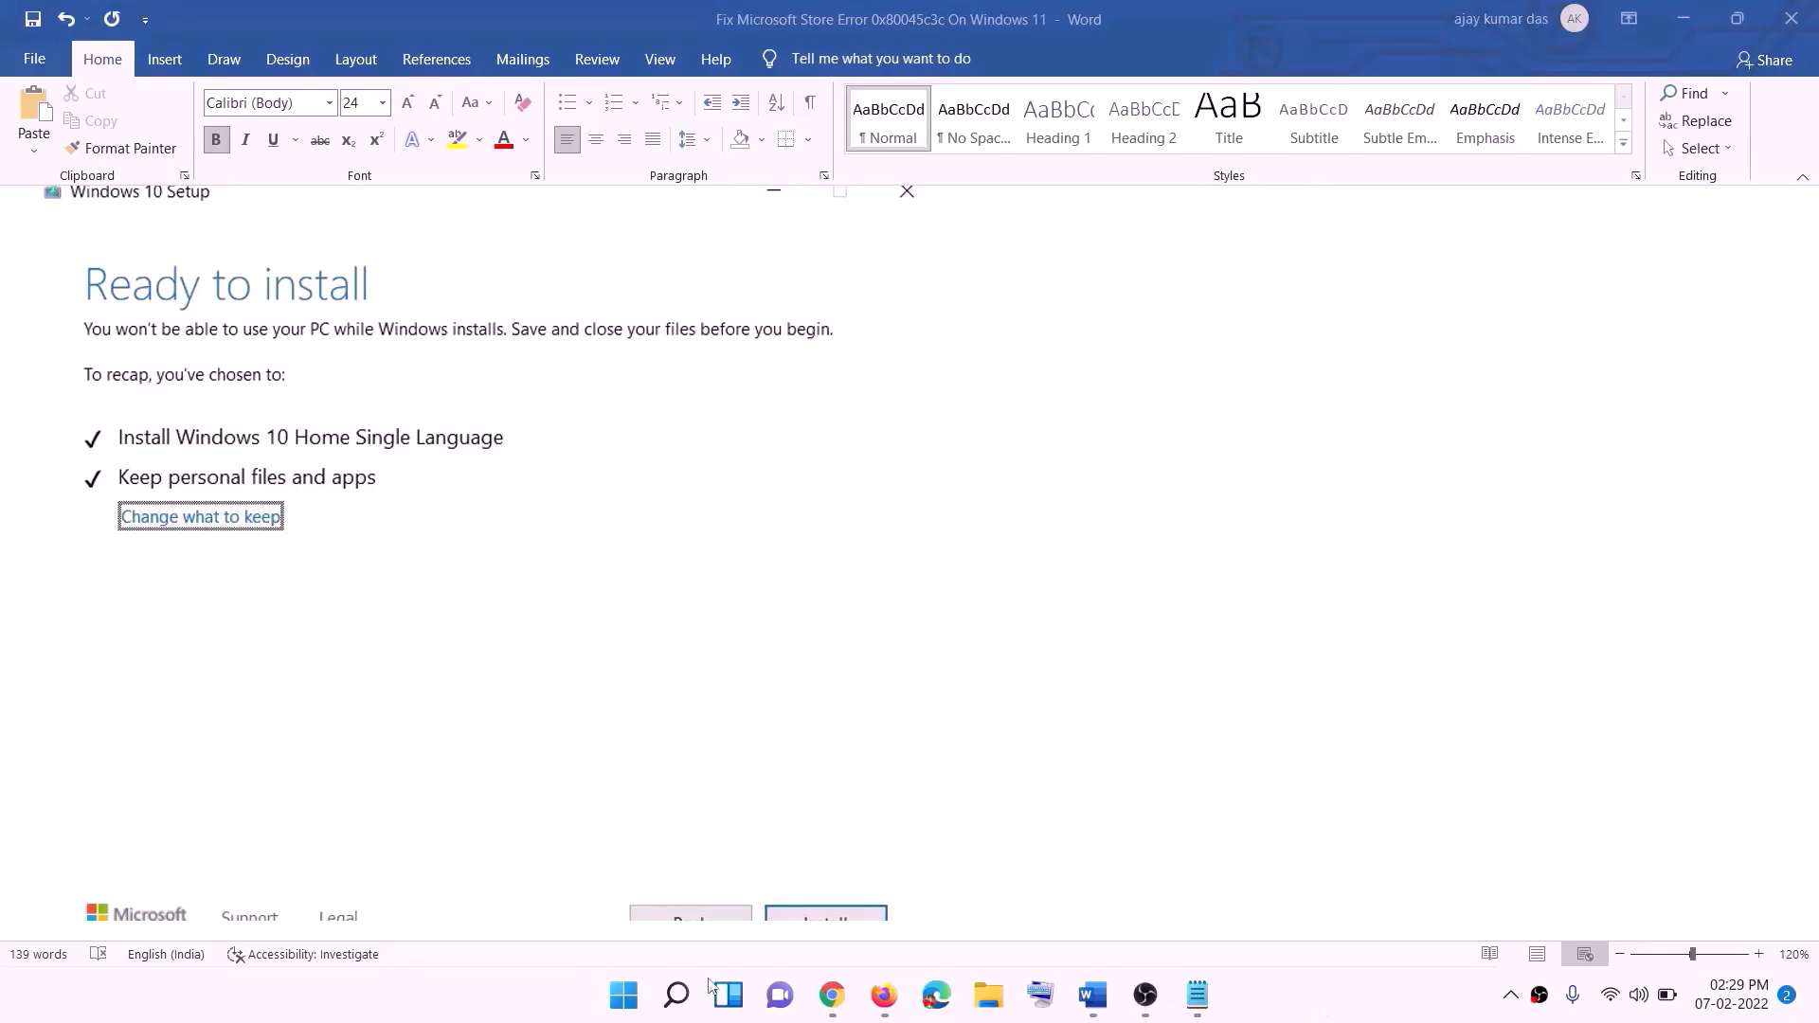
- In Chrome, download the media creation tool from the "Create Windows 11 Installation Media" section of the Download Windows 11 page
{"action": "left_click", "coordinate": [832, 995]}
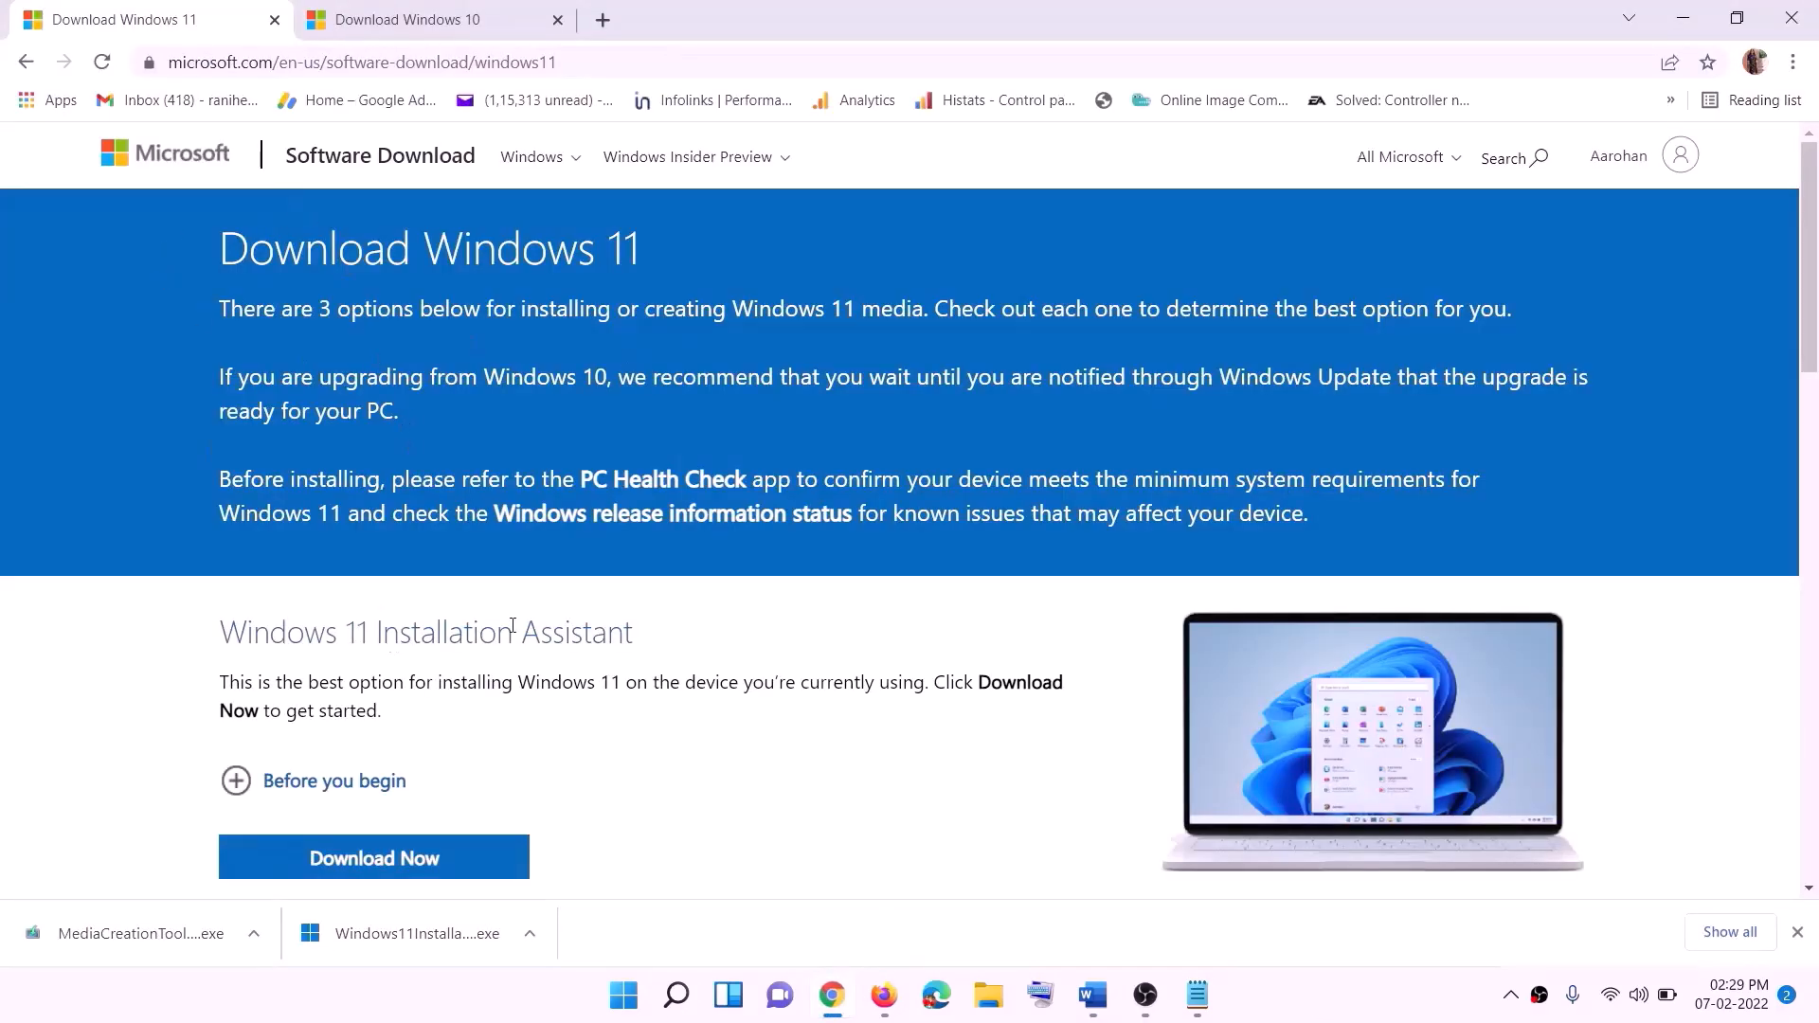
{"action": "scroll", "coordinate": [511, 625], "scroll_direction": "down", "scroll_amount": 5}
{"action": "left_click", "coordinate": [372, 573]}
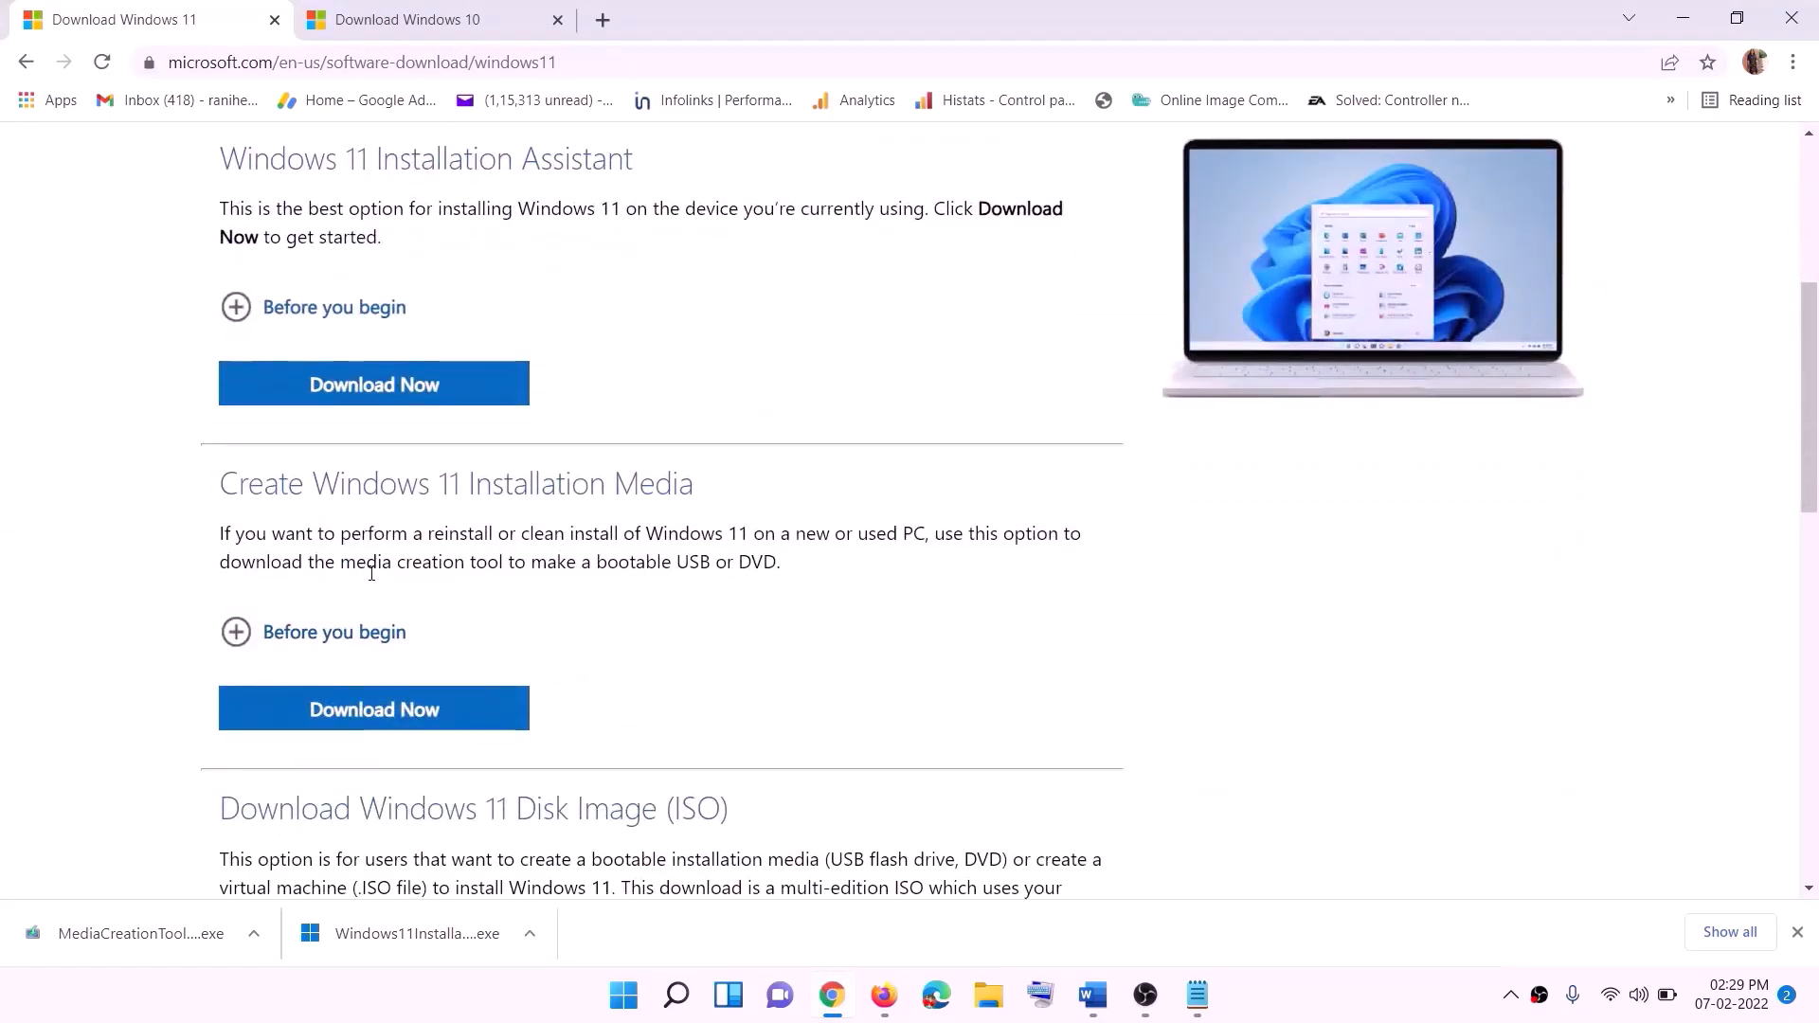
{"action": "left_click_drag", "start_coordinate": [371, 573], "coordinate": [524, 567]}
{"action": "left_click", "coordinate": [360, 720]}
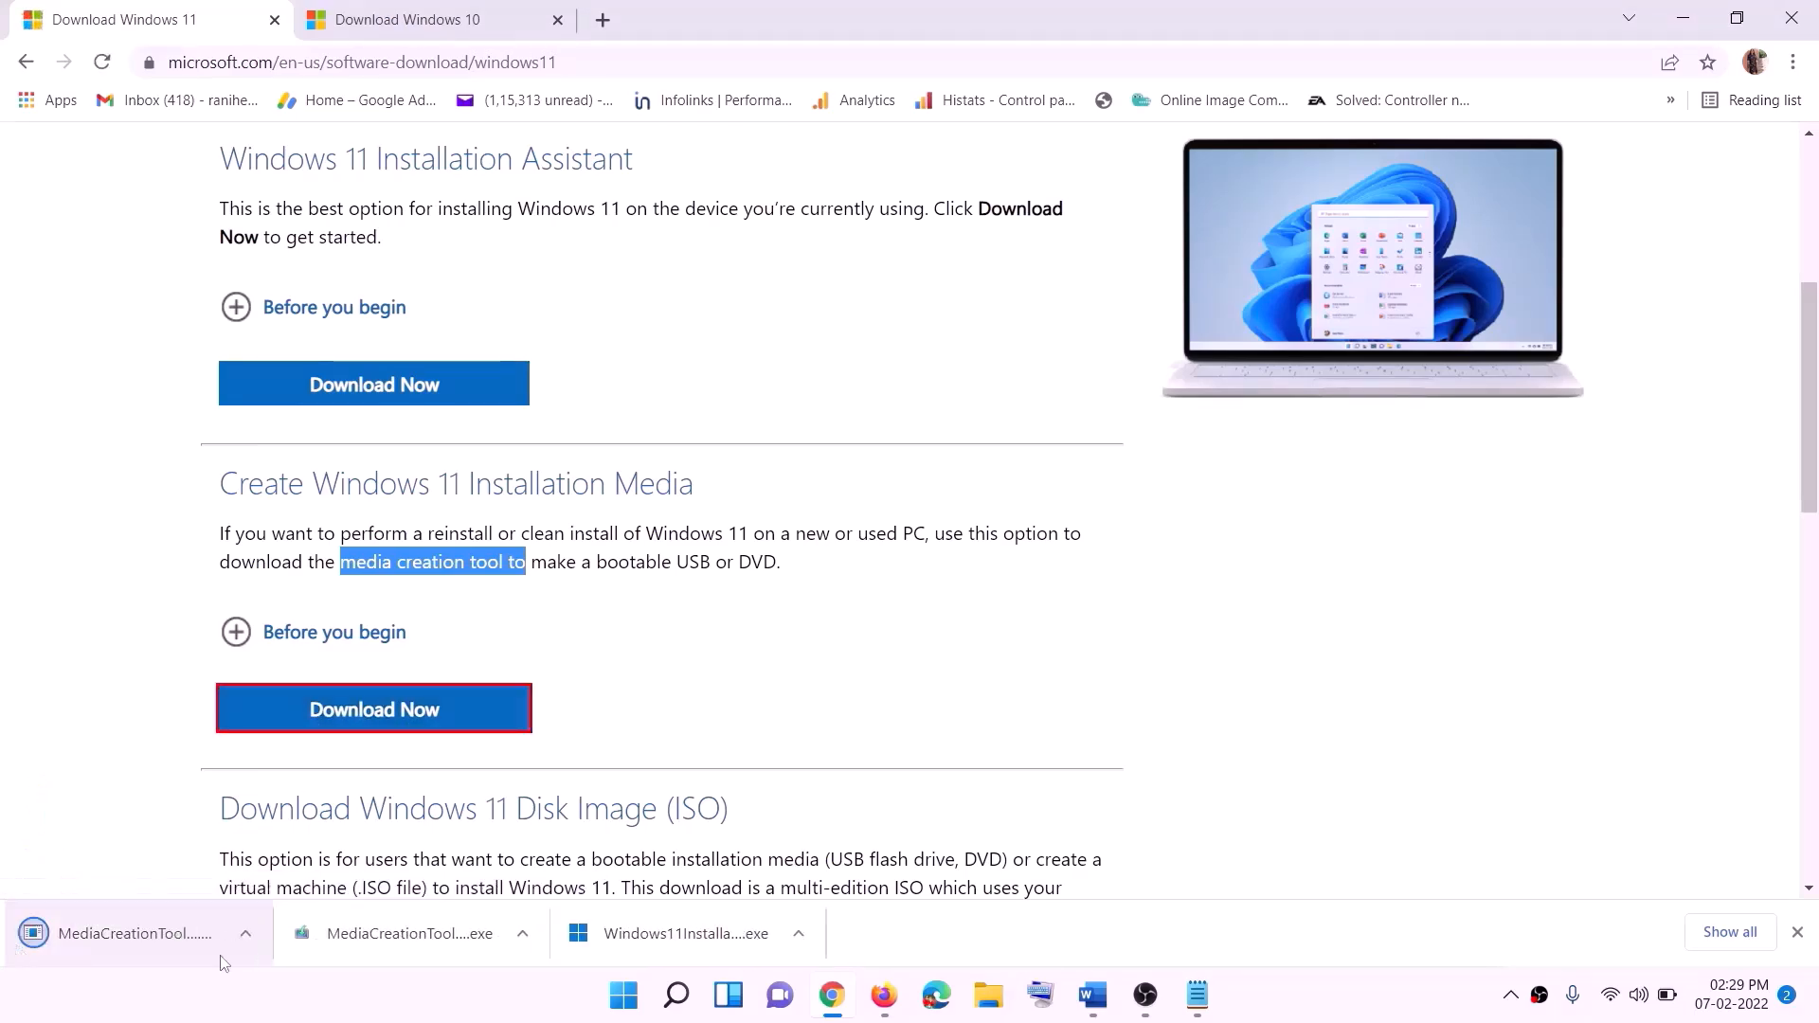
- Run the downloaded Windows 11 media creation tool, accept the license terms and keep the recommended language and edition
{"action": "left_click", "coordinate": [130, 940]}
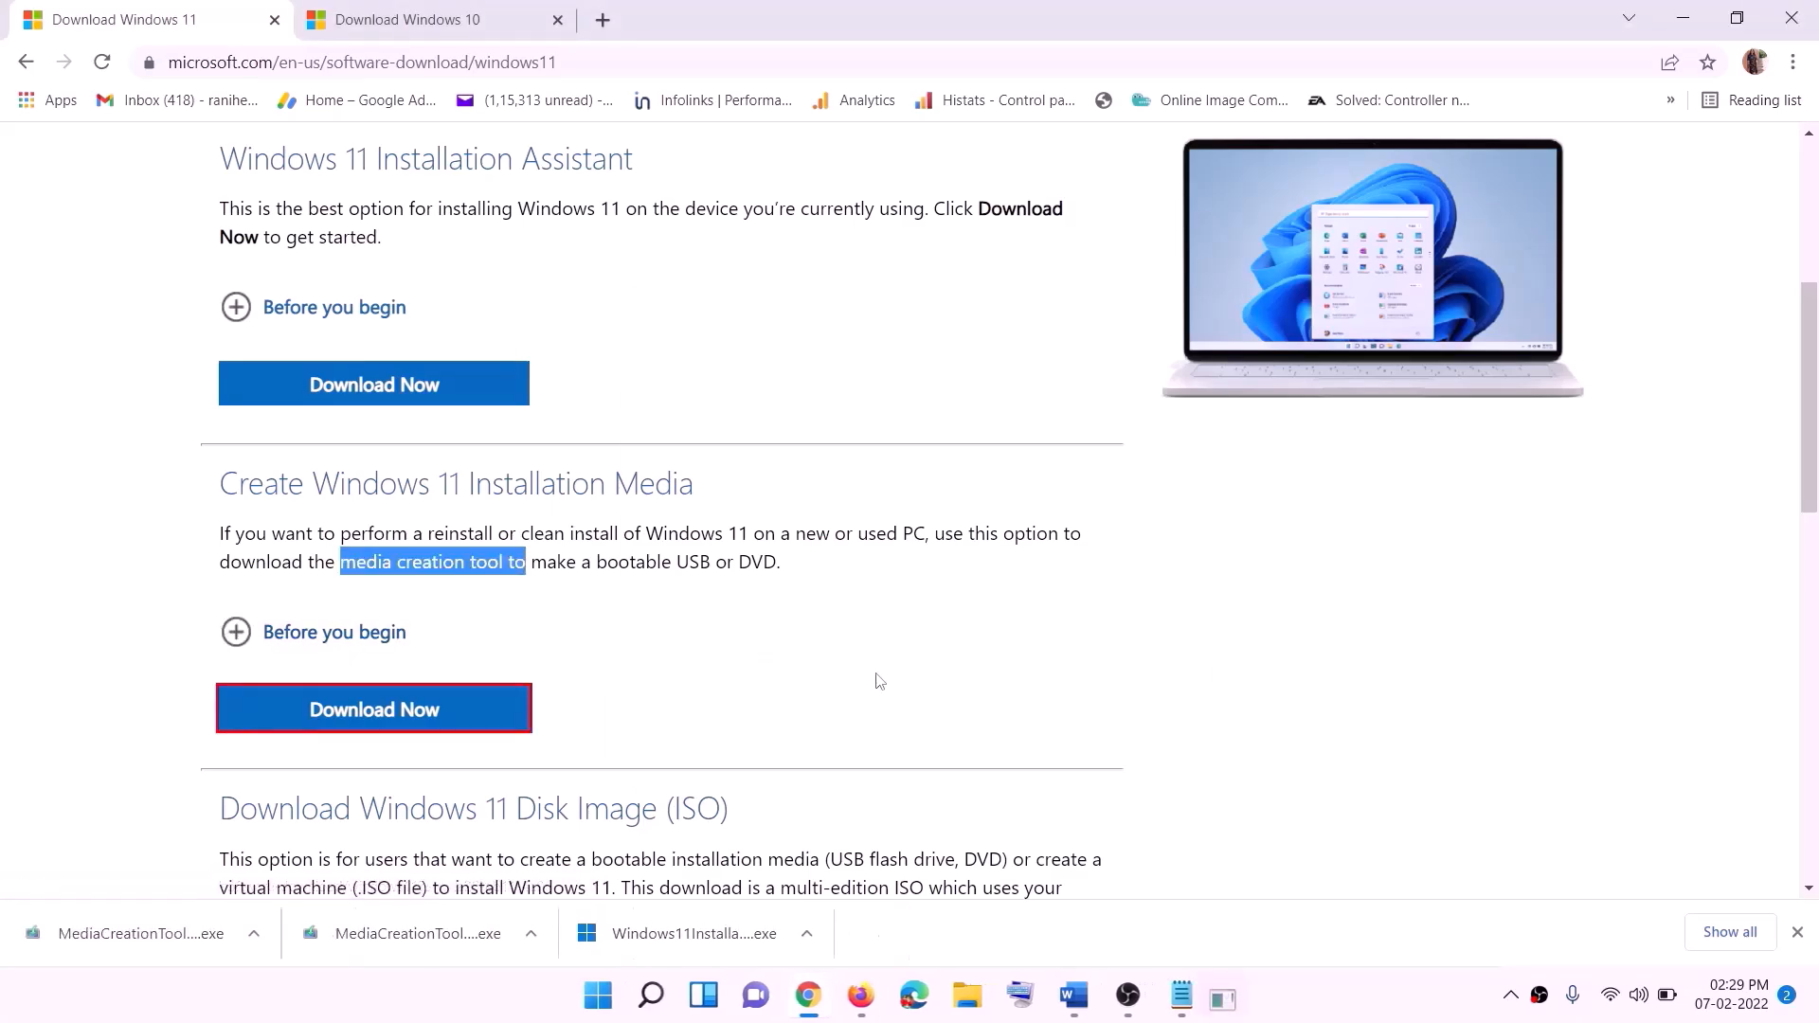
{"action": "left_click", "coordinate": [800, 693]}
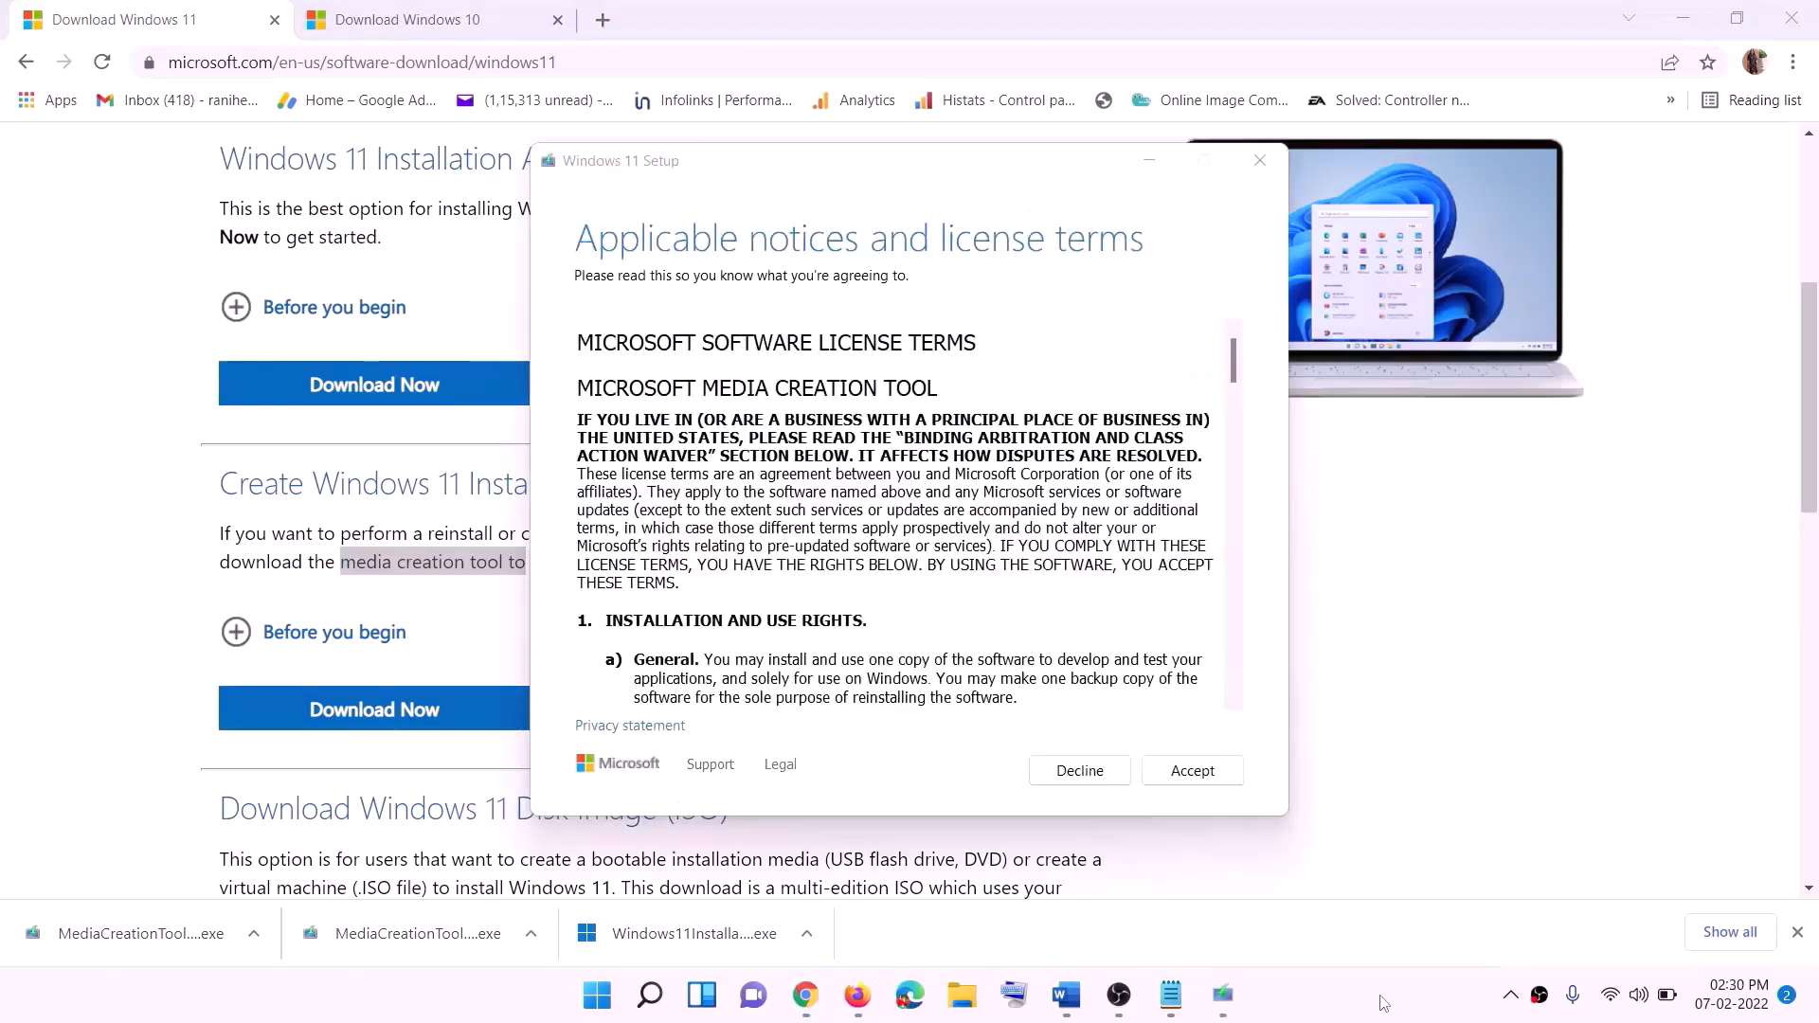
{"action": "left_click", "coordinate": [1191, 770]}
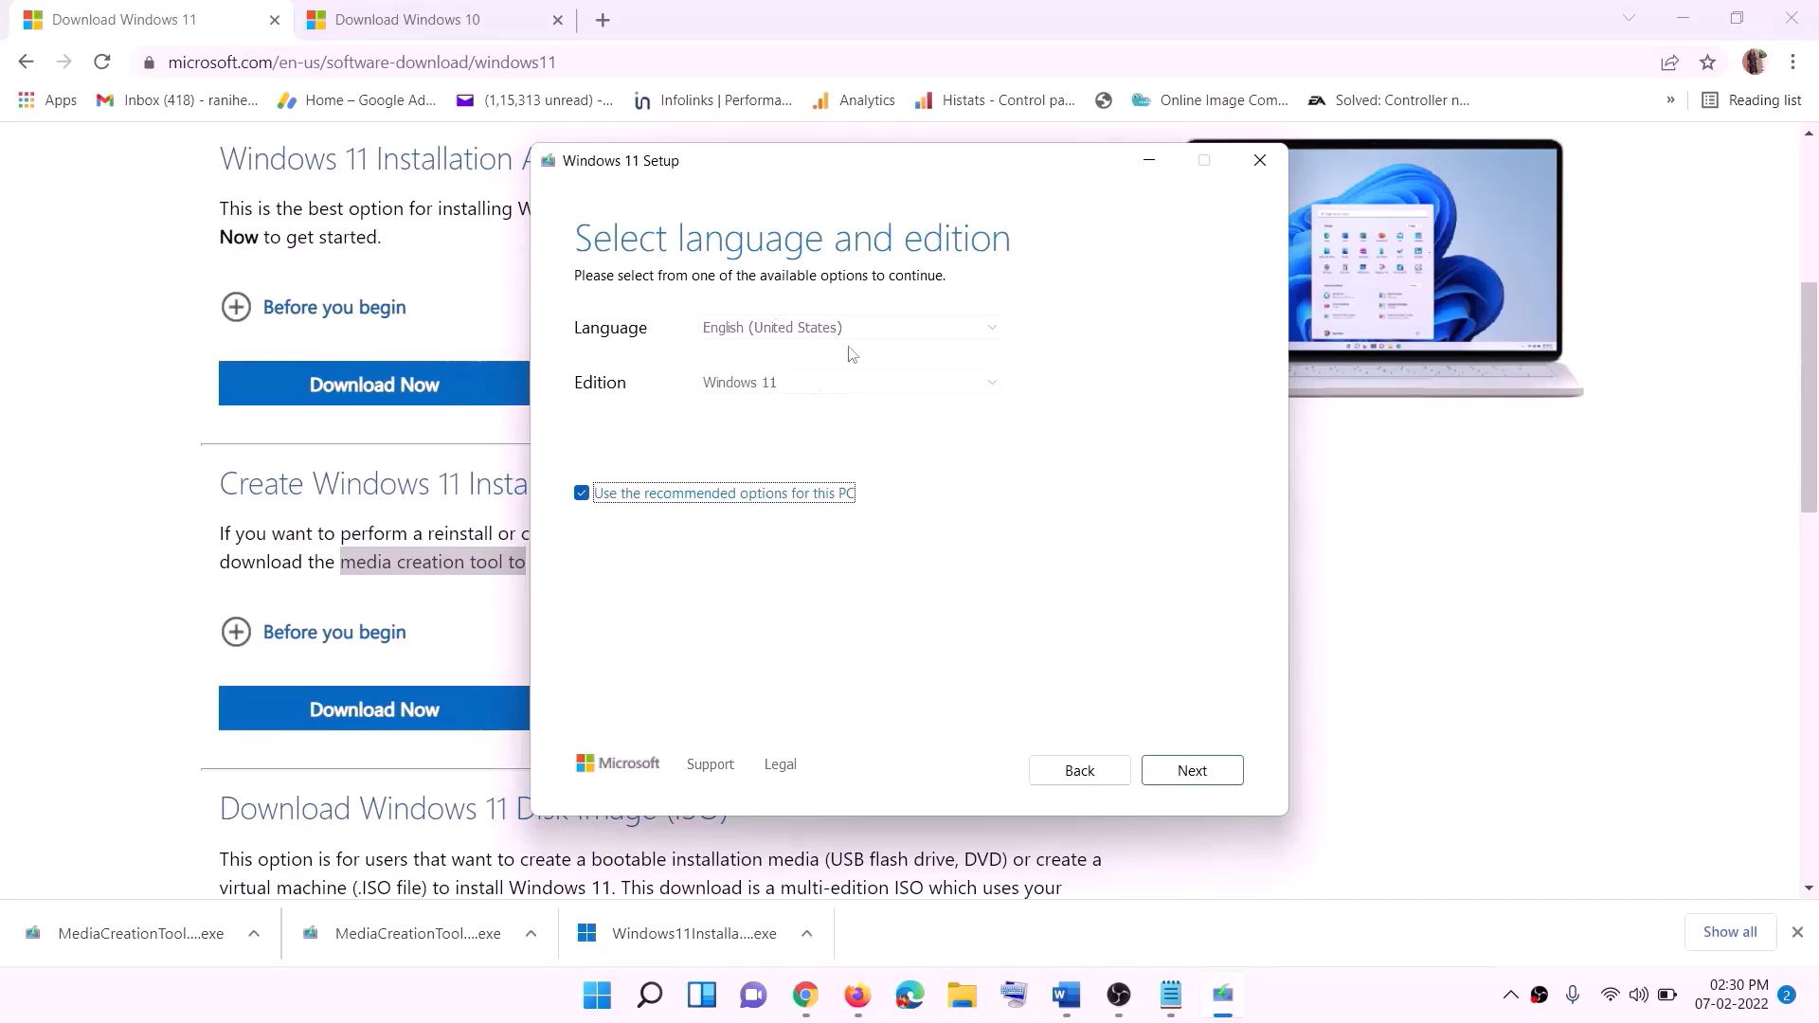
{"action": "left_click", "coordinate": [1179, 768]}
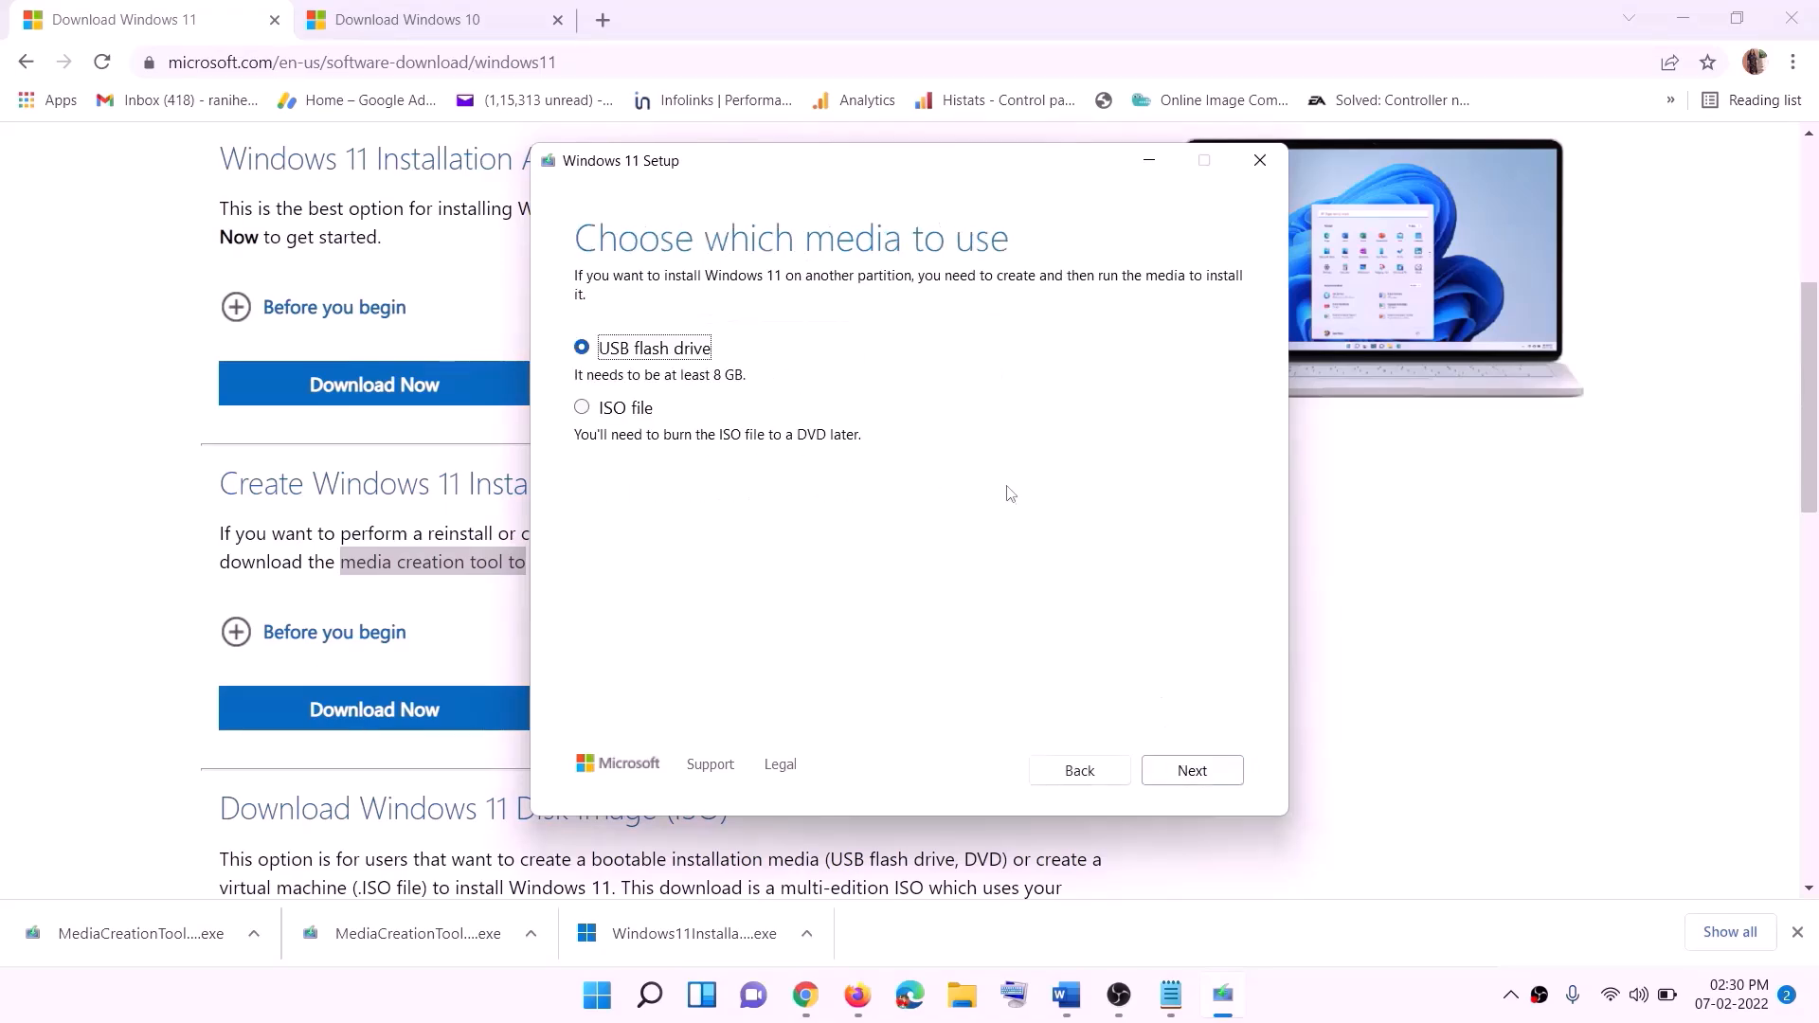
- Choose ISO file as the media to use and select the Desktop as the save location for the Windows ISO
{"action": "left_click", "coordinate": [582, 408]}
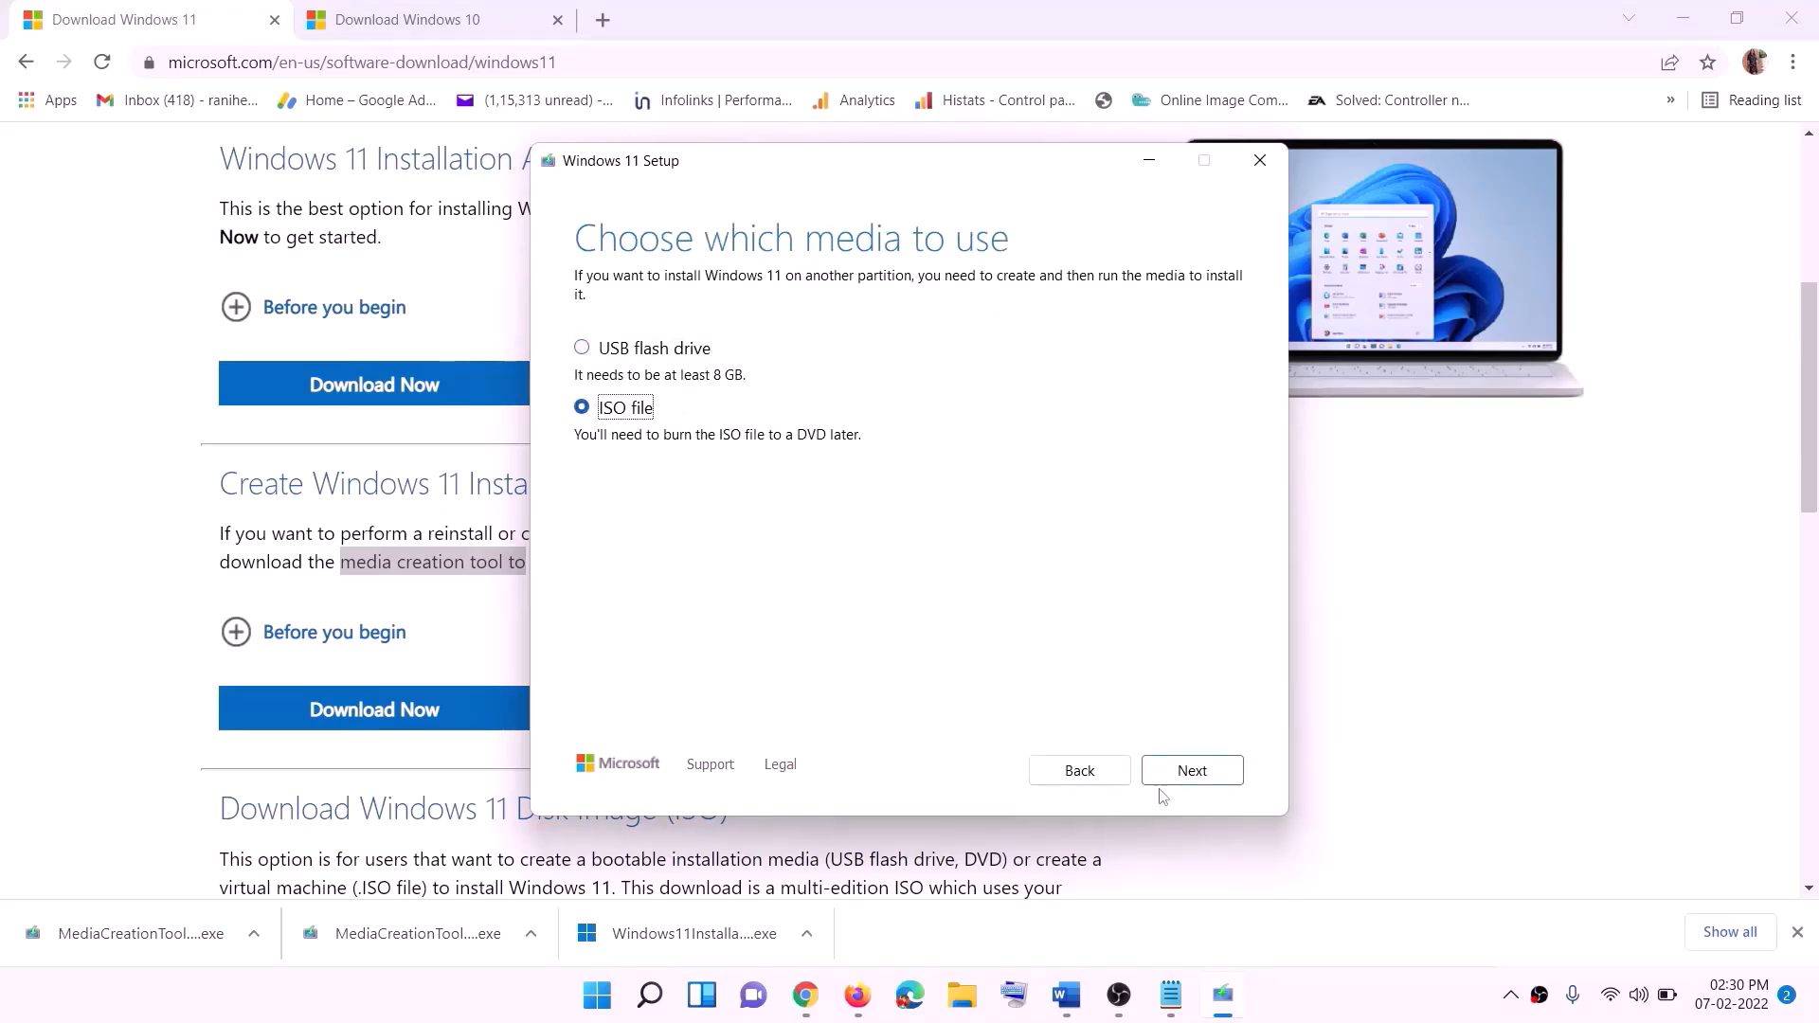
{"action": "left_click", "coordinate": [1192, 770]}
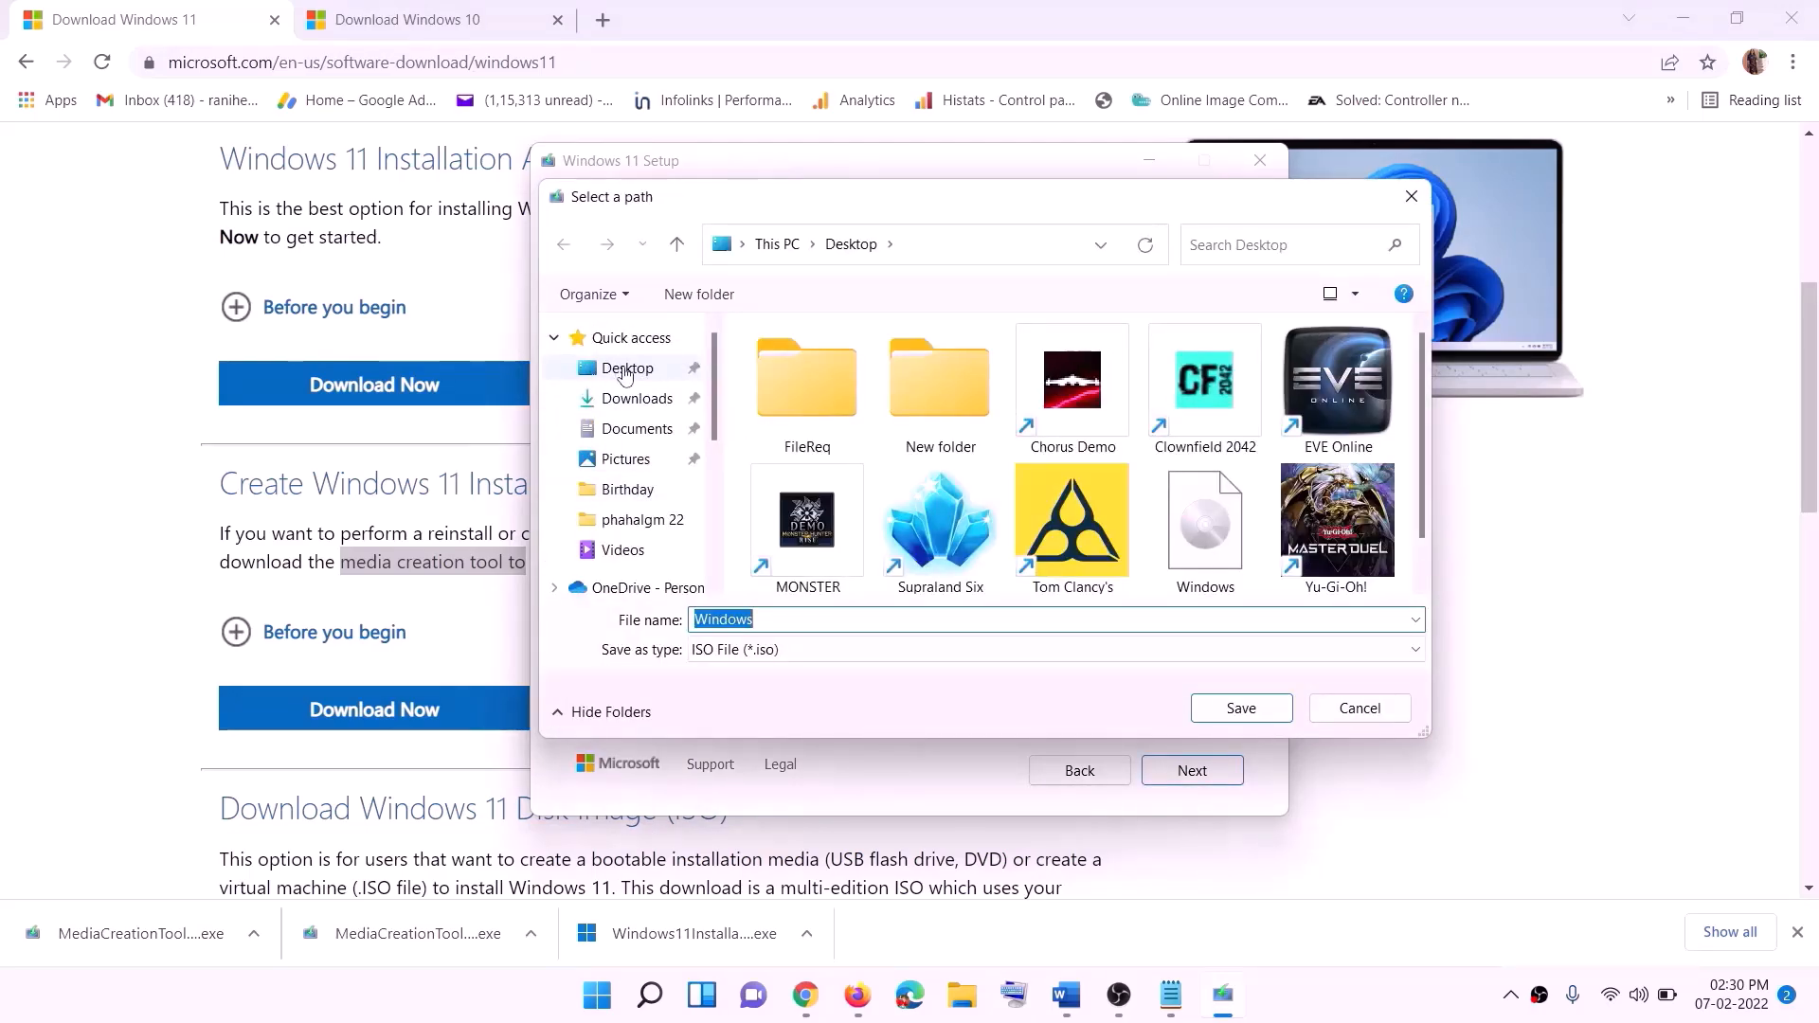
{"action": "left_click", "coordinate": [663, 369]}
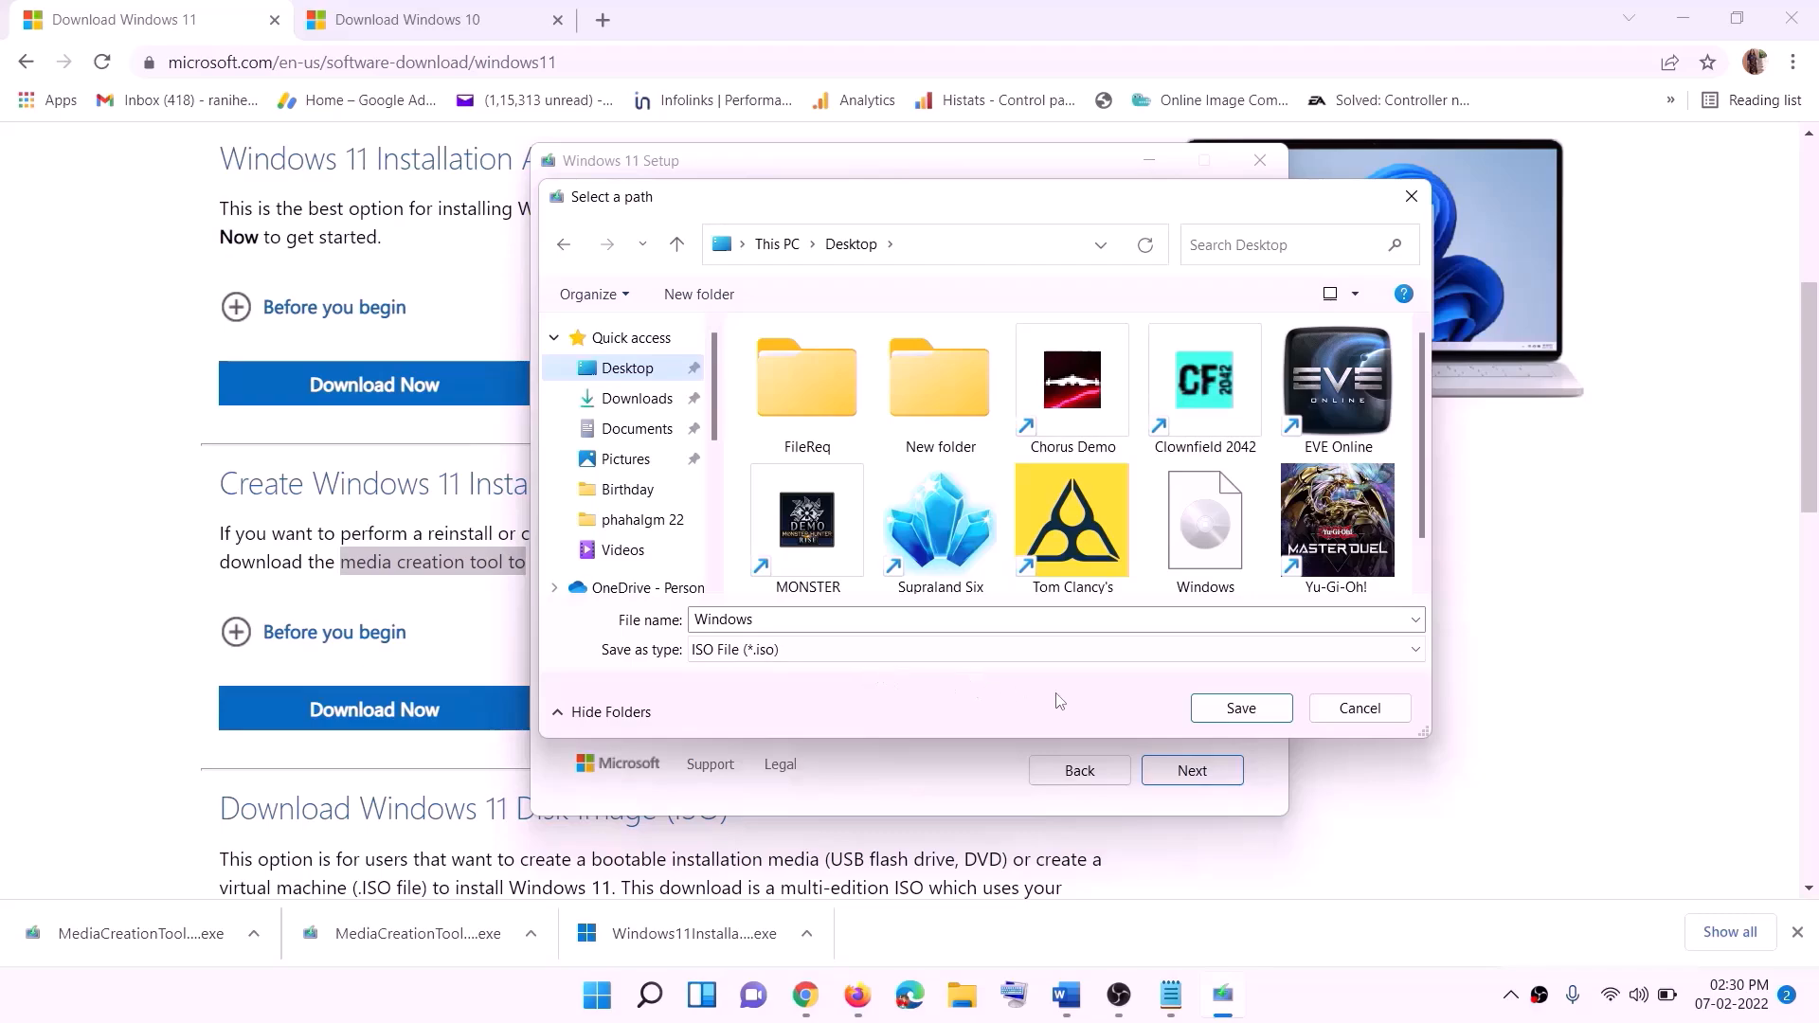
{"action": "left_click", "coordinate": [1284, 994]}
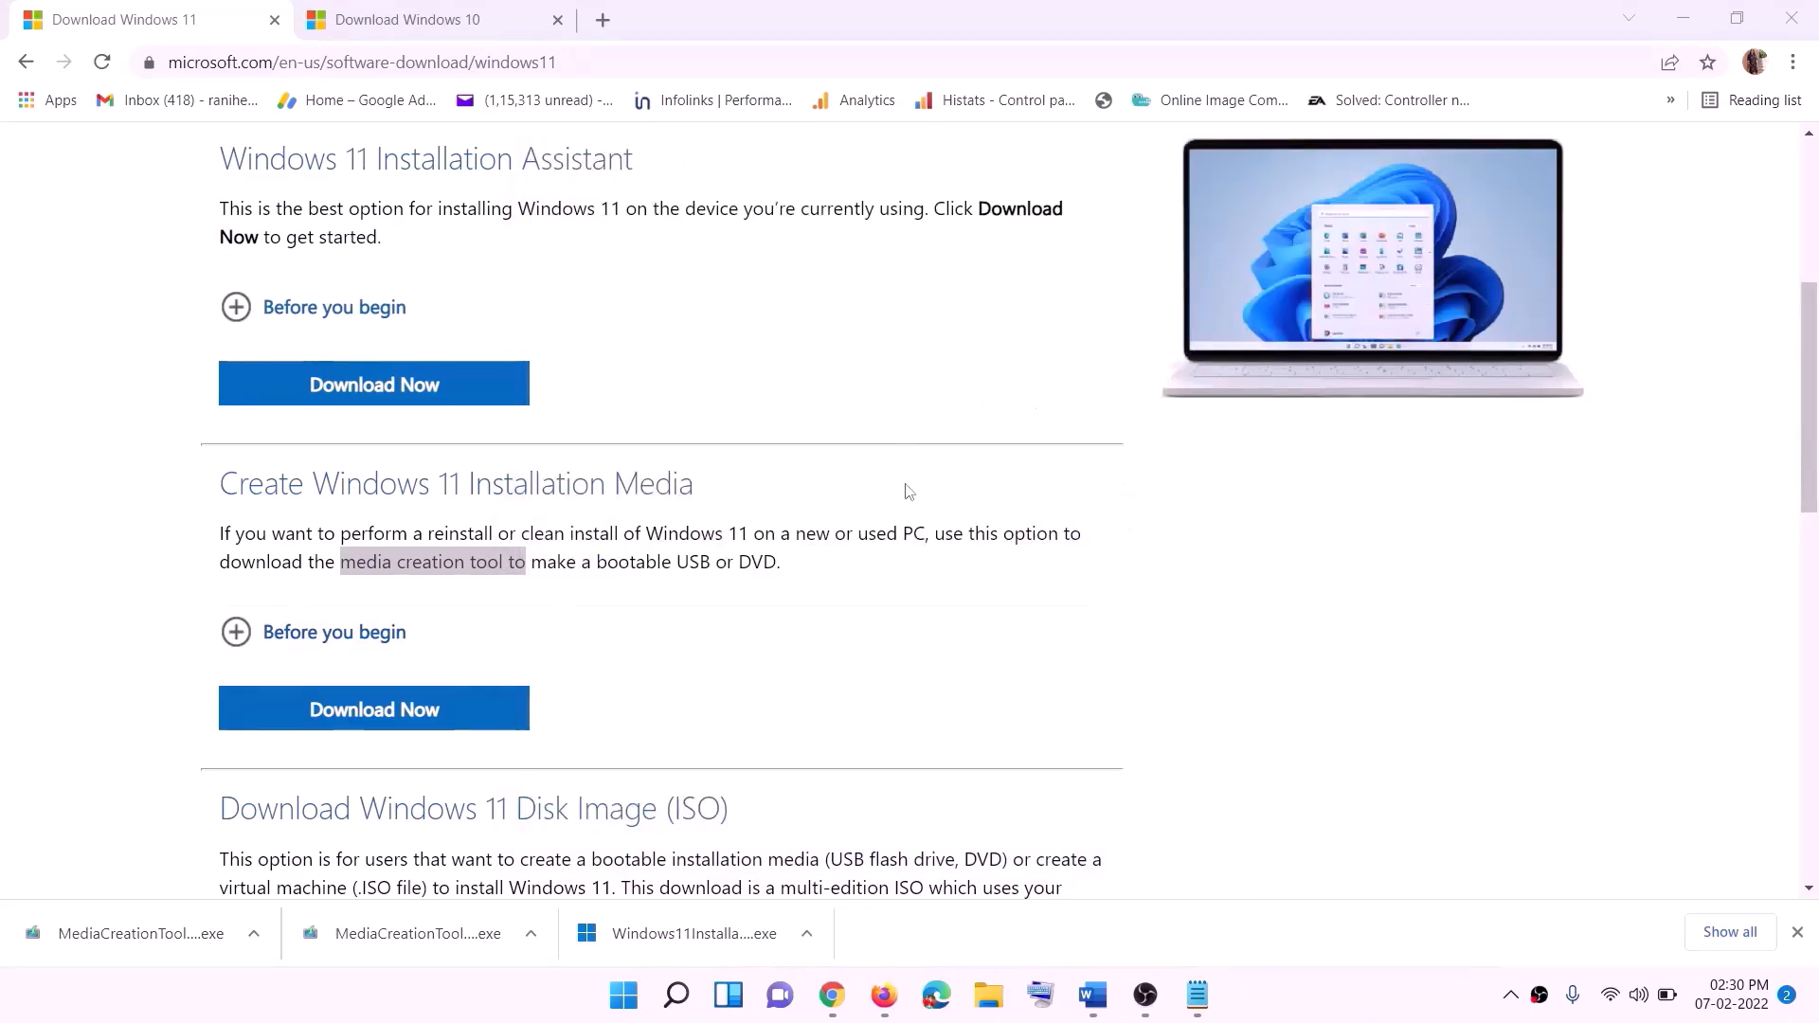
- Show the desktop and open the Windows ISO file stored there
{"action": "key", "text": "super+d"}
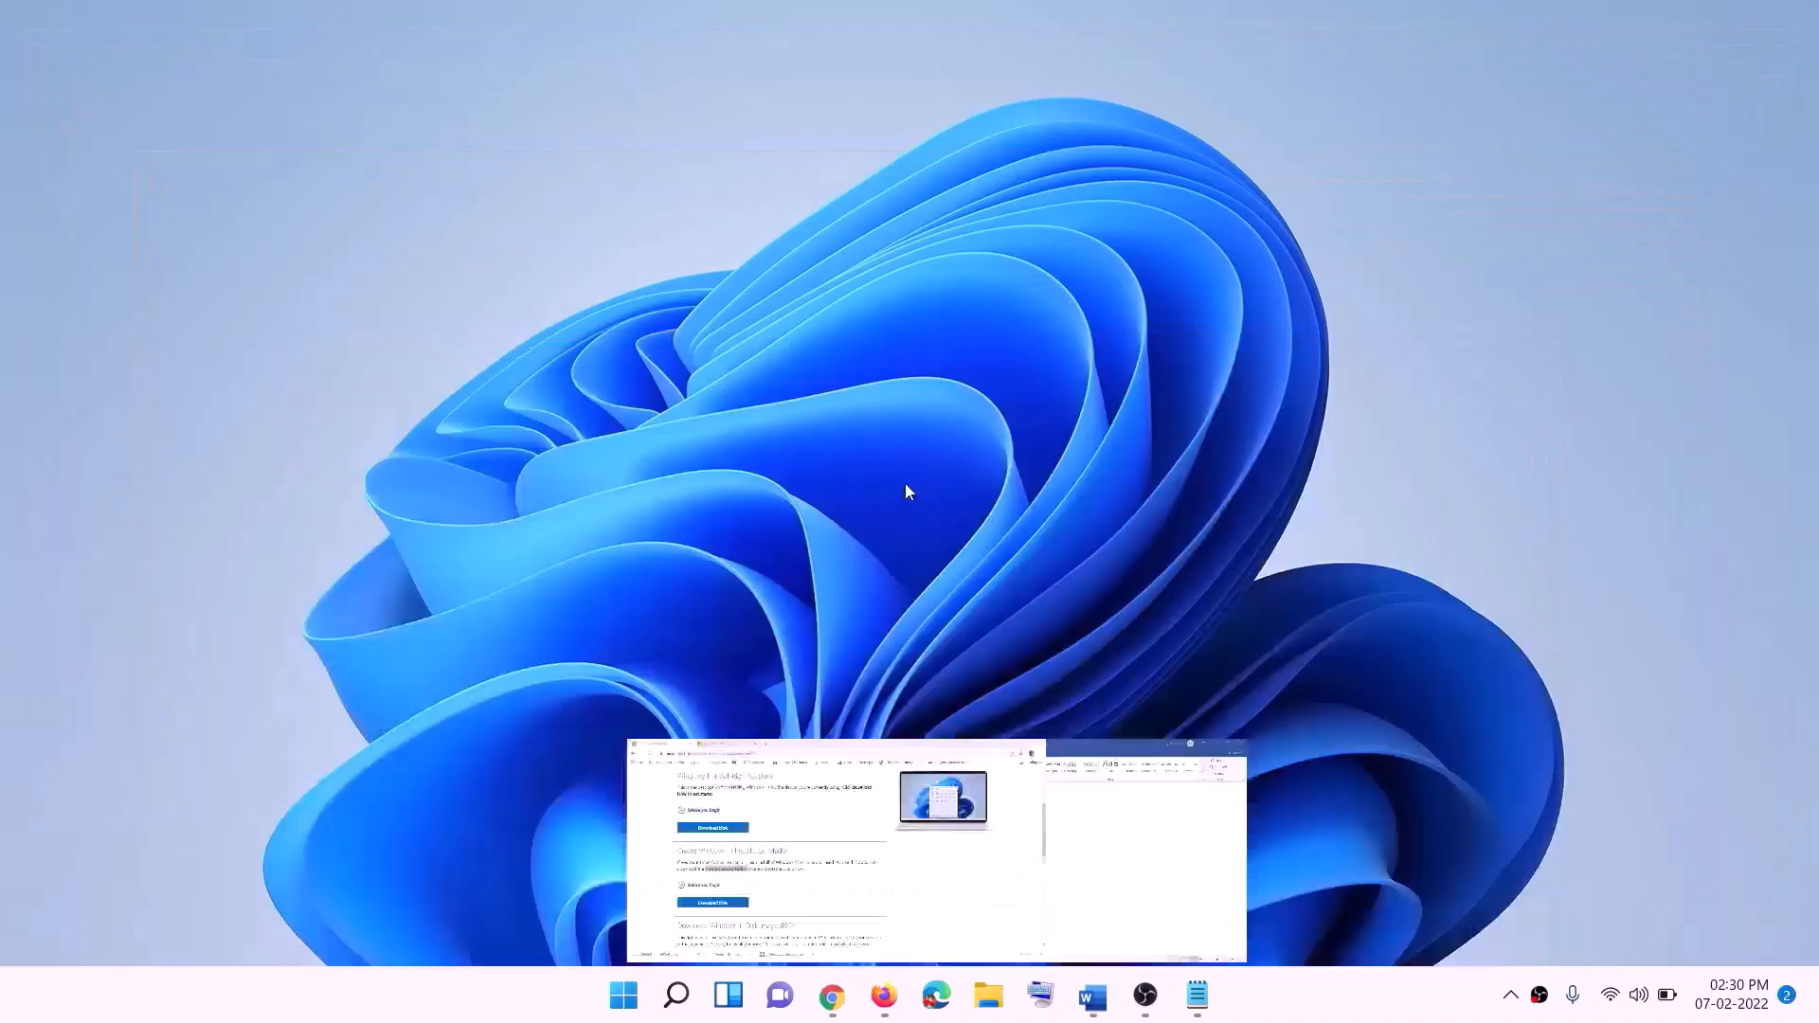
{"action": "left_click_drag", "start_coordinate": [431, 49], "coordinate": [691, 492]}
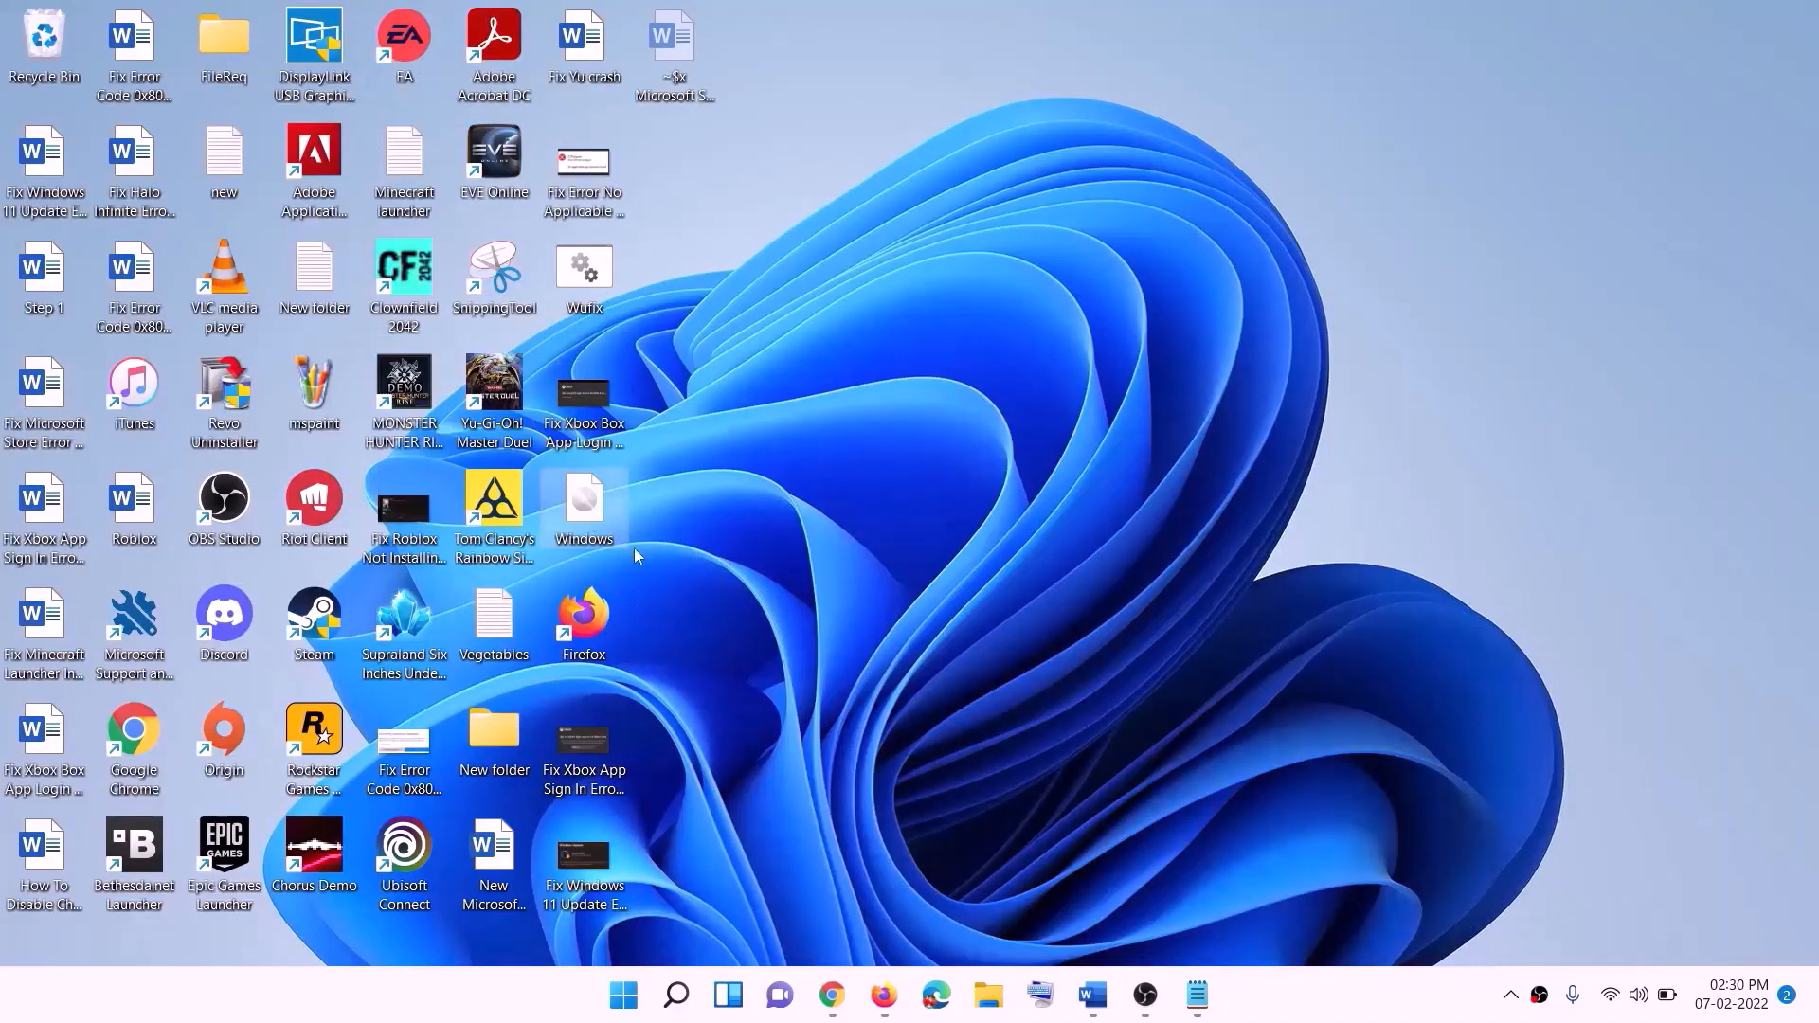
{"action": "double_click", "coordinate": [585, 502]}
- Run setup from the mounted ESD-ISO drive and continue past the Install Windows 11 page to check for updates
{"action": "left_click", "coordinate": [578, 663]}
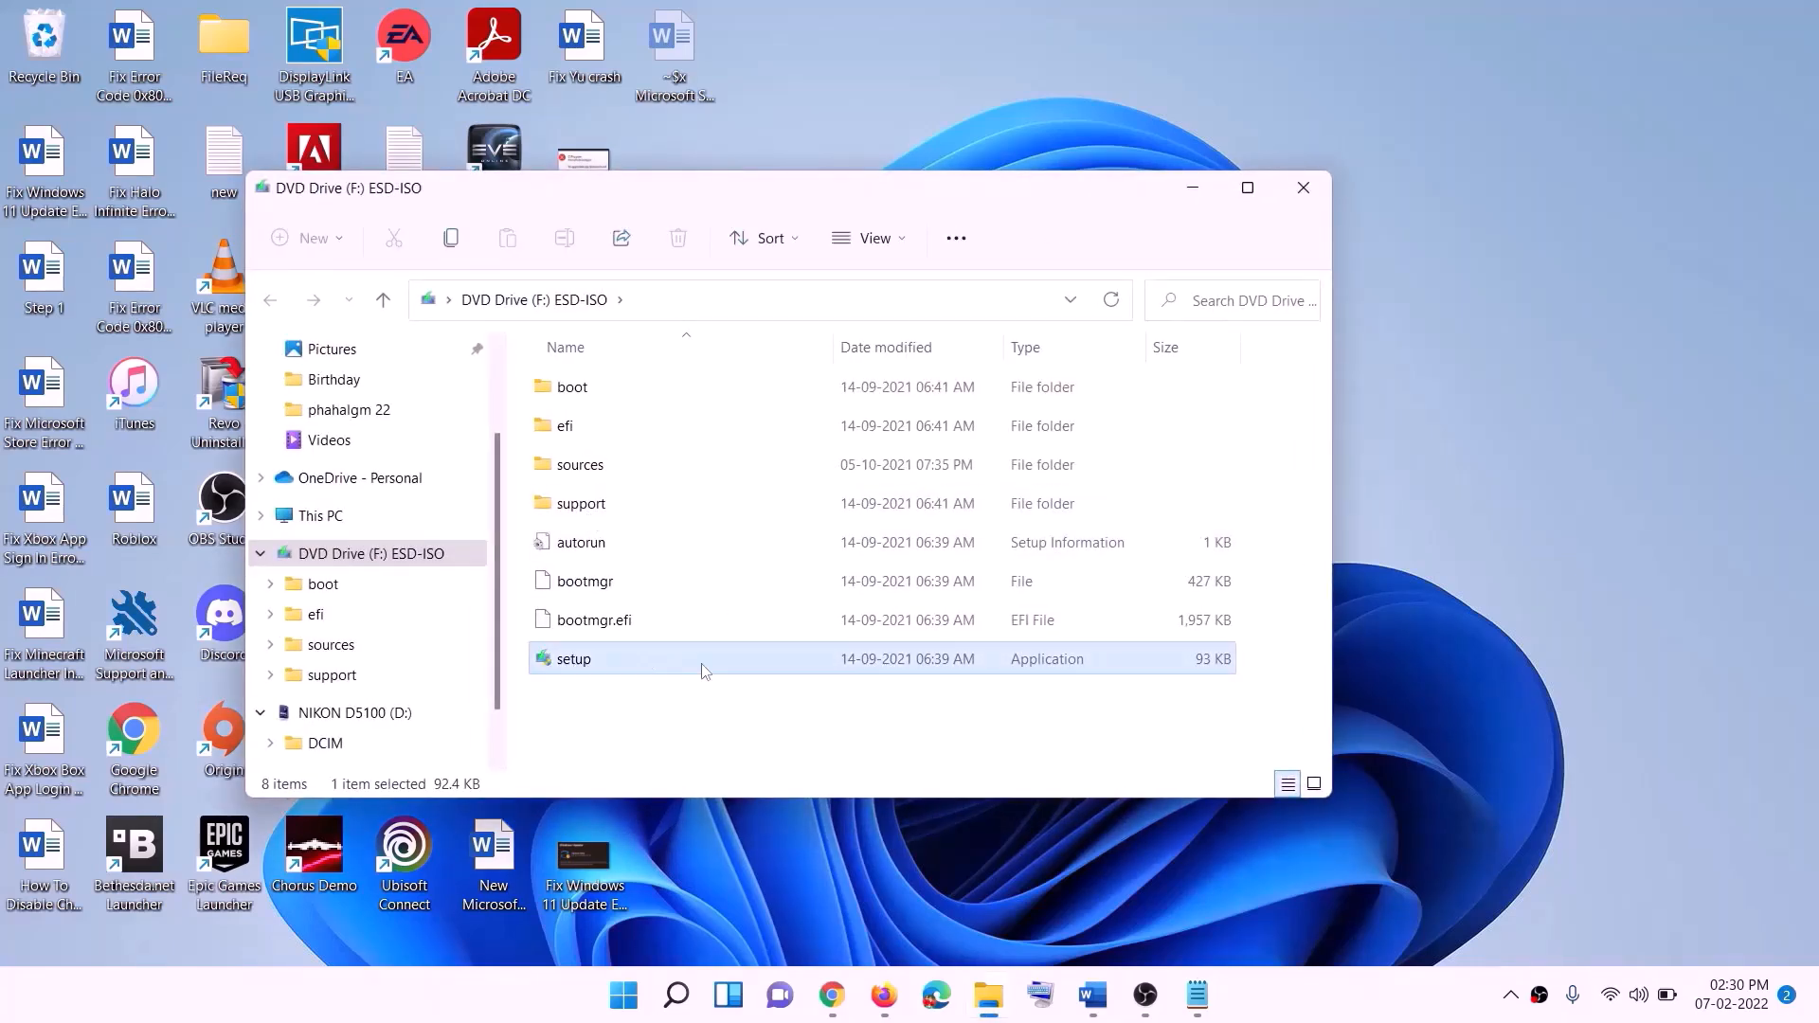
{"action": "double_click", "coordinate": [620, 658]}
{"action": "left_click", "coordinate": [743, 739]}
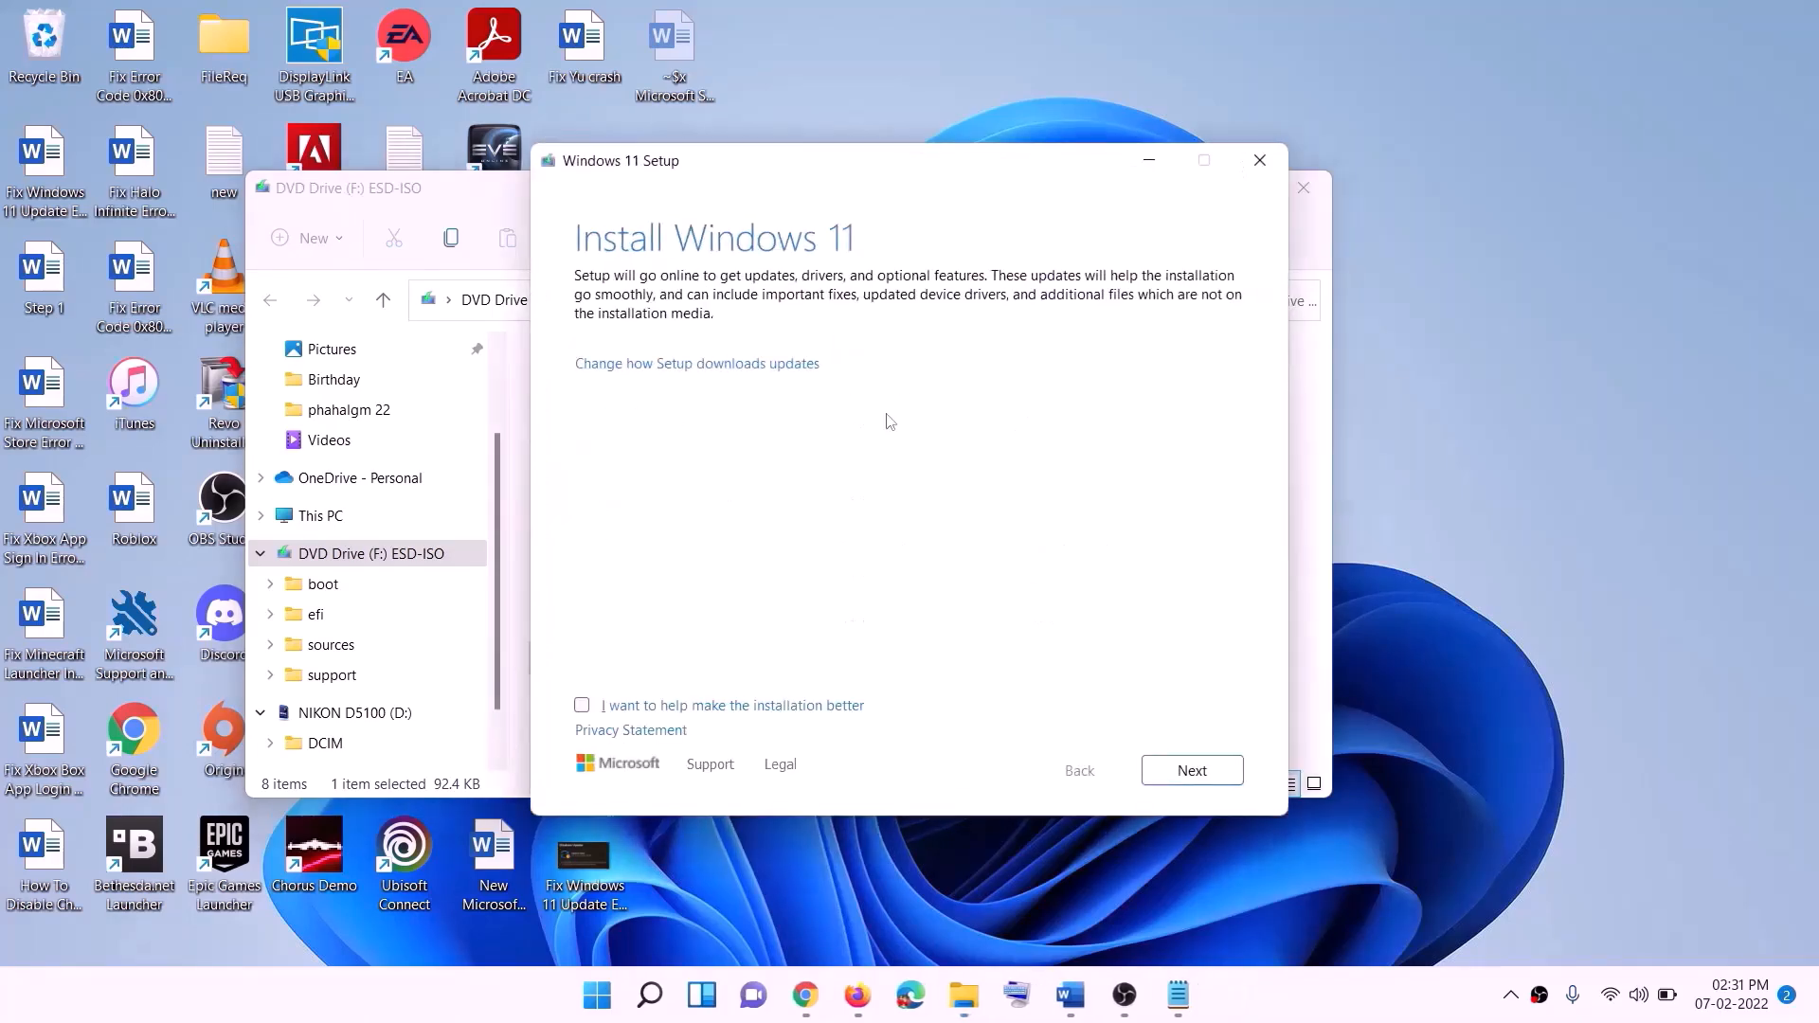
{"action": "left_click", "coordinate": [1197, 771]}
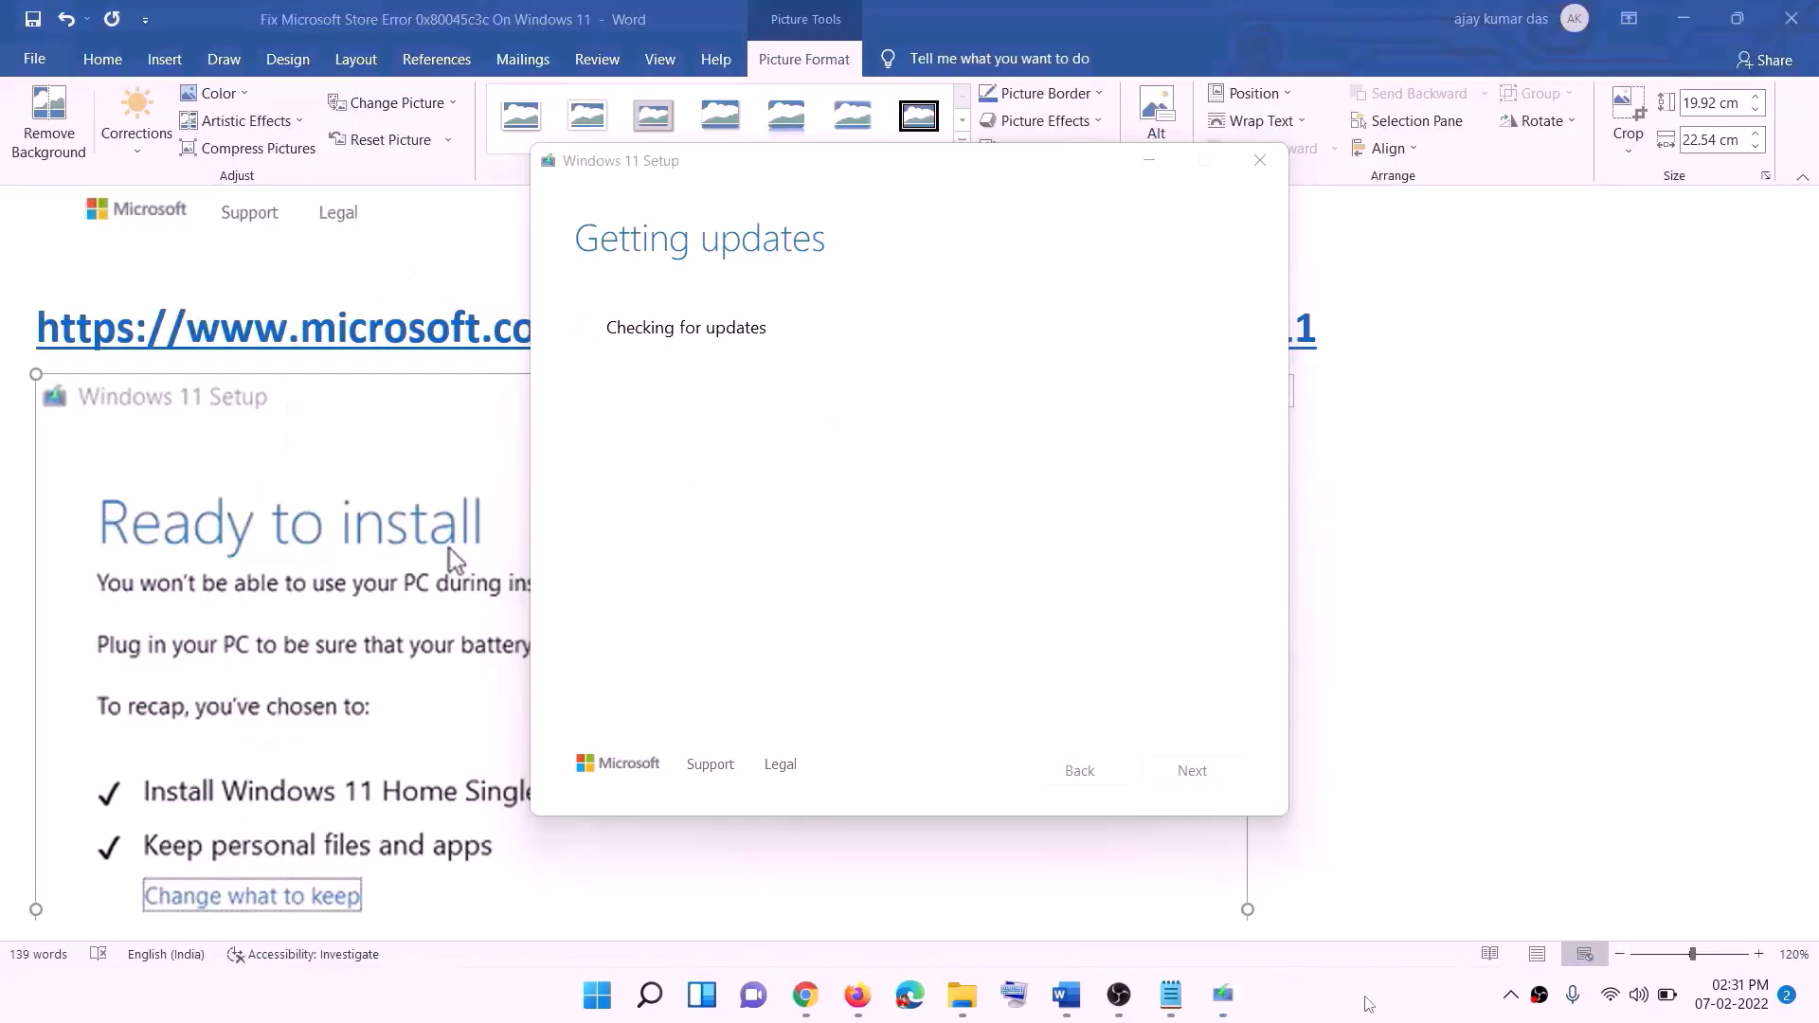
- Review the Windows 11 Setup "Ready to install" picture in the Word notes, including the choices to keep files and install
{"action": "left_click", "coordinate": [1452, 595]}
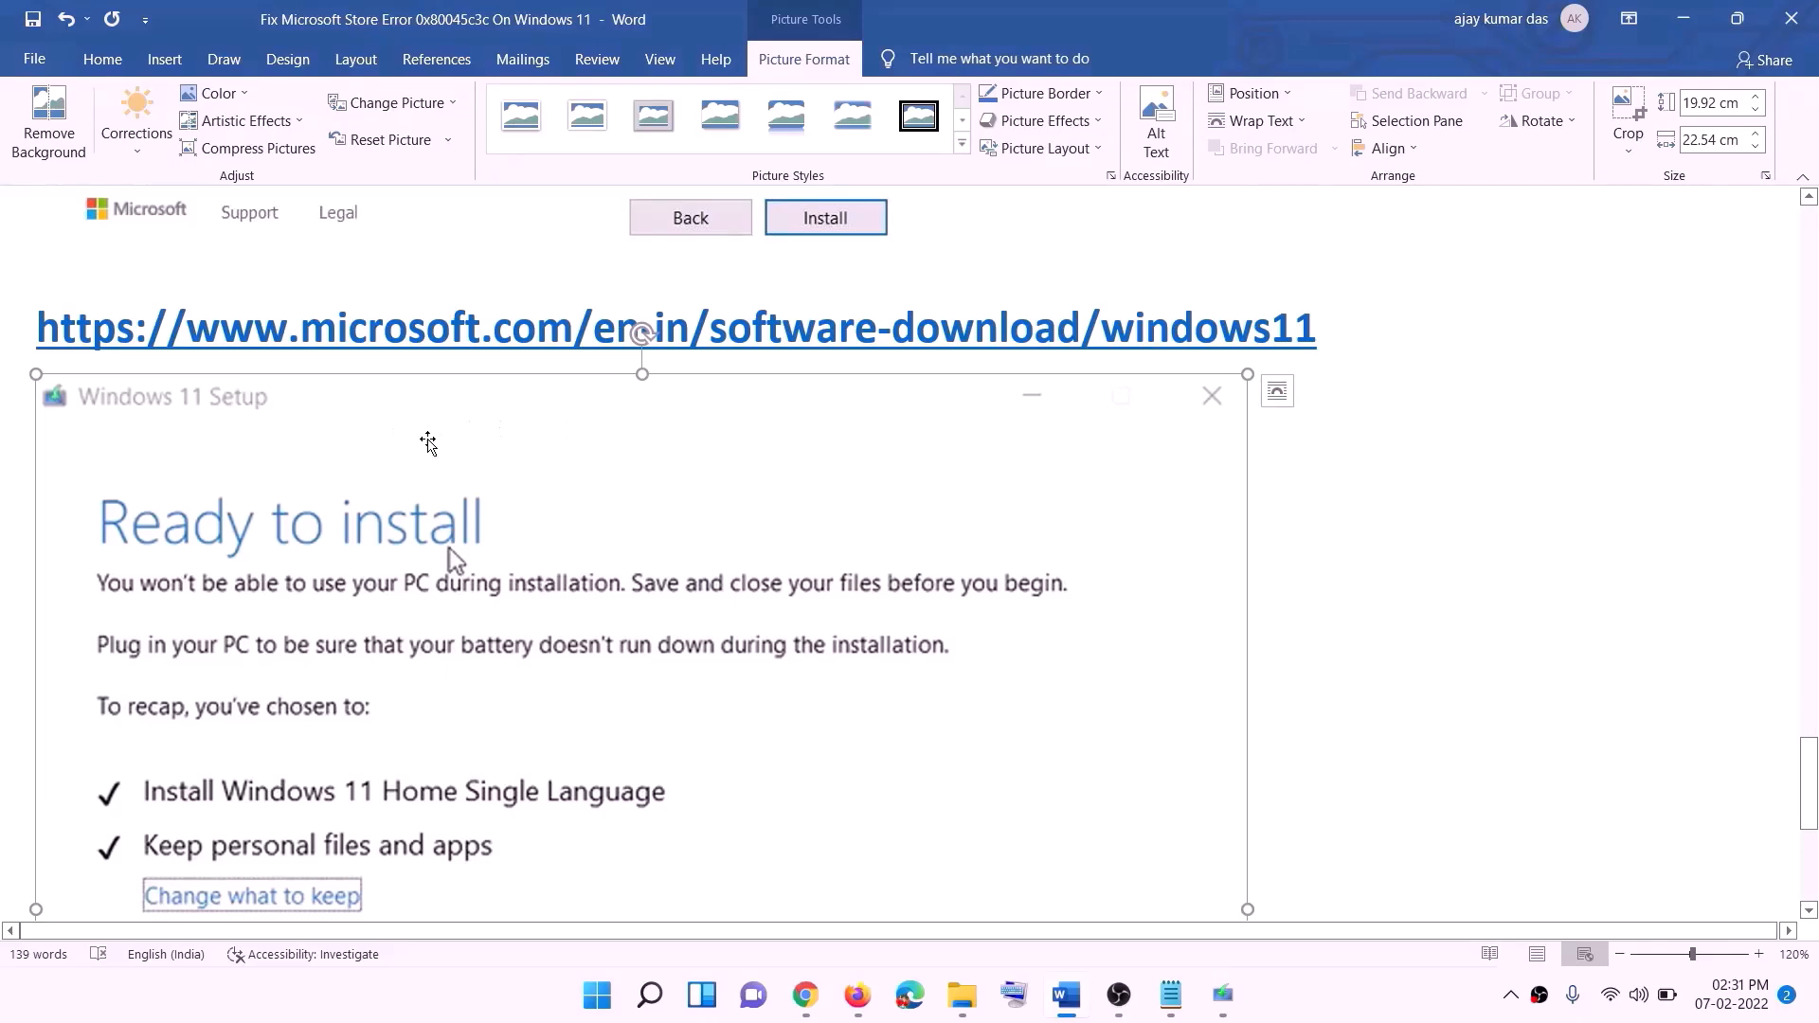
{"action": "scroll", "coordinate": [419, 474], "scroll_direction": "down", "scroll_amount": 3}
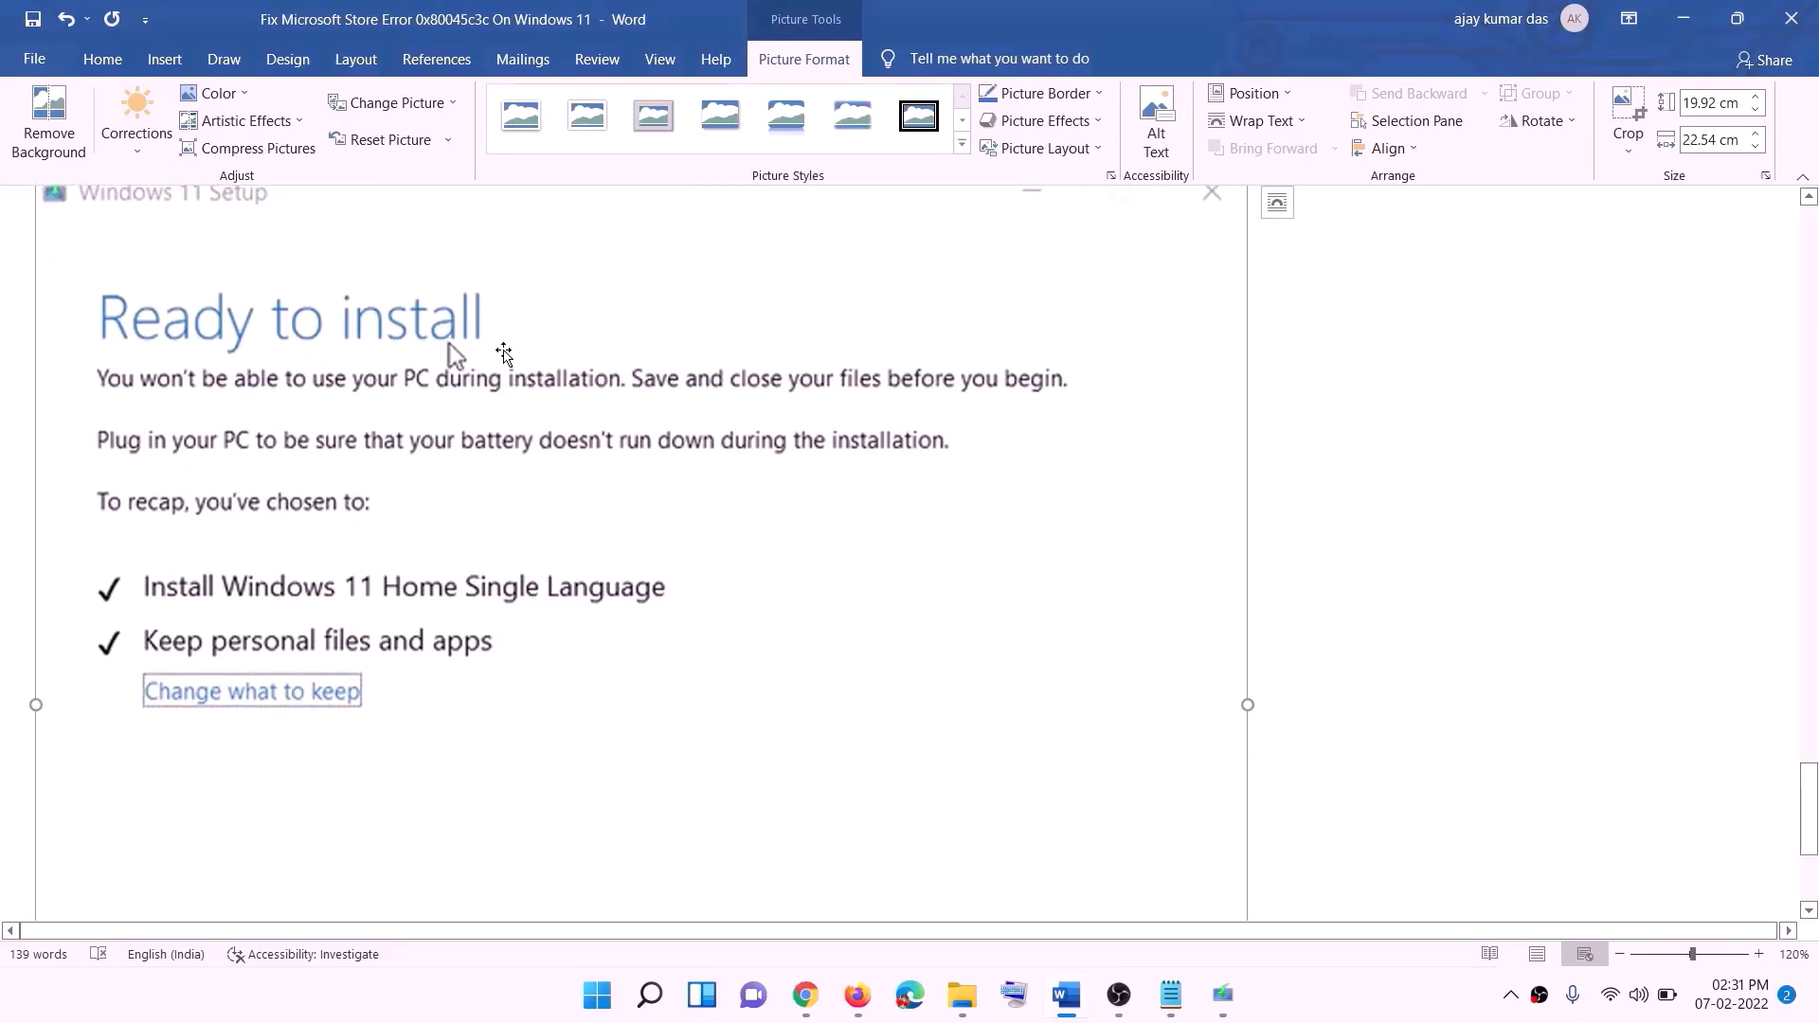
{"action": "scroll", "coordinate": [224, 628], "scroll_direction": "down", "scroll_amount": 1}
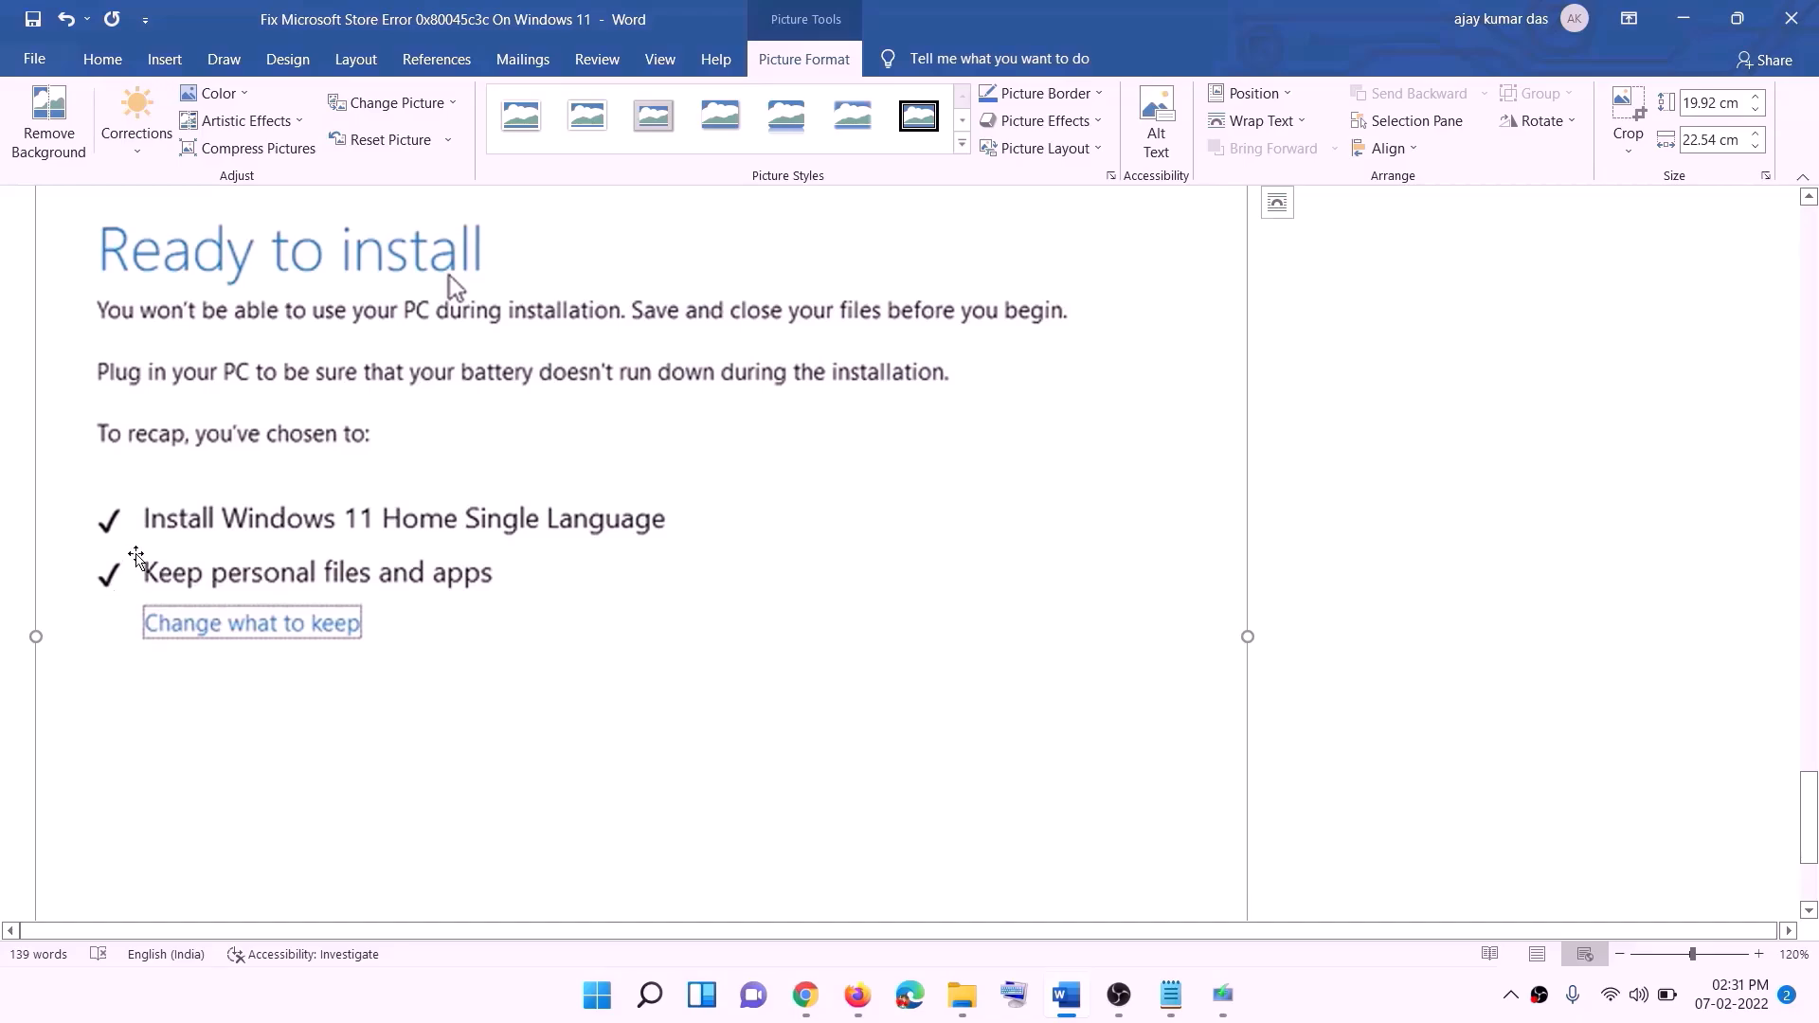
{"action": "scroll", "coordinate": [1141, 922], "scroll_direction": "down", "scroll_amount": 2}
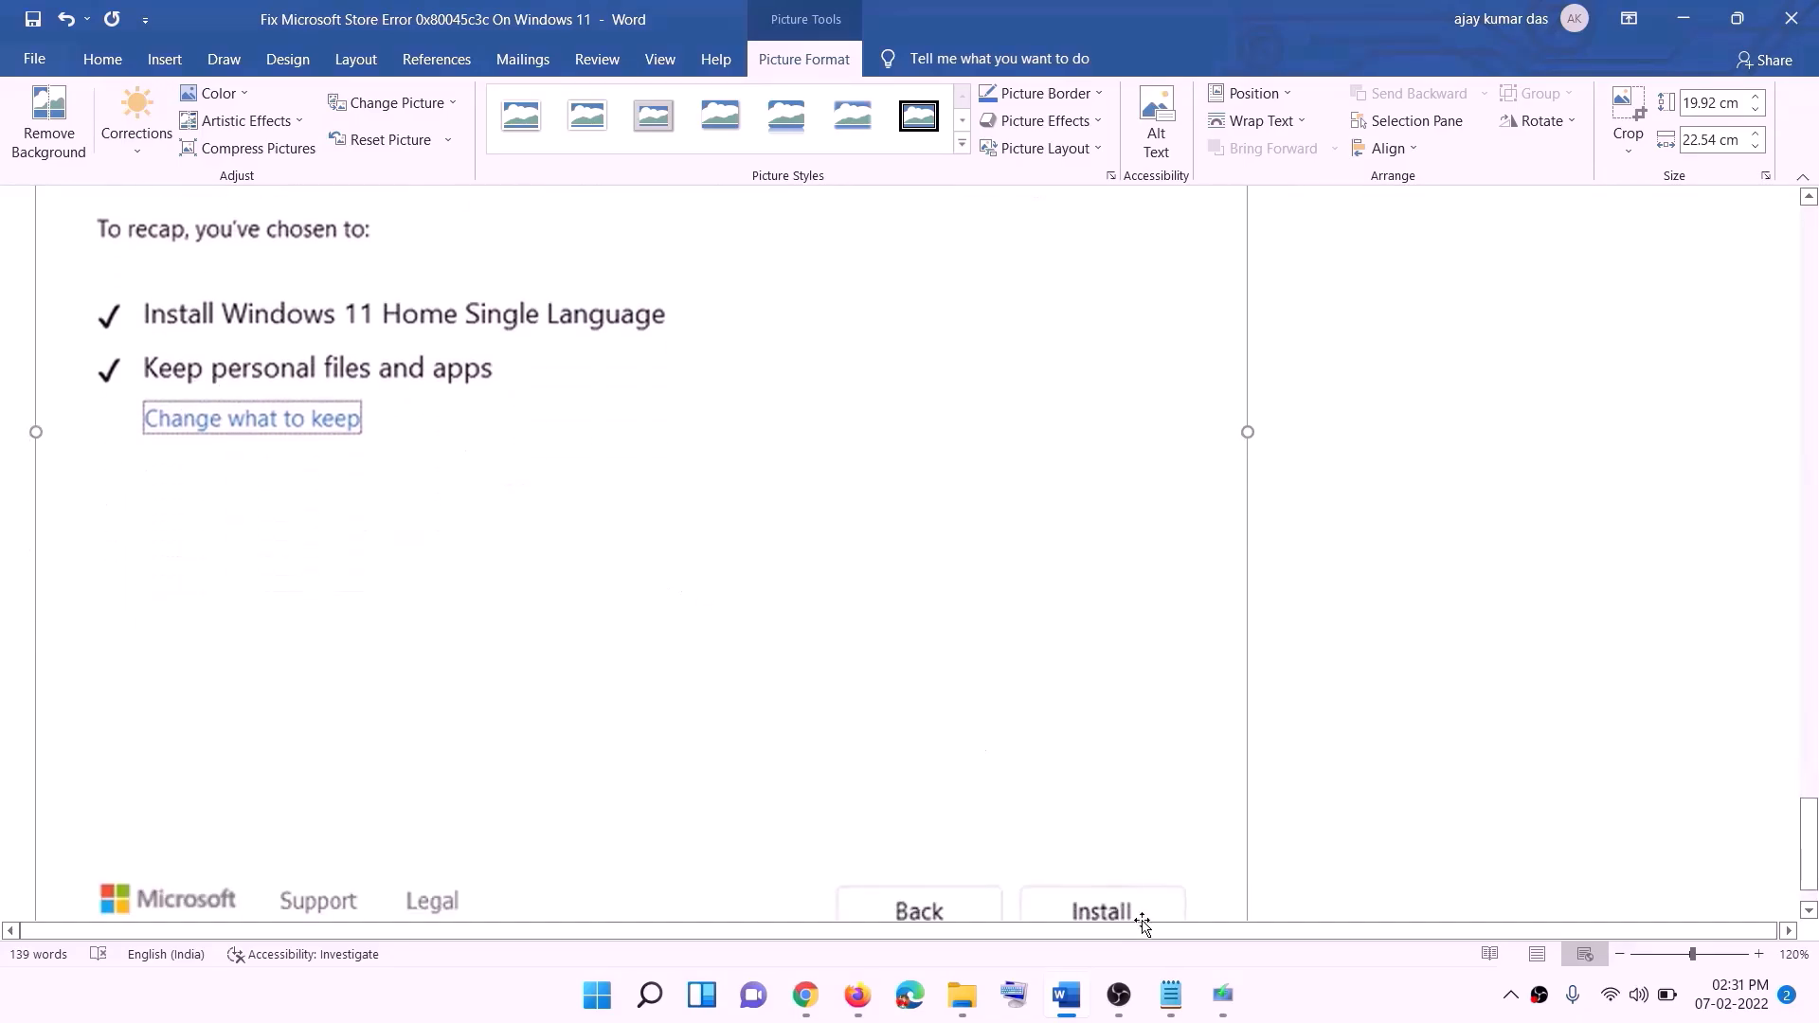
{"action": "scroll", "coordinate": [966, 710], "scroll_direction": "up", "scroll_amount": 3}
{"action": "scroll", "coordinate": [966, 708], "scroll_direction": "up", "scroll_amount": 2}
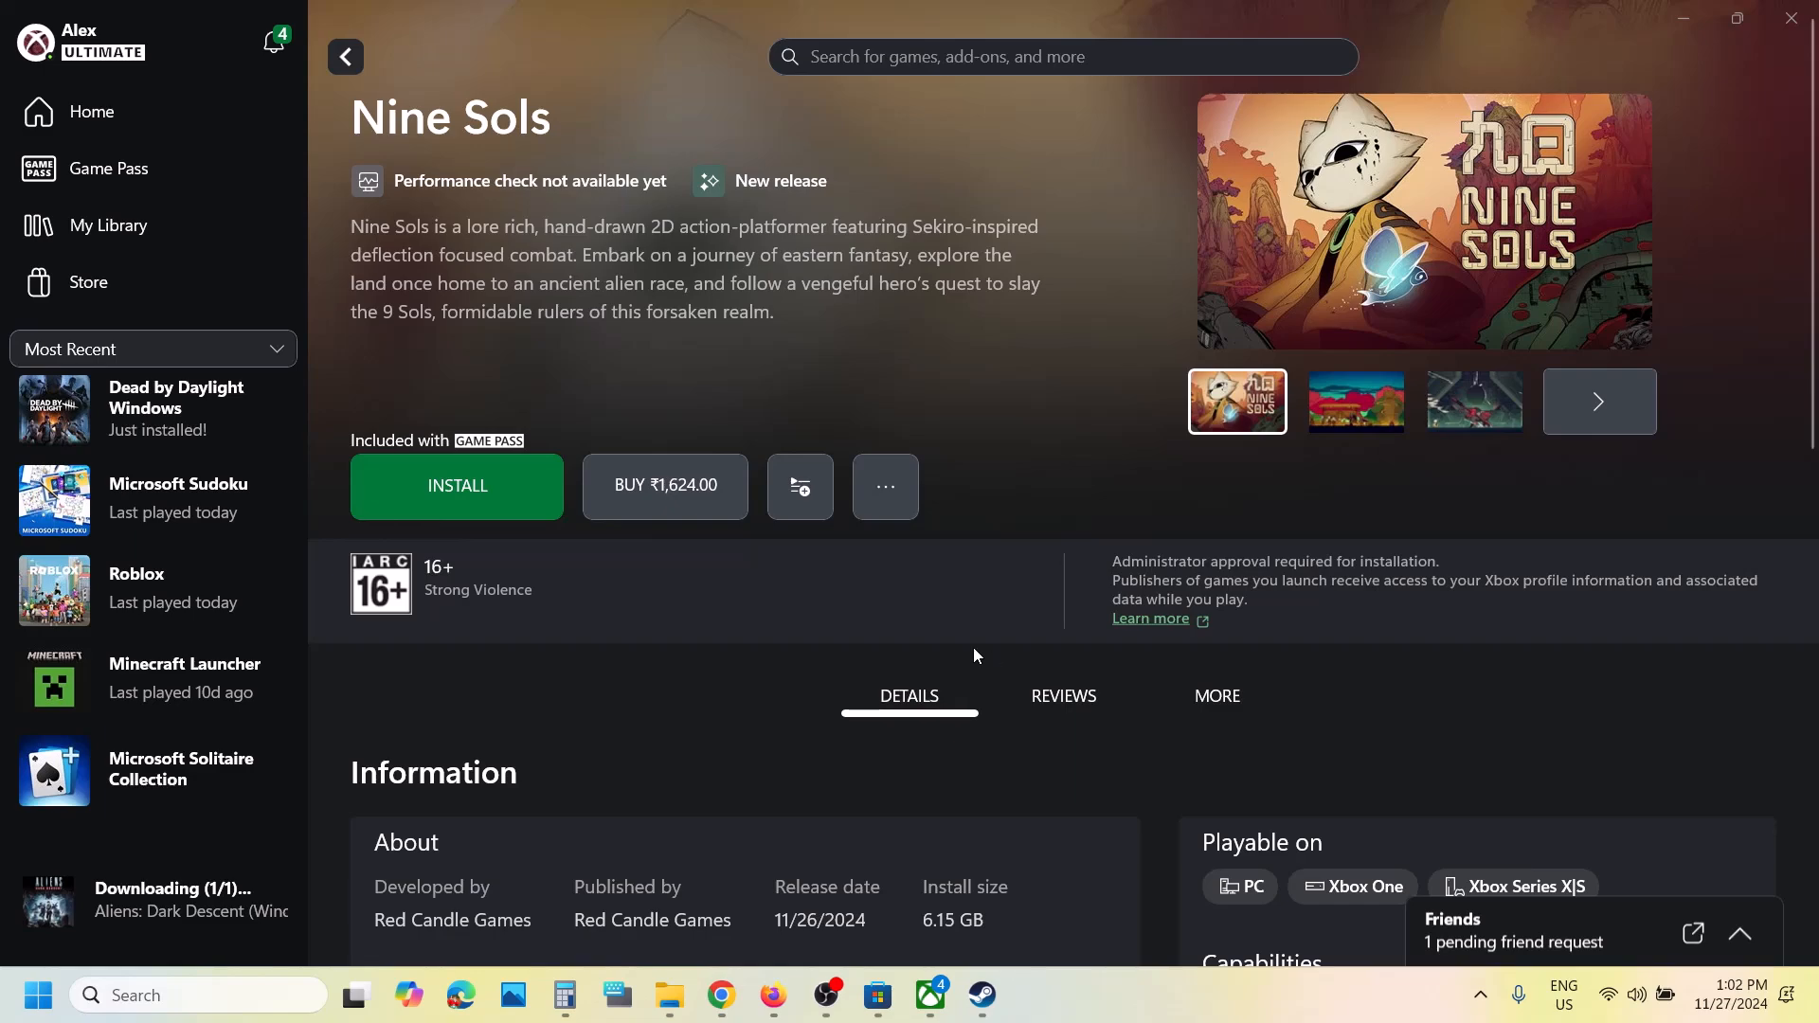
- In the Xbox app, start installing Nine Sols to C:\XboxGames
{"action": "left_click", "coordinate": [489, 509]}
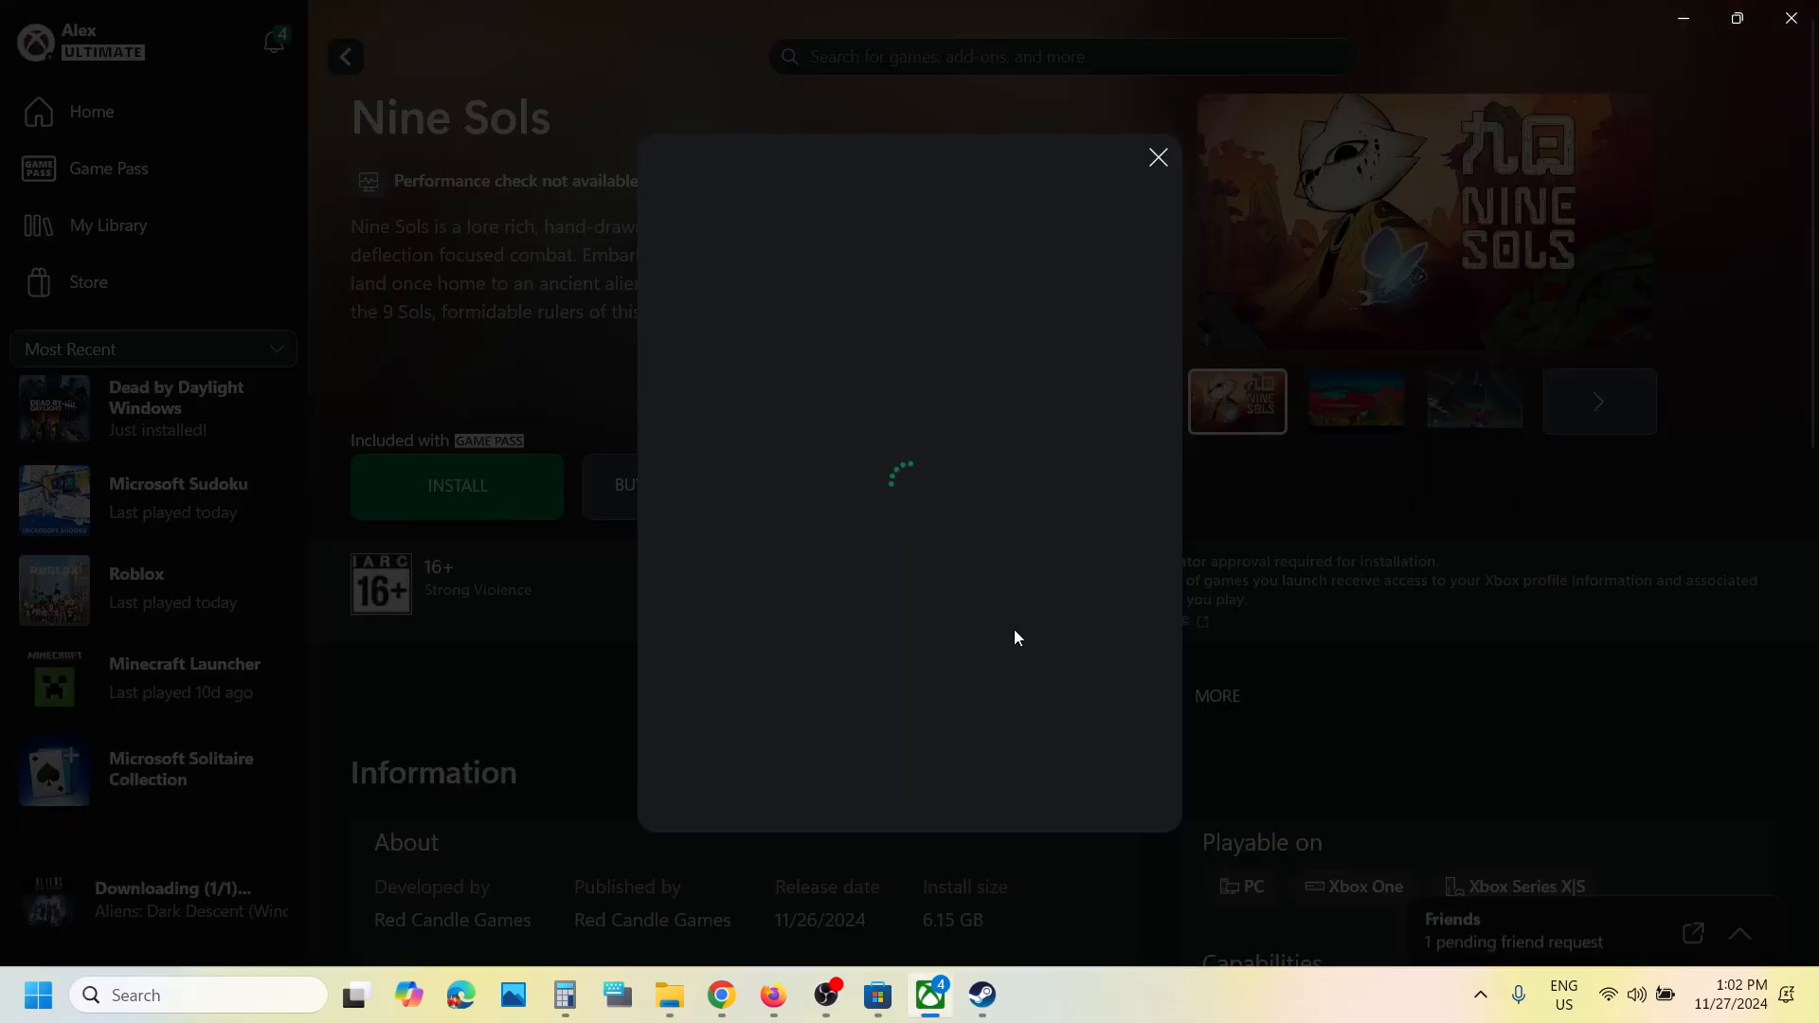
{"action": "left_click", "coordinate": [926, 790]}
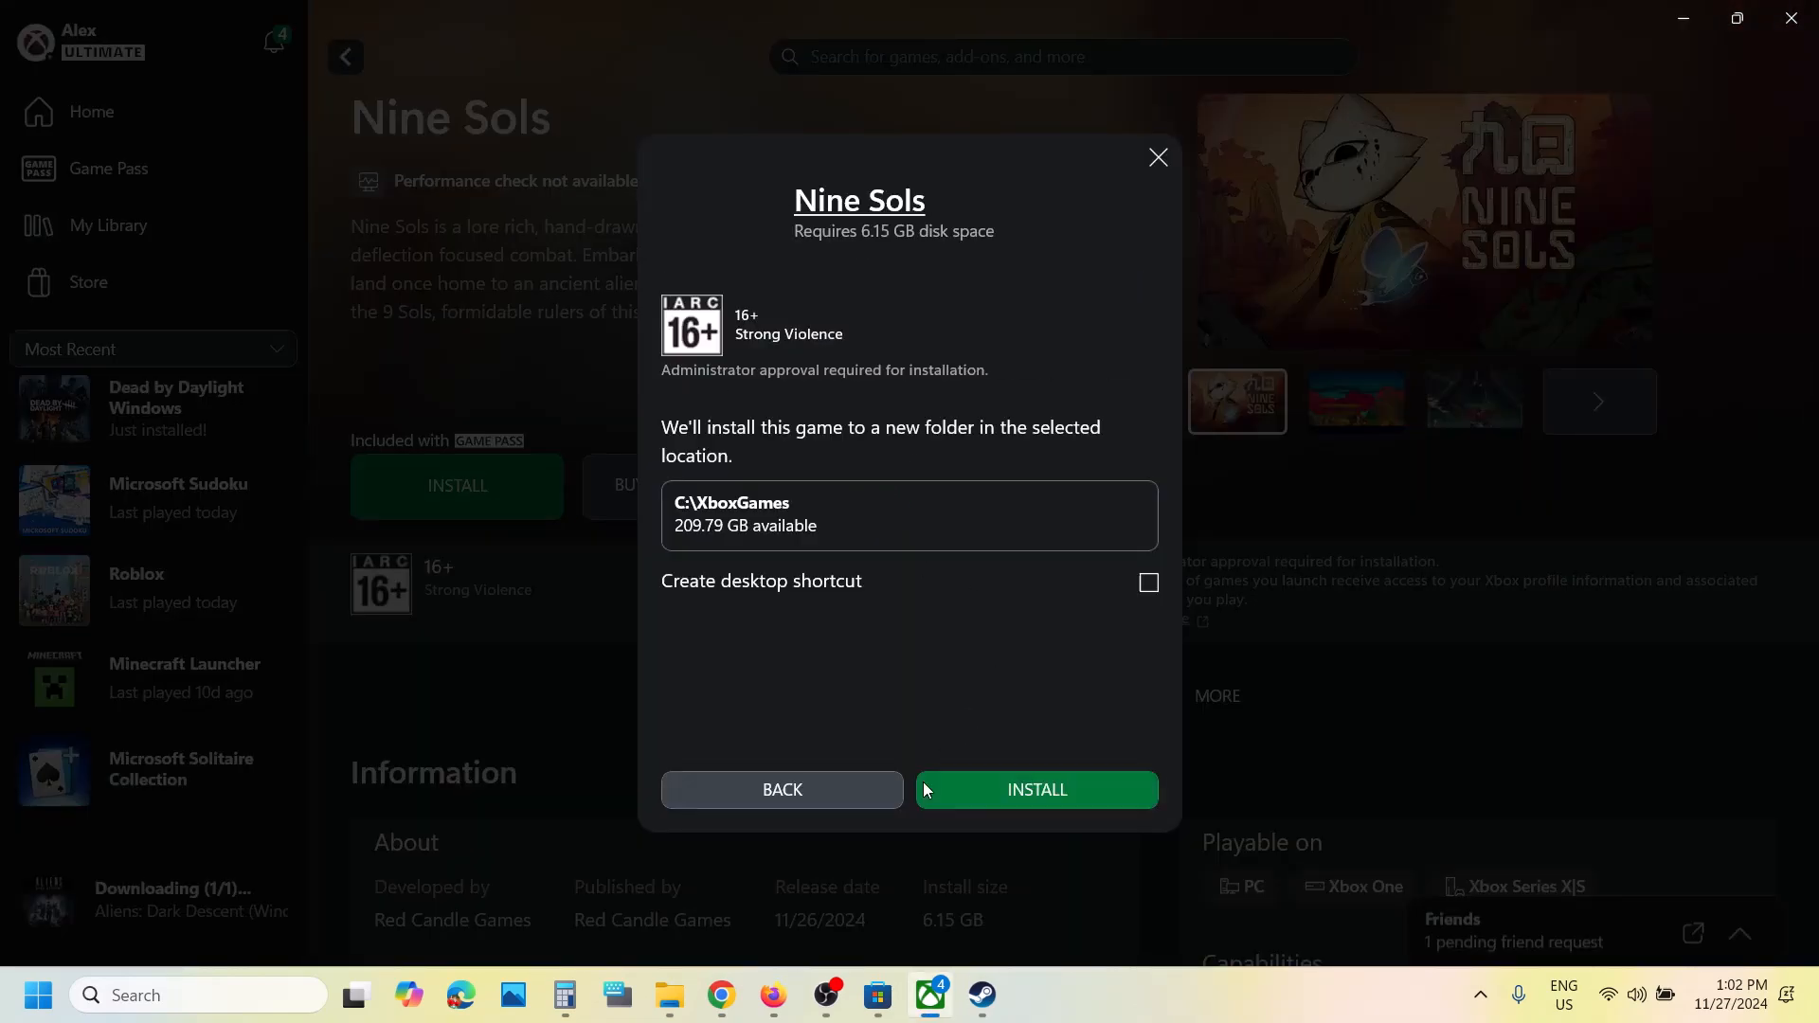